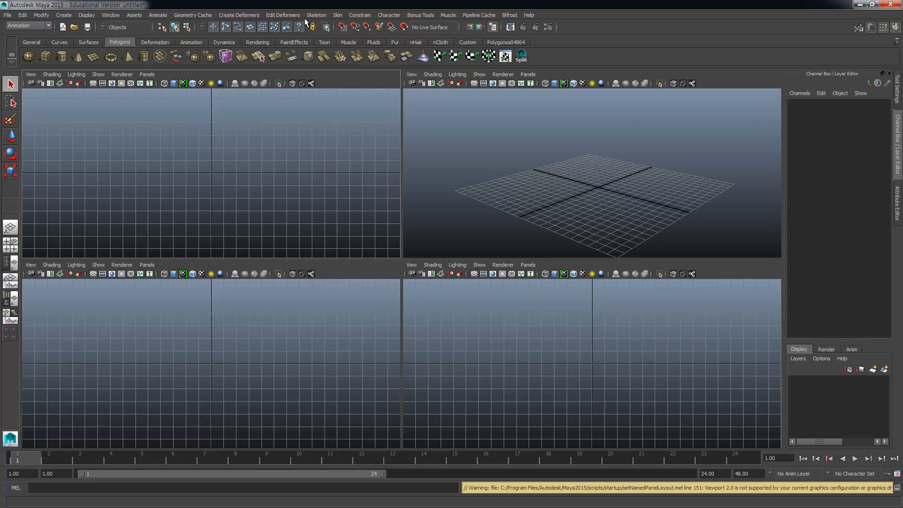
Step: Draw a bent three-joint vertical chain in the side view, in front of the origin, using the Joint Tool with Orient Joint to World enabled
click(315, 14)
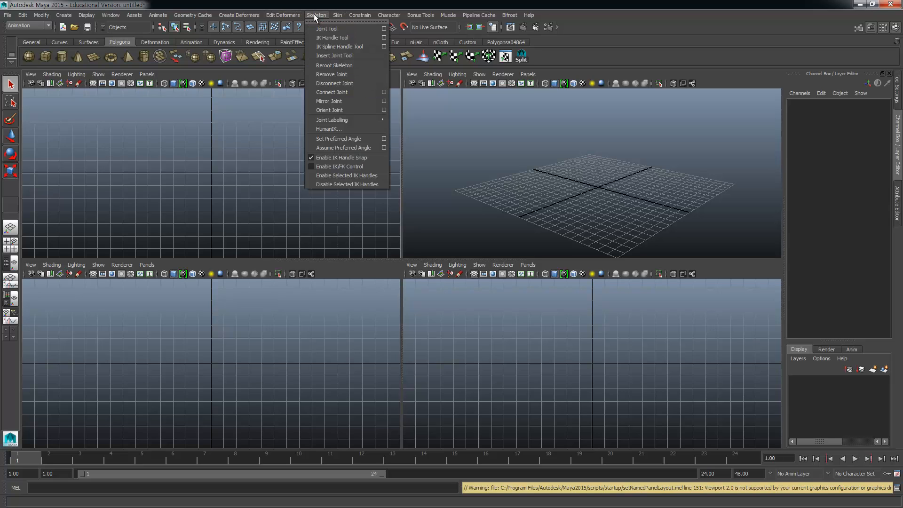
click(383, 29)
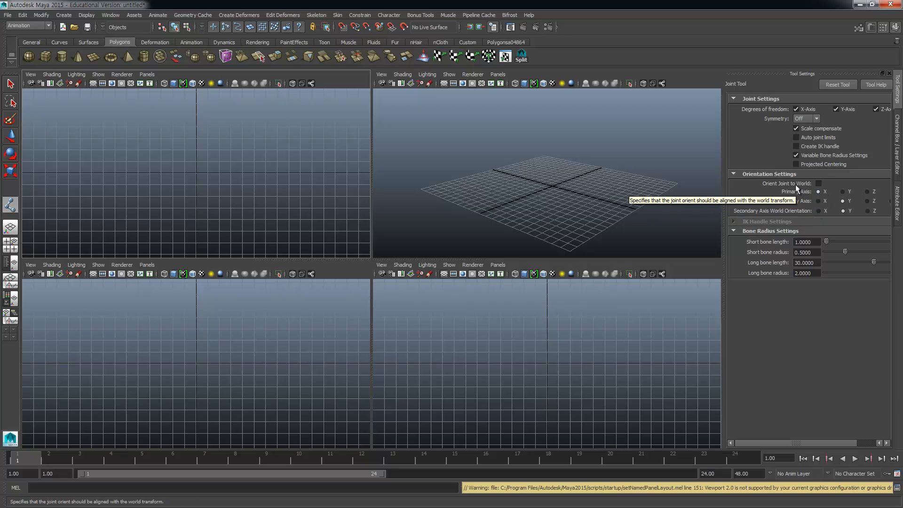
click(819, 183)
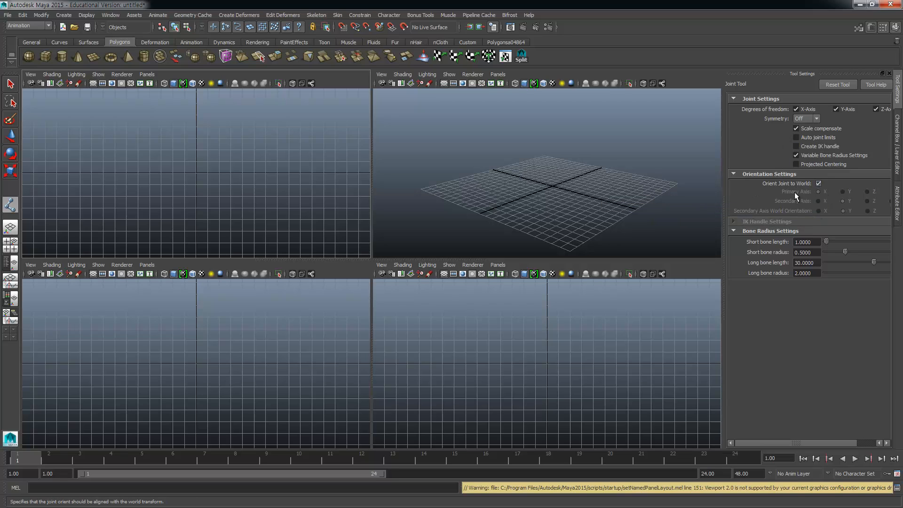
click(508, 292)
drag(506, 359, 492, 356)
click(499, 412)
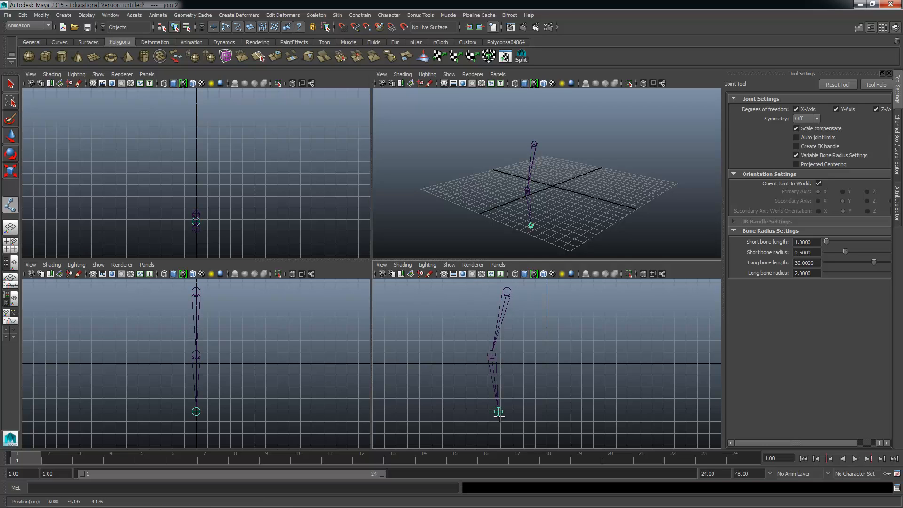
drag(499, 414, 501, 417)
key(Return)
key(q)
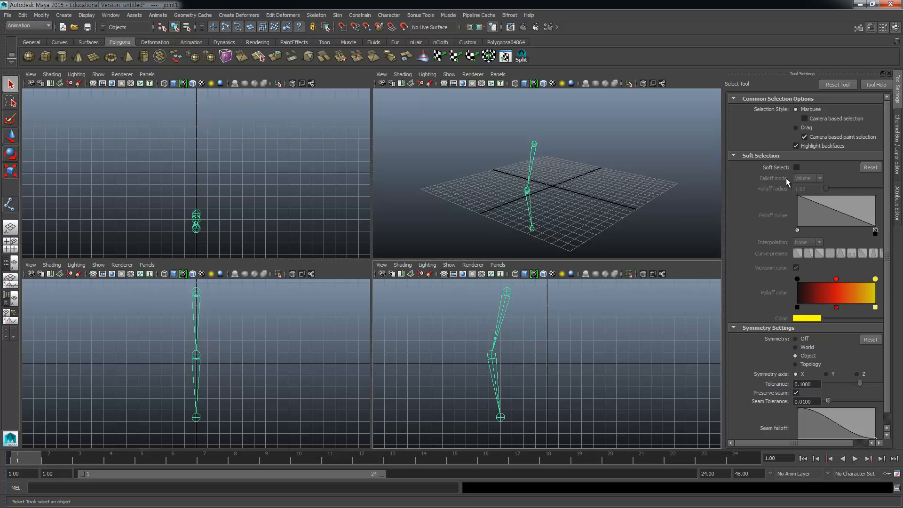
Step: Draw a second bent three-joint chain near the origin in the side view, with Orient Joint to World off, primary axis X and secondary axis Y
click(10, 205)
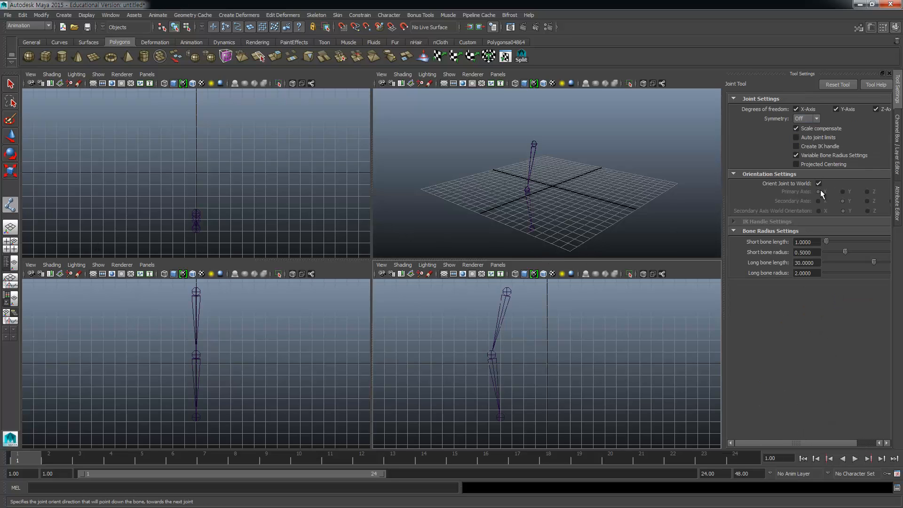
click(819, 183)
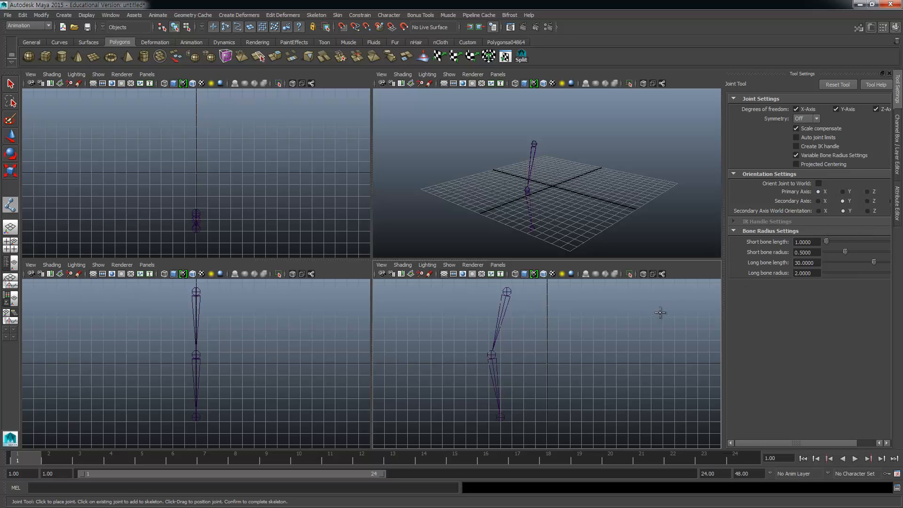
click(558, 292)
click(548, 357)
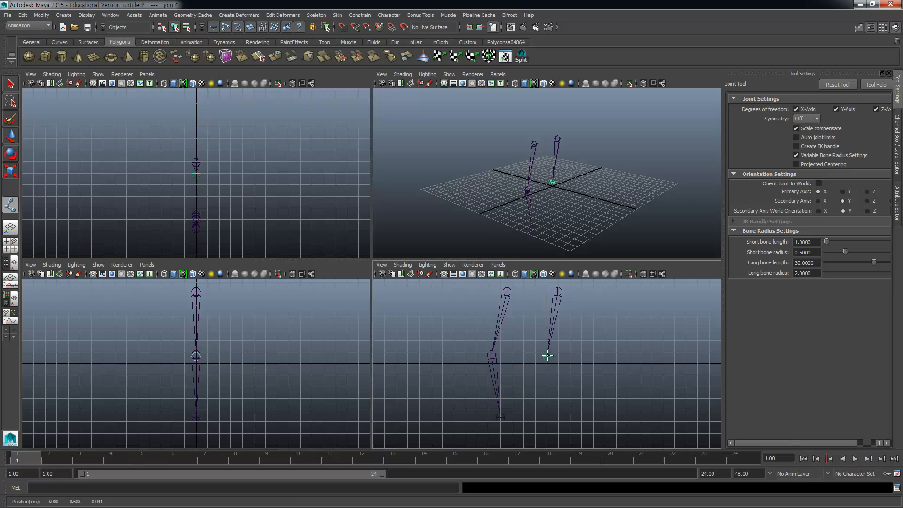
click(549, 417)
middle_drag(549, 417, 559, 416)
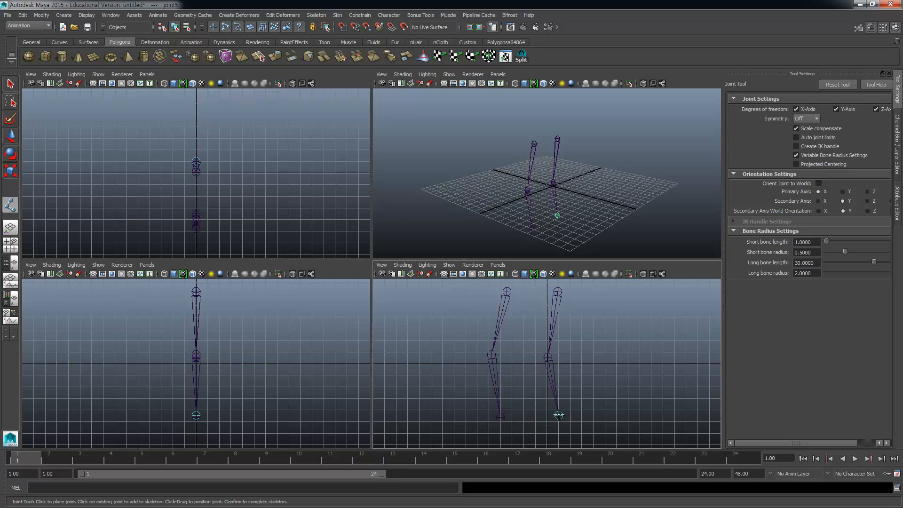
key(q)
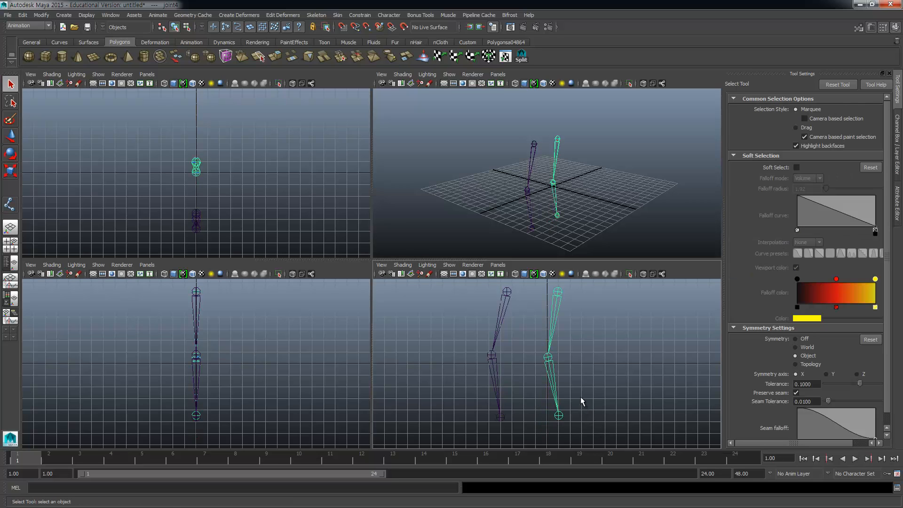
key(ctrl+o)
click(625, 387)
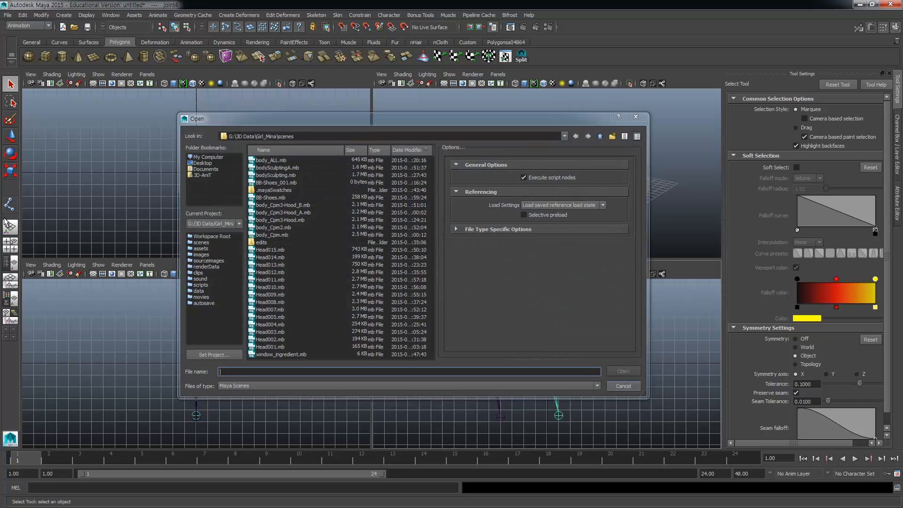
Step: Draw a third bent three-joint chain behind the second in the side view, with primary axis Y and secondary axis Z
click(10, 205)
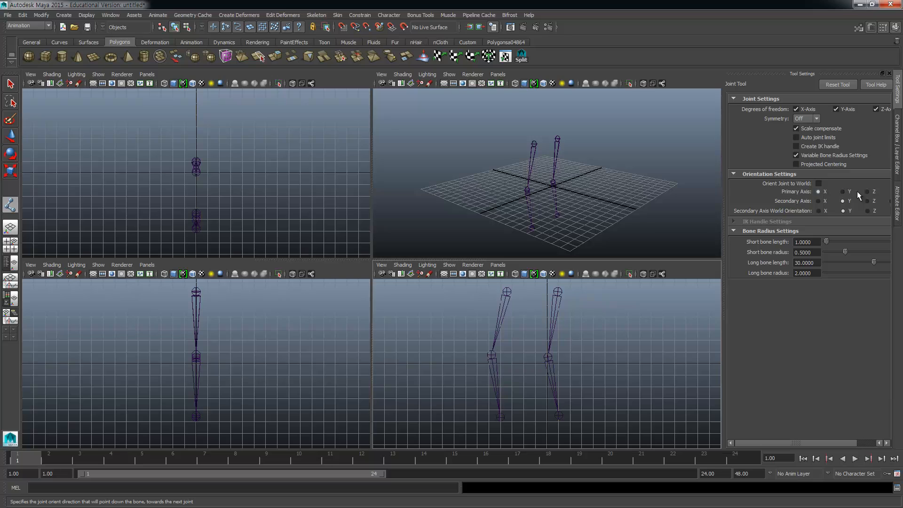
click(844, 191)
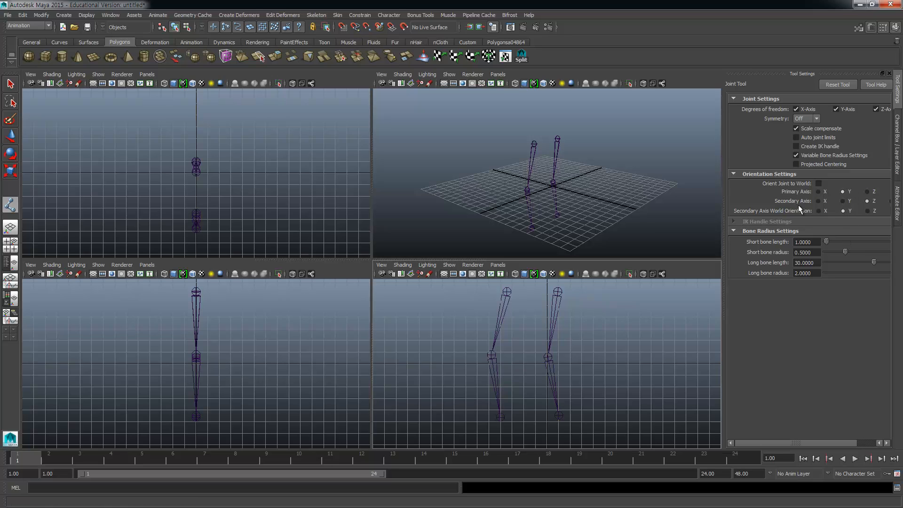
click(866, 202)
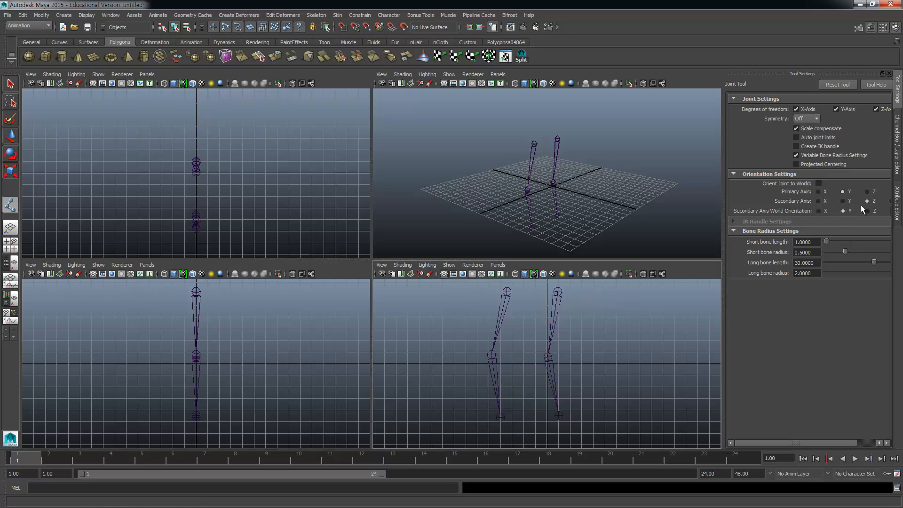
click(601, 292)
click(593, 356)
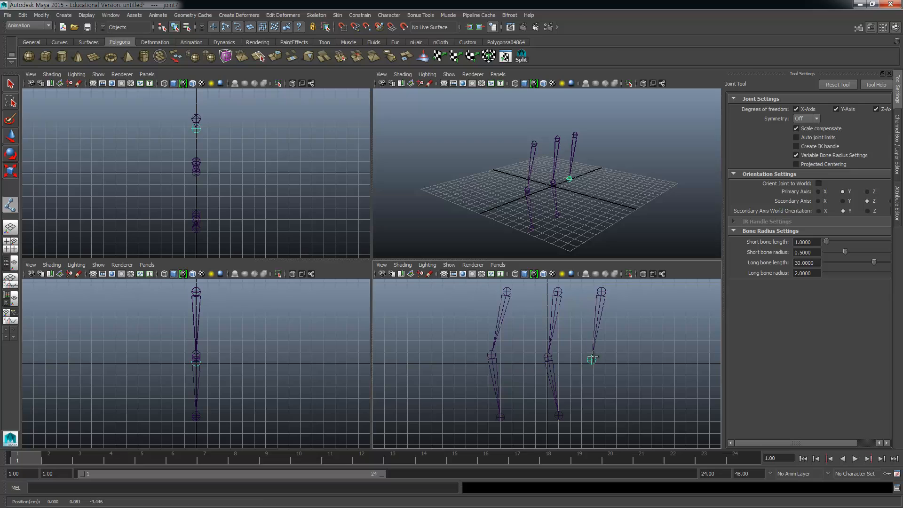
click(607, 414)
key(Return)
key(q)
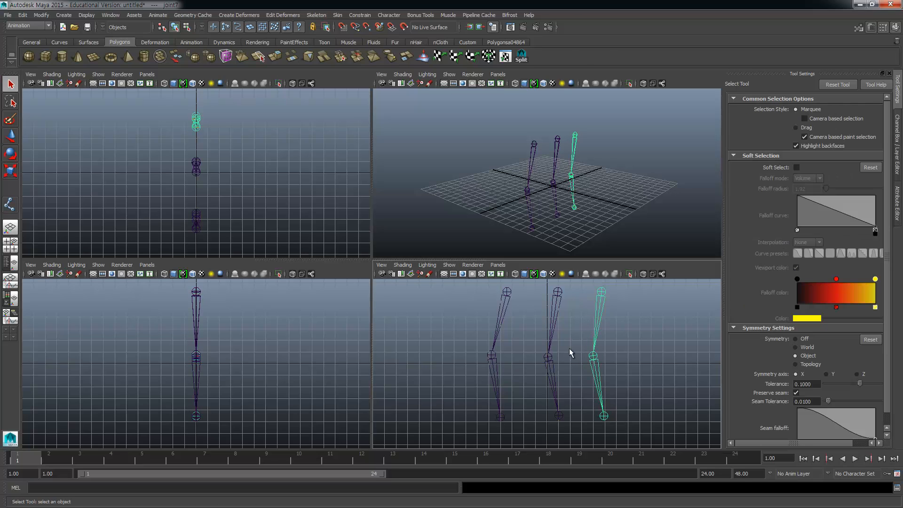
Step: Examine the rotation axes of the upper, middle and end joints of the world-oriented chain in an enlarged side view using the Rotate tool
click(511, 301)
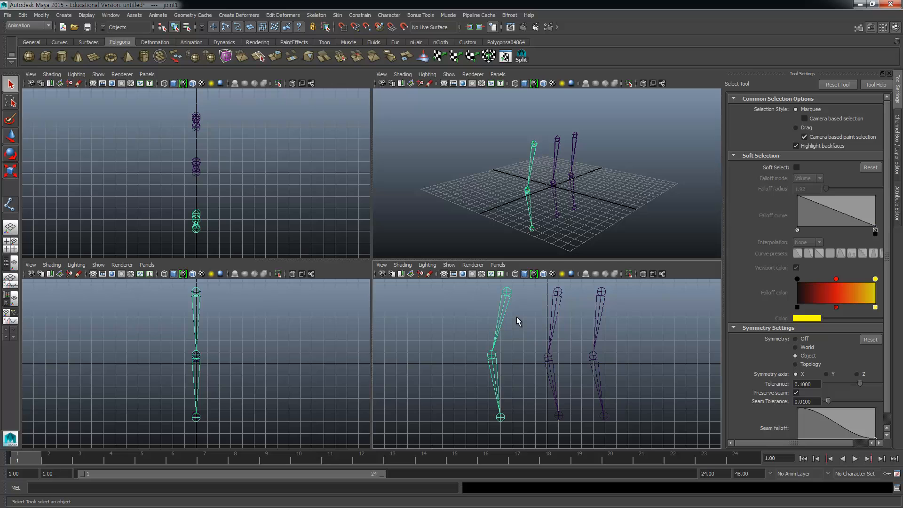
key(space)
alt+middle_drag(248, 187, 411, 216)
alt+right_drag(411, 215, 457, 214)
alt+middle_drag(458, 213, 409, 224)
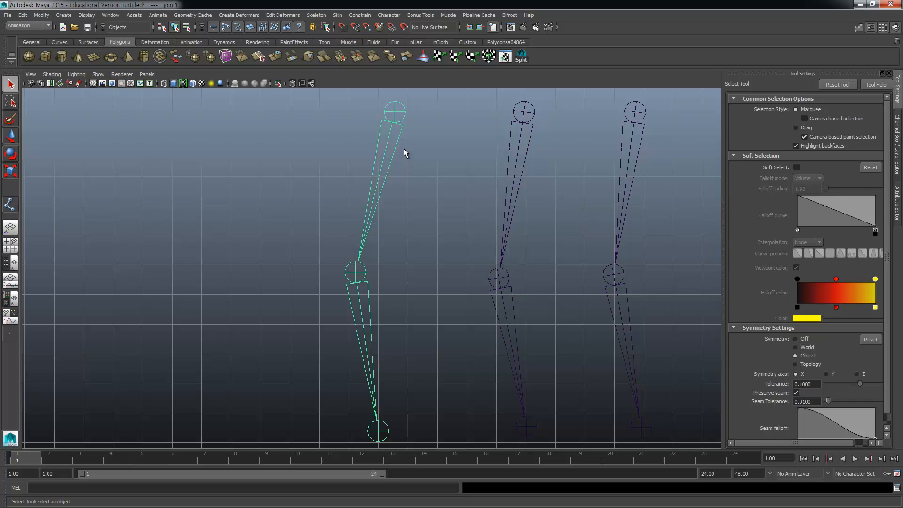
key(e)
alt+middle_drag(402, 175, 405, 182)
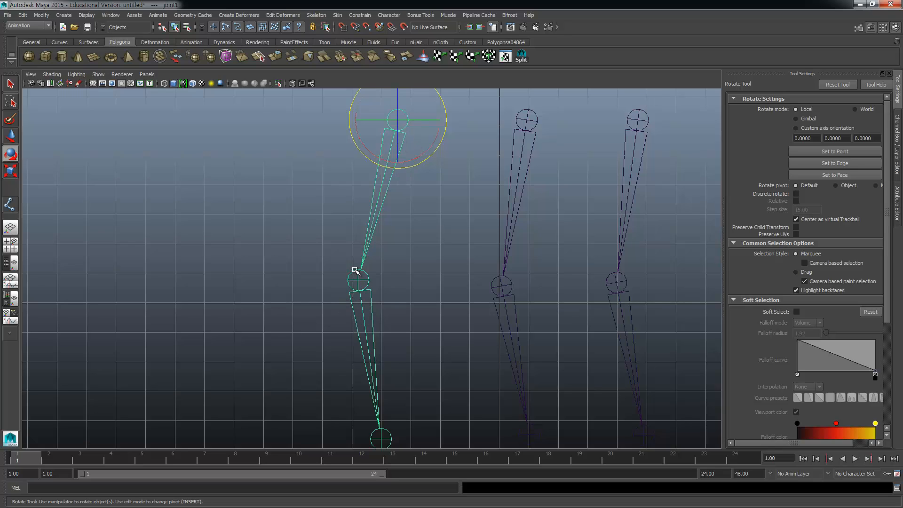
click(366, 280)
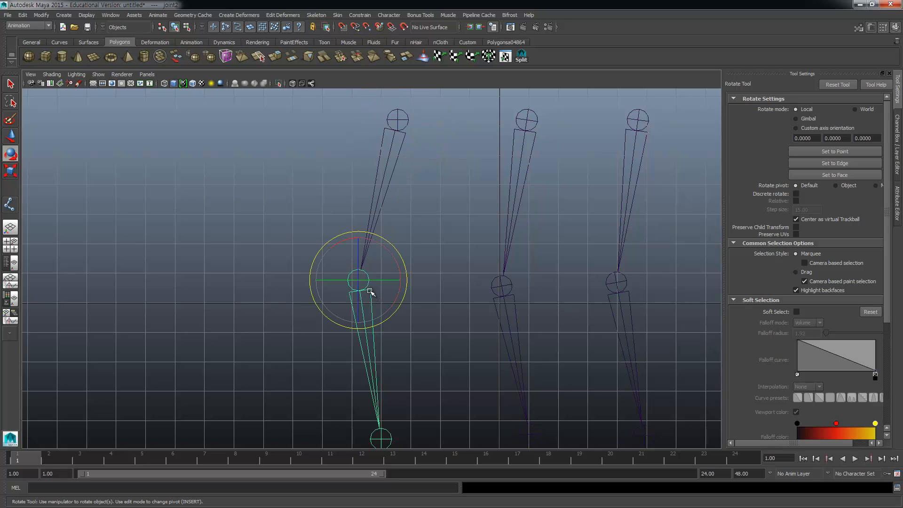
click(392, 436)
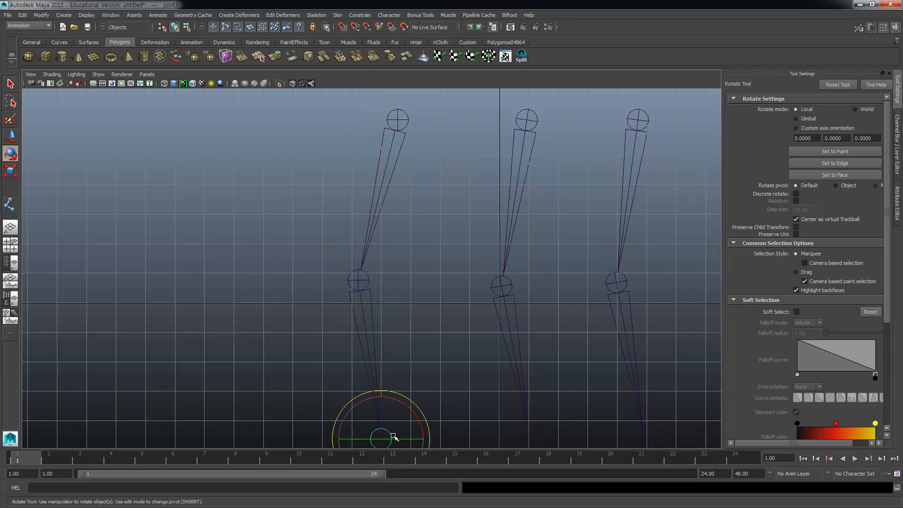
alt+middle_drag(387, 370, 380, 307)
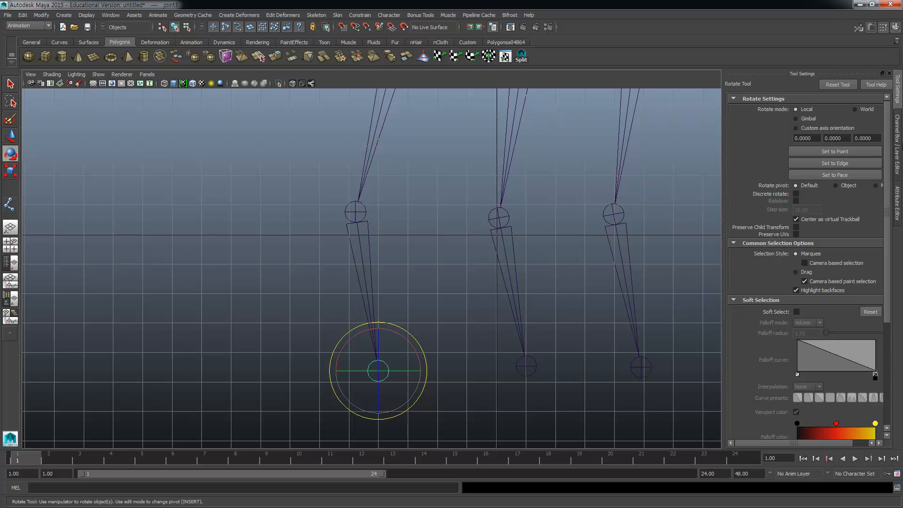
Step: Inspect the rotation and move axes of the upper and middle joints in the middle chain
alt+middle_drag(549, 164, 452, 247)
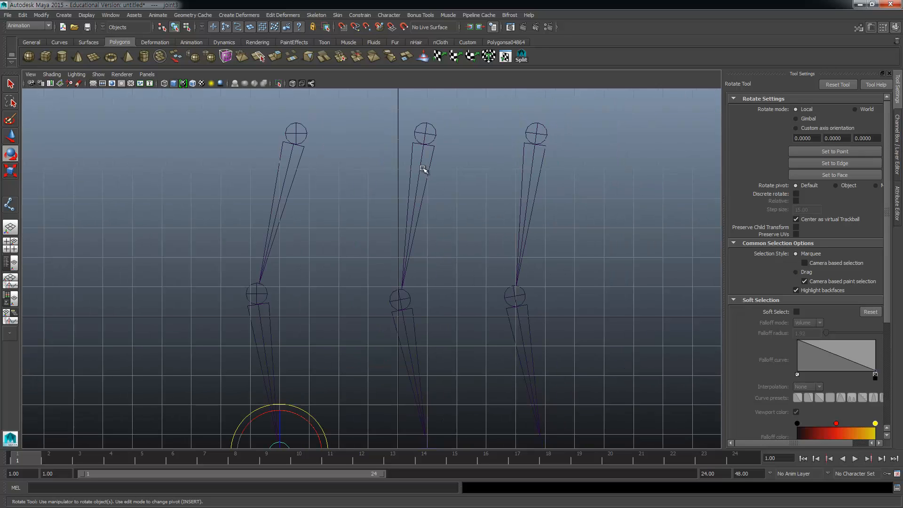
click(441, 202)
click(425, 133)
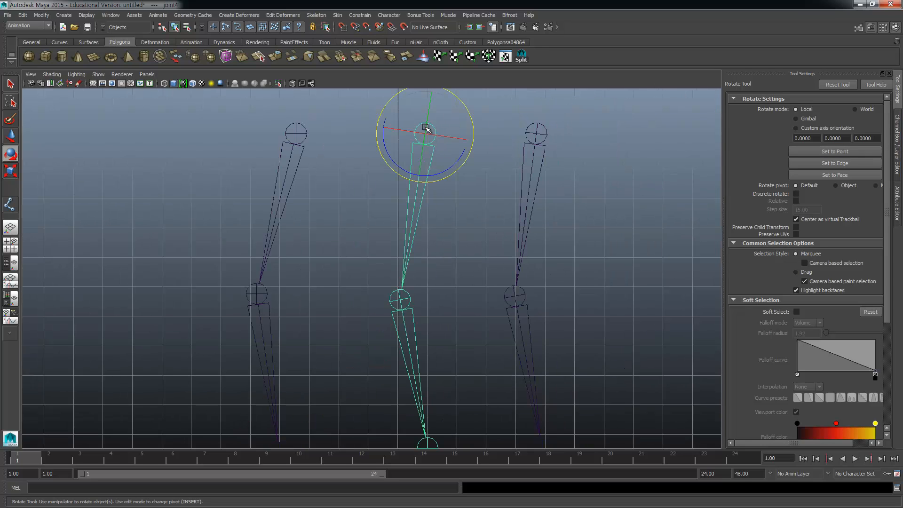
key(w)
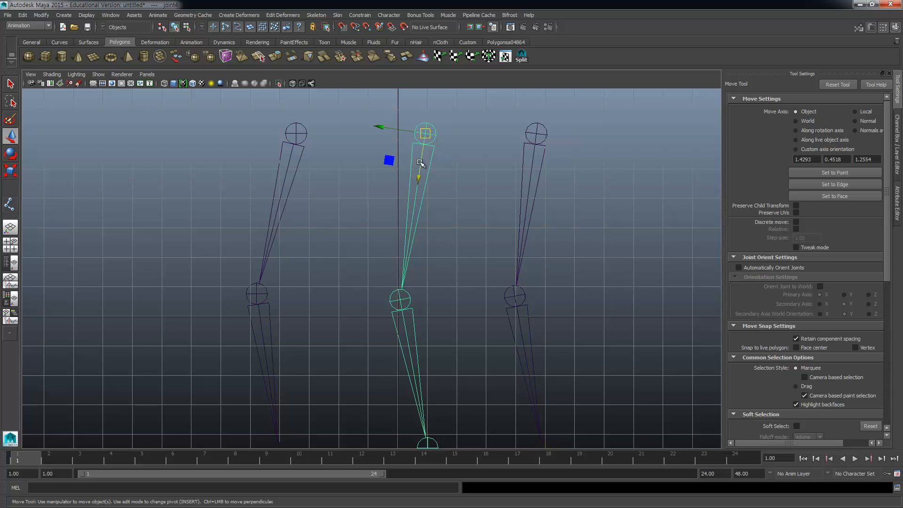
click(400, 302)
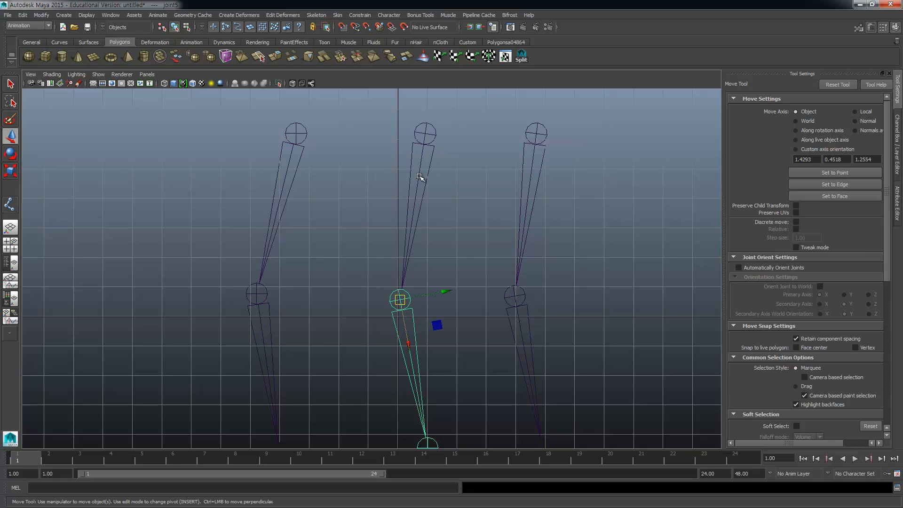
click(427, 137)
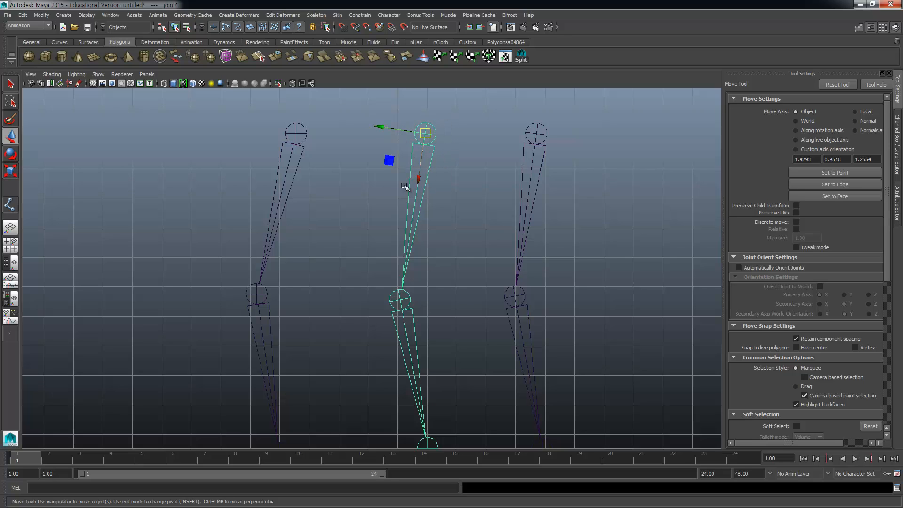
Step: Compare the move axes of the third chain's top joint with the Joint Tool's primary and secondary axis settings
click(539, 135)
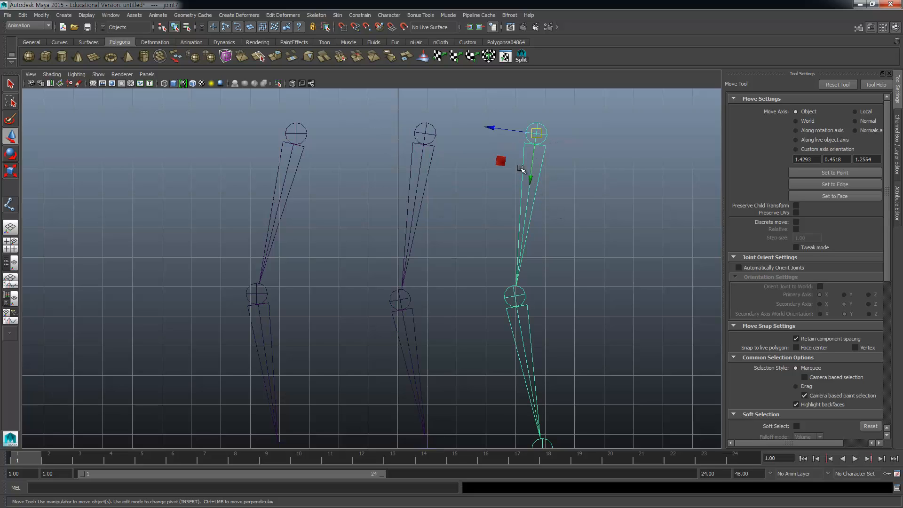
click(10, 205)
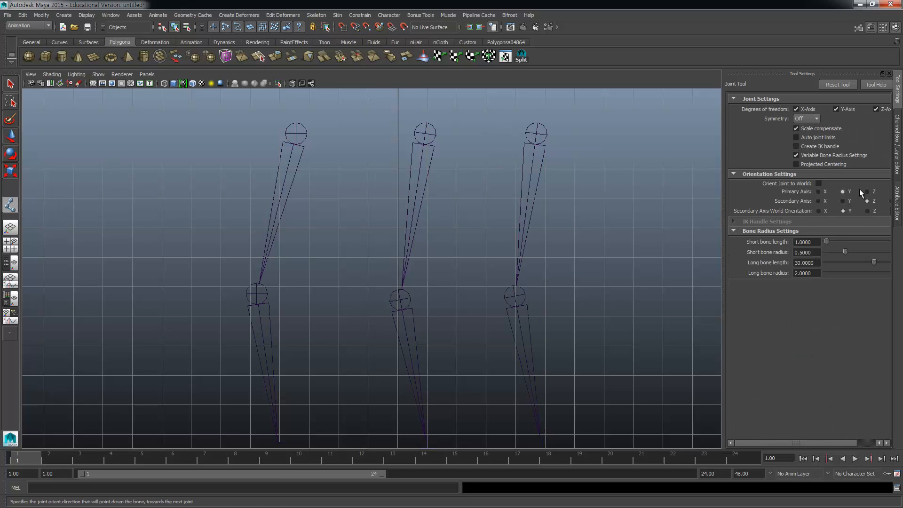
key(q)
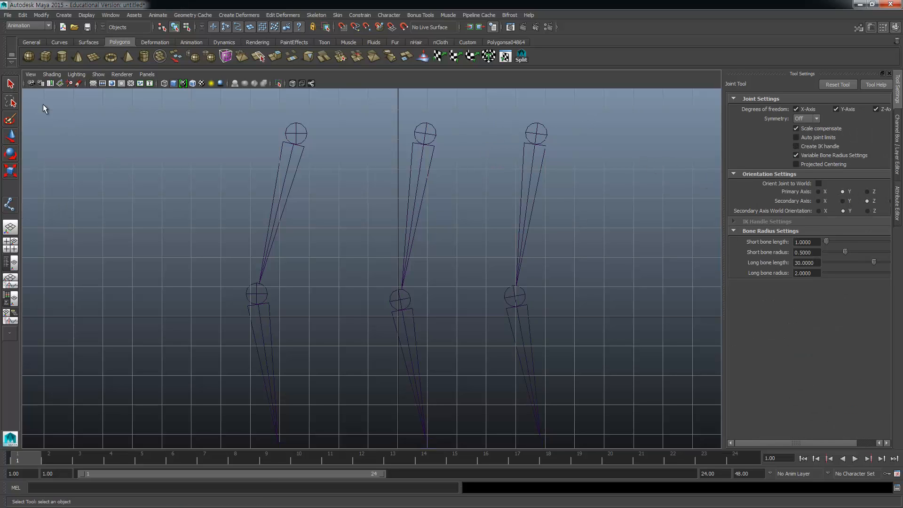
click(543, 167)
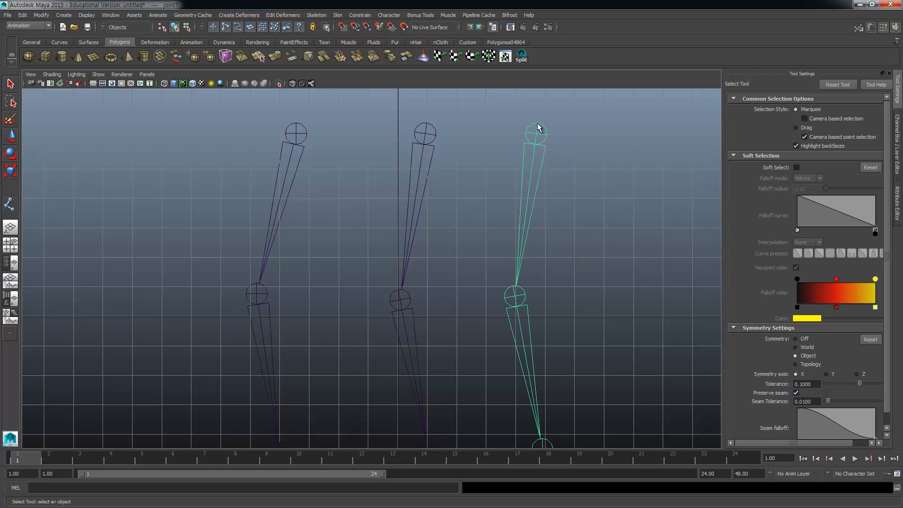
key(w)
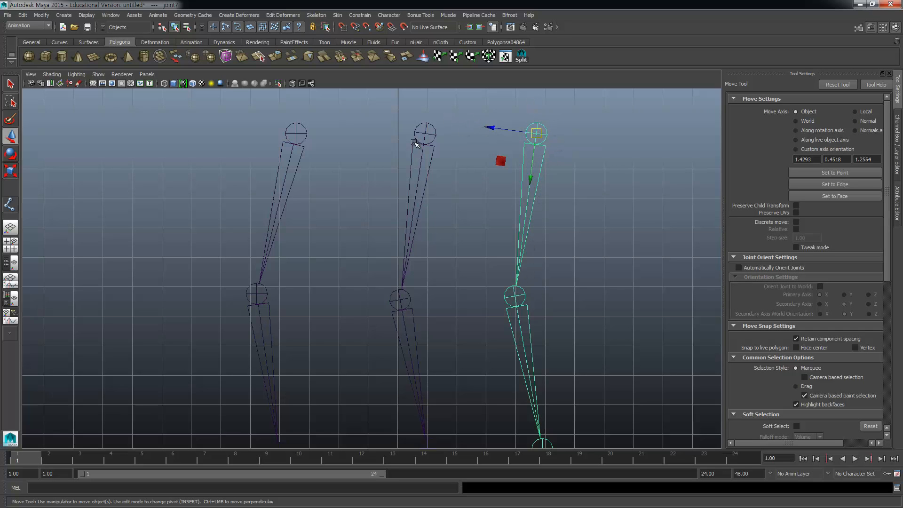
Step: Examine the move axes of the upper and middle joints in the second joint chain
click(413, 284)
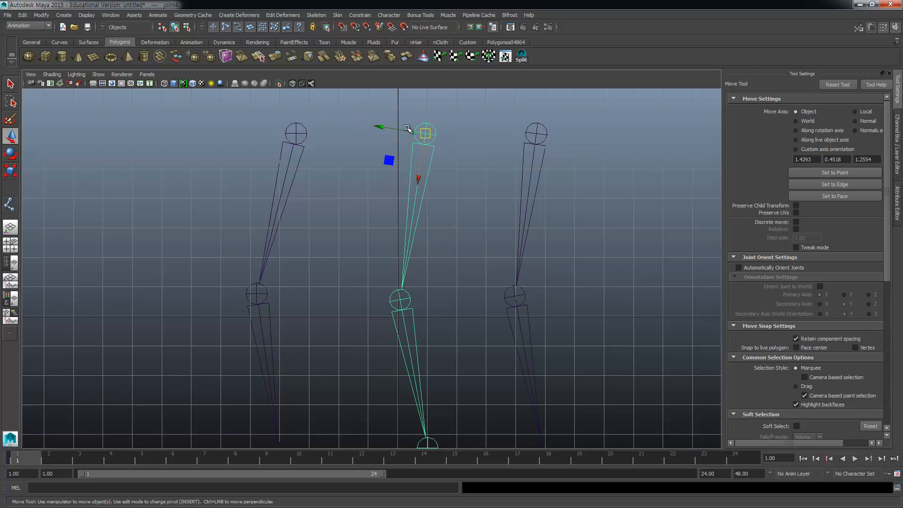
click(399, 300)
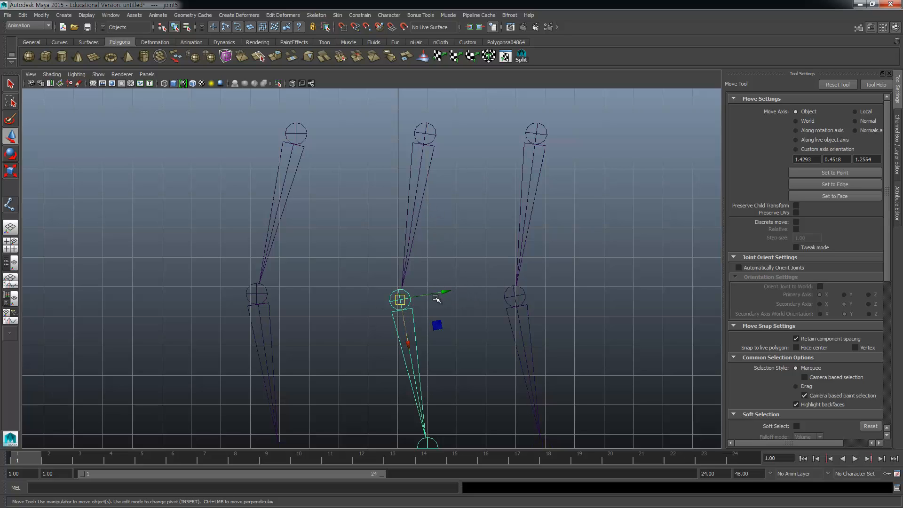
alt+middle_drag(442, 413, 447, 317)
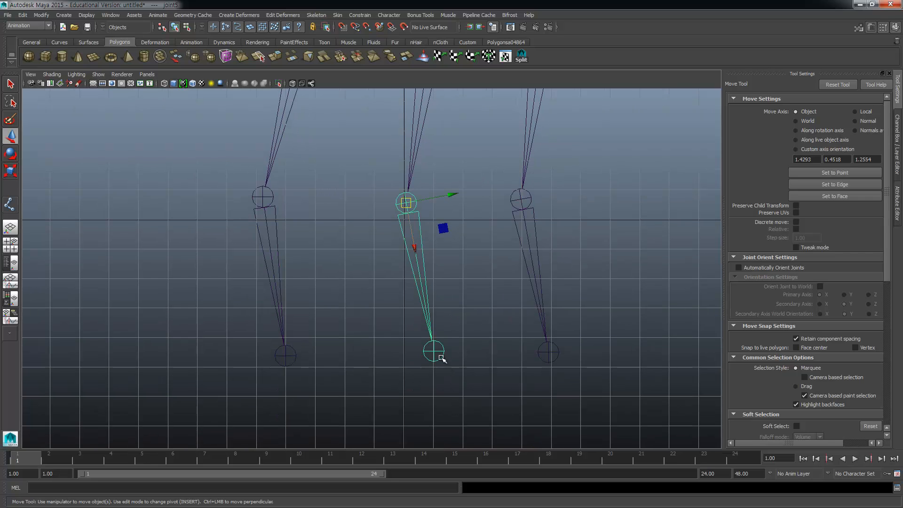
alt+middle_drag(403, 342, 272, 422)
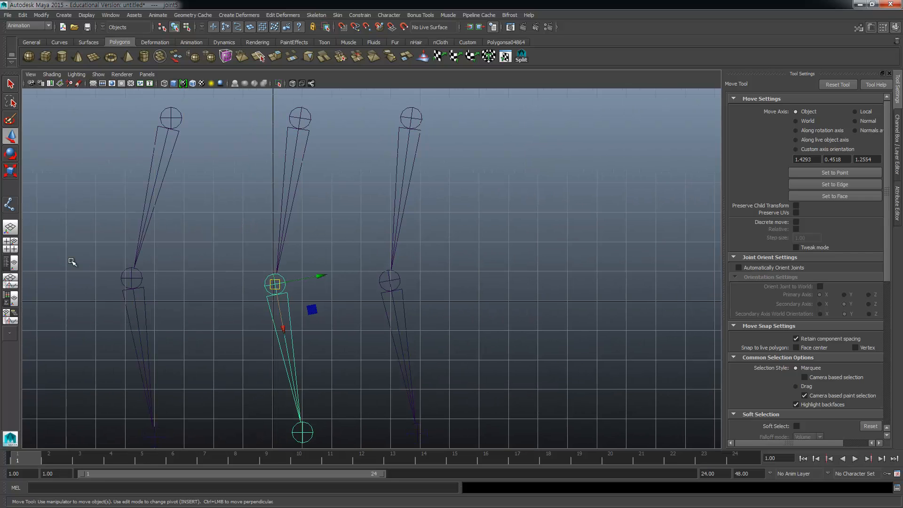
Step: Draw a fourth leg chain of four joints behind the third in the side view, bent at the knee and ankle
click(9, 204)
click(505, 109)
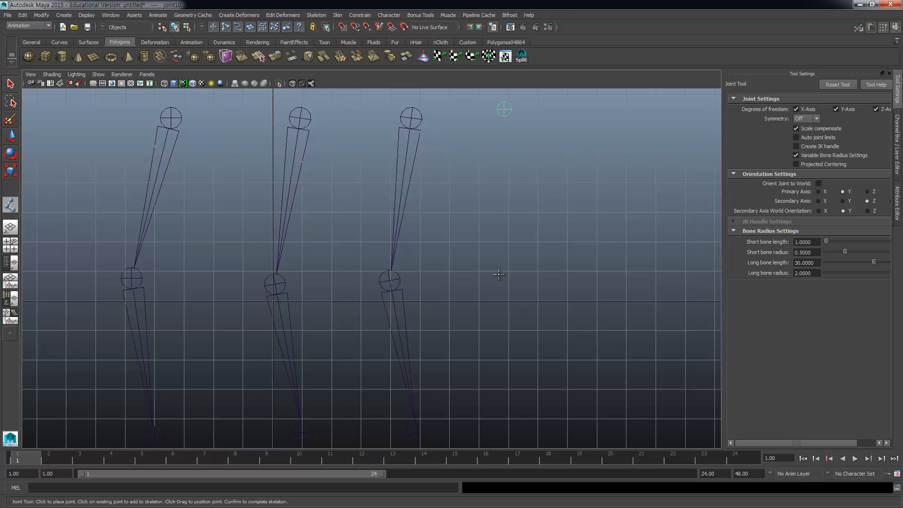
click(477, 271)
click(494, 393)
mouse_move(487, 429)
mouse_down()
mouse_move(476, 429)
mouse_move(476, 440)
mouse_up()
alt+middle_drag(519, 370, 515, 353)
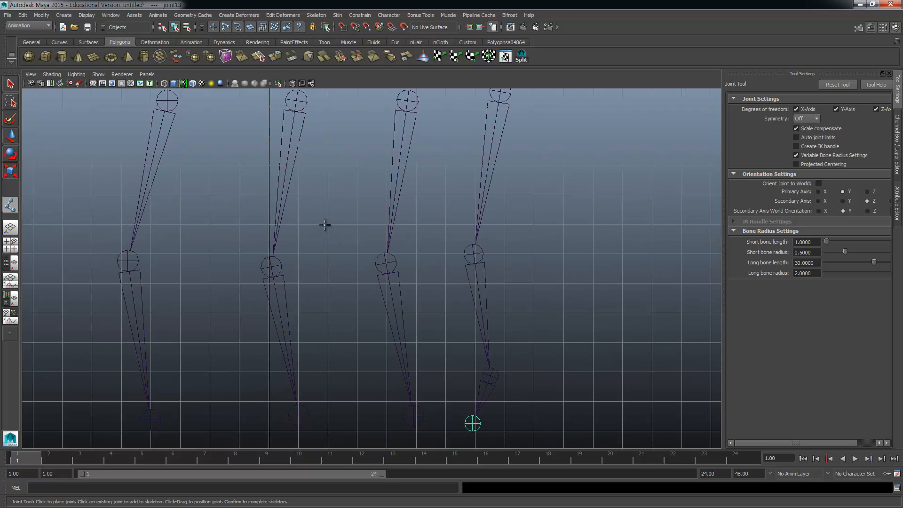
Step: Inspect the object-space move axes of the fourth chain's top, knee and ankle joints
key(q)
alt+middle_drag(508, 101, 511, 128)
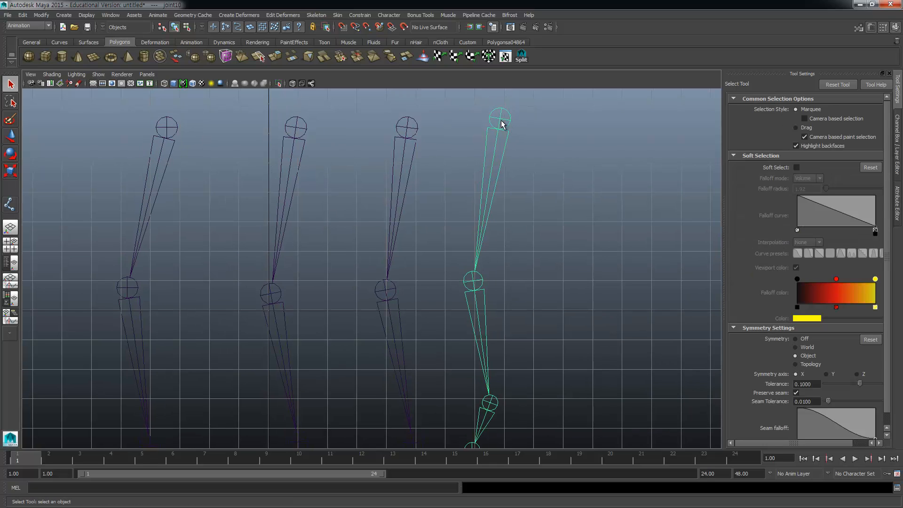
click(565, 186)
key(w)
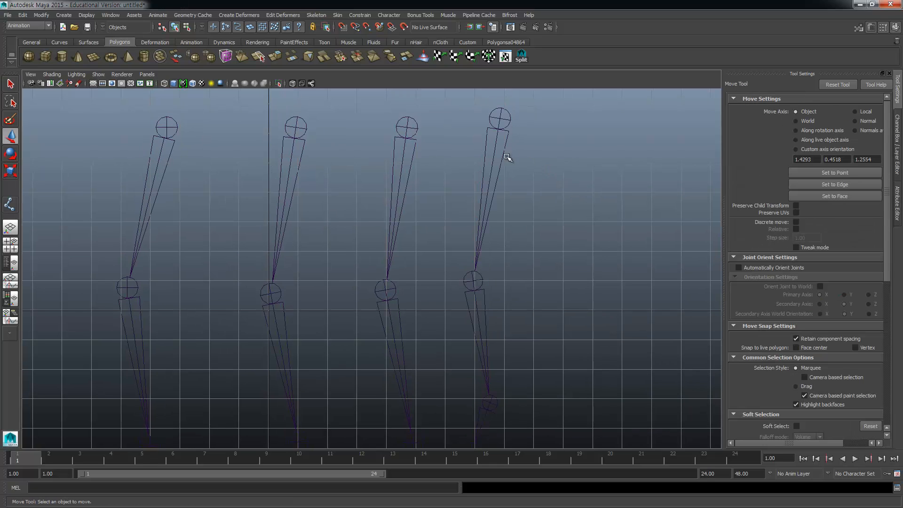
click(498, 122)
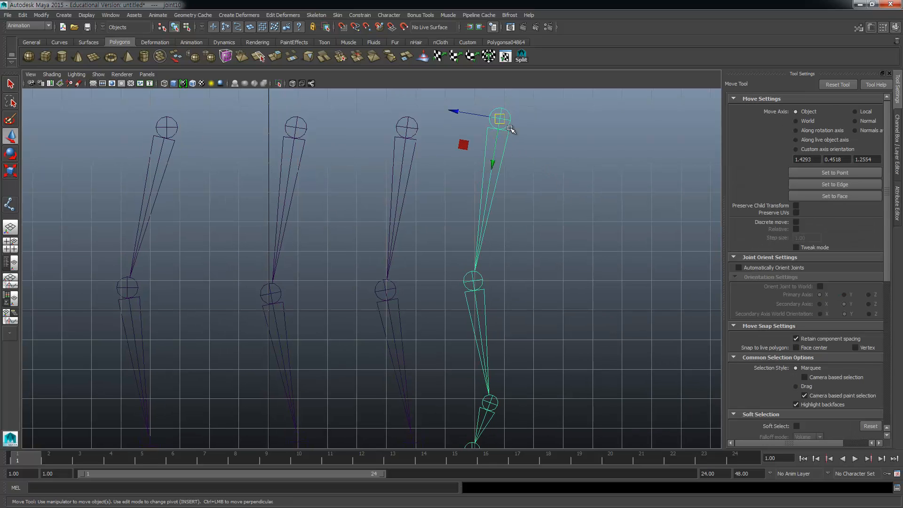
click(472, 286)
click(477, 305)
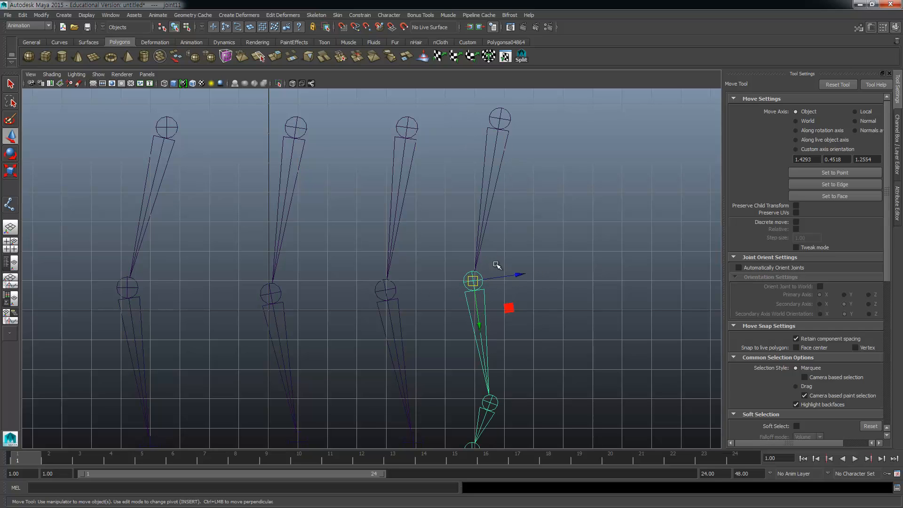
click(493, 404)
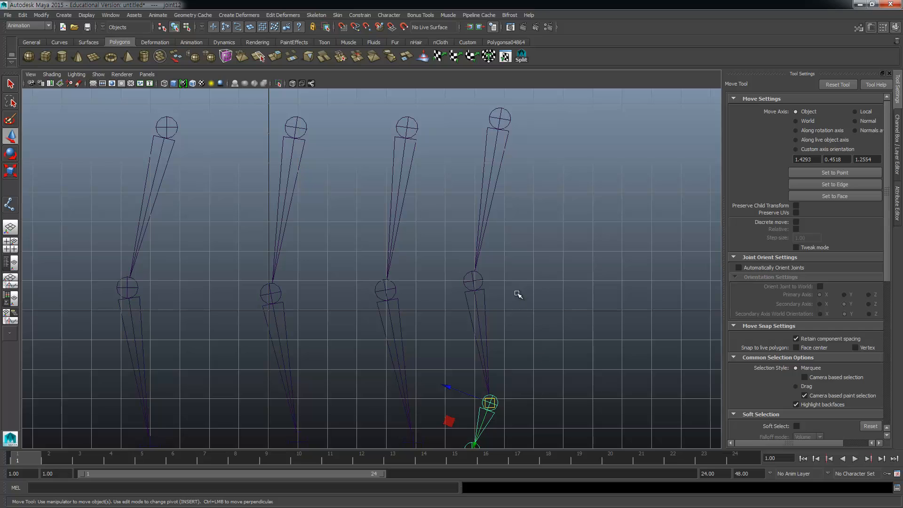
Step: Delete all four joint chains from the scene
click(10, 205)
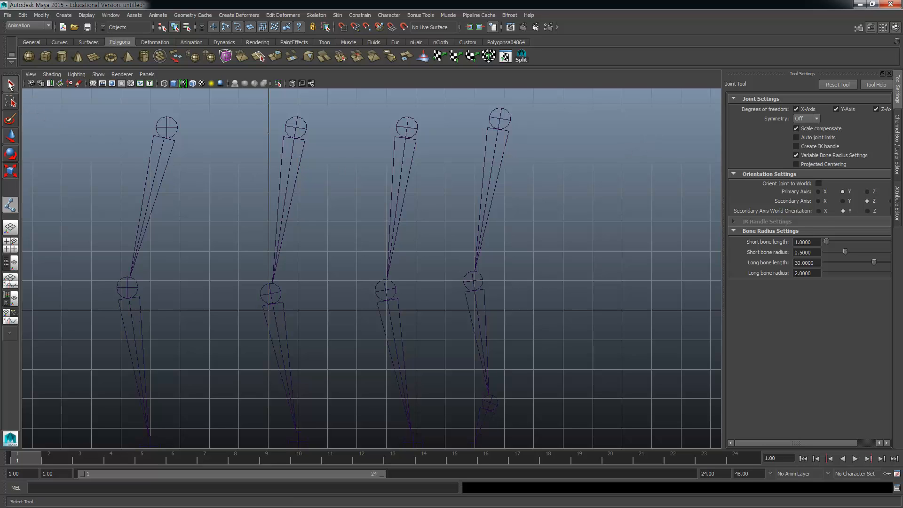
click(11, 84)
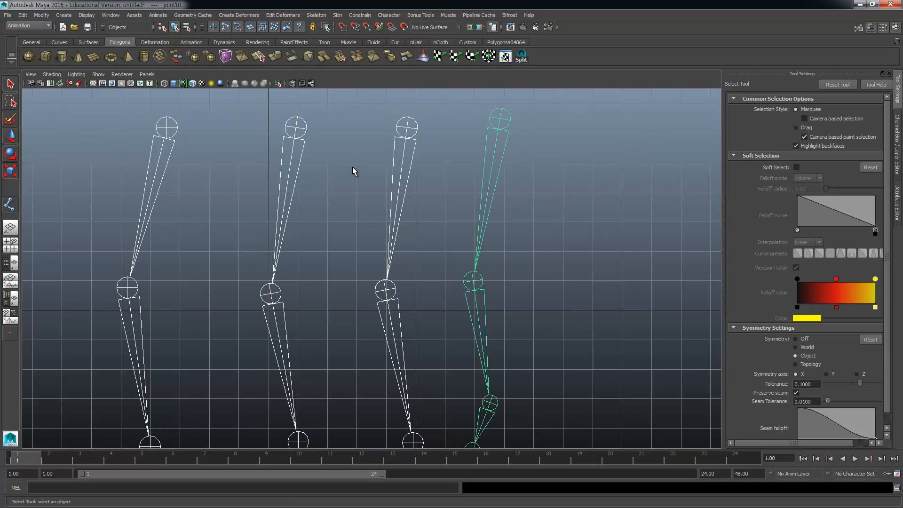
key(Delete)
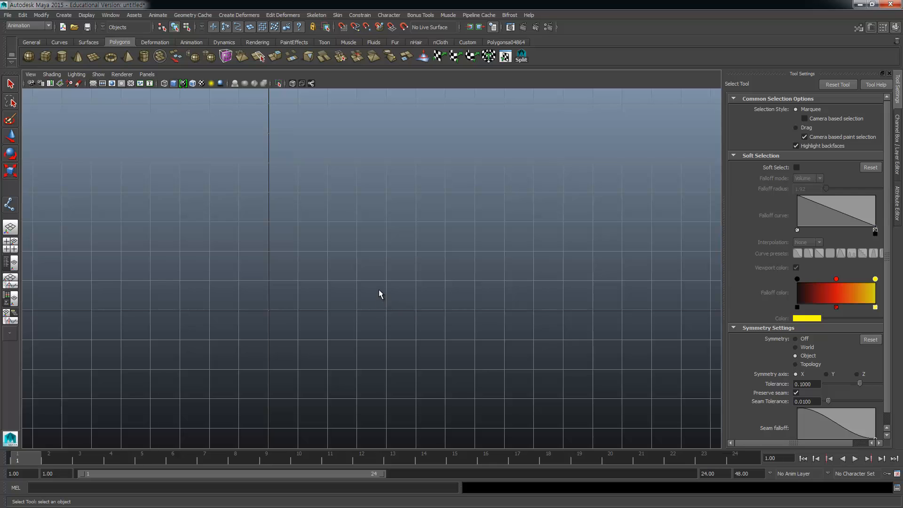
Step: Draw a new four-joint leg chain near the vertical grid axis in the side view, bent at the knee and ankle
alt+middle_drag(418, 250, 499, 210)
alt+middle_drag(432, 201, 397, 306)
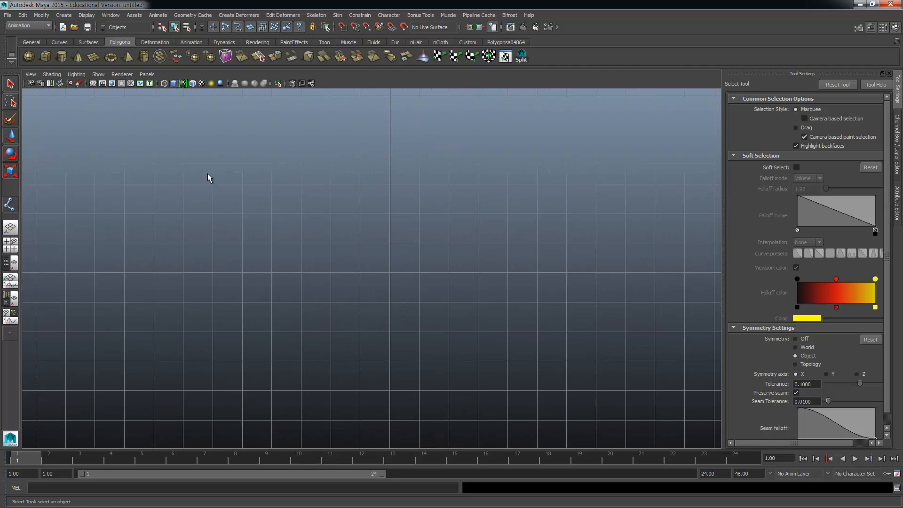
click(10, 204)
click(403, 131)
drag(371, 262, 393, 253)
drag(418, 373, 415, 379)
alt+middle_drag(415, 379, 417, 283)
drag(410, 375, 395, 391)
key(Return)
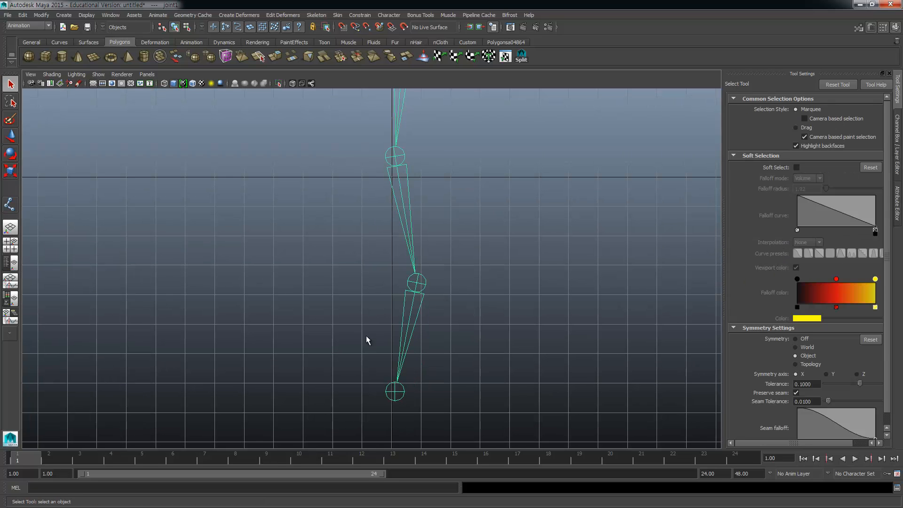
Step: Rotate the chain's top joint about 26 degrees around its X axis to swing the whole leg
alt+middle_drag(382, 263, 384, 330)
alt+right_drag(413, 328, 249, 313)
alt+middle_drag(378, 268, 387, 251)
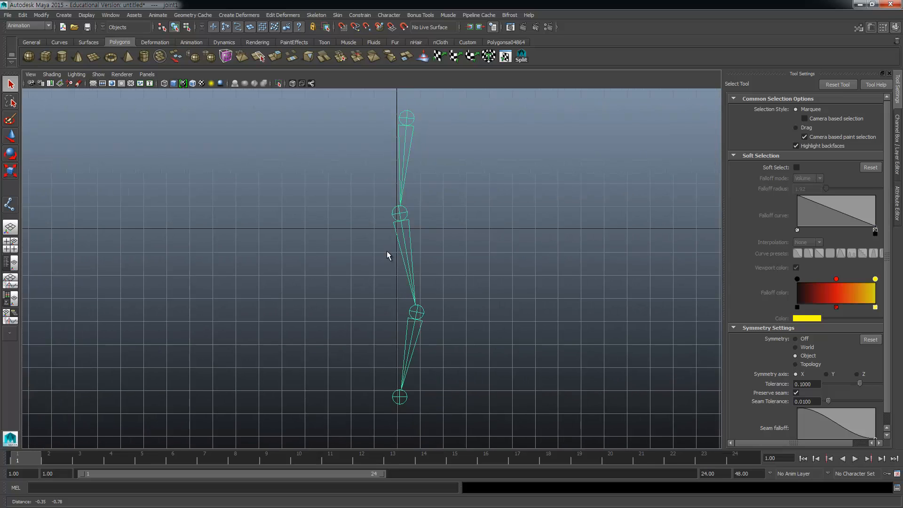
alt+right_drag(387, 251, 401, 210)
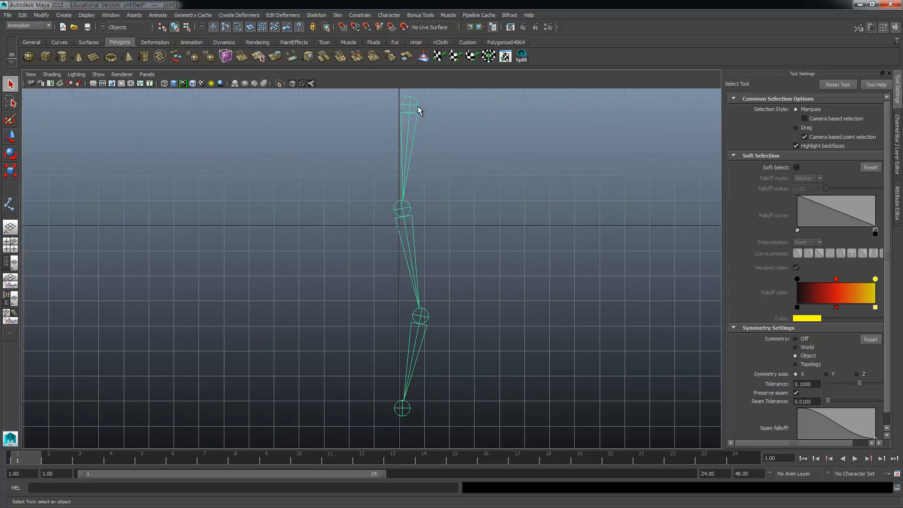
key(e)
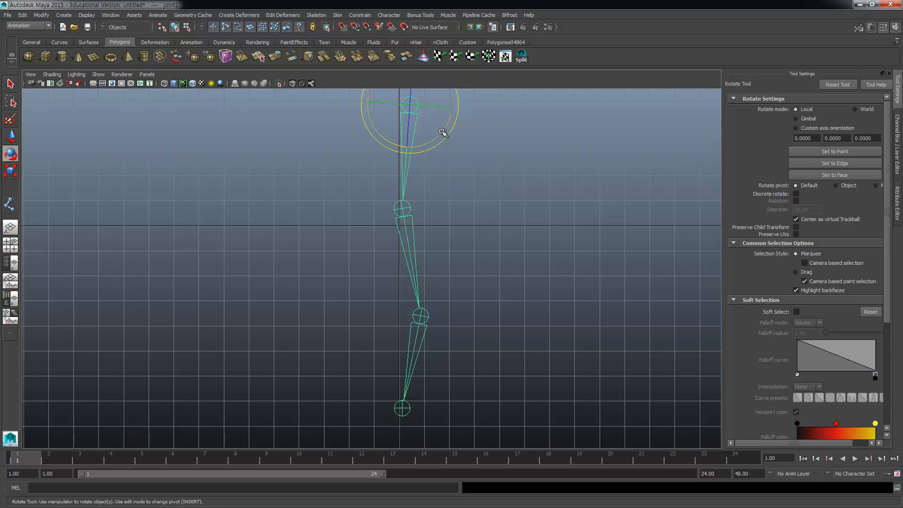
drag(442, 132, 425, 138)
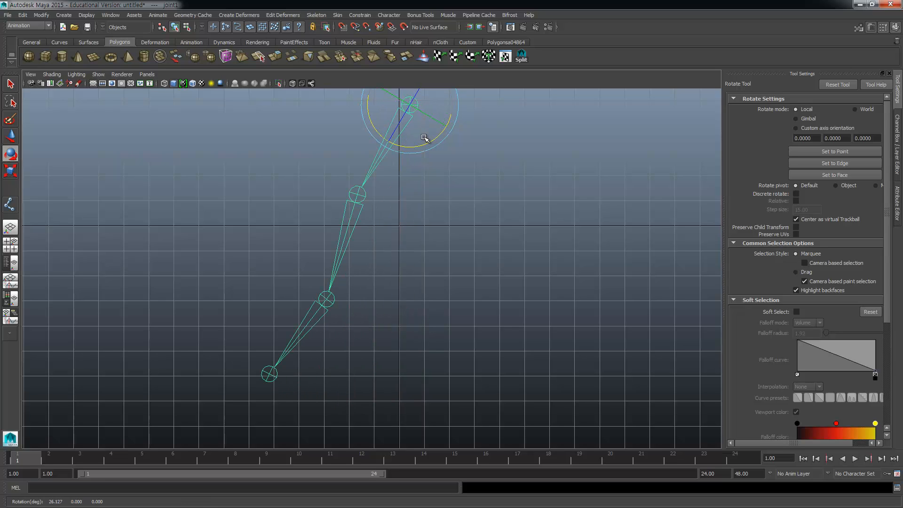
Step: Bend the leg by rotating its knee and ankle joints, and swing the top joint back toward vertical
click(351, 219)
drag(387, 224, 400, 193)
click(410, 314)
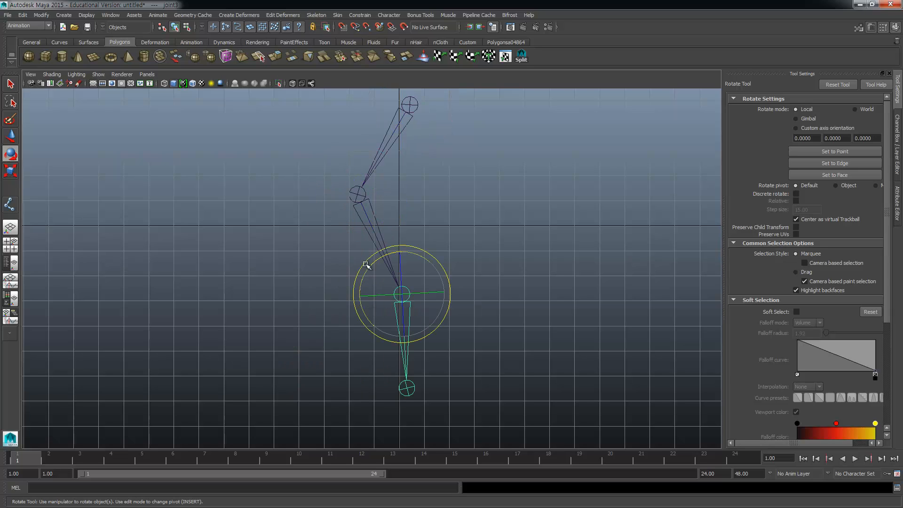
drag(365, 264, 390, 157)
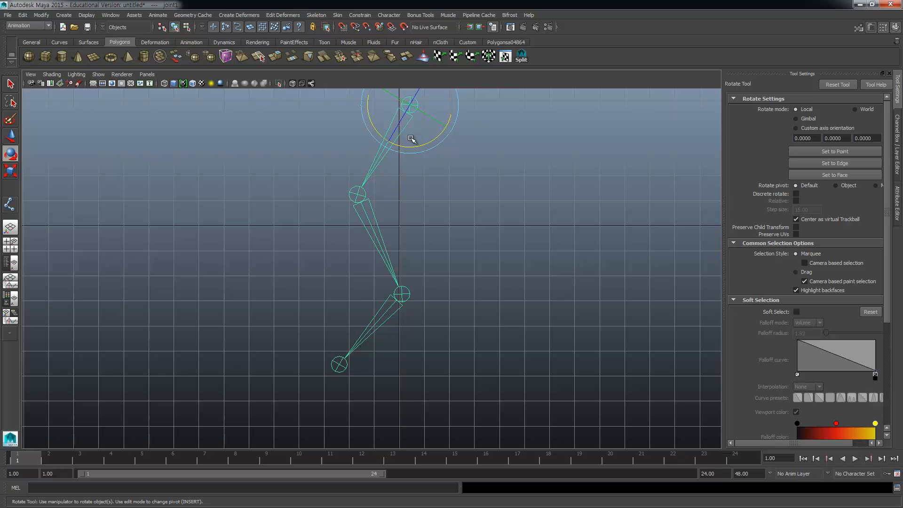
mouse_move(409, 137)
mouse_down()
mouse_move(444, 142)
mouse_move(408, 151)
mouse_move(450, 143)
mouse_move(430, 146)
mouse_up()
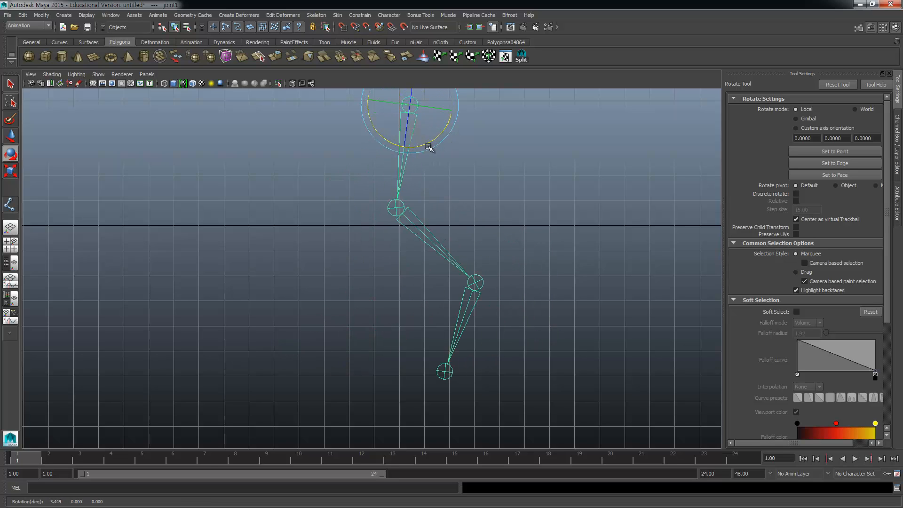
Step: View the joint hierarchy in the Hypergraph with Schematic orientation and close the window
click(111, 14)
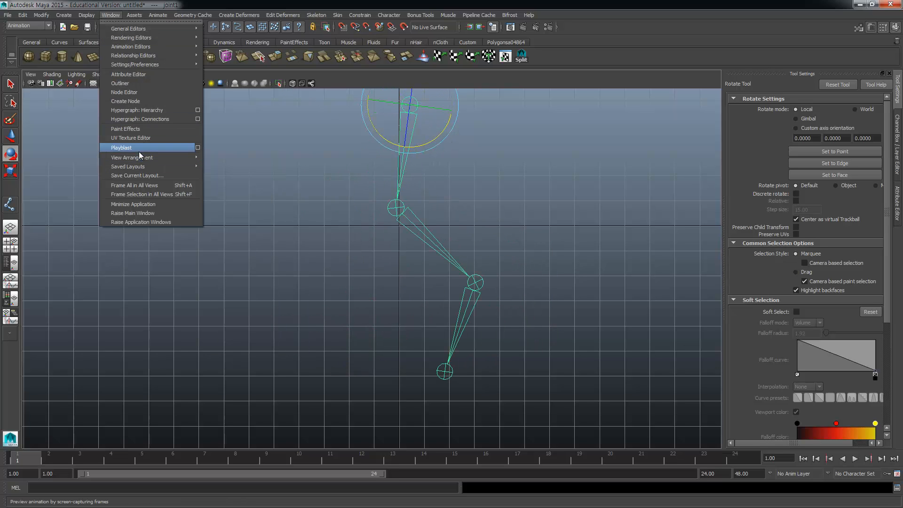
click(150, 110)
drag(321, 143, 244, 66)
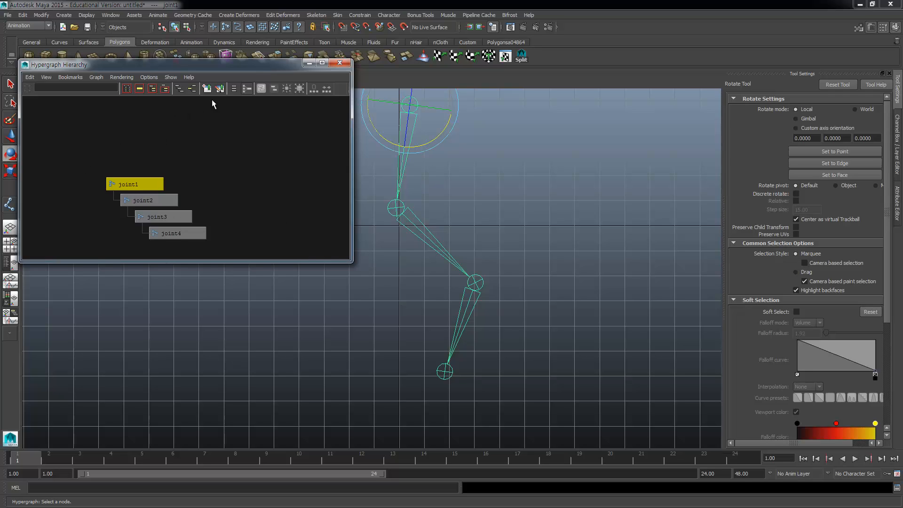
click(149, 77)
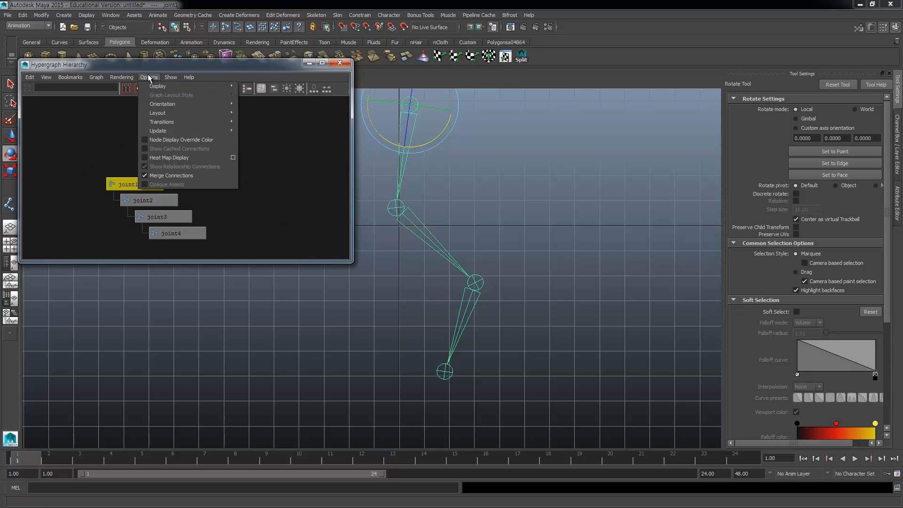
mouse_move(188, 104)
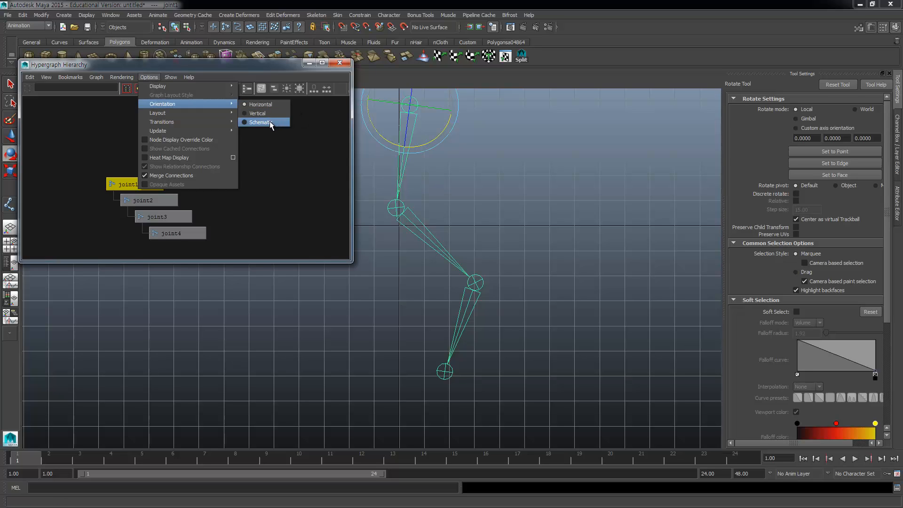
click(259, 122)
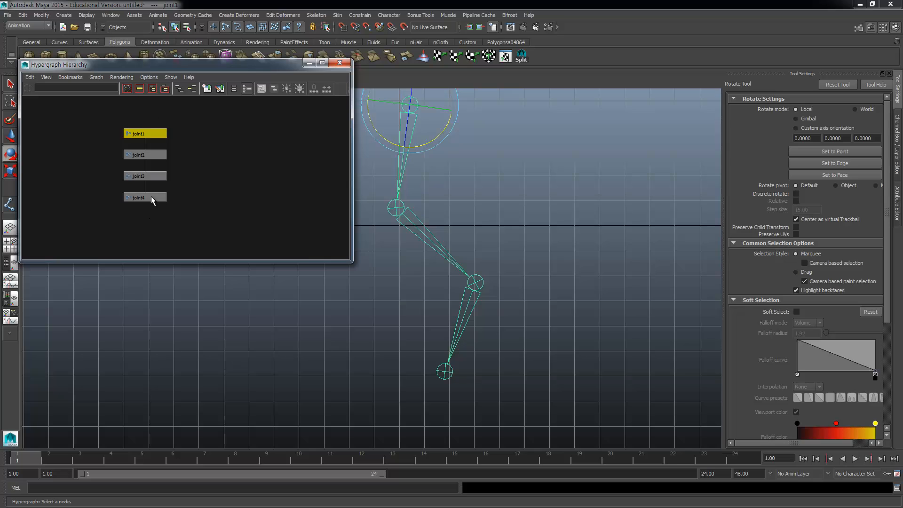
mouse_move(191, 72)
mouse_down()
mouse_move(609, 56)
mouse_move(205, 65)
mouse_move(187, 43)
mouse_move(188, 70)
mouse_up()
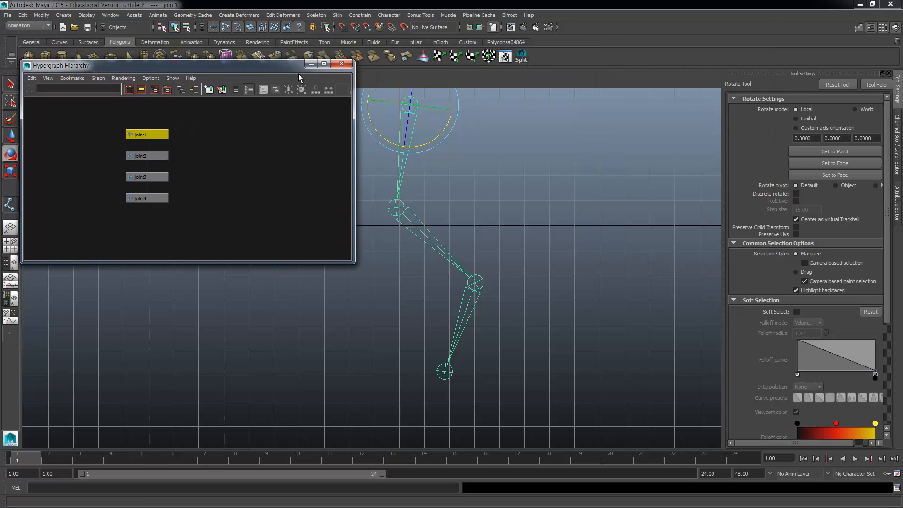
click(338, 61)
Step: Undo all the test rotations of the leg joints
alt+middle_drag(414, 248, 409, 281)
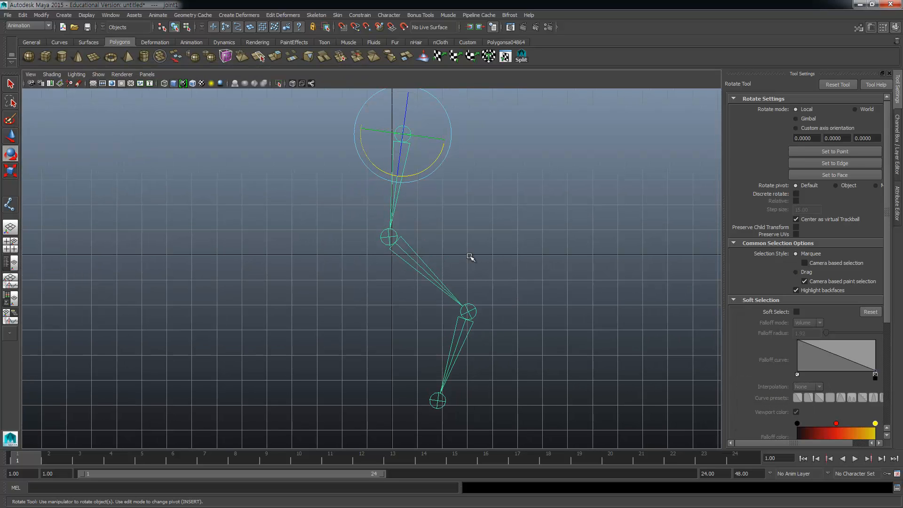
key(ctrl+z)
key(ctrl+z)
key(ctrl+z)
key(ctrl+z)
key(ctrl+z)
key(ctrl+z)
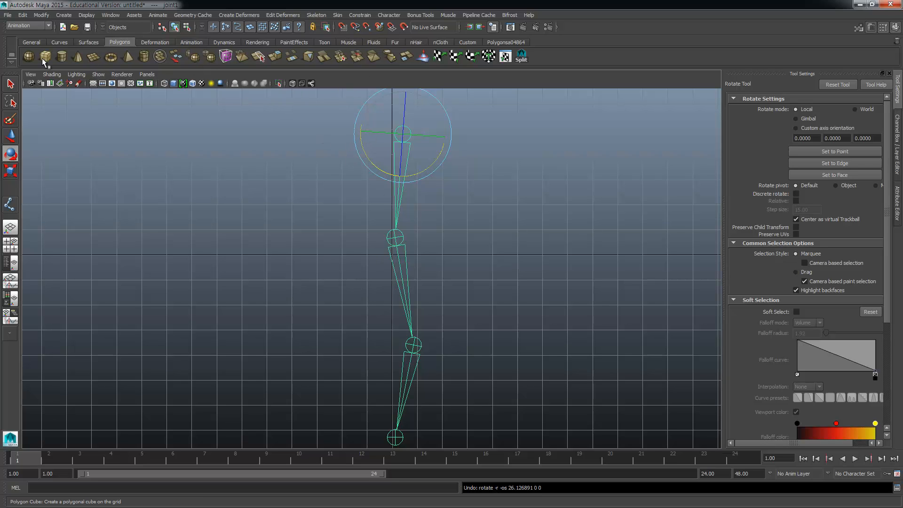
Step: Create a tall polygon cylinder centred on the joint chain, drawing its base in the top view
click(62, 56)
key(space)
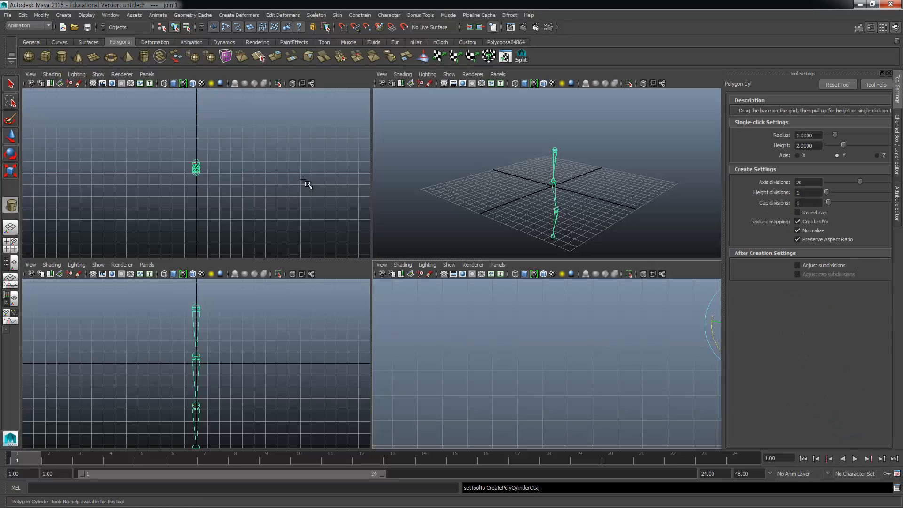
drag(197, 169, 219, 32)
Step: Move the cylinder down so it encloses the joint chain, and show the side view in wireframe
key(w)
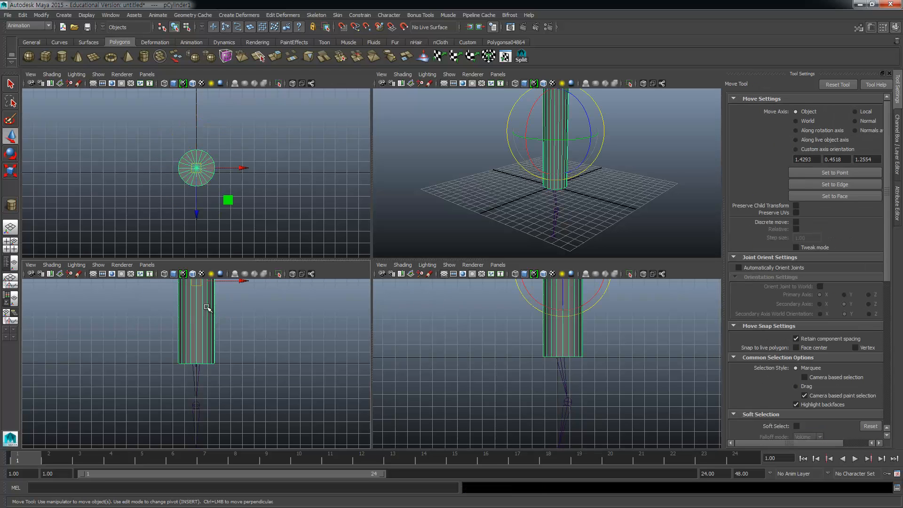
scroll(208, 318, down, 5)
scroll(208, 318, down, 1)
drag(197, 293, 199, 323)
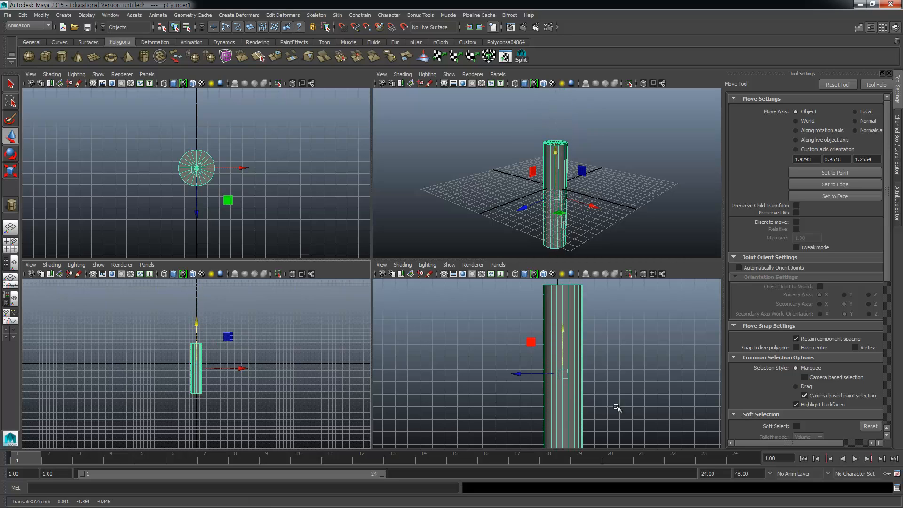
key(4)
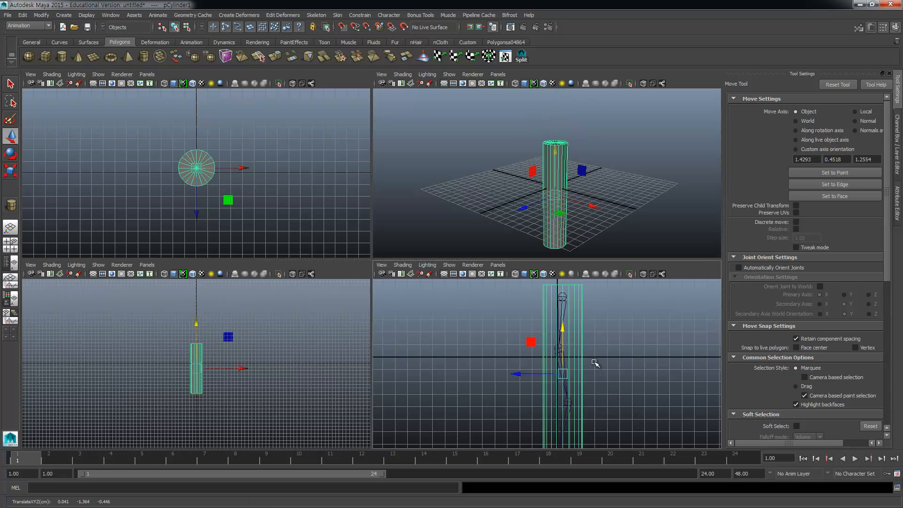
Step: Smooth bind the cylinder to the joint hierarchy from the root joint, using the Dual quaternion skinning method
scroll(579, 353, down, 2)
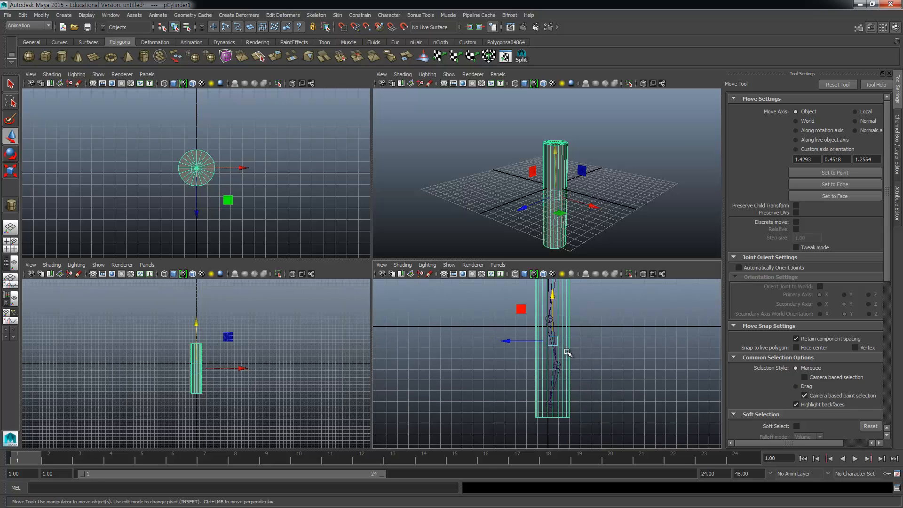
key(space)
alt+middle_drag(406, 224, 422, 263)
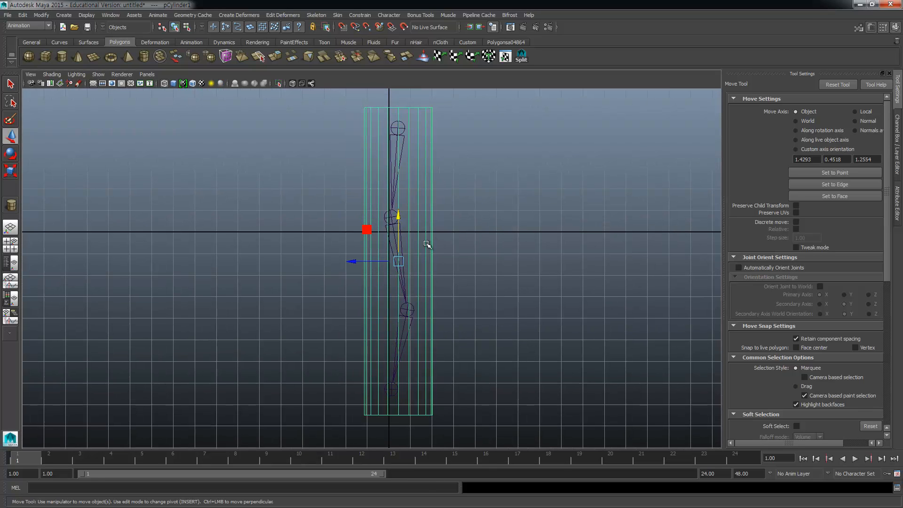
click(402, 124)
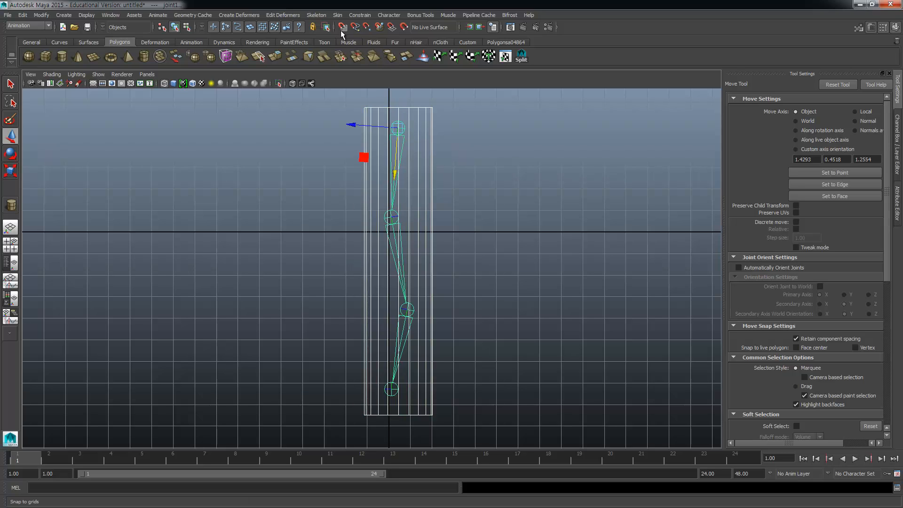
click(338, 15)
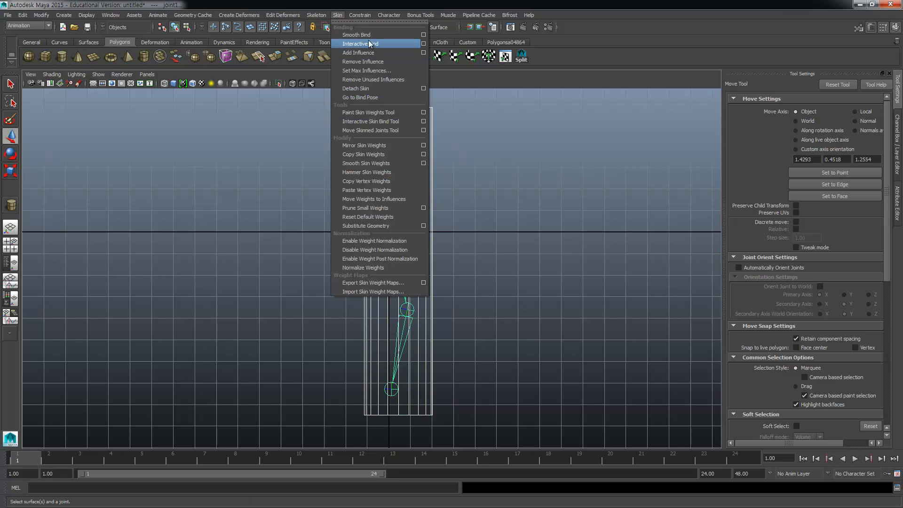
click(424, 35)
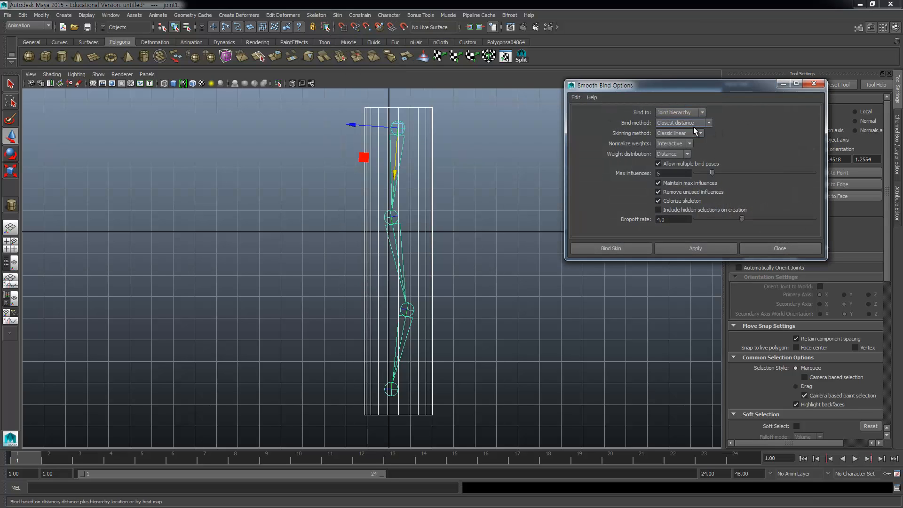
click(691, 133)
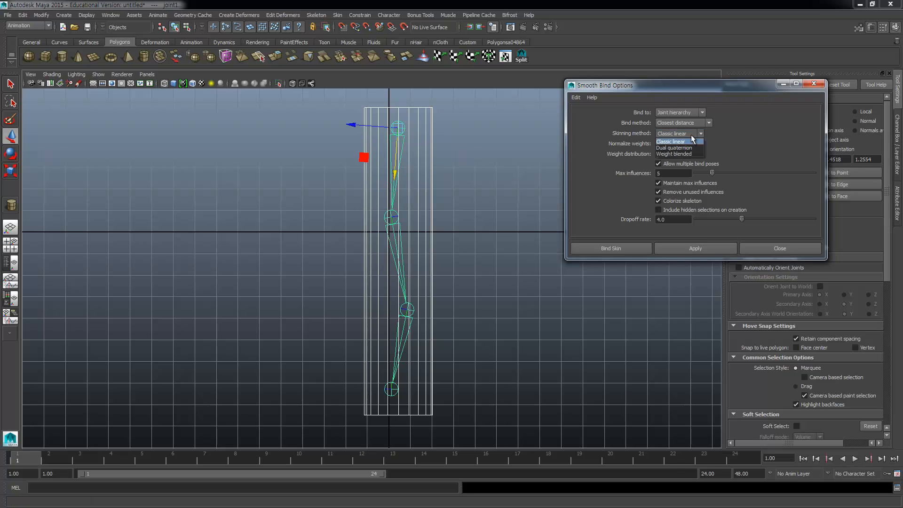
click(690, 147)
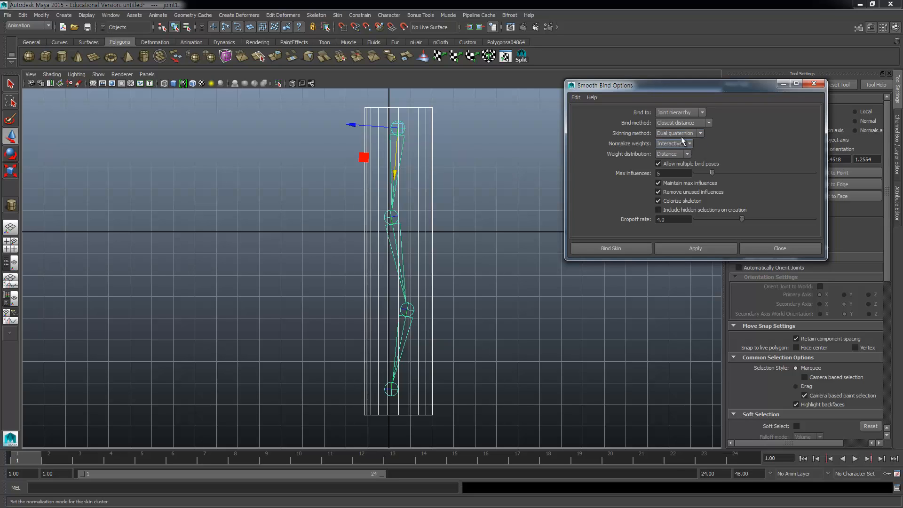
click(699, 248)
click(791, 248)
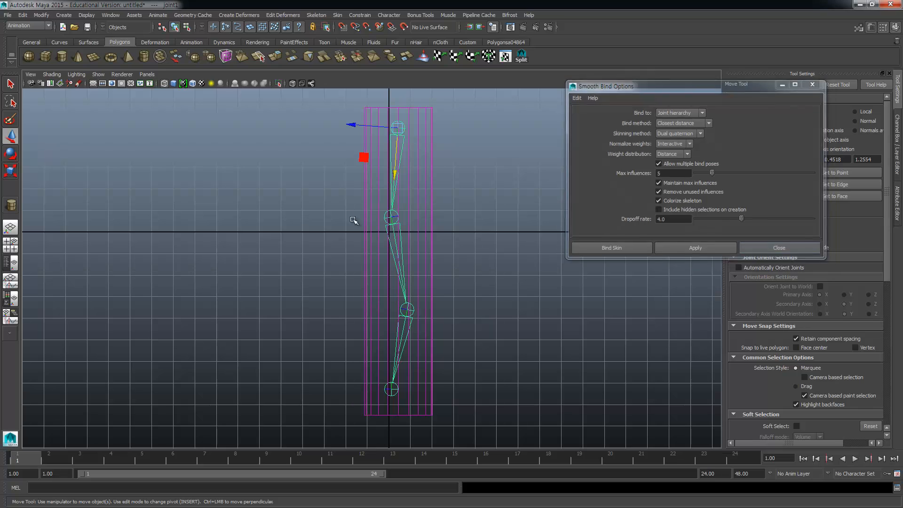
Step: Test the skin deformation by rotating the second joint about 67 degrees, and undo the rotation
click(400, 254)
key(e)
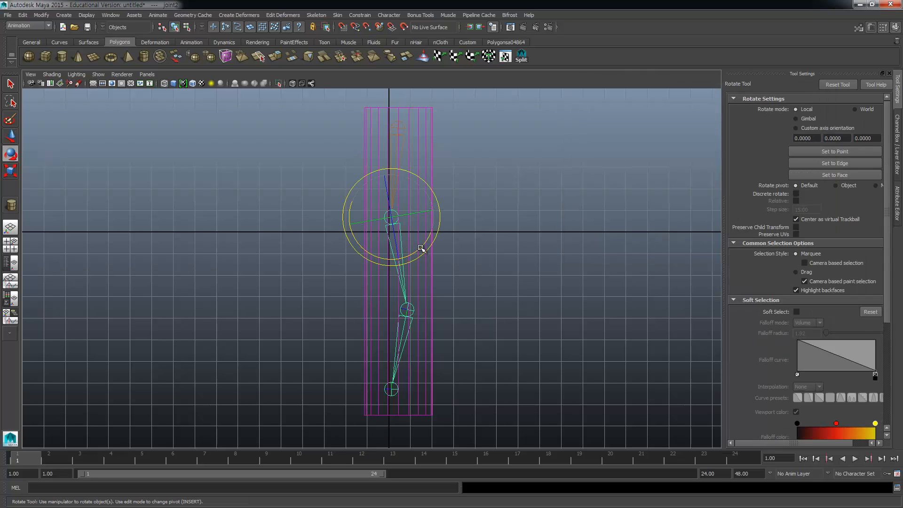
drag(424, 252, 445, 195)
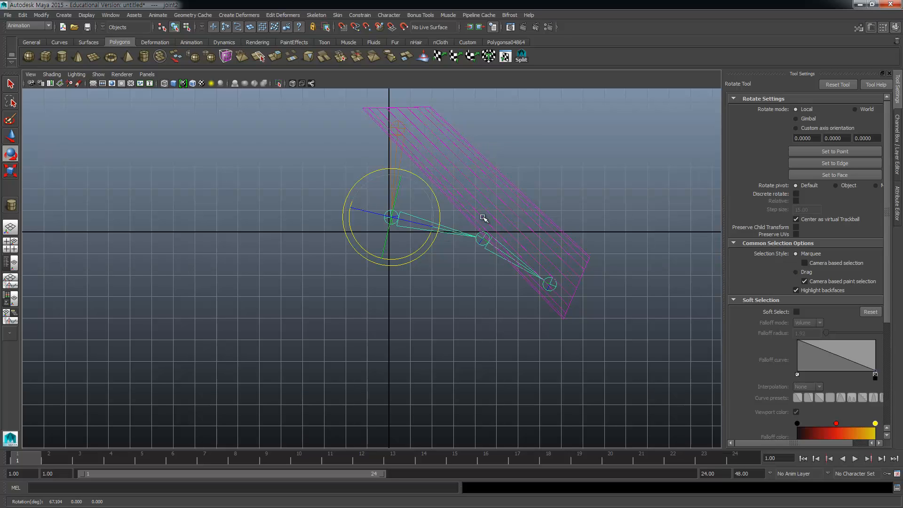
key(ctrl+z)
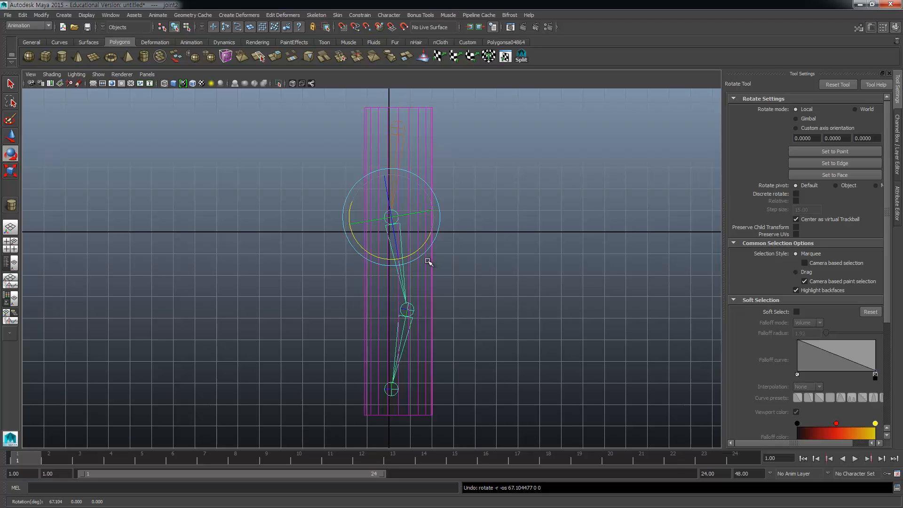
Step: Test the bend at the third joint by rotating it about 38 degrees, and undo back to the root joint selection
click(400, 327)
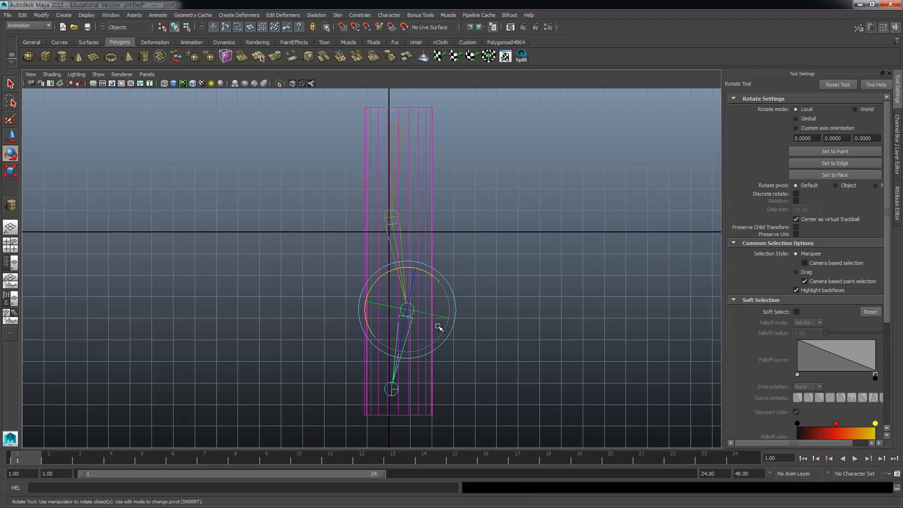
drag(395, 268, 424, 259)
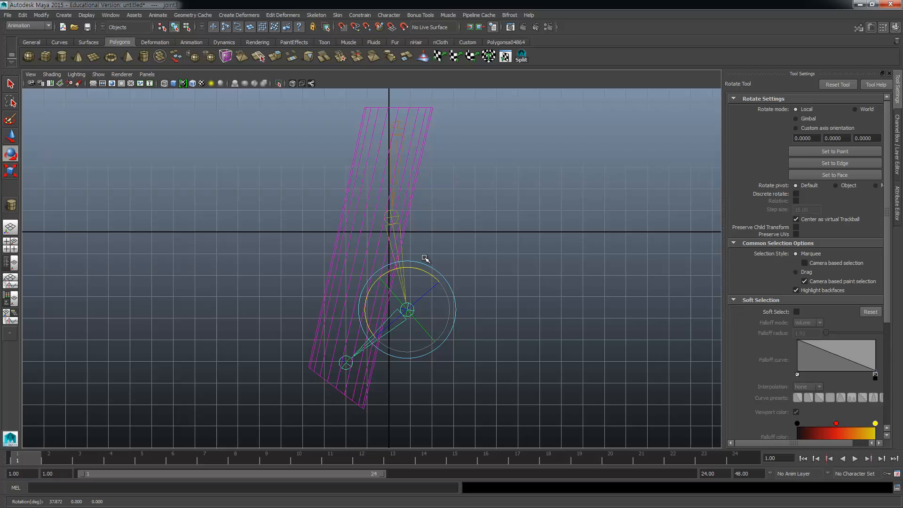
key(ctrl+z)
key(ctrl+z)
key(ctrl+z)
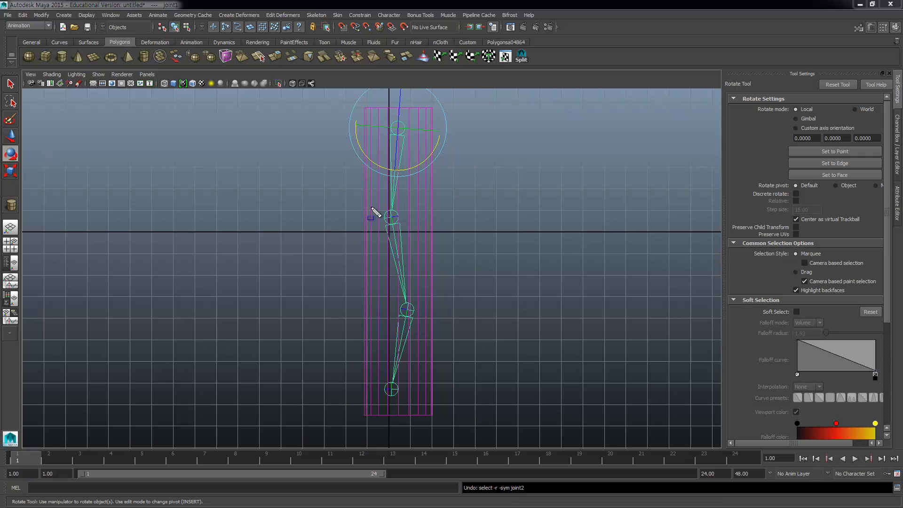
drag(366, 216, 431, 219)
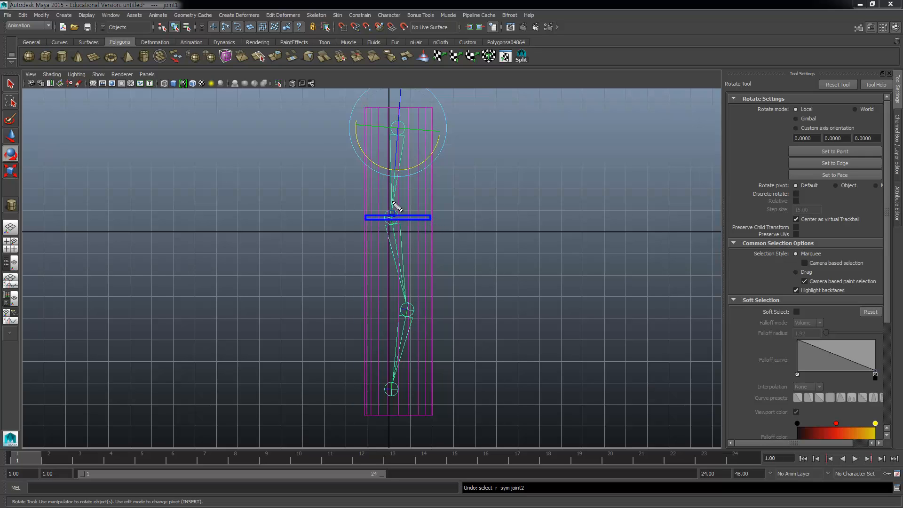
drag(362, 194, 432, 199)
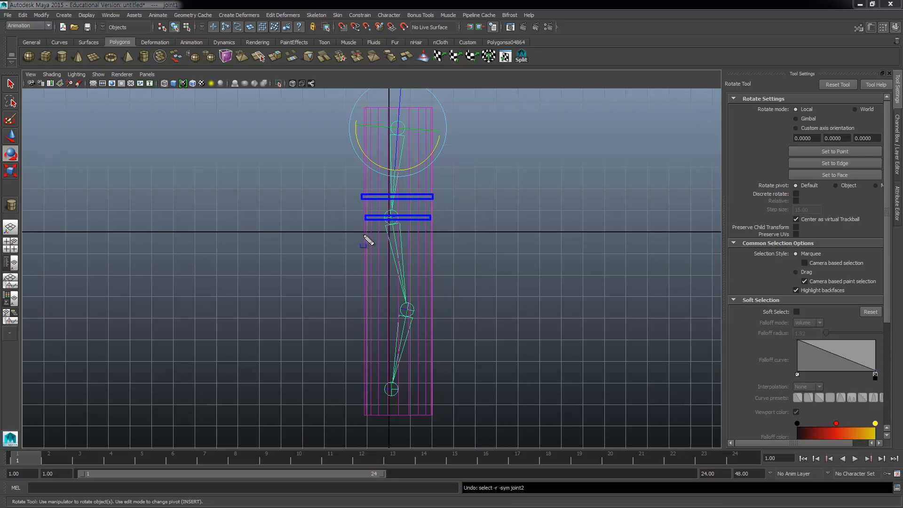
drag(364, 234, 434, 239)
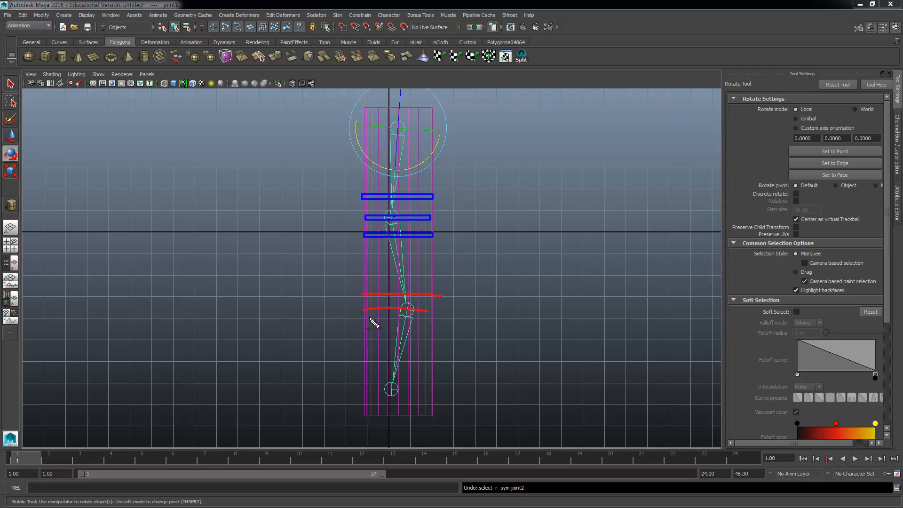
drag(371, 324, 428, 328)
drag(360, 136, 430, 140)
drag(361, 164, 444, 167)
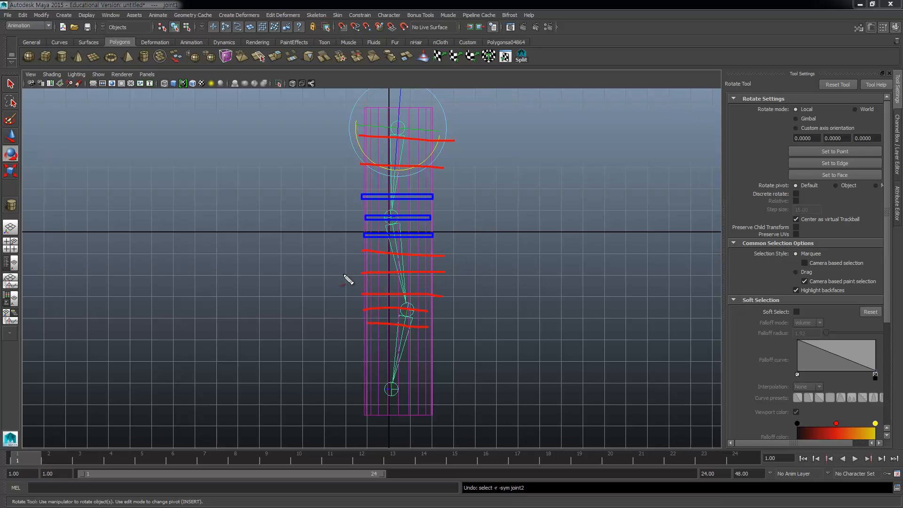
drag(363, 356, 422, 351)
drag(360, 390, 469, 385)
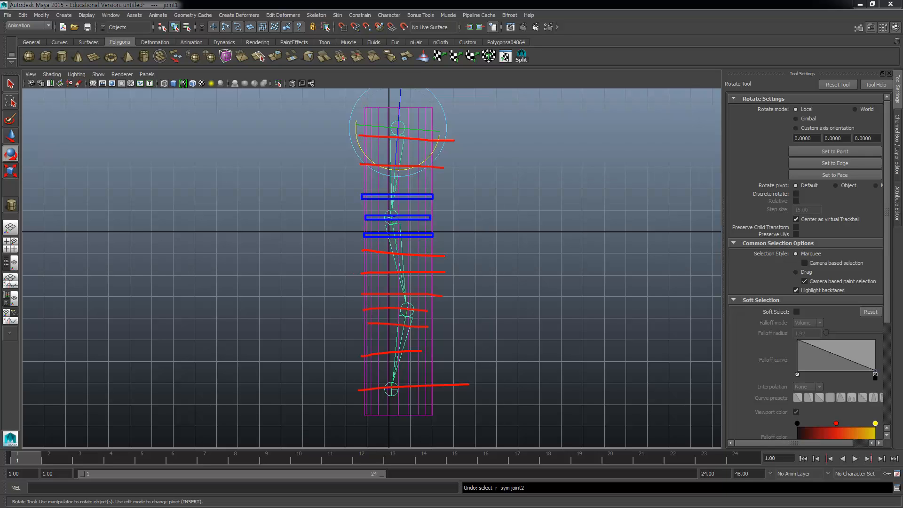
key(Escape)
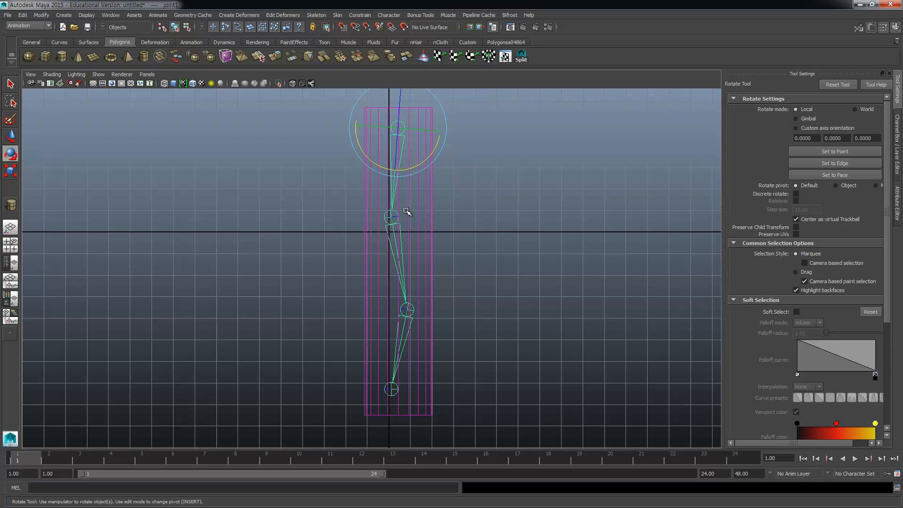
Step: Detach the skin from the cylinder
click(427, 228)
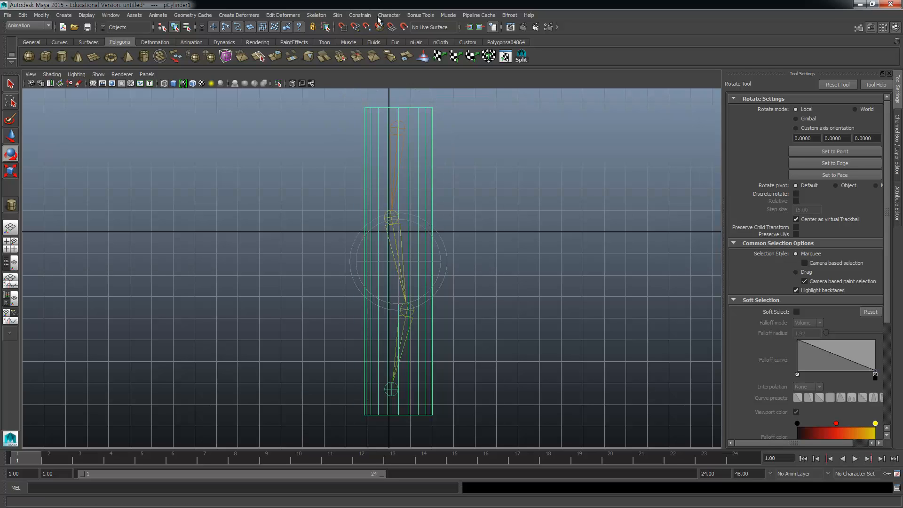
click(338, 15)
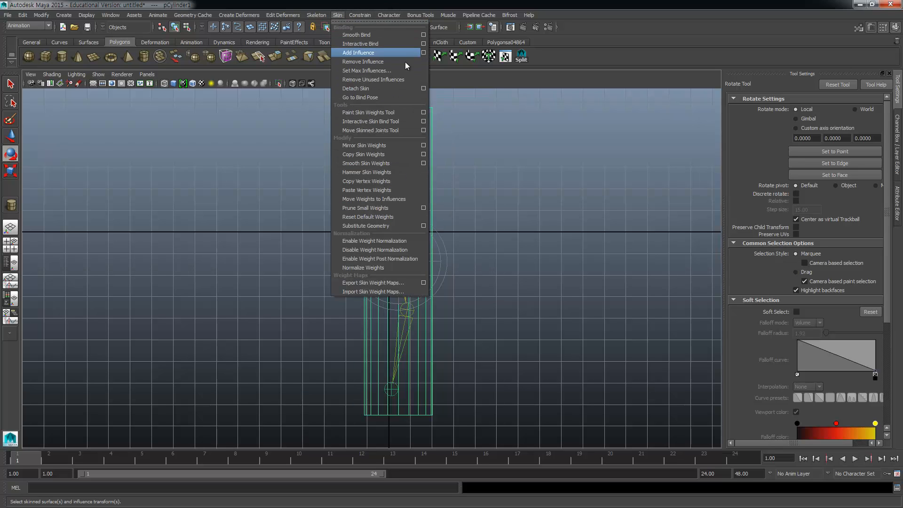
click(395, 90)
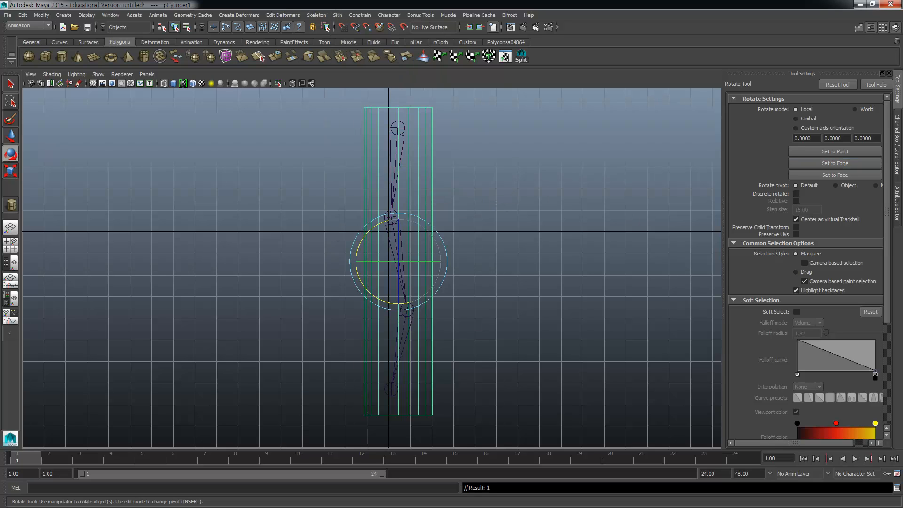
Step: Set the cylinder's Subdivisions Height to 8
click(898, 165)
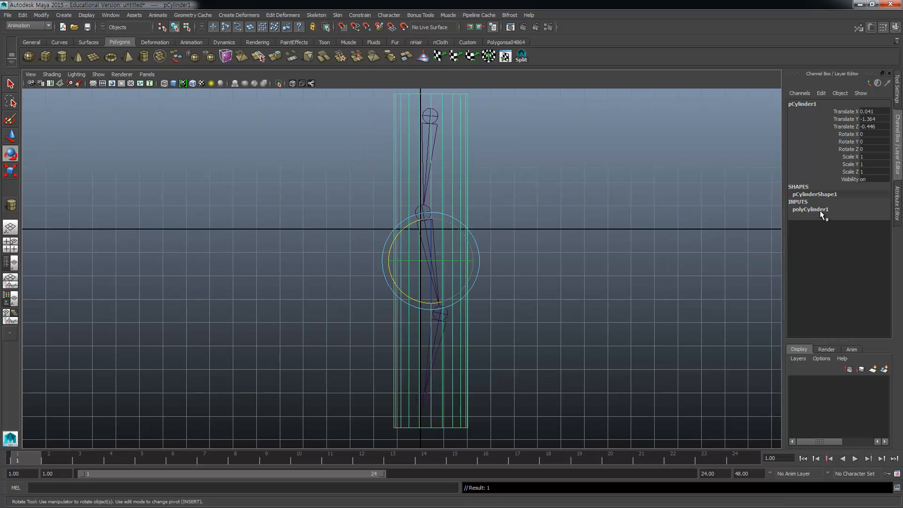
double_click(867, 239)
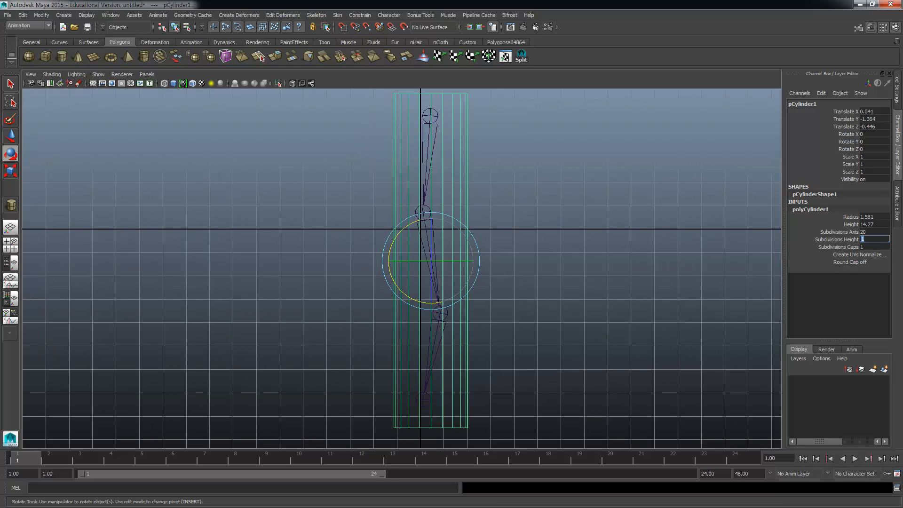
text(8)
key(Return)
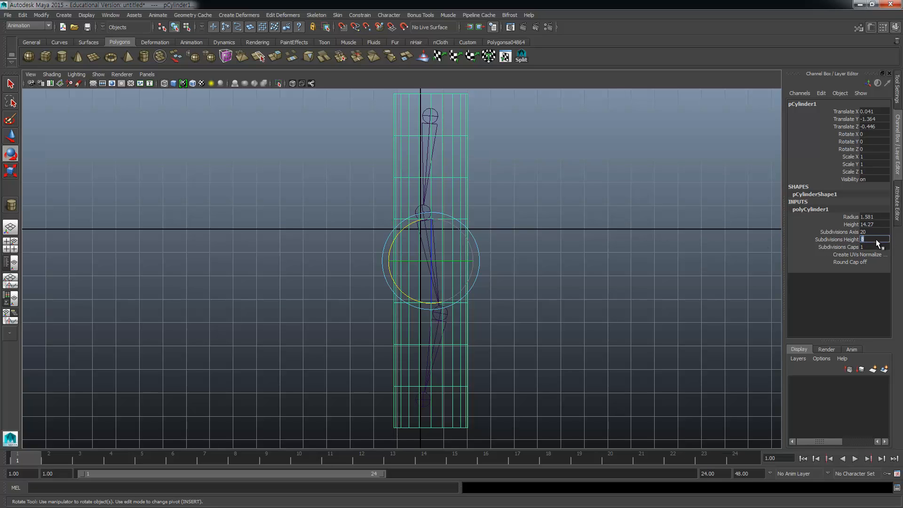
Step: In vertex mode, scale the two vertex rings just below the second joint closer together vertically and move them up around that joint
right_drag(452, 176, 410, 175)
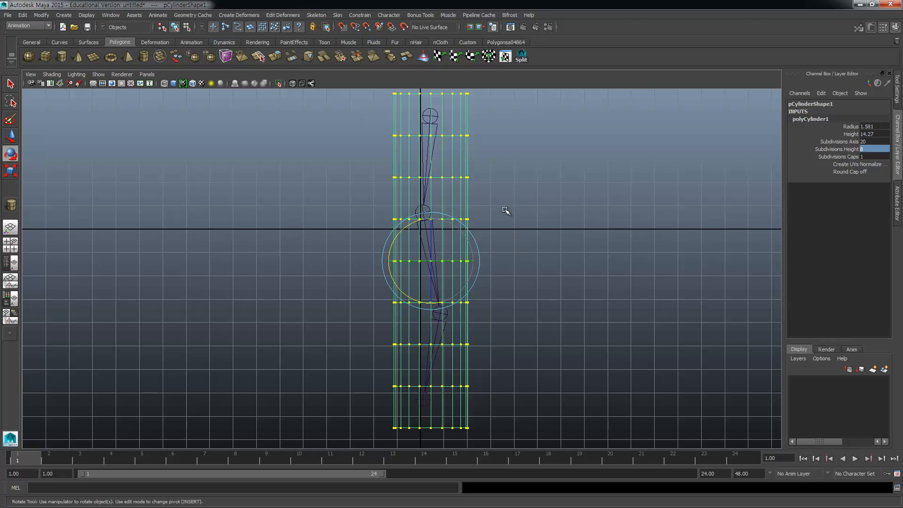
drag(359, 264, 442, 214)
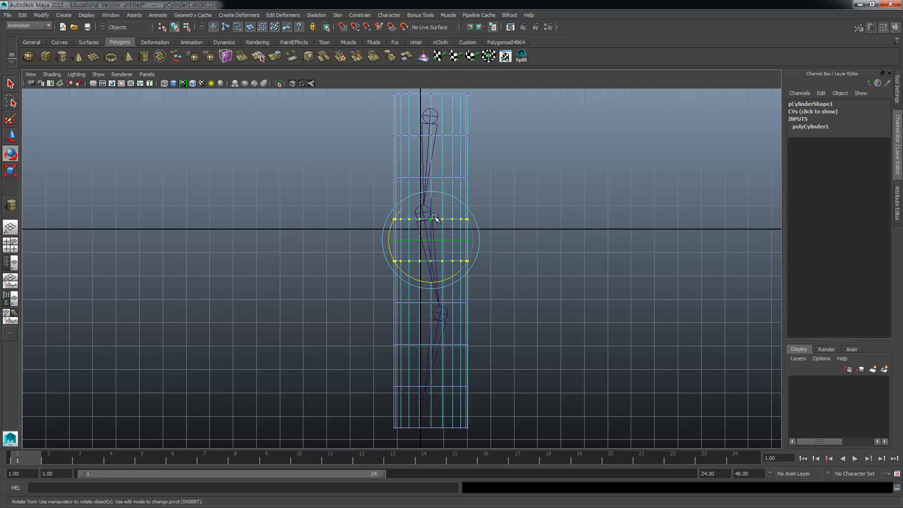
key(r)
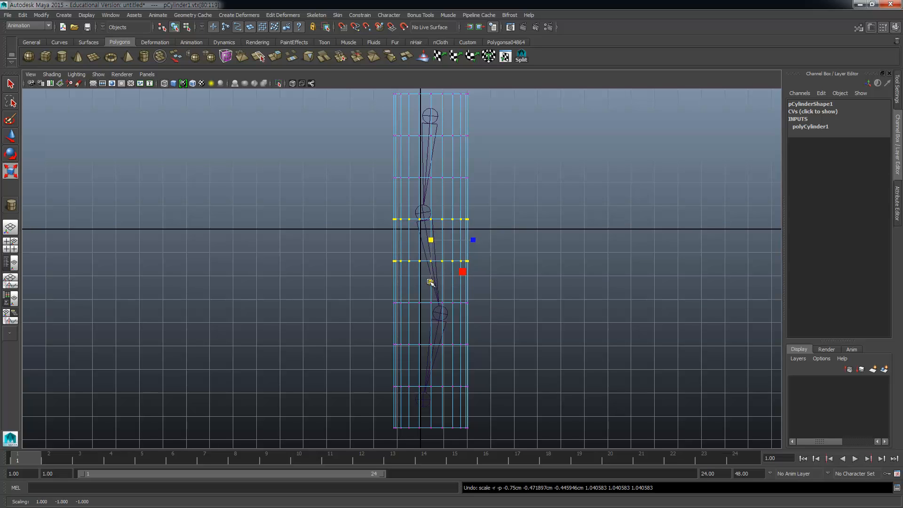
drag(431, 283, 429, 258)
key(w)
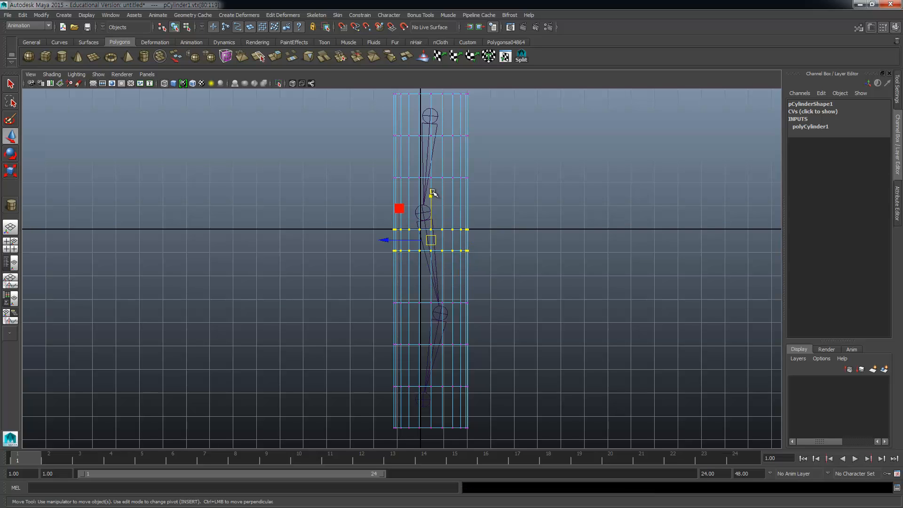
drag(430, 193, 431, 167)
Step: Scale the three vertex rings around the lower leg closer together vertically and move them up around the third joint
drag(500, 290, 326, 395)
key(r)
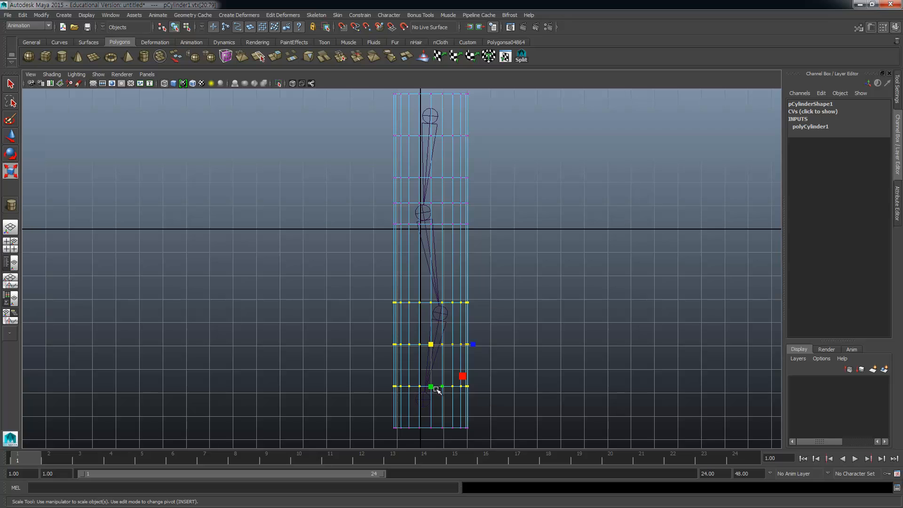
drag(430, 387, 430, 358)
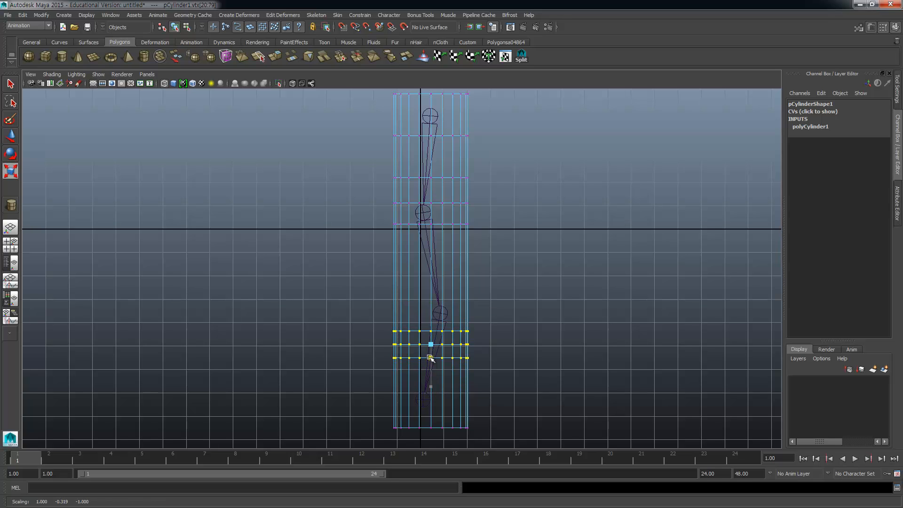
key(w)
drag(430, 298, 433, 266)
Step: Raise the vertex ring above the second joint, and space it and the ring above it evenly between the top two joints
alt+middle_drag(453, 236, 455, 266)
drag(510, 190, 383, 217)
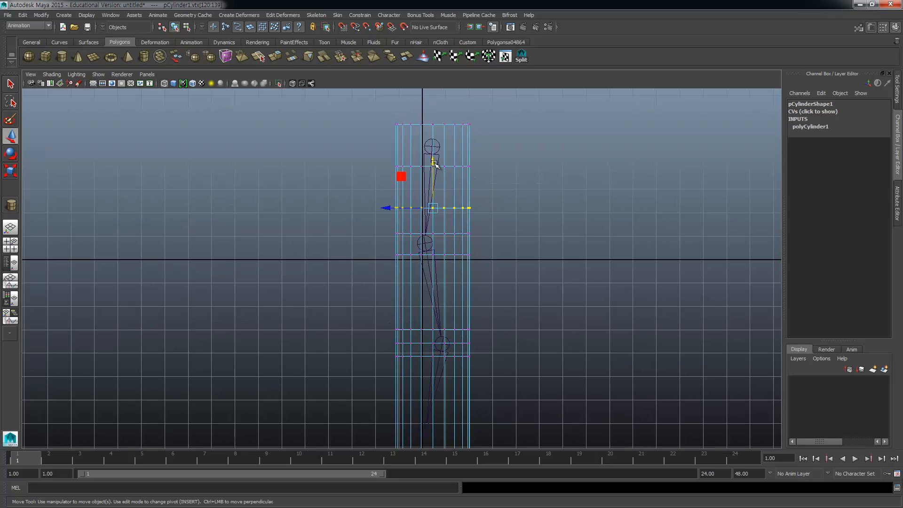
drag(433, 164, 432, 143)
drag(494, 155, 377, 205)
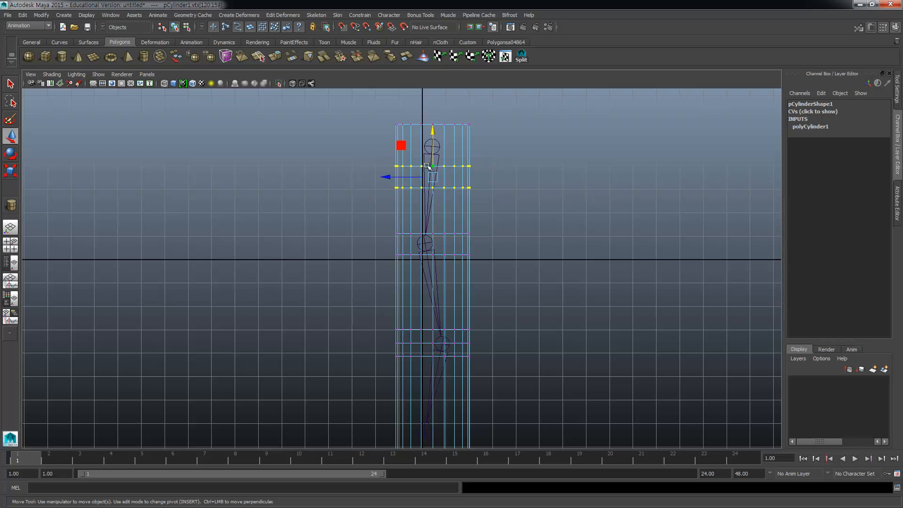
key(r)
drag(434, 219, 432, 247)
key(w)
drag(433, 133, 434, 139)
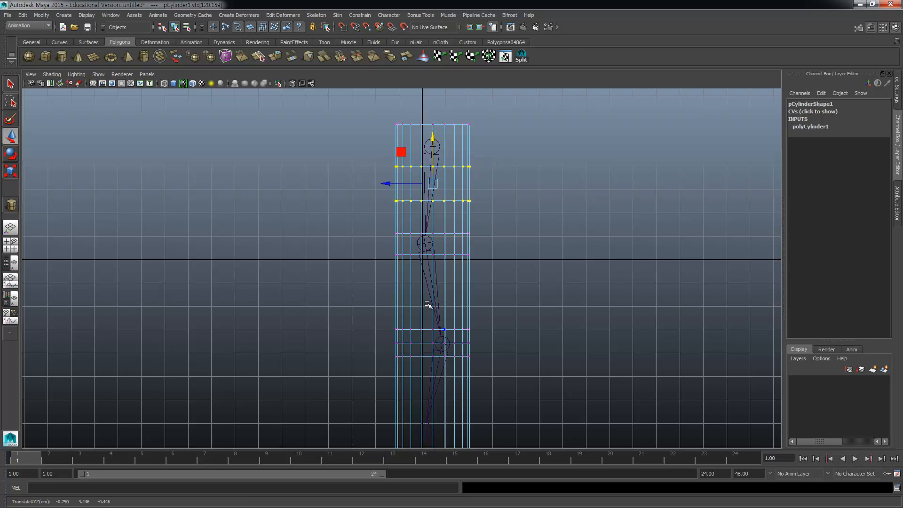
Step: Insert one edge loop around the cylinder midway between the second and third joints and two more below the third joint
alt+middle_drag(427, 288, 434, 280)
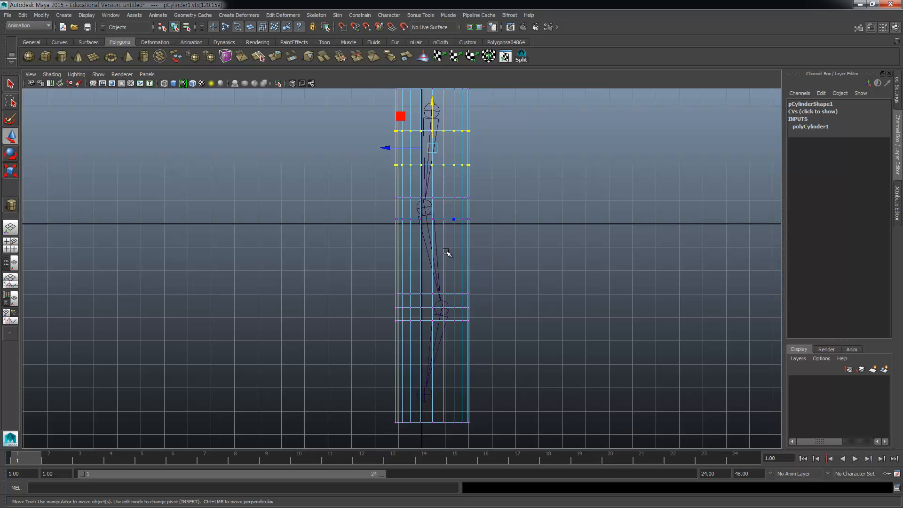
shift+right_click(473, 252)
key(F8)
click(466, 256)
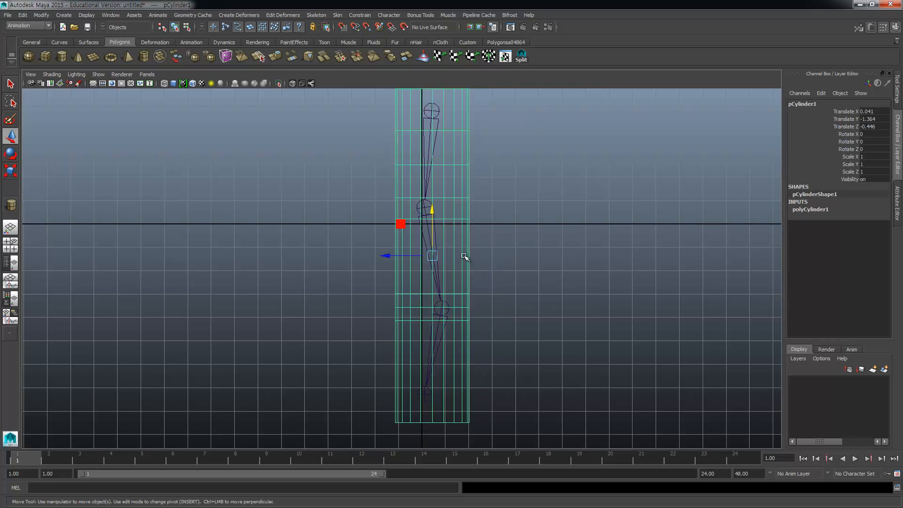
shift+right_click(463, 252)
click(416, 265)
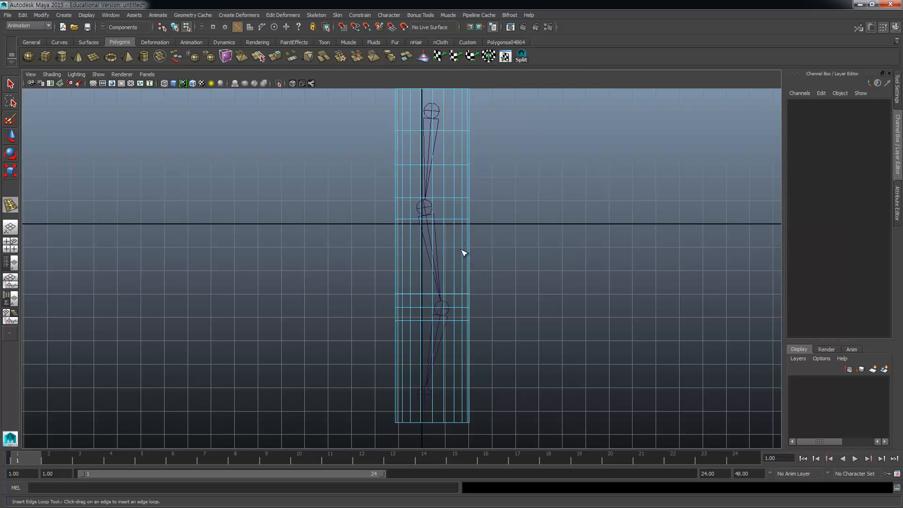
drag(464, 254, 464, 257)
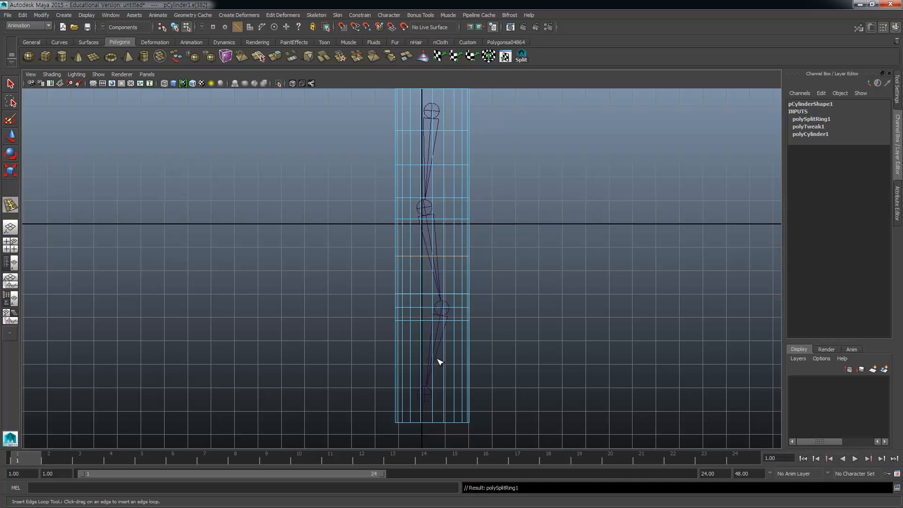
drag(446, 353, 447, 383)
click(446, 388)
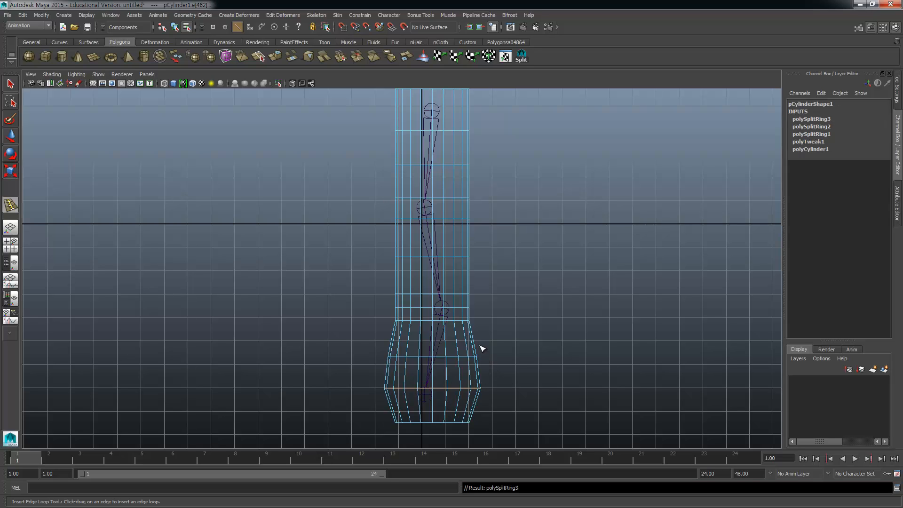
Step: Scale the two bulging edge loops below the third joint inward to match the cylinder's width
key(r)
drag(432, 388, 413, 389)
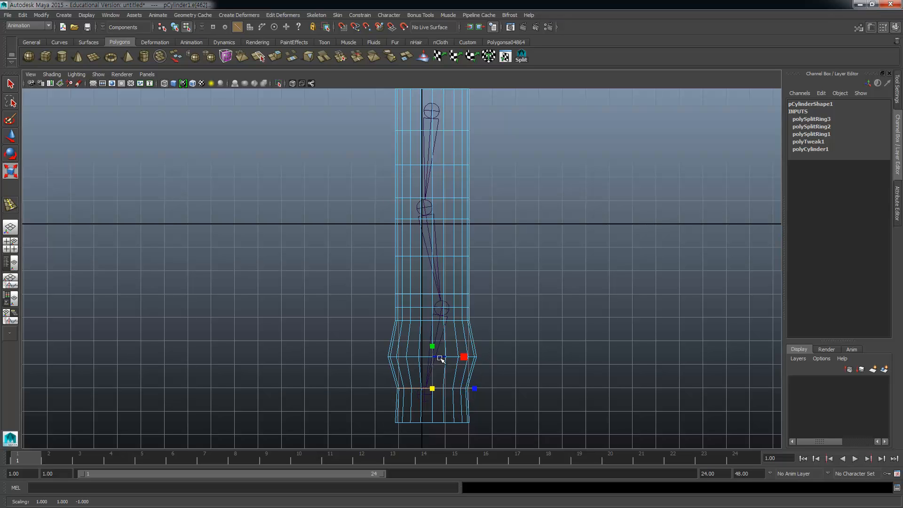
double_click(442, 357)
drag(432, 358, 426, 359)
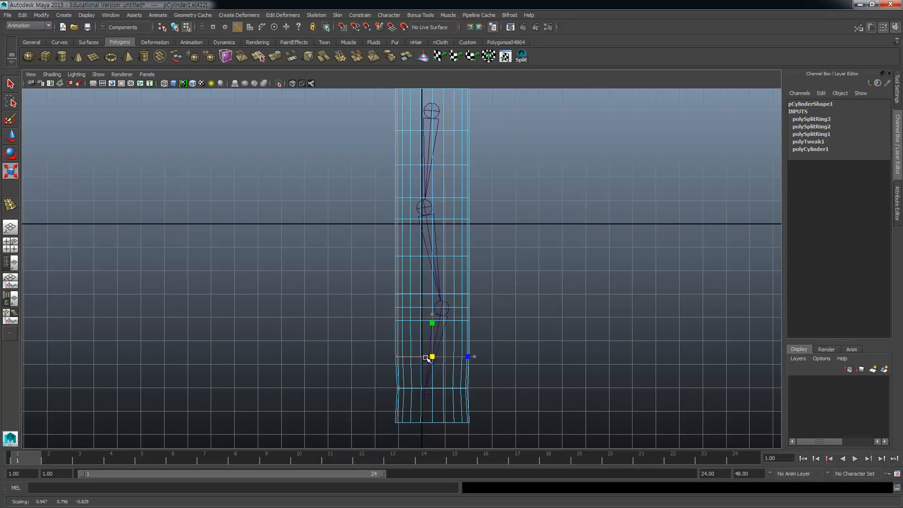
key(q)
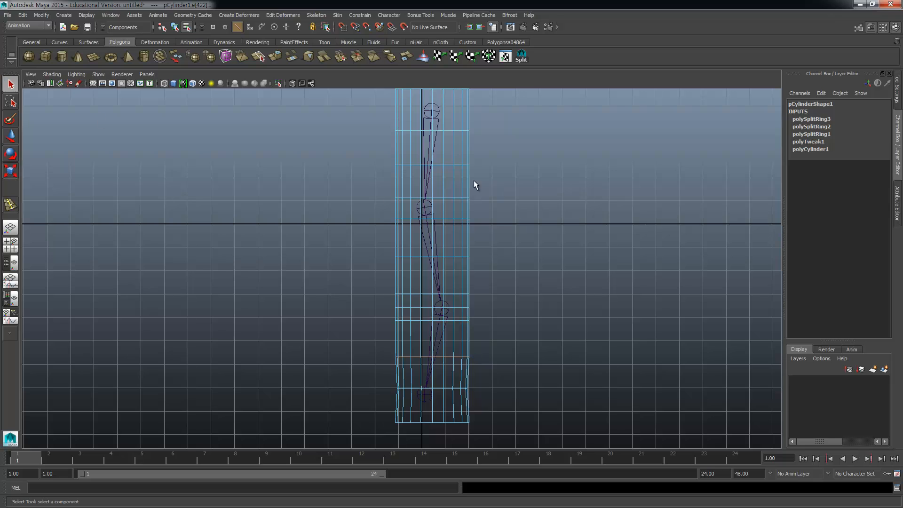
Step: In object mode, smooth bind the cylinder to the leg joint chain
right_drag(447, 131, 487, 118)
click(445, 146)
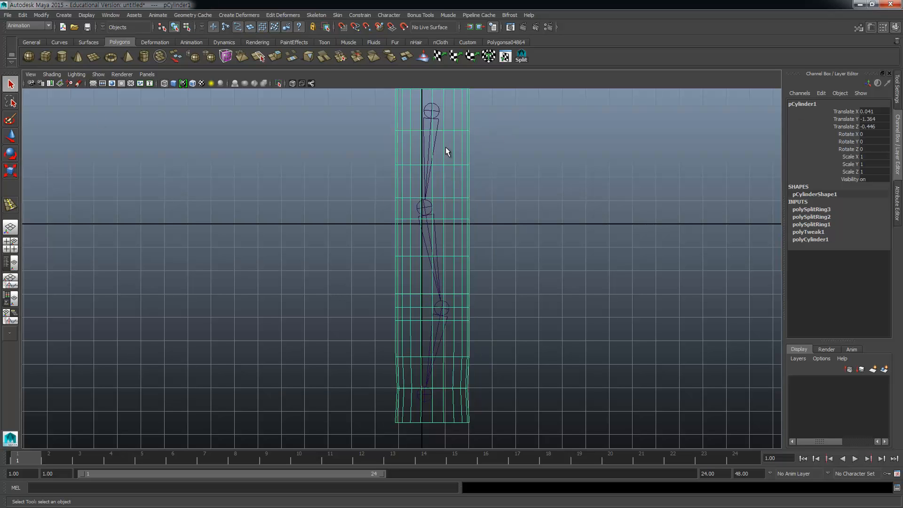
click(438, 108)
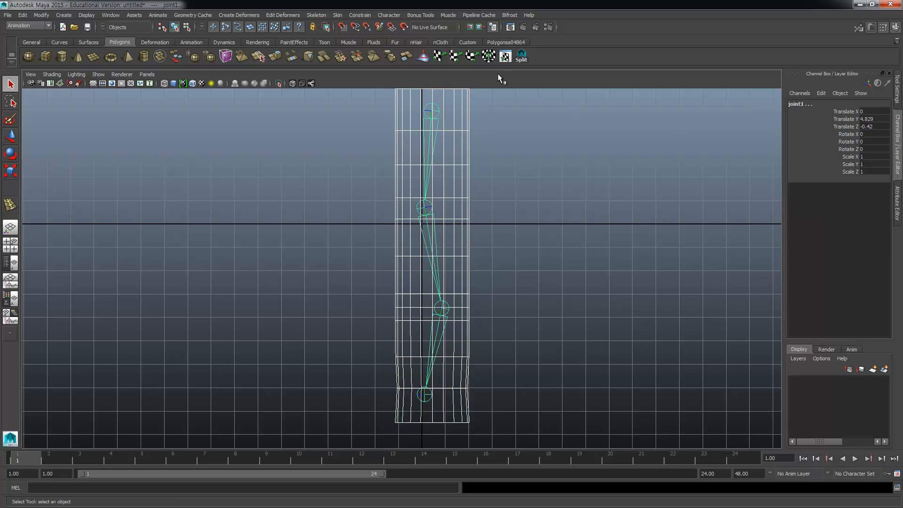
click(337, 14)
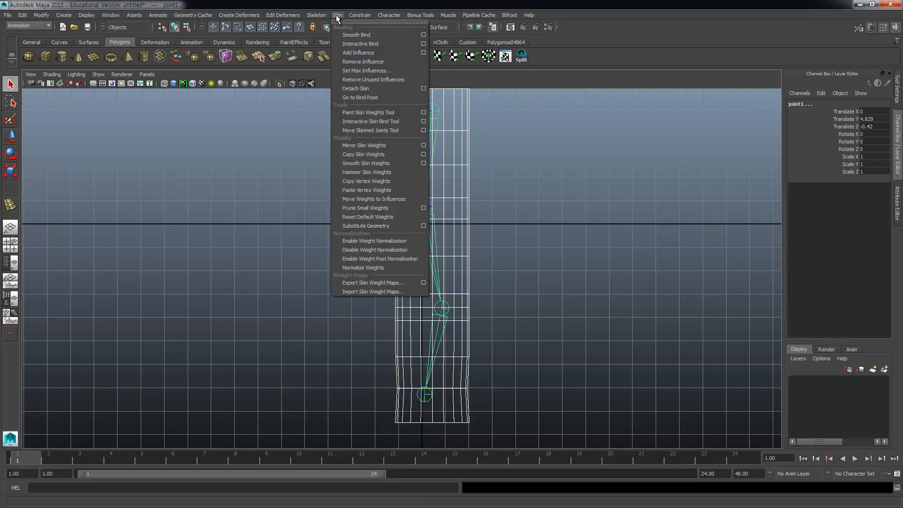
click(354, 33)
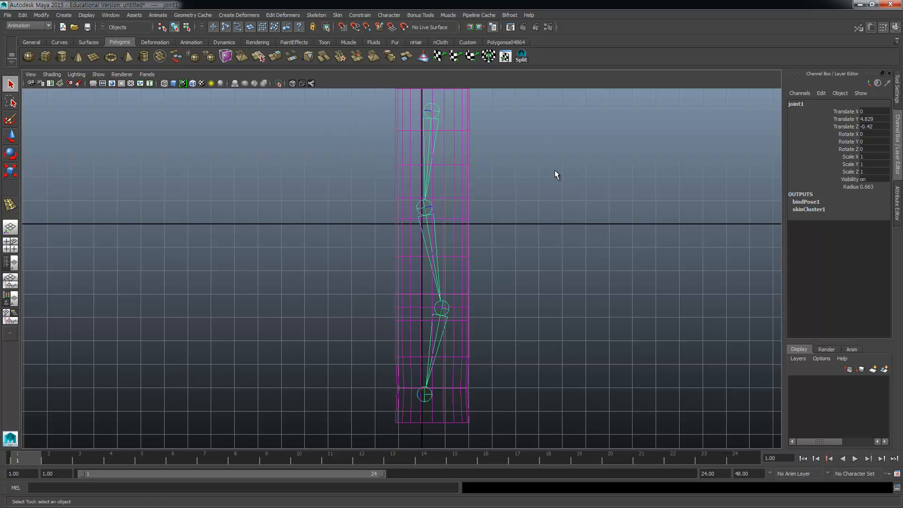
Step: Try bending the skinned cylinder at the second joint by about 77 degrees around X, and undo the rotation
click(424, 208)
key(e)
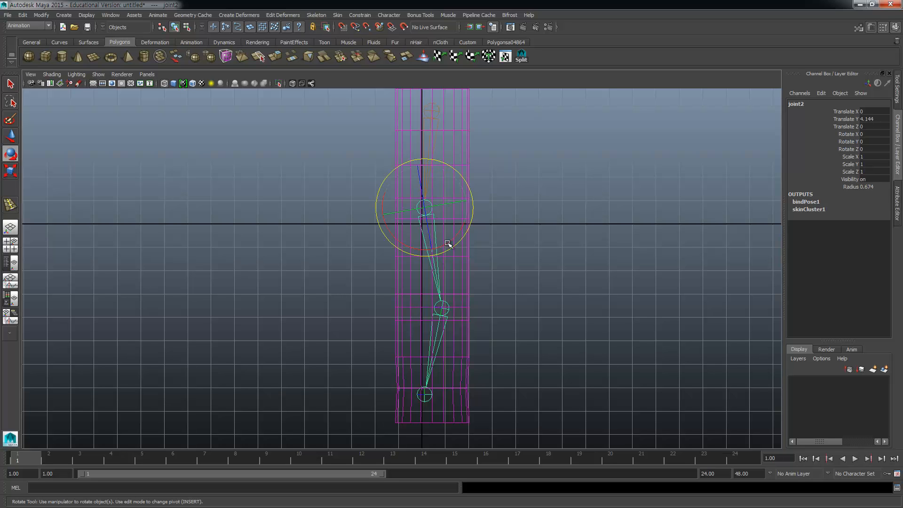
drag(448, 243, 475, 184)
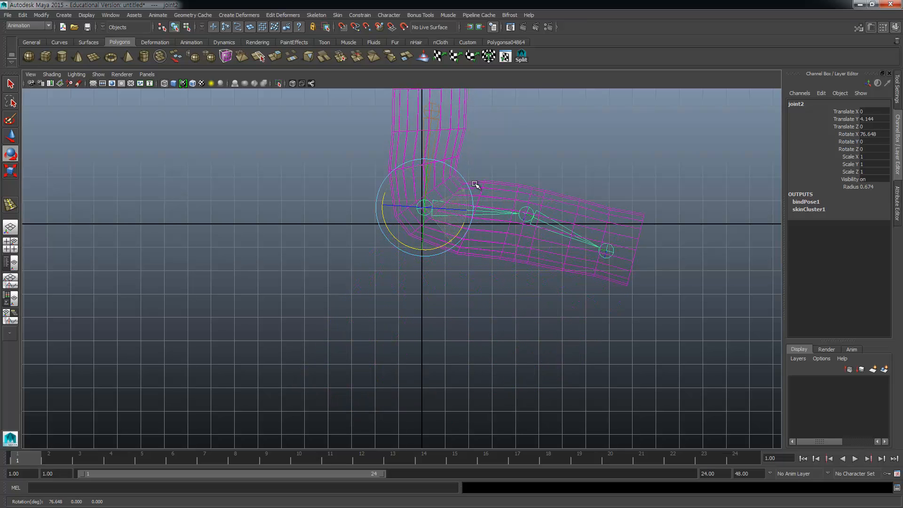
key(ctrl+z)
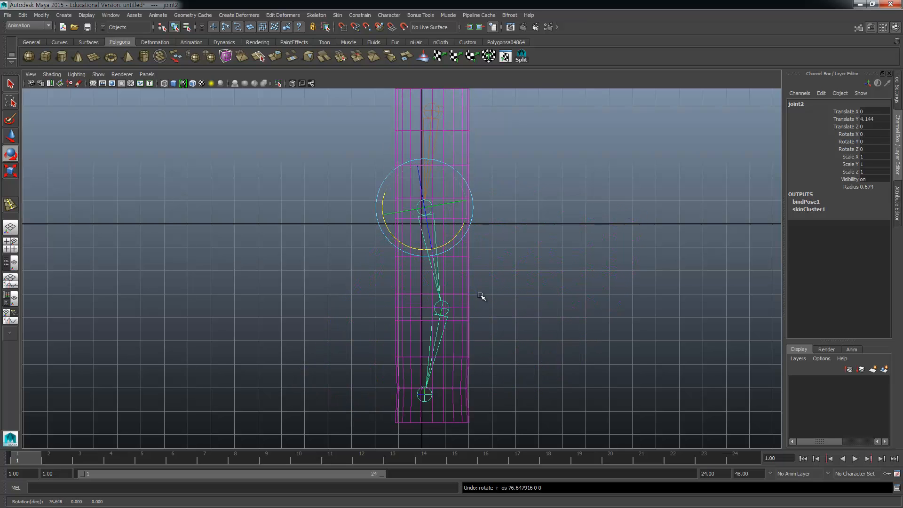
Step: Try bending the skinned cylinder at the third joint around X, and undo the rotations
click(441, 307)
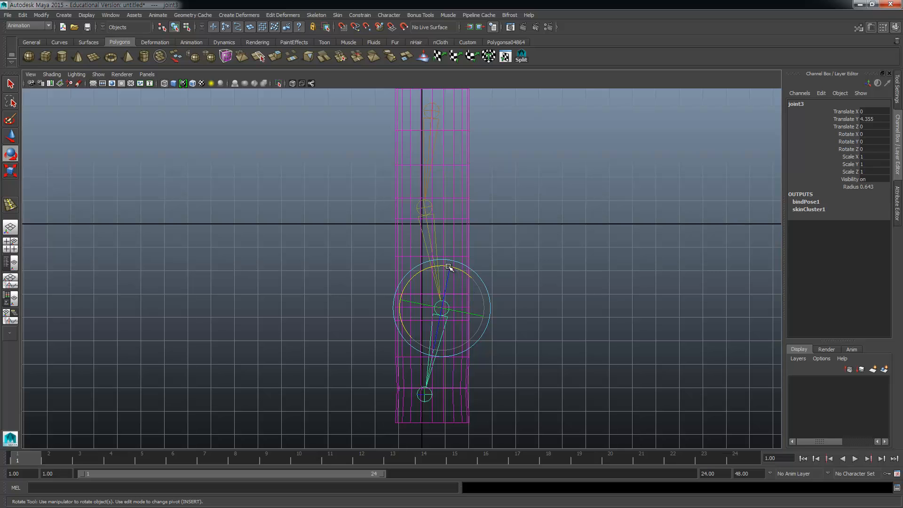
drag(450, 268, 482, 285)
key(ctrl+z)
drag(422, 273, 504, 273)
key(ctrl+z)
key(ctrl+z)
key(ctrl+z)
key(ctrl+z)
key(ctrl+z)
key(ctrl+z)
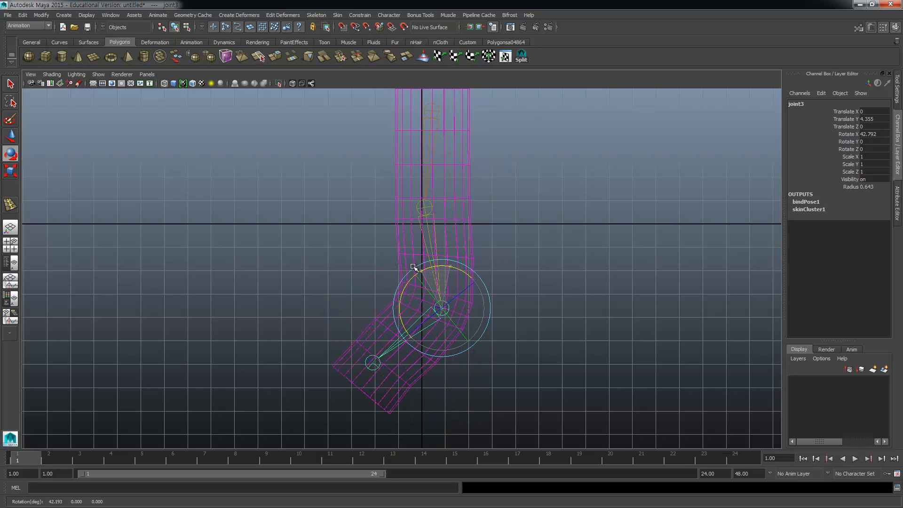
Step: Create a polygon cube beside the skinned cylinder, at about Y -1.2 and Z 10.6
alt+middle_drag(482, 193, 501, 242)
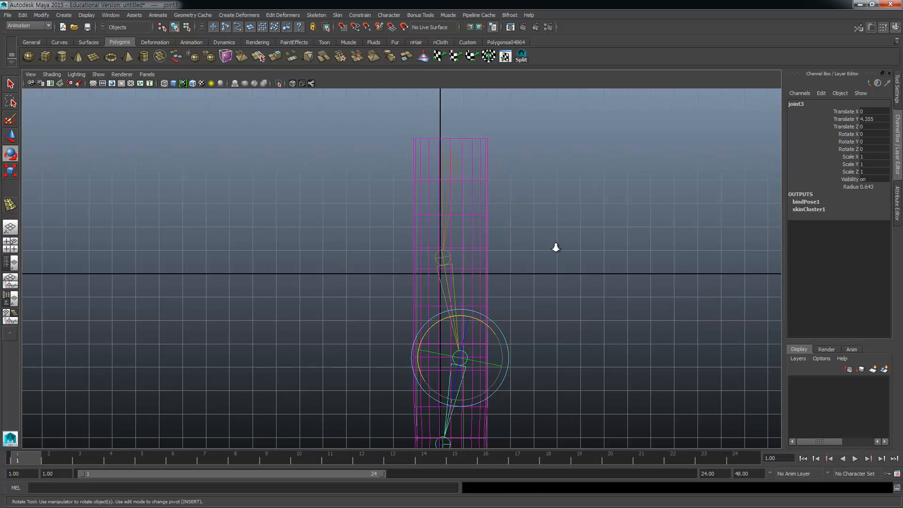
alt+right_drag(557, 246, 499, 280)
alt+middle_drag(472, 325, 460, 248)
mouse_move(488, 207)
alt+middle_down()
mouse_move(489, 246)
mouse_move(478, 240)
mouse_move(479, 259)
alt+middle_up()
click(492, 285)
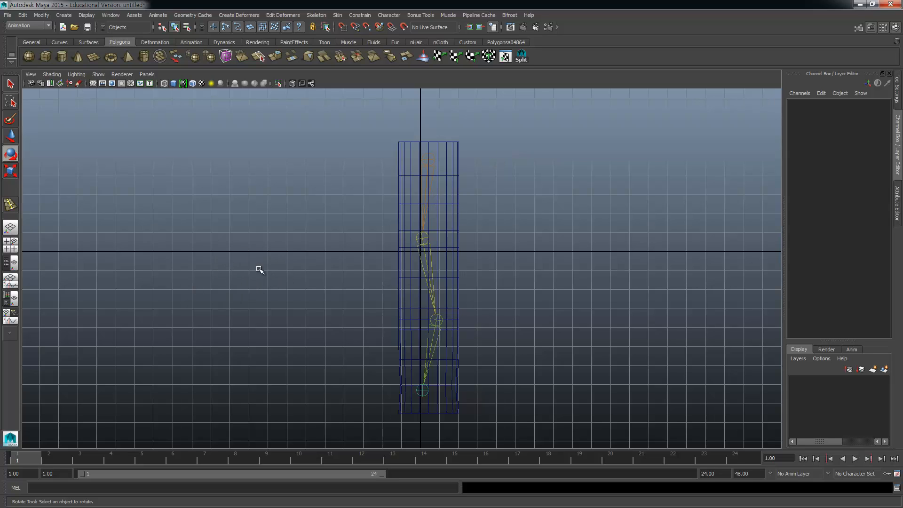
click(46, 56)
drag(189, 241, 249, 304)
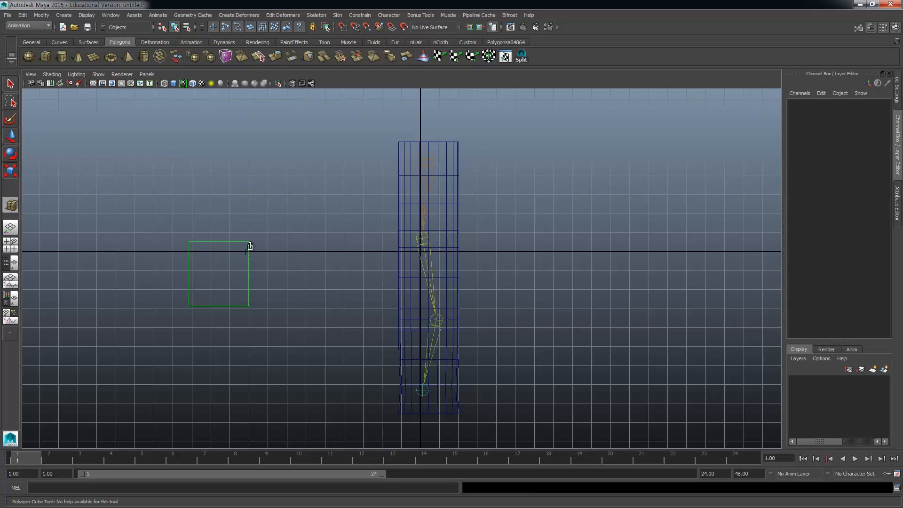
drag(249, 246, 247, 308)
Step: Pose the leg toward the cube, rotating the first joint about 61, the second about 29 and the third about 51 degrees around X
key(e)
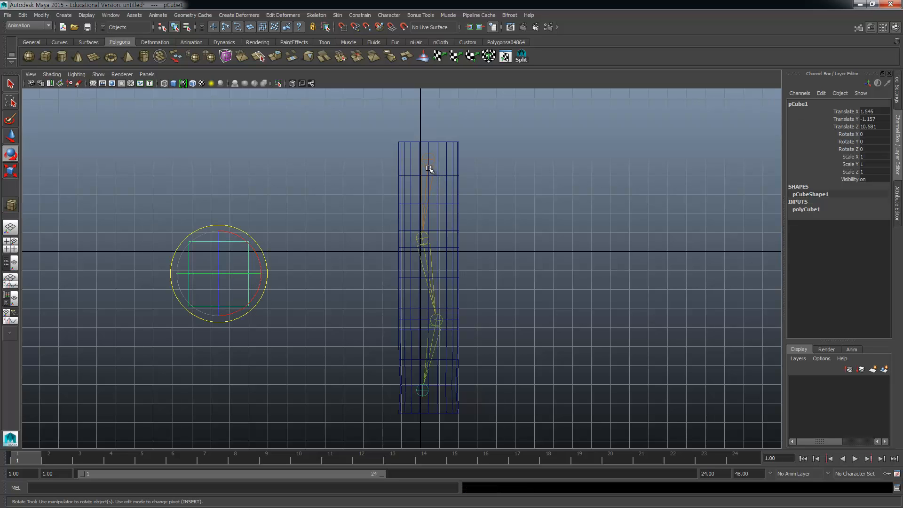
click(430, 169)
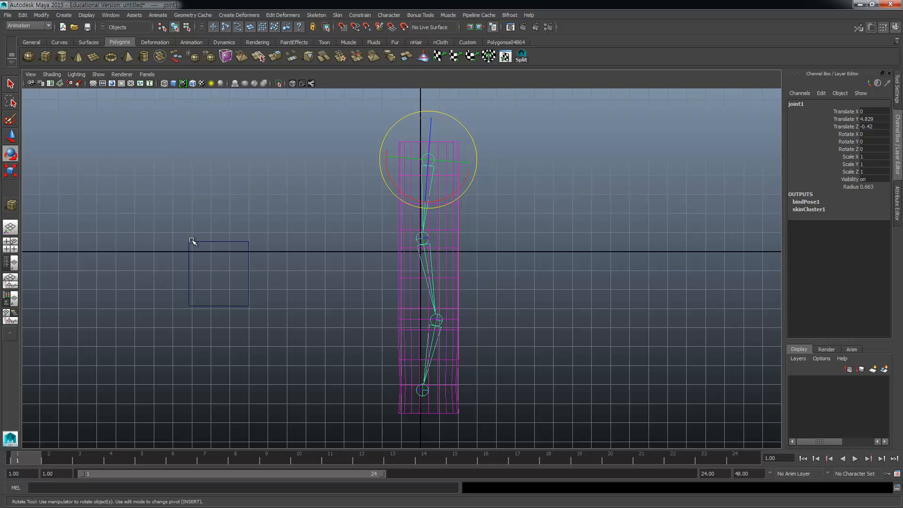
drag(461, 186, 421, 207)
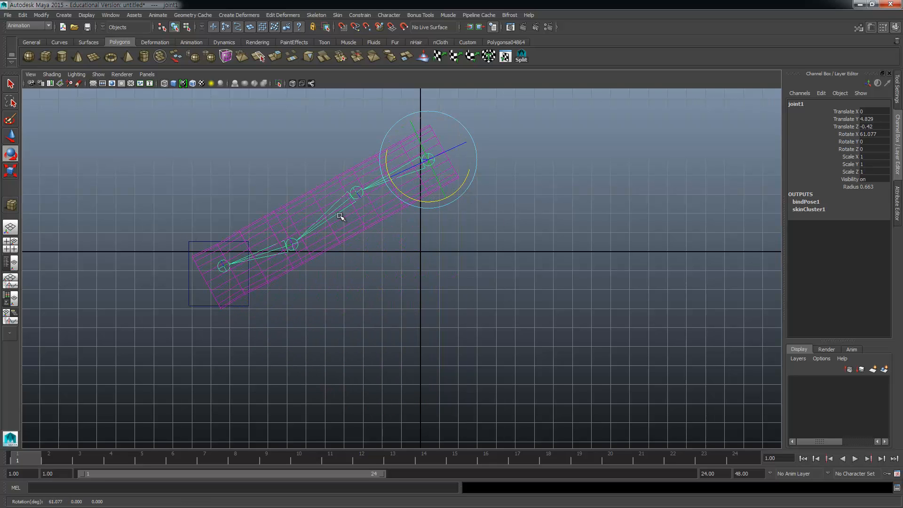
click(355, 194)
drag(359, 230, 379, 233)
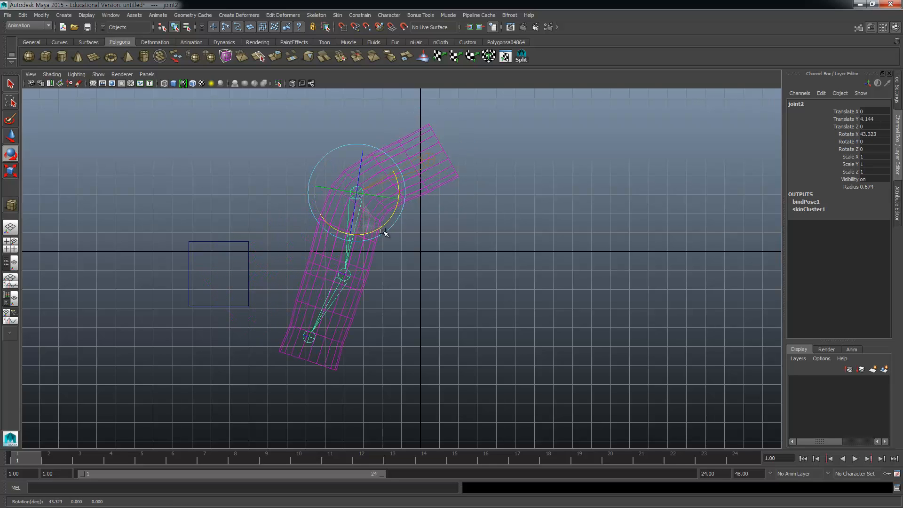
click(339, 296)
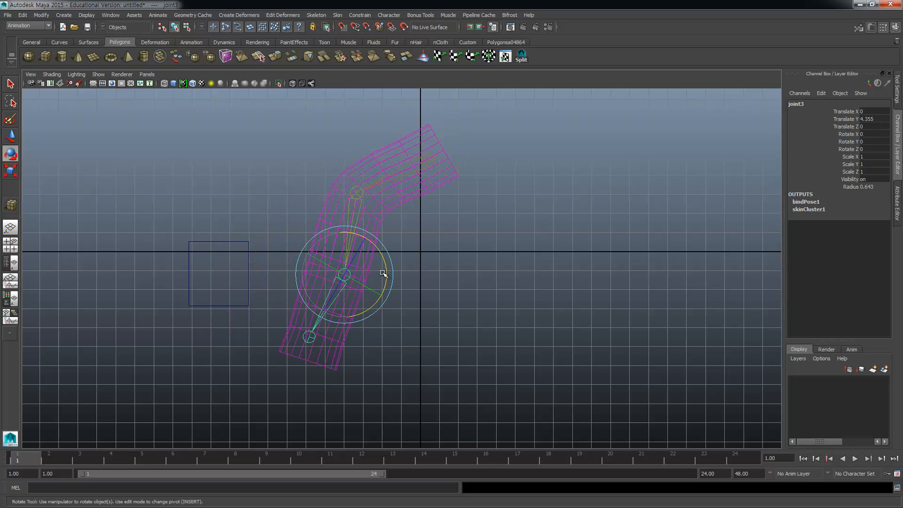
mouse_move(384, 276)
mouse_down()
mouse_move(378, 314)
mouse_move(382, 291)
mouse_up()
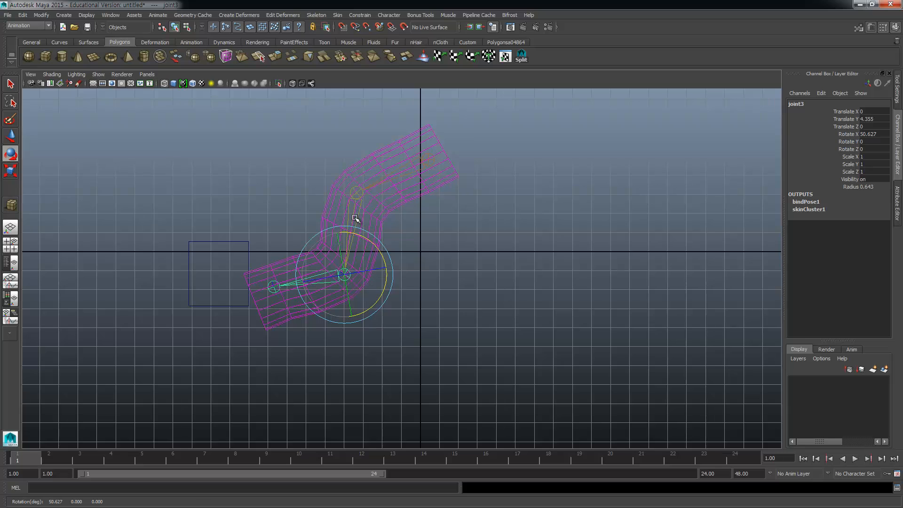
click(353, 210)
drag(385, 220, 380, 227)
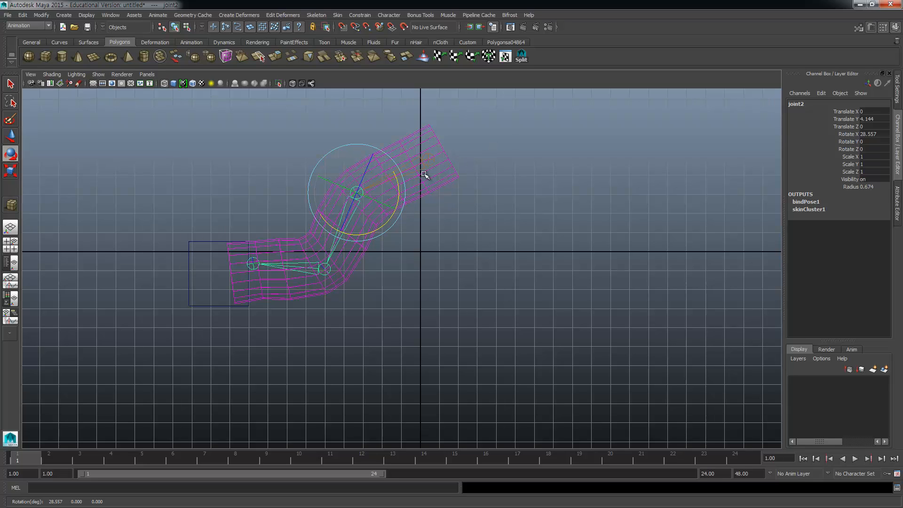
Step: Undo all the joint rotations of the leg pose
key(ctrl+z)
key(ctrl+z)
key(ctrl+z)
key(ctrl+z)
key(ctrl+z)
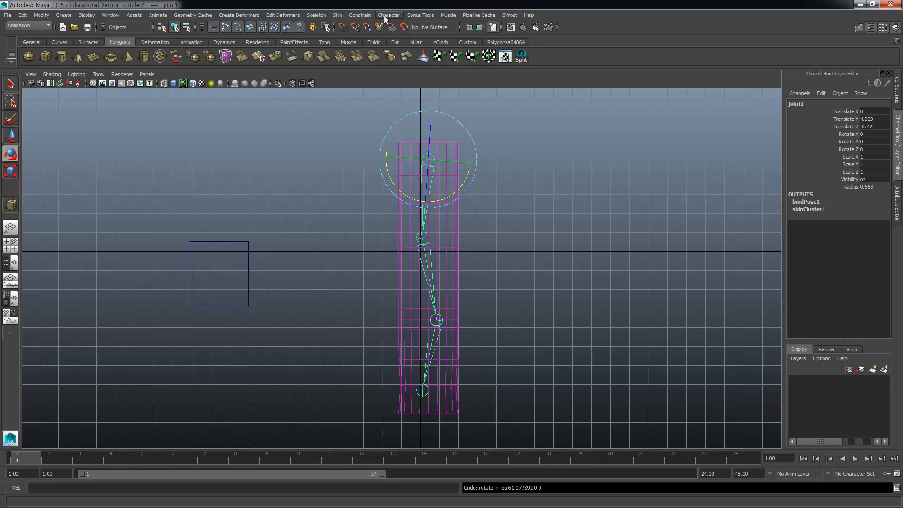
Step: Create an IK handle with the Single-Chain Solver from the top joint to the bottom joint, and deselect it
click(316, 15)
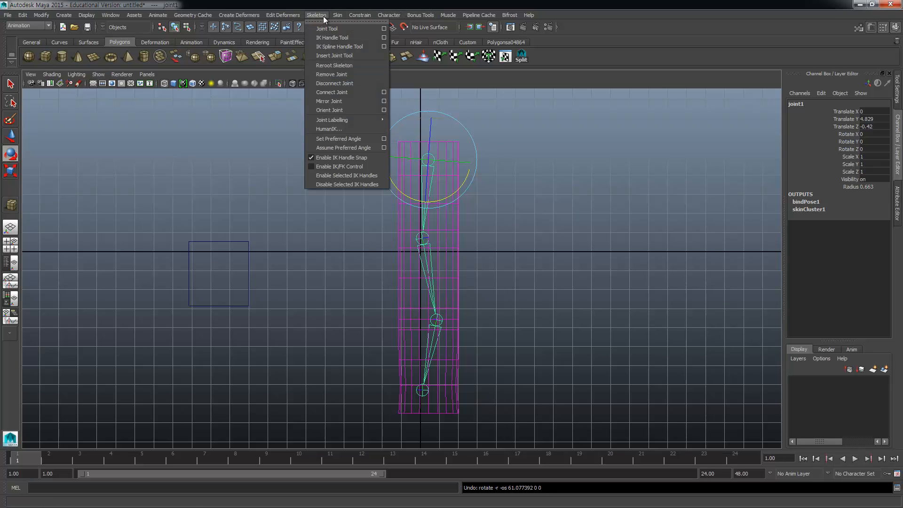
click(384, 38)
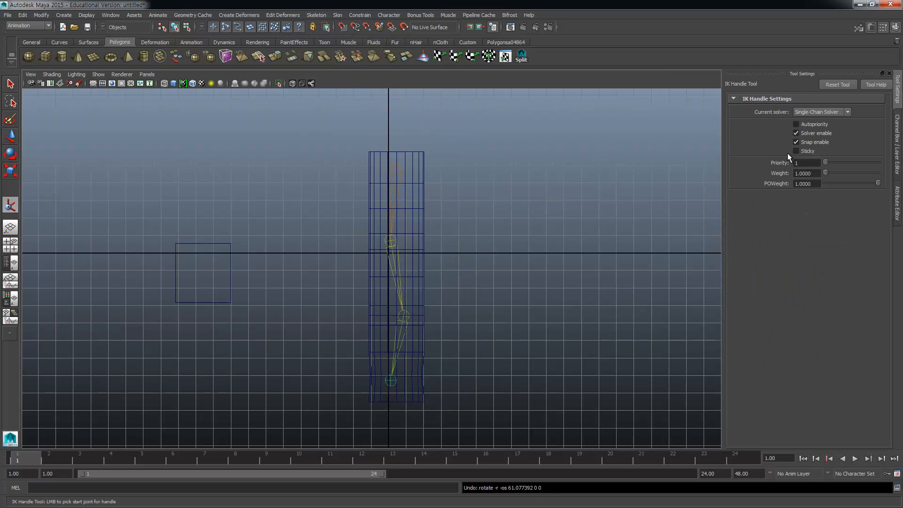
click(806, 112)
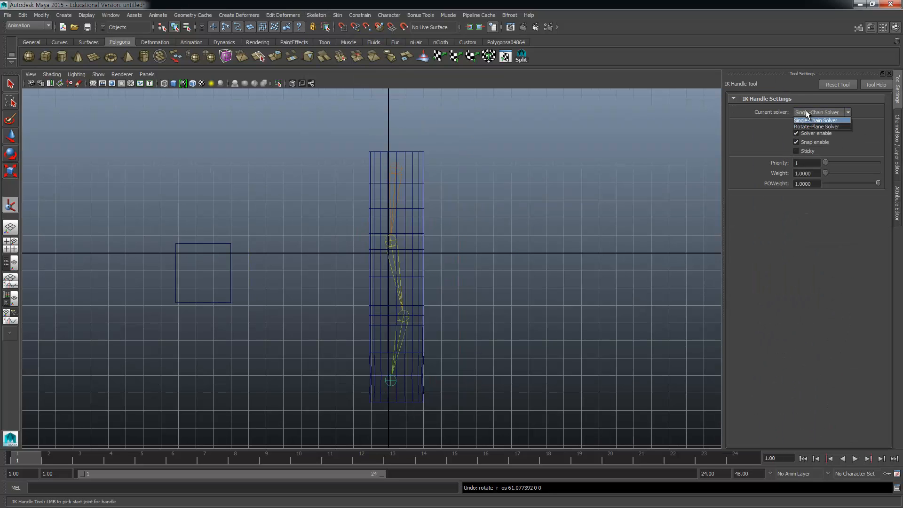
click(838, 120)
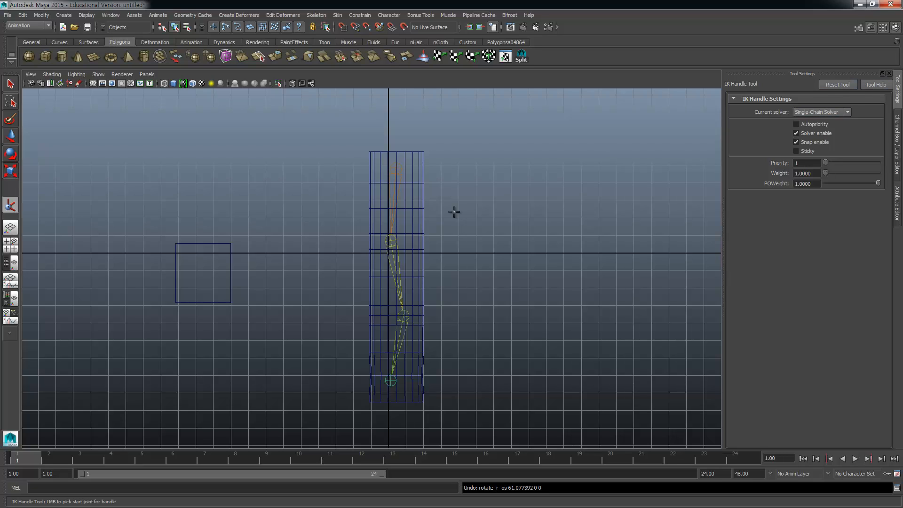
click(398, 168)
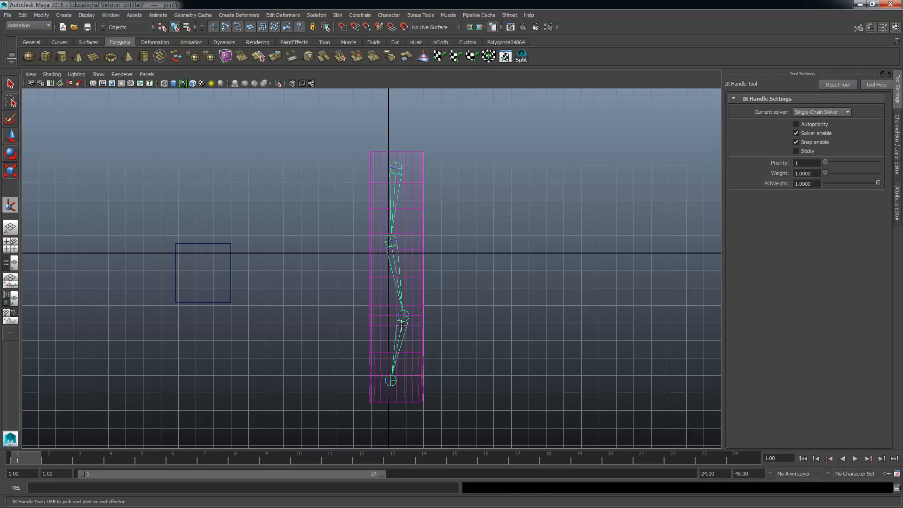
click(392, 380)
key(e)
key(w)
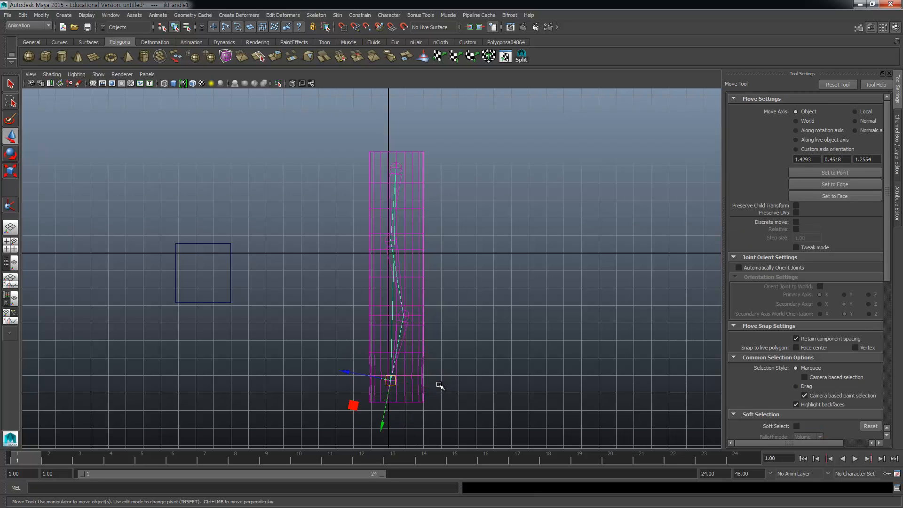
click(473, 399)
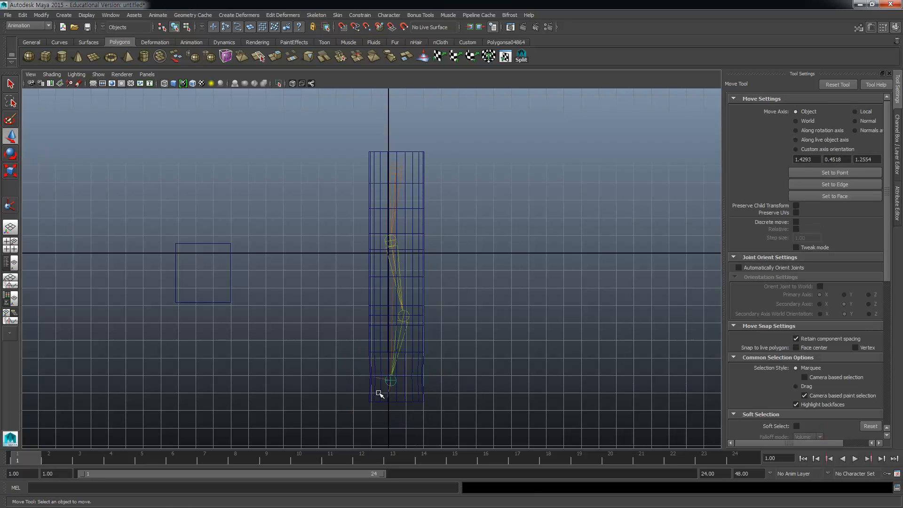
Step: Select the IK handle, try moving it above the cube to about Y 2.6 and Z 11.6, and undo the move
alt+right_drag(381, 394, 469, 363)
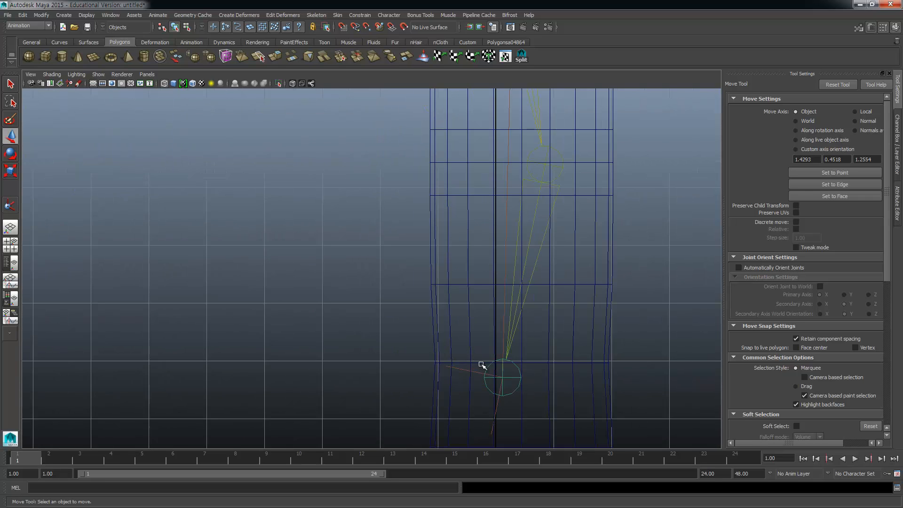
click(479, 374)
scroll(475, 371, down, 5)
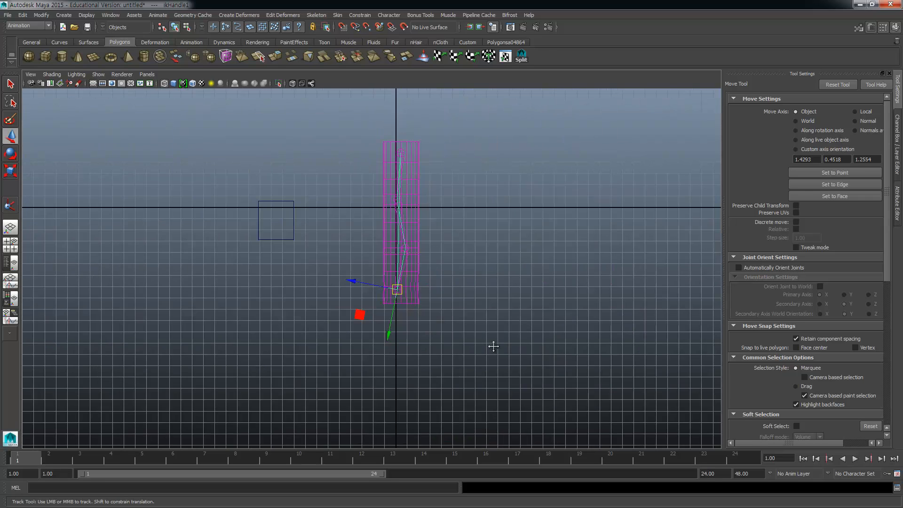
alt+middle_drag(494, 347, 481, 339)
drag(481, 335, 292, 219)
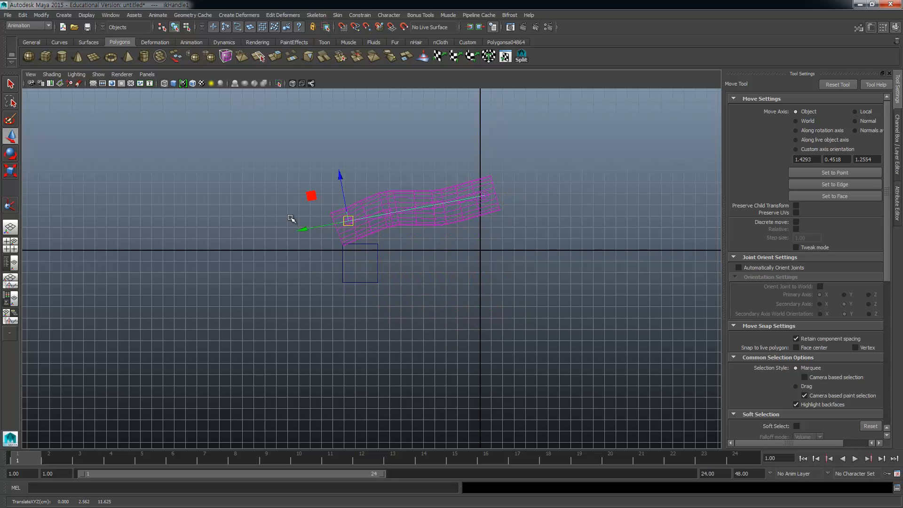
key(ctrl+z)
Step: Try moving the IK handle around the leg's lower end, to about Y -7.4 and Z 0.07
scroll(492, 340, up, 3)
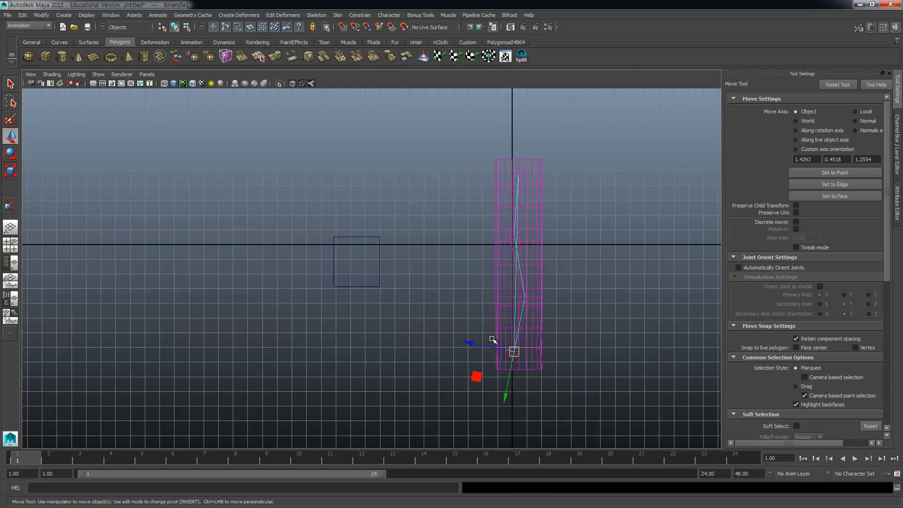
scroll(493, 340, up, 1)
key(space)
key(space)
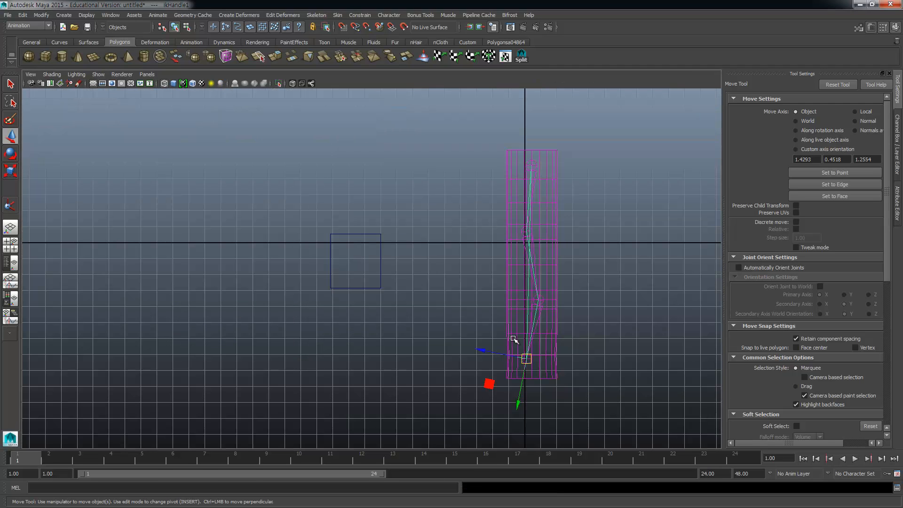
alt+middle_drag(520, 337, 458, 309)
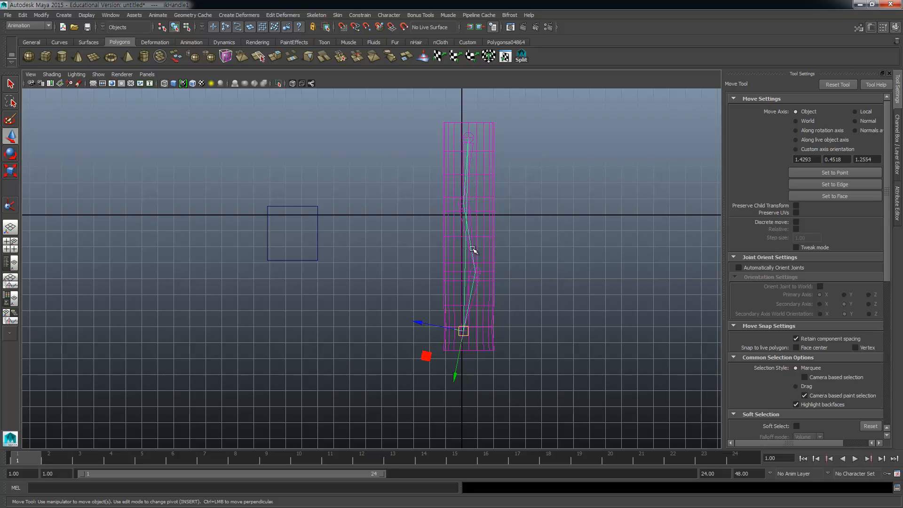
drag(463, 331, 497, 342)
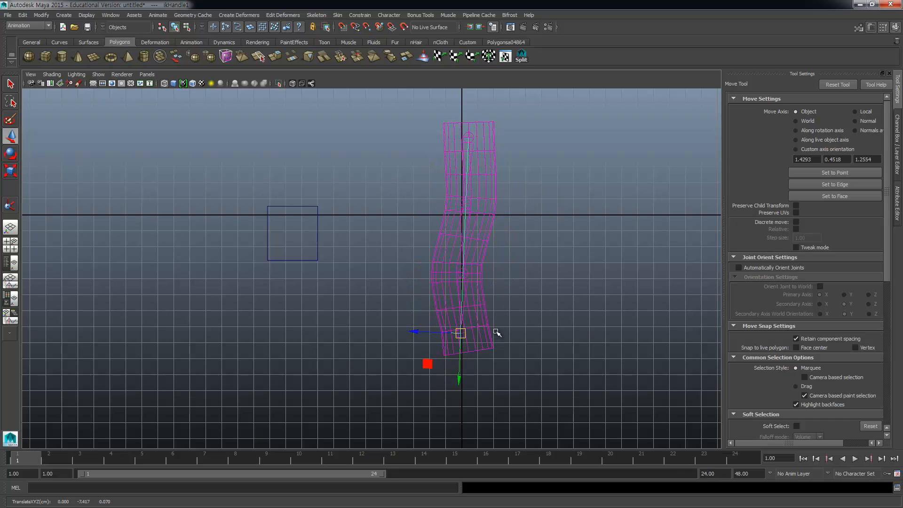
Step: Undo the IK handle moves and the creation of the IK handle
key(ctrl+z)
key(ctrl+z)
key(ctrl+z)
key(ctrl+z)
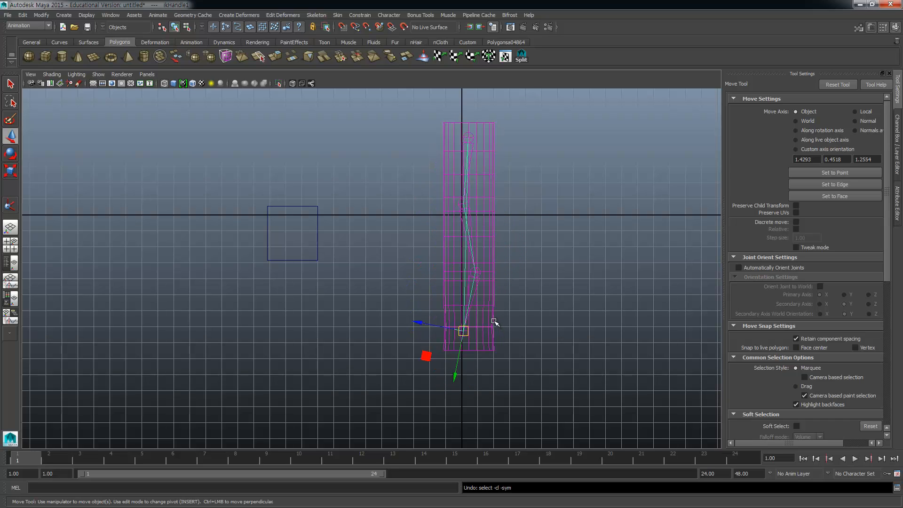
key(ctrl+z)
key(ctrl+z)
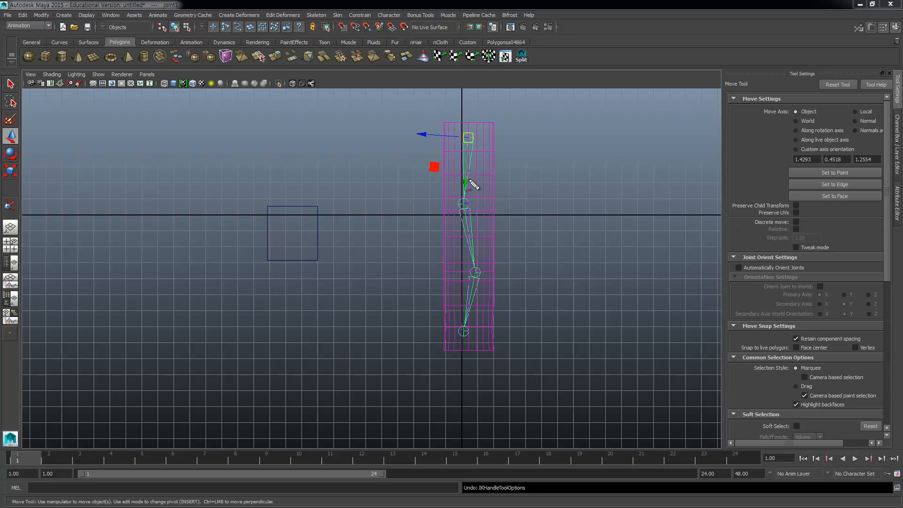
mouse_move(472, 173)
mouse_down()
mouse_move(479, 221)
mouse_move(472, 229)
mouse_up()
drag(471, 172, 476, 228)
drag(478, 186, 481, 169)
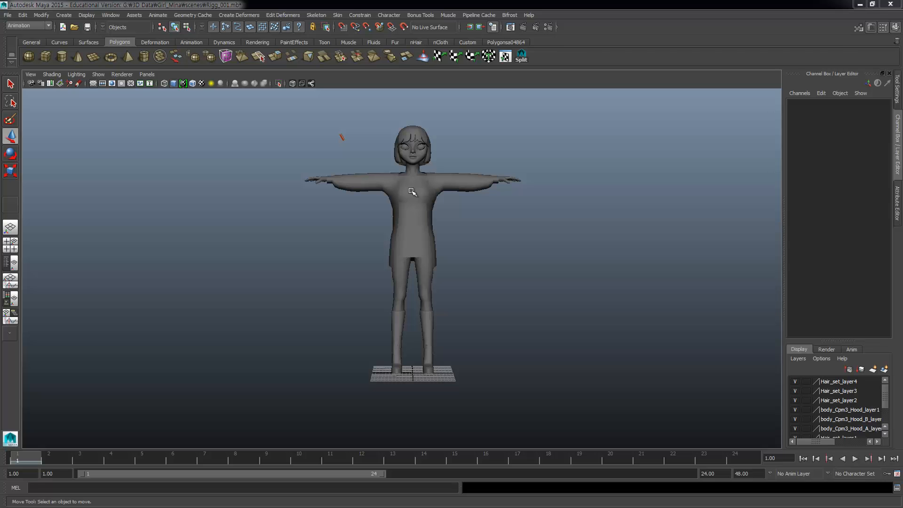
Step: Show the character scene in the Hypergraph Hierarchy, frame all nodes to examine their structure, and minimize the window
click(111, 15)
mouse_move(148, 56)
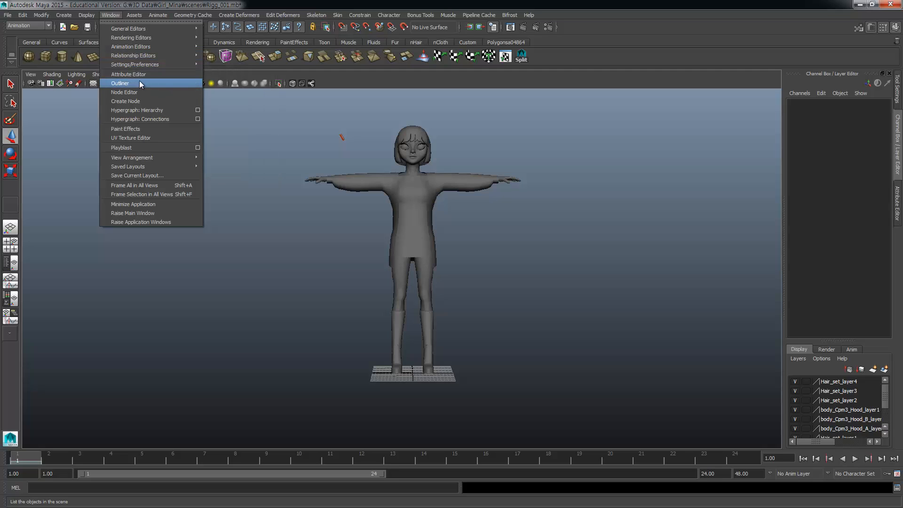
click(145, 111)
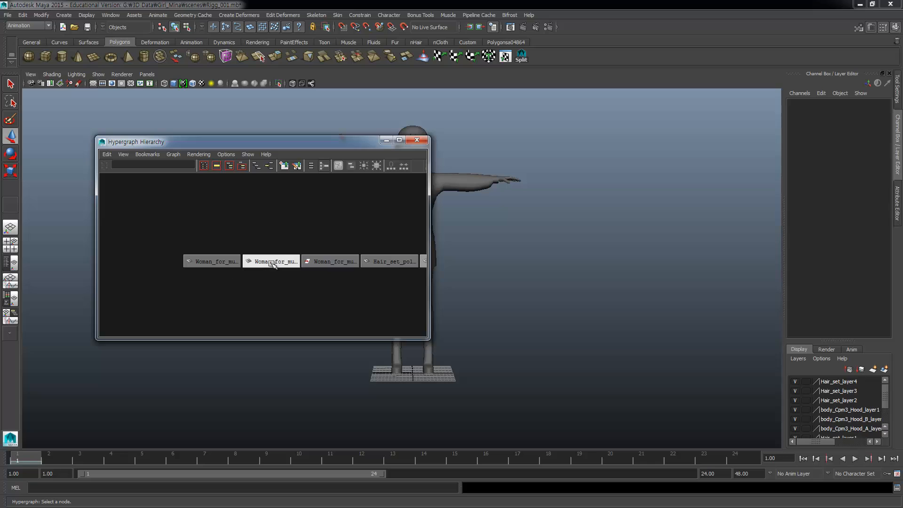
key(a)
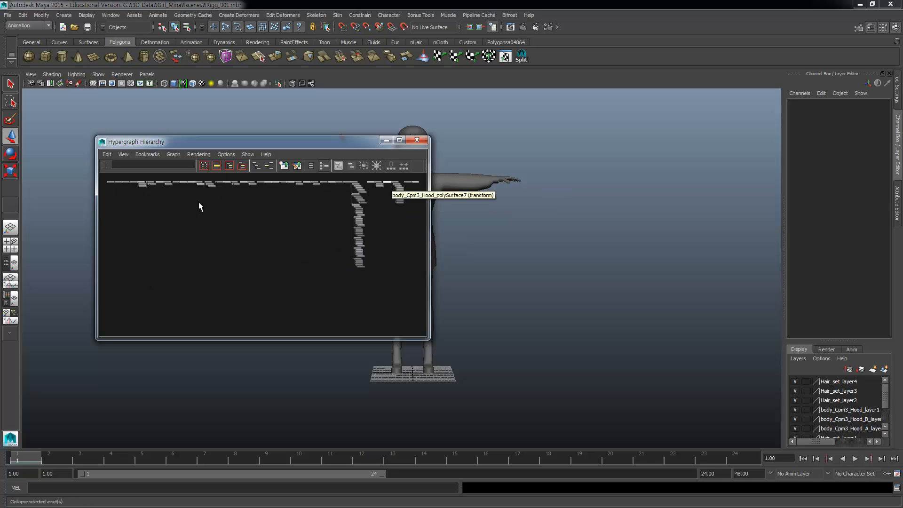
drag(329, 142, 283, 108)
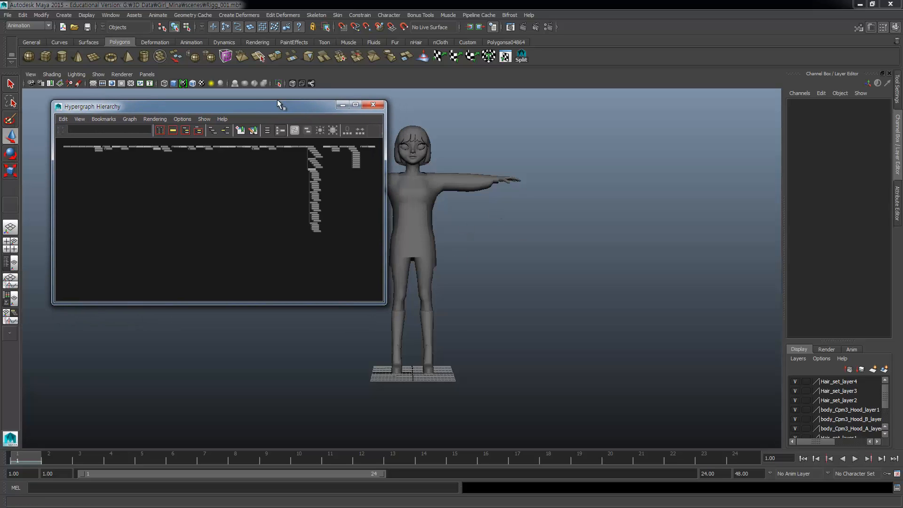
click(21, 15)
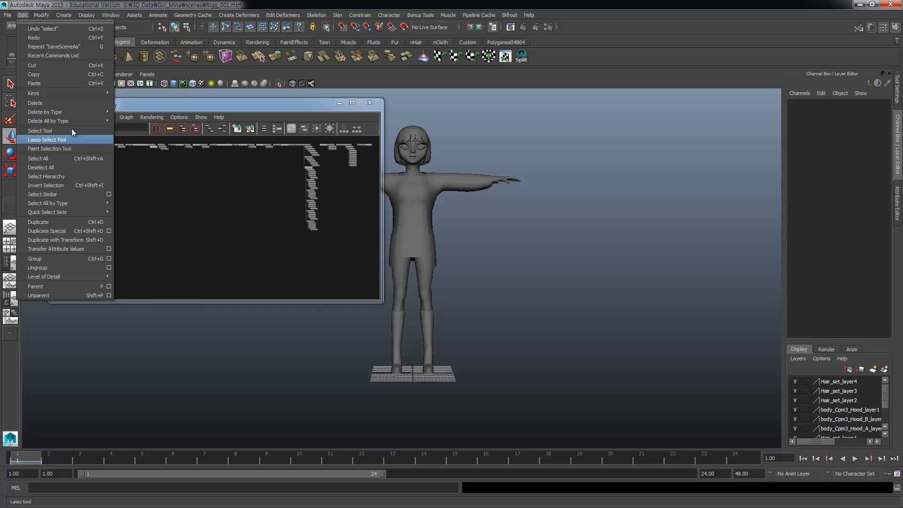
click(154, 126)
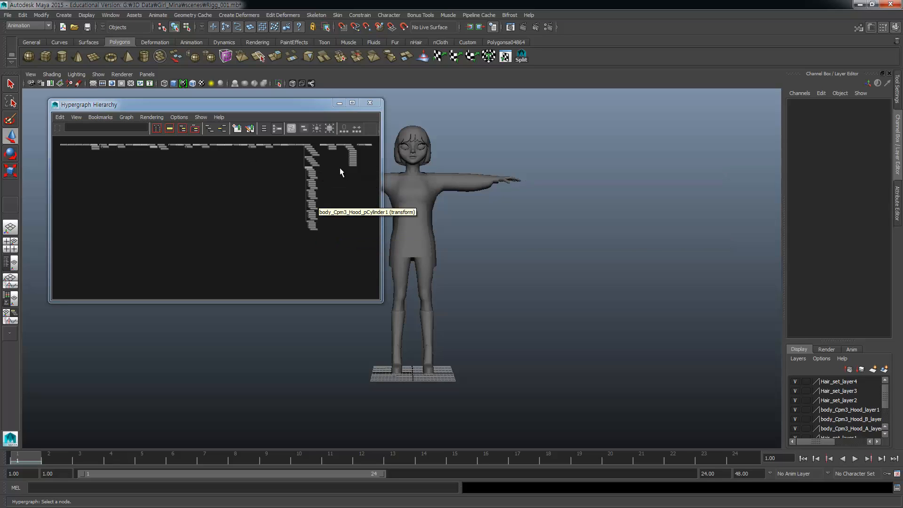
click(340, 103)
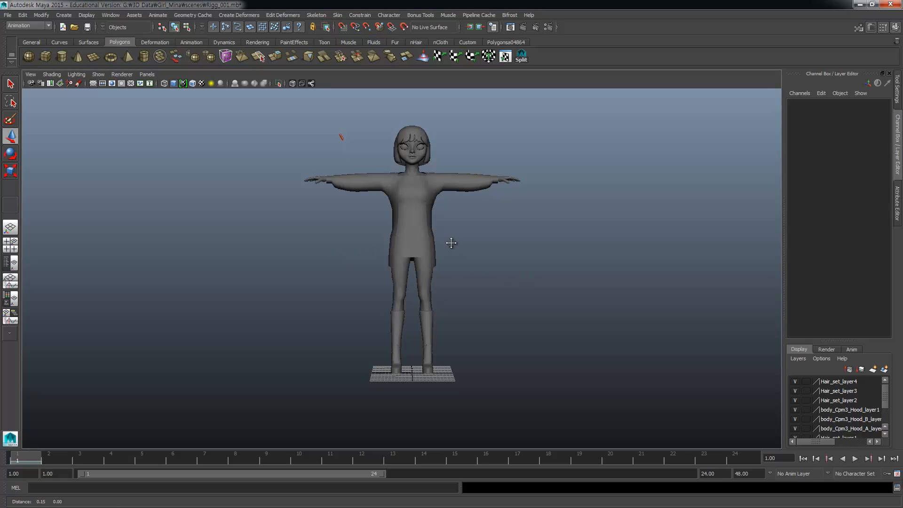
Step: Delete the display layers Hair_set_layer4, Hair_set_layer3 and Hair_set_layer2
mouse_move(448, 245)
alt+middle_down()
mouse_move(424, 258)
mouse_move(433, 243)
alt+middle_up()
scroll(428, 261, up, 2)
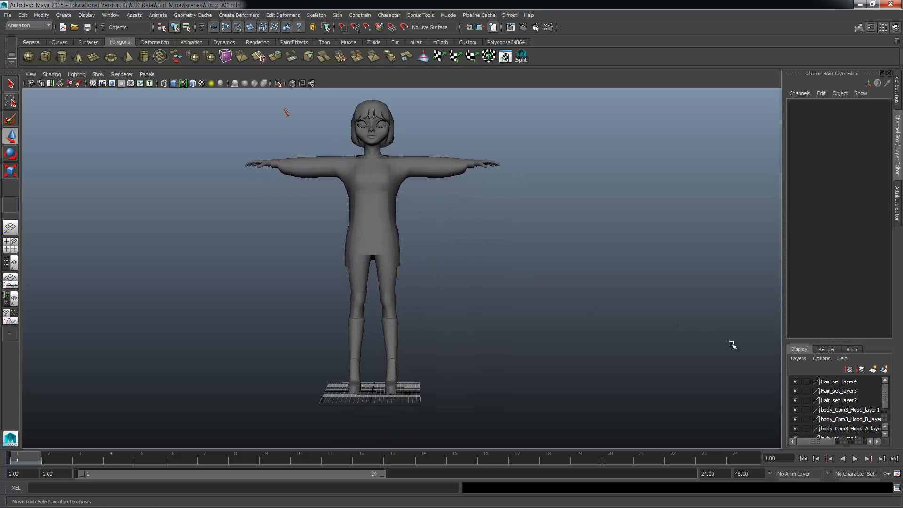
mouse_move(885, 400)
mouse_down()
mouse_move(889, 432)
mouse_move(900, 402)
mouse_up()
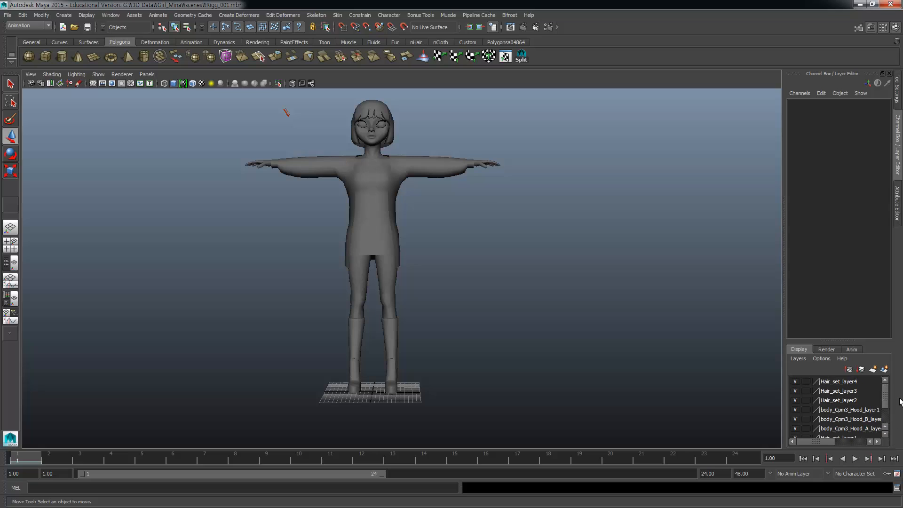
right_click(838, 383)
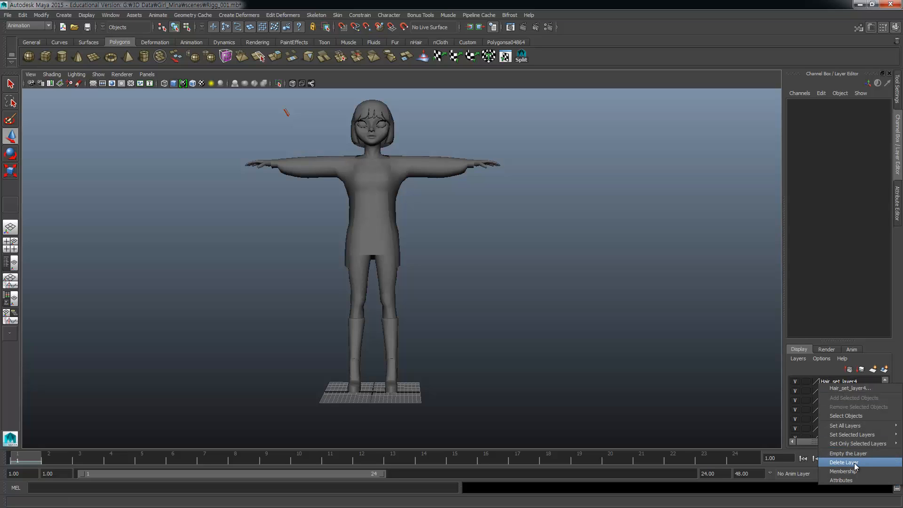
click(844, 462)
right_click(844, 383)
click(848, 465)
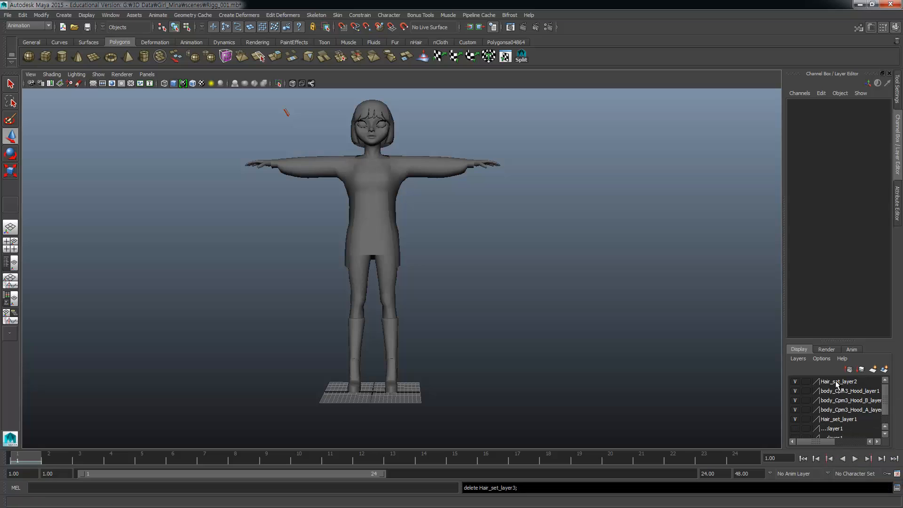
right_click(842, 382)
click(845, 461)
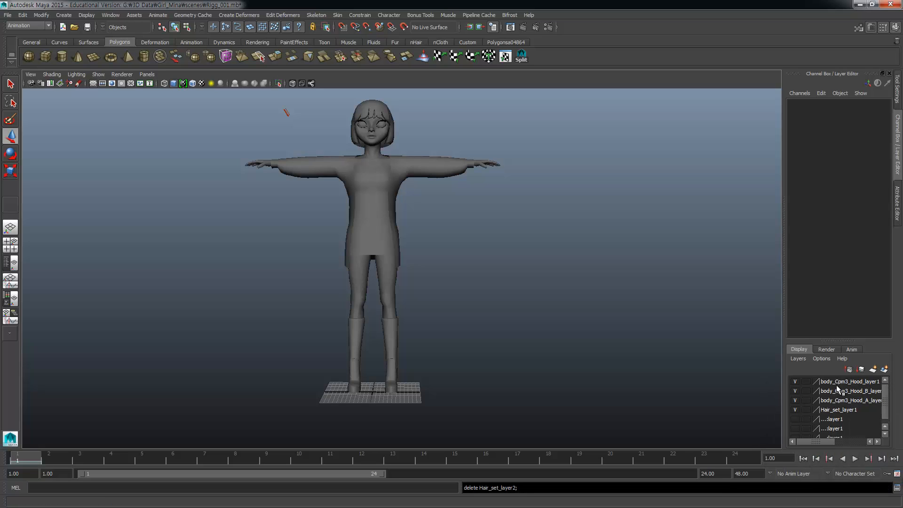
Step: Delete the display layers body_Cpm3_Hood_layer1, body_Cpm3_Hood_B_layer1, body_Cpm3_Hood_A_layer1 and Hair_set_layer1
right_click(839, 382)
mouse_move(852, 432)
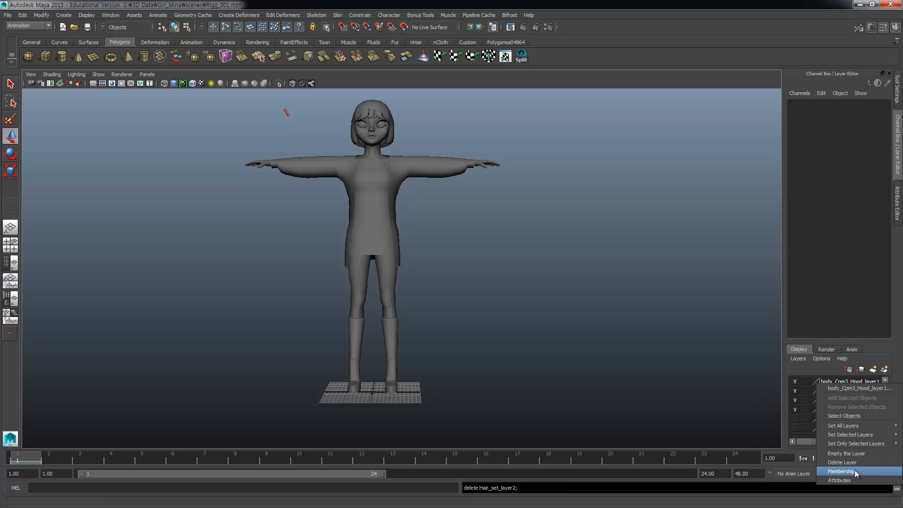
click(842, 462)
right_click(842, 382)
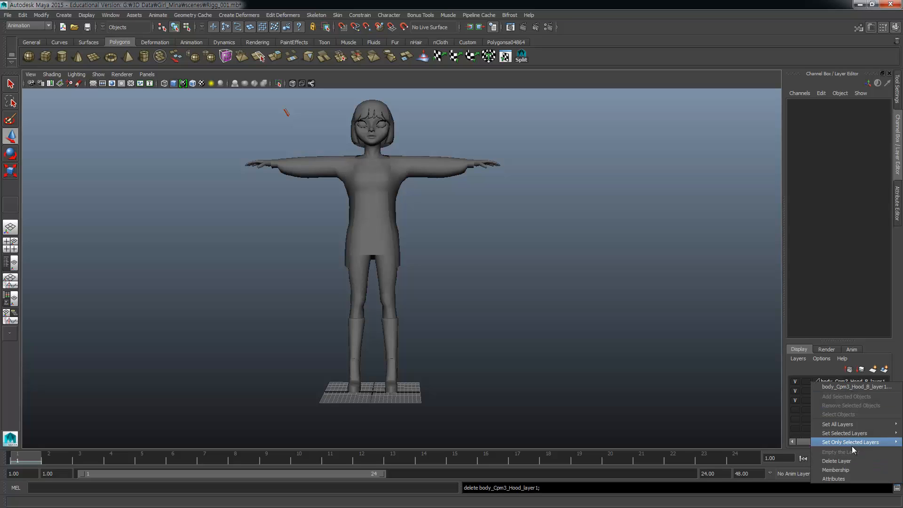
click(842, 459)
right_click(842, 382)
click(842, 460)
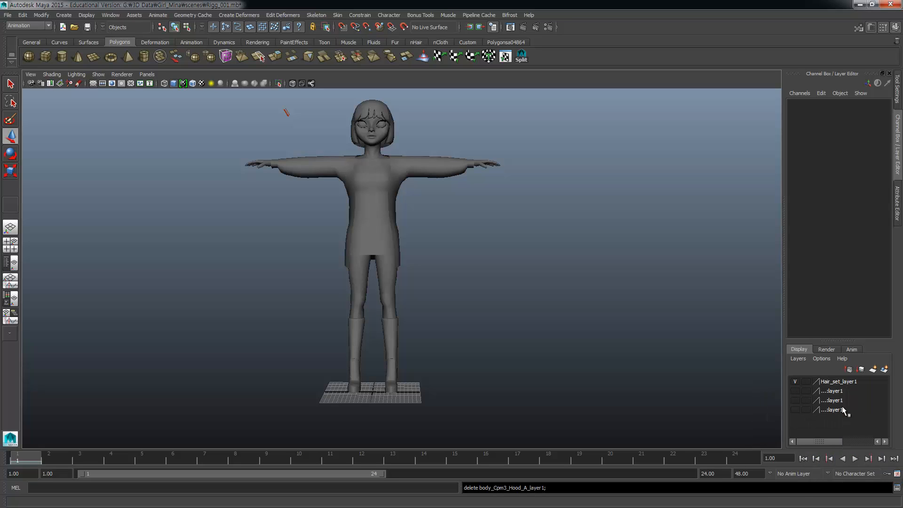
right_click(839, 381)
click(842, 460)
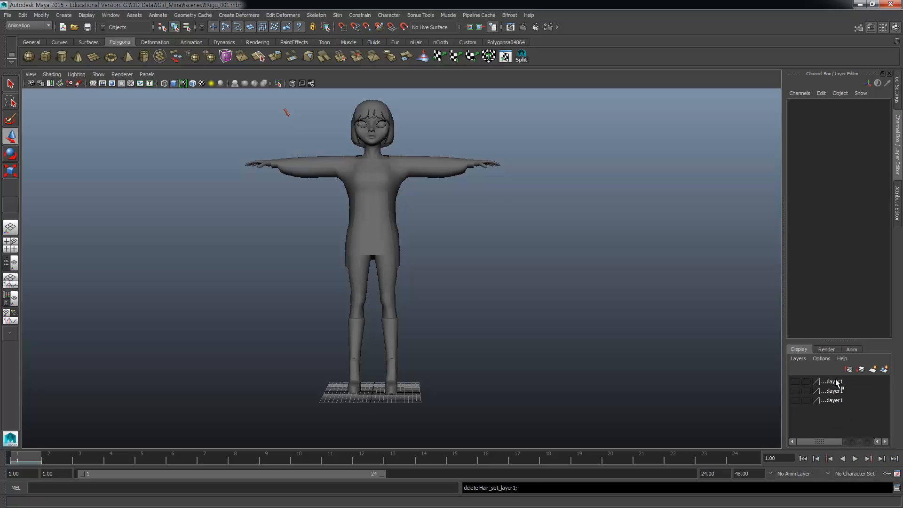
Step: Delete the three remaining display layers whose names end in layer1, and save the scene
right_click(841, 382)
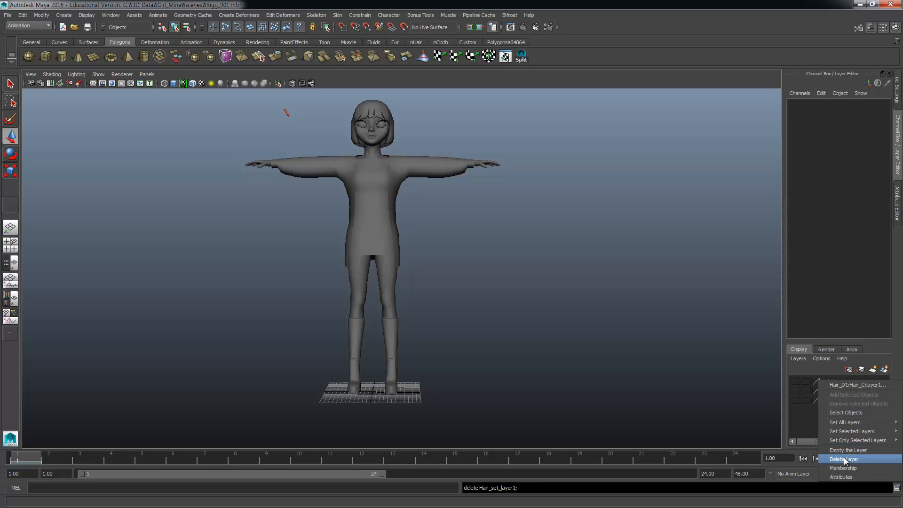
click(844, 459)
right_click(831, 383)
click(847, 460)
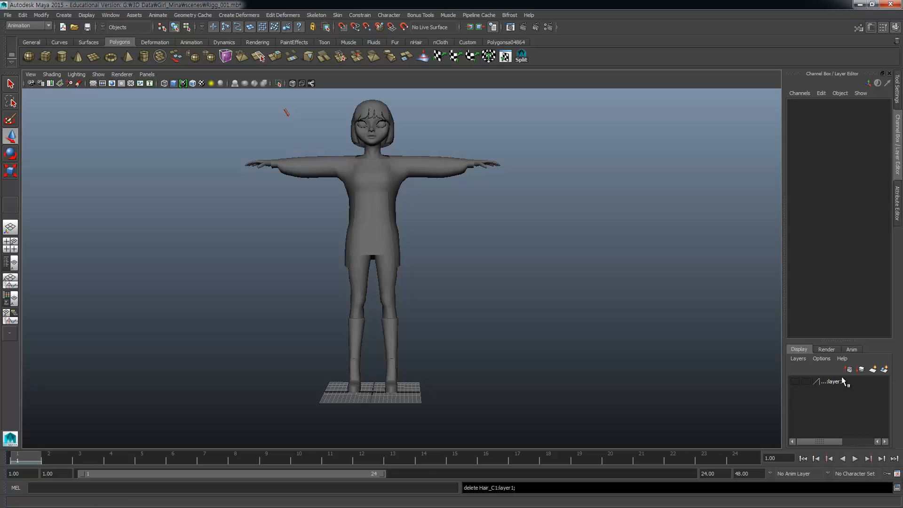
right_click(834, 382)
click(844, 460)
click(8, 15)
click(28, 48)
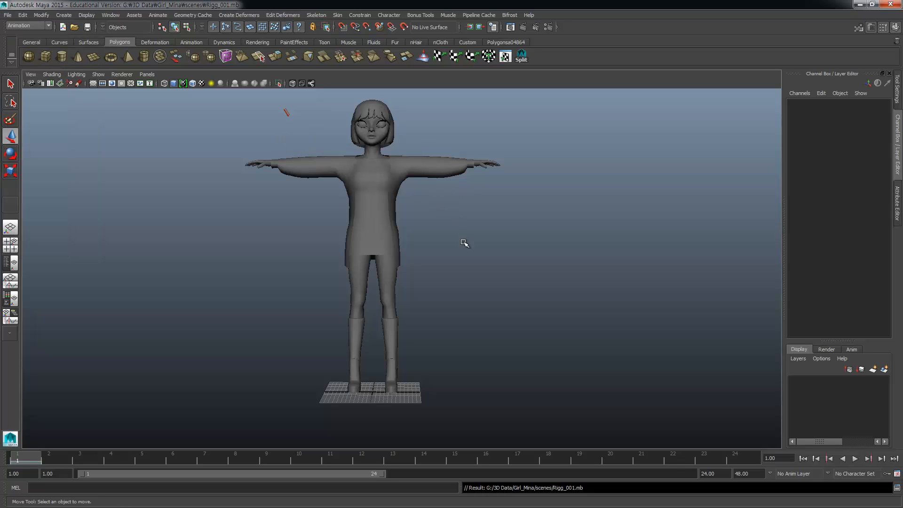
Step: Select the character's open jacket mesh and rename it as aas
alt+middle_drag(464, 244, 473, 247)
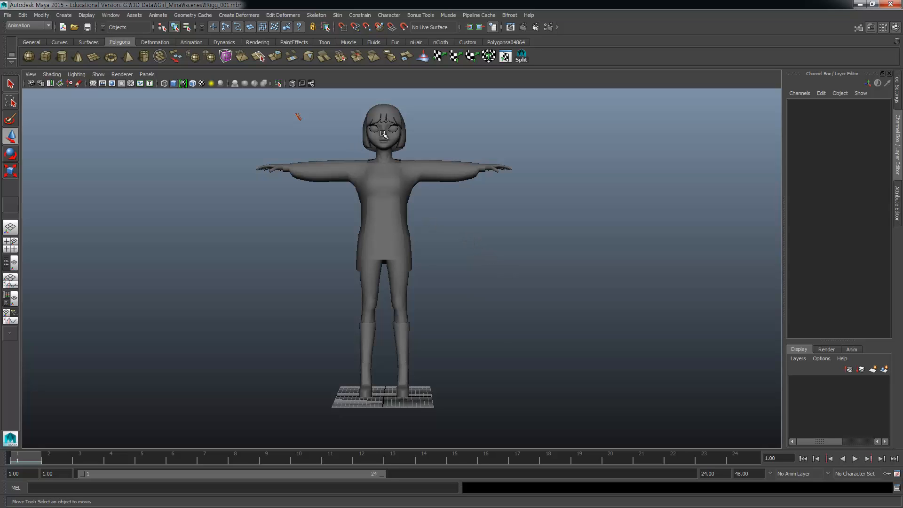
click(422, 181)
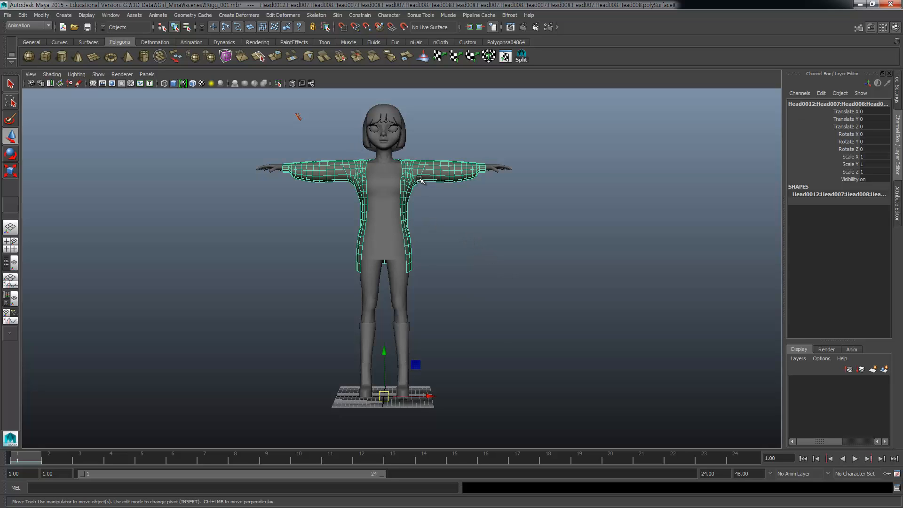
double_click(860, 104)
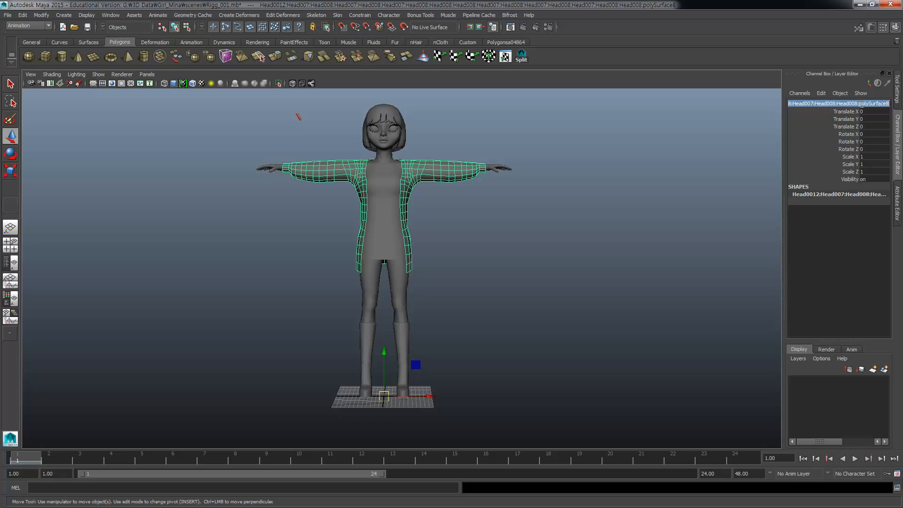
text(aas)
key(Return)
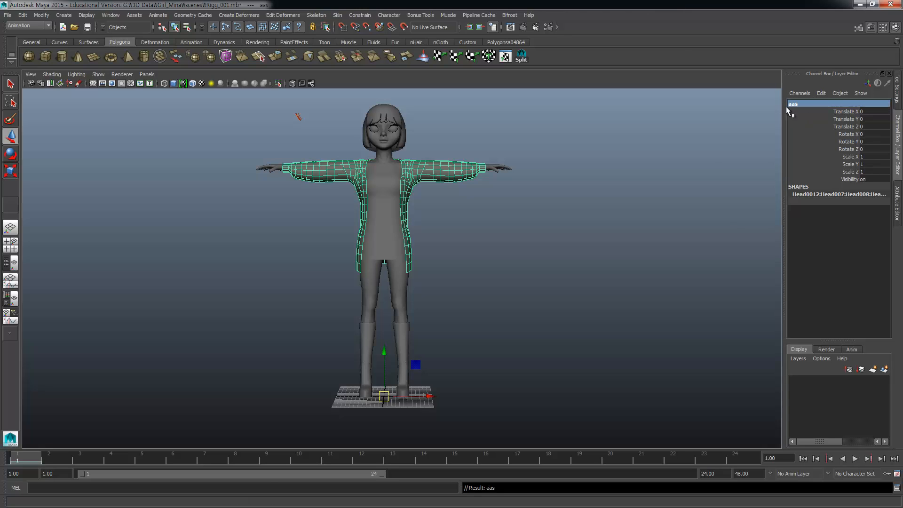
Step: Start a new empty scene without saving the changes to the current one
click(8, 14)
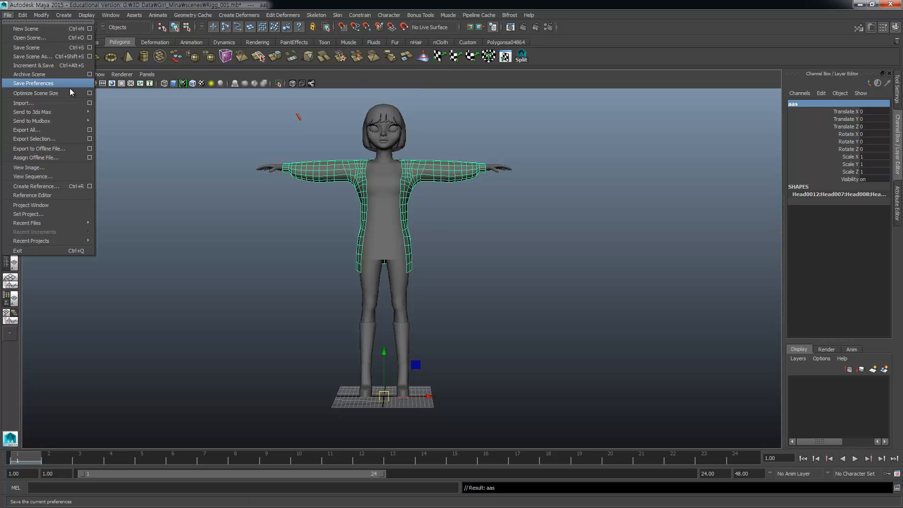
click(26, 29)
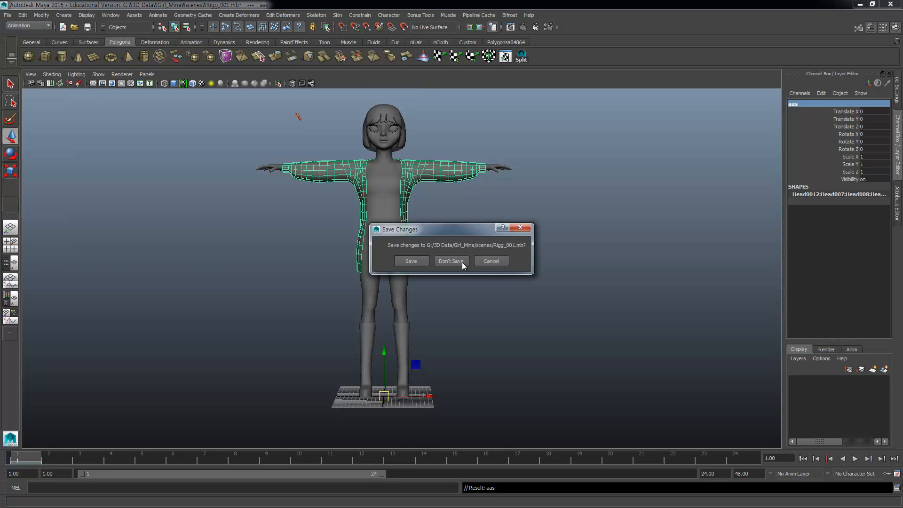
click(8, 15)
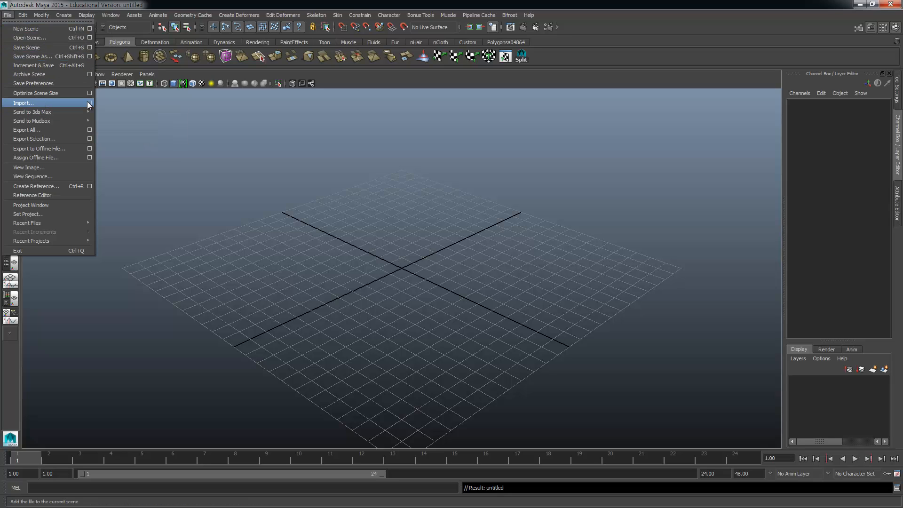
click(90, 37)
click(782, 248)
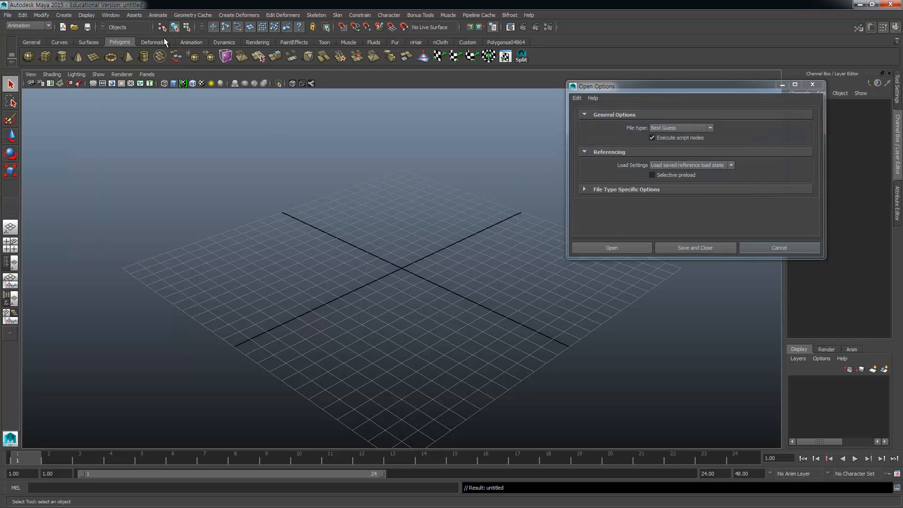
Step: Import Rigg_001.mb into the empty scene
click(8, 14)
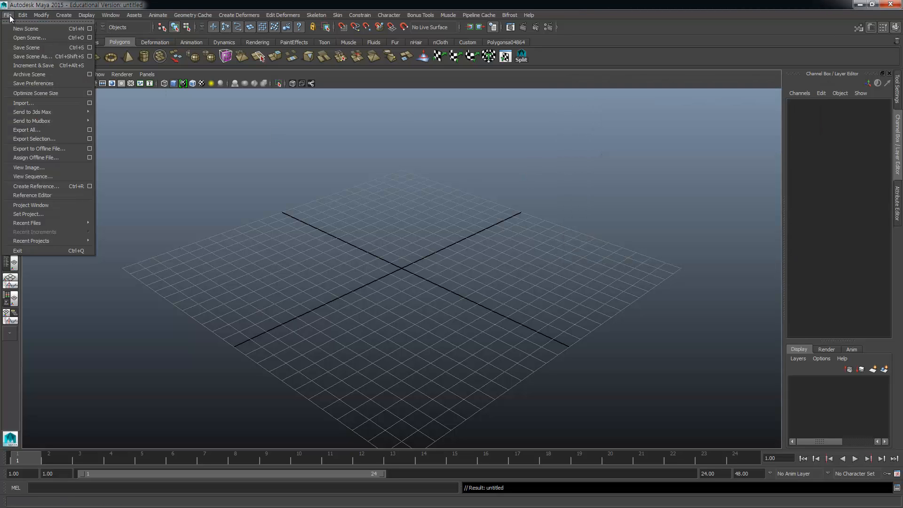
click(32, 103)
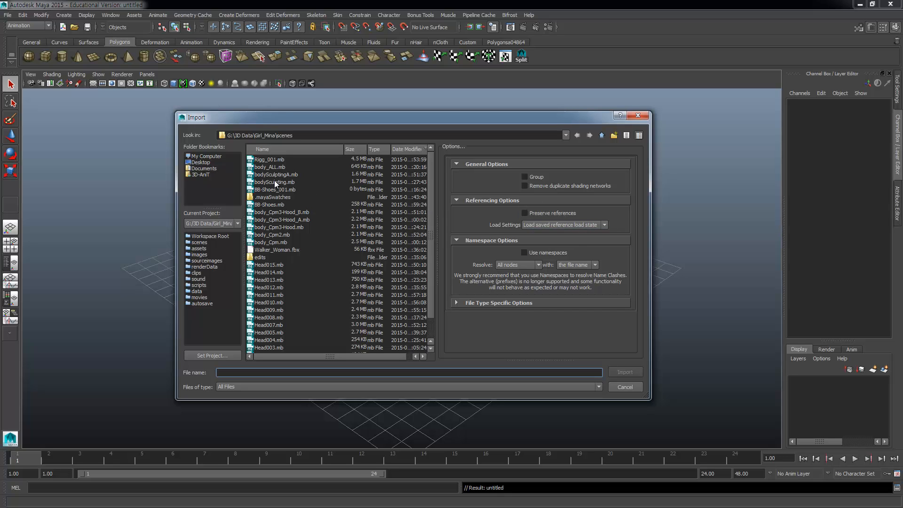
click(271, 160)
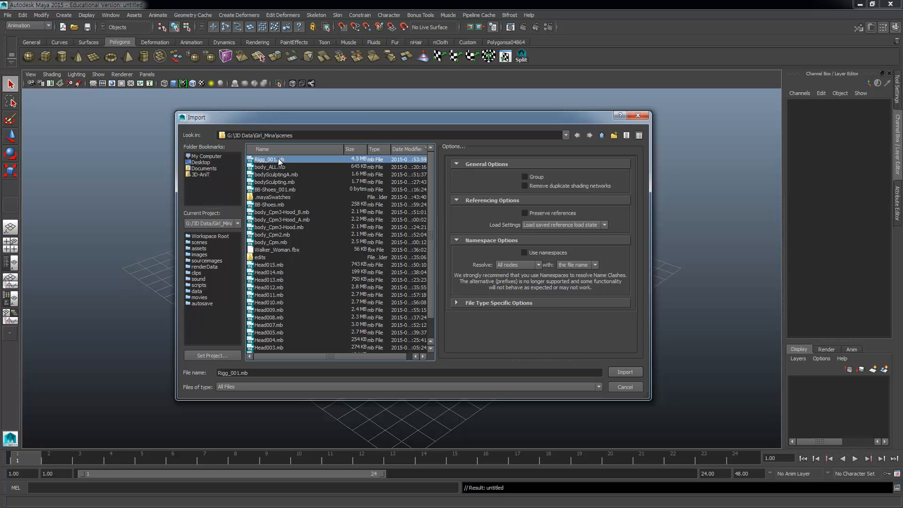
click(627, 372)
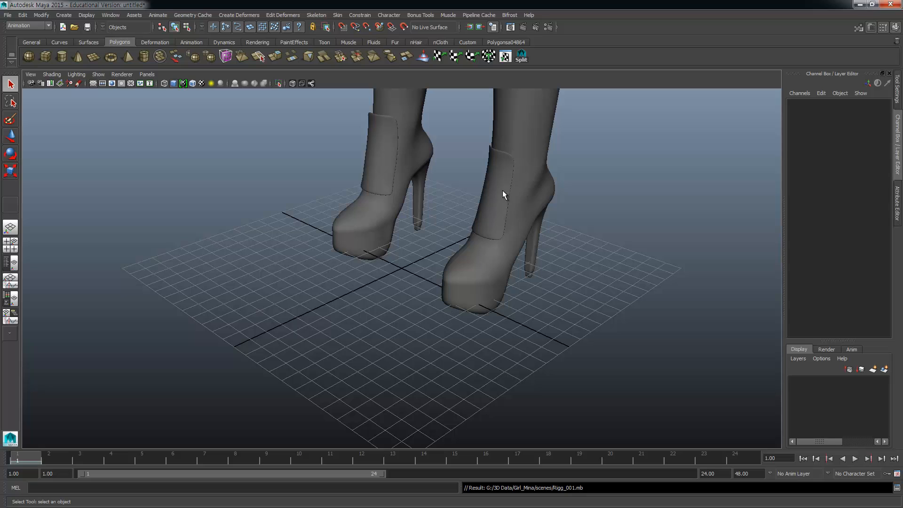
Step: Delete the stray hair-like mesh floating high above the character
key(a)
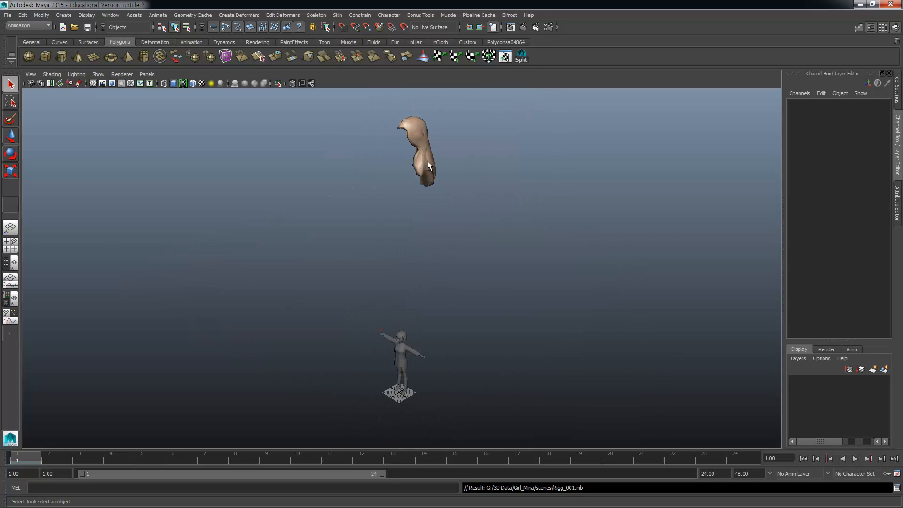
click(429, 167)
key(Delete)
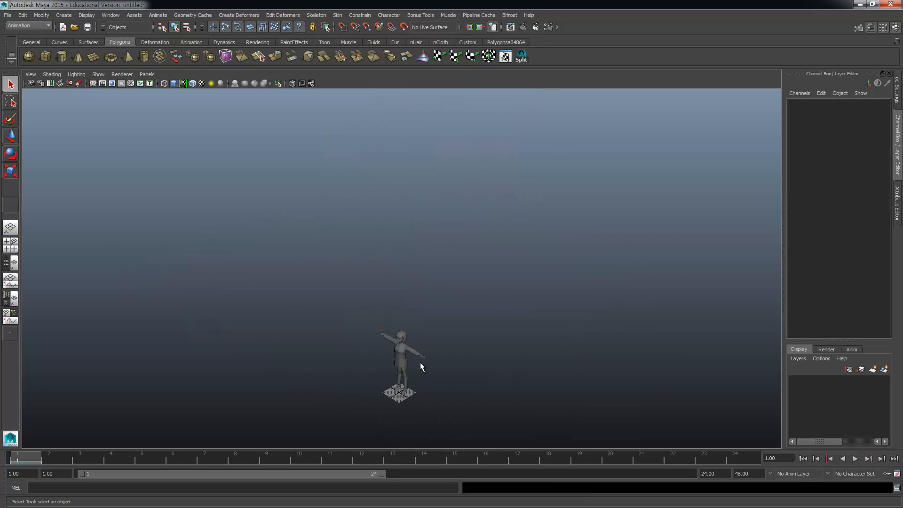
Step: Create three empty display layers
key(a)
drag(436, 268, 389, 332)
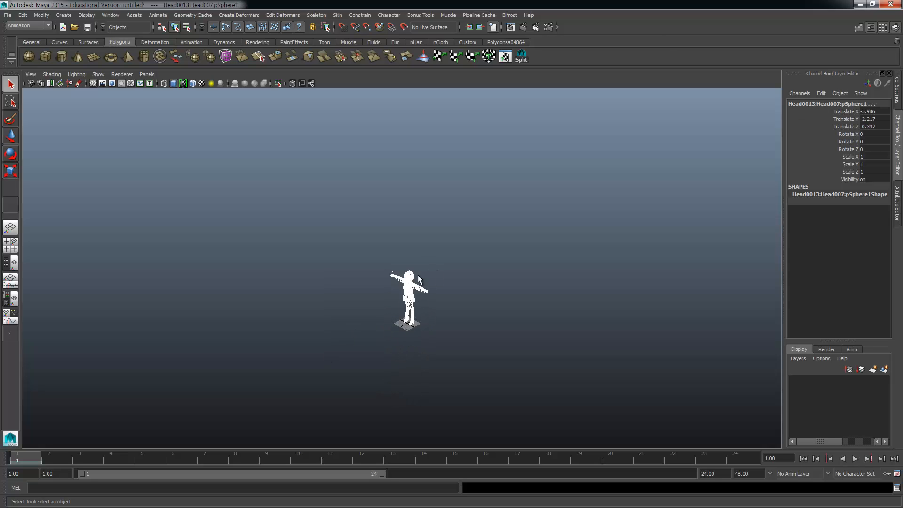
alt+right_drag(412, 294, 429, 260)
mouse_move(429, 259)
alt+mouse_down()
mouse_move(440, 250)
mouse_move(438, 274)
mouse_move(452, 248)
mouse_move(439, 246)
alt+mouse_up()
scroll(437, 274, up, 3)
click(484, 241)
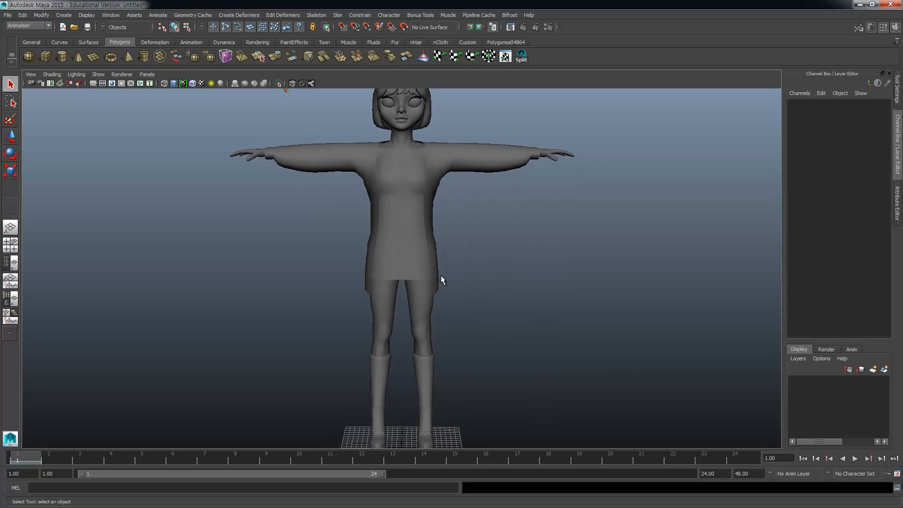
alt+middle_drag(442, 276, 441, 245)
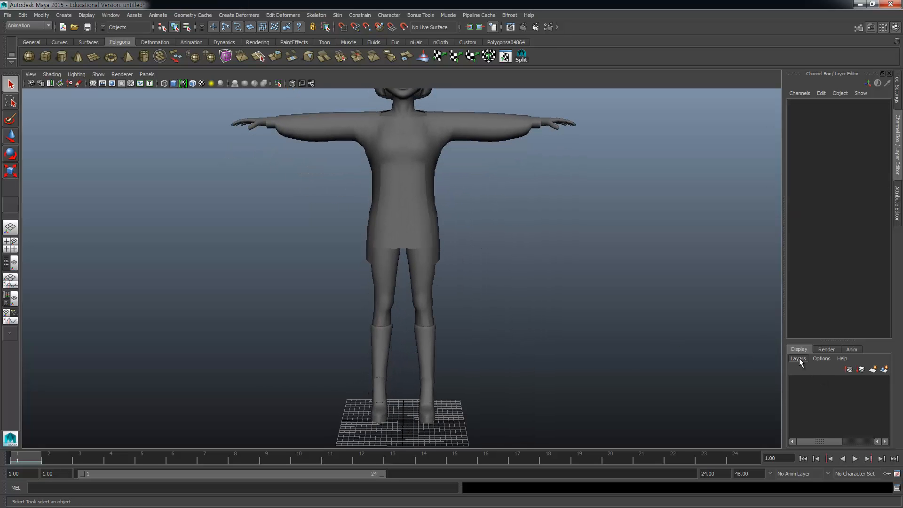
click(799, 358)
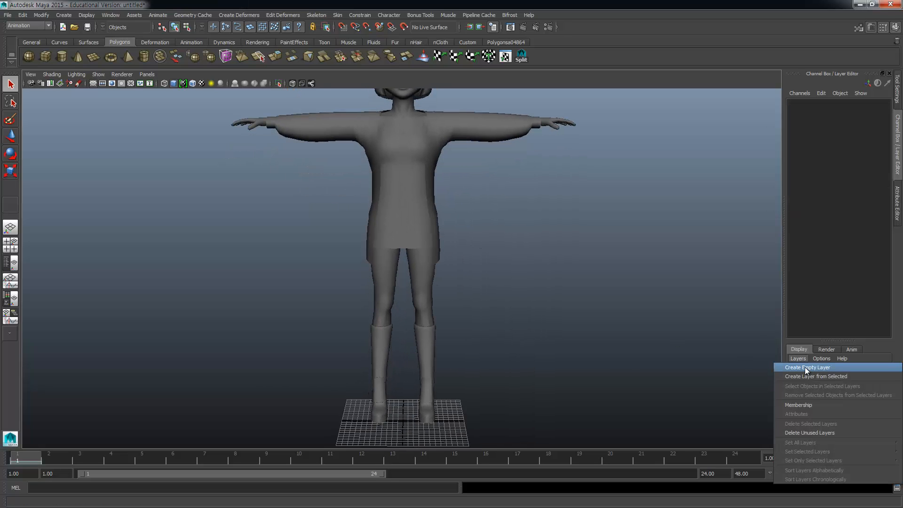
click(805, 367)
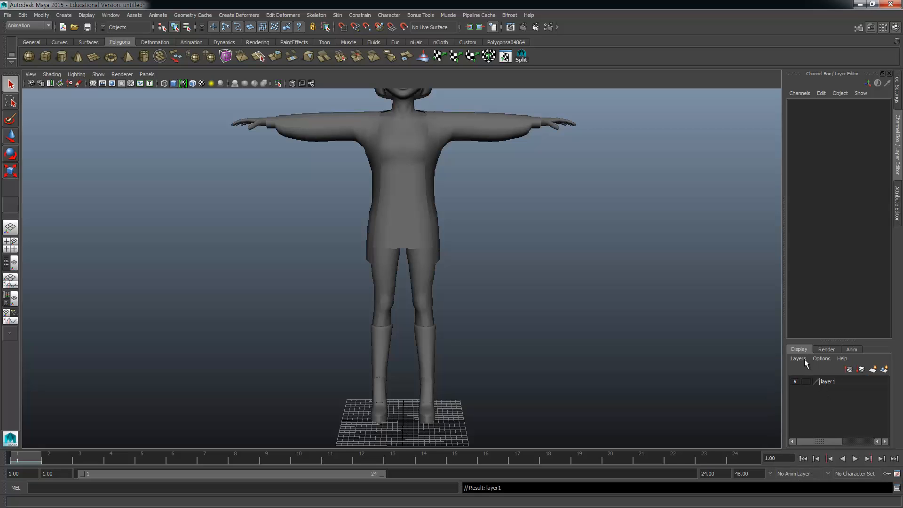
click(800, 357)
click(804, 369)
click(799, 357)
click(805, 369)
Step: Rename the display layer layer1 as Mina
click(833, 400)
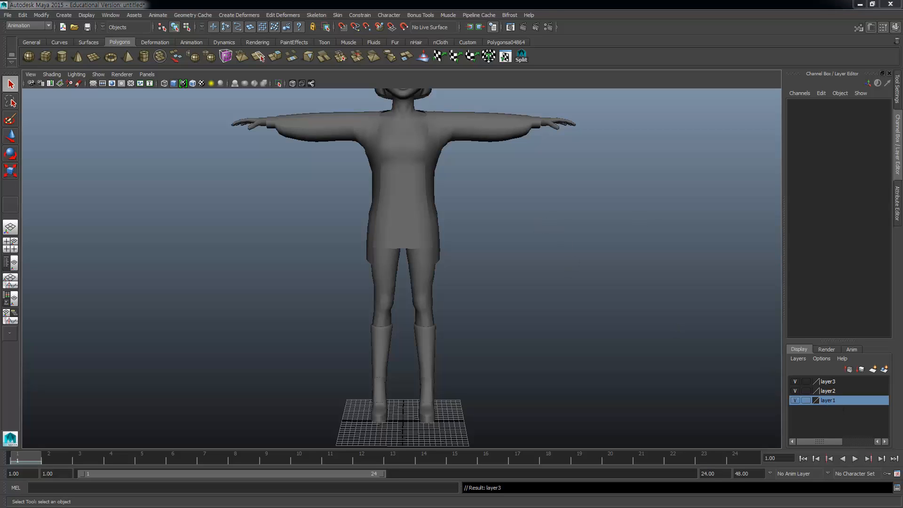
drag(902, 193, 438, 211)
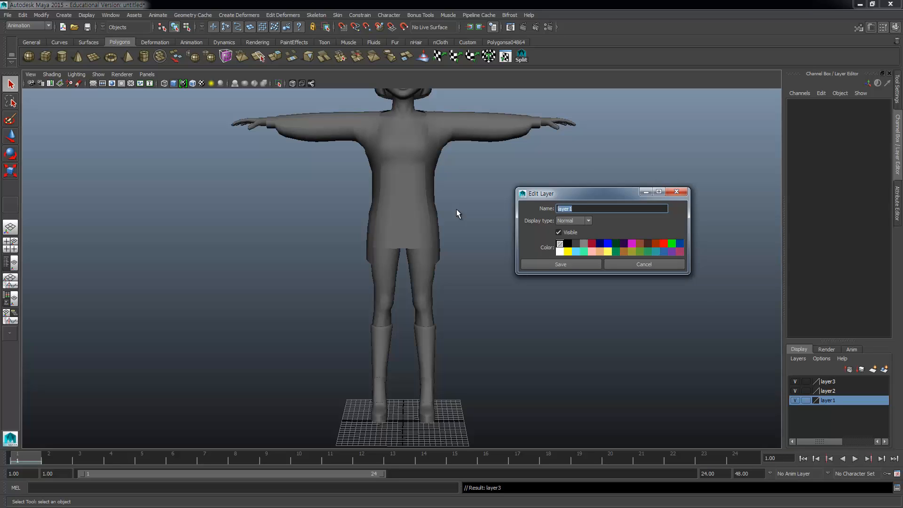
text(M)
text(INA)
text(na)
key(Return)
click(561, 264)
Step: Rename the display layer layer2 as Joint
right_click(834, 390)
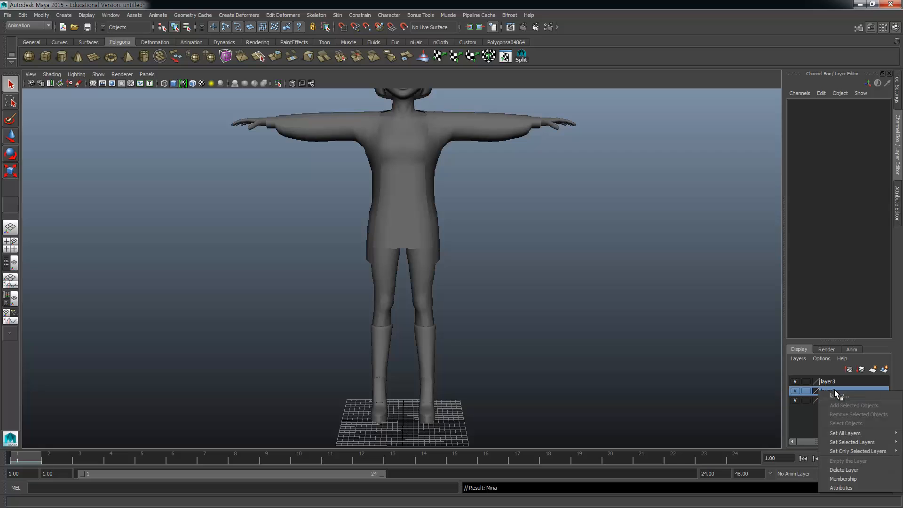
click(835, 393)
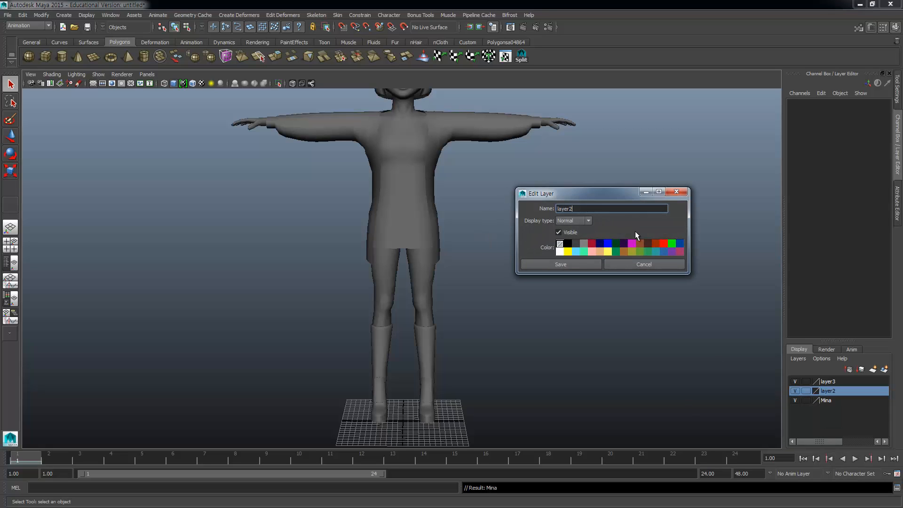
double_click(583, 210)
text(Joint)
click(585, 263)
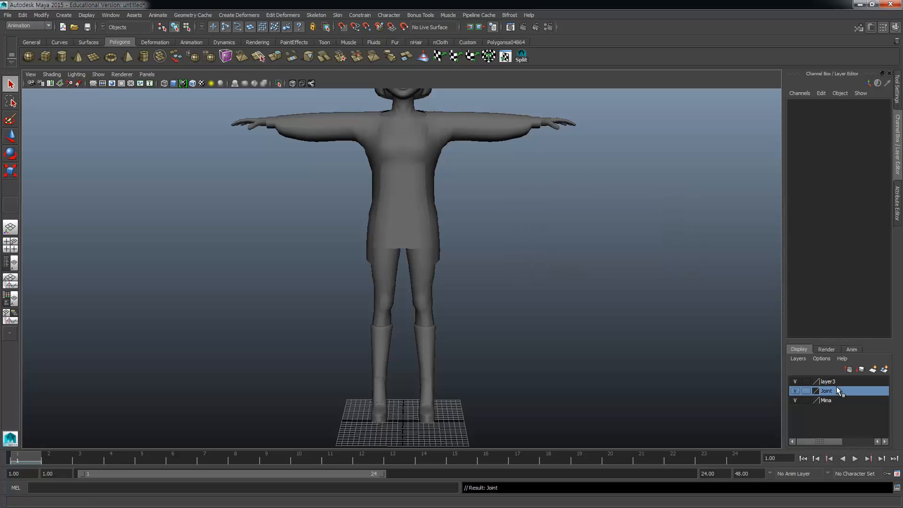
Step: Rename the display layer layer3 as Ctrl and select it
right_click(834, 381)
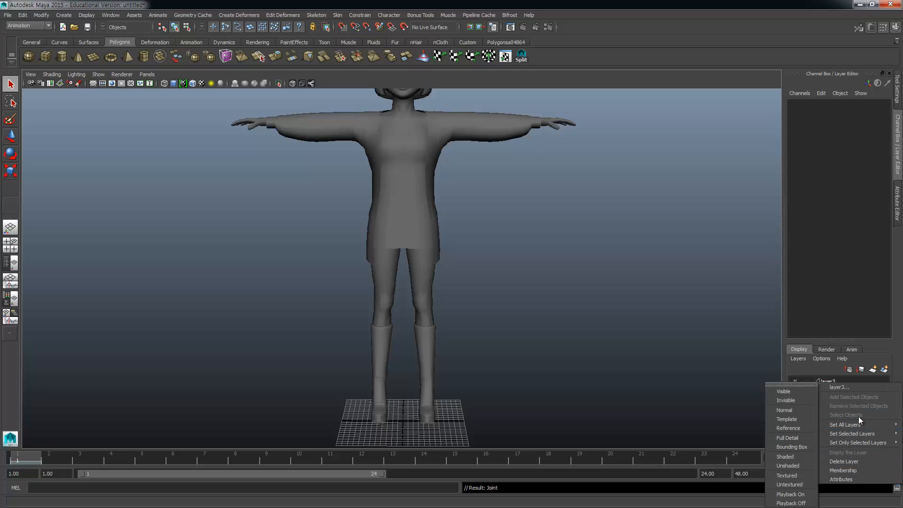
click(840, 386)
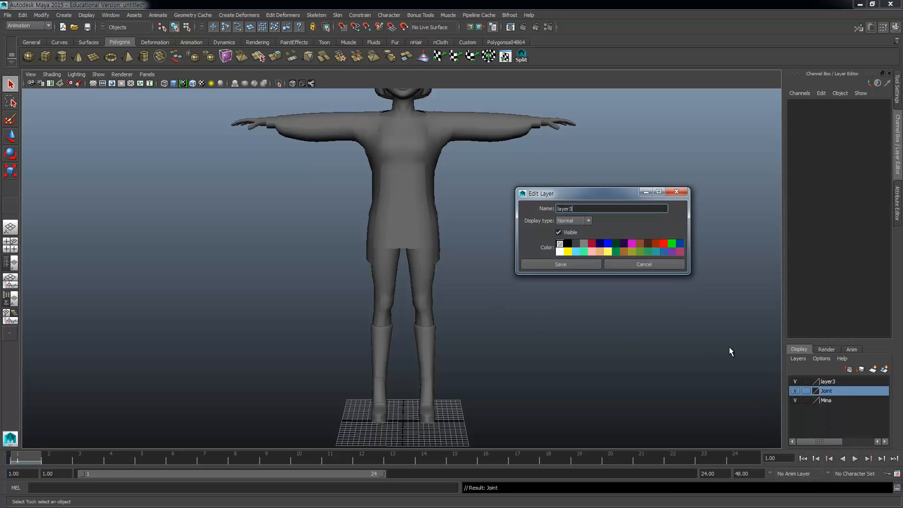
drag(589, 209, 439, 214)
text(Ctrl)
click(566, 264)
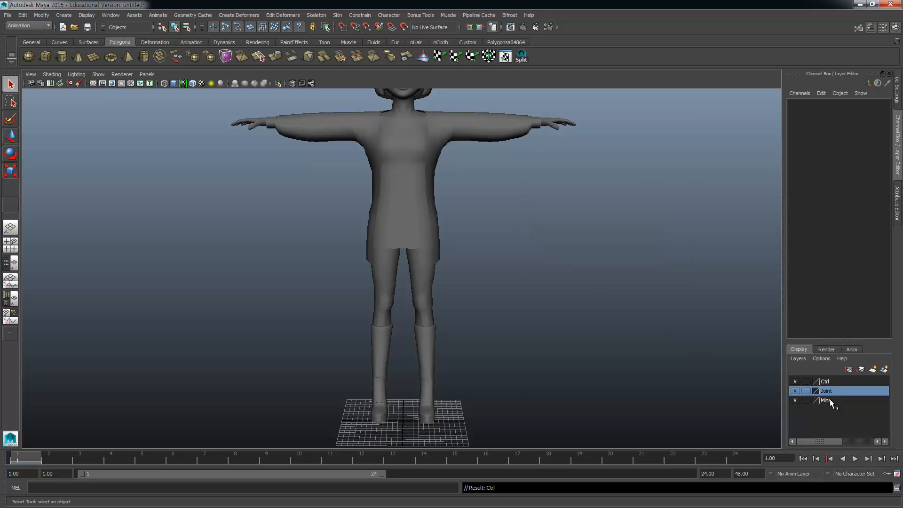
click(828, 382)
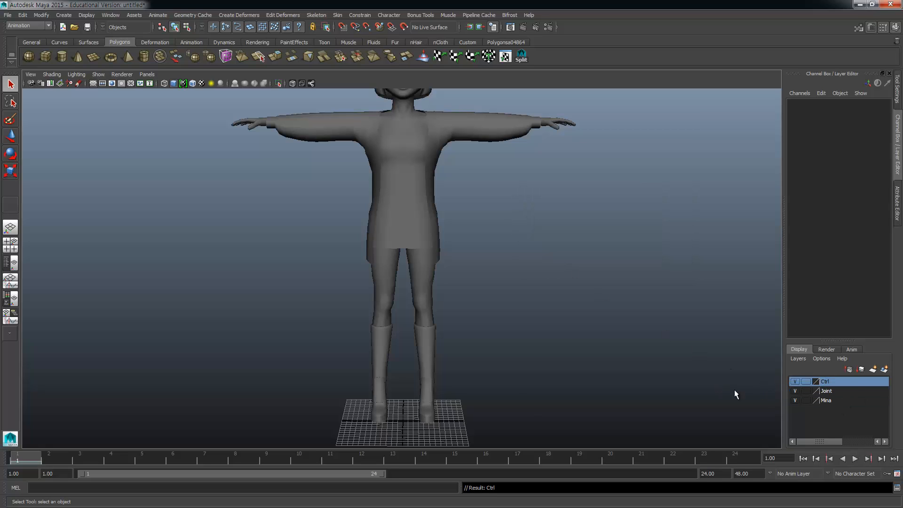
Step: Select the character's jacket, dress, body, hair and both boots and add them to the Mina layer
click(423, 140)
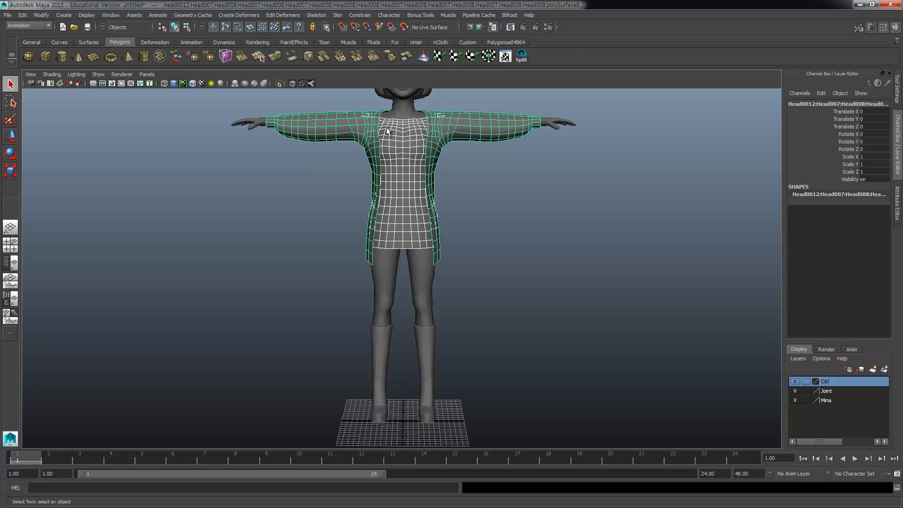
alt+middle_drag(403, 108, 395, 171)
shift+click(404, 115)
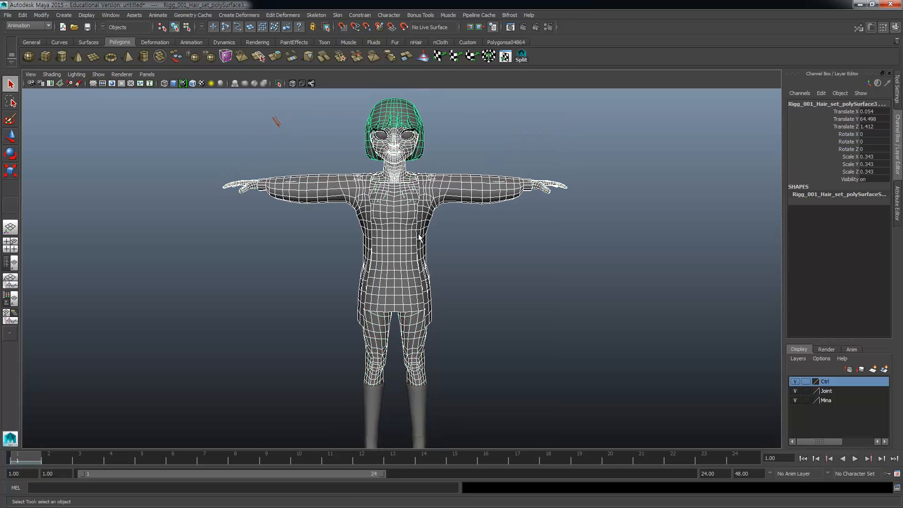
alt+middle_drag(423, 282, 432, 262)
shift+click(419, 354)
shift+click(377, 349)
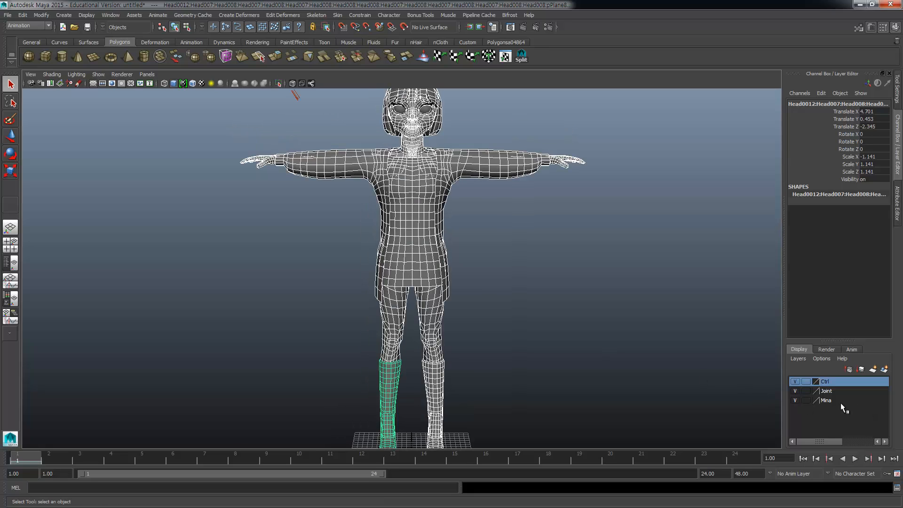
click(826, 400)
right_click(828, 400)
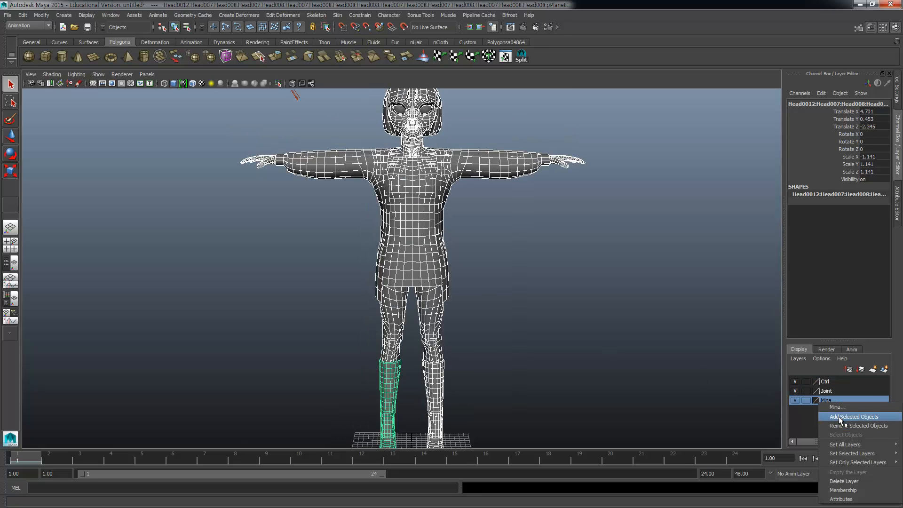
click(839, 416)
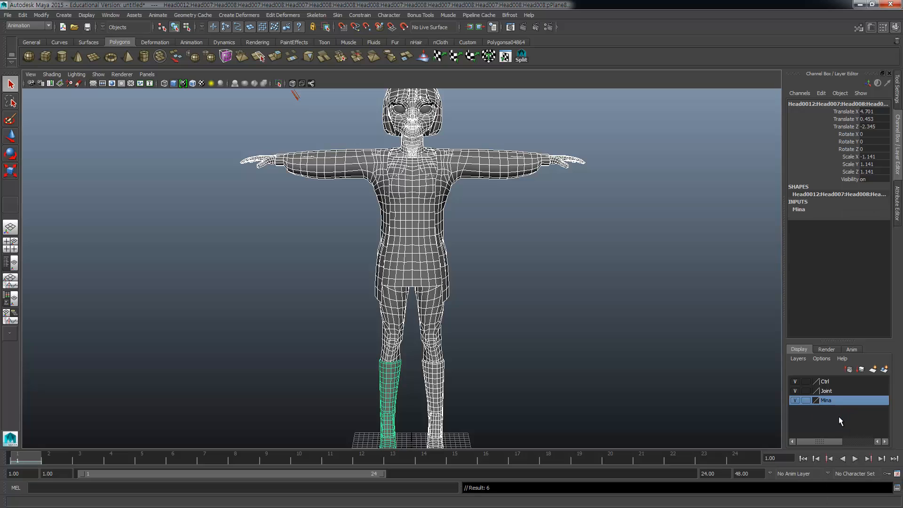
Step: Hide the Mina layer and add the leftover hood mesh to it
click(795, 400)
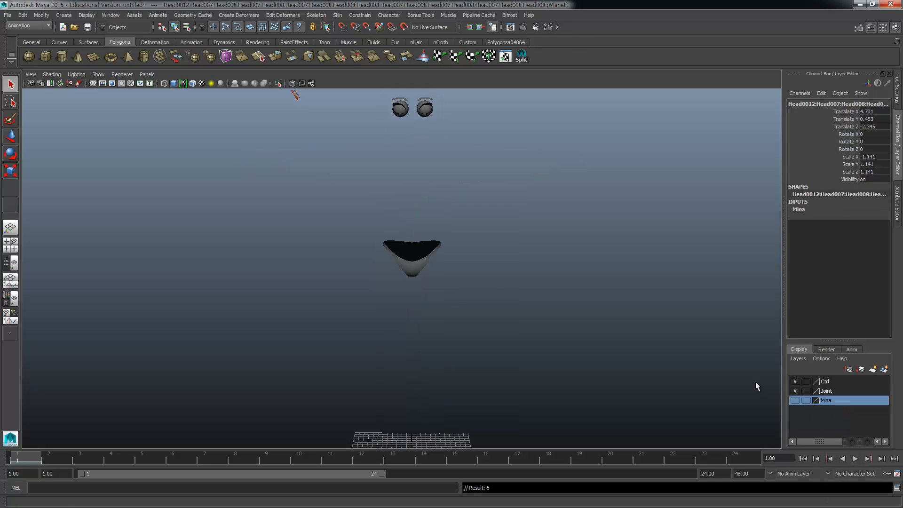
click(413, 257)
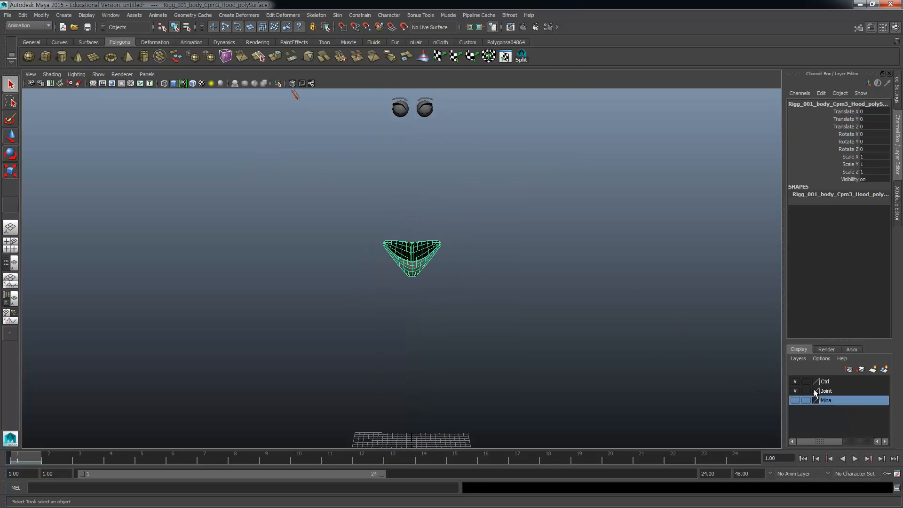
right_click(837, 400)
click(843, 415)
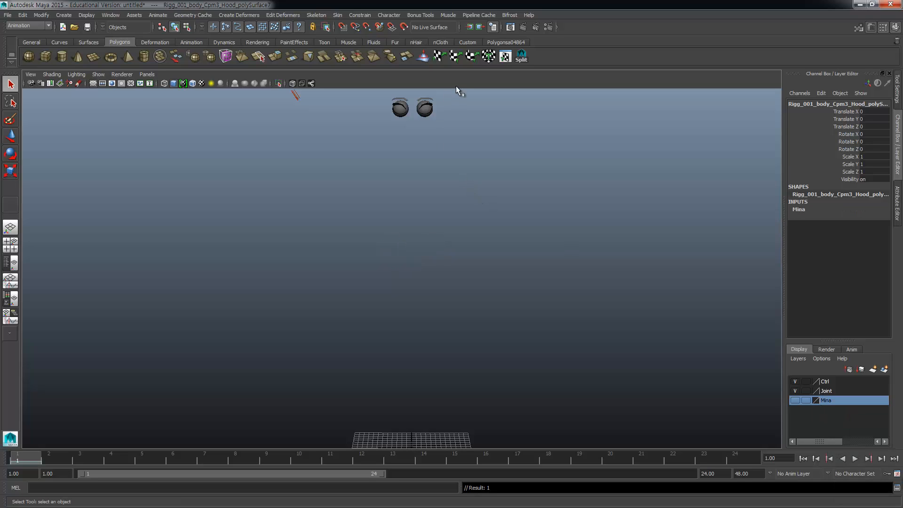
Step: Select the remaining eye and eyebrow meshes together and add them to the Mina layer
drag(360, 159, 445, 92)
right_click(828, 400)
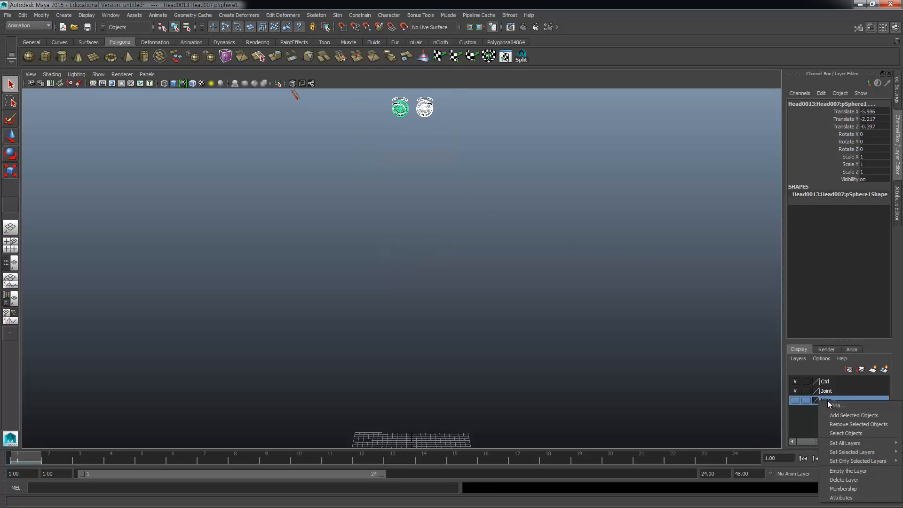
click(844, 416)
Step: Add the leftover directional light beside the character to the Mina layer and make the layer visible again
alt+middle_drag(339, 153, 388, 219)
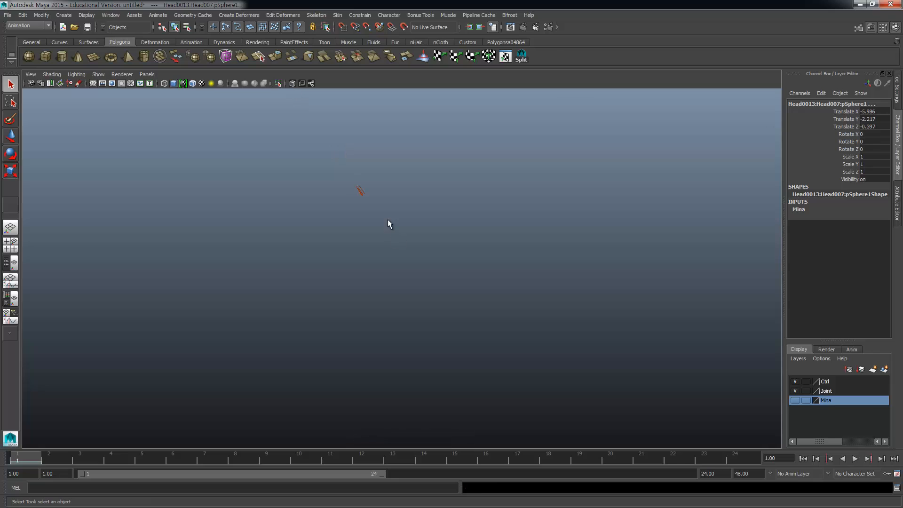
click(360, 190)
alt+middle_drag(373, 250, 353, 227)
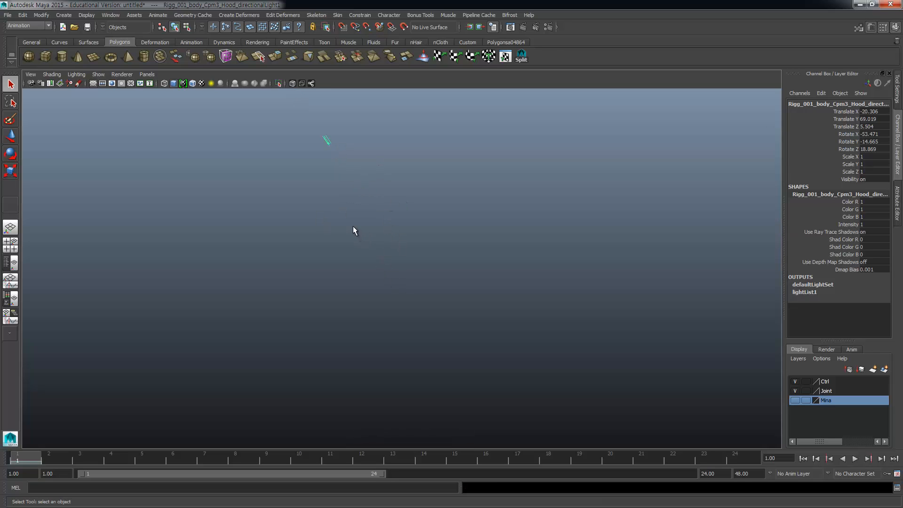
right_click(835, 401)
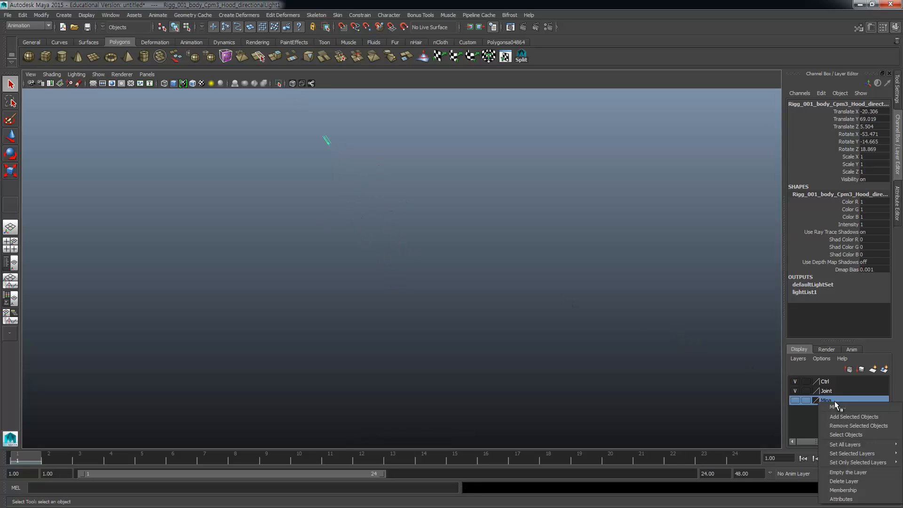
click(857, 416)
click(795, 400)
scroll(461, 241, up, 3)
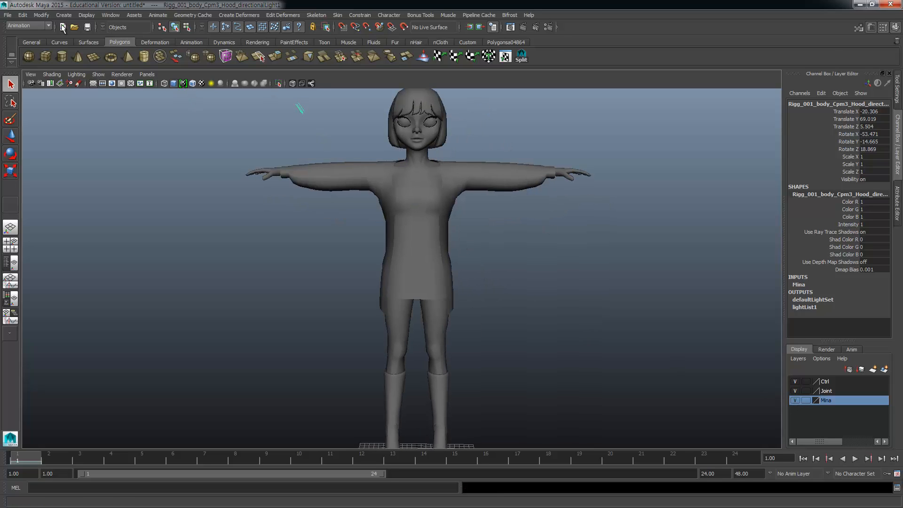
Step: Open the Hypergraph Hierarchy window
click(7, 15)
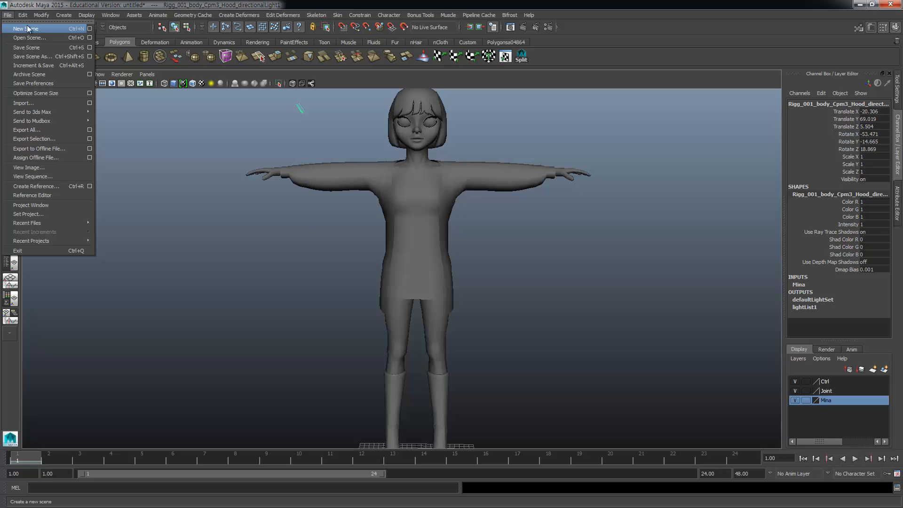
mouse_move(110, 15)
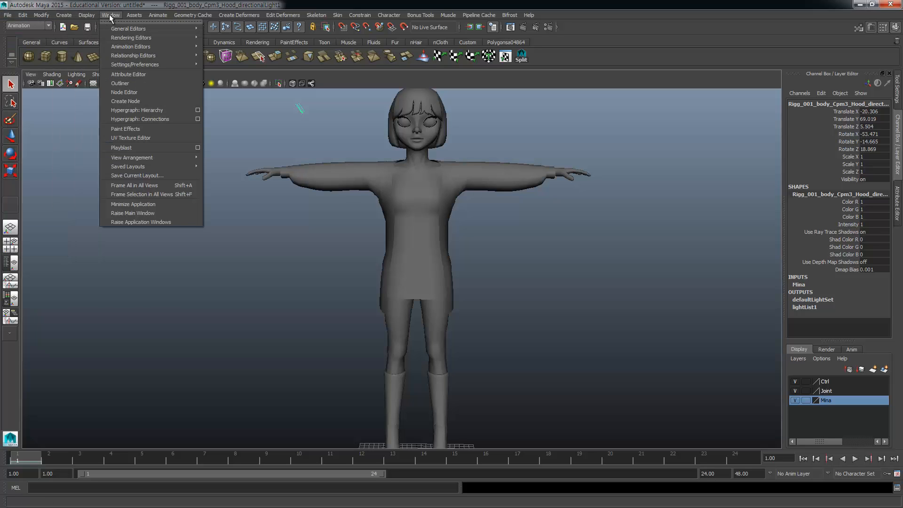
click(134, 109)
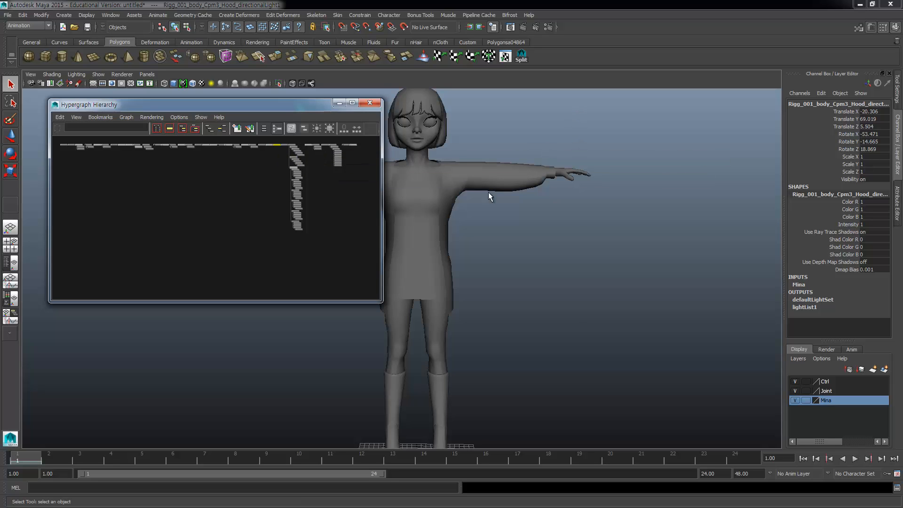
Step: Select all of the character's meshes together and group them under one parent node
drag(579, 299, 331, 429)
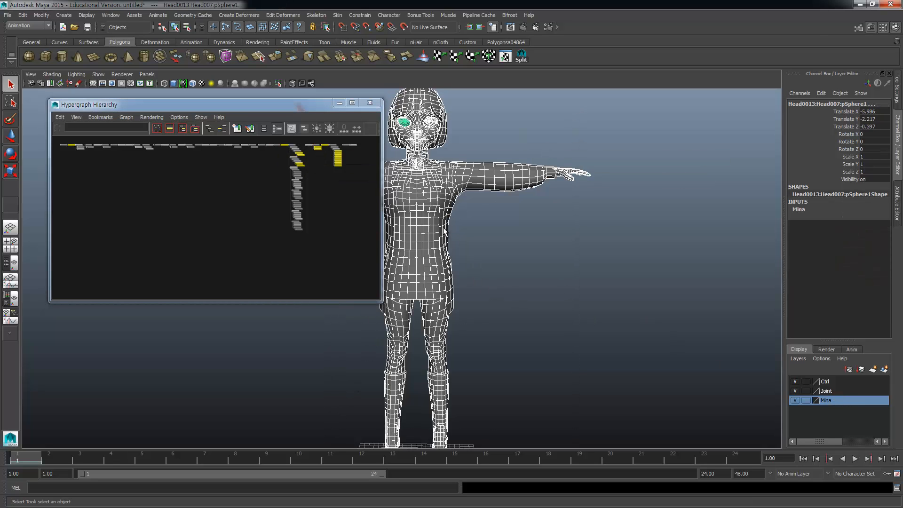
alt+drag(444, 232, 556, 258)
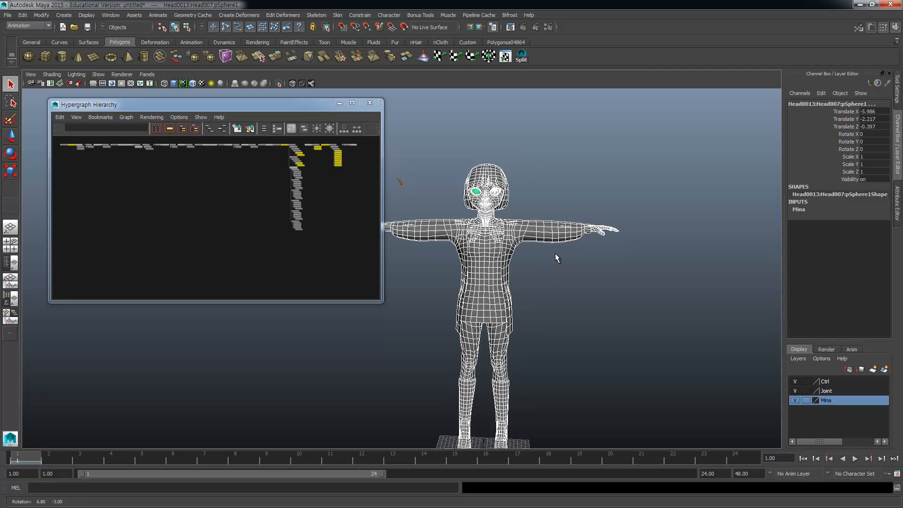
drag(631, 271, 429, 437)
alt+middle_drag(304, 188, 263, 214)
click(60, 117)
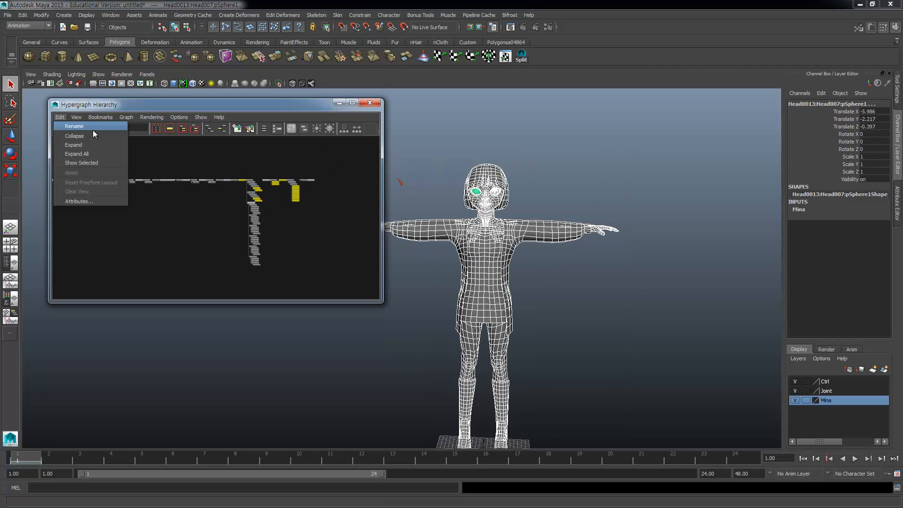
click(23, 14)
click(22, 15)
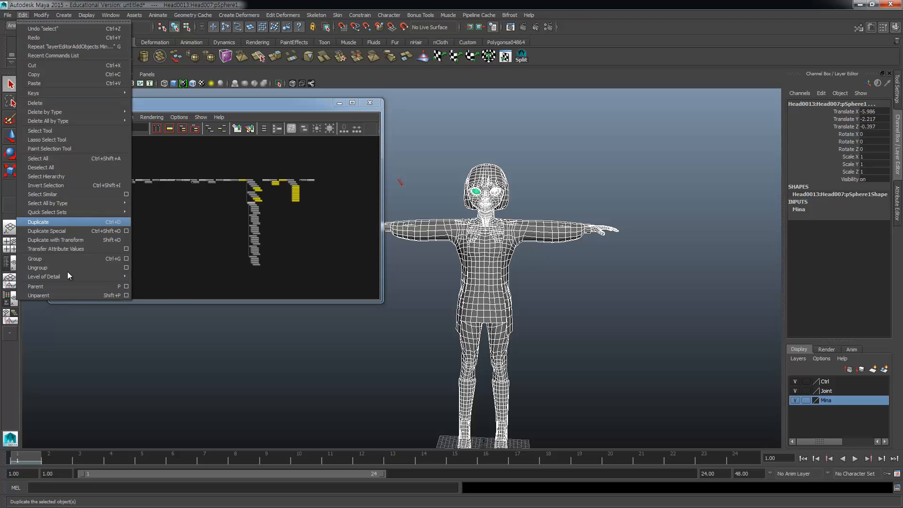
click(64, 259)
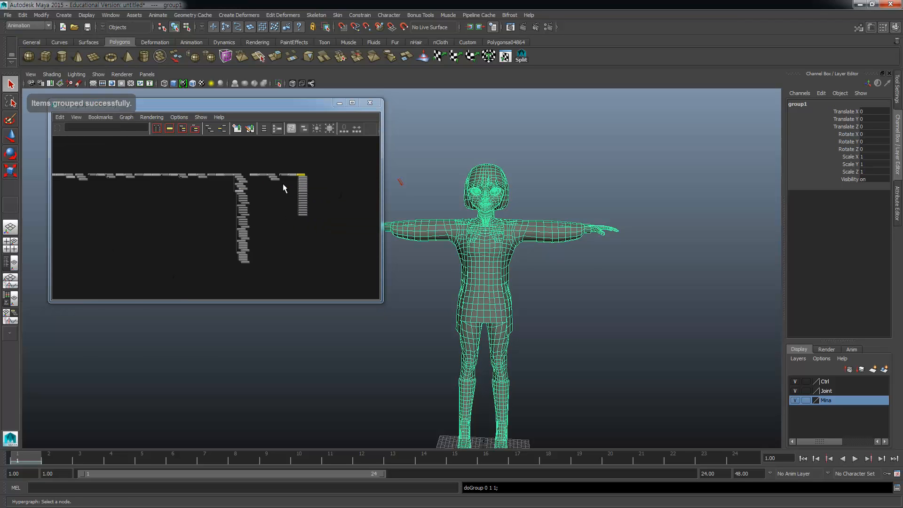
Step: Delete the leftover top-level nodes outside group1 and frame the remaining hierarchy
scroll(207, 162, up, 2)
alt+middle_drag(208, 162, 342, 190)
scroll(253, 211, down, 1)
scroll(343, 189, down, 2)
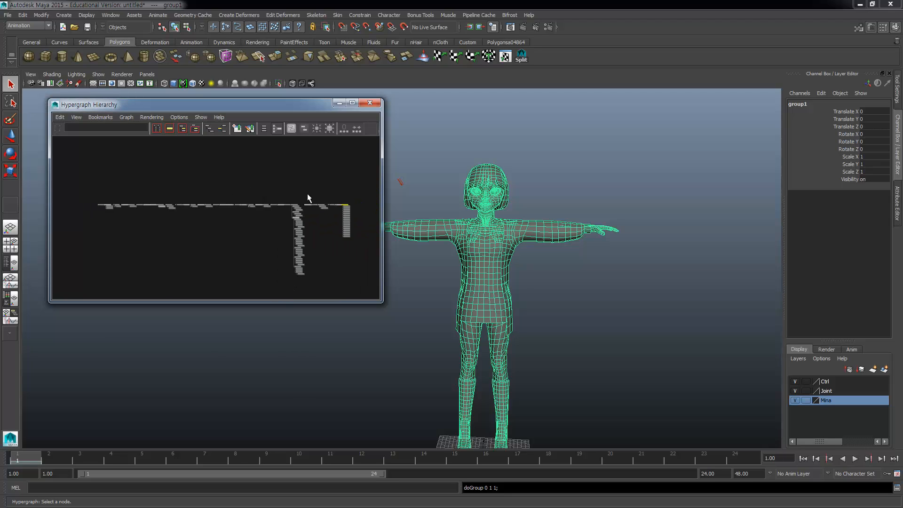
drag(323, 191, 77, 209)
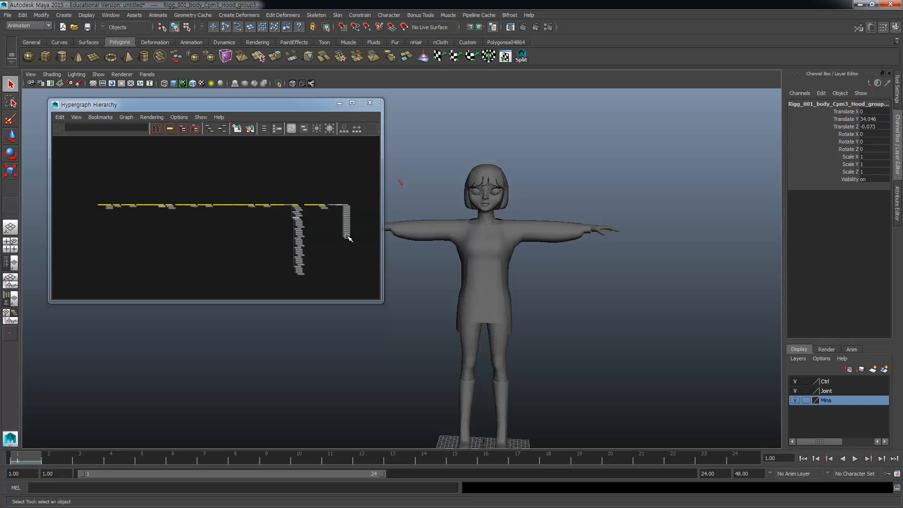
key(Delete)
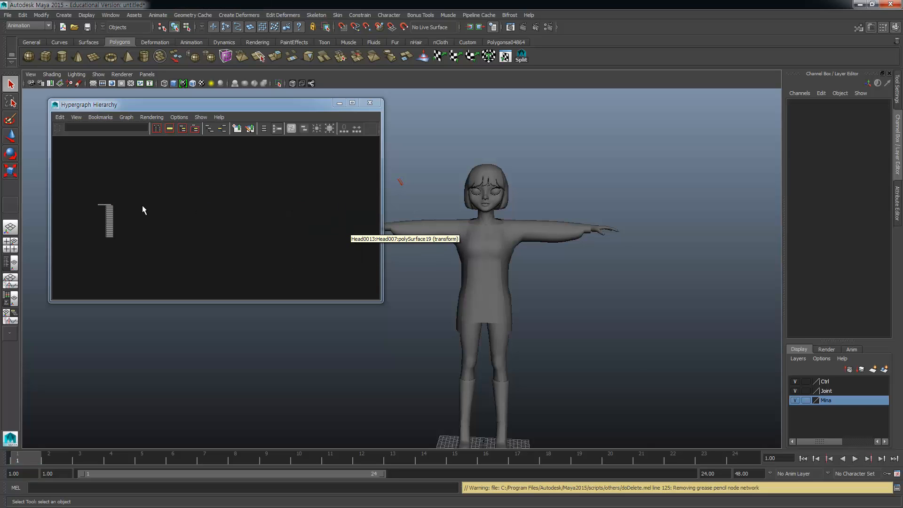
key(a)
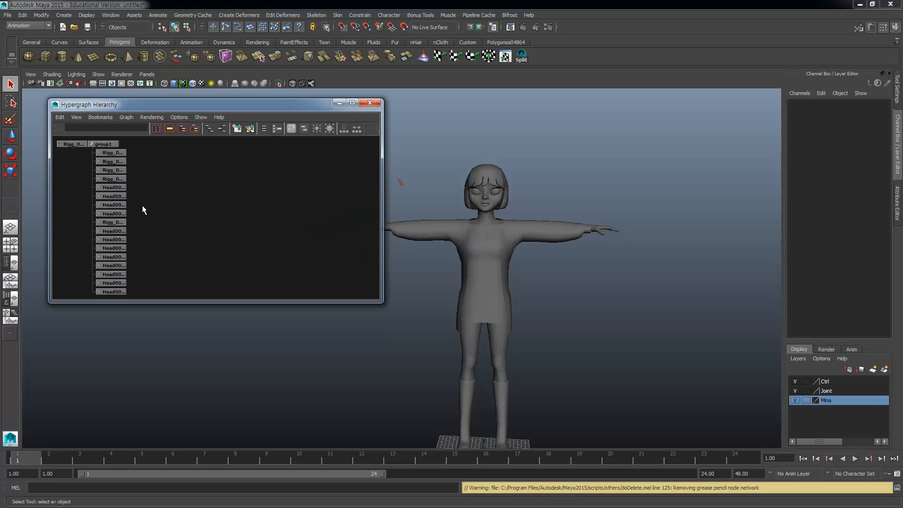
Step: Examine which body and eye meshes the nodes under group1 belong to by selecting them individually
click(113, 161)
click(113, 205)
click(121, 273)
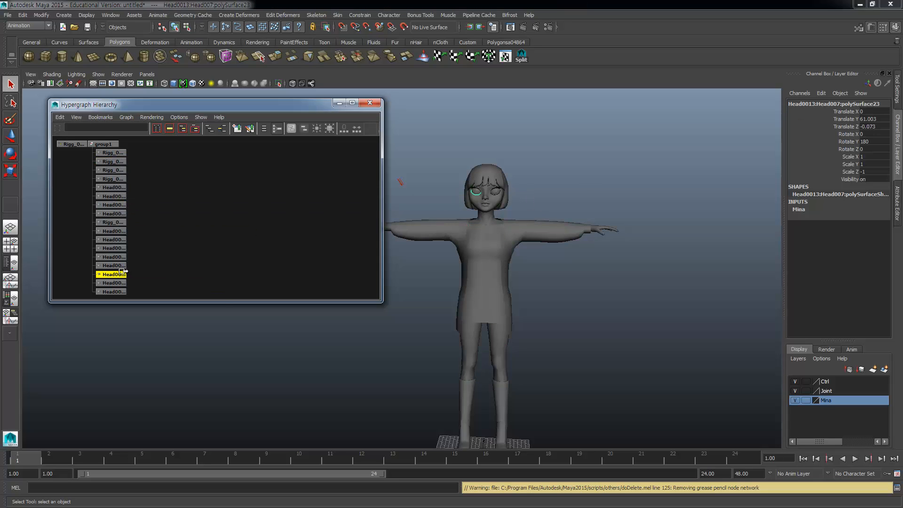
click(118, 283)
click(118, 292)
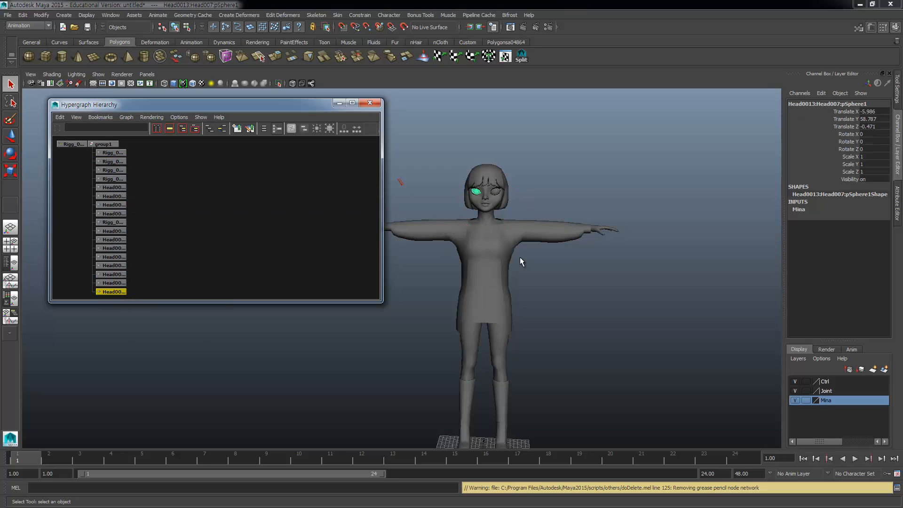
alt+middle_drag(520, 257, 425, 271)
scroll(521, 275, up, 5)
scroll(521, 276, up, 2)
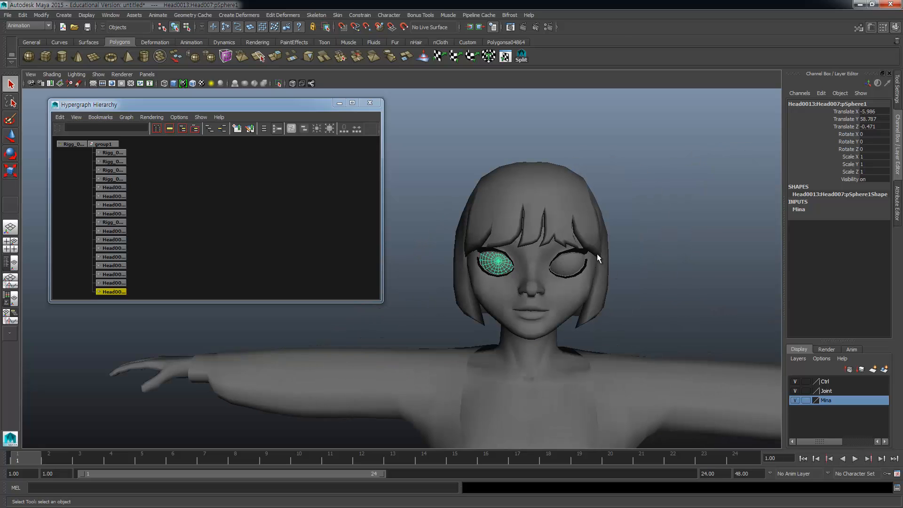
click(566, 267)
click(497, 266)
Step: Combine the upper eyelash meshes of both eyes into one polygon mesh
click(585, 248)
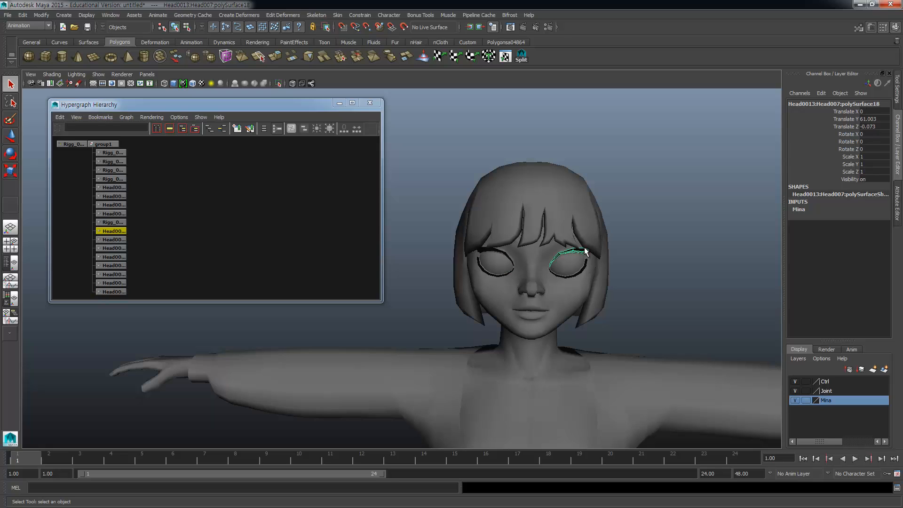
shift+click(502, 250)
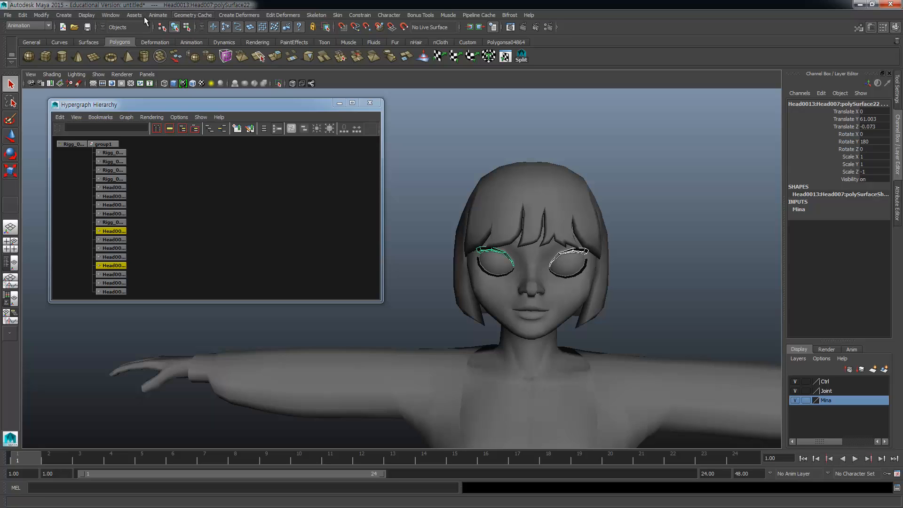
key(F3)
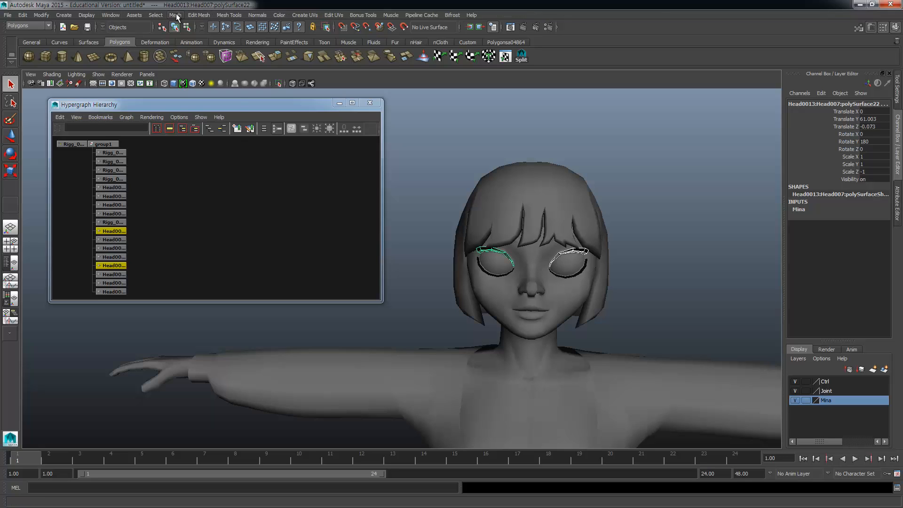
click(177, 17)
click(192, 39)
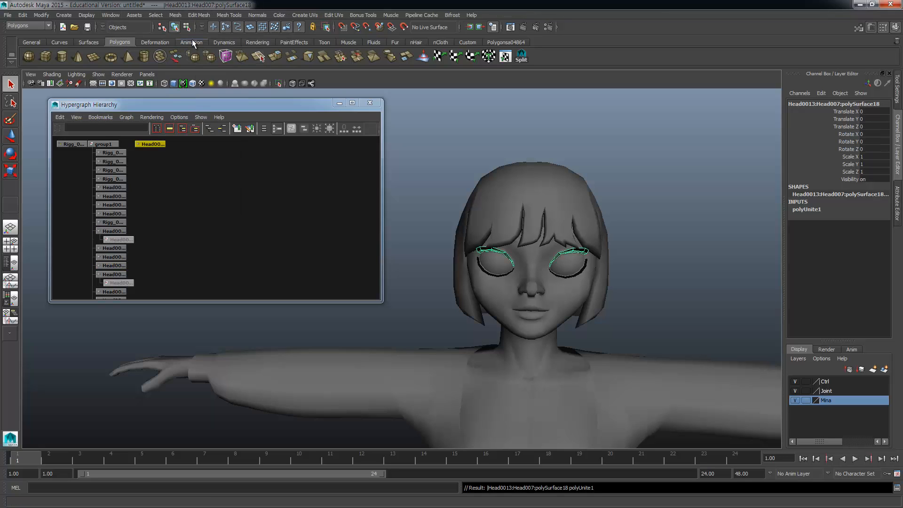
Step: Combine the lower eyelash meshes of both eyes into one polygon mesh
click(568, 277)
shift+click(483, 270)
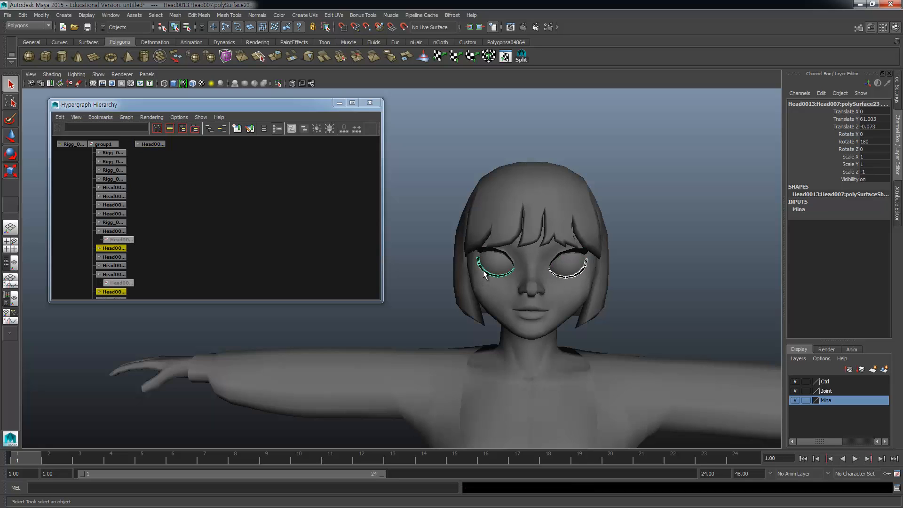
key(g)
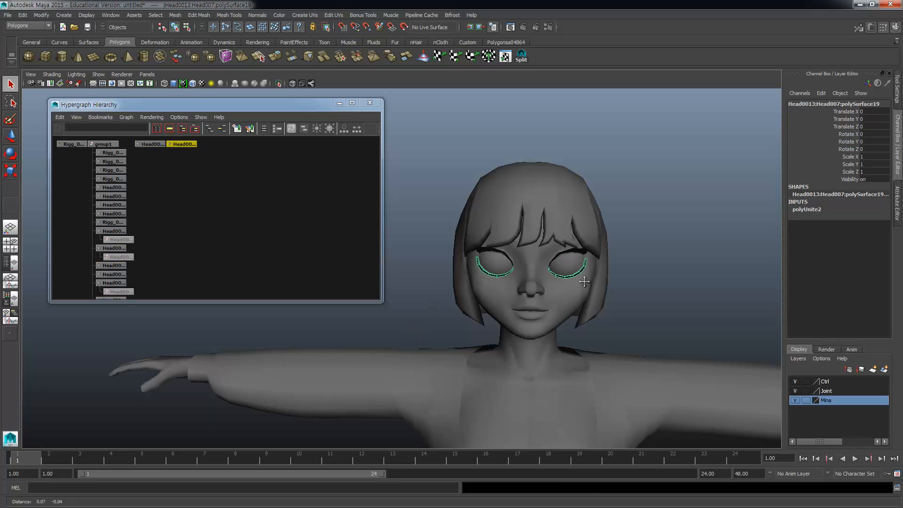
Step: Combine the two boot meshes into a single polygon mesh
alt+middle_drag(583, 276, 577, 119)
alt+middle_drag(536, 424, 570, 315)
click(568, 310)
shift+click(451, 294)
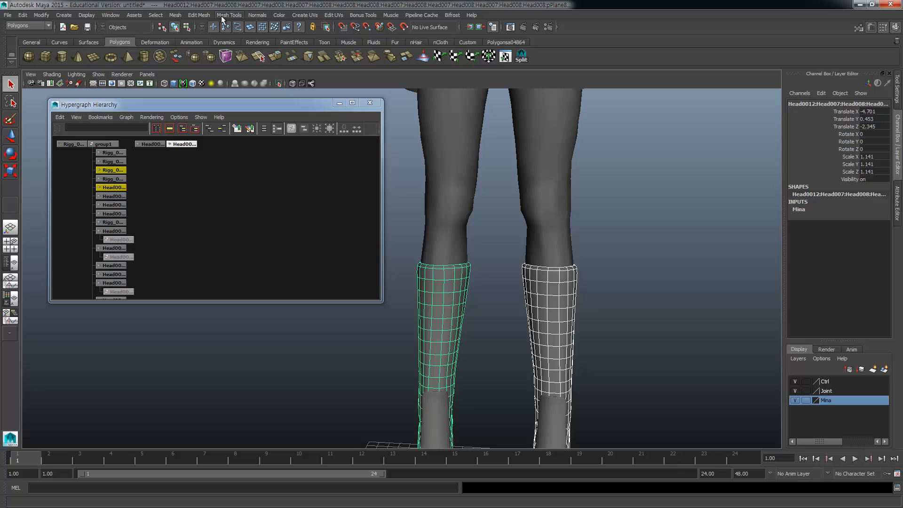
click(175, 15)
click(185, 44)
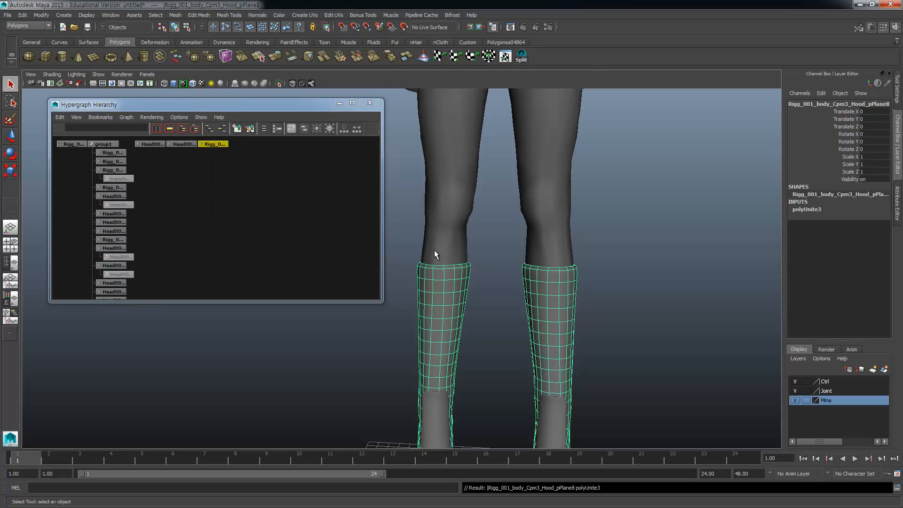
Step: Combine the front ankle panels of both boots into one polygon mesh
alt+middle_drag(541, 329, 566, 250)
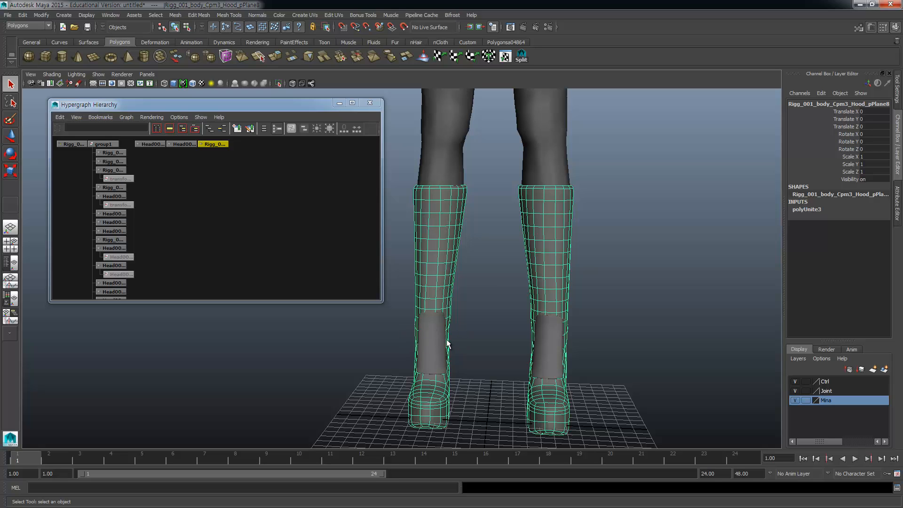
click(552, 338)
shift+click(432, 347)
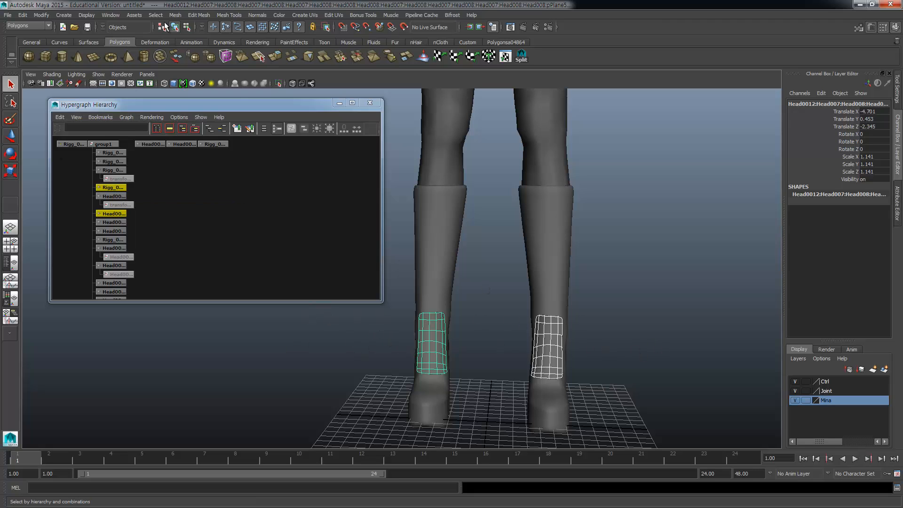
click(176, 15)
click(191, 43)
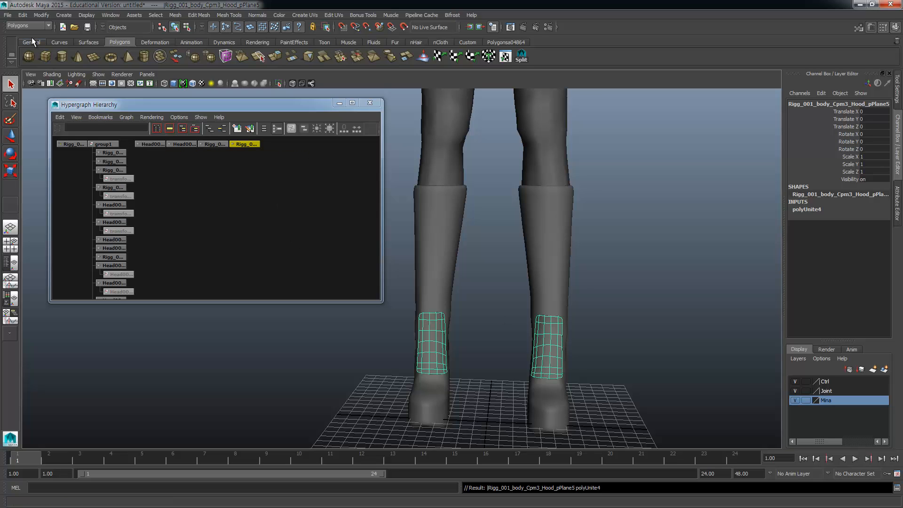
Step: Delete all construction history in the scene
click(22, 15)
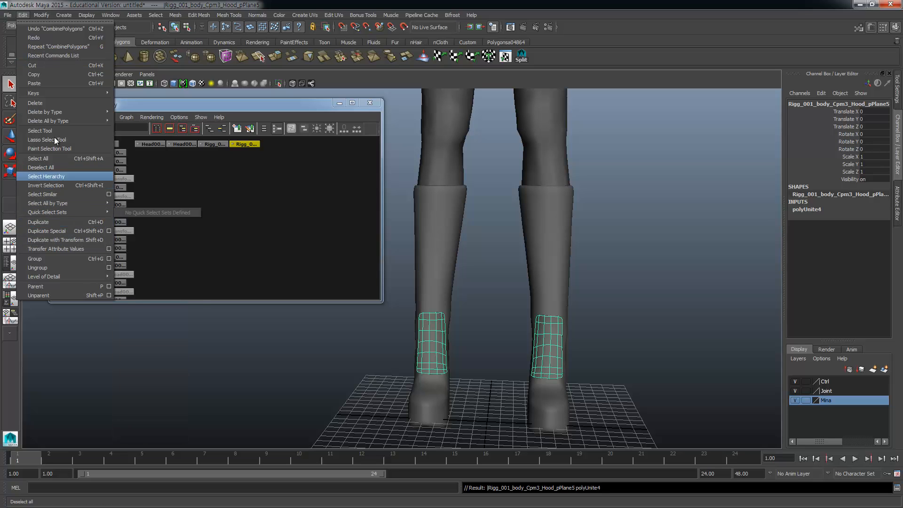
mouse_move(55, 120)
click(153, 127)
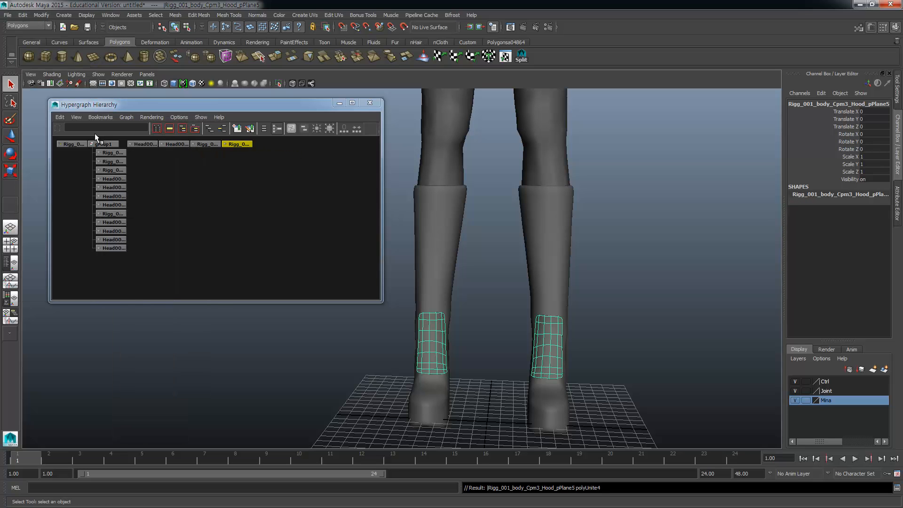
Step: Parent the four combined eyelash and boot meshes under group1 and select the group's other meshes
shift+drag(244, 173, 154, 144)
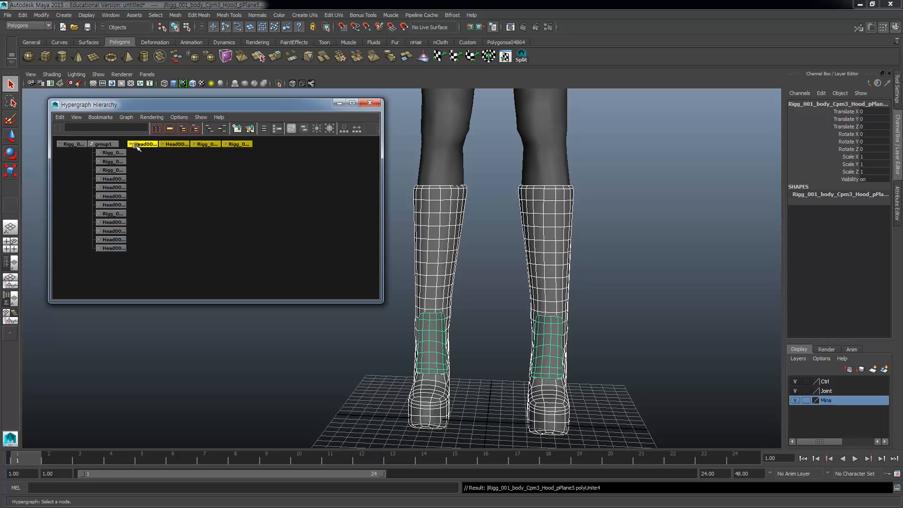
middle_drag(136, 166, 106, 144)
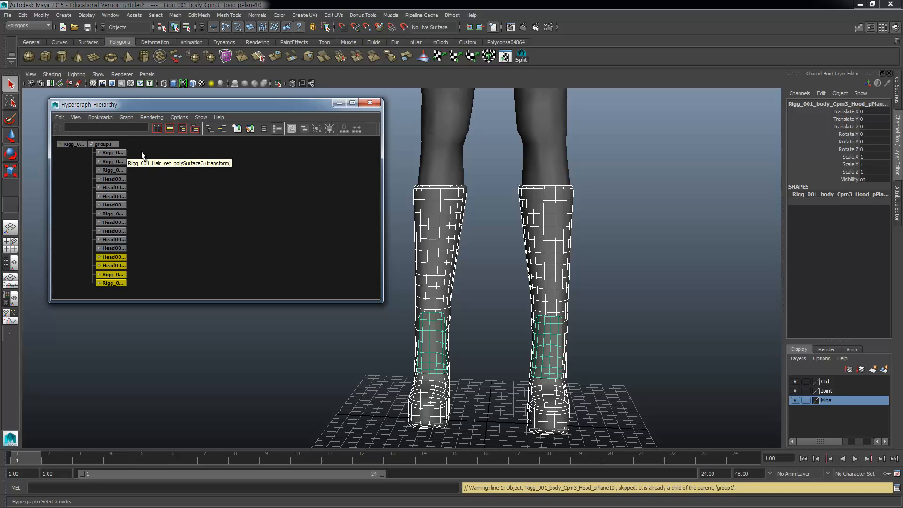
drag(142, 151, 111, 245)
scroll(455, 194, down, 5)
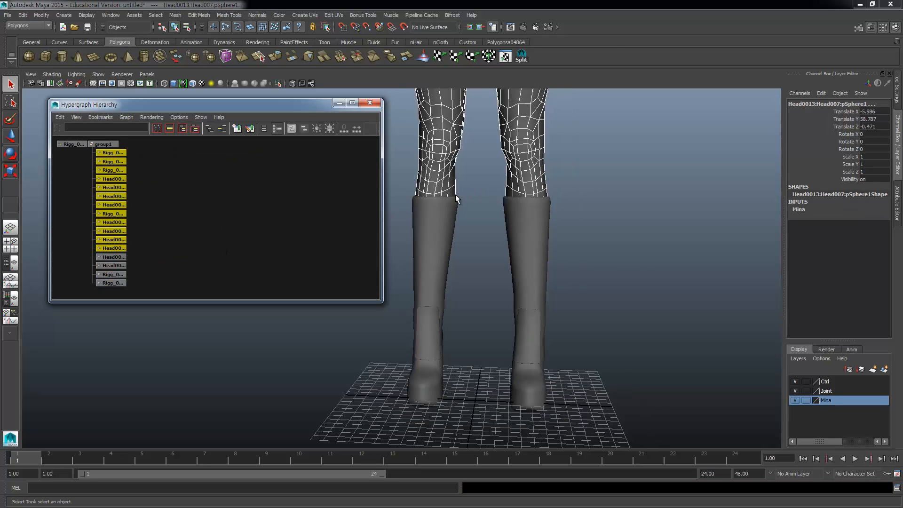
Step: Check group1's meshes in wireframe display and delete the empty Rigg_001_body_Cpm3_Hood_pPlane5 node
alt+middle_drag(528, 221, 597, 372)
scroll(502, 230, down, 2)
alt+middle_drag(501, 227, 487, 294)
click(515, 112)
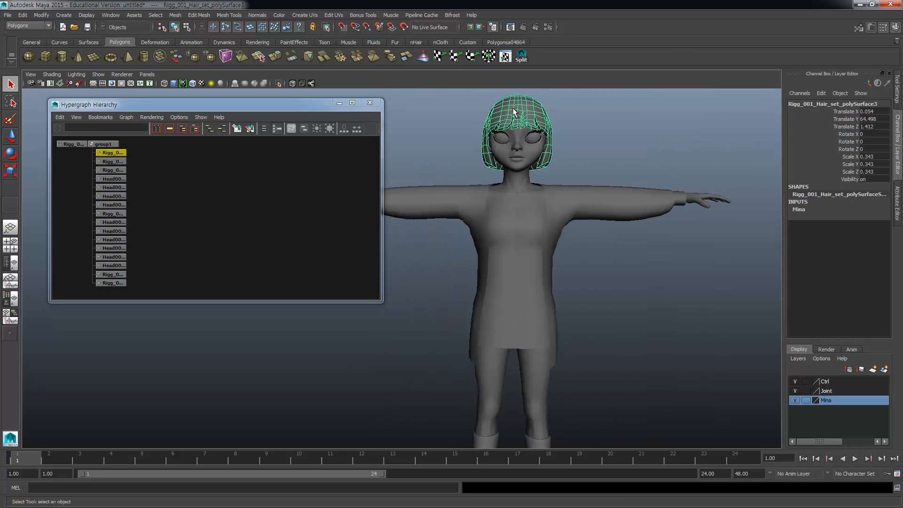
shift+click(530, 150)
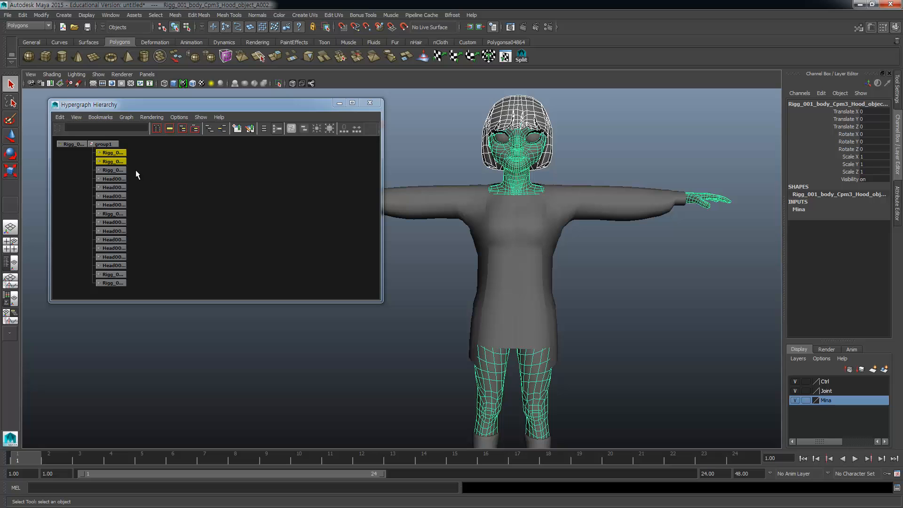
click(119, 170)
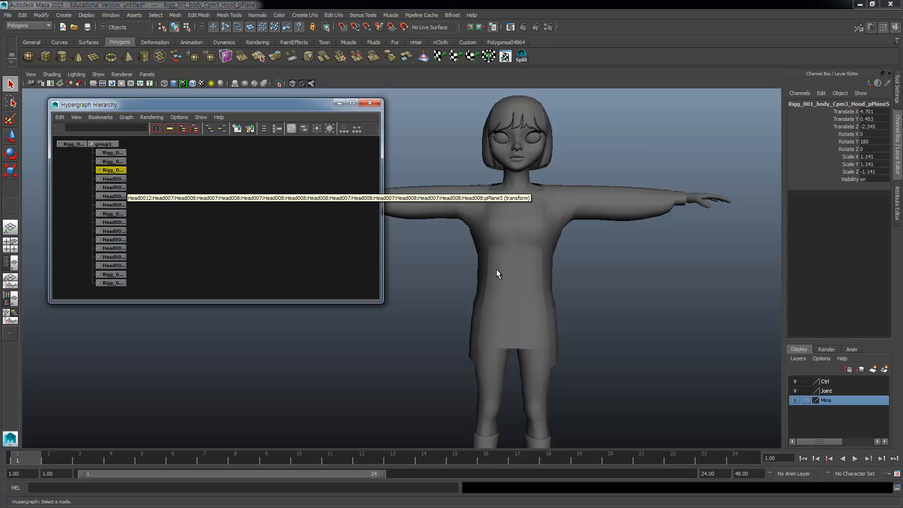
scroll(495, 269, down, 3)
alt+middle_drag(452, 312, 504, 284)
scroll(535, 278, up, 2)
scroll(598, 277, down, 1)
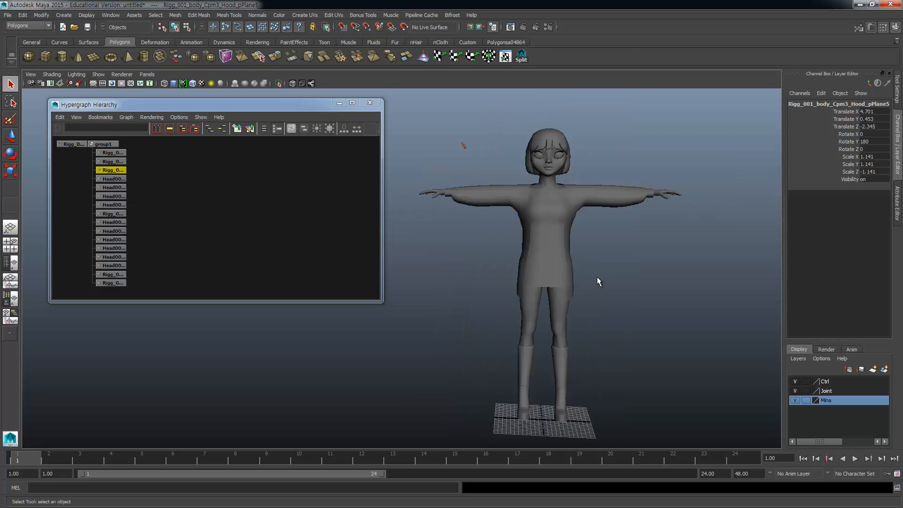
scroll(575, 273, down, 2)
key(4)
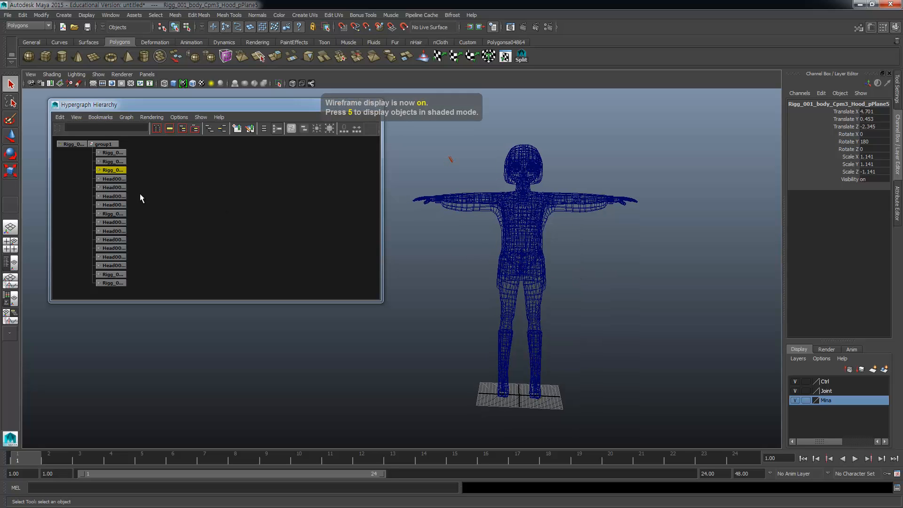
key(Delete)
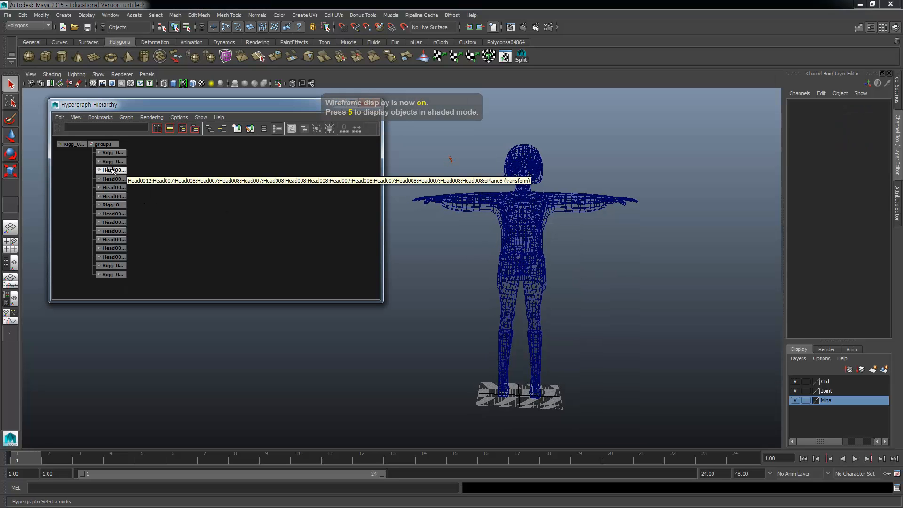
Step: Delete the two empty Head plane nodes directly below the body mesh in group1
click(115, 170)
key(Delete)
click(112, 170)
key(Delete)
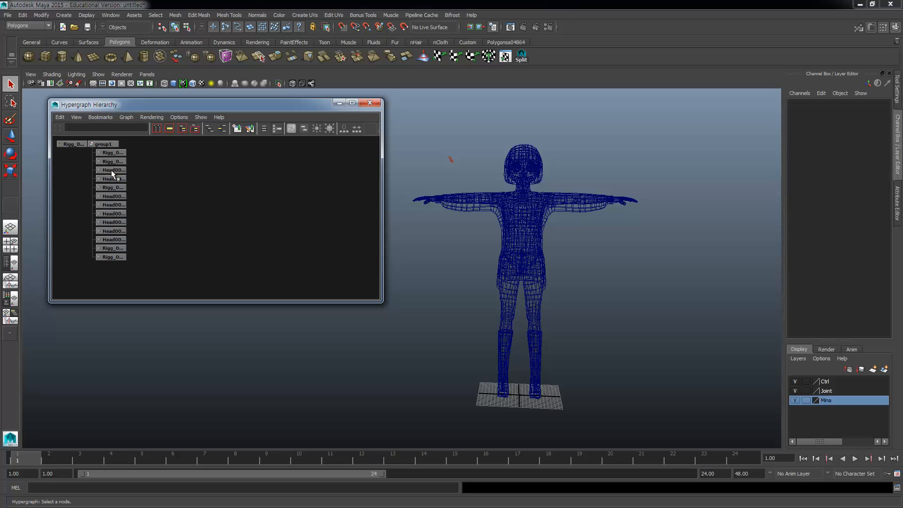
Step: Combine the two eyebrow meshes, polySurface20 and polySurface1, into a single polygon mesh
click(111, 170)
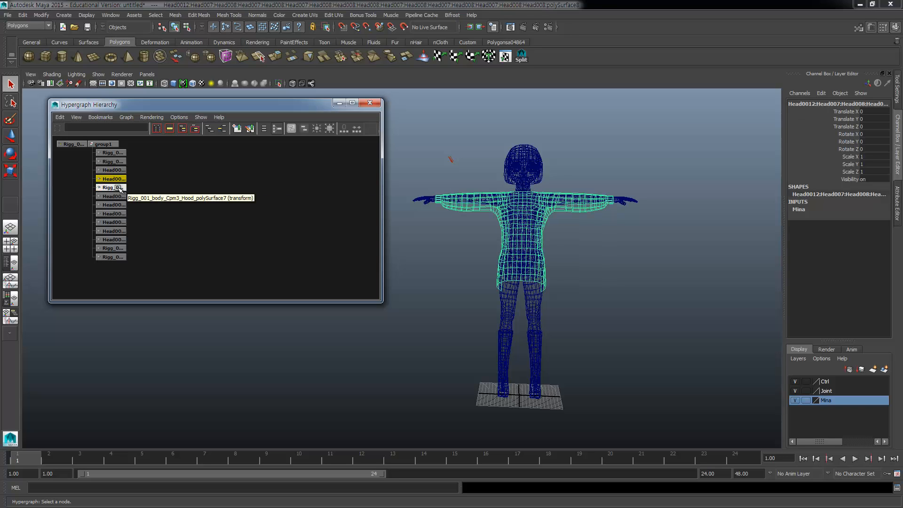
click(120, 187)
click(120, 196)
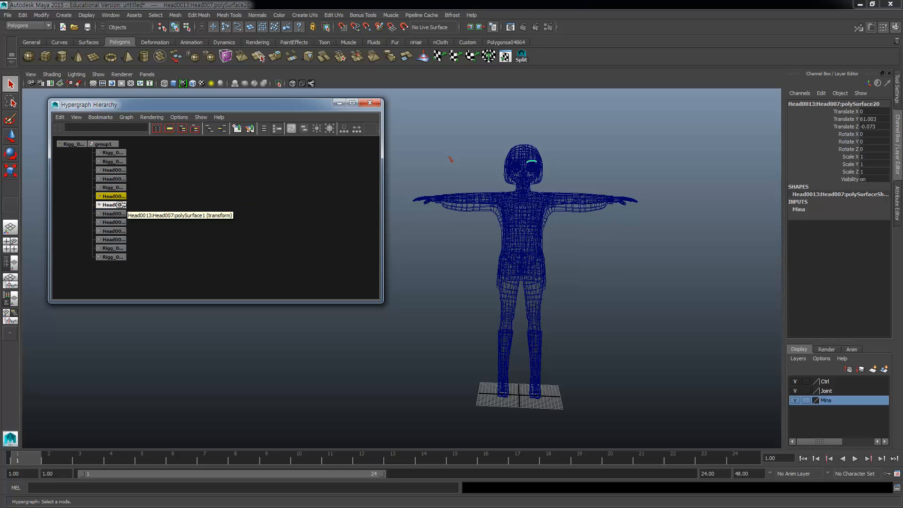
click(120, 205)
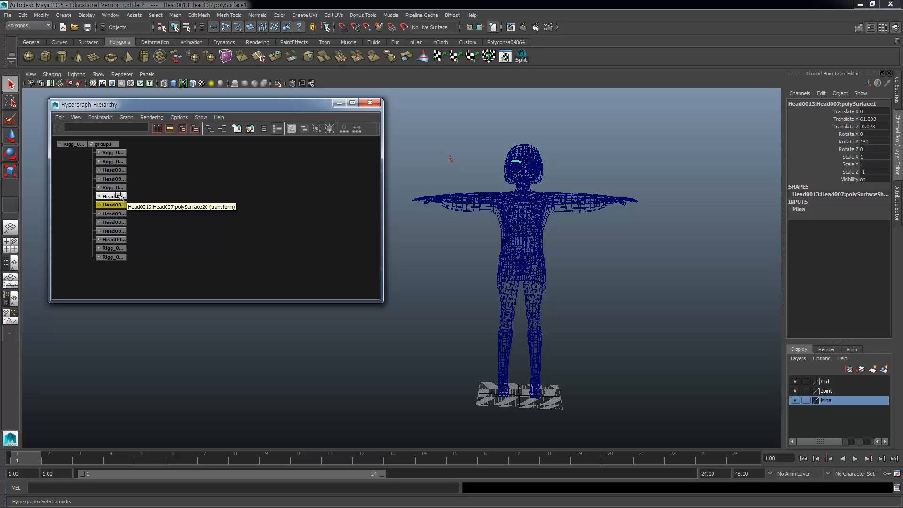
click(120, 195)
shift+click(122, 205)
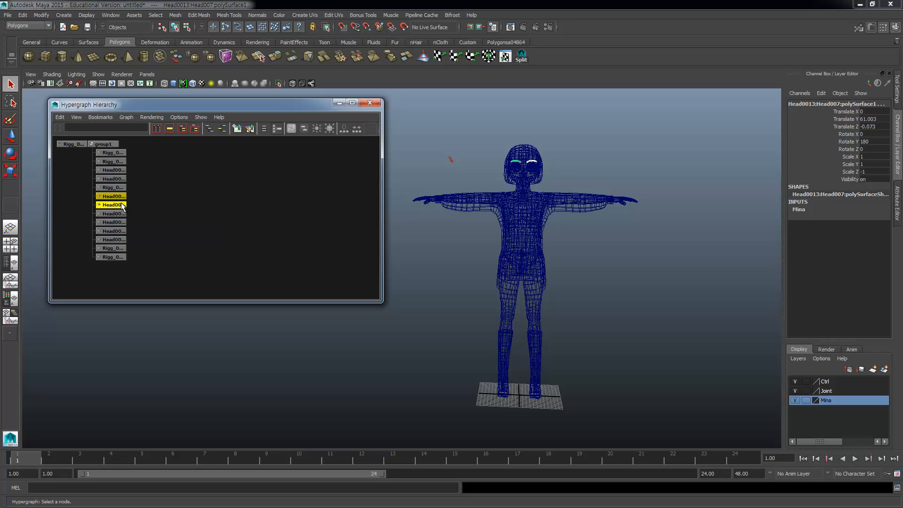
click(175, 15)
mouse_move(193, 35)
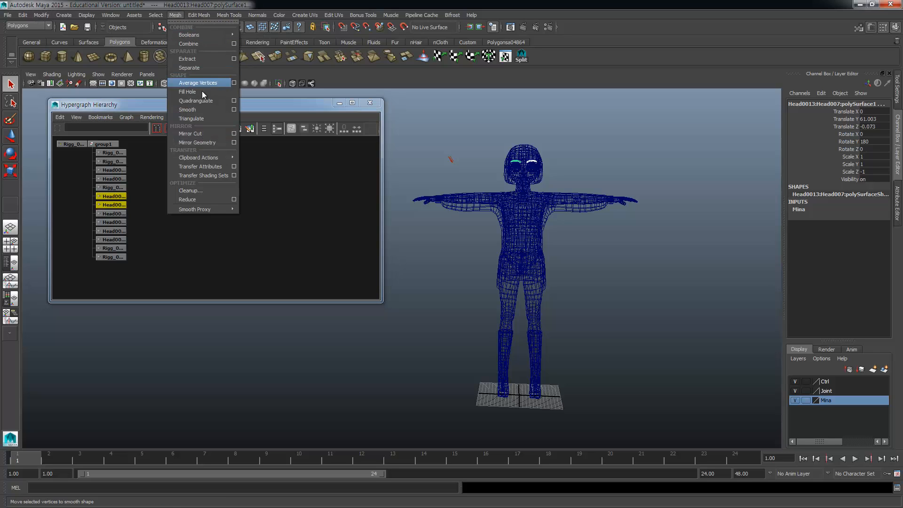
click(208, 43)
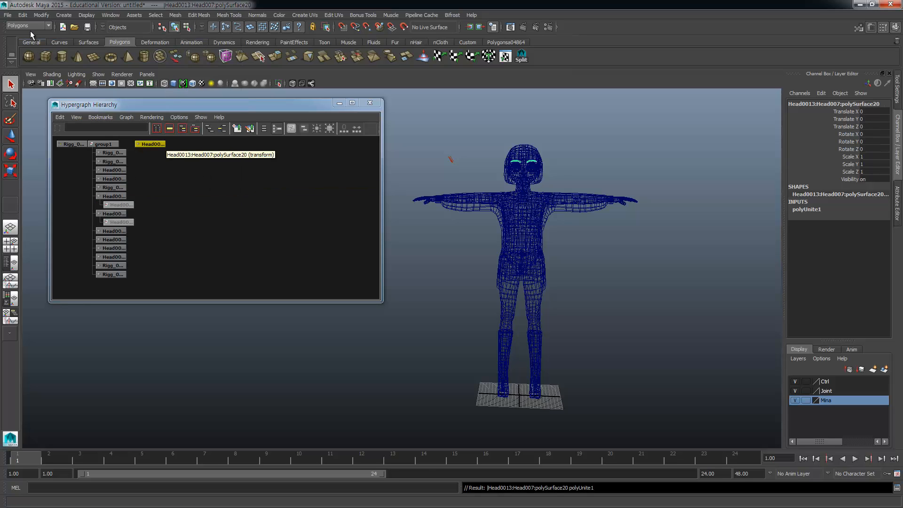
Step: Delete the combined eyebrow mesh's construction history and parent the mesh under group1
click(22, 14)
mouse_move(69, 115)
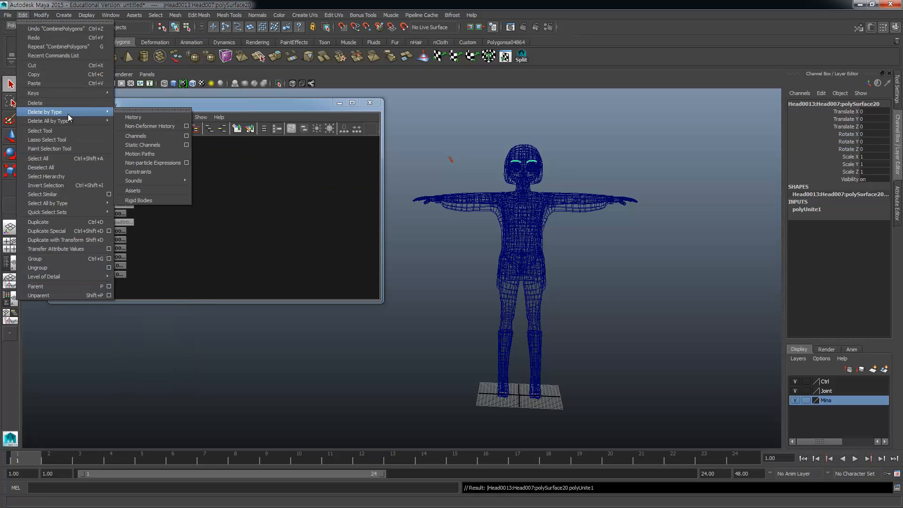
click(123, 124)
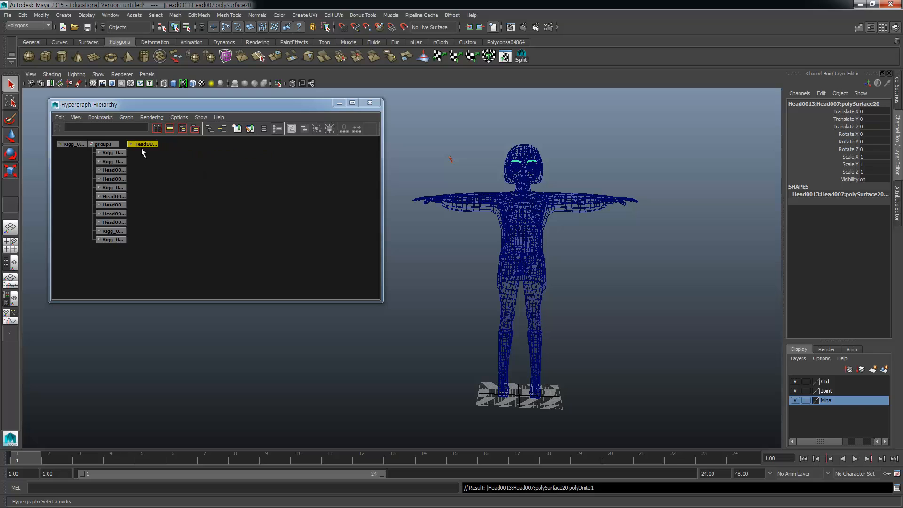
middle_drag(142, 146, 103, 144)
Step: Examine group1's lower nodes one by one to identify which mesh each represents, from the eyes to the boots and eyebrows
click(116, 188)
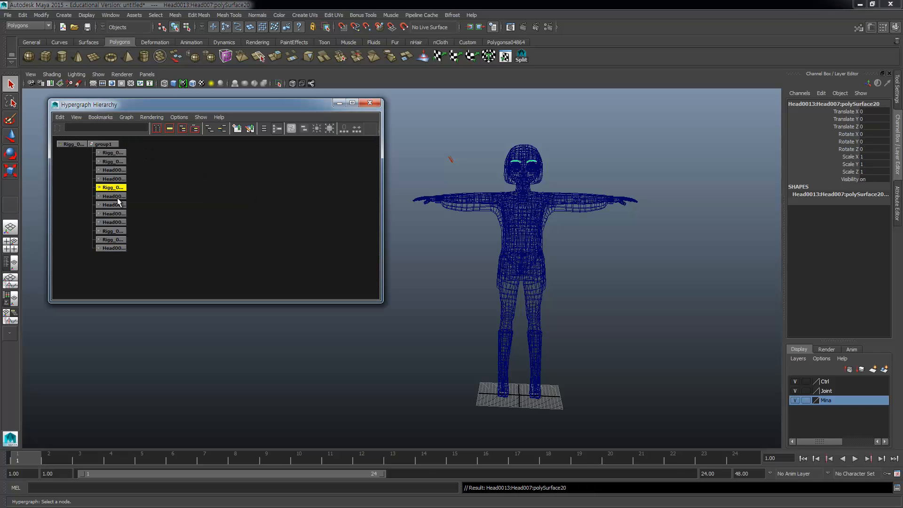
click(118, 201)
click(115, 195)
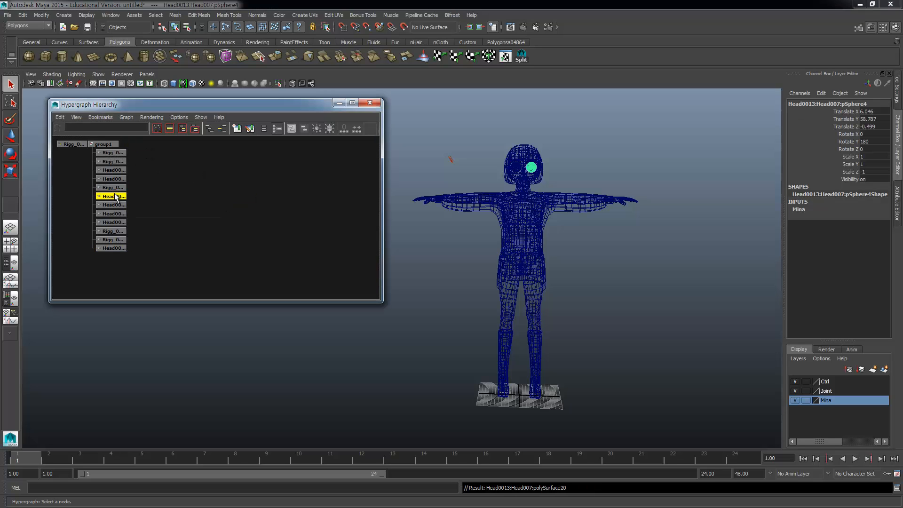
click(115, 214)
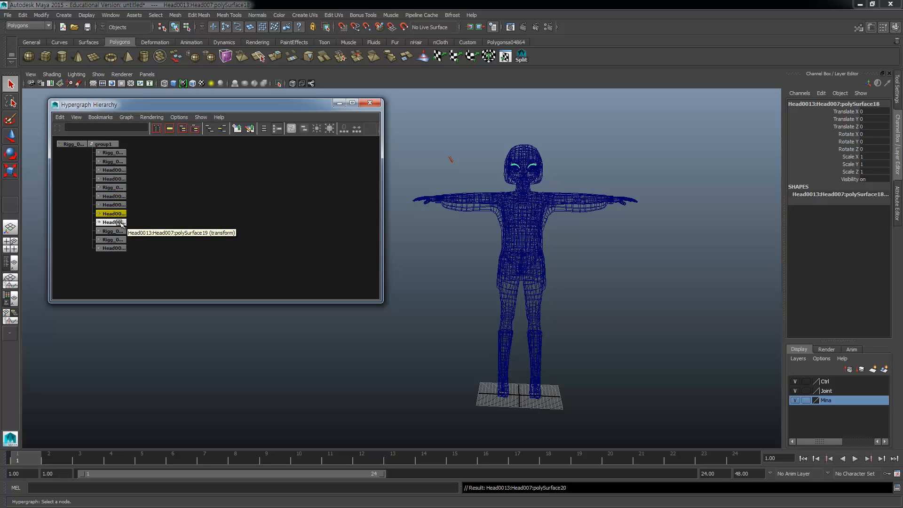
click(120, 223)
click(117, 232)
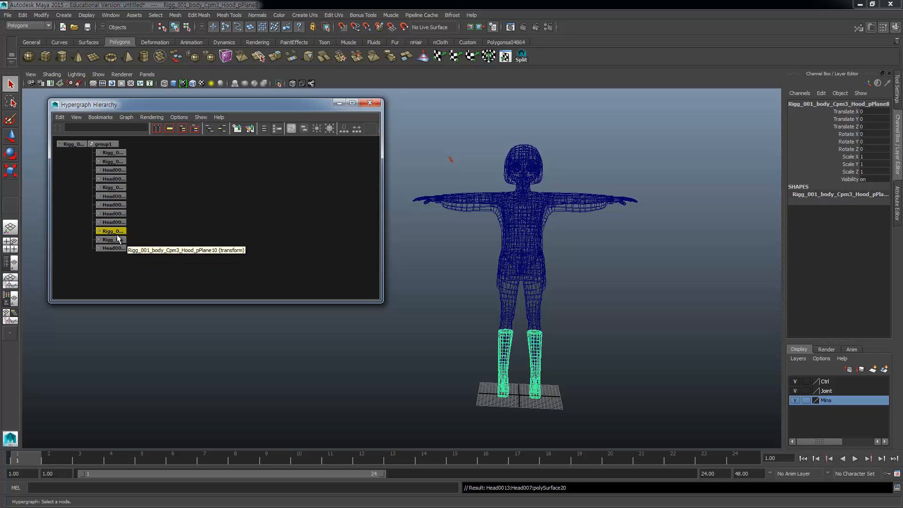
click(117, 239)
click(120, 250)
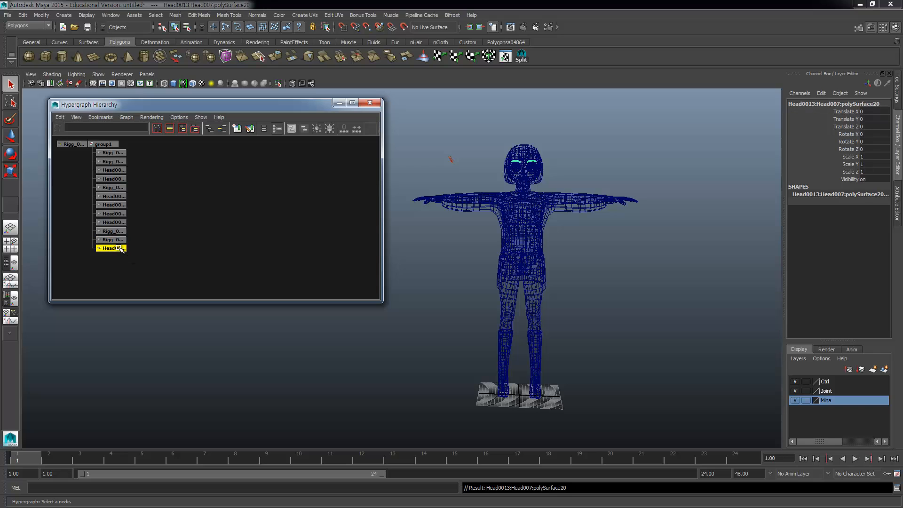
Step: Rename group1 as Mina_G
click(104, 144)
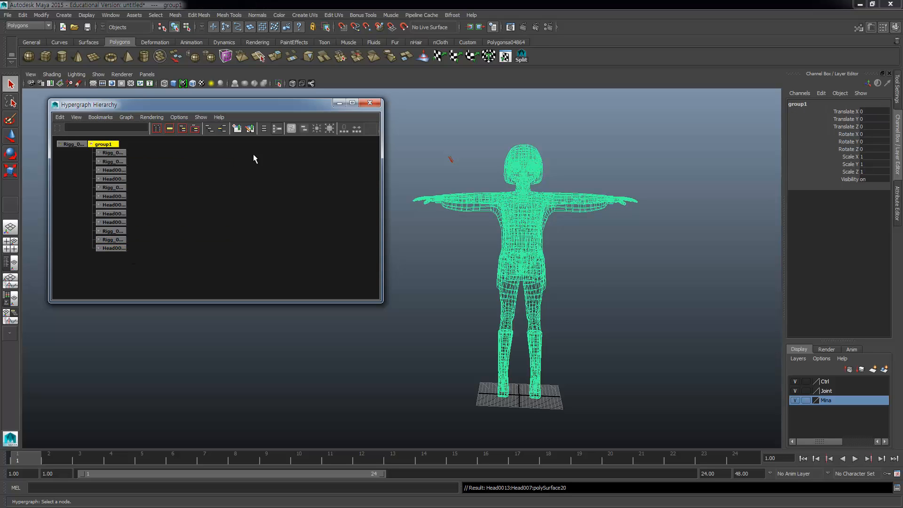
double_click(811, 104)
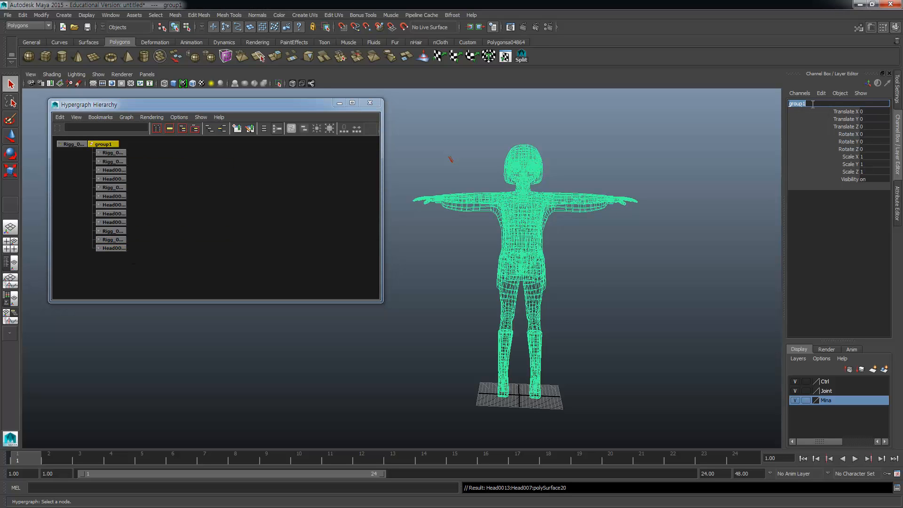
text(Mina_G)
key(Return)
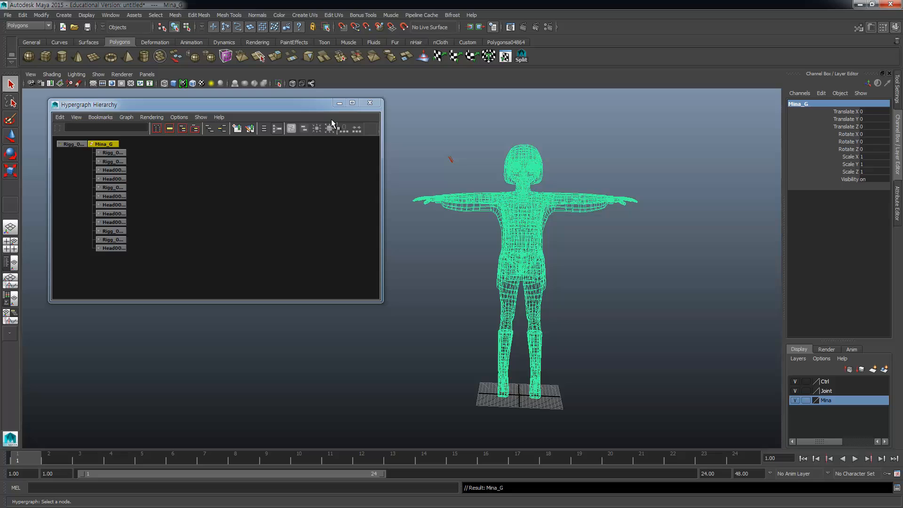
Step: Rename the hair mesh in Mina_G as Hair
click(111, 152)
key(w)
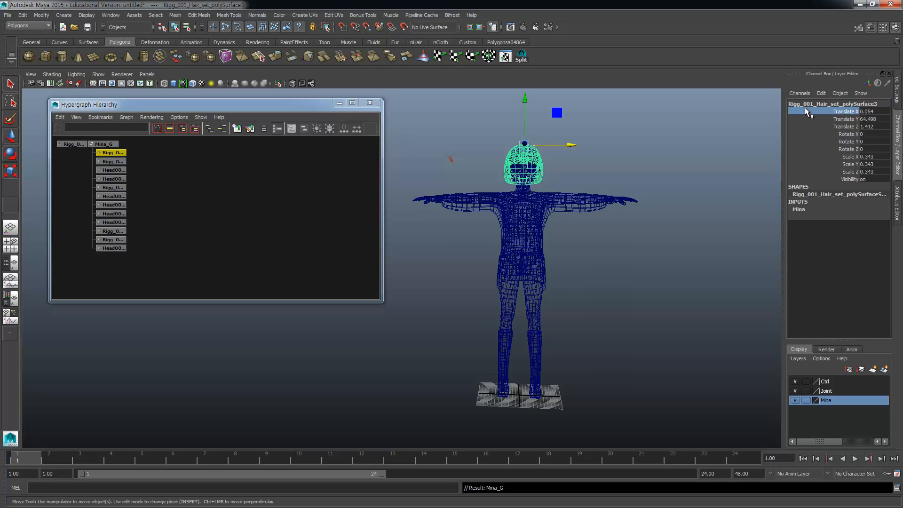
click(824, 103)
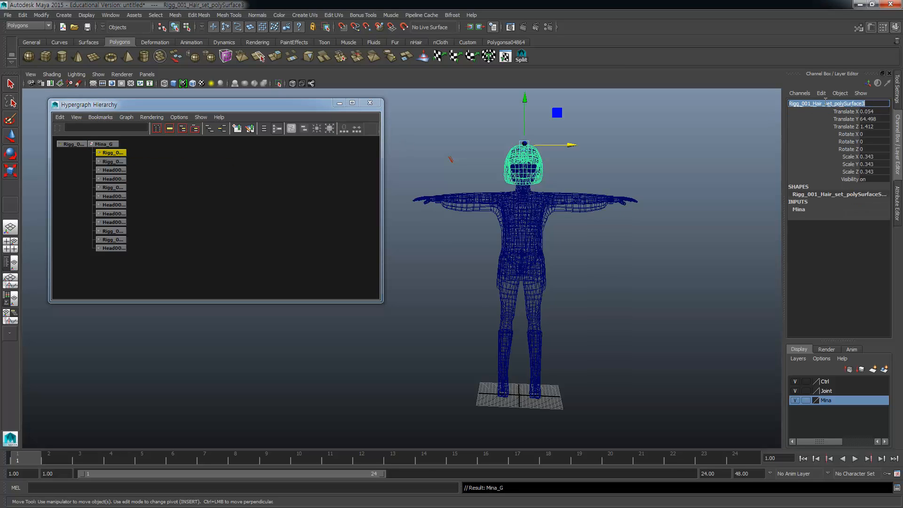
text(Hai)
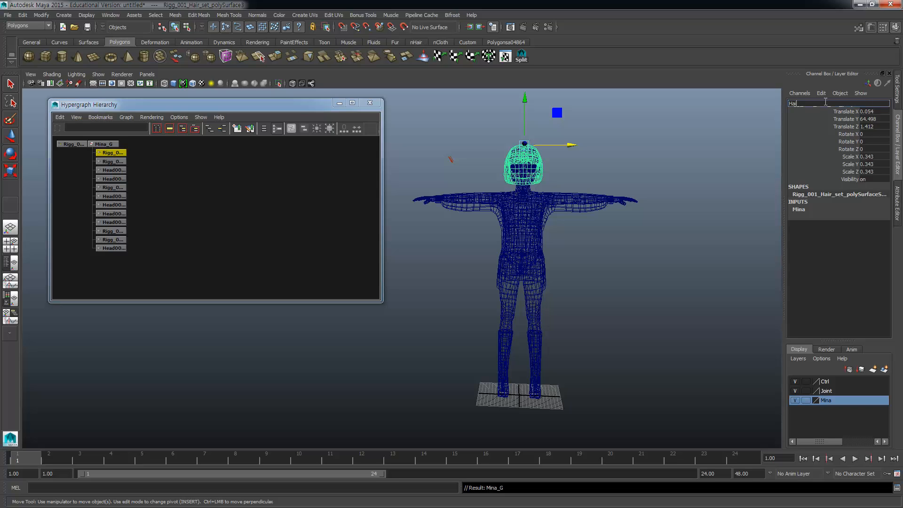
text(r)
key(Return)
key(q)
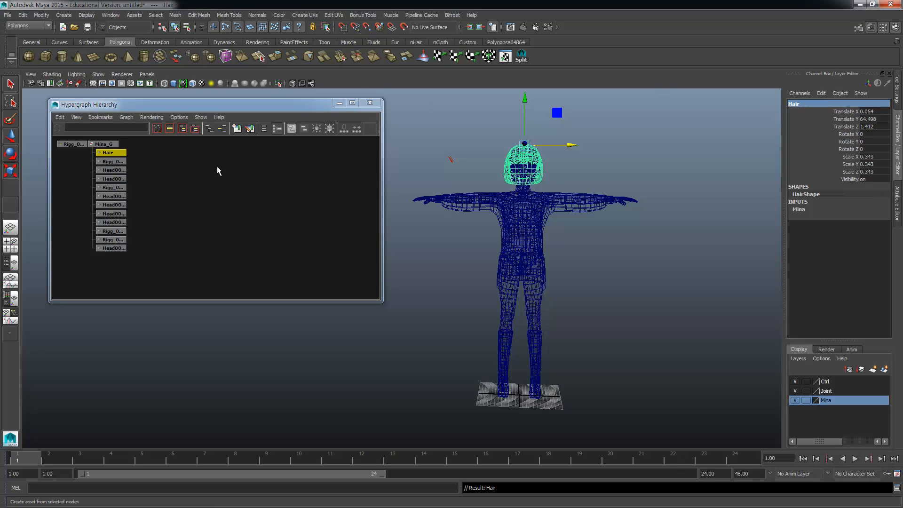
Step: Rename the character's body mesh as FullBody
click(111, 162)
click(825, 104)
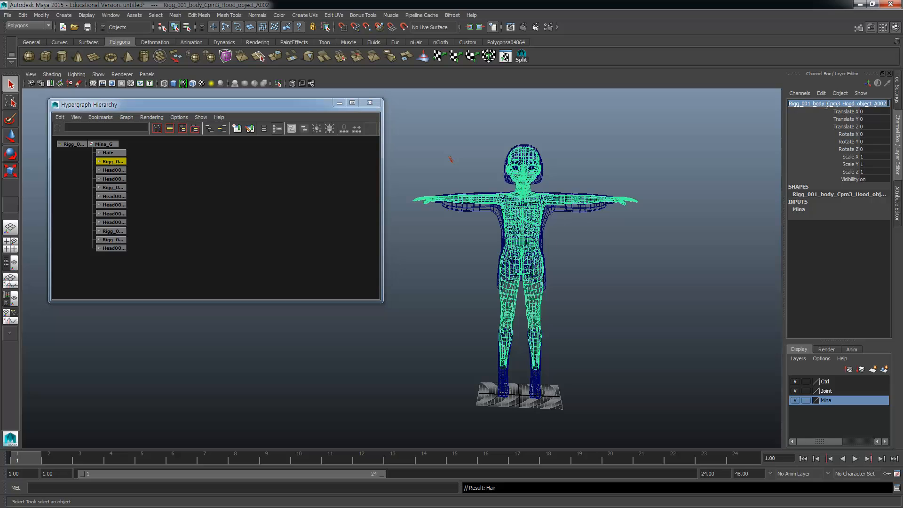
text(F)
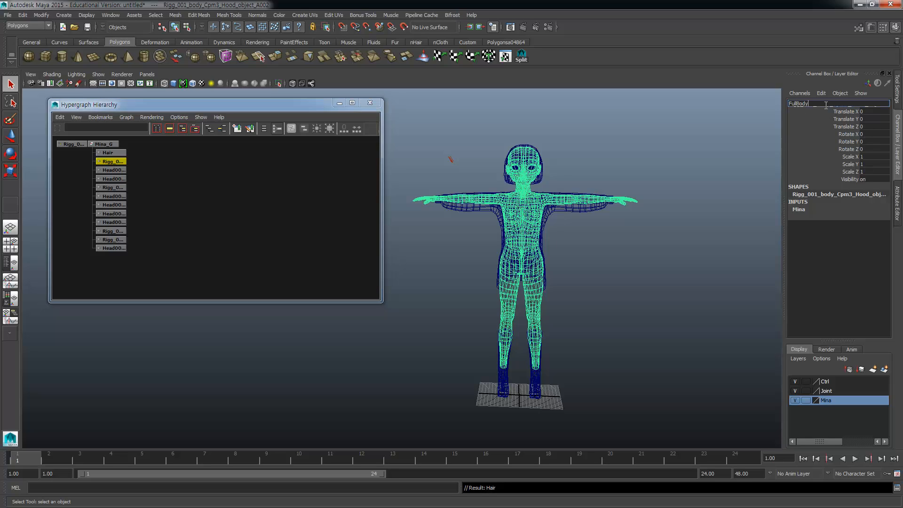
text(ullBody)
key(Return)
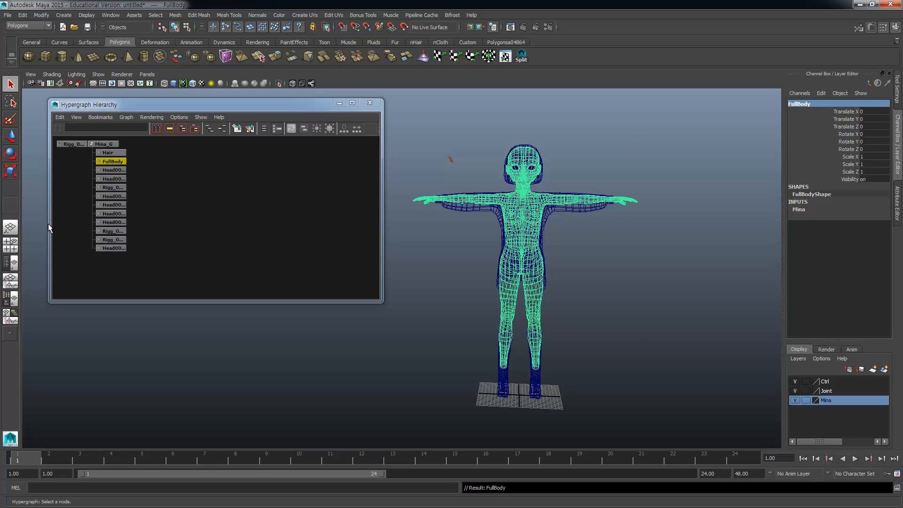
Step: Rename the short-sleeved torso garment mesh as Shirts
click(121, 171)
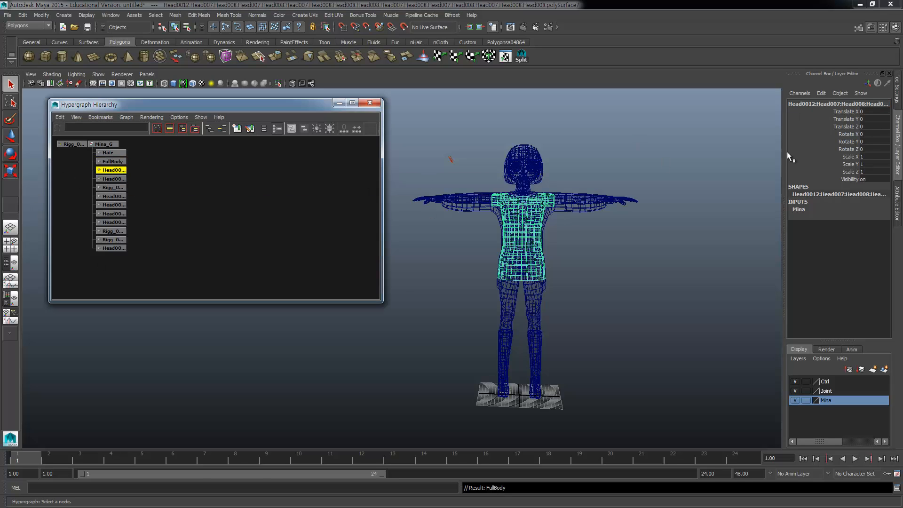
click(820, 103)
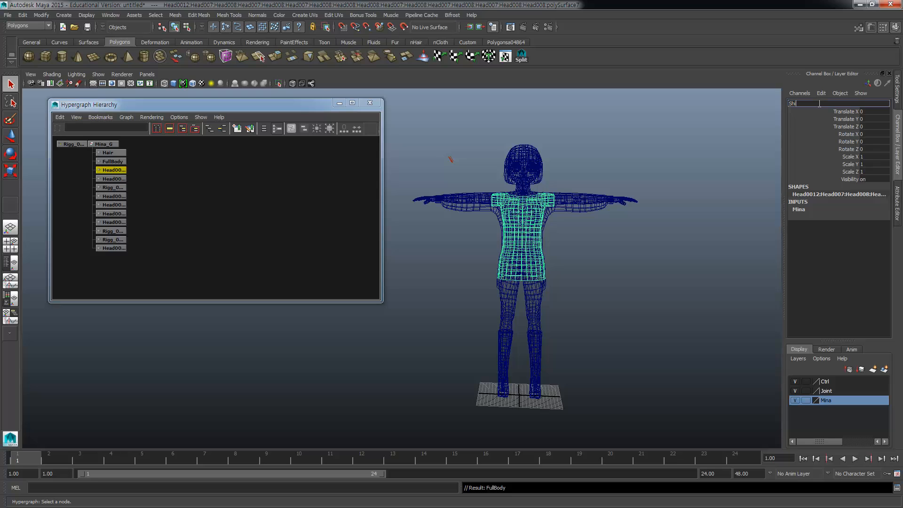
key(Return)
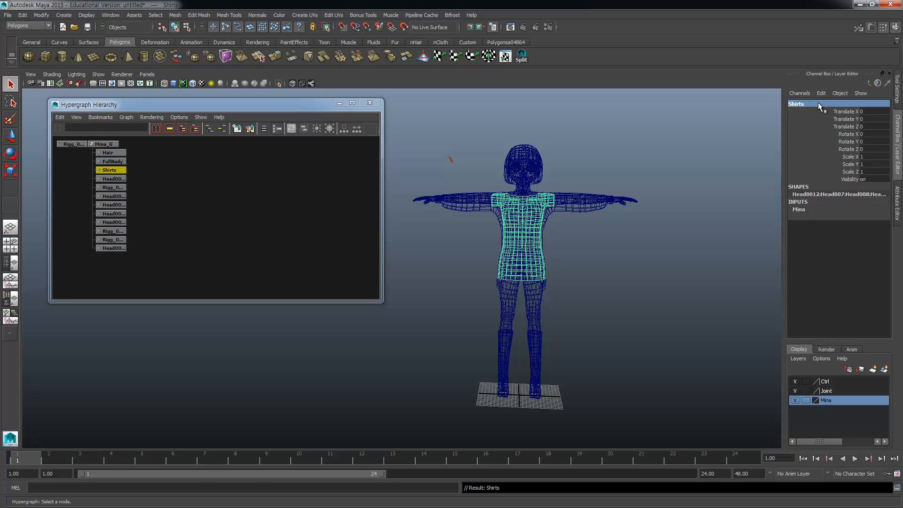
Step: Rename the long-sleeved outer garment mesh in Mina_G as Gurdigan
click(113, 179)
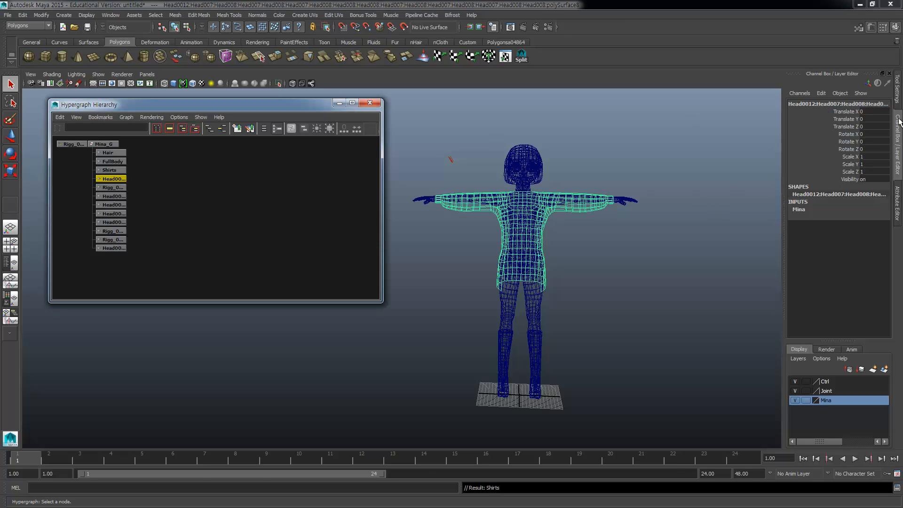
double_click(825, 105)
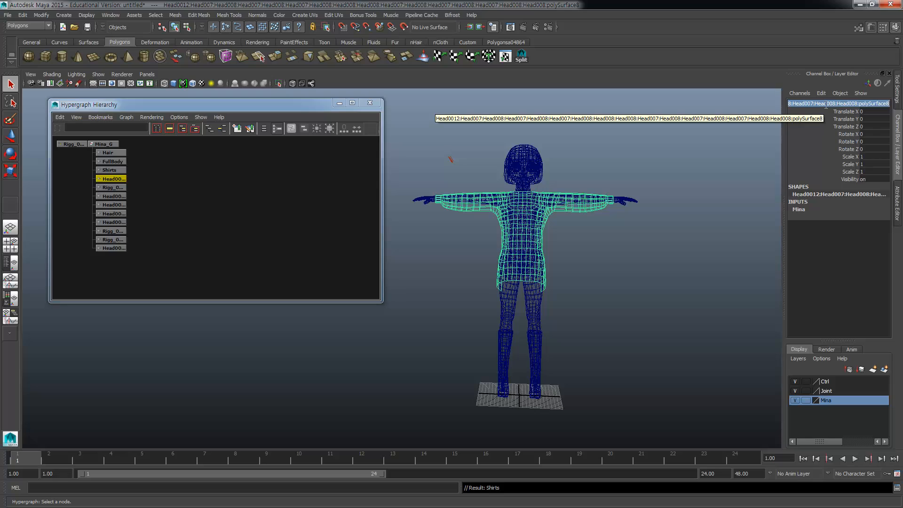
text(G)
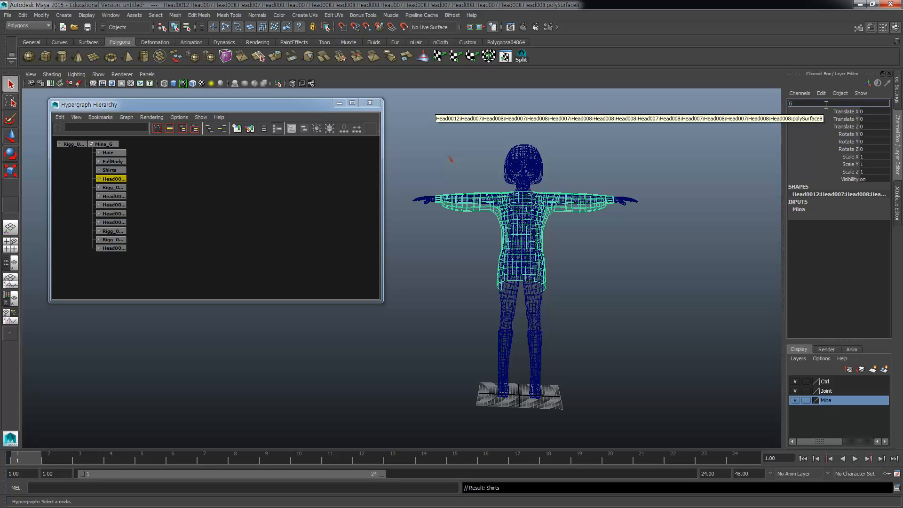
text(ur)
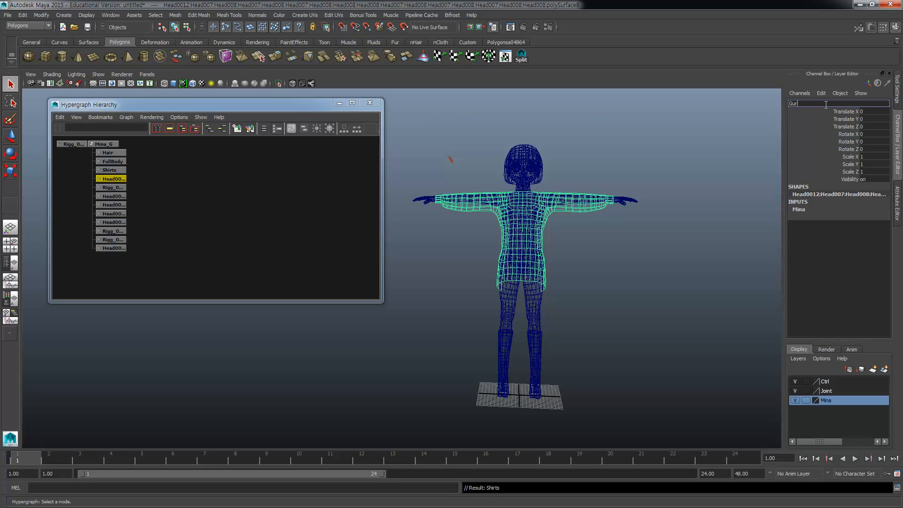
text(digan)
key(Return)
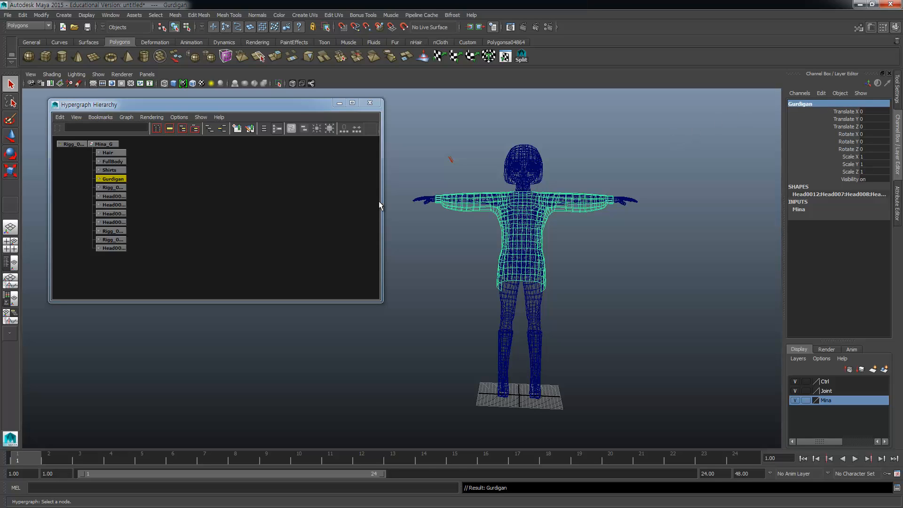
Step: Rename the underwear mesh around the character's hips as Pants
click(113, 188)
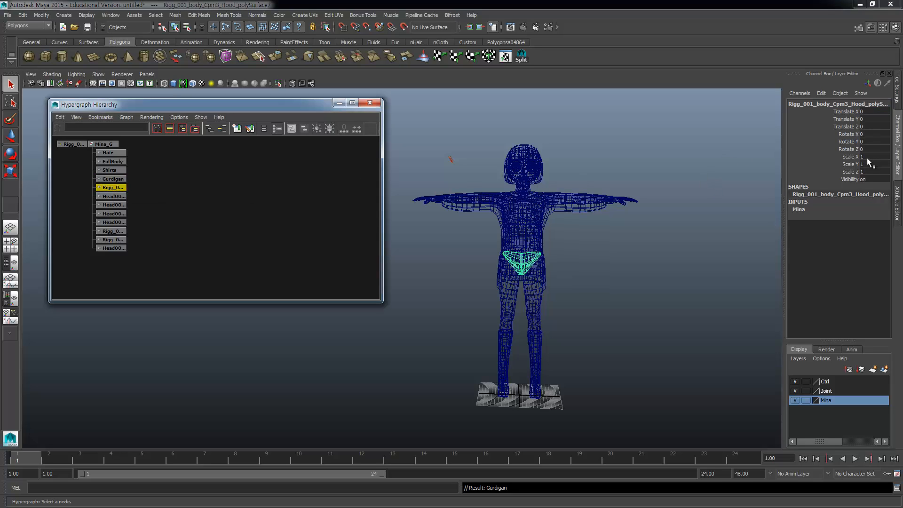
double_click(828, 103)
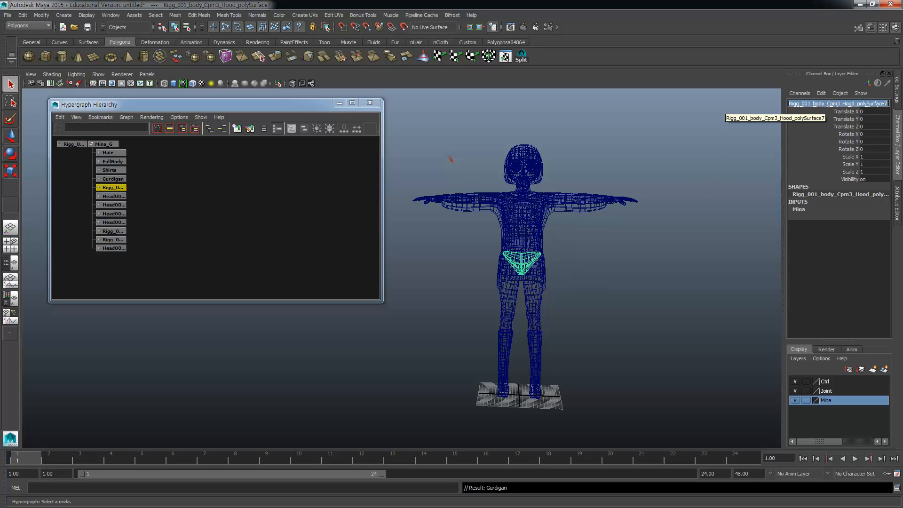
text(Pants)
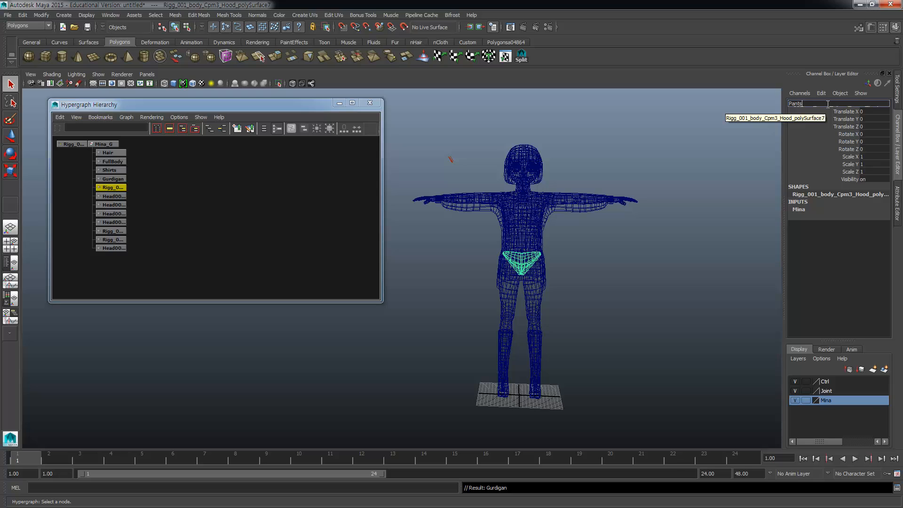
key(Return)
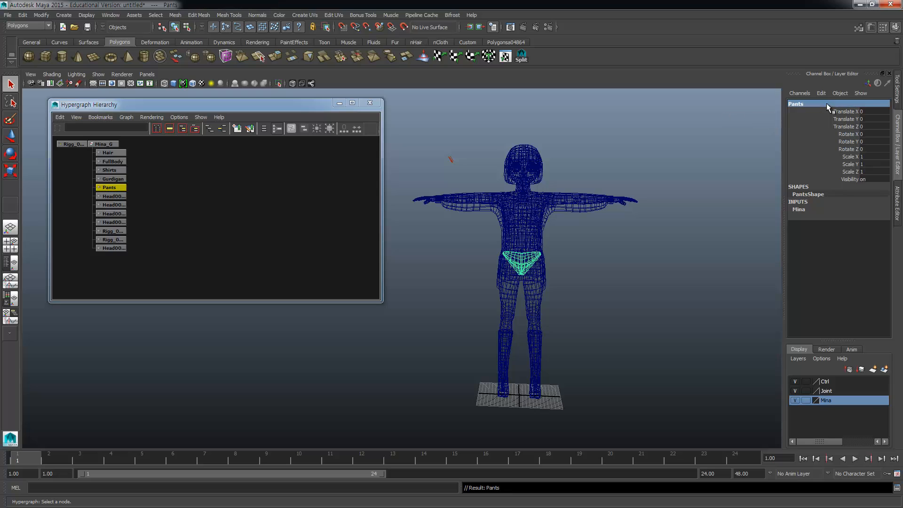
Step: Rename the sphere mesh of the character's left eye as L_eye
click(115, 197)
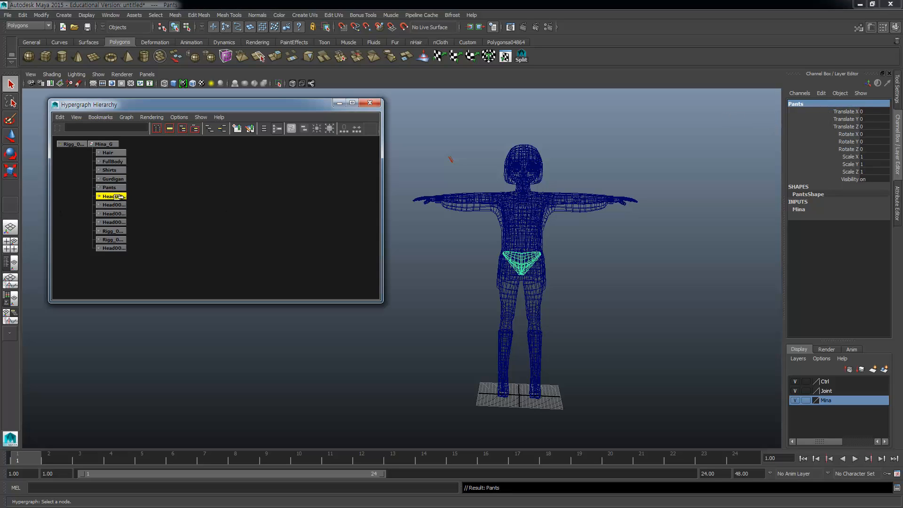
double_click(823, 99)
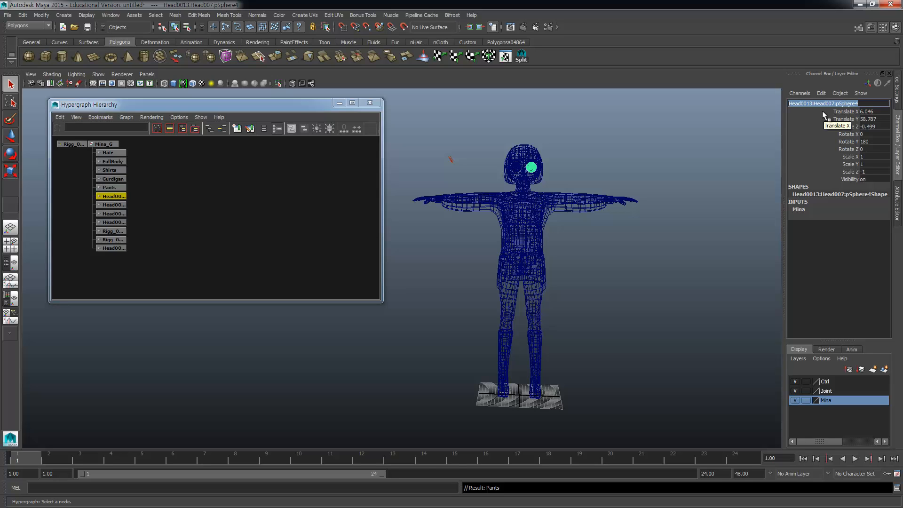
text(L_eye)
key(Return)
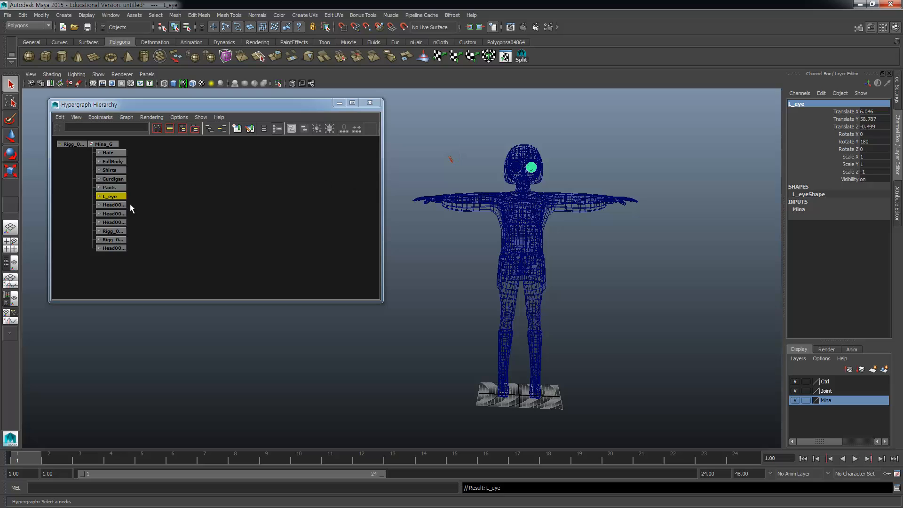
Step: Rename the sphere mesh of the character's right eye as R_Eye
click(117, 205)
double_click(836, 104)
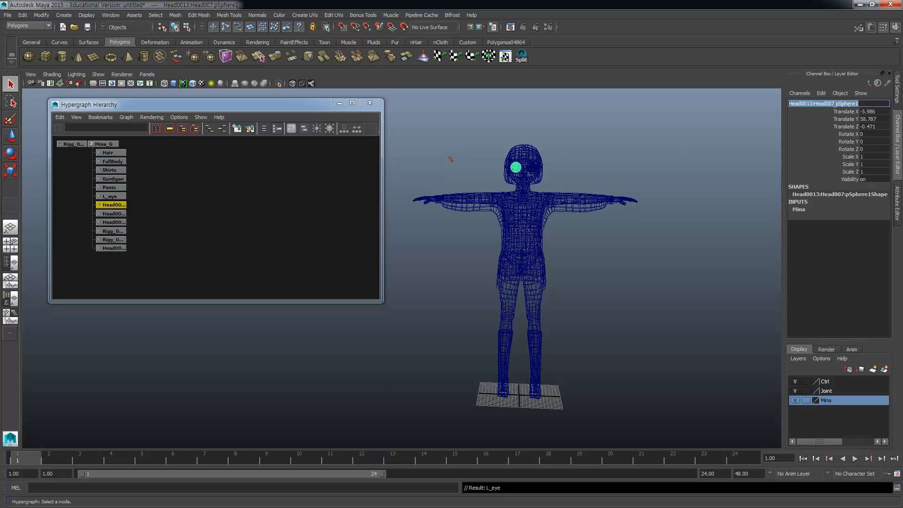
text(R)
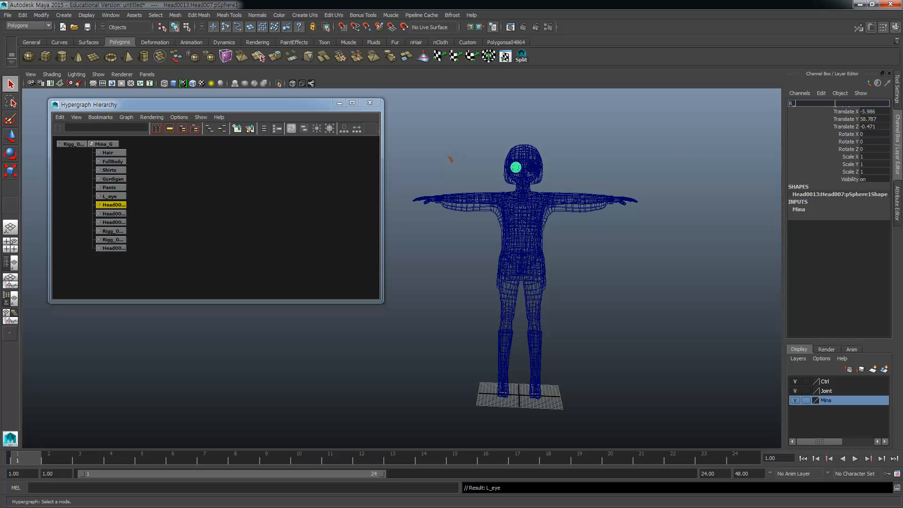
text(_Eye)
key(Return)
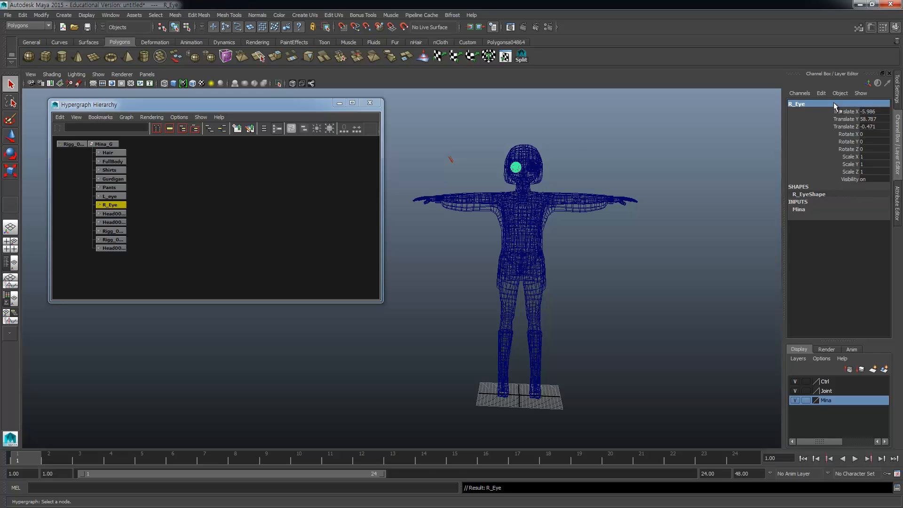
Step: Rename the curved mesh along the upper edge of both eyes as EyeBorrow
click(112, 214)
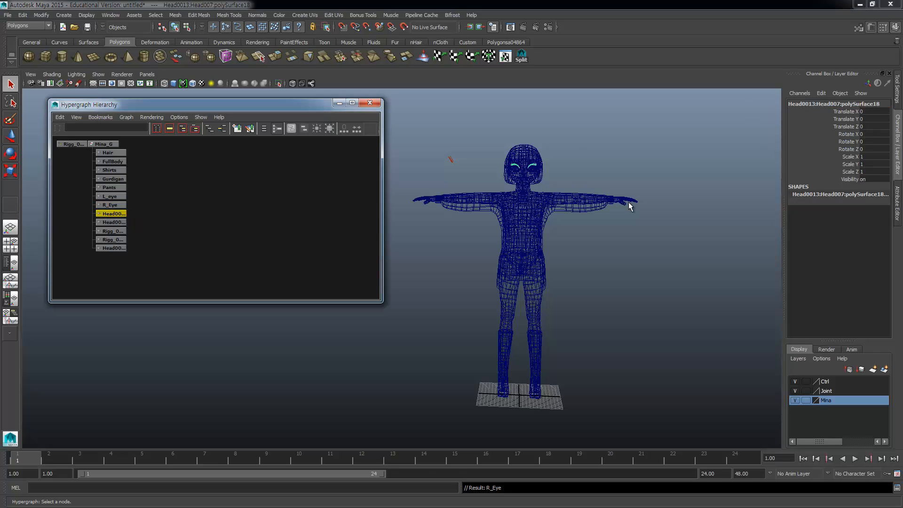
double_click(839, 103)
text(Eye)
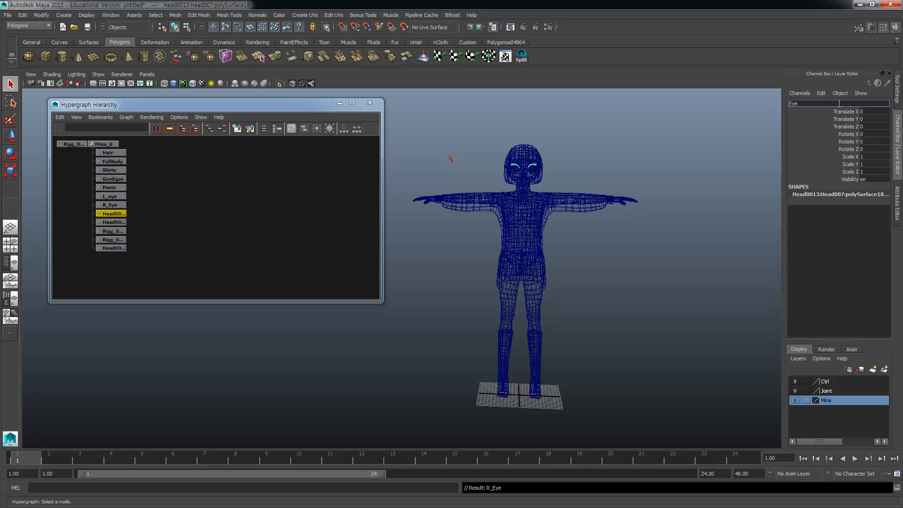
text(Borrow)
key(Return)
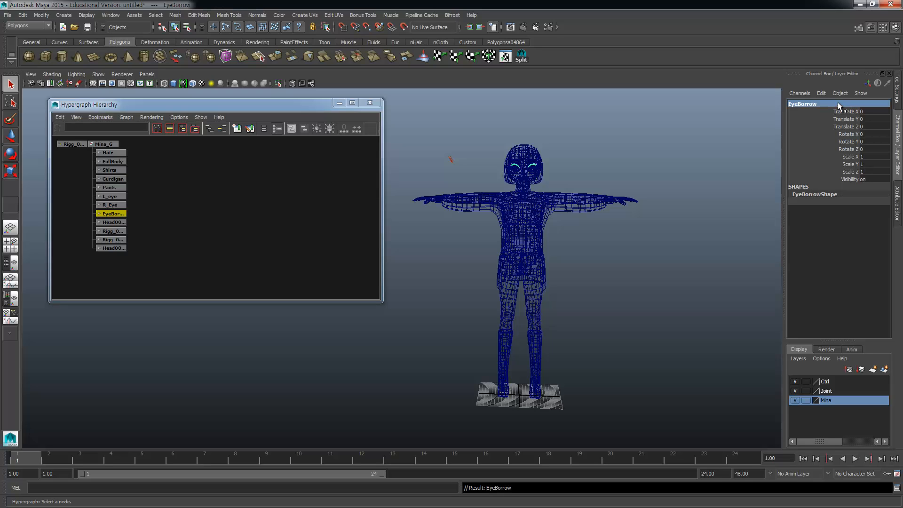
Step: Rename the mesh along the lower edge of both eyes as EyeLid_D
click(113, 222)
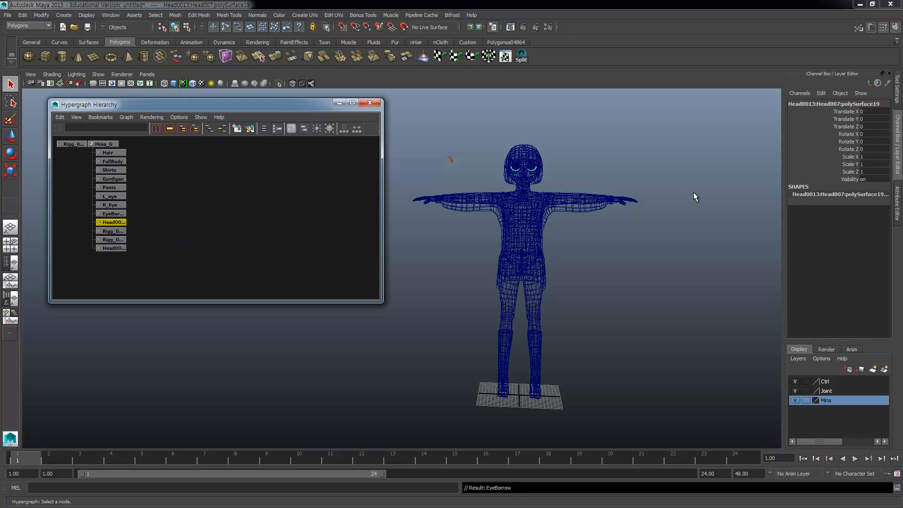
double_click(827, 104)
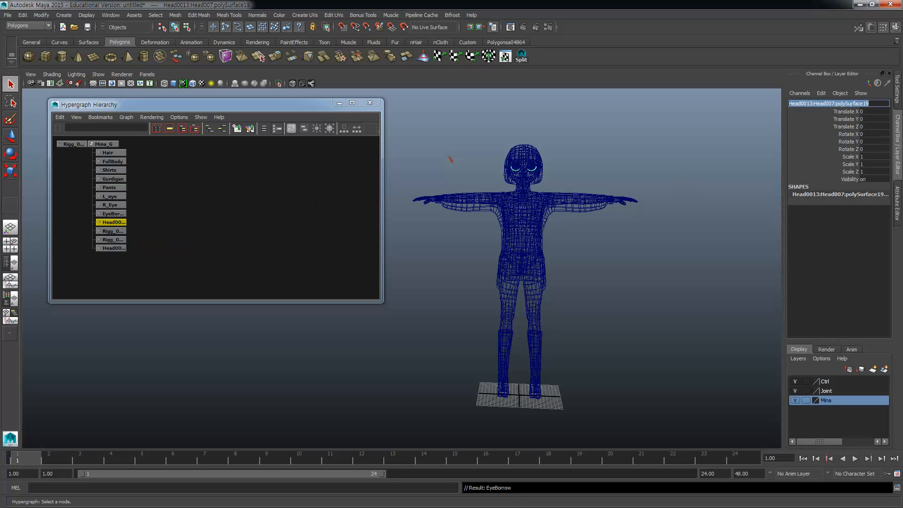
text(E)
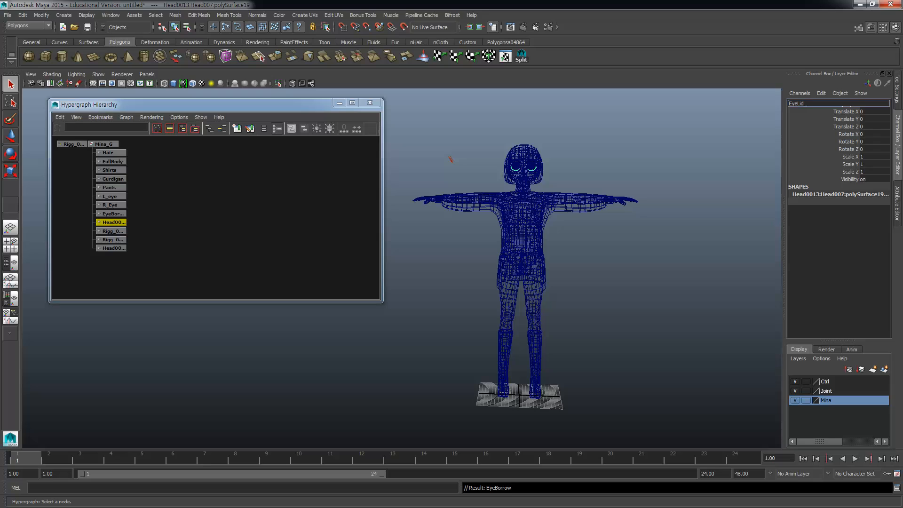
text(yeLid_D)
key(Return)
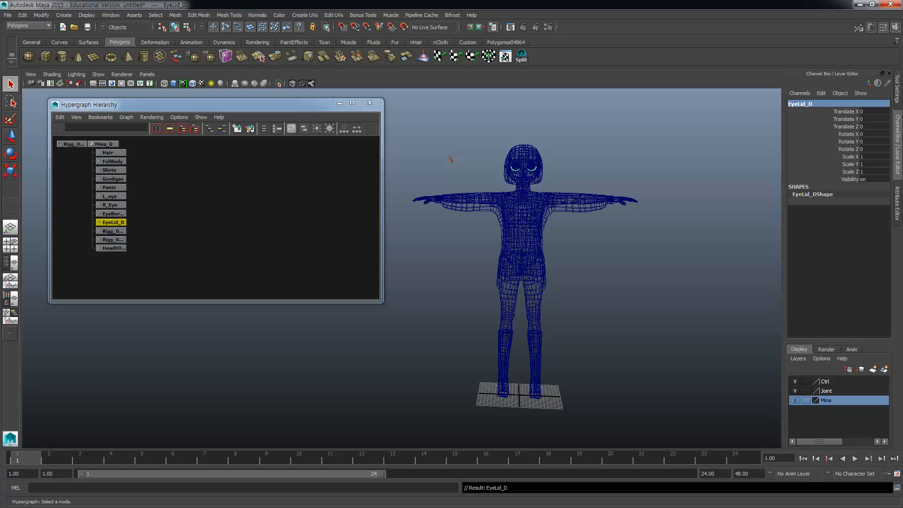
Step: Rename the knee-high boots mesh as Shoose
click(115, 231)
click(824, 103)
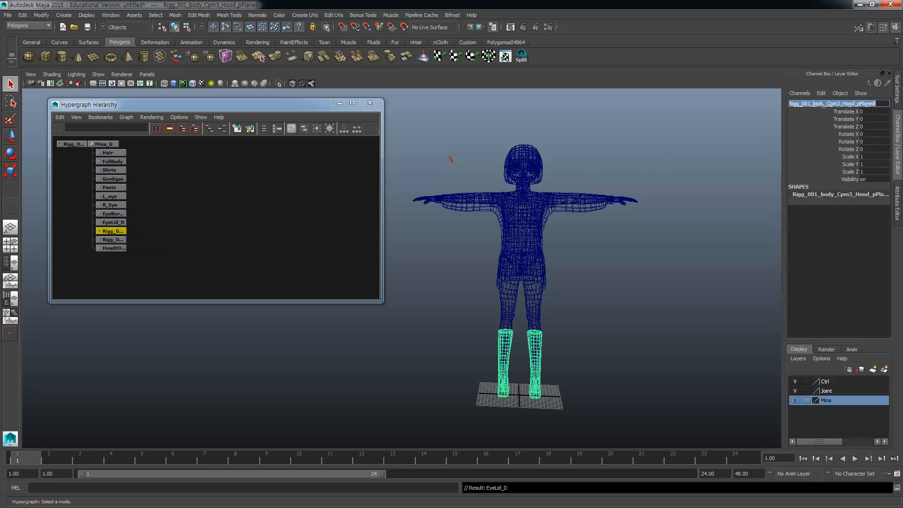
text(Sh)
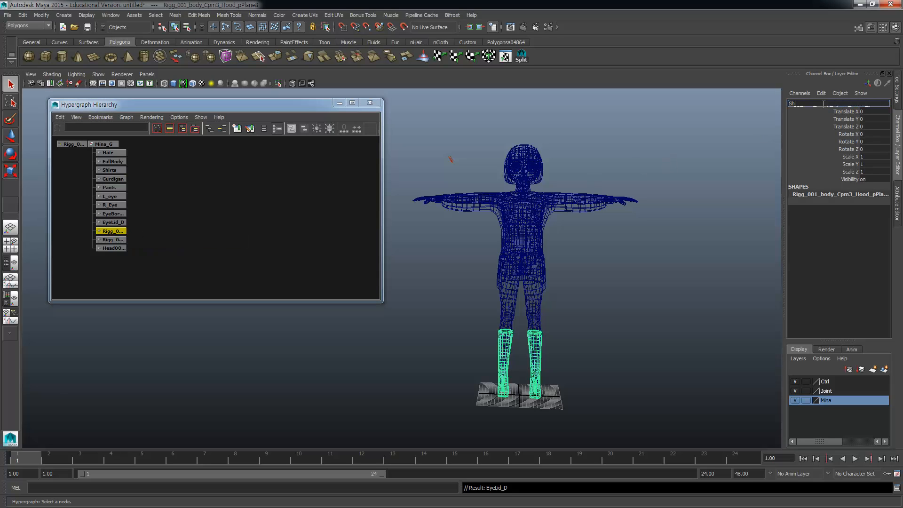
text(oose)
key(Return)
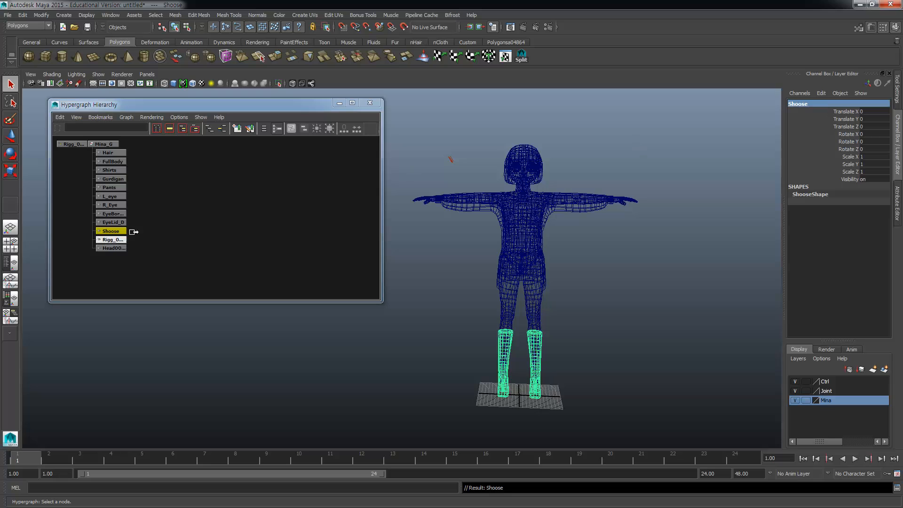
Step: Rename the small mesh at the ankles of the boots as Shoose_A
click(113, 240)
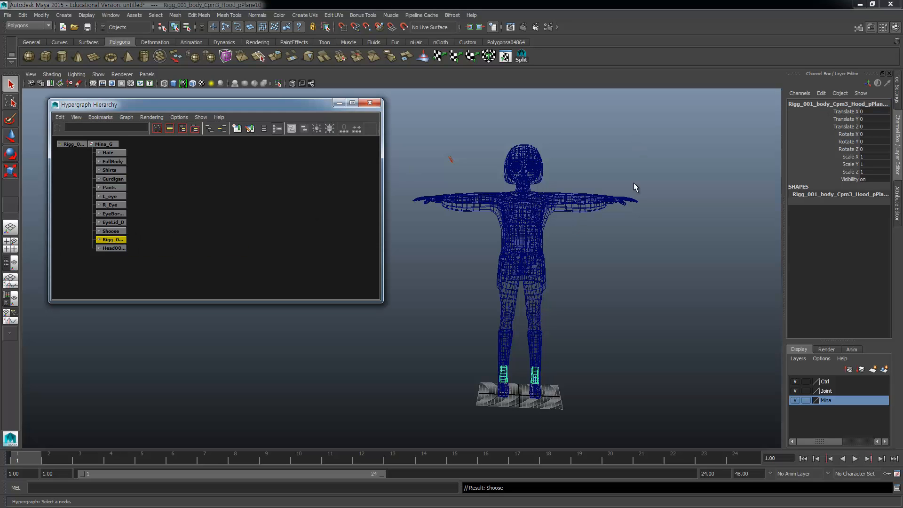
double_click(817, 104)
text(S)
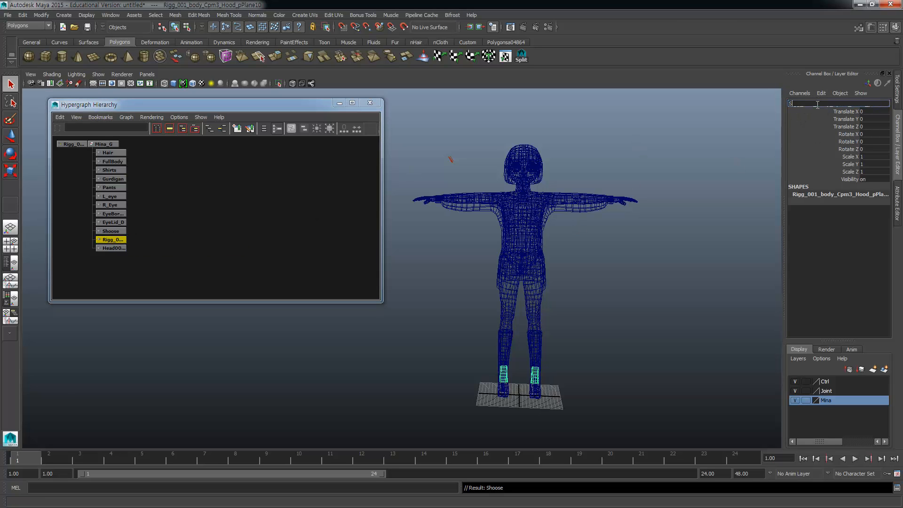
text(hoose_A)
key(Return)
Step: Rename the eyebrow mesh, the last node in Mina_G, as EyeBorrow1
click(113, 248)
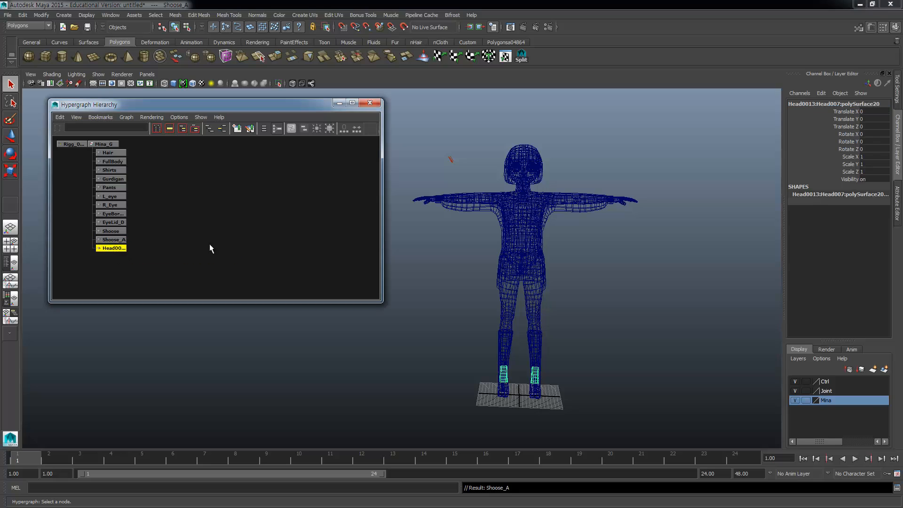
double_click(838, 104)
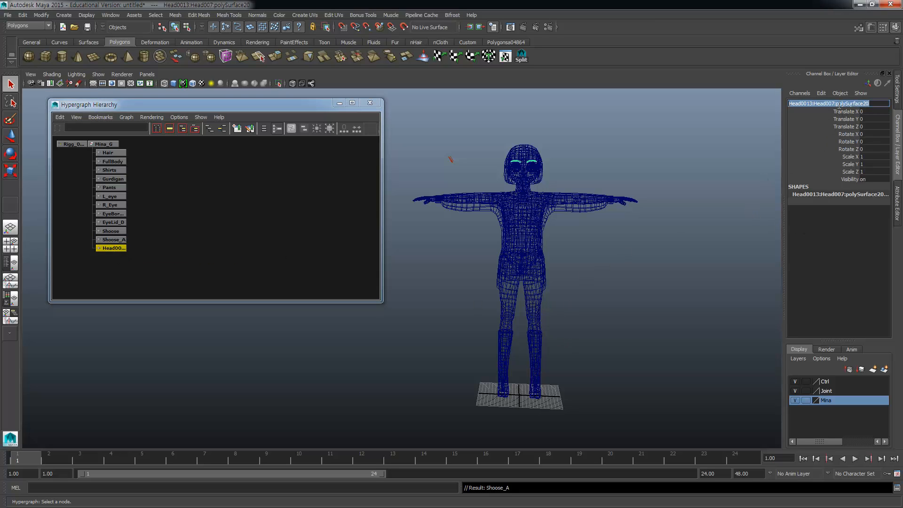
text(Ey)
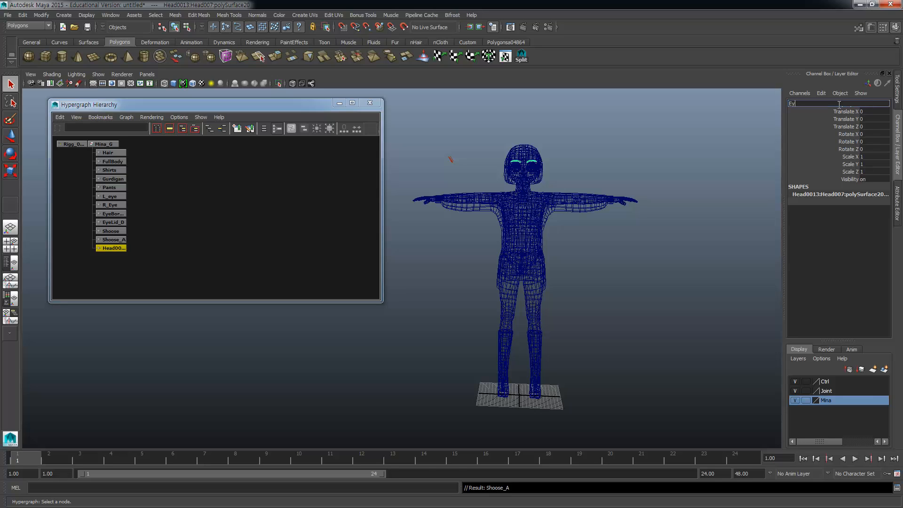
text(eBorrow1)
key(Return)
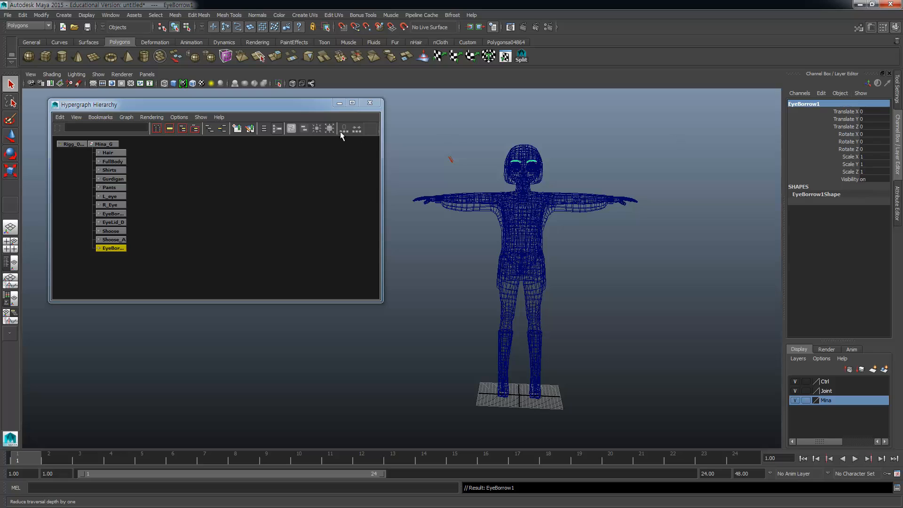
Step: Rename the upper eyelid mesh EyeBorrow as EyeLid_UP
click(117, 214)
click(820, 105)
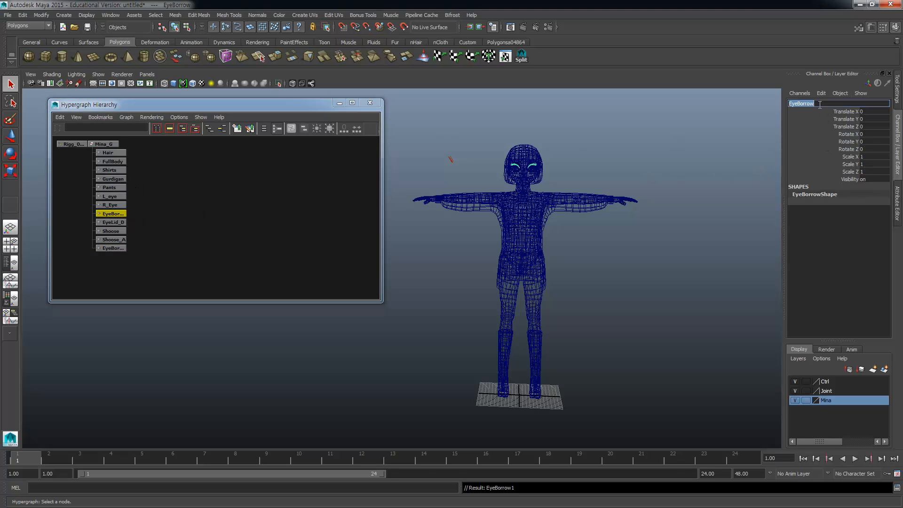
text(EyeLidUP_)
key(Return)
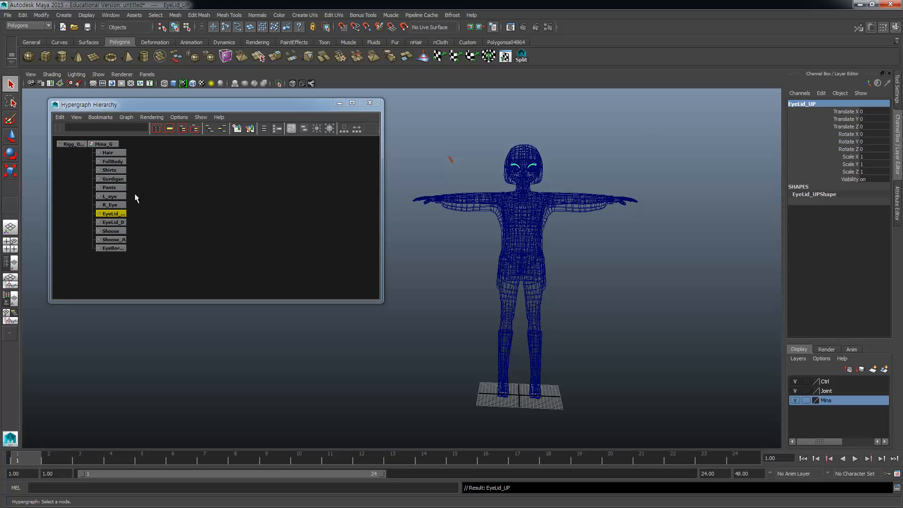
Step: Rename the eyebrow mesh, the last node in Mina_G, as EyeBorrow
click(119, 248)
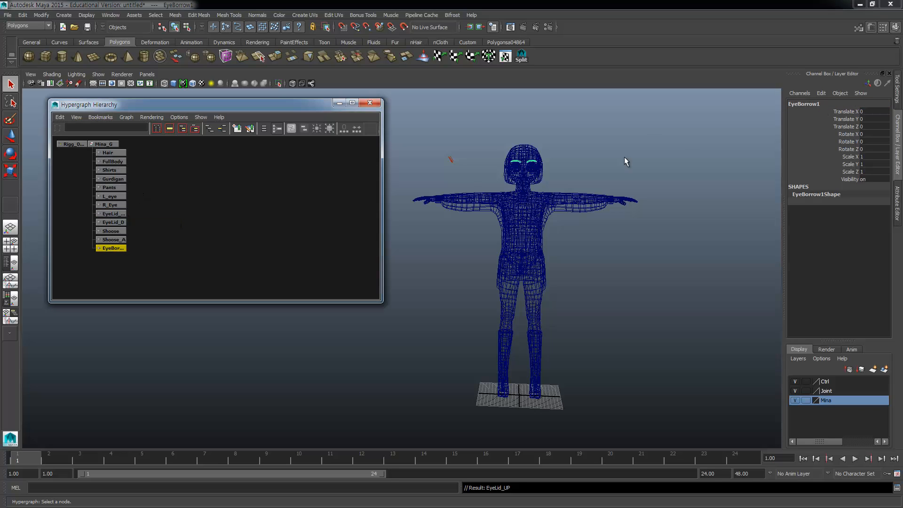
click(826, 104)
click(827, 105)
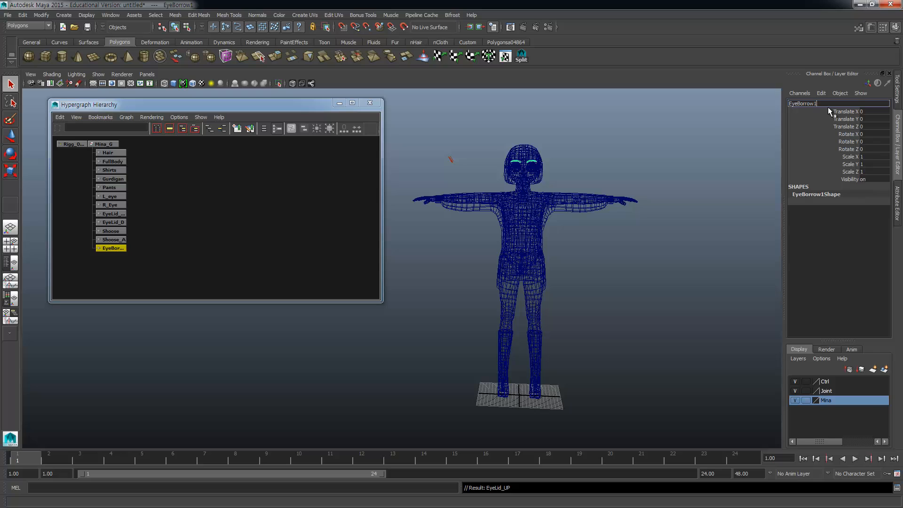
key(BackSpace)
key(Return)
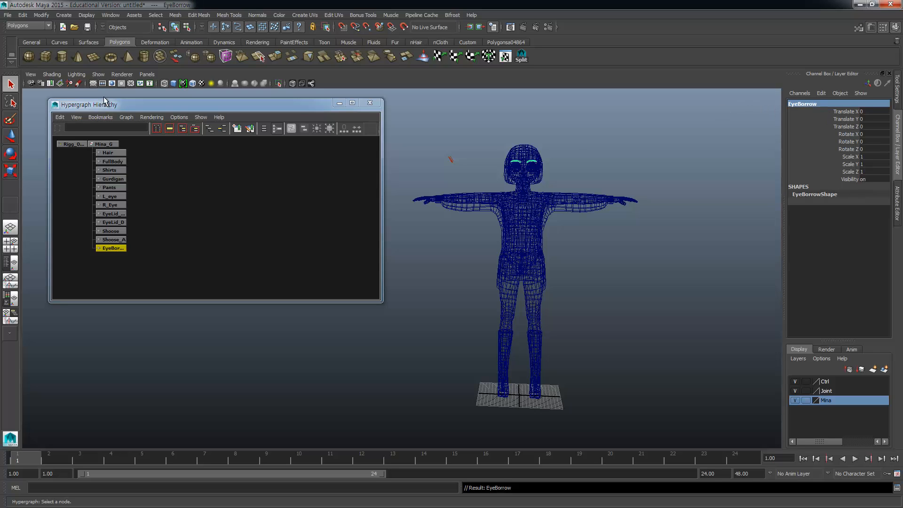
Step: Examine the translate, rotate and scale values of the Mina_G meshes one by one, from Hair down to EyeLid_UP
click(120, 152)
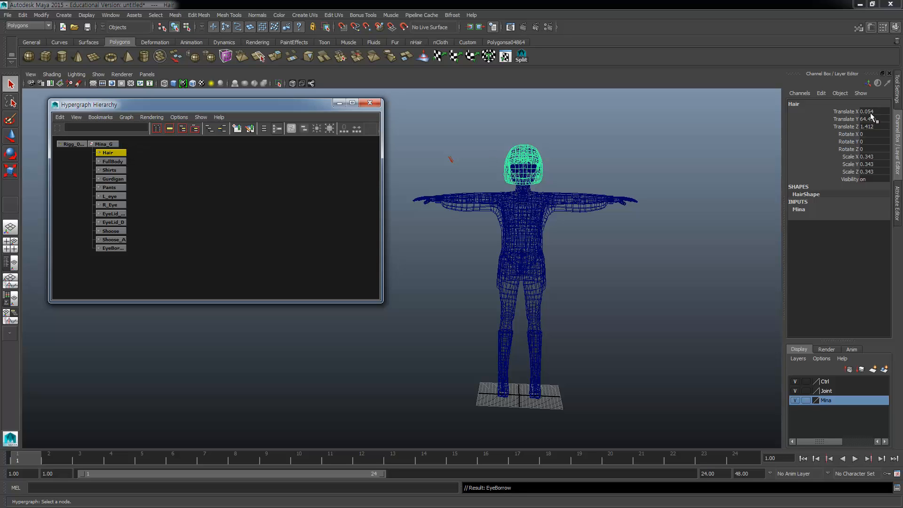
click(120, 161)
click(120, 170)
click(120, 179)
click(120, 187)
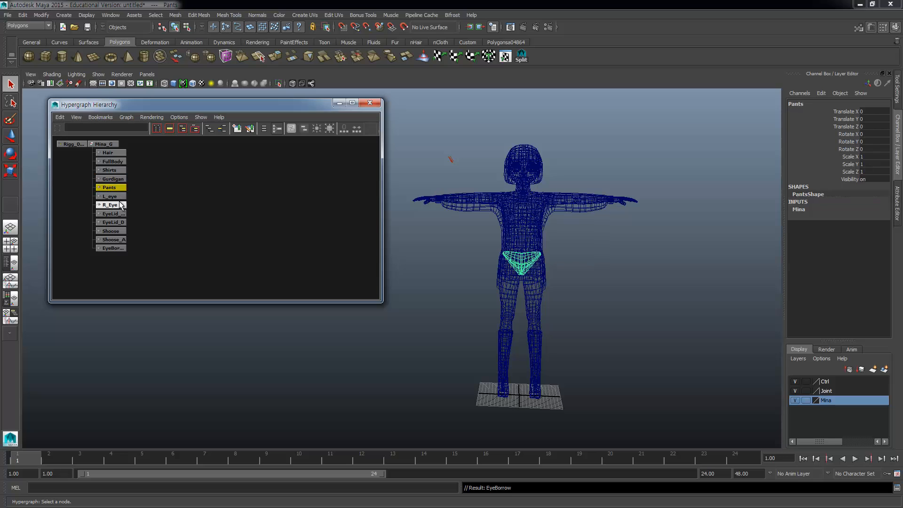
click(120, 205)
click(119, 213)
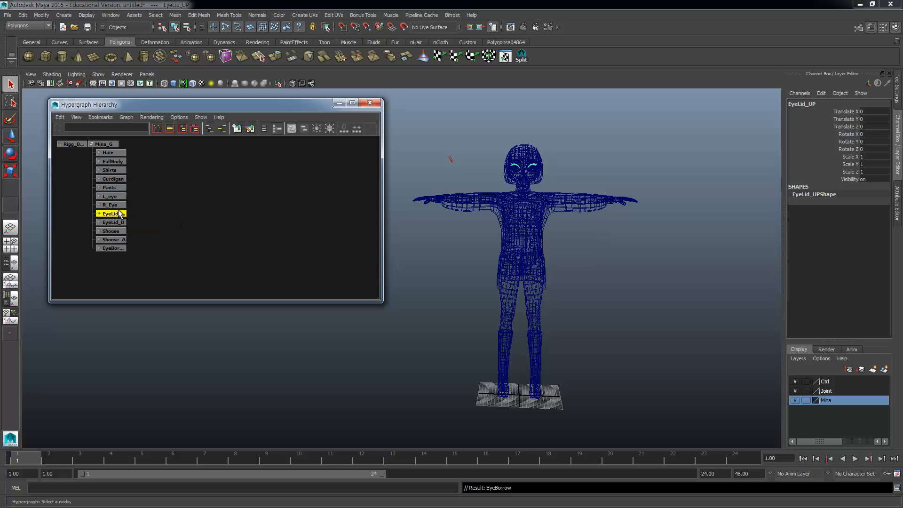
Step: Freeze the translate, rotate and scale transformations of all meshes under Mina_G, then clear the selection
drag(161, 267, 103, 148)
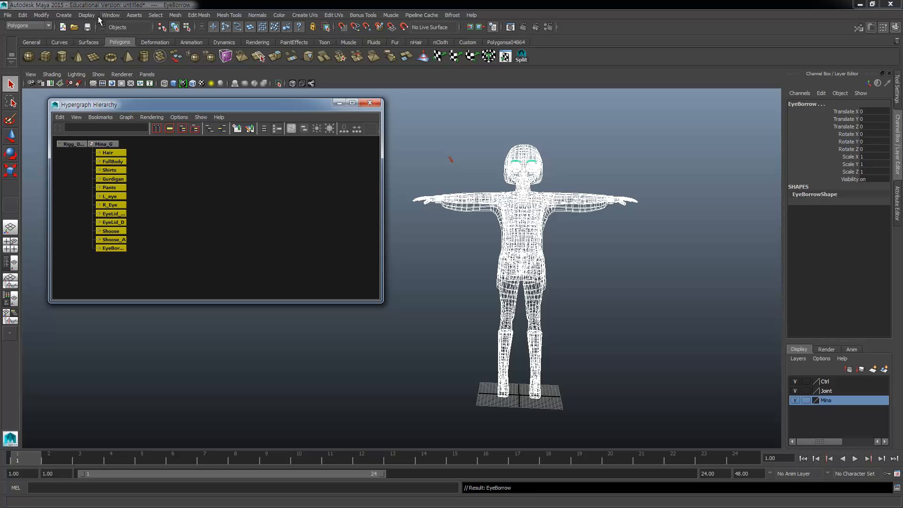
click(40, 15)
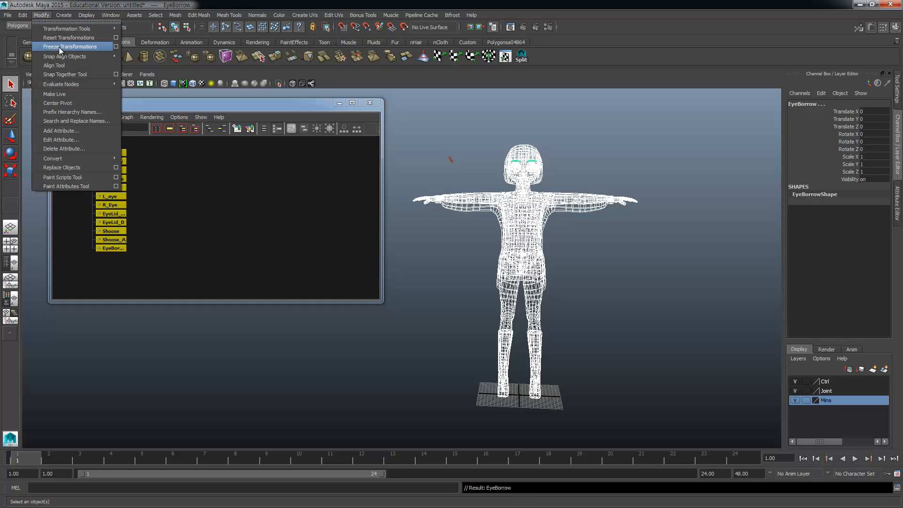
click(117, 47)
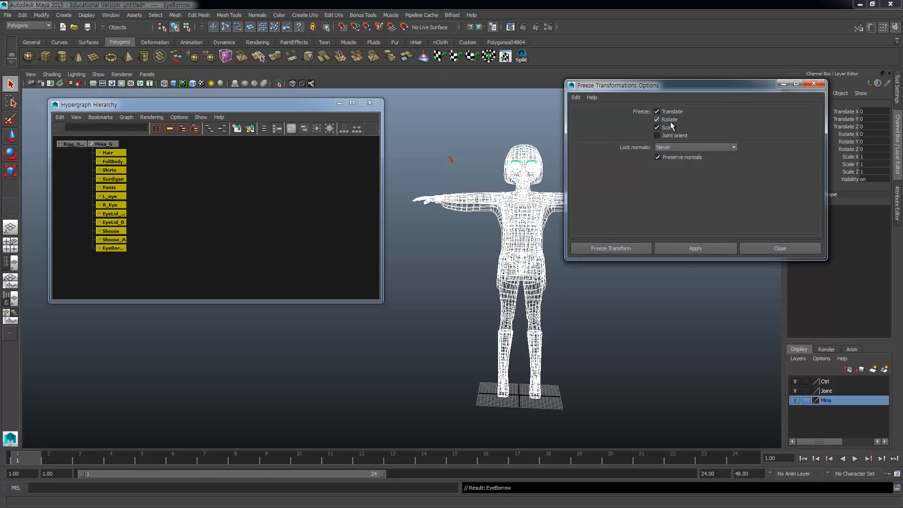
click(706, 249)
click(780, 248)
click(134, 178)
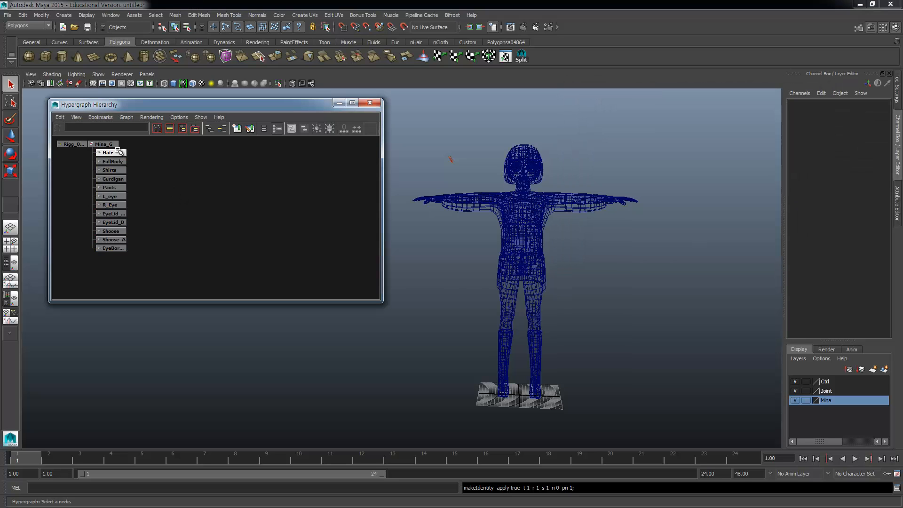
Step: Check the frozen transform values of the meshes from Hair to EyeBorrow, and close the Hypergraph Hierarchy
click(118, 153)
click(117, 161)
click(117, 170)
click(118, 187)
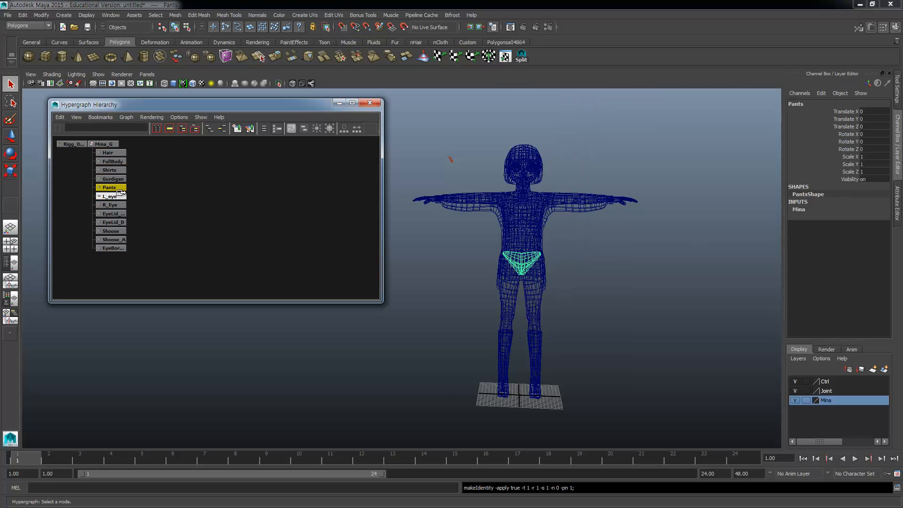
click(117, 196)
click(117, 214)
click(118, 222)
click(118, 231)
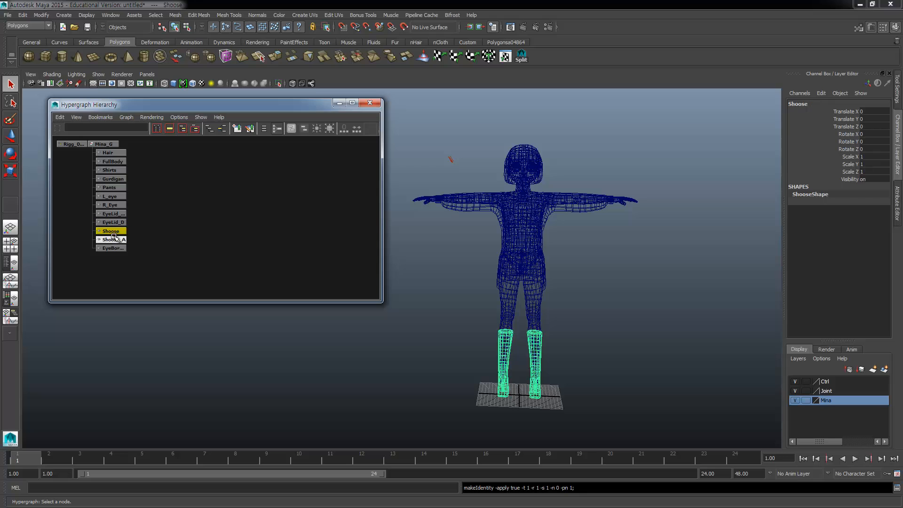
click(118, 239)
click(115, 248)
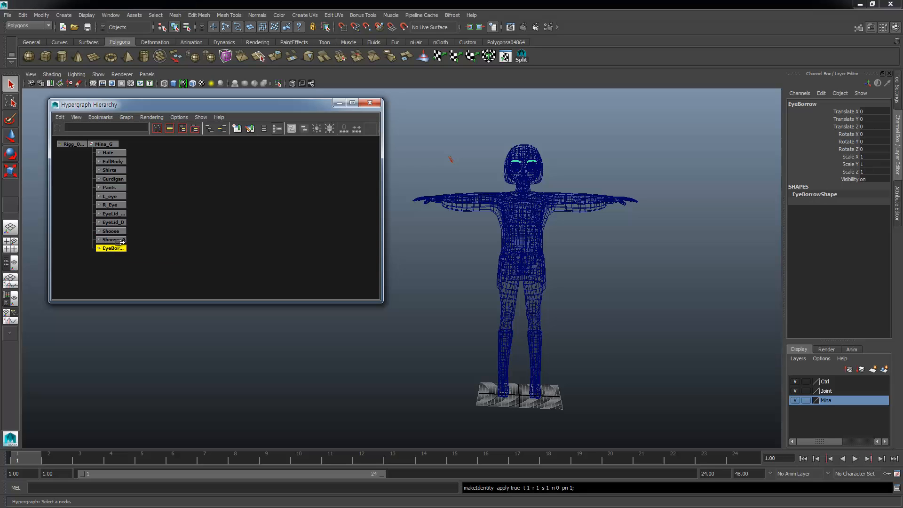
click(370, 103)
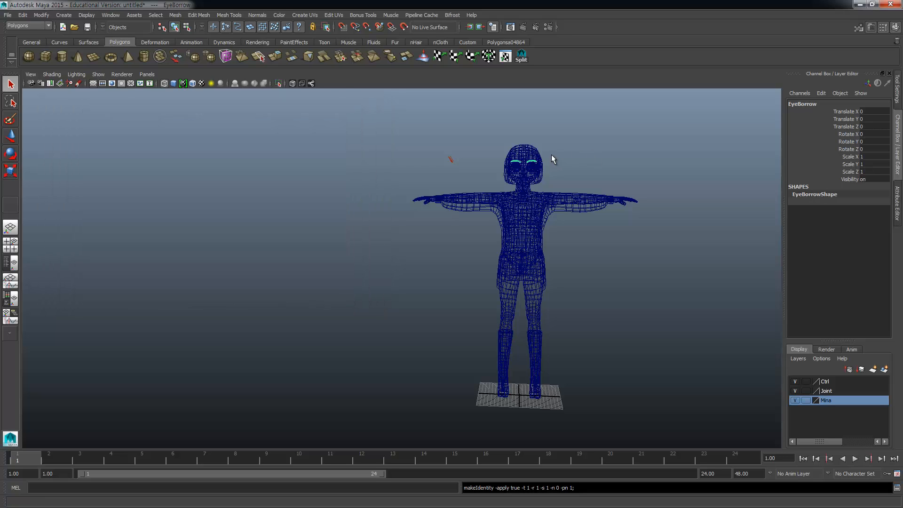
Step: Show the top view full size in wireframe and select the Hair mesh
key(space)
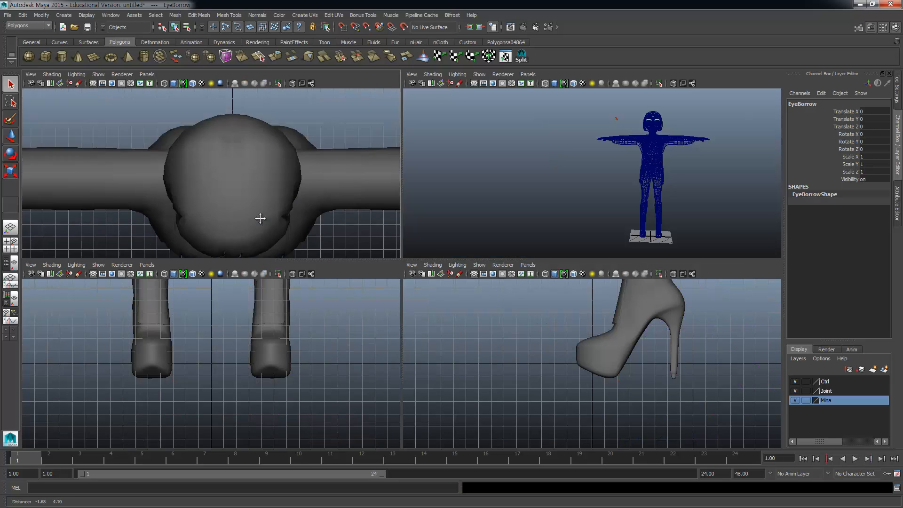
key(space)
key(4)
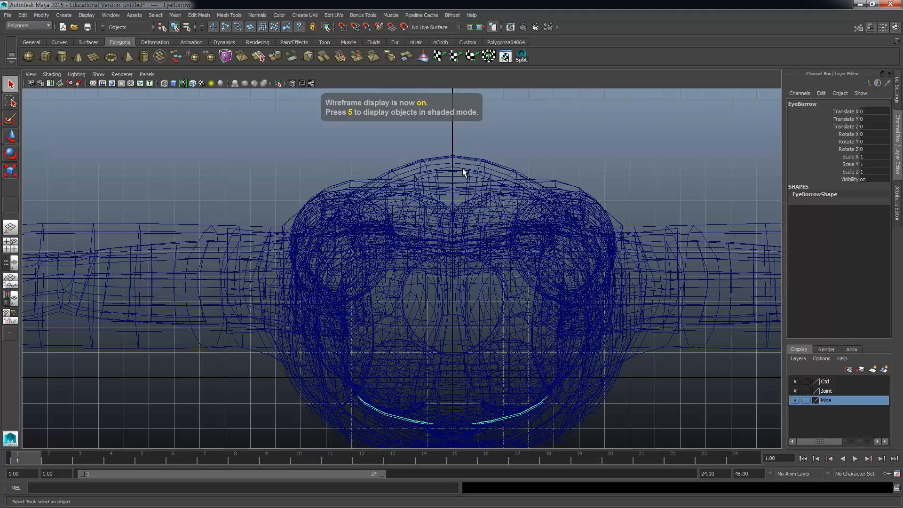
click(485, 167)
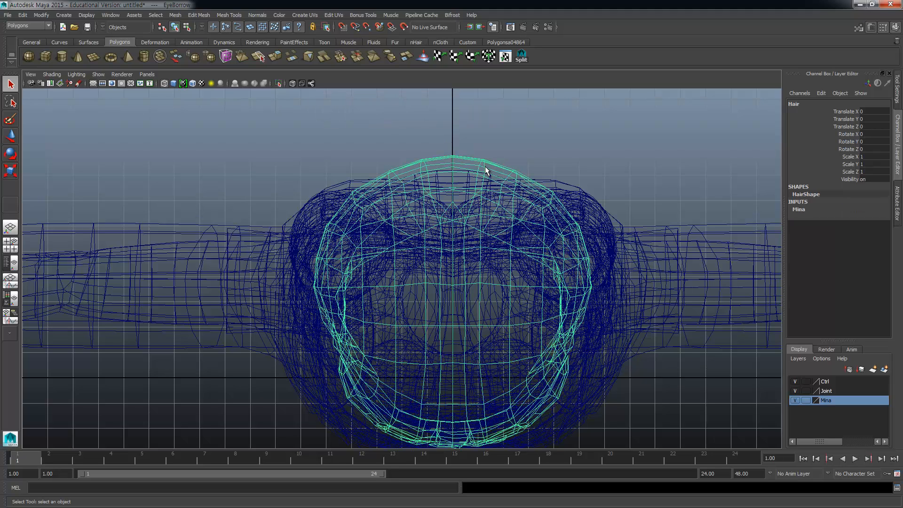
Step: Select the Gurdigan mesh in the wireframe top view and switch it to vertex editing
key(w)
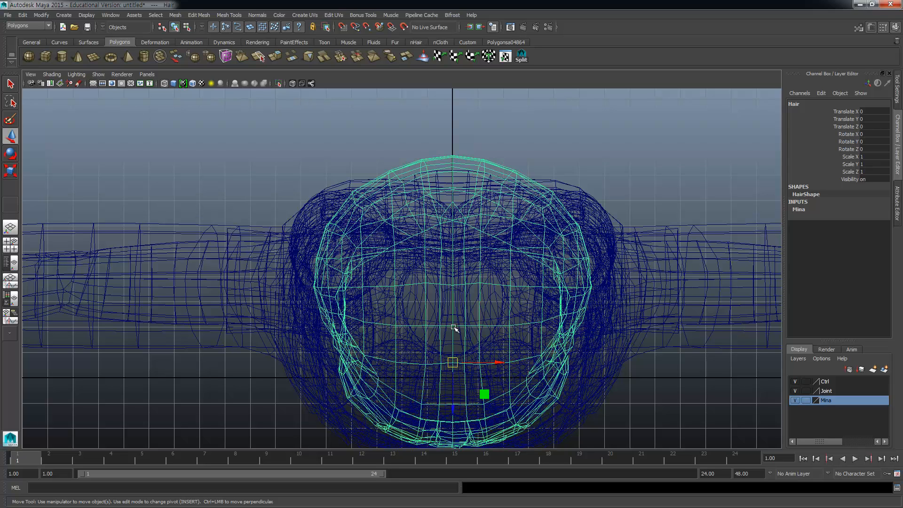
click(549, 179)
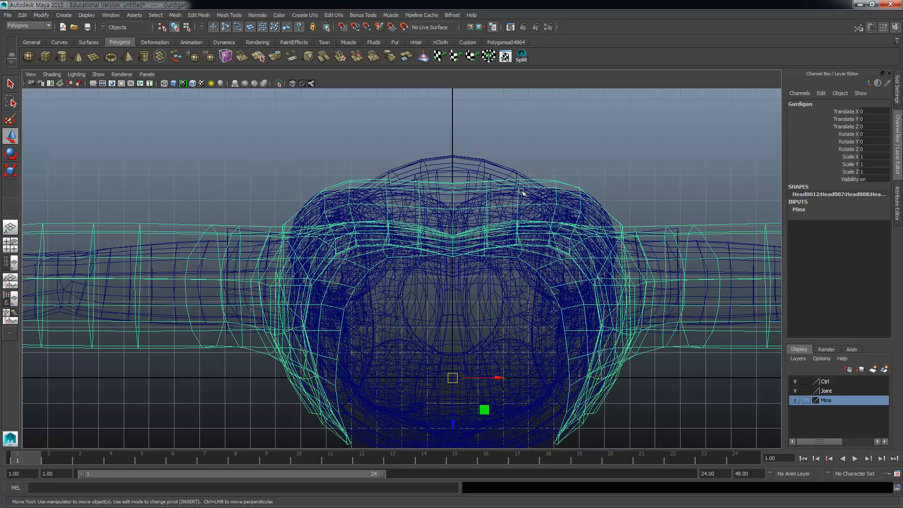
scroll(443, 258, up, 3)
scroll(443, 258, up, 8)
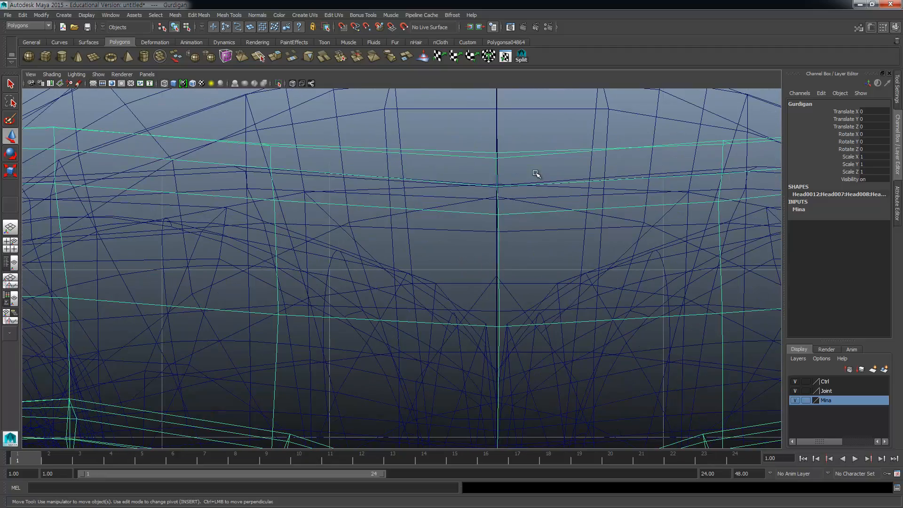
right_click(536, 152)
right_drag(536, 152, 499, 151)
Step: Select the vertices along the vertical centre line of the Gurdigan mesh in the top view
scroll(497, 327, down, 10)
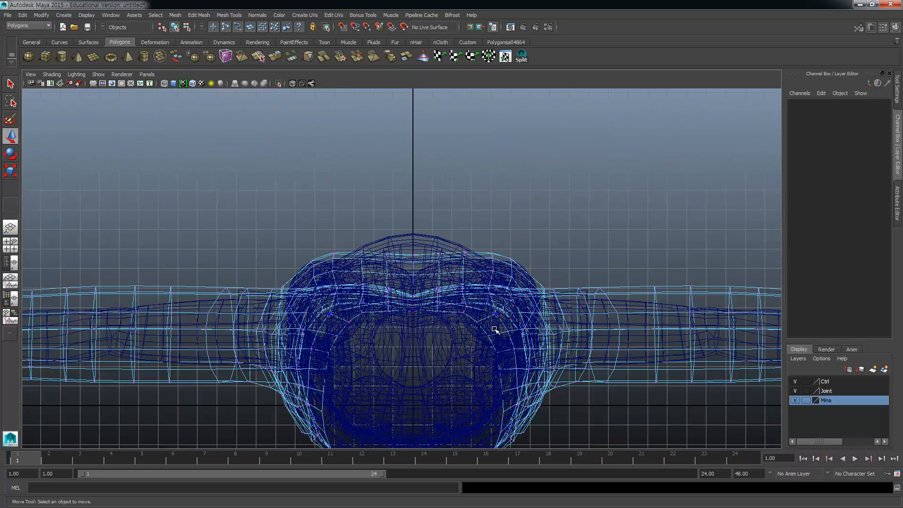
alt+middle_drag(454, 348, 486, 259)
drag(459, 154, 438, 270)
alt+middle_drag(445, 300, 438, 380)
scroll(448, 286, up, 9)
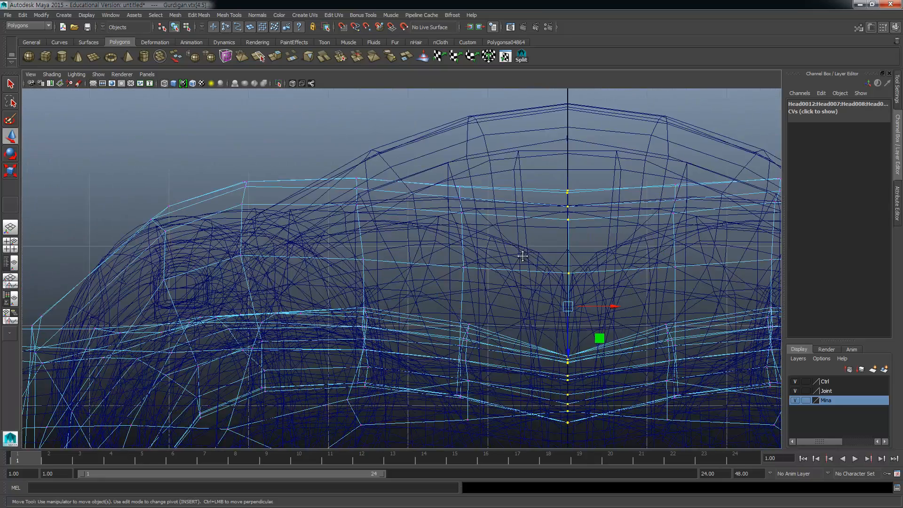
alt+middle_drag(524, 255, 429, 238)
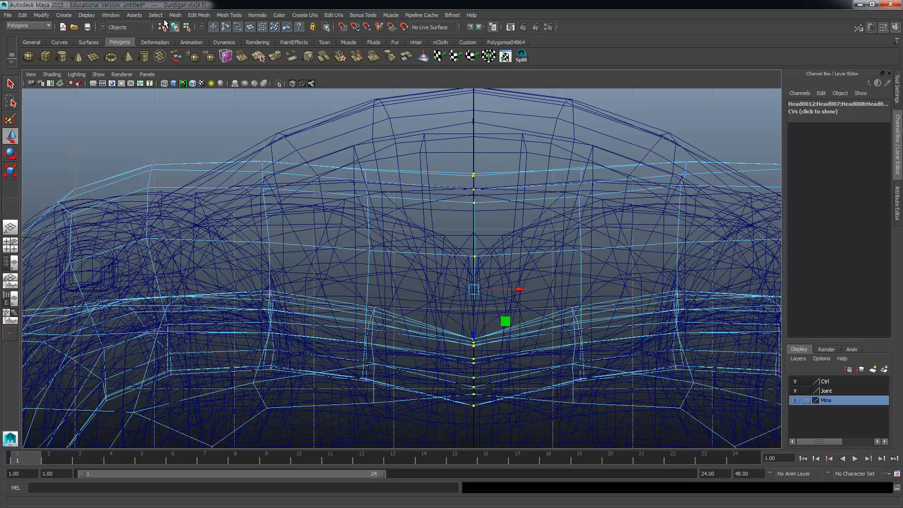
Step: Open the Component Editor and set vertex.x to 0 for all the selected centre-line vertices
click(112, 15)
mouse_move(147, 37)
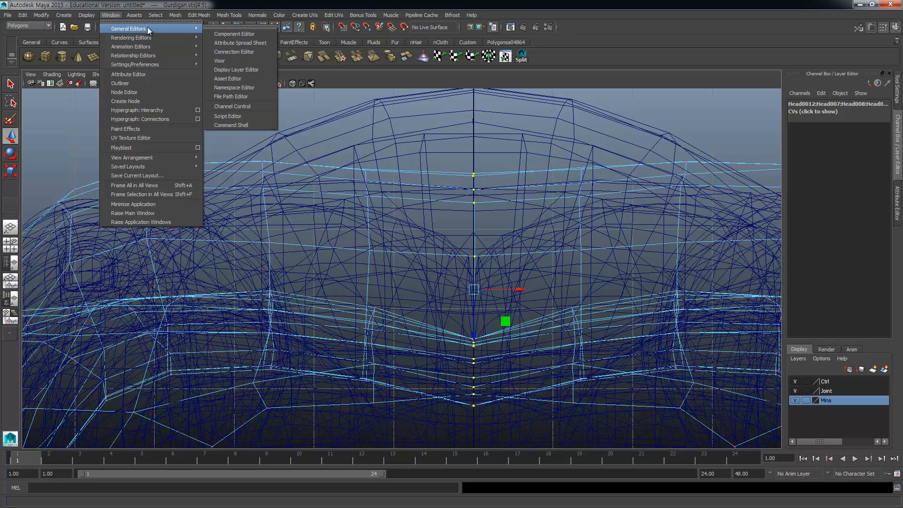
click(243, 33)
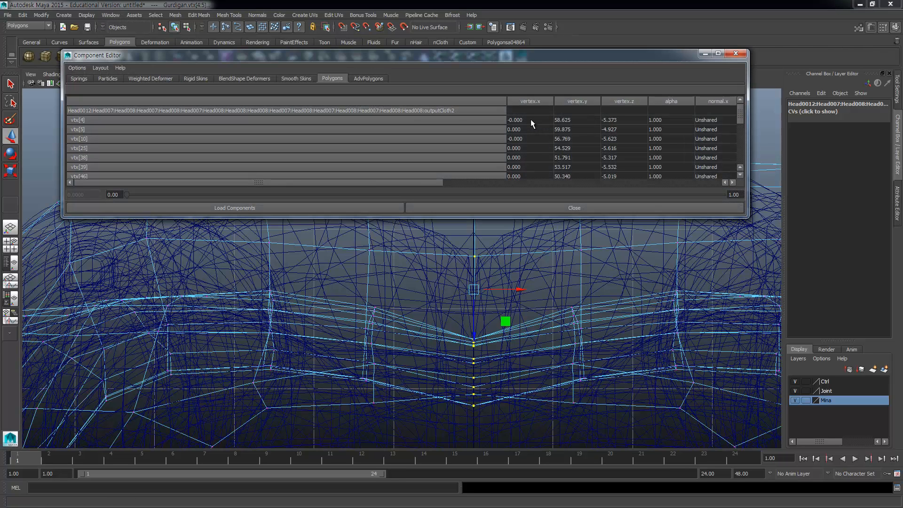
click(533, 102)
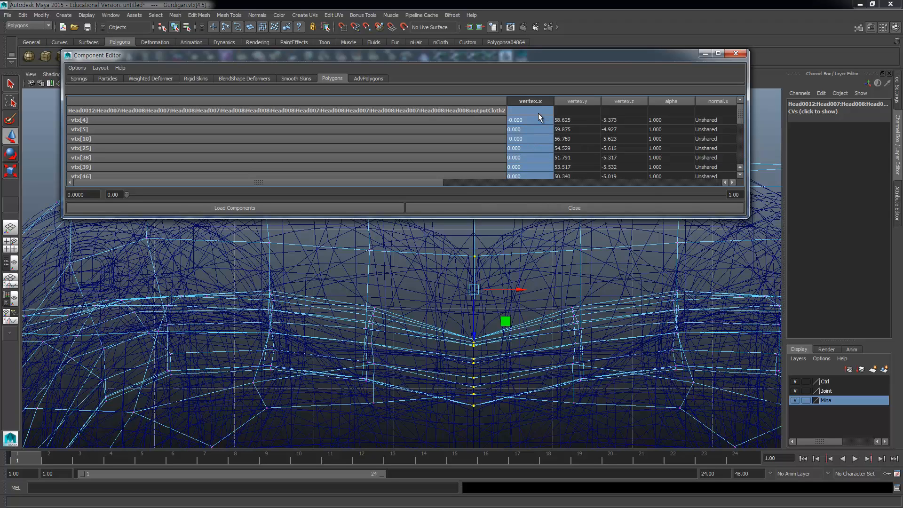
click(538, 113)
text(0)
key(Return)
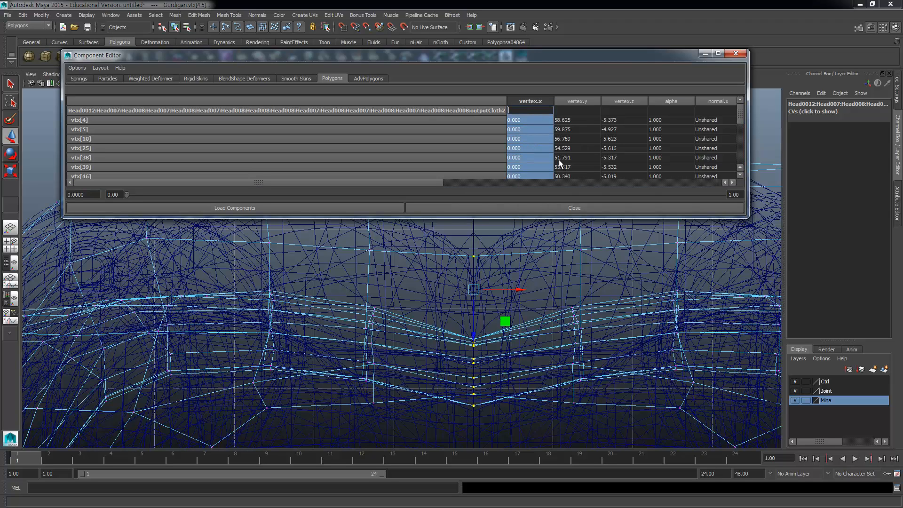
Step: Expand the Component Editor to review the full vertex list, and restore it clear of the mesh's centre line
double_click(639, 53)
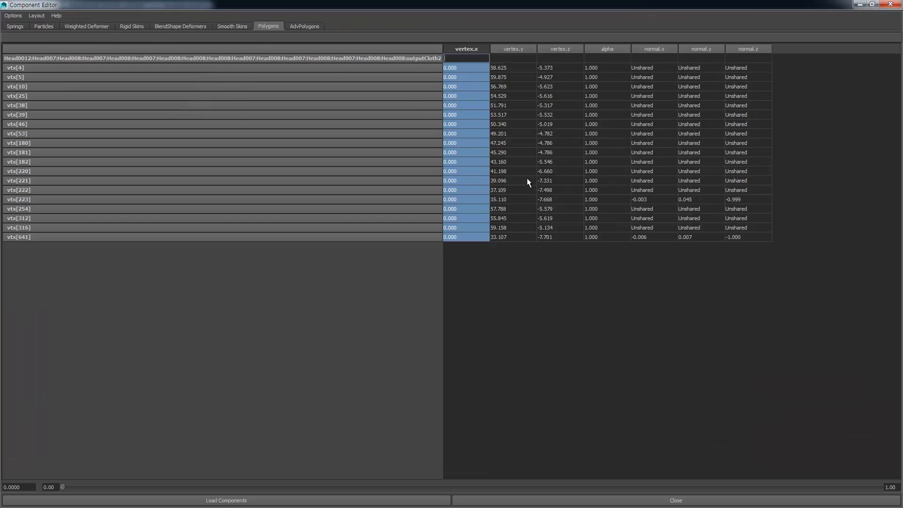
click(872, 4)
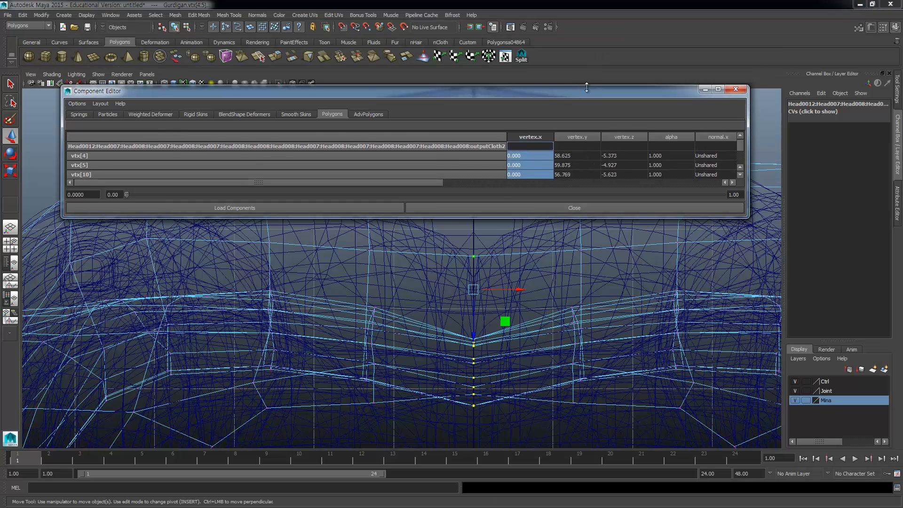
drag(586, 87, 568, 312)
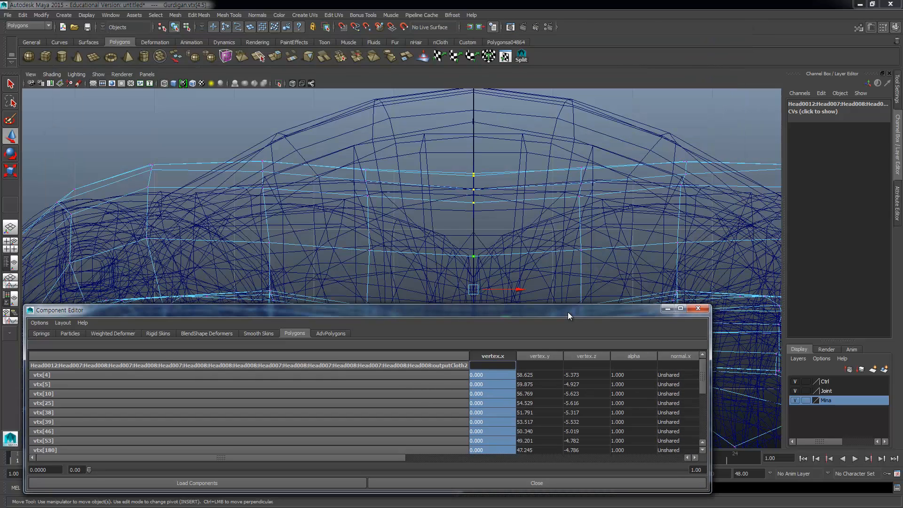
Step: Switch the Hair mesh to vertex editing and inspect its centre line around the Component Editor window
click(520, 140)
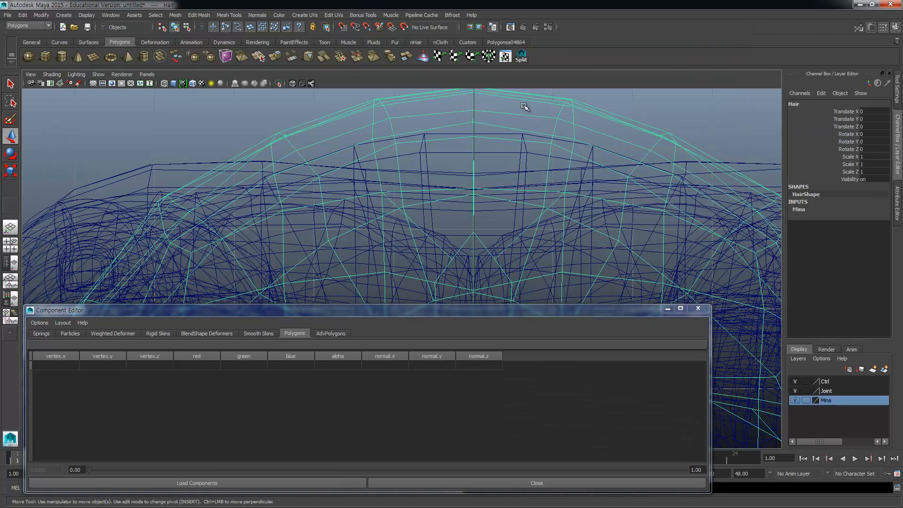
right_drag(540, 100, 496, 98)
scroll(494, 175, down, 5)
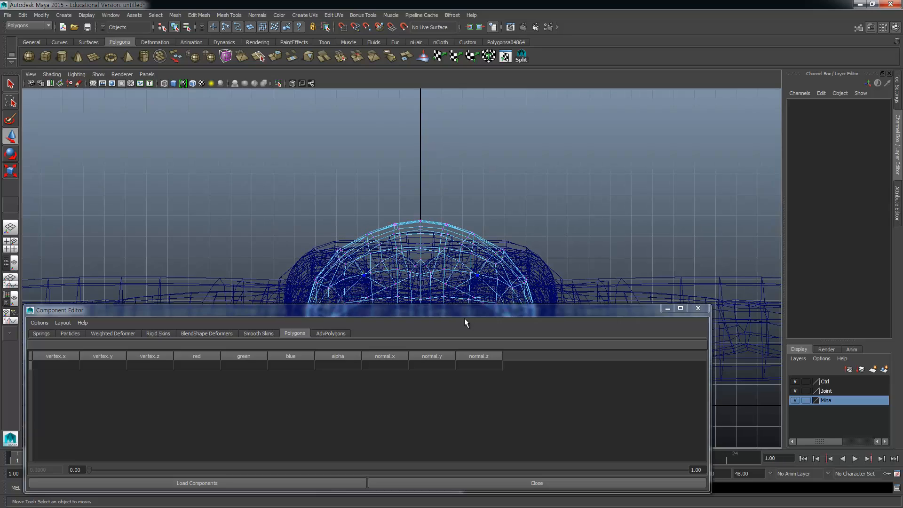
scroll(563, 264, down, 3)
drag(374, 310, 424, 80)
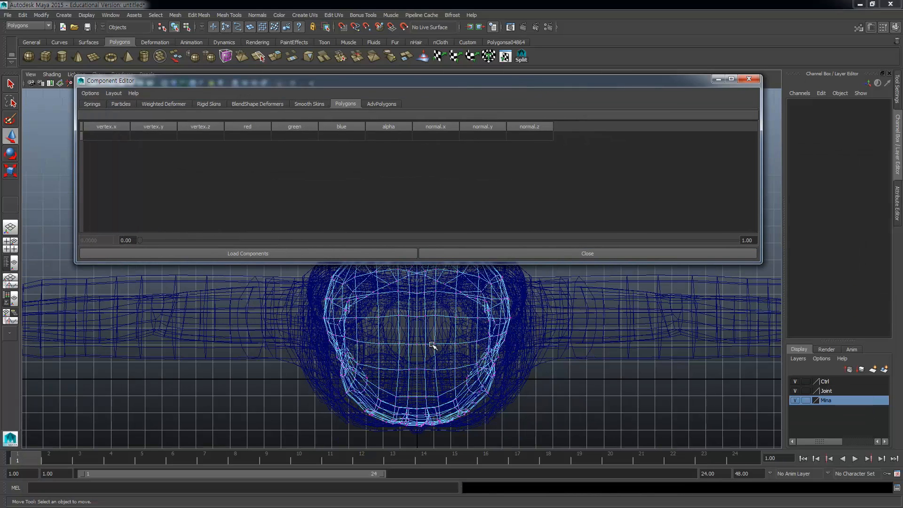
drag(534, 87, 546, 321)
scroll(497, 208, up, 5)
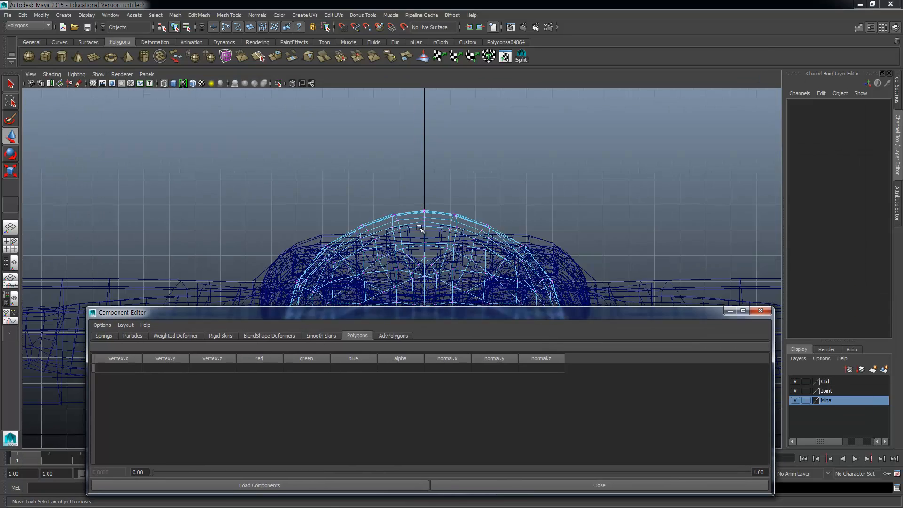
Step: Select the Shirts mesh, examine its centre line in the top view, and close the Component Editor
click(608, 219)
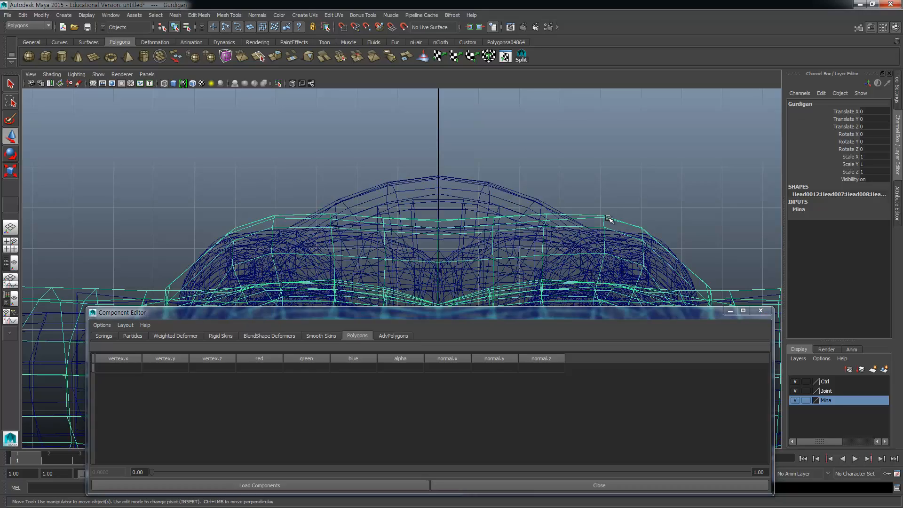
scroll(559, 254, up, 2)
alt+middle_drag(507, 264, 510, 117)
alt+drag(509, 117, 577, 248)
click(560, 290)
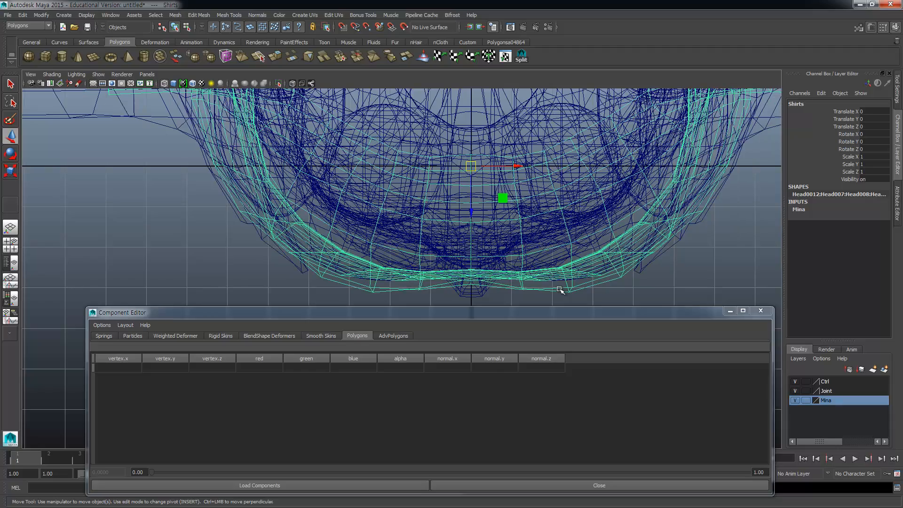
scroll(522, 237, up, 5)
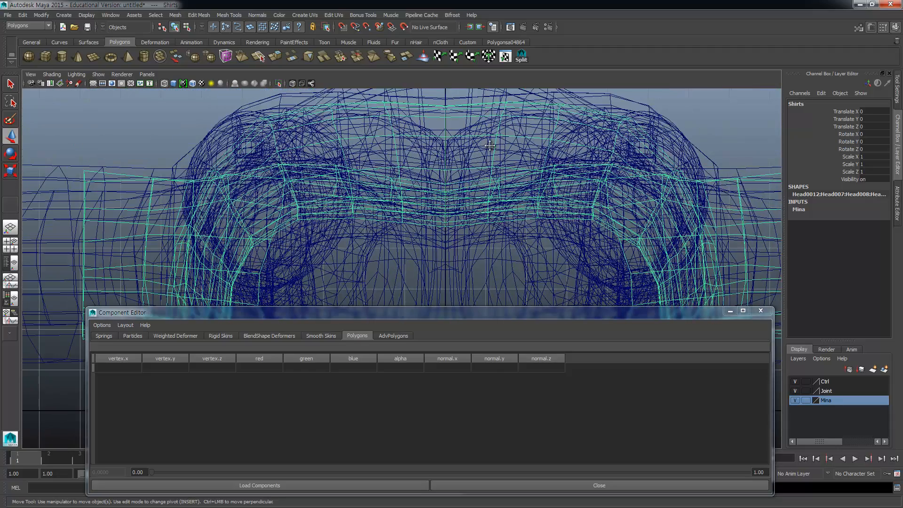
scroll(523, 239, up, 5)
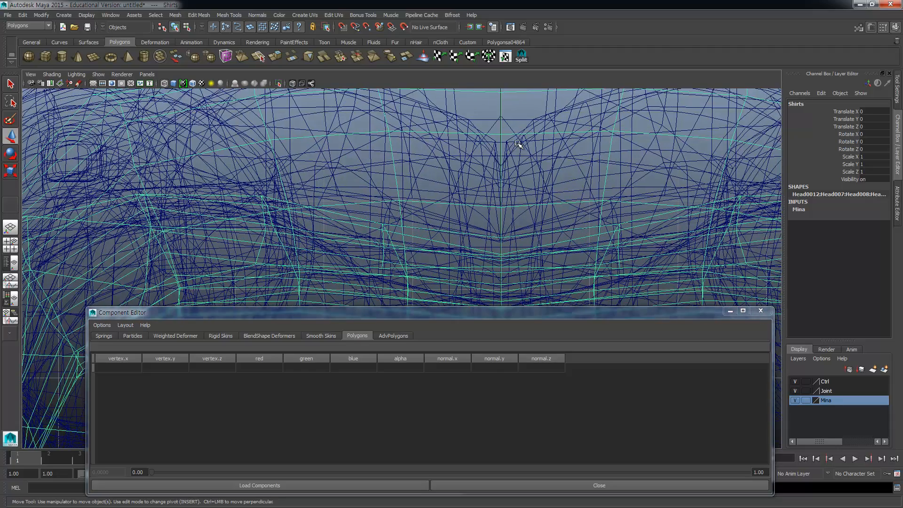
click(761, 311)
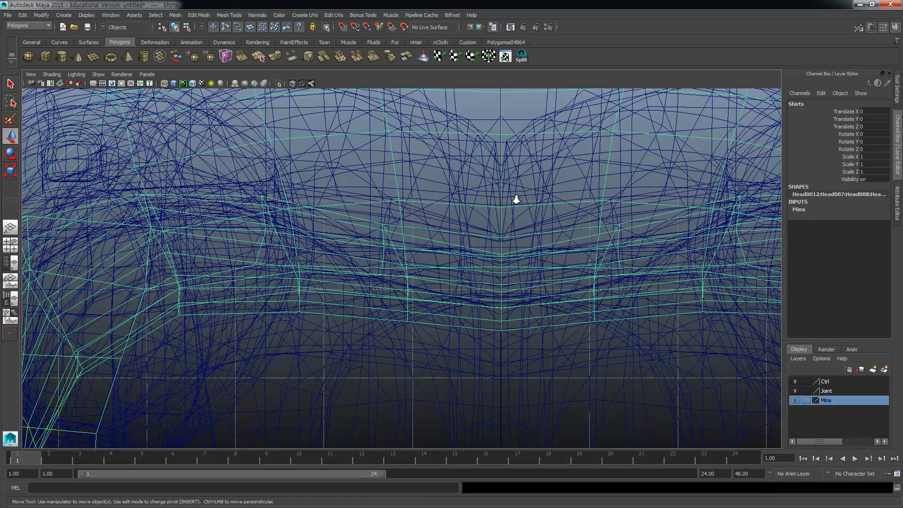
Step: Show the perspective view full size with shaded display, framing the whole character from the front
key(space)
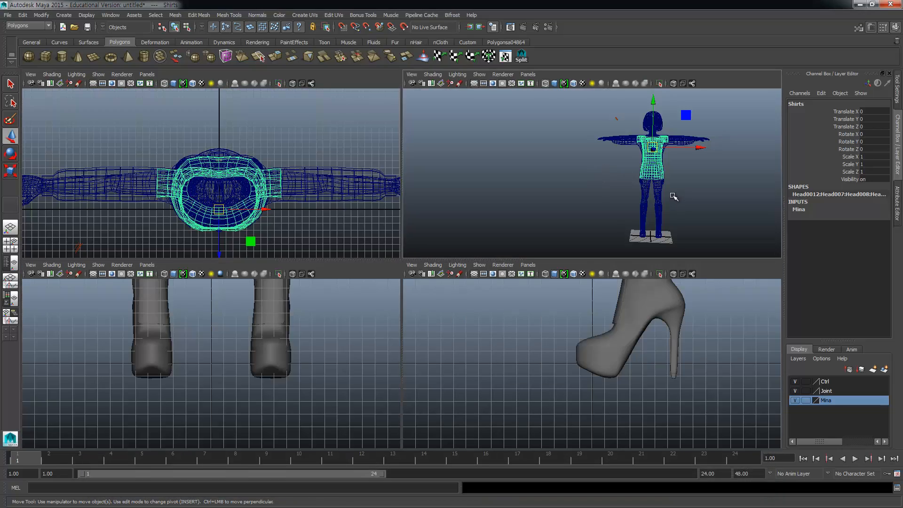
key(5)
key(space)
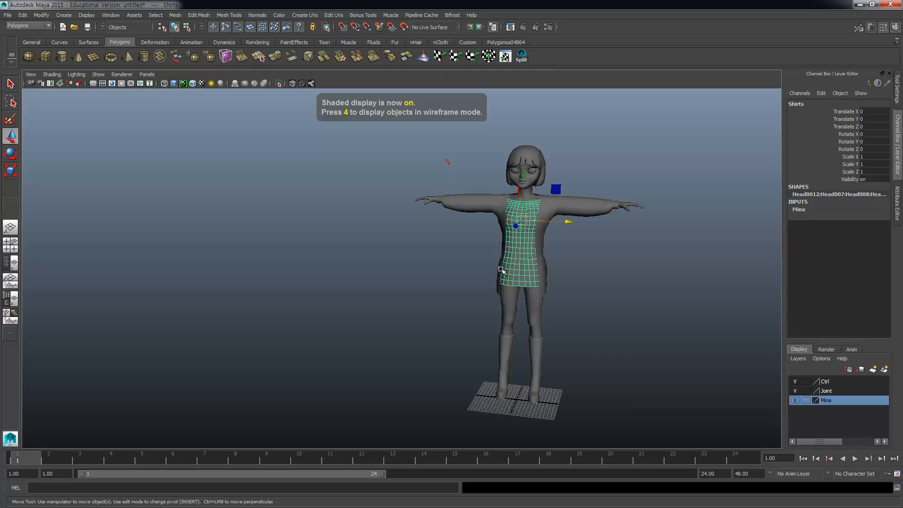
mouse_move(500, 268)
alt+mouse_down()
mouse_move(433, 236)
mouse_move(459, 273)
mouse_move(454, 331)
alt+mouse_up()
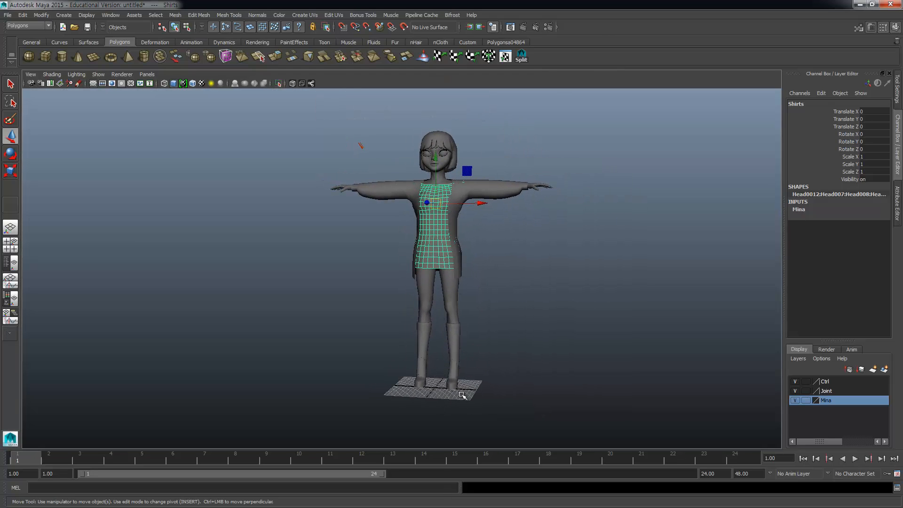
scroll(459, 379, down, 2)
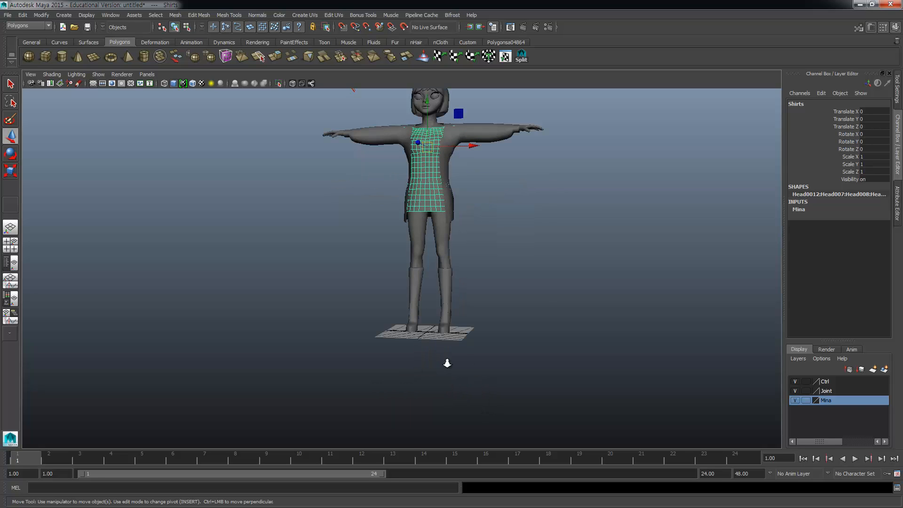
Step: Select the Shoose mesh and examine how the boot soles and heels sit against the ground grid
scroll(433, 363, up, 5)
alt+drag(434, 362, 424, 363)
scroll(419, 357, up, 3)
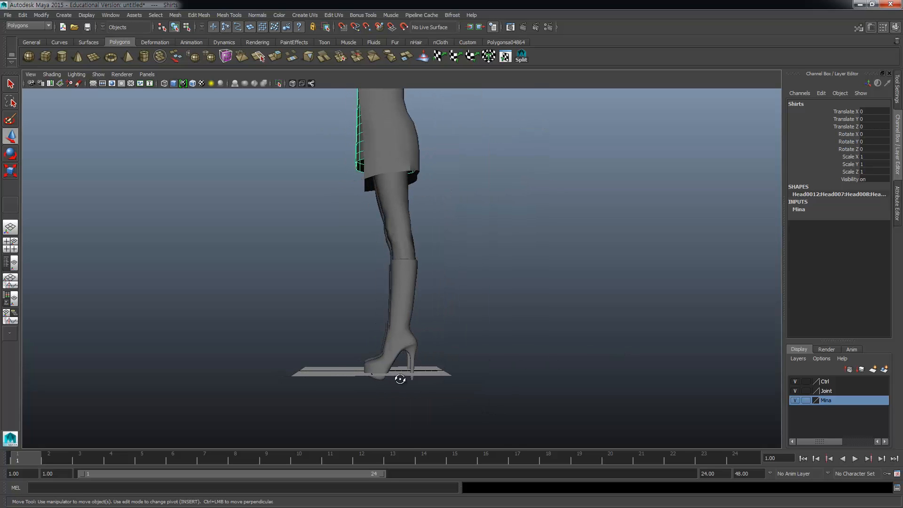
scroll(399, 377, up, 4)
click(400, 327)
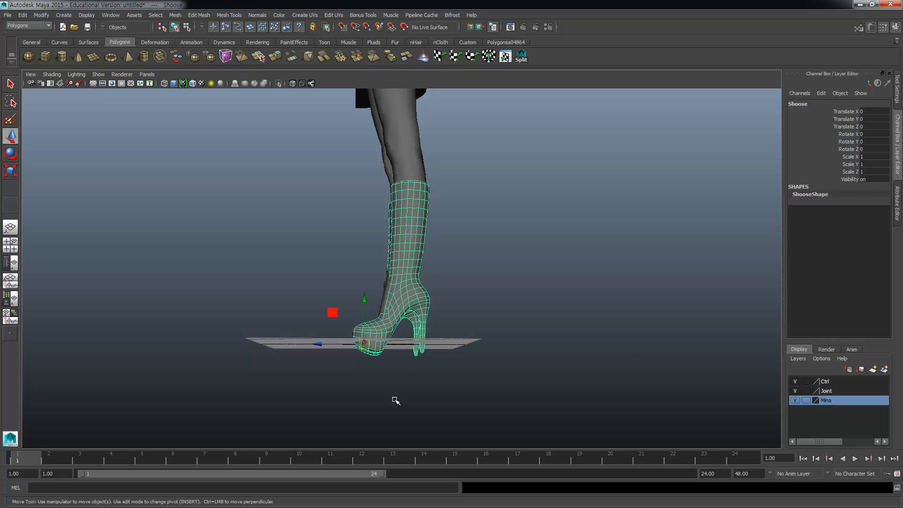
scroll(398, 386, up, 4)
alt+drag(403, 367, 442, 362)
scroll(461, 329, down, 4)
scroll(496, 256, up, 3)
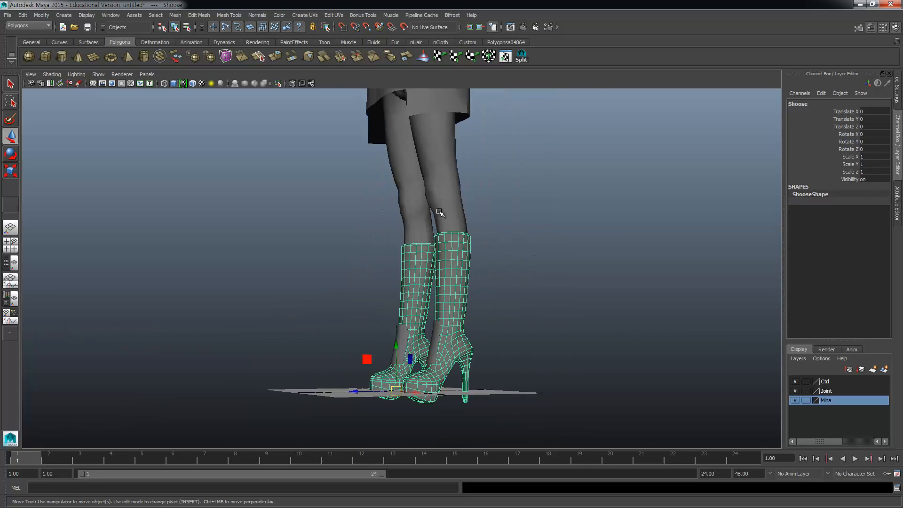
Step: Select the character's parent group Mina_G and raise it about 1.089 in Translate Y to lift the shoes onto the grid
alt+middle_drag(438, 209, 440, 284)
click(476, 185)
key(Up)
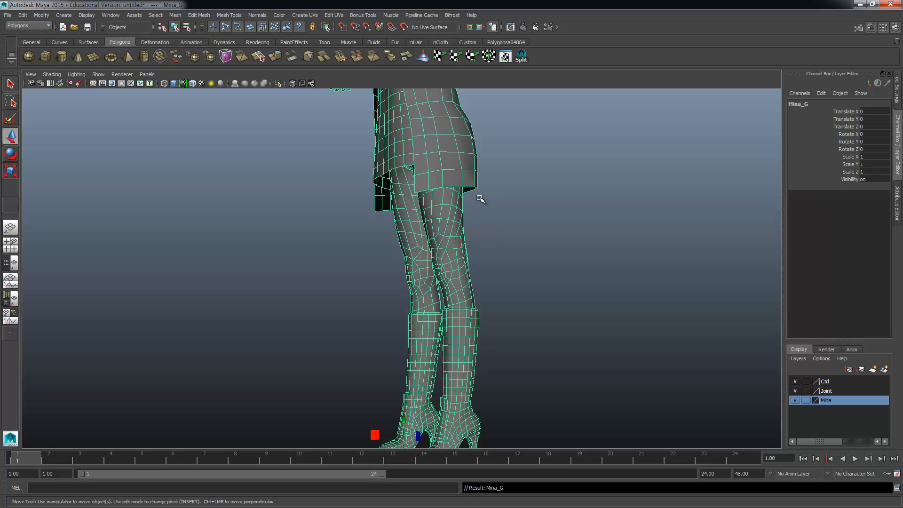
scroll(418, 294, down, 3)
alt+middle_drag(430, 318, 456, 252)
drag(430, 306, 396, 339)
scroll(443, 360, up, 3)
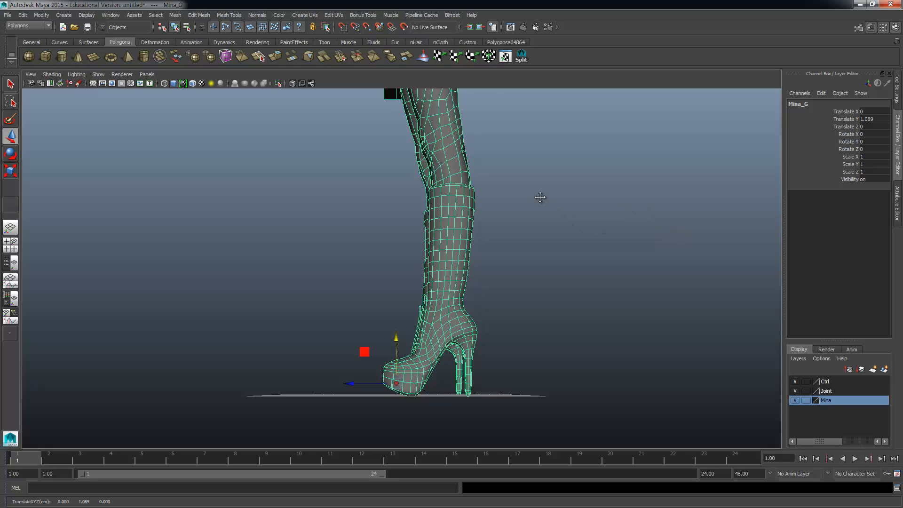
Step: Check the raised character's shoes against the ground grid from the front and in the side view
alt+drag(541, 198, 494, 214)
alt+middle_drag(500, 181, 450, 193)
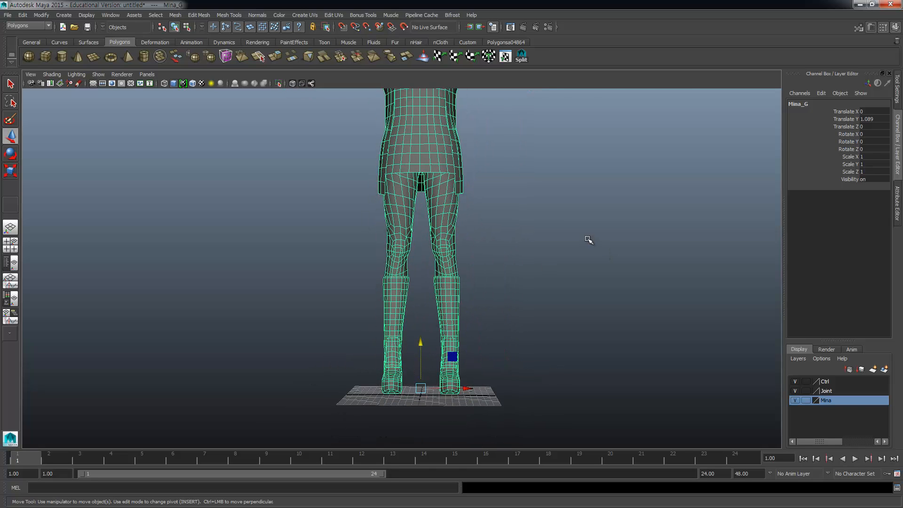
key(space)
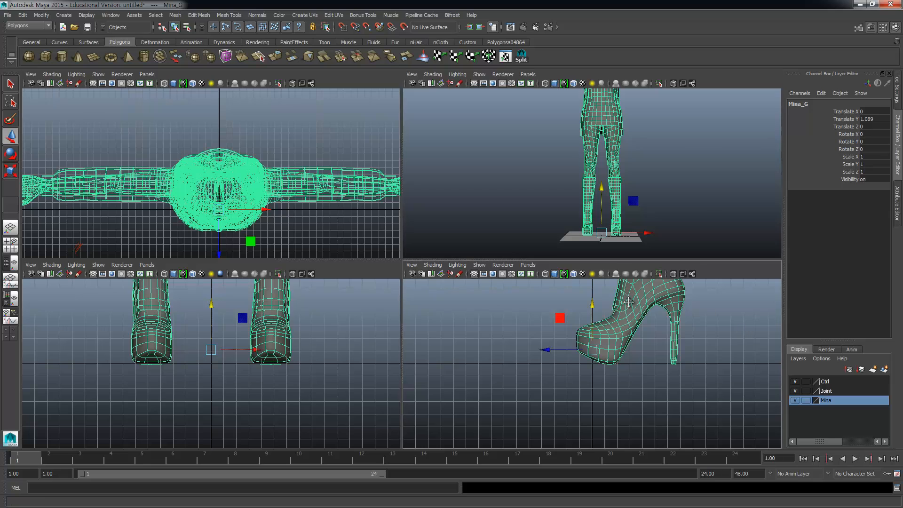
alt+middle_drag(623, 287, 623, 314)
key(space)
alt+middle_drag(527, 177, 539, 308)
scroll(540, 307, down, 1)
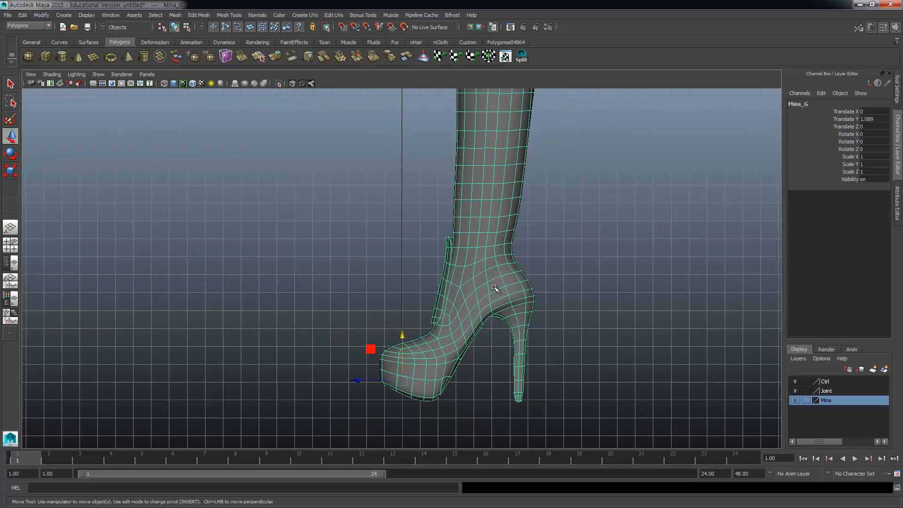
scroll(523, 269, down, 2)
alt+middle_drag(524, 269, 514, 317)
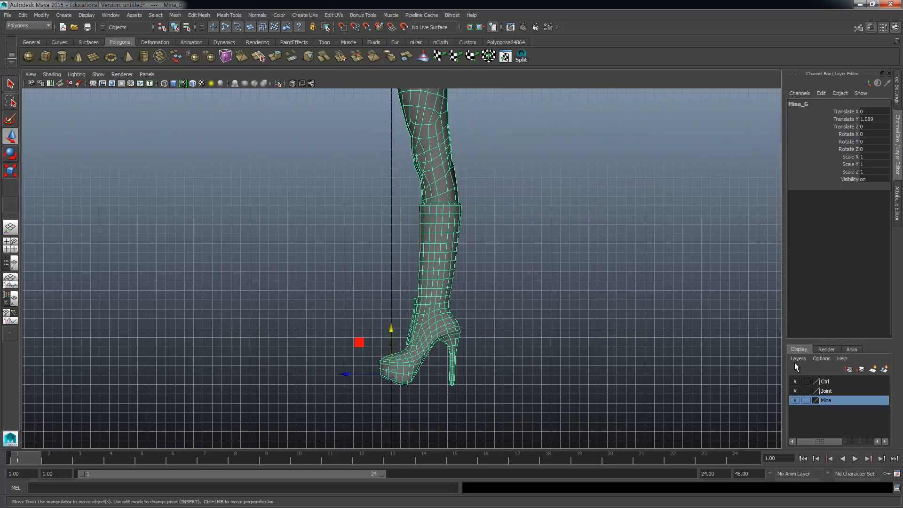
Step: Set the Mina display layer to template and add the Shoose_A boot mesh to that layer
click(796, 400)
click(796, 401)
click(806, 400)
click(582, 361)
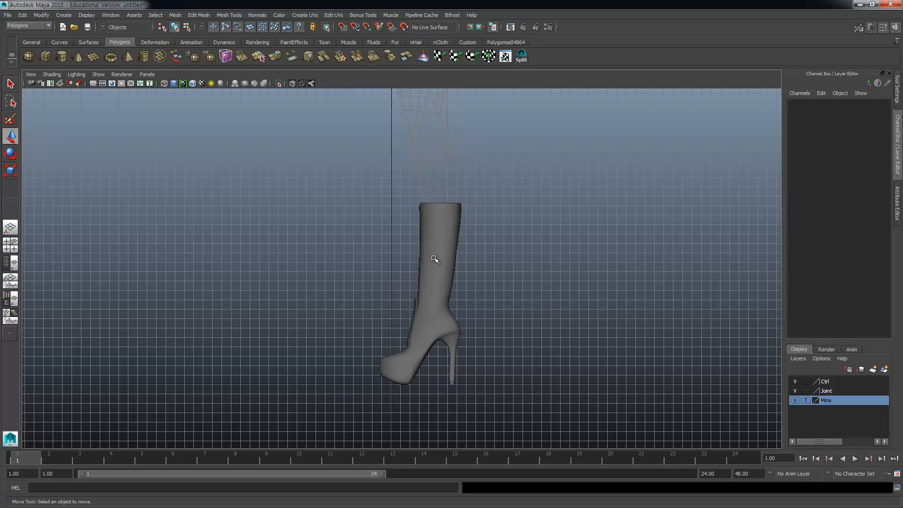
click(449, 332)
click(413, 332)
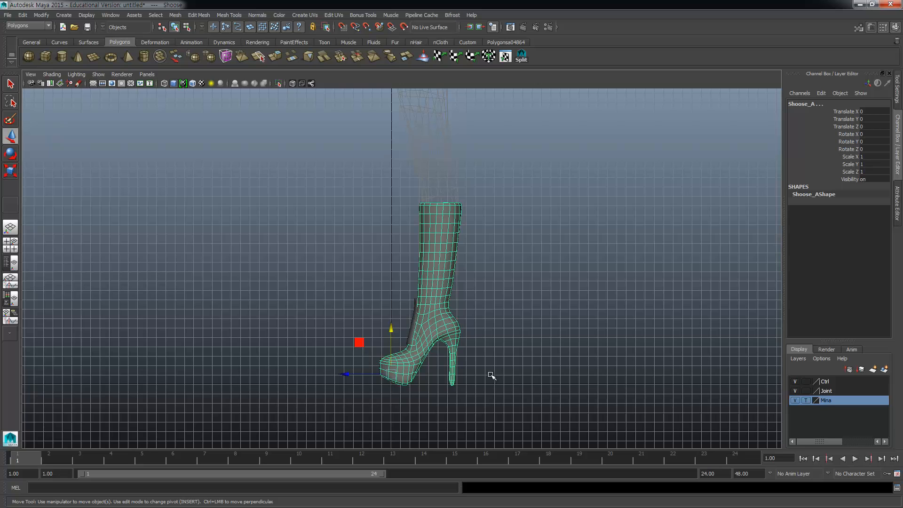
right_click(839, 400)
click(854, 415)
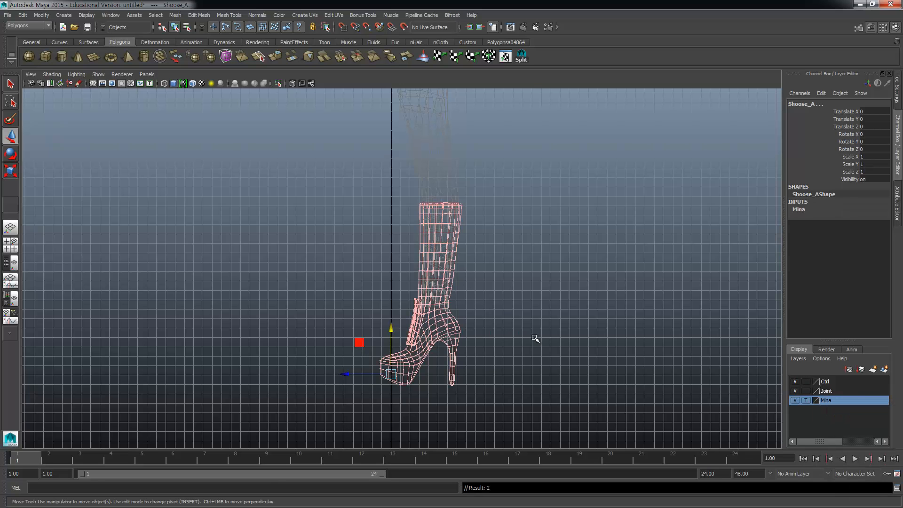
click(535, 338)
Step: Switch to the Animation menu set and start the Joint Tool with primary axis Y and secondary axis Z
alt+right_drag(504, 218, 481, 314)
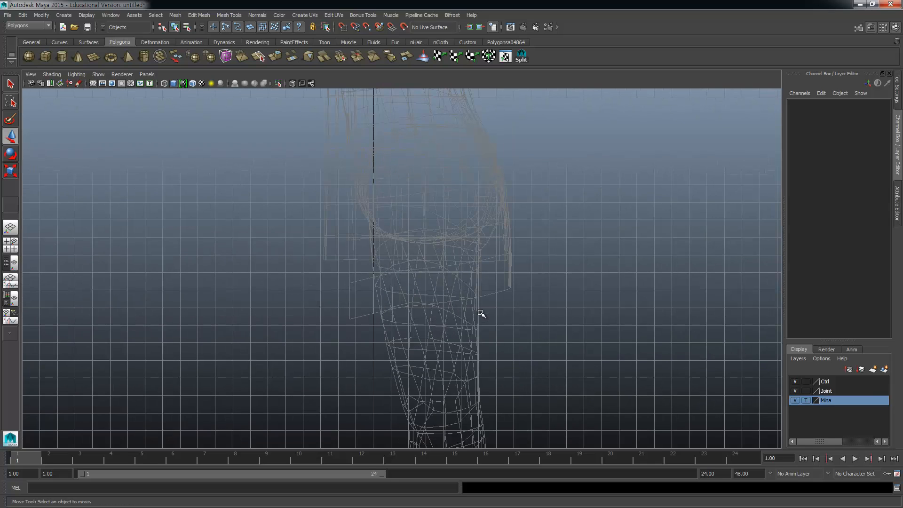
alt+middle_drag(502, 273, 495, 93)
alt+middle_drag(506, 334, 500, 98)
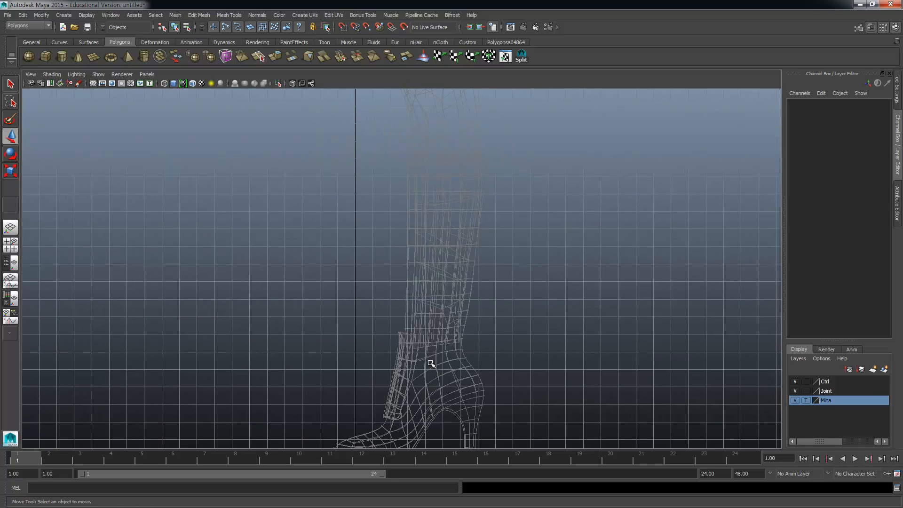
alt+middle_drag(472, 306, 472, 367)
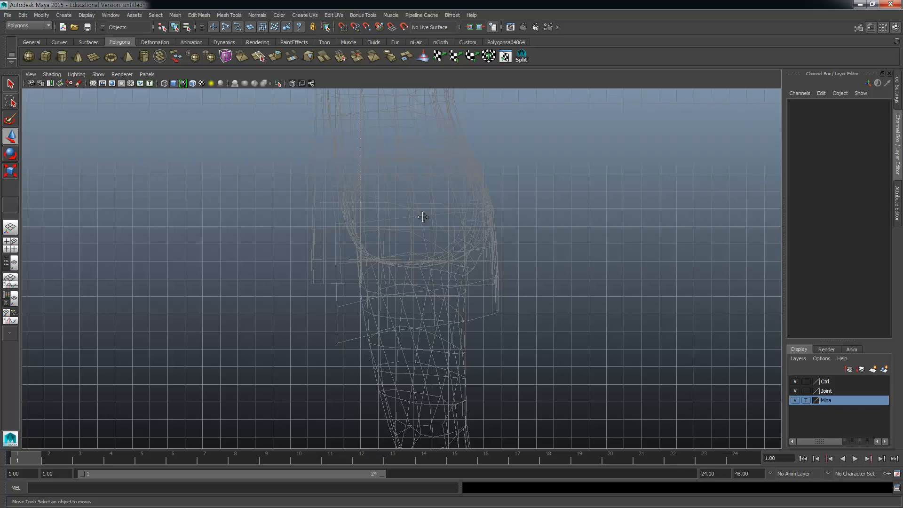
alt+right_drag(422, 217, 436, 270)
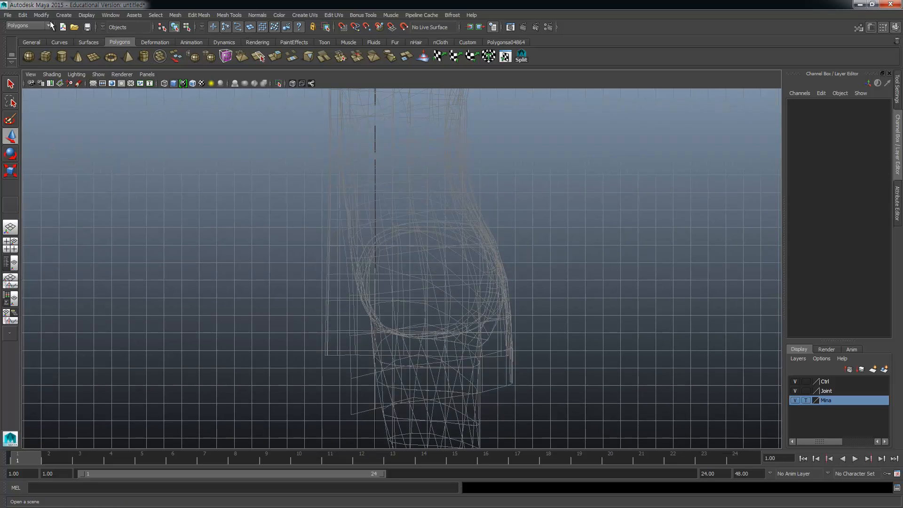
click(51, 25)
click(27, 35)
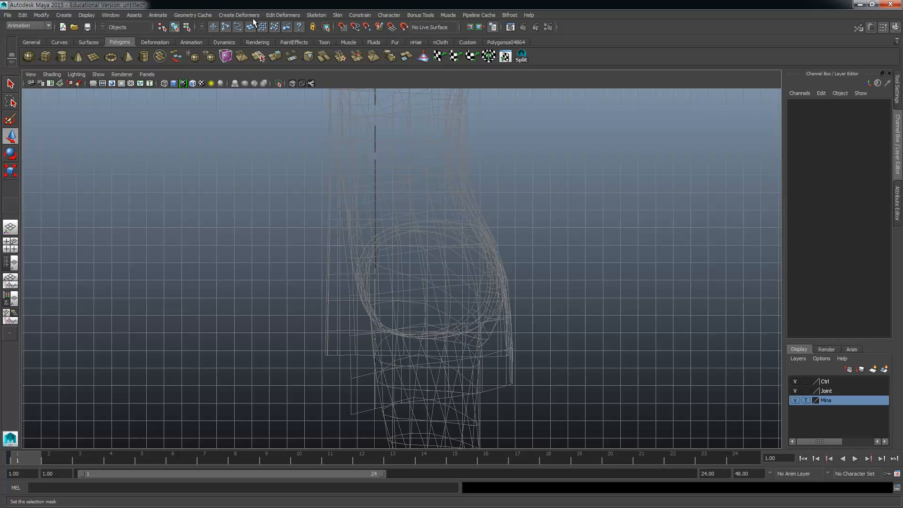
click(318, 17)
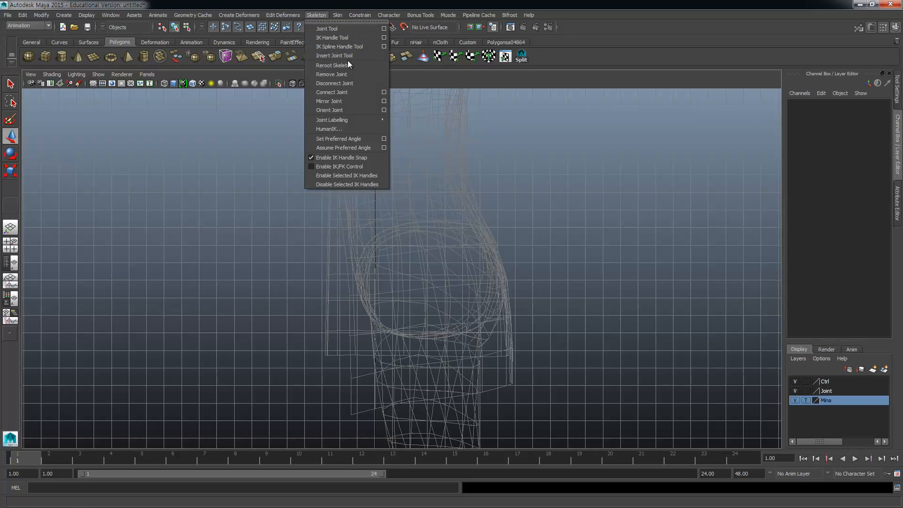
click(335, 29)
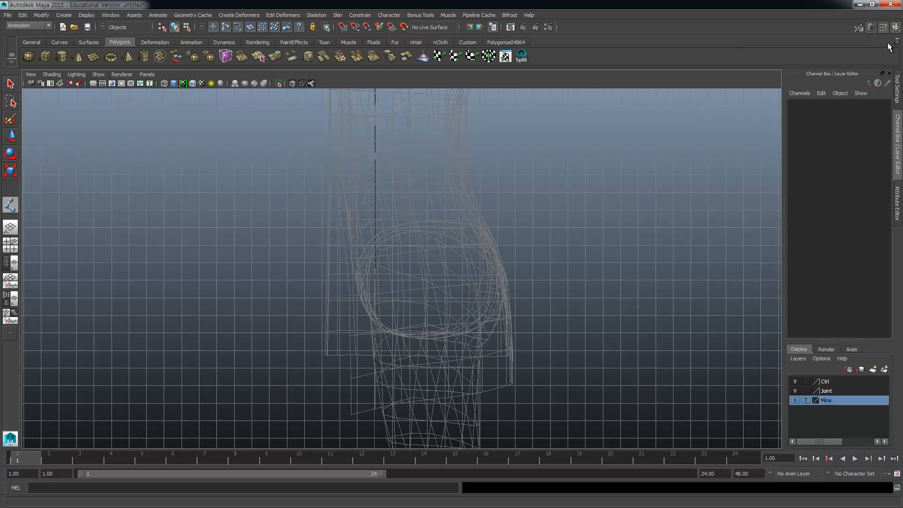
click(883, 28)
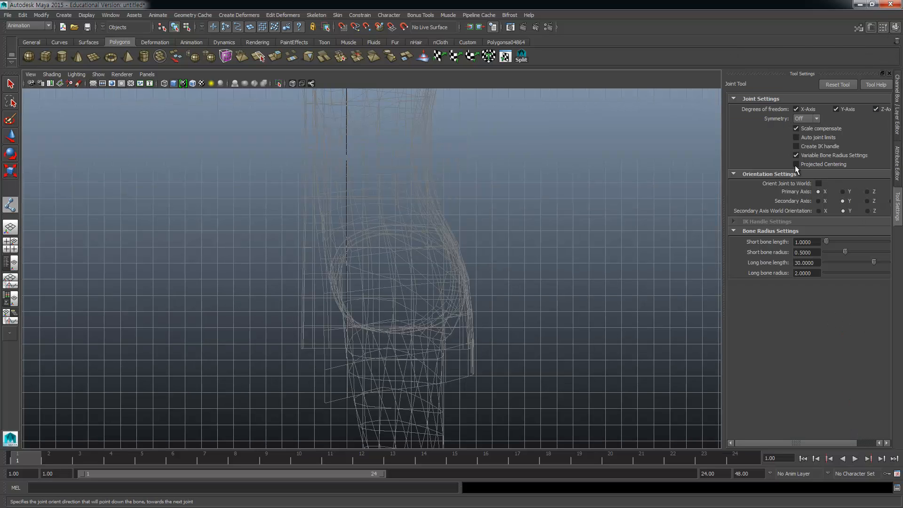
alt+drag(419, 213, 399, 287)
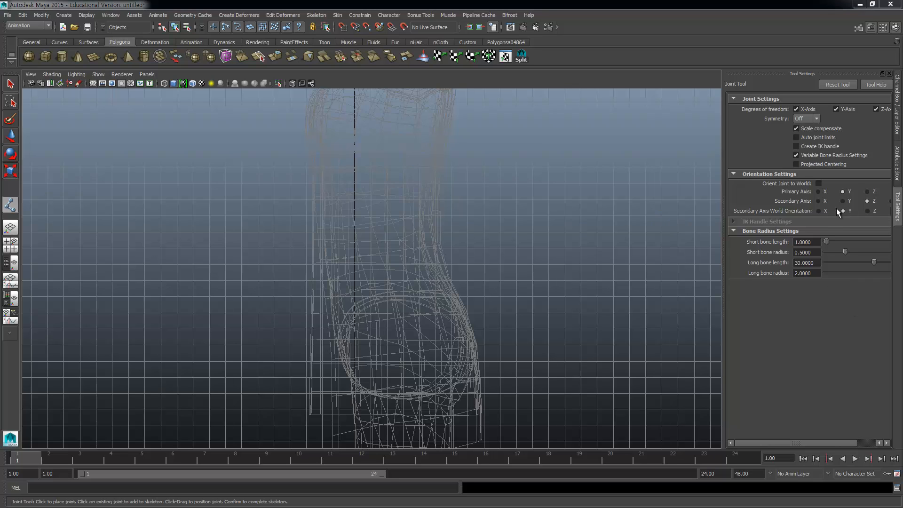
click(898, 104)
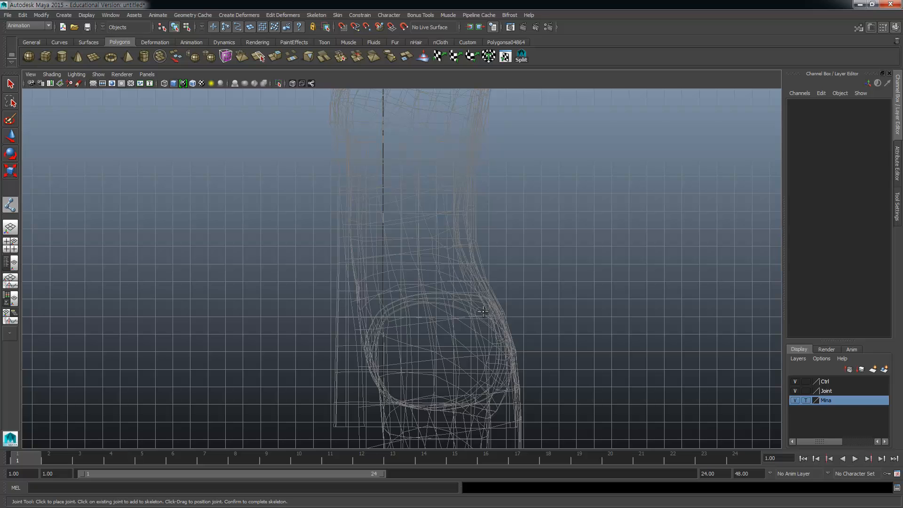
Step: Return the Mina layer to normal display and hide the Gurdigan garment, the cloth panel in front of the thighs, and the Pants
alt+middle_drag(490, 339, 497, 302)
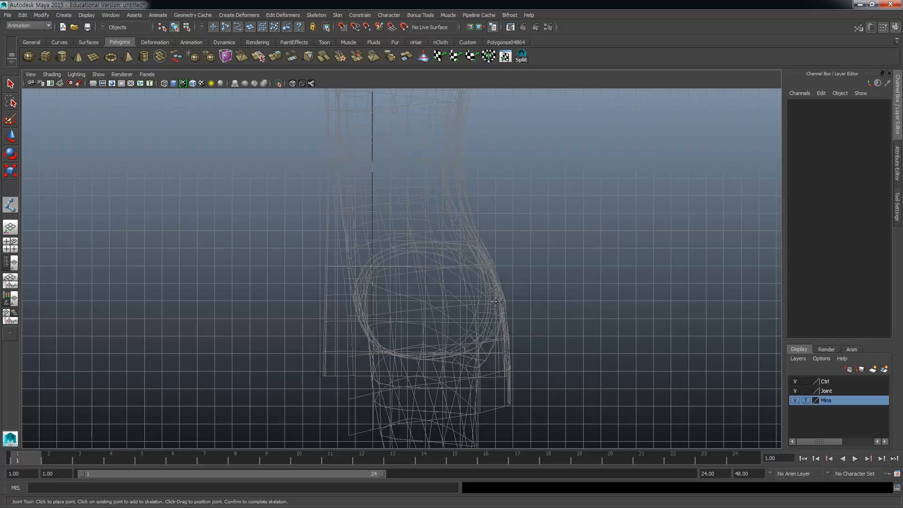
click(806, 400)
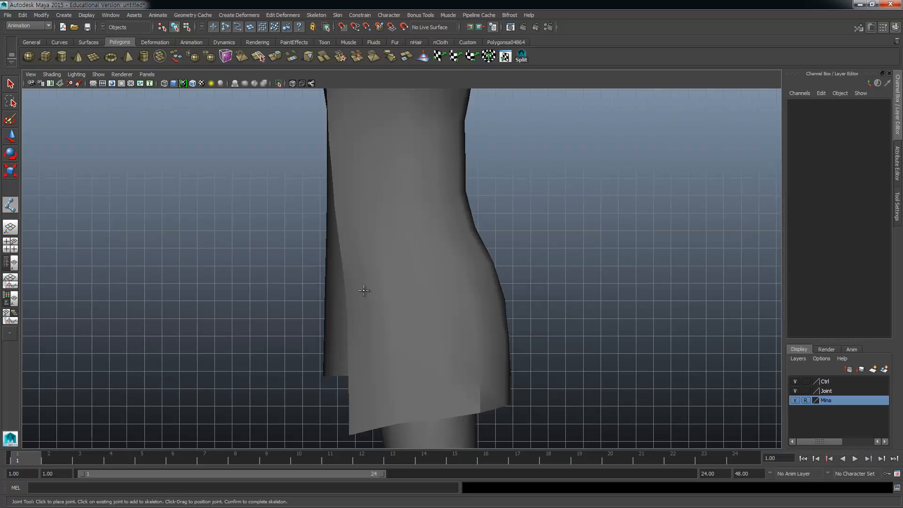
key(q)
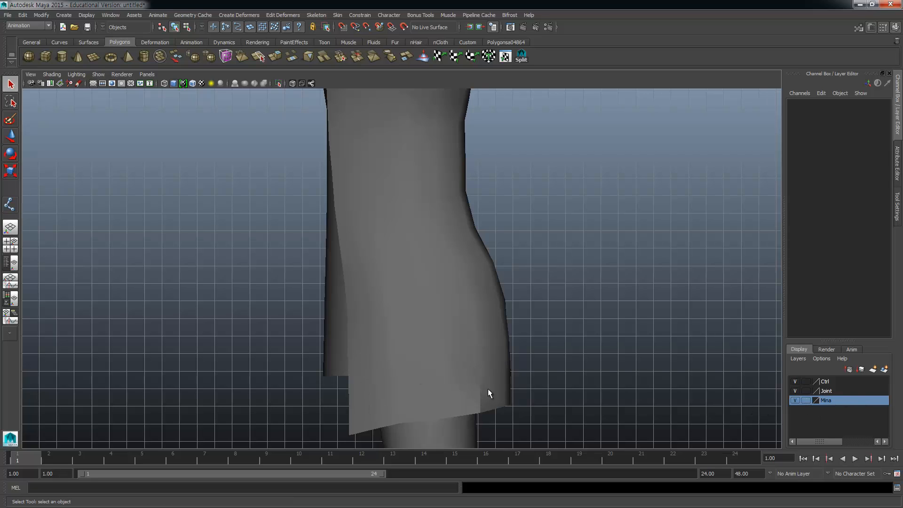
click(357, 403)
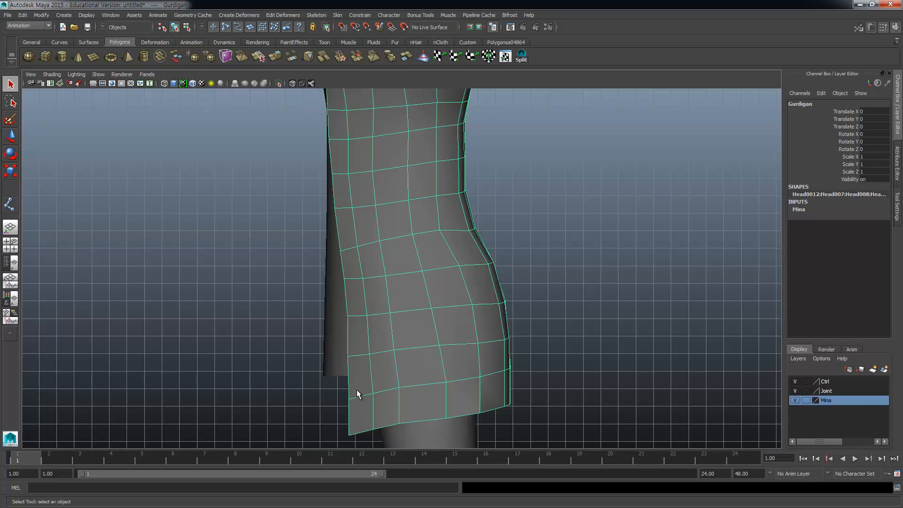
key(ctrl+h)
click(337, 359)
key(ctrl+h)
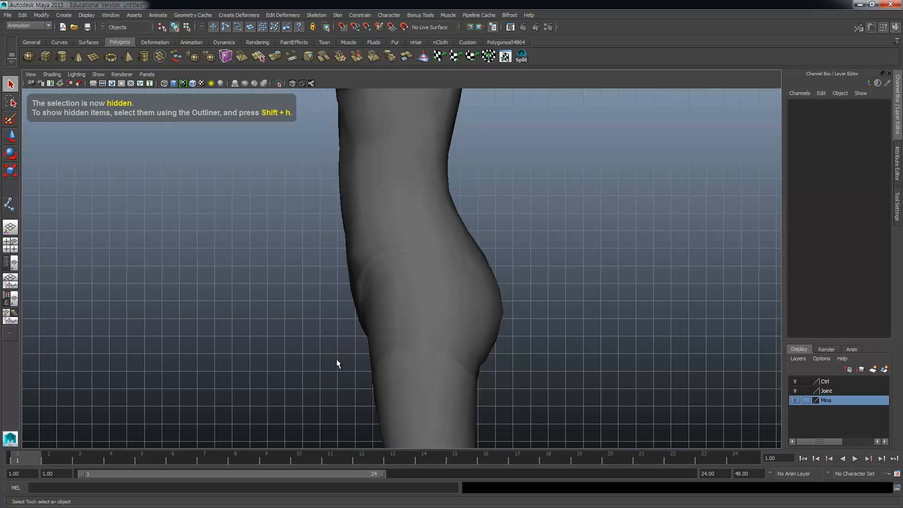
click(394, 254)
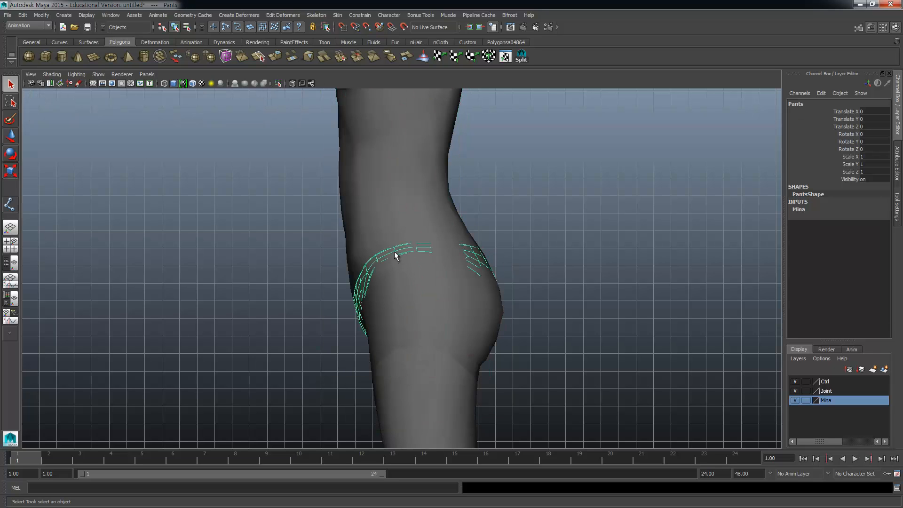
key(ctrl+h)
Step: Hide the character's hair mesh so the bare head is exposed in the side view
alt+drag(406, 247, 462, 282)
alt+middle_drag(468, 92, 481, 237)
alt+middle_drag(468, 137, 454, 369)
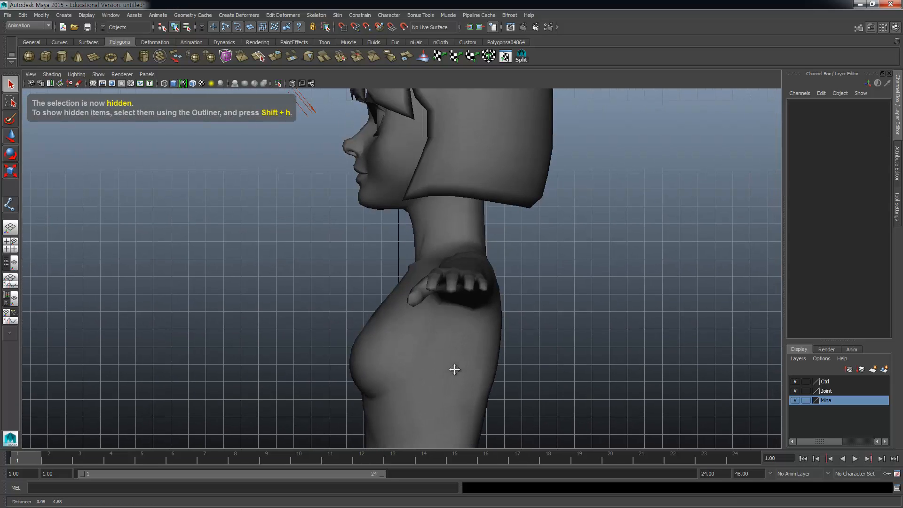
alt+middle_drag(462, 313, 447, 412)
click(518, 264)
key(ctrl+h)
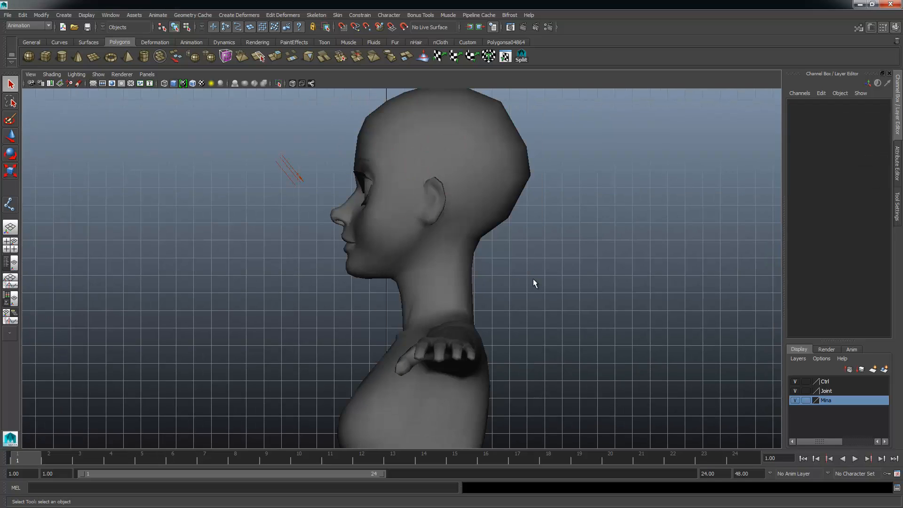
Step: Turn off the grid in the side view
alt+middle_drag(442, 299, 485, 287)
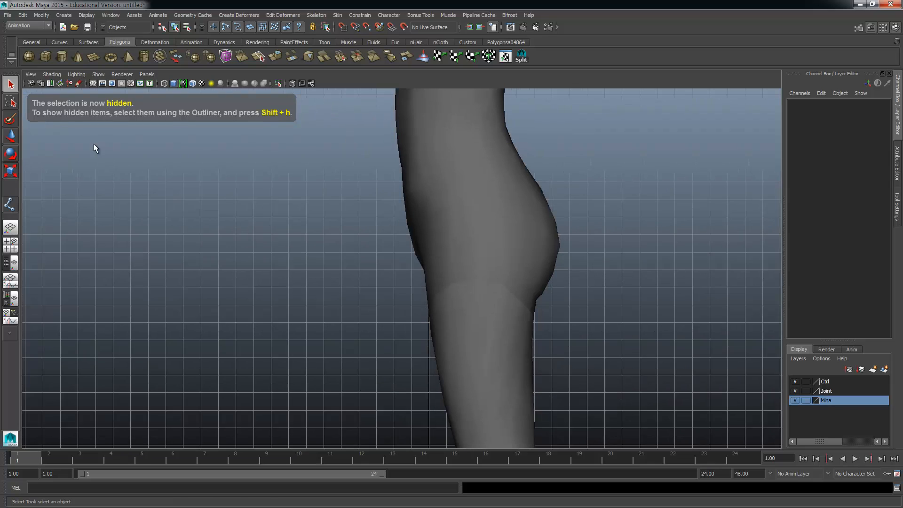
click(93, 84)
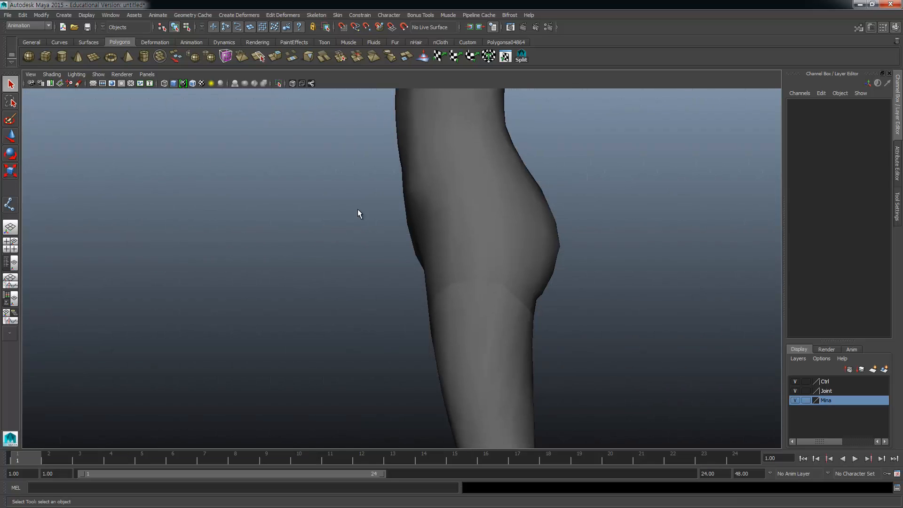
scroll(507, 317, down, 6)
alt+middle_drag(440, 346, 466, 274)
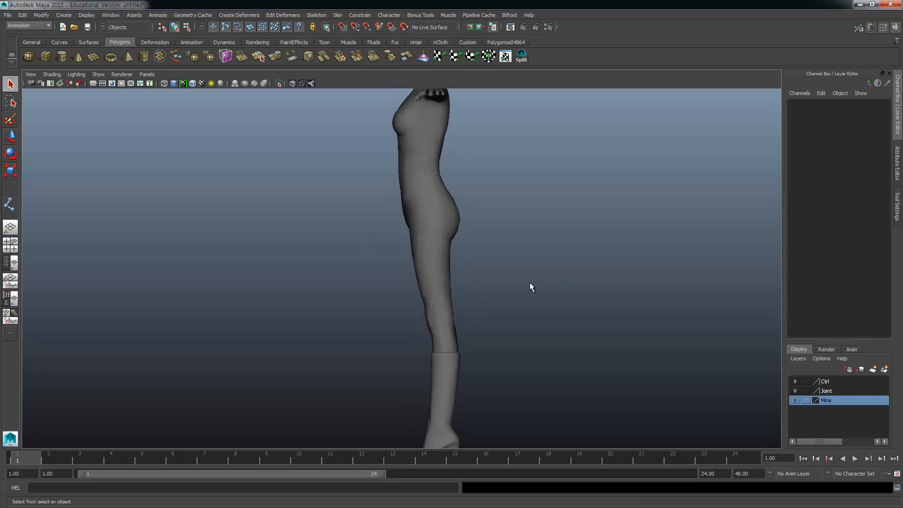
Step: Set the Mina layer to template again so the body shows as an unselectable wireframe around the hips
click(806, 400)
alt+middle_drag(481, 238, 465, 216)
alt+right_drag(419, 195, 758, 190)
alt+middle_drag(484, 126, 441, 241)
scroll(441, 241, up, 5)
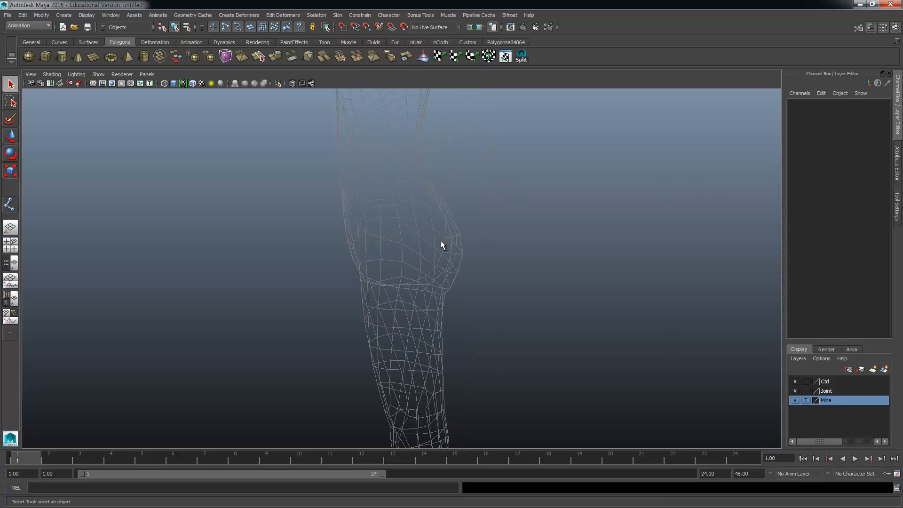
Step: Start the Joint Tool with its settings shown, framing the torso and hips from the side
click(316, 15)
click(384, 28)
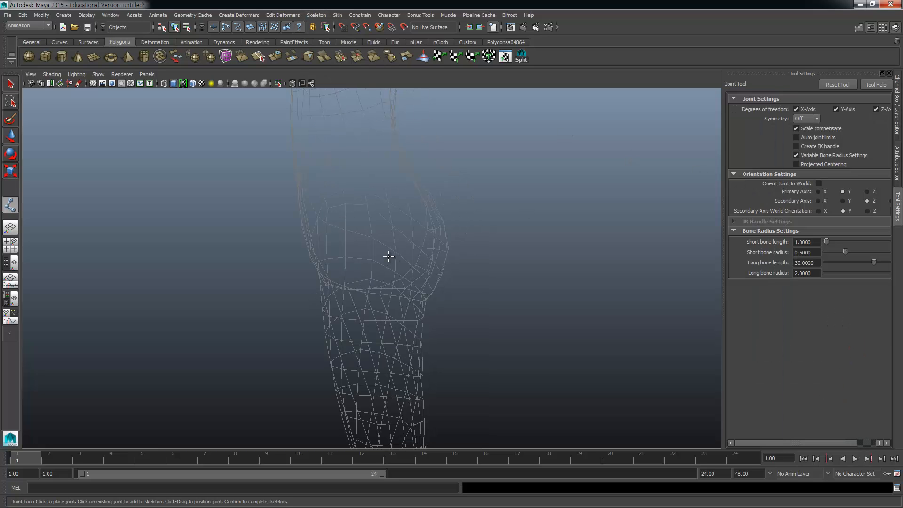
alt+middle_drag(388, 257, 380, 374)
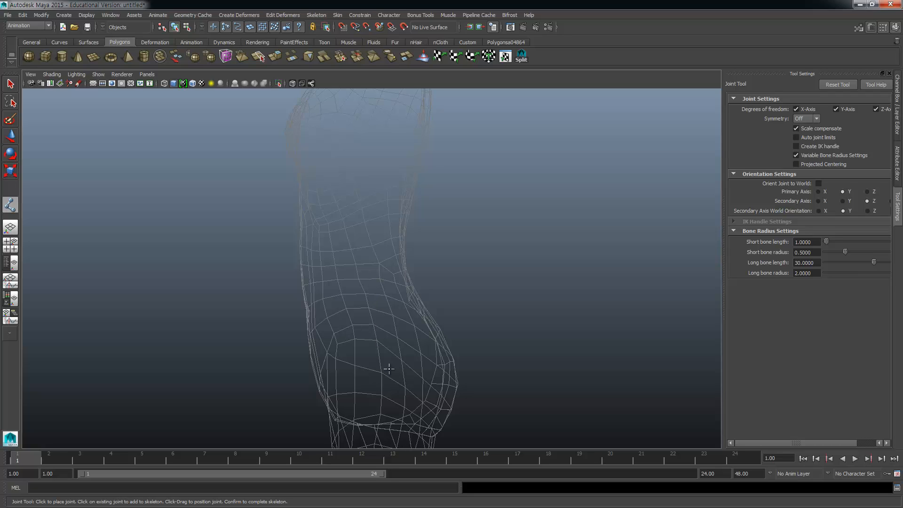
drag(385, 308, 397, 374)
click(376, 289)
click(345, 376)
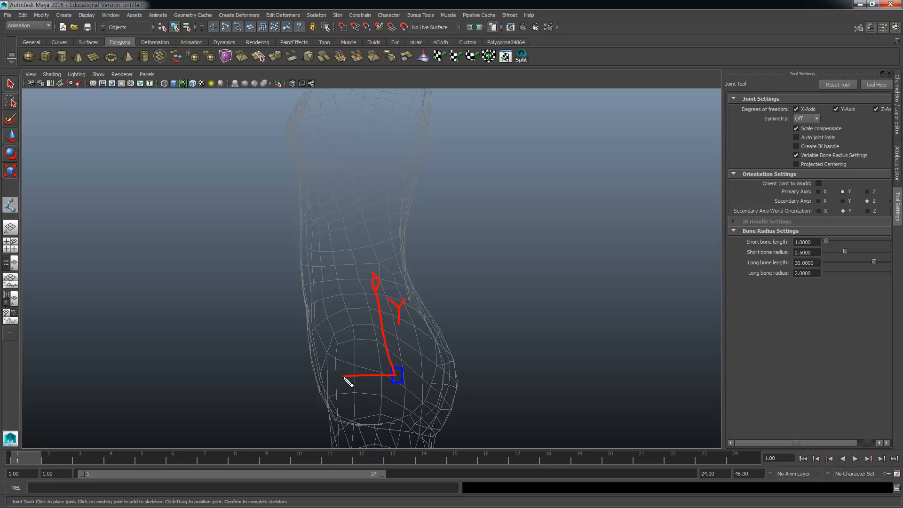
drag(351, 371, 352, 387)
mouse_move(302, 371)
mouse_down()
mouse_move(317, 398)
mouse_move(336, 393)
mouse_up()
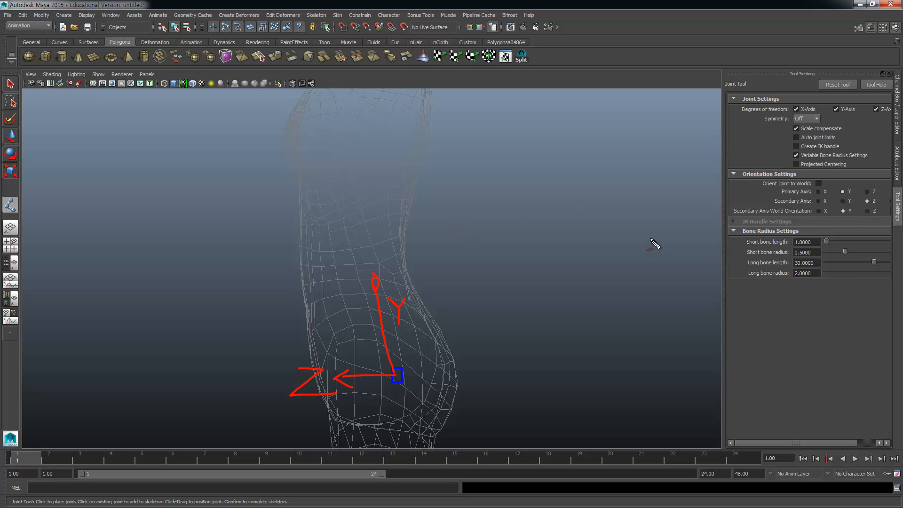
key(Escape)
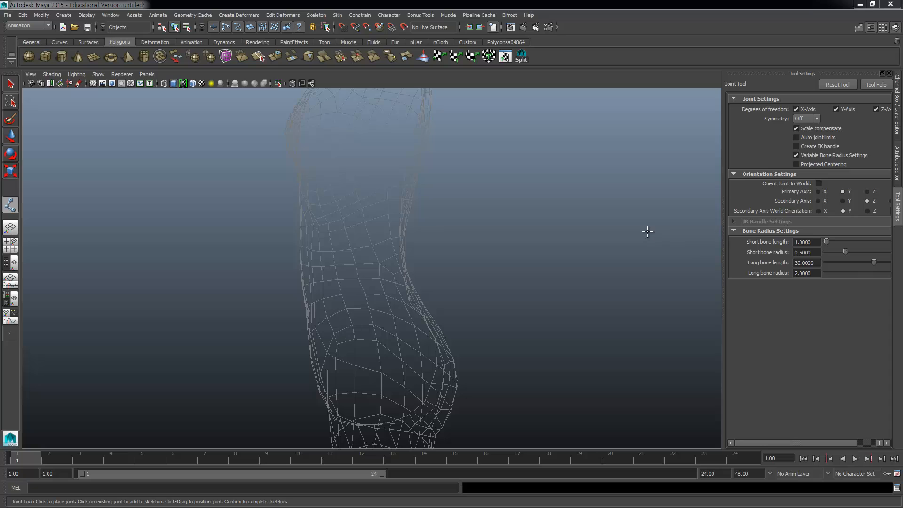
Step: Place a chain of spine joints from the hips up through the chest to the neck base, fine-tuning the neck-base joint's position
click(372, 342)
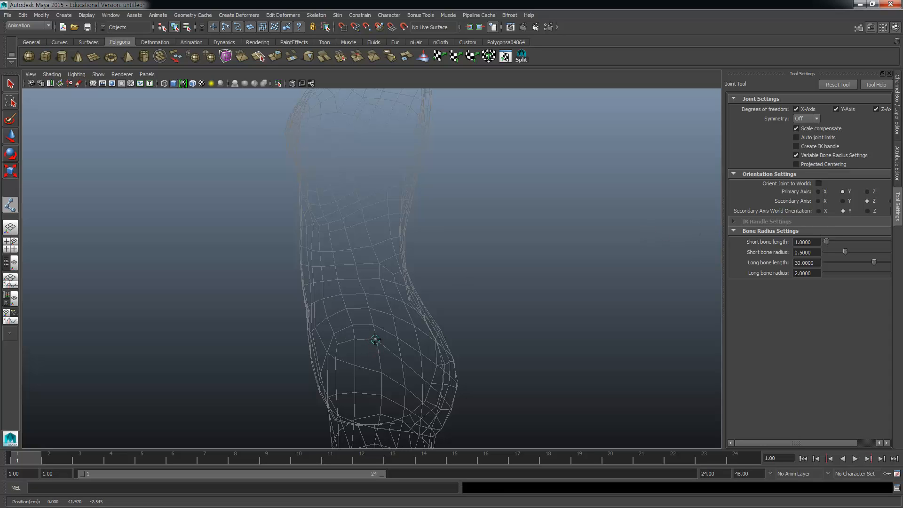
alt+drag(373, 337, 335, 265)
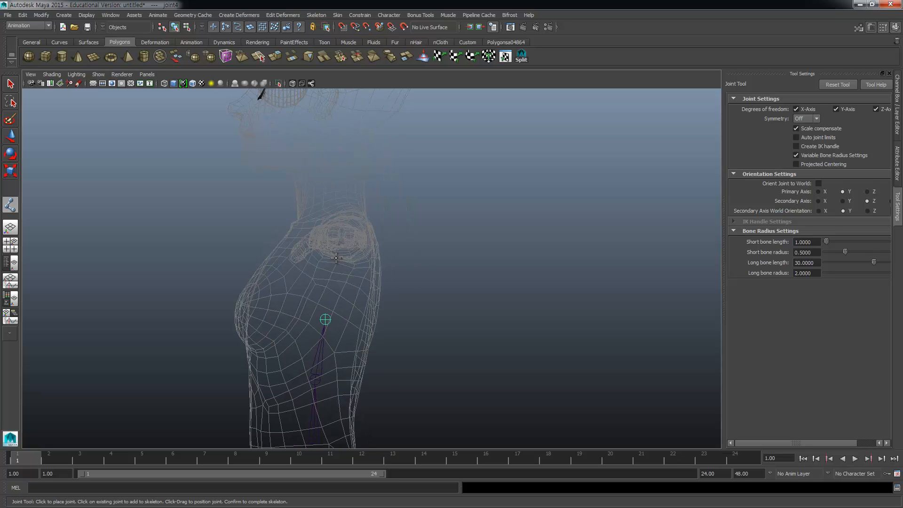
click(336, 268)
click(339, 263)
drag(342, 215, 333, 208)
alt+middle_drag(333, 207, 339, 259)
scroll(325, 256, up, 5)
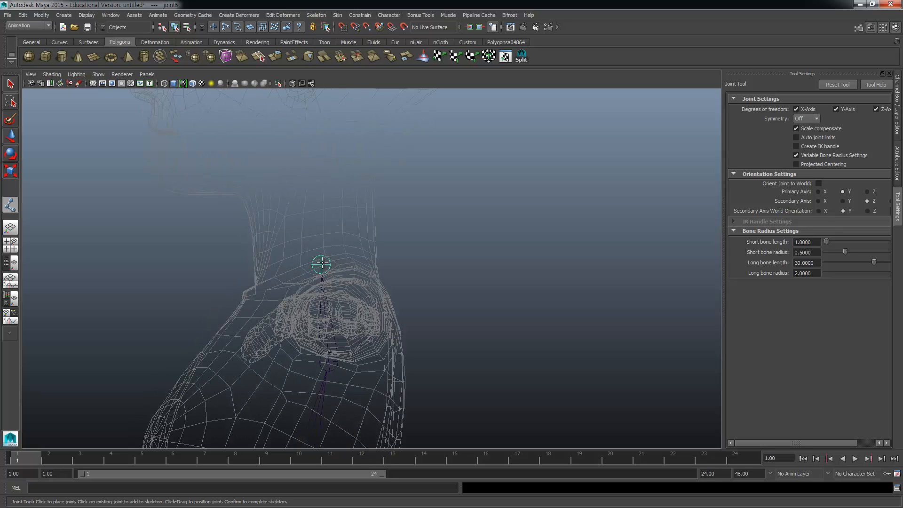
key(Insert)
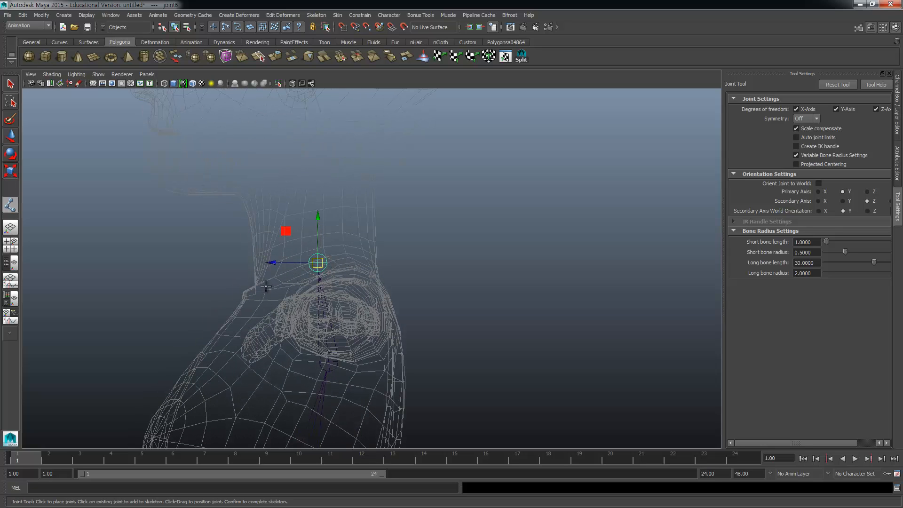
drag(318, 263, 319, 272)
Step: Extend the chain with two neck joints, a head joint at eye level and an end joint in front of the face
drag(318, 220, 313, 221)
alt+middle_drag(321, 165, 315, 227)
drag(315, 228, 309, 229)
alt+middle_drag(333, 170, 324, 236)
drag(326, 193, 328, 163)
drag(100, 182, 121, 167)
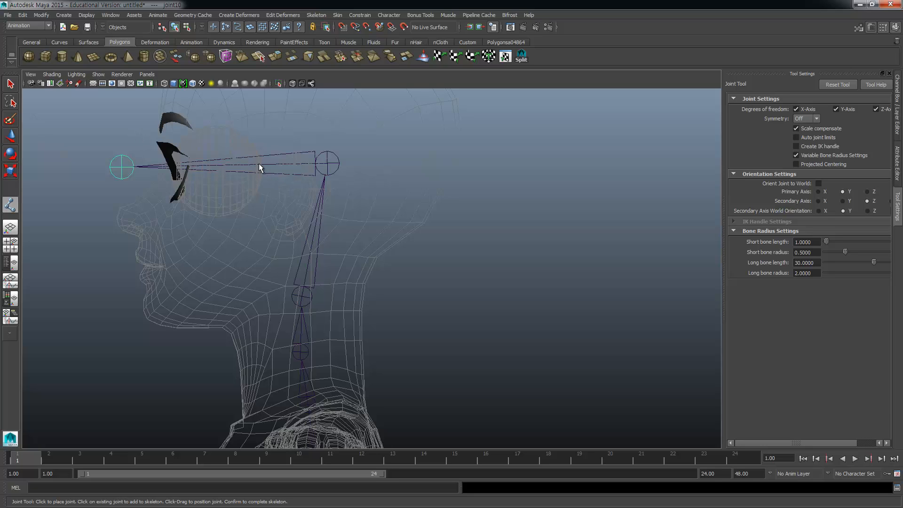
Step: Finish the joint chain and rename its root joint at the hips Back_Root in the channel settings
key(q)
scroll(329, 215, up, 10)
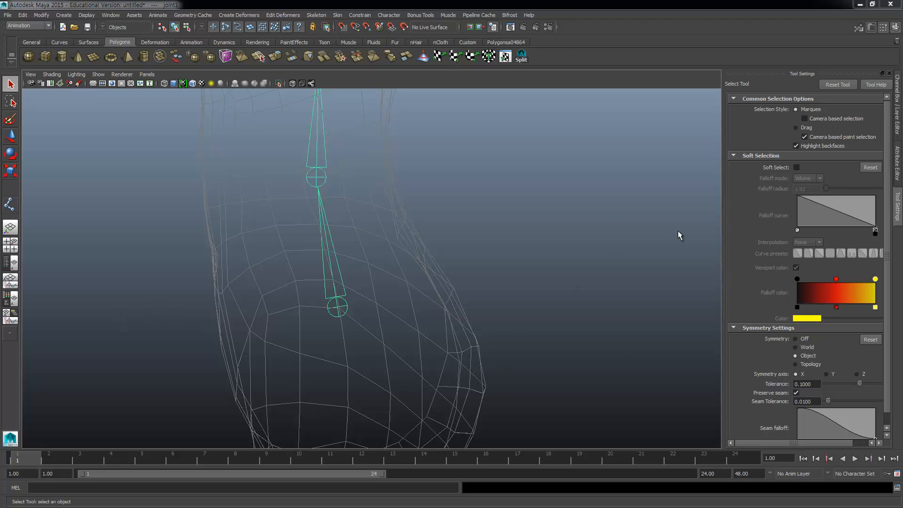
click(898, 120)
drag(723, 142, 785, 142)
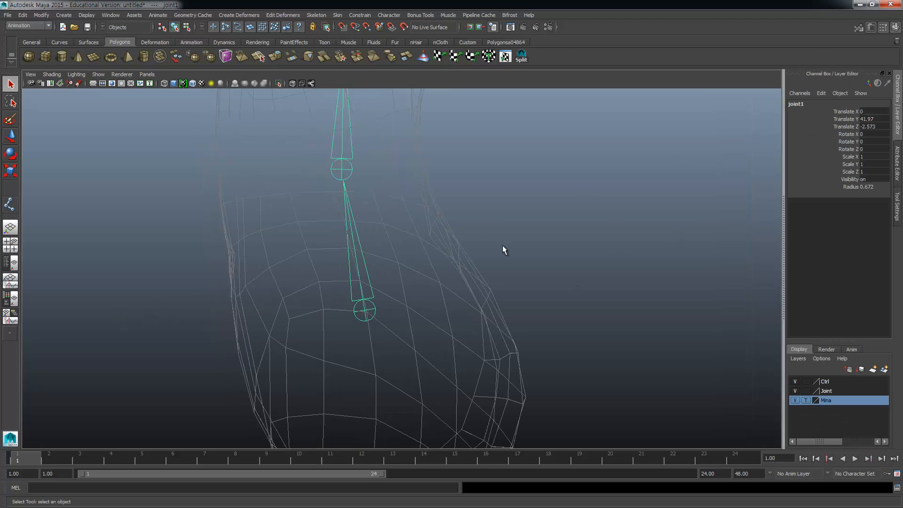
click(810, 105)
text(Ba)
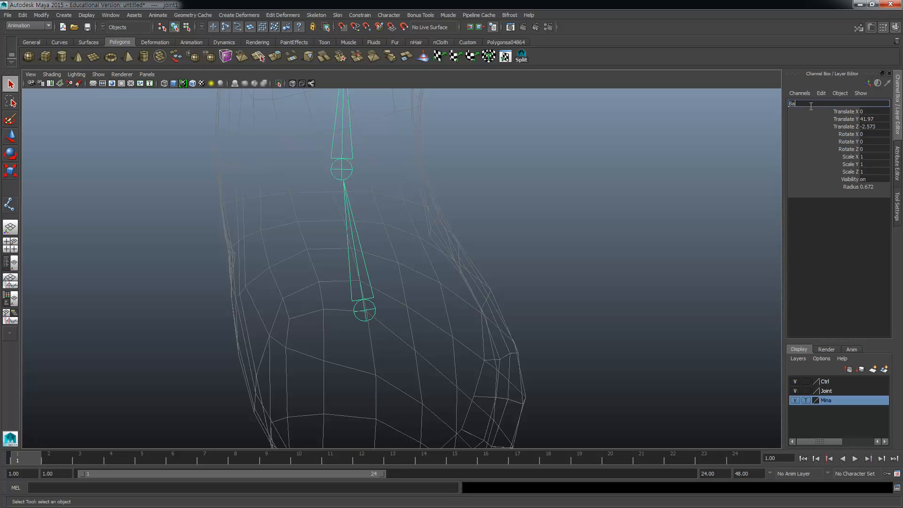
text(ck_Root)
key(Return)
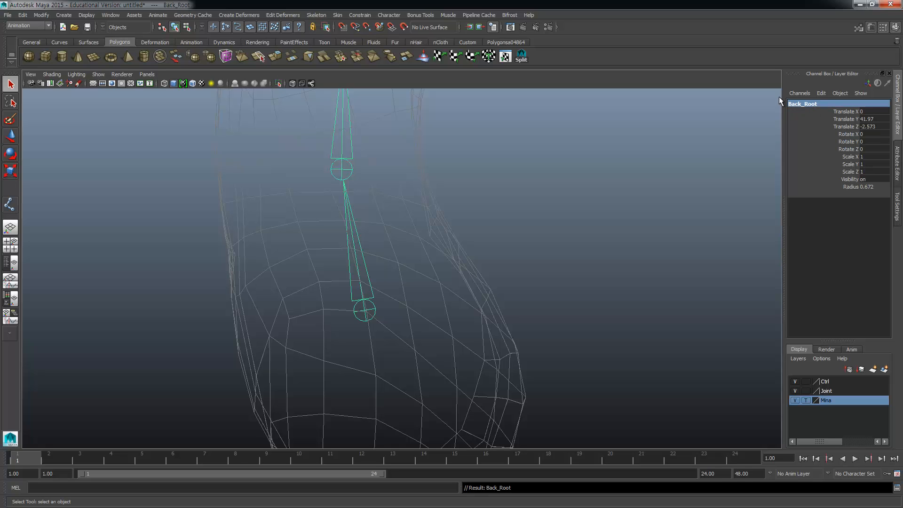
Step: Rename the second spine joint, directly above the root, as Back_A
click(355, 166)
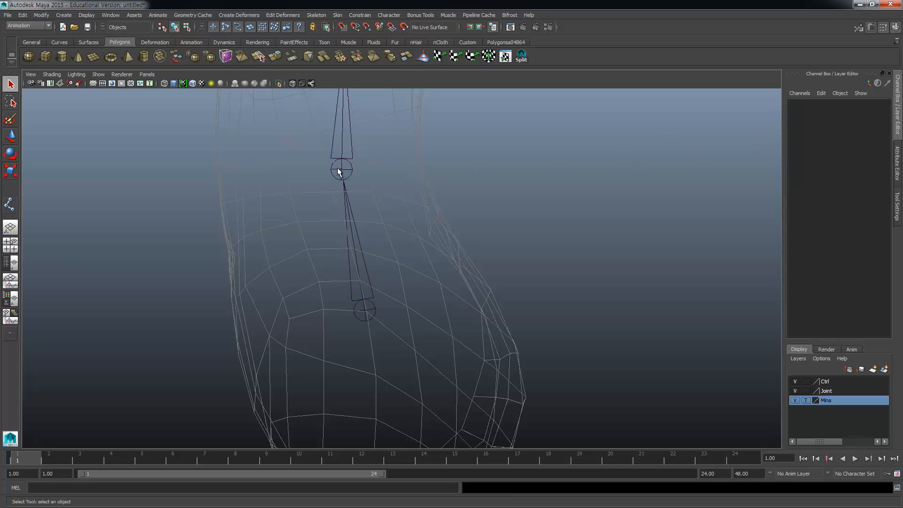
click(337, 167)
key(f)
double_click(805, 103)
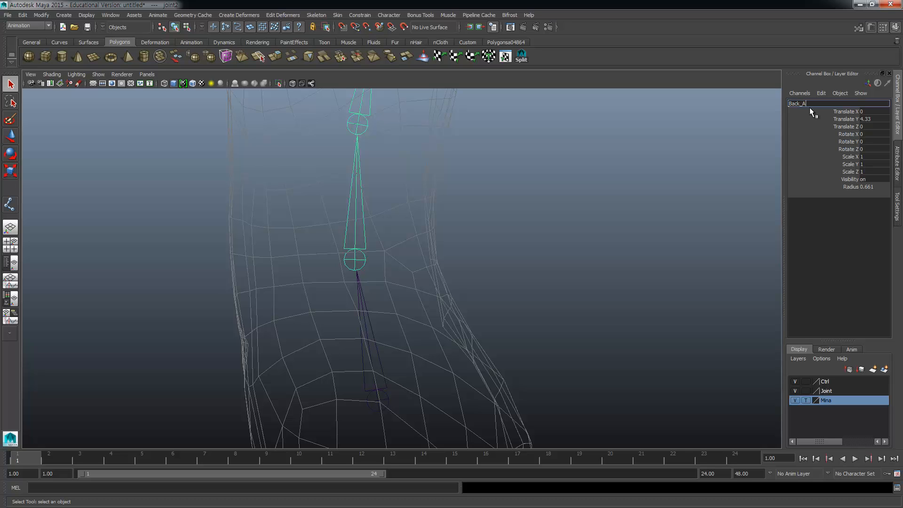
text(Back_A)
key(Return)
Step: Rename the third spine joint, the next one above Back_A, as Back_B
alt+middle_drag(444, 253, 466, 379)
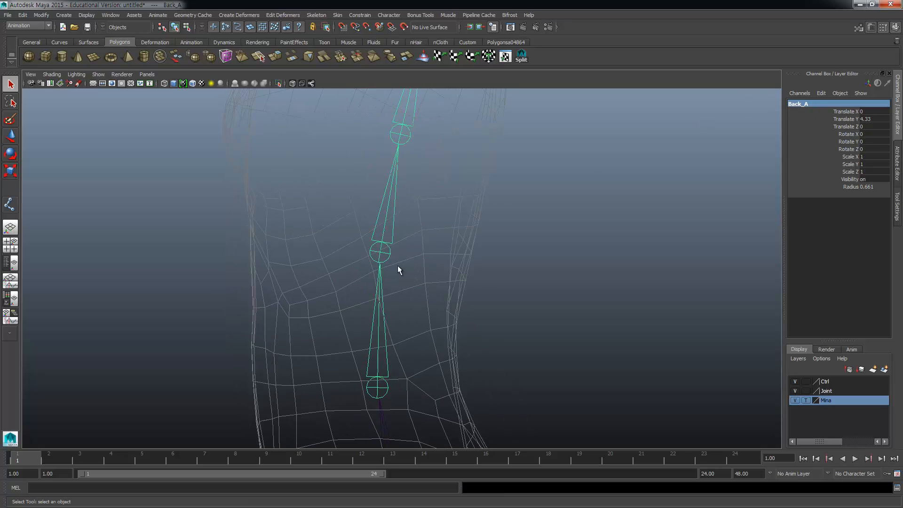
click(388, 257)
double_click(824, 103)
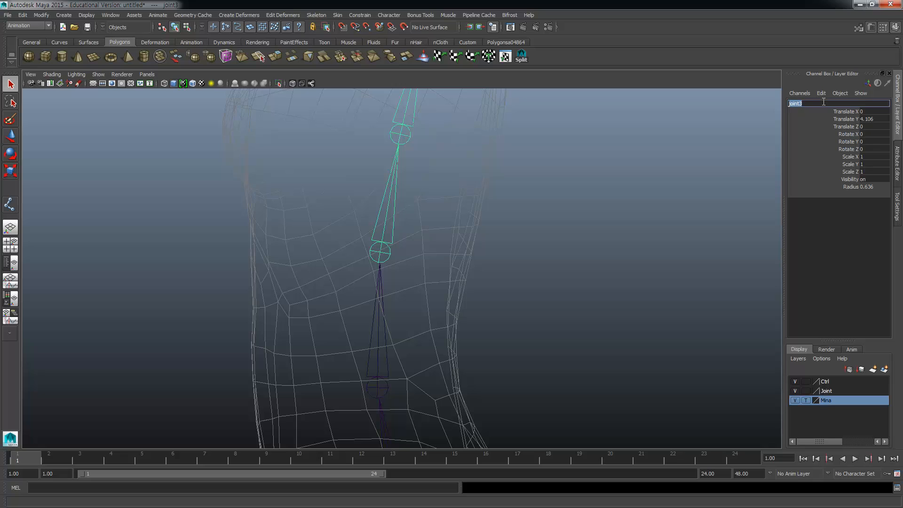
text(Back_B)
key(Return)
Step: Rename the fourth spine joint, at chest height above Back_B, as Back_C
alt+drag(370, 214, 379, 227)
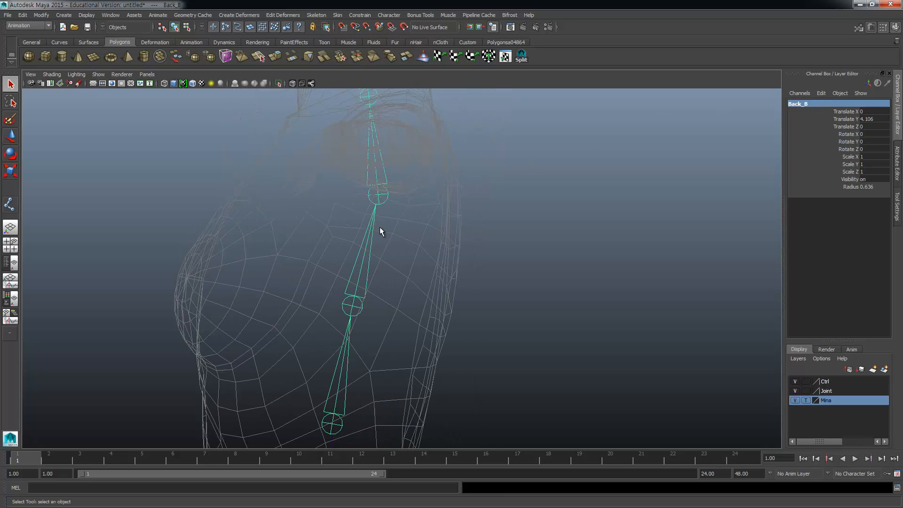
click(361, 293)
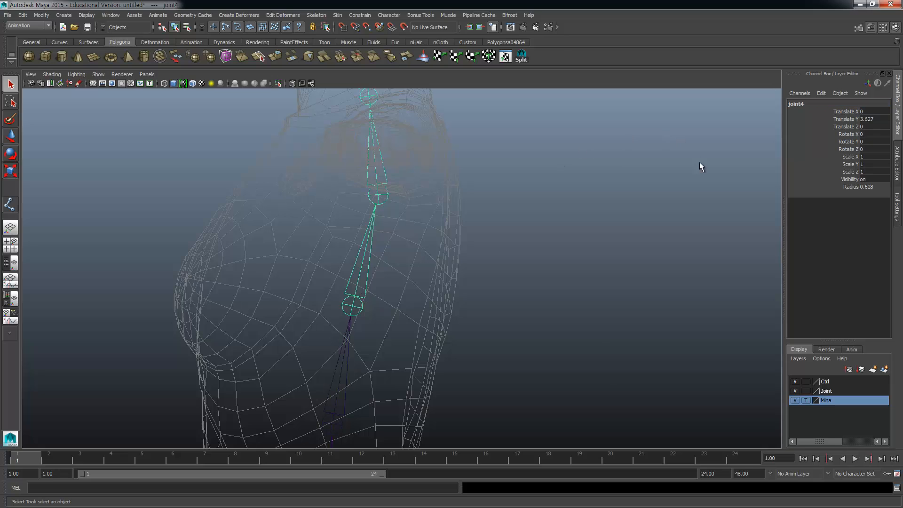
double_click(802, 105)
text(Back_)
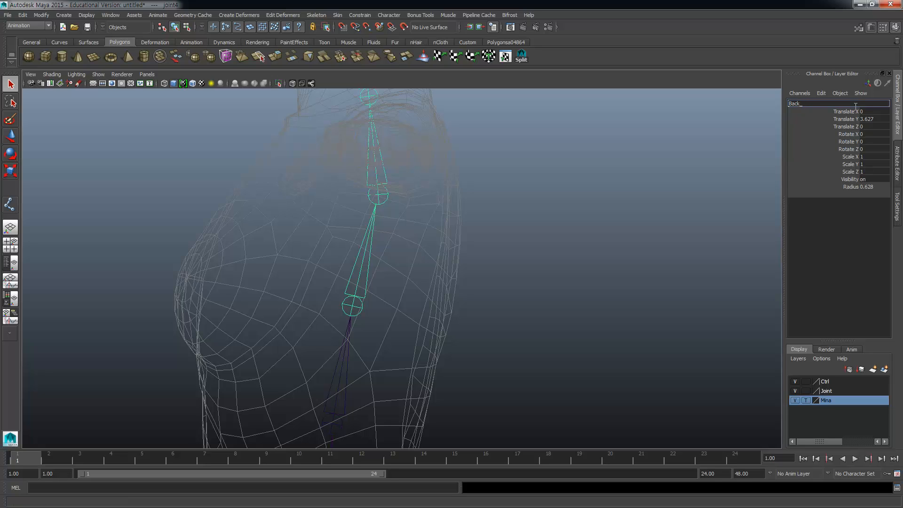
text(C)
key(Return)
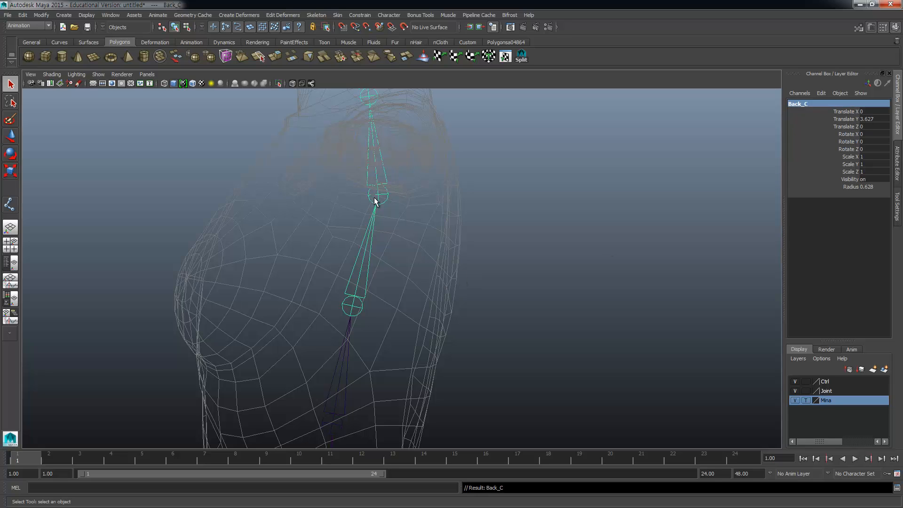
Step: Rename the upper chest joint above Back_C as Back_Shoulder
click(703, 146)
click(385, 198)
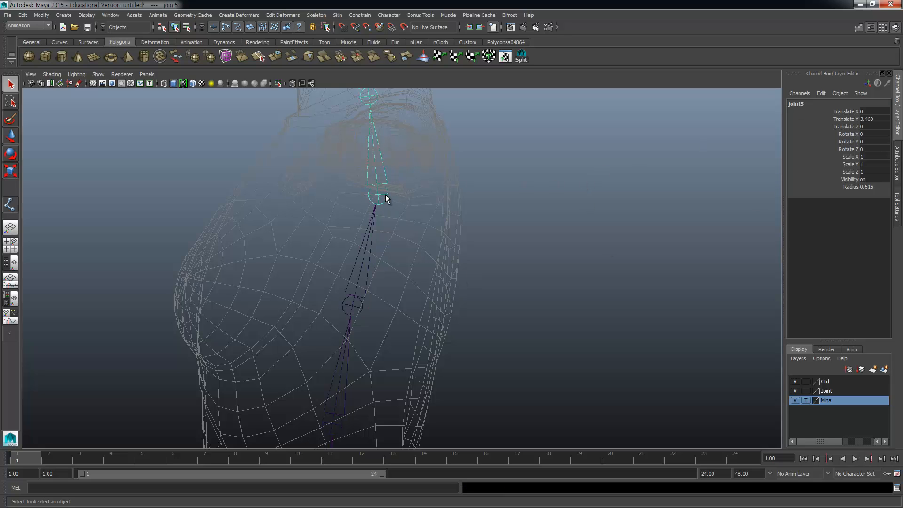
double_click(804, 104)
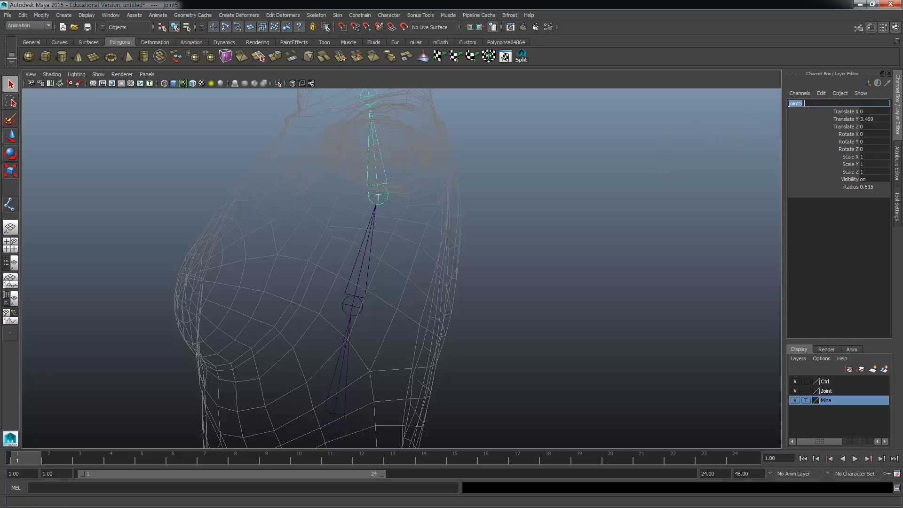
text(Back_Shoulder)
key(Return)
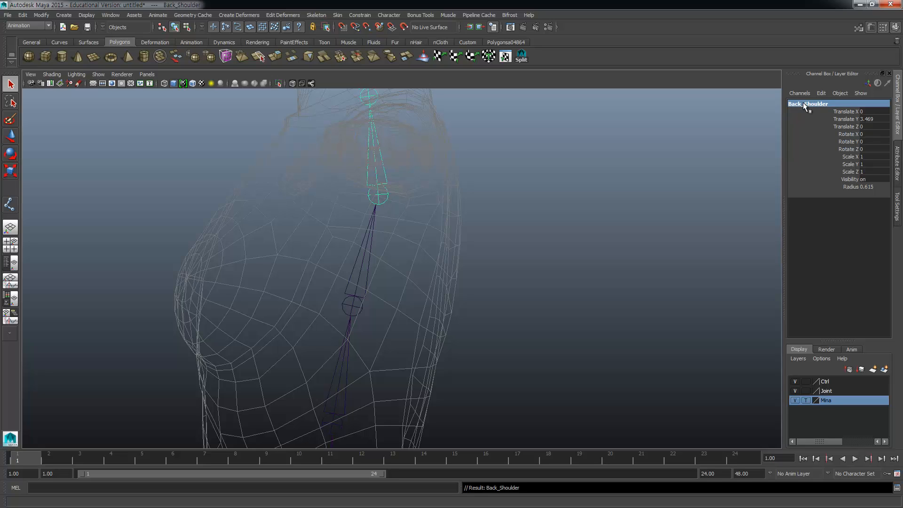
Step: Rename the neck-base joint above Back_Shoulder as Neck_A
alt+drag(434, 134, 379, 219)
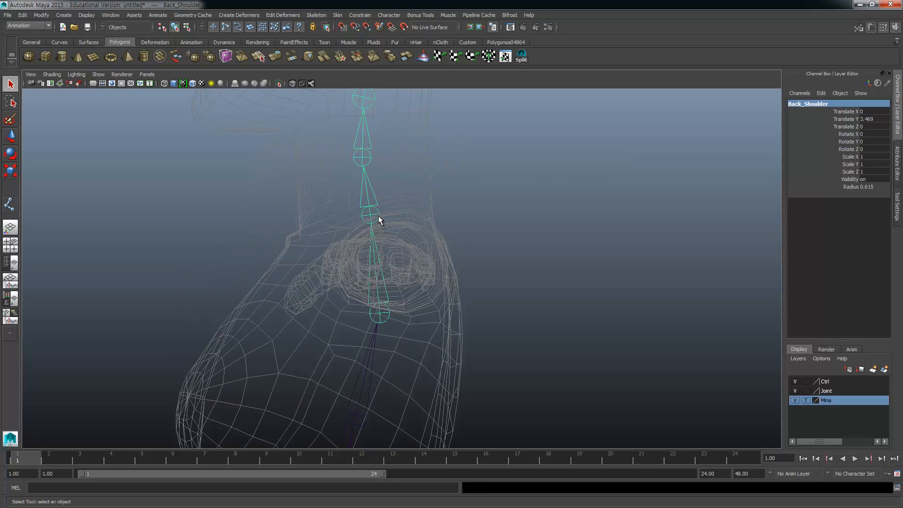
click(378, 215)
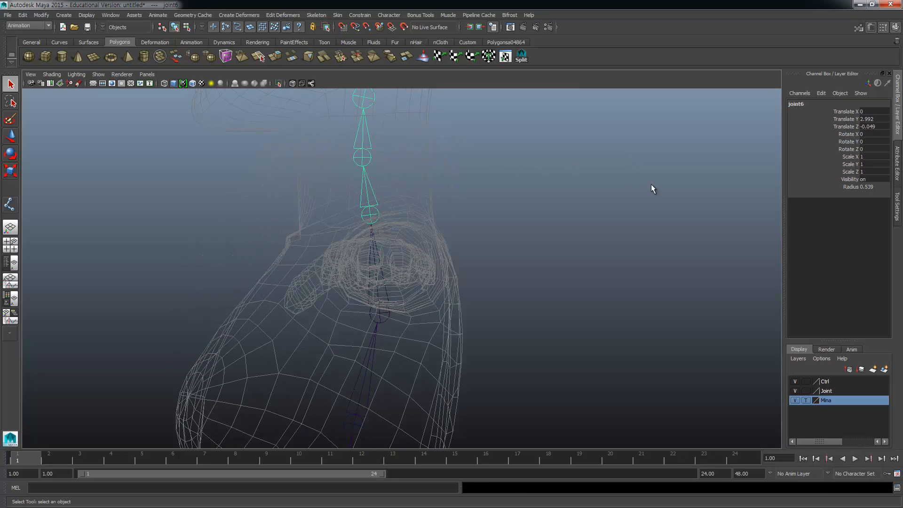
double_click(861, 104)
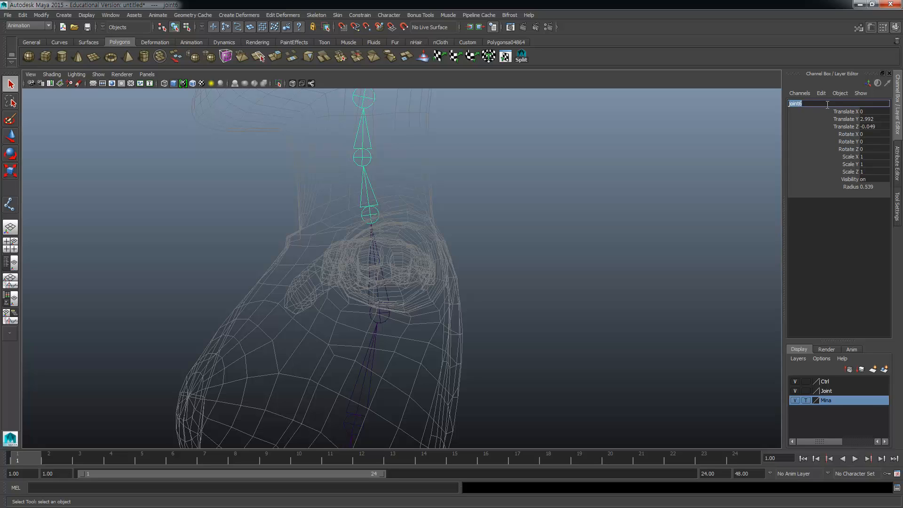
text(Neck_A)
key(Return)
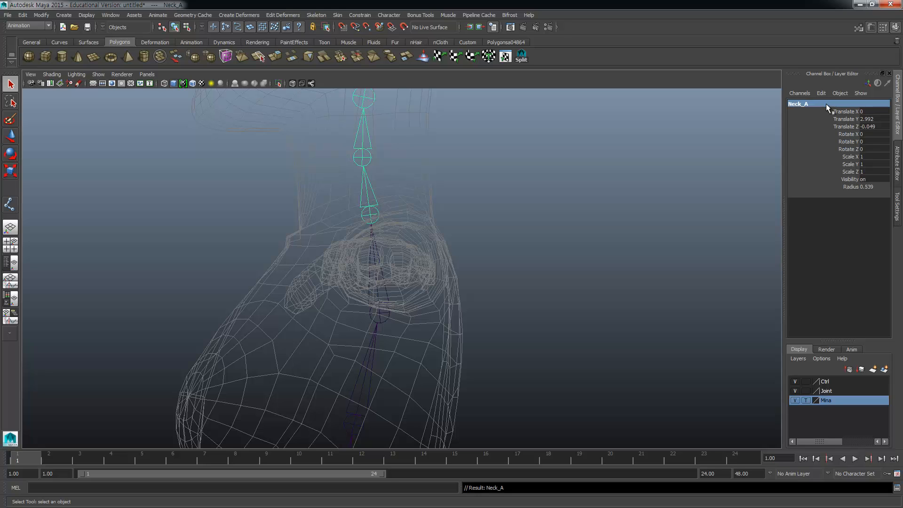
Step: Rename the middle neck joint, the next one above Neck_A, as Neck_B
click(351, 165)
click(365, 157)
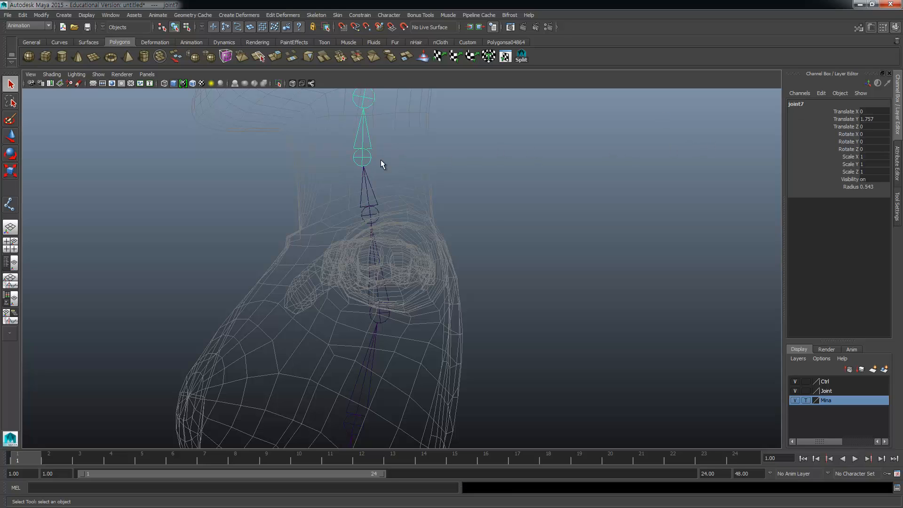
alt+middle_drag(380, 160, 393, 238)
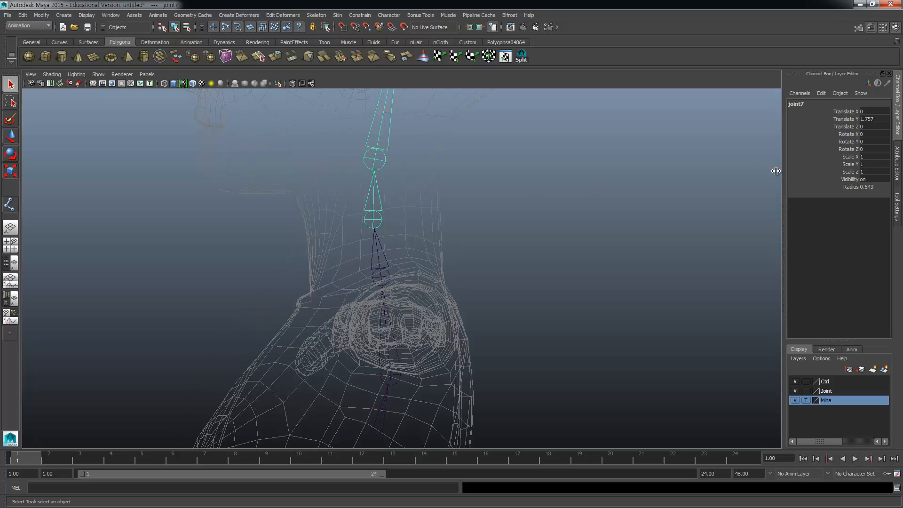
double_click(807, 103)
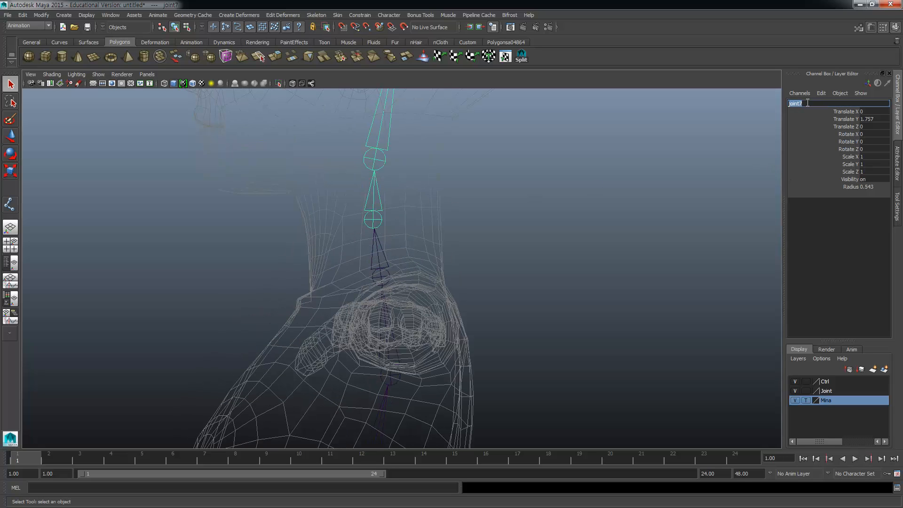
text(Neck_B)
key(Return)
Step: Change the name of the neck-base joint Neck_A to Neck_Shoulder
click(386, 163)
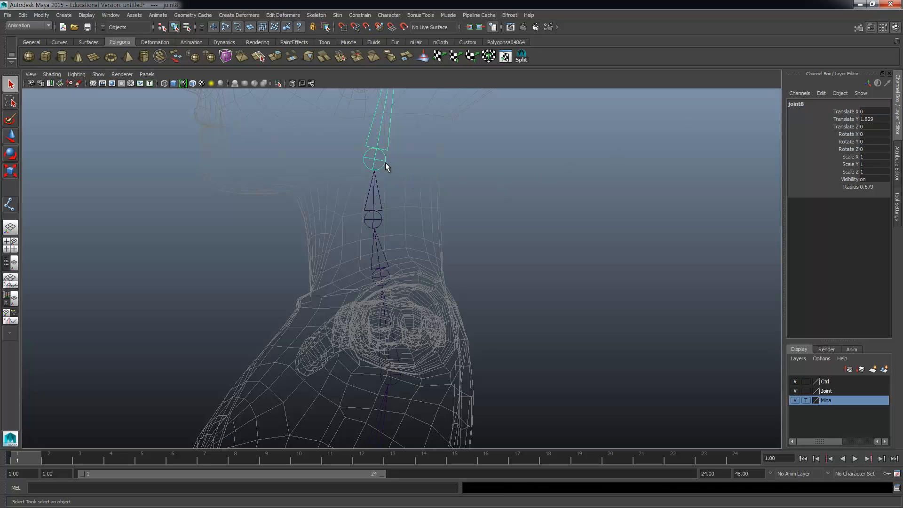
click(807, 104)
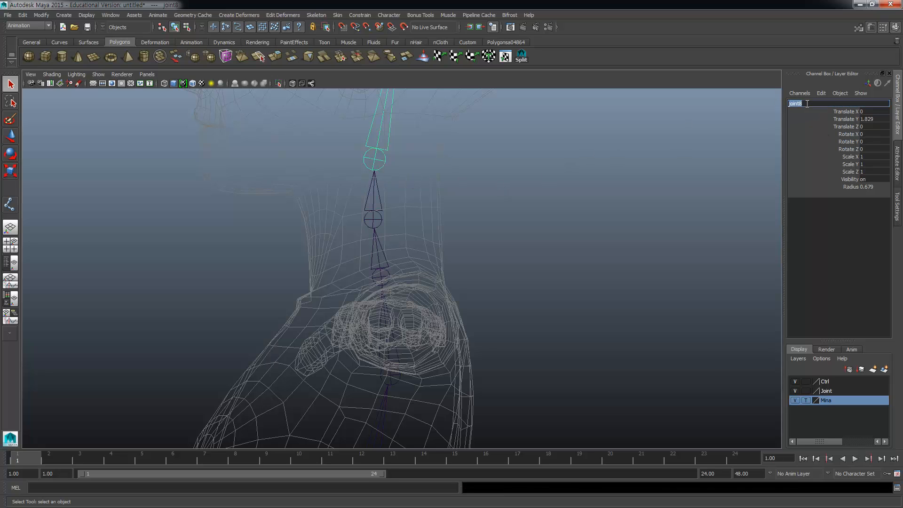
click(381, 259)
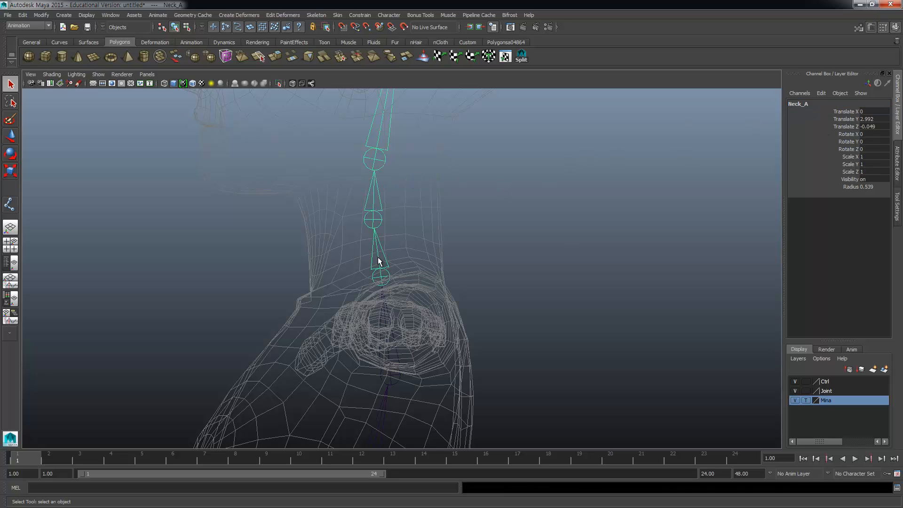
click(809, 104)
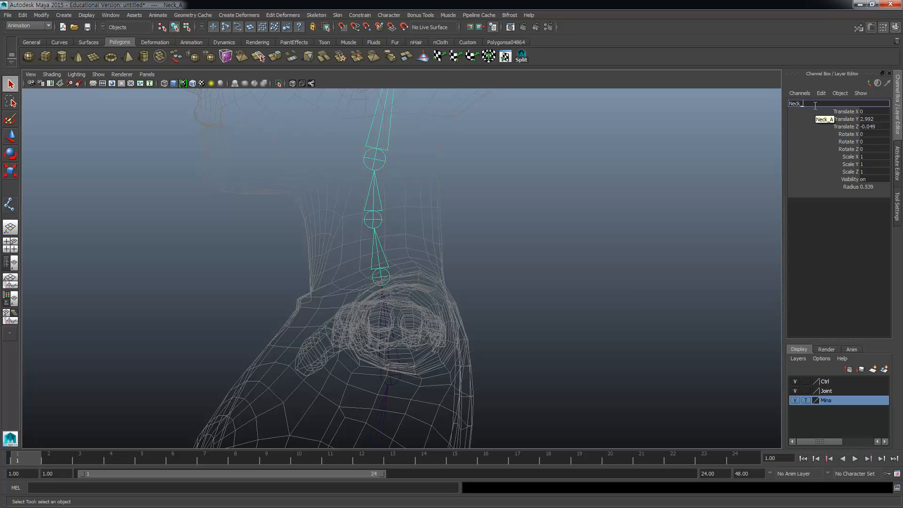
text(Shoulder)
key(Return)
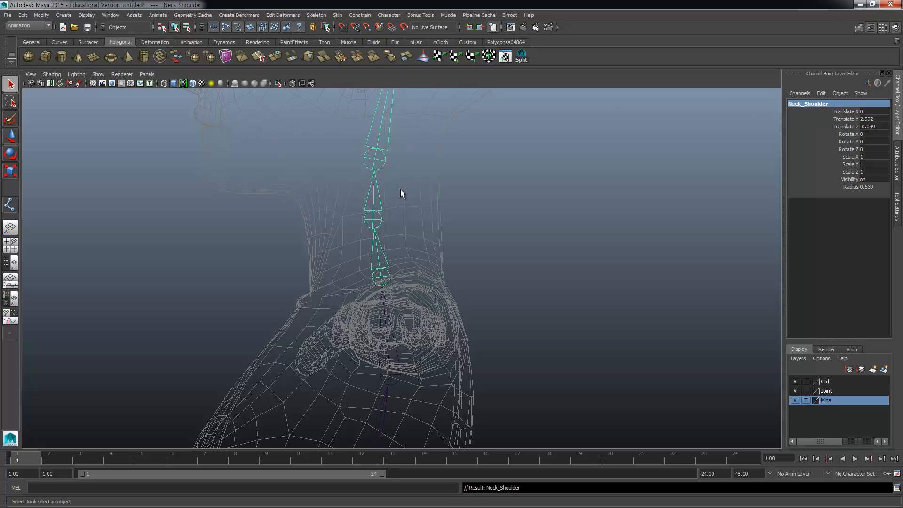
Step: Change the name of the middle neck joint above Neck_Shoulder to Neck_A
click(381, 218)
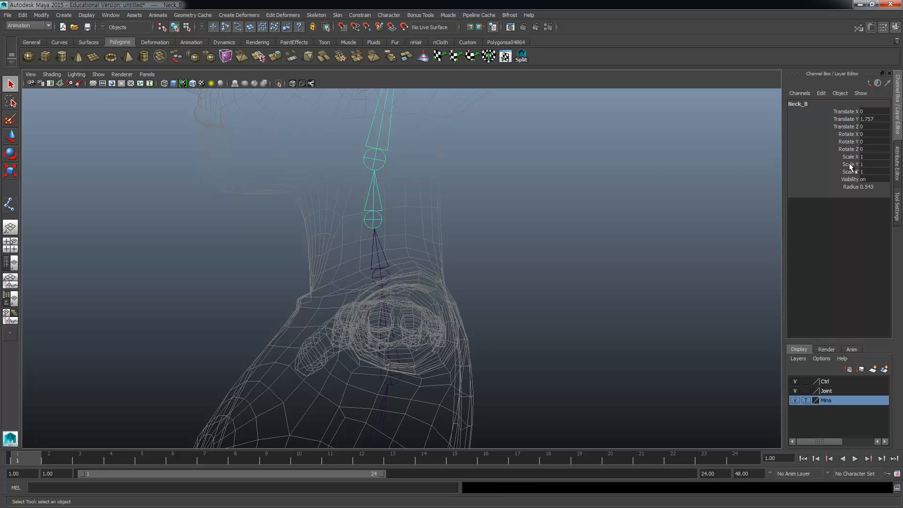
double_click(810, 104)
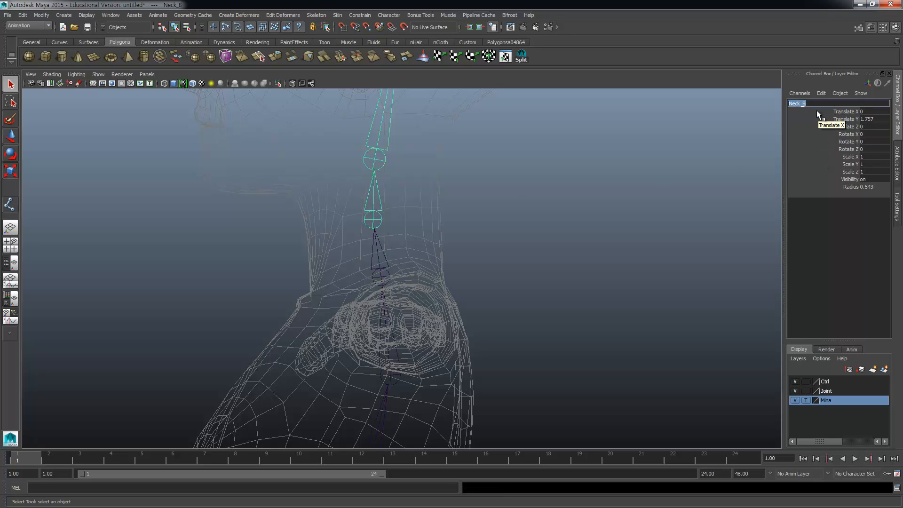
click(821, 103)
key(BackSpace)
text(A)
key(Return)
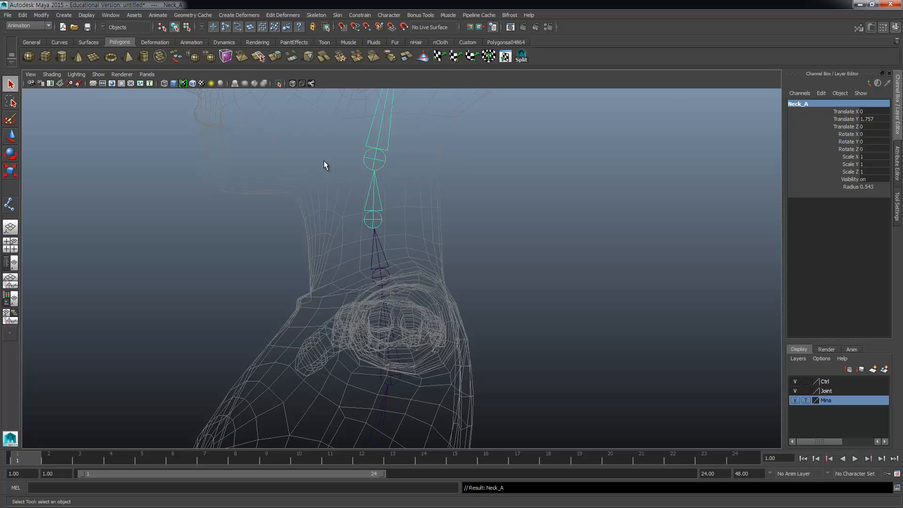
Step: Rename the upper neck joint, directly above Neck_A, as Neck_B
click(376, 156)
click(821, 105)
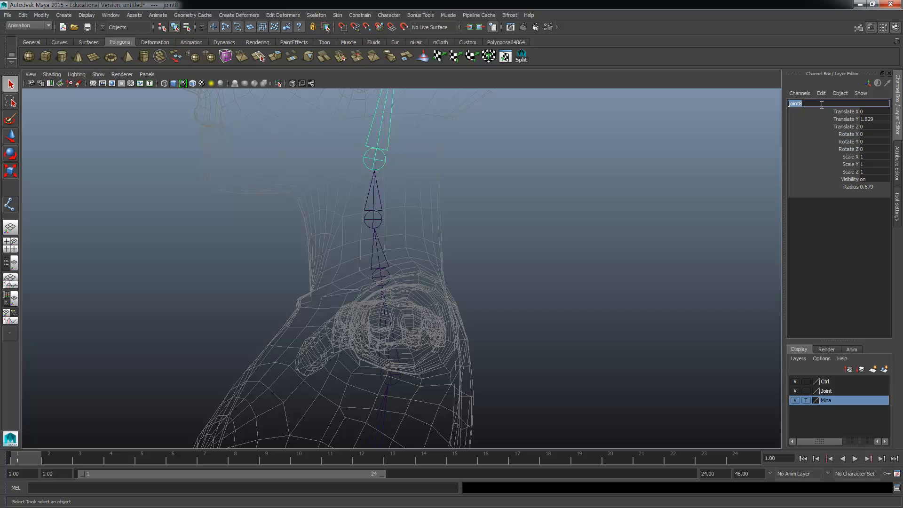
text(Neck_B)
key(Return)
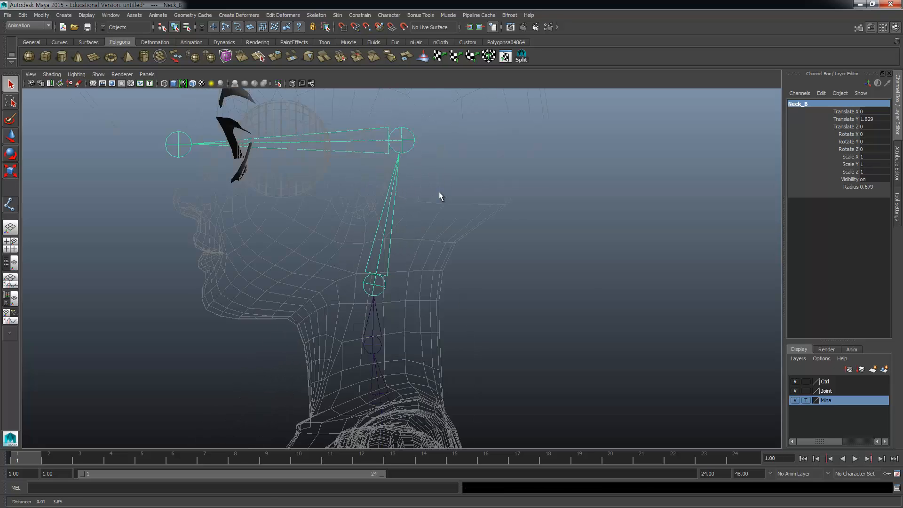
Step: Rename the head joint at eye level above Neck_B as Neck
drag(440, 196, 409, 182)
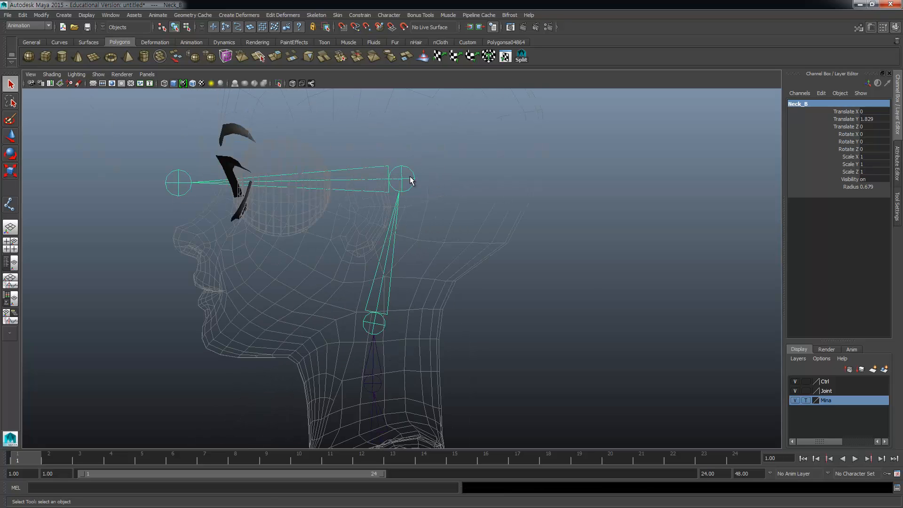
double_click(817, 104)
text(Ne)
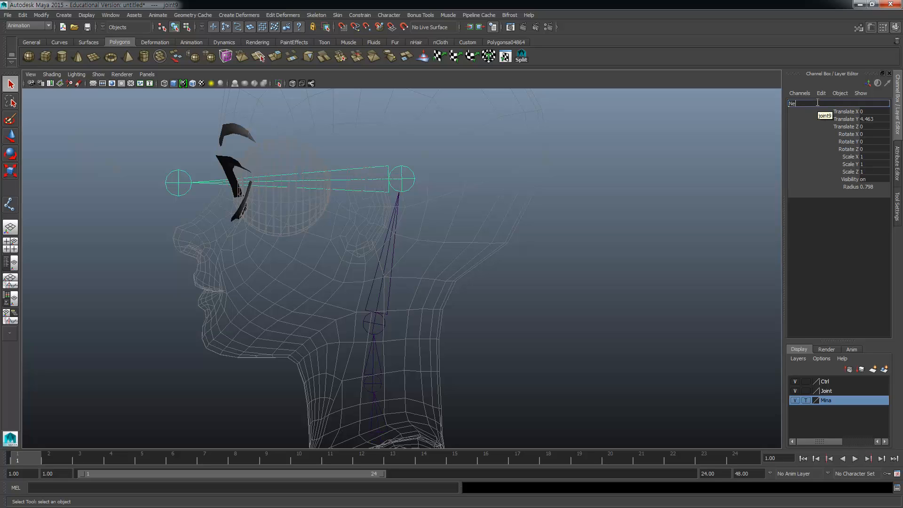
text(ck)
key(Return)
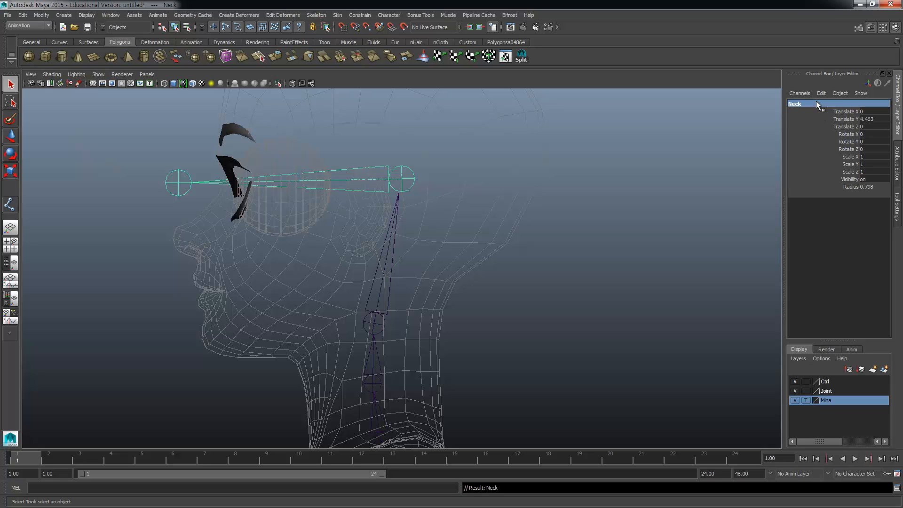
Step: Change the name of the joint at the back of the head, directly above Neck_B, to Neck_C
double_click(810, 103)
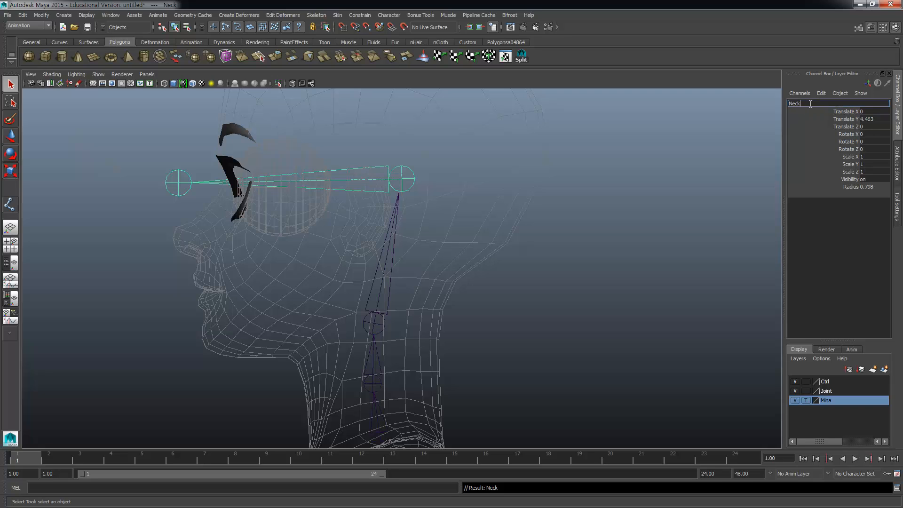
text(_C)
key(Return)
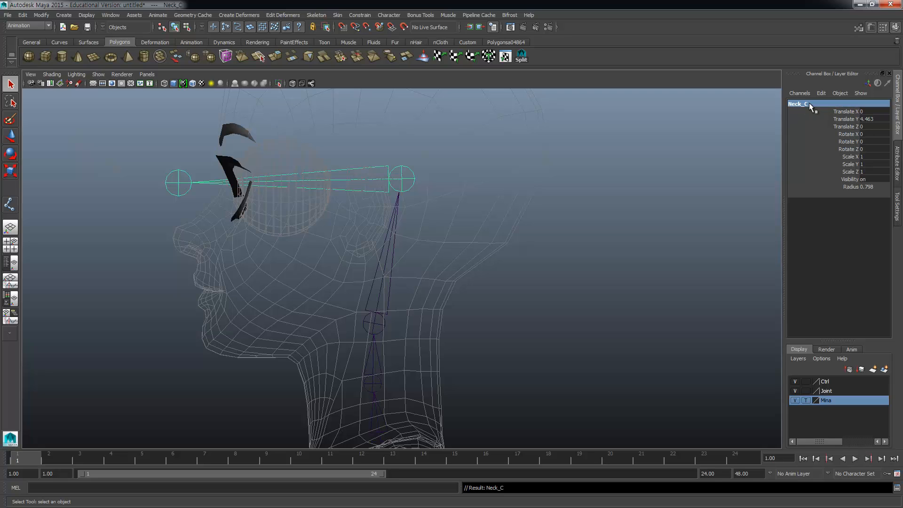
Step: Rename the end joint of the chain, in front of the eyes, as Head
click(179, 185)
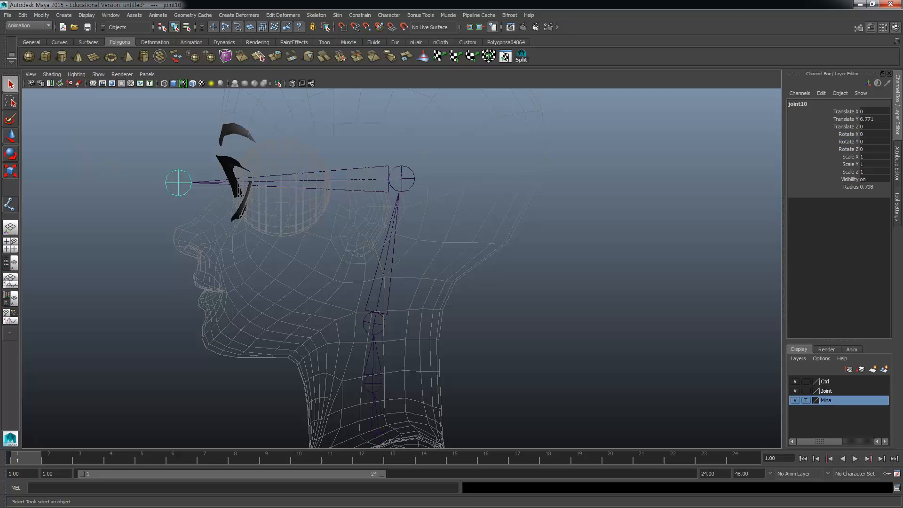
double_click(809, 104)
text(He)
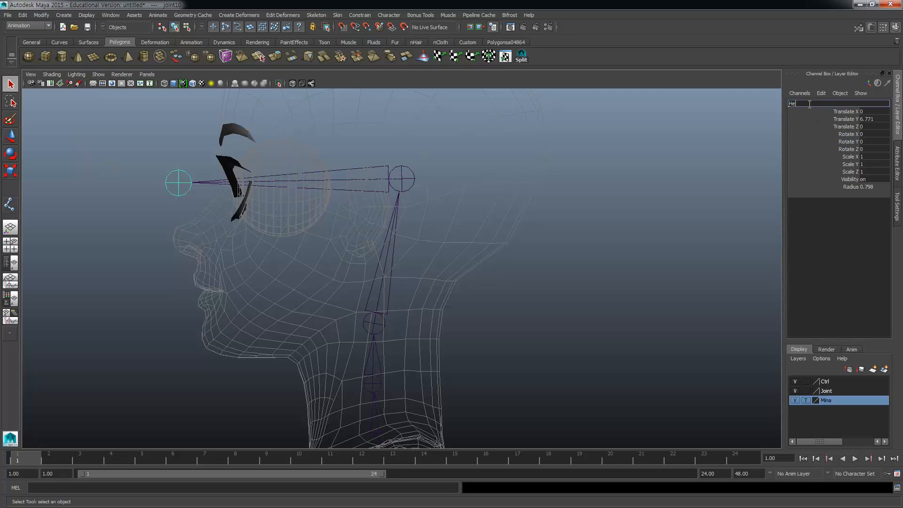
text(ad)
key(Return)
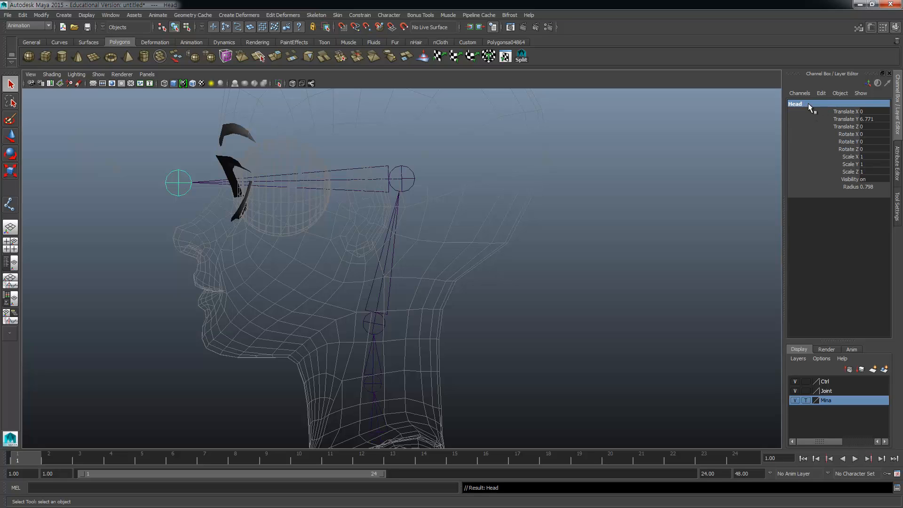
Step: Open the Hypergraph Hierarchy and frame the joint nodes from Back_Root to Head
alt+middle_drag(453, 429, 522, 146)
alt+middle_drag(447, 324, 488, 132)
alt+middle_drag(445, 324, 470, 118)
click(110, 14)
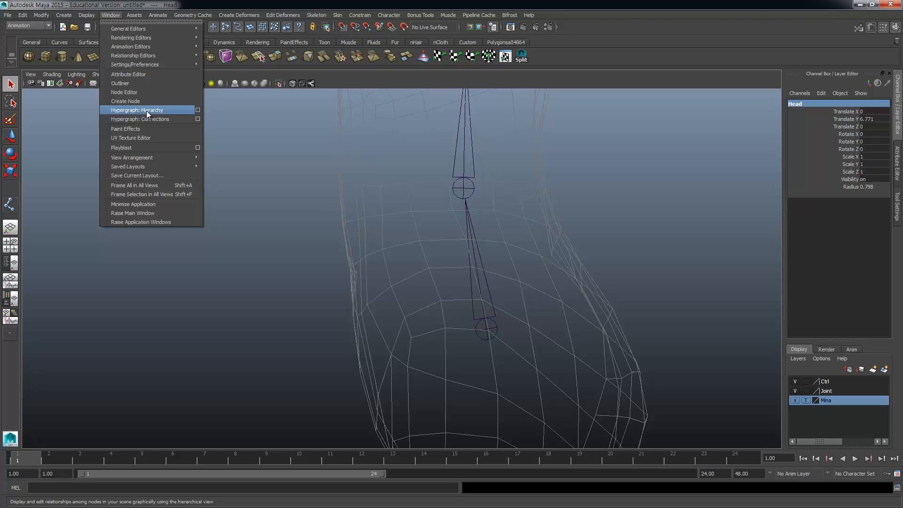
click(146, 112)
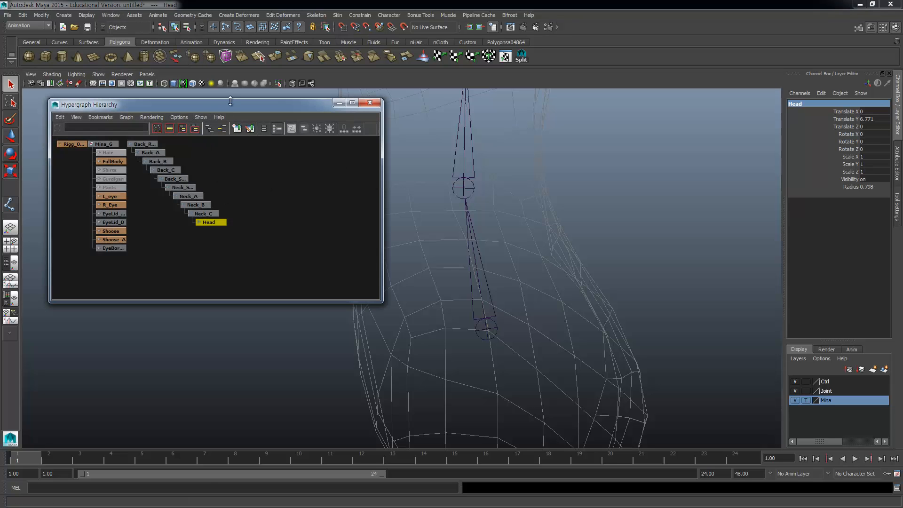
drag(230, 106, 343, 117)
scroll(318, 211, up, 2)
alt+middle_drag(318, 211, 335, 259)
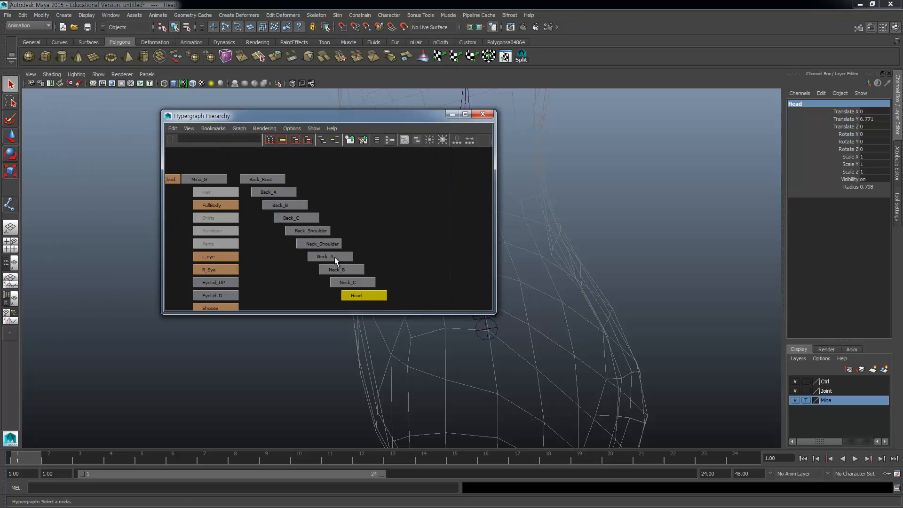
Step: Check the names and parent order of the joint nodes from Back_Root through Head, and close the Hypergraph
click(276, 179)
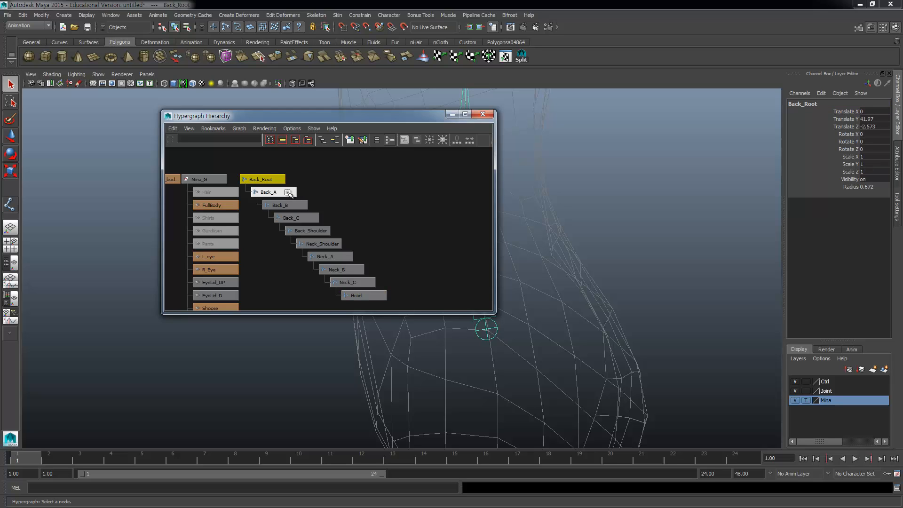
click(290, 194)
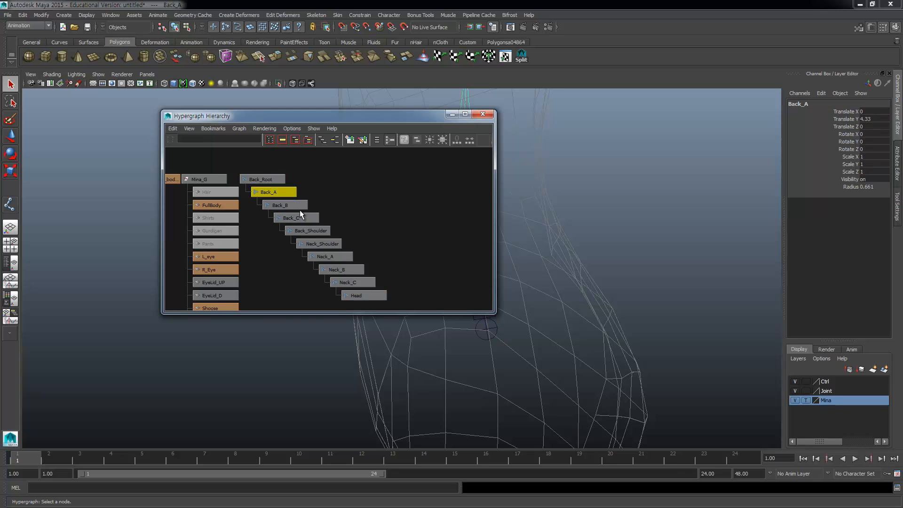
scroll(320, 231, up, 1)
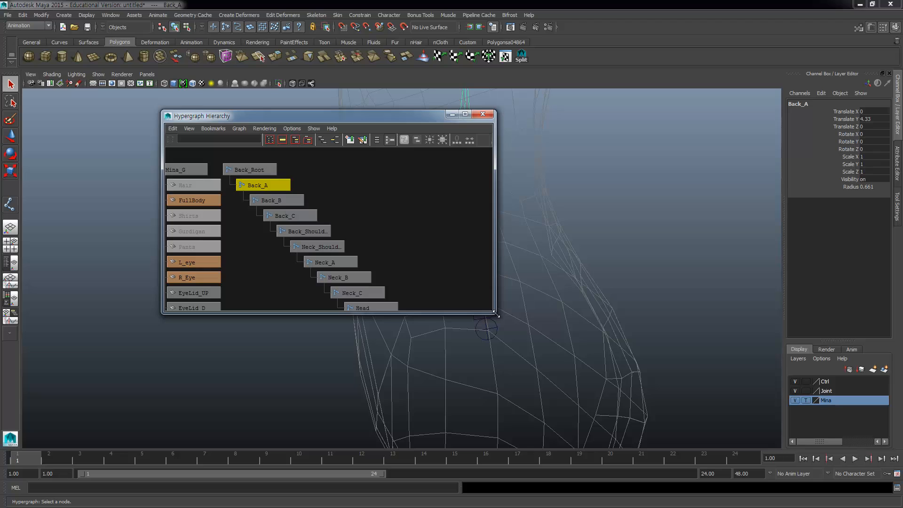
drag(496, 313, 587, 415)
click(291, 200)
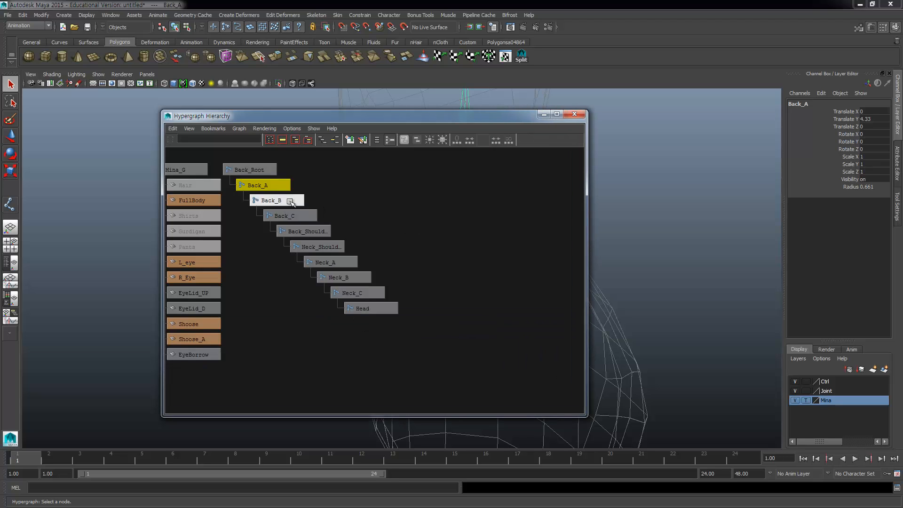
click(308, 230)
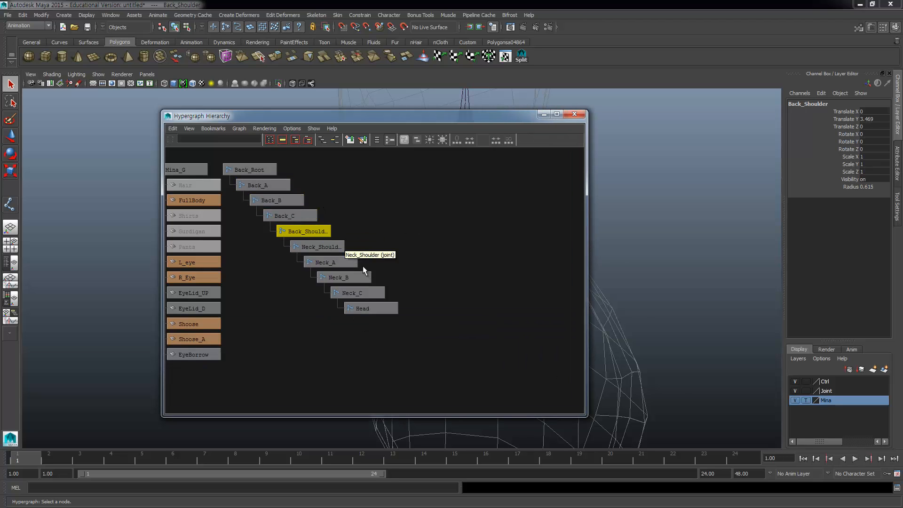
click(324, 246)
click(340, 266)
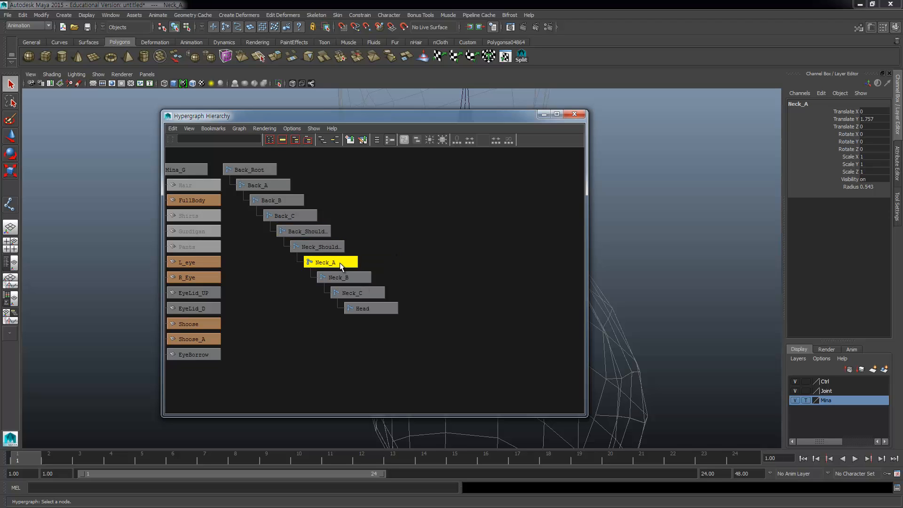
click(357, 276)
click(368, 294)
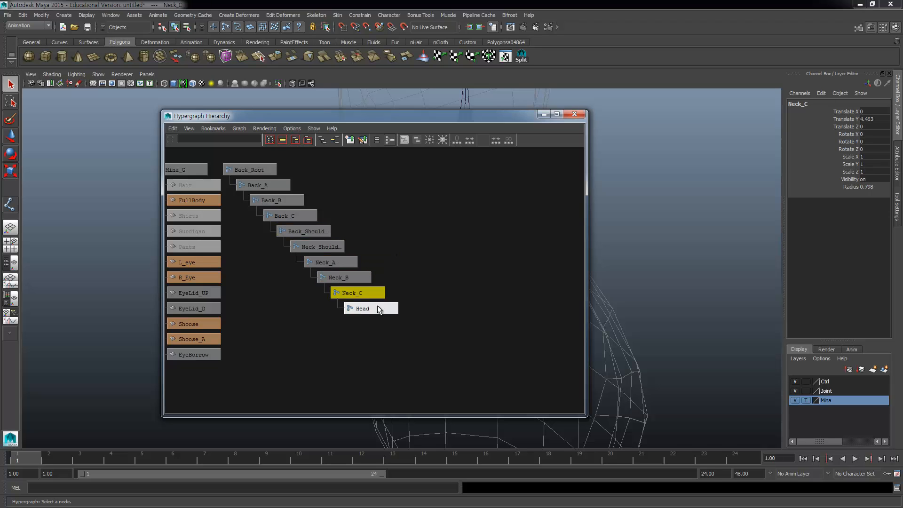
click(379, 309)
click(576, 116)
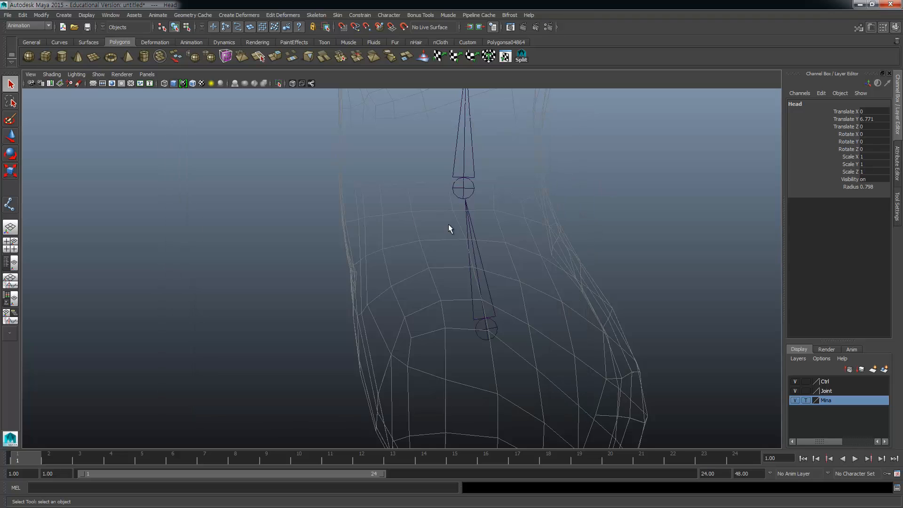
Step: Inspect the Move tool axes of the back joints one by one, from Back_Root up to Back_Shoulder
scroll(433, 233, down, 5)
alt+middle_drag(426, 174, 434, 221)
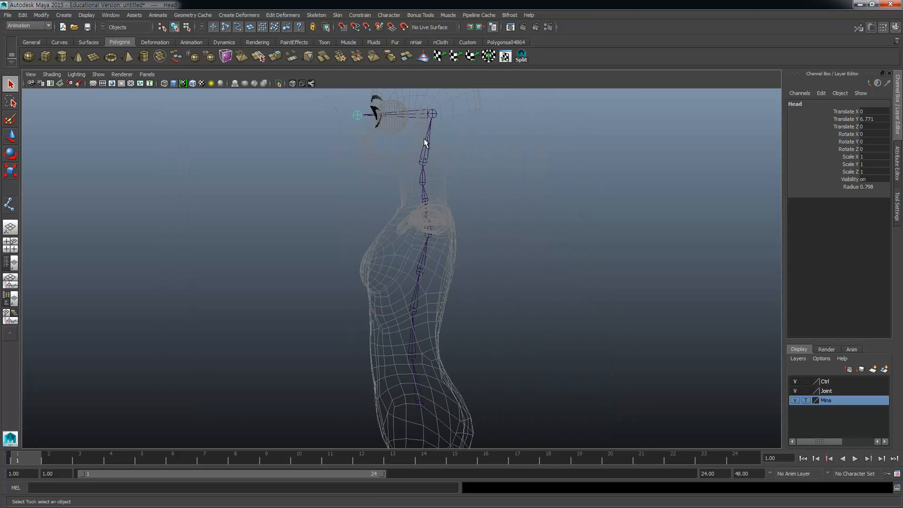
click(419, 401)
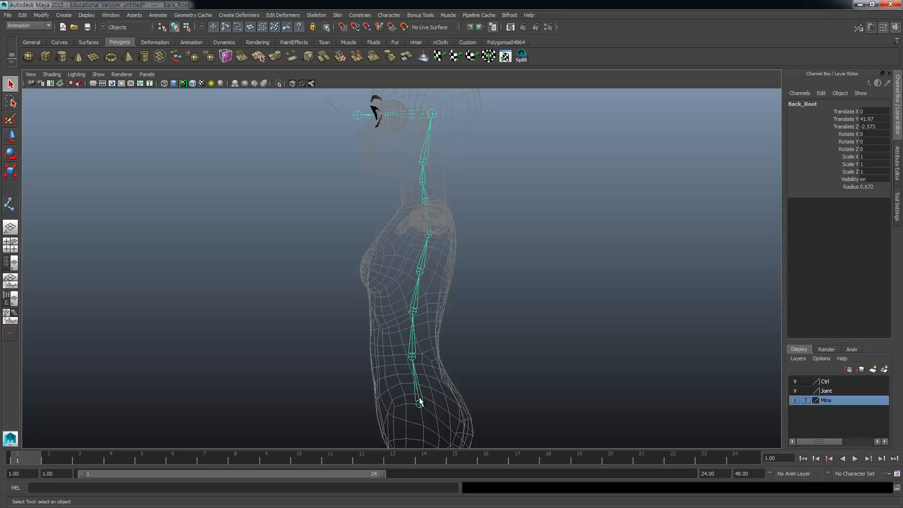
key(w)
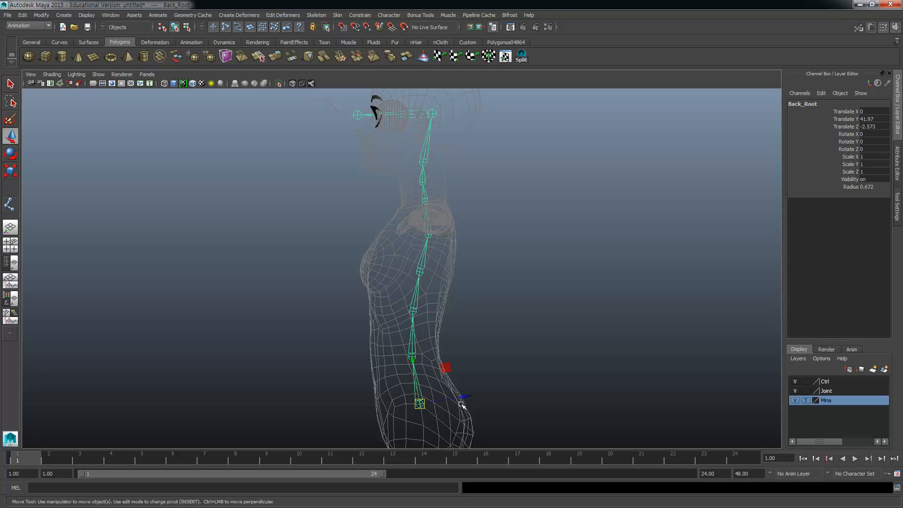
click(414, 337)
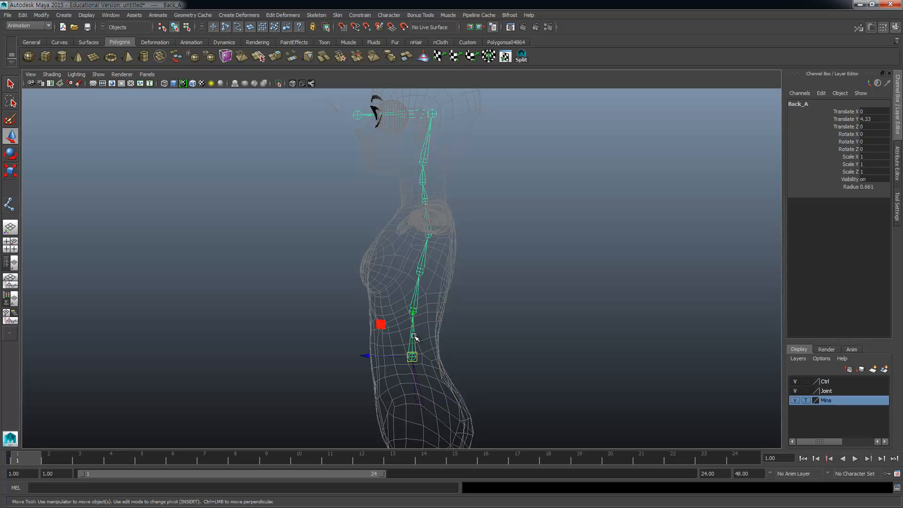
click(416, 300)
click(428, 234)
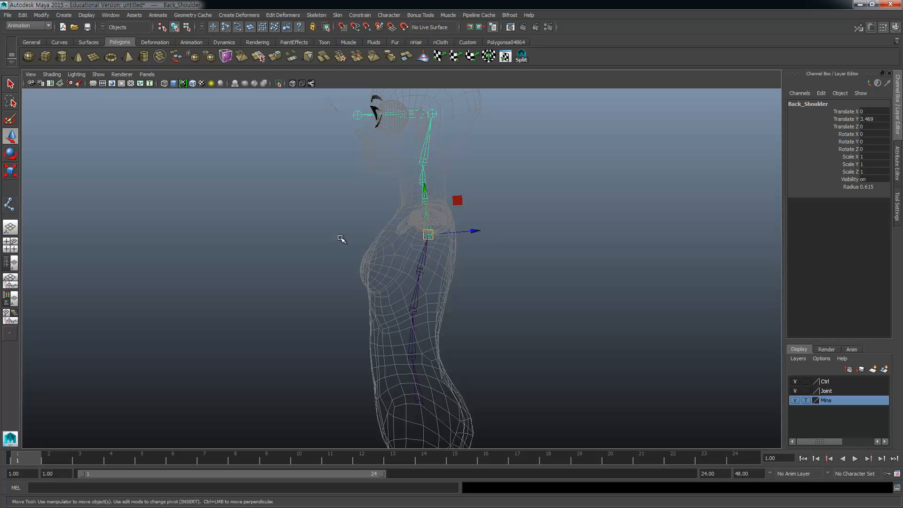
Step: Check the direction of the local move axes on the Neck_Shoulder, Neck_A and Neck_B joints
click(447, 204)
click(426, 201)
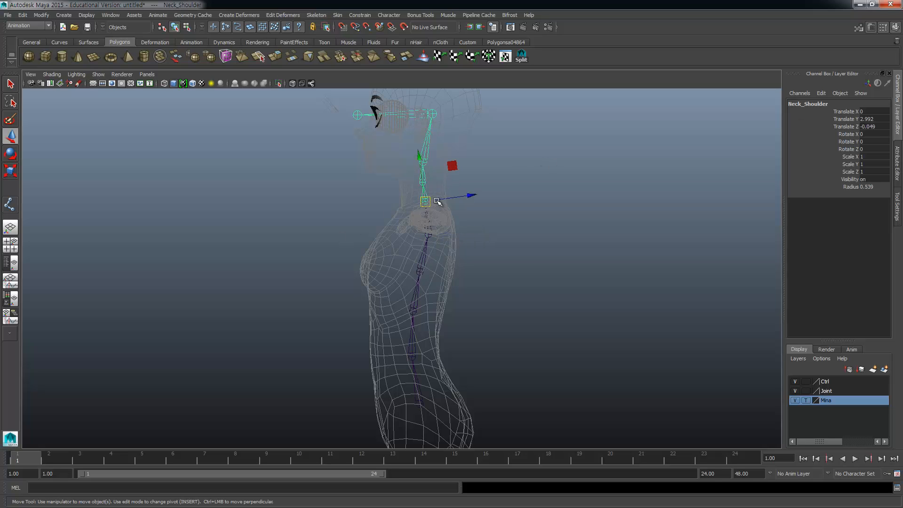
click(536, 168)
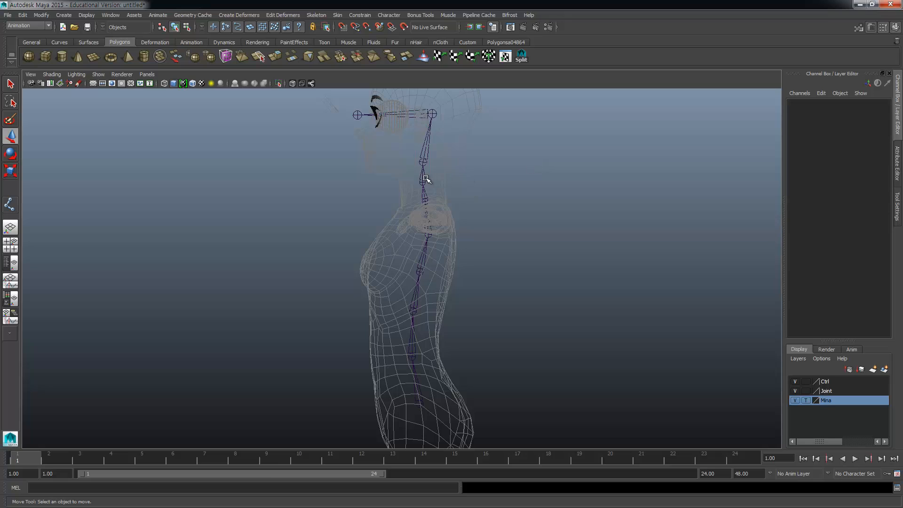
click(425, 180)
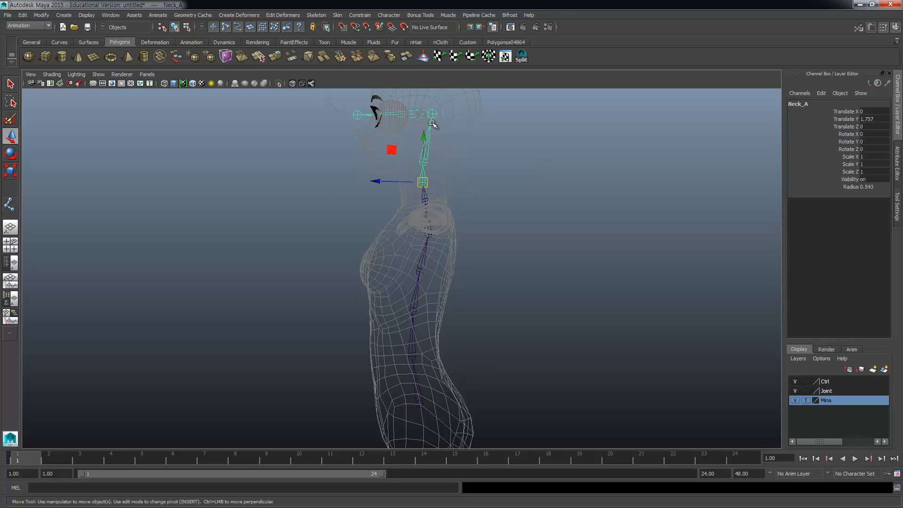
click(432, 124)
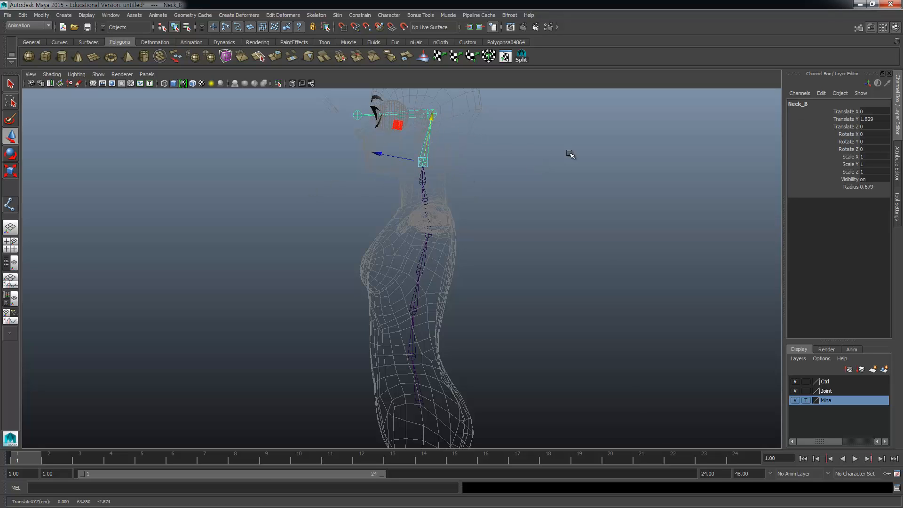
click(465, 120)
Step: Select the joints from Neck_C down to Back_A together, try rotating them about X by about 42 degrees, and undo the rotation
click(430, 113)
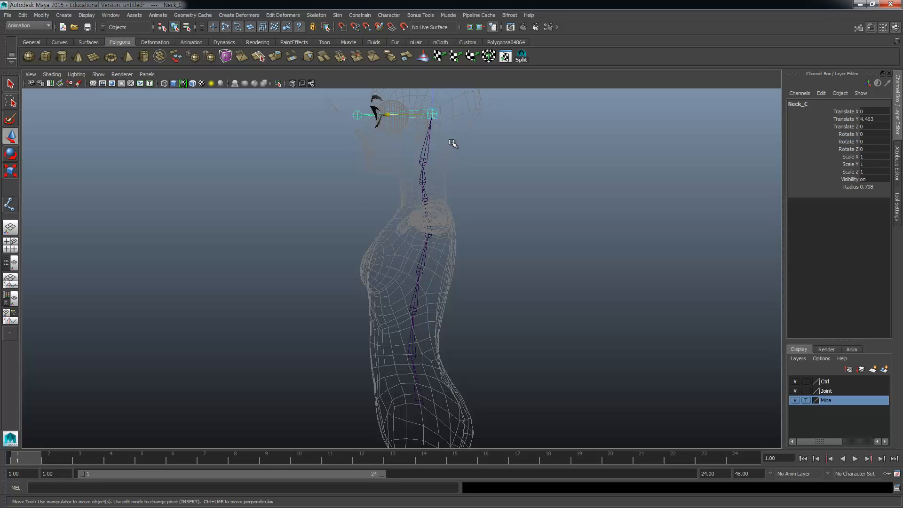
click(423, 161)
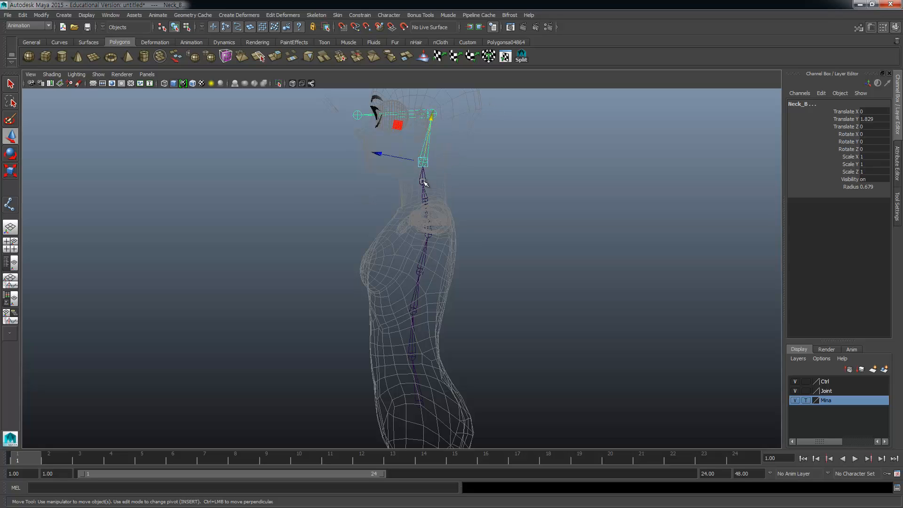
click(425, 201)
click(428, 234)
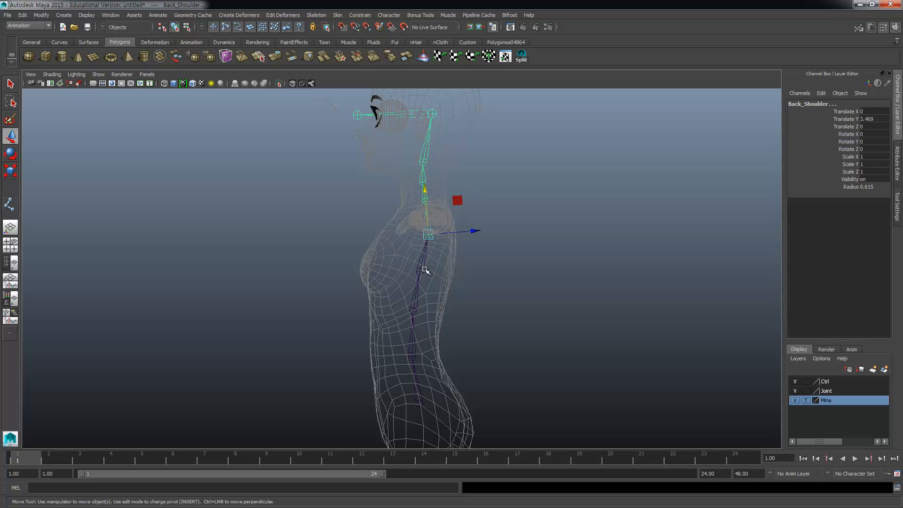
click(419, 272)
click(413, 312)
click(413, 356)
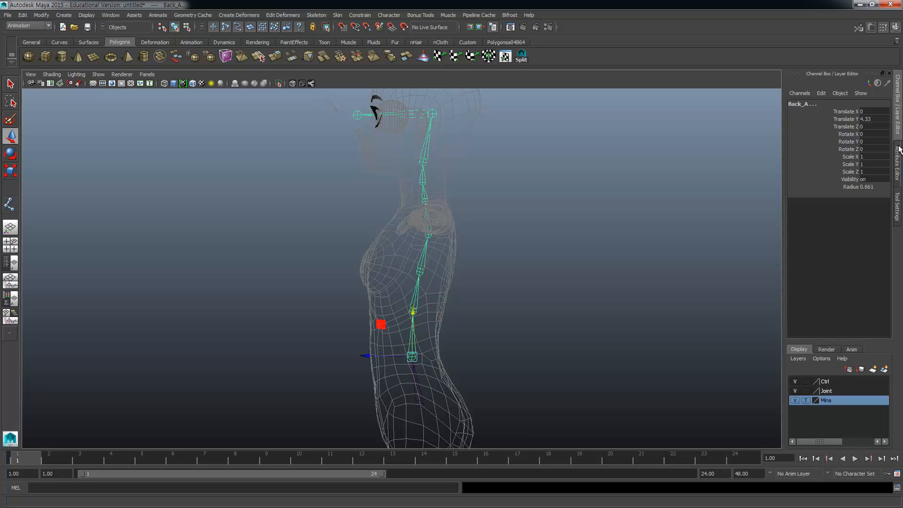
click(11, 154)
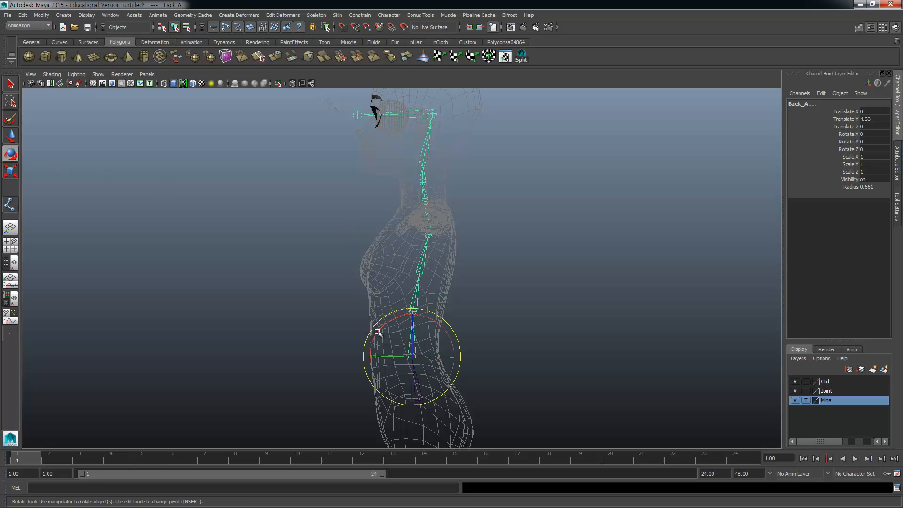
drag(441, 323, 411, 312)
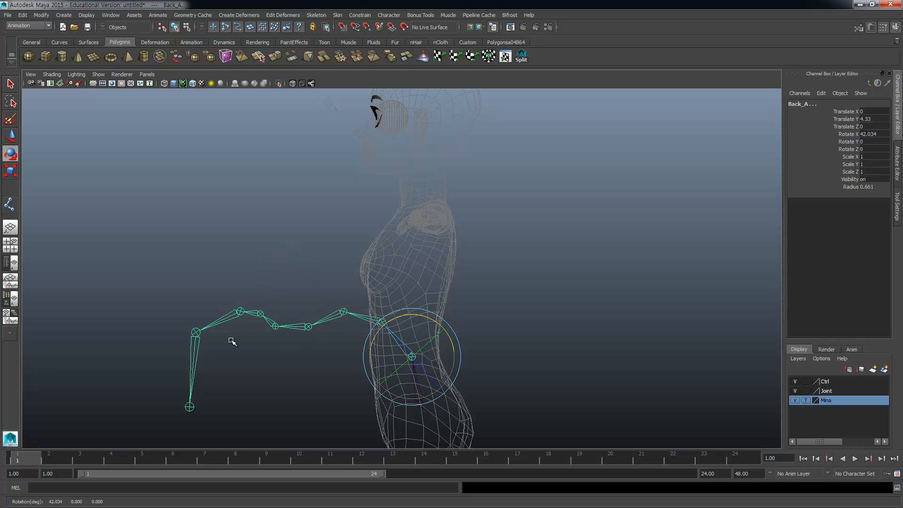
key(ctrl+z)
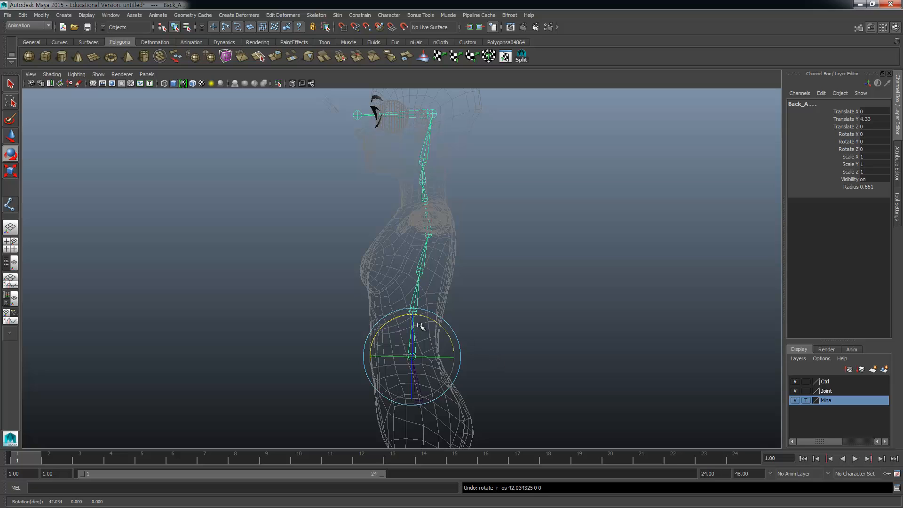
drag(431, 321, 436, 325)
key(ctrl+z)
Step: Try bending the selected joints about 26 degrees in X in a closer view of the lower back, and undo it
alt+right_drag(405, 319, 444, 389)
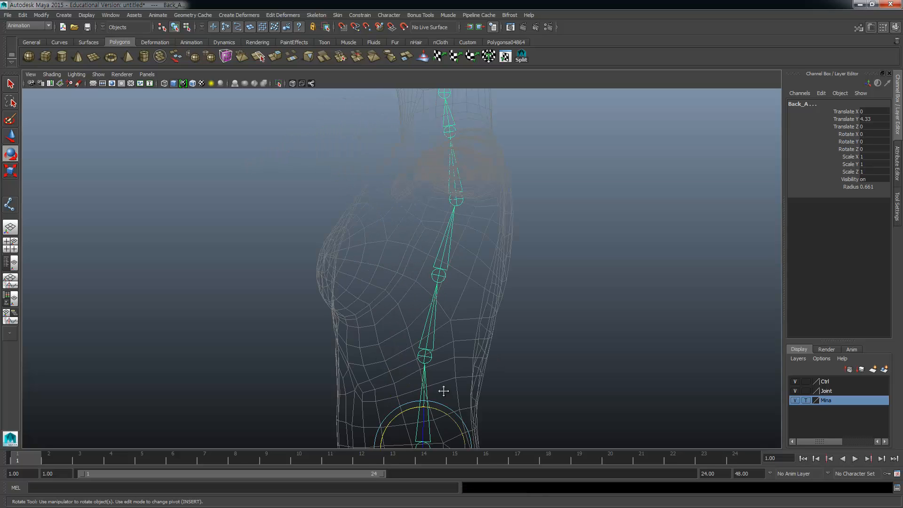
alt+middle_drag(444, 389, 428, 336)
scroll(429, 336, up, 2)
drag(431, 325, 411, 319)
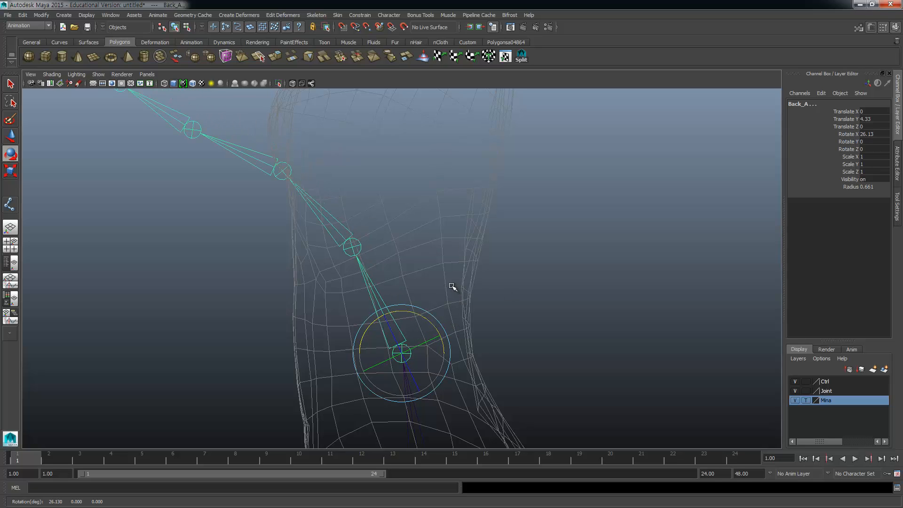
key(ctrl+z)
scroll(448, 266, down, 6)
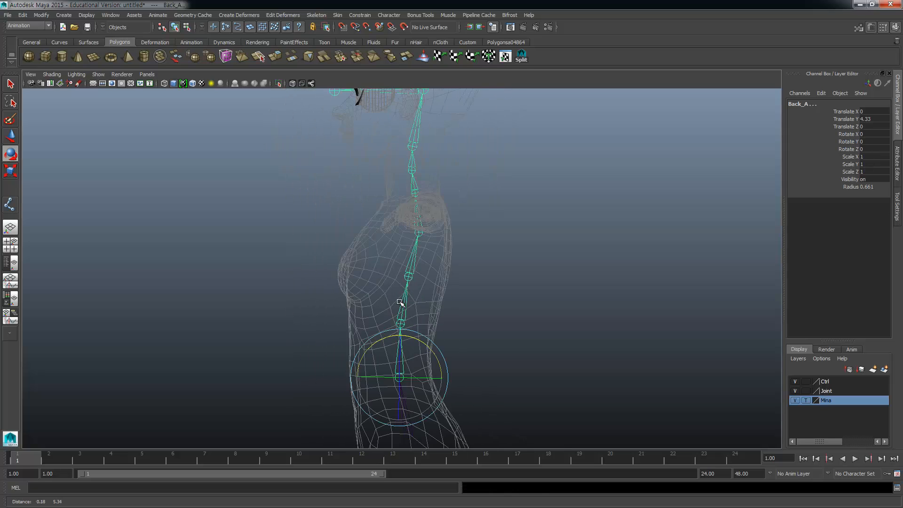
Step: Select the joint chain at Back_Root and display the local rotation axes of all its joints in component selection mode
scroll(402, 301, down, 2)
alt+middle_drag(439, 198, 435, 219)
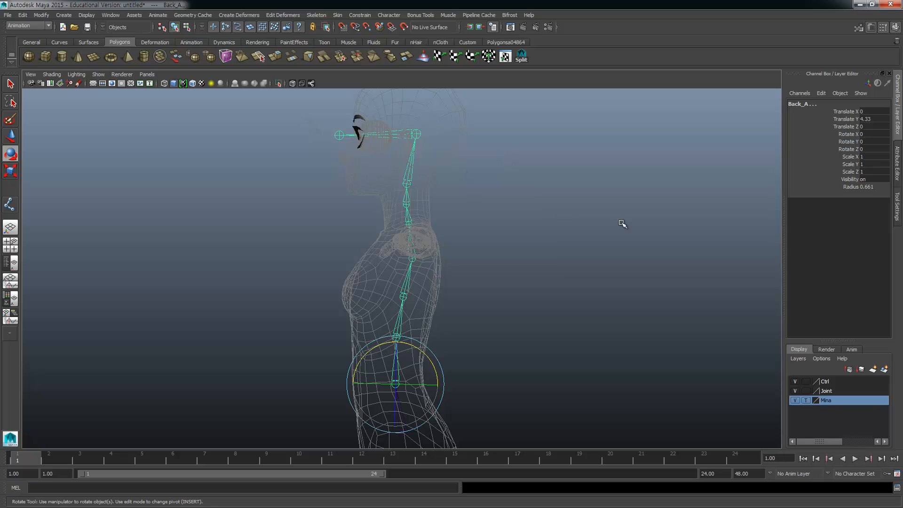
click(594, 206)
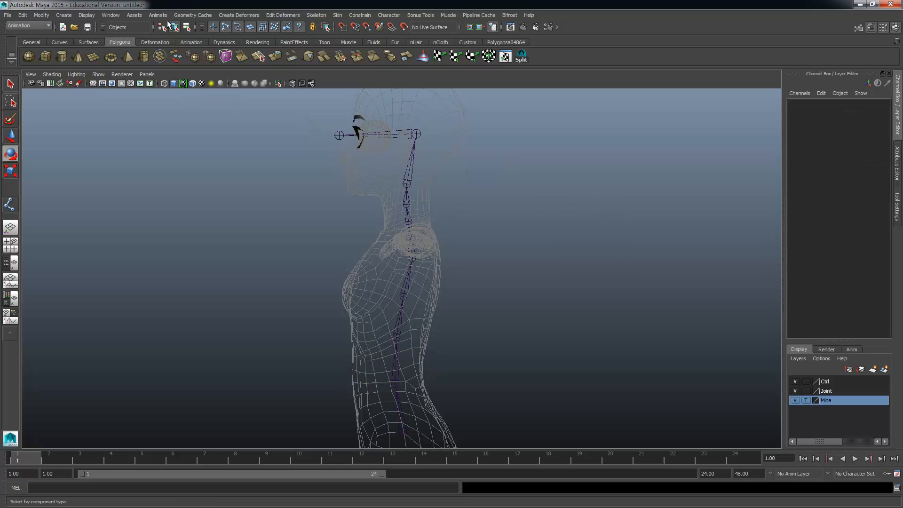
click(403, 423)
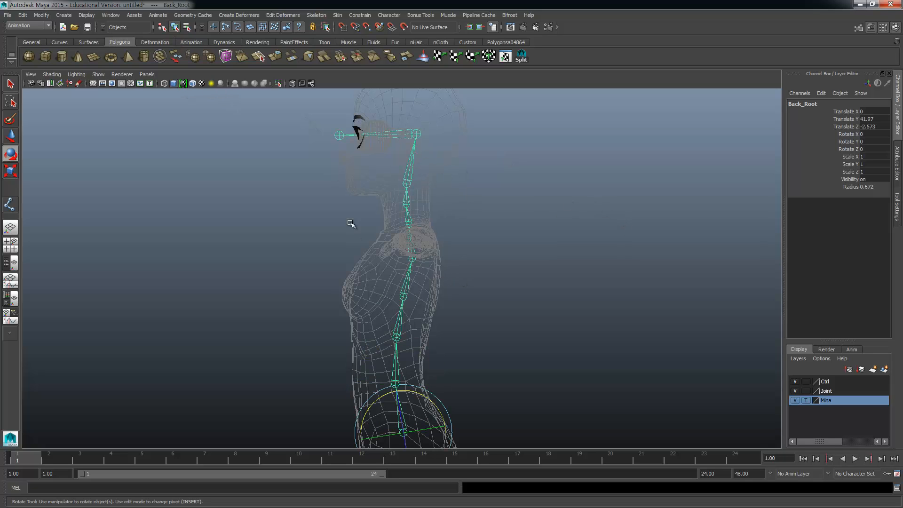
click(174, 27)
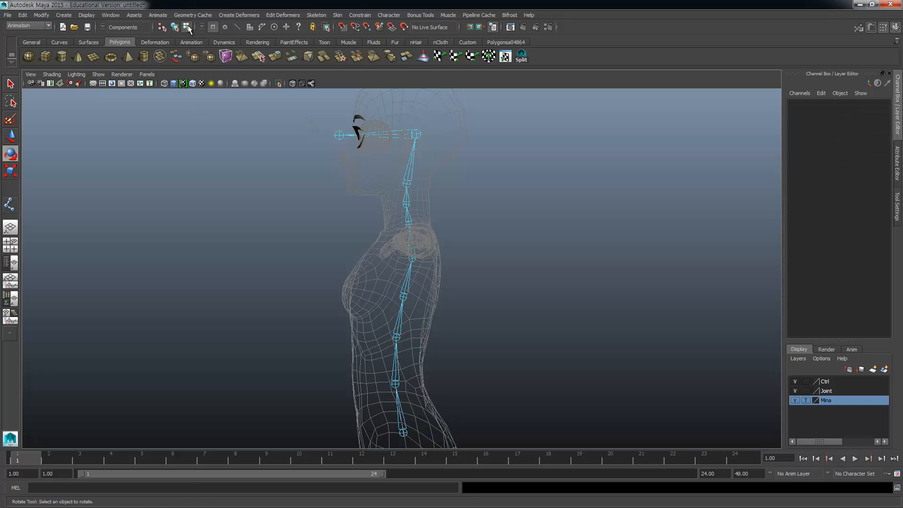
click(299, 26)
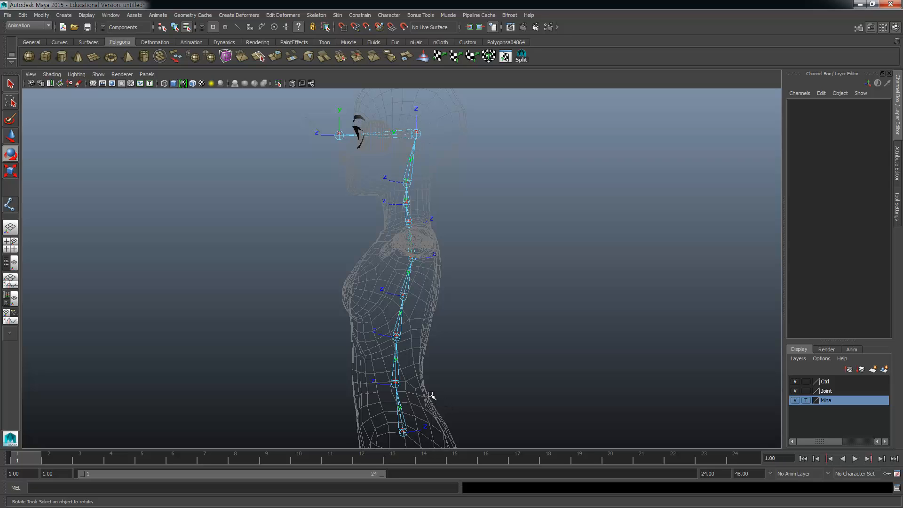
Step: Select Back_Root's local rotation axis and bring it into close view in the perspective view
click(425, 430)
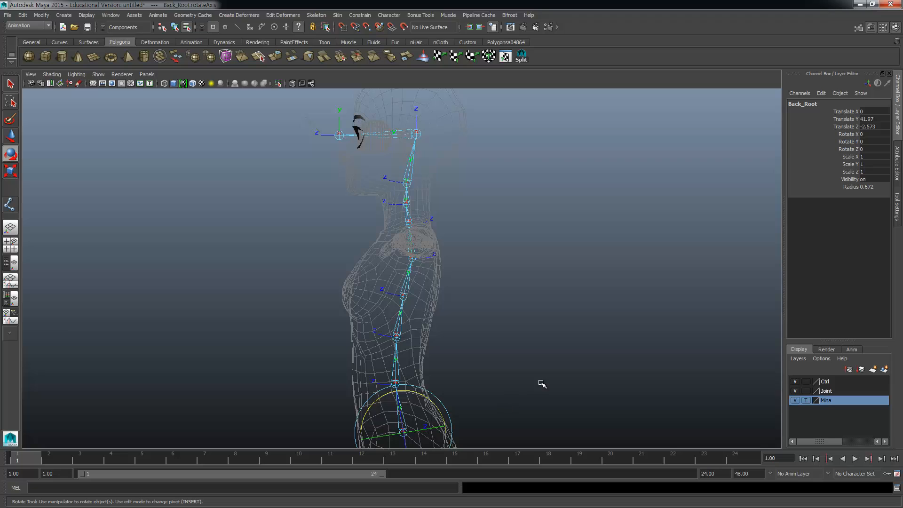
key(space)
alt+drag(674, 176, 651, 235)
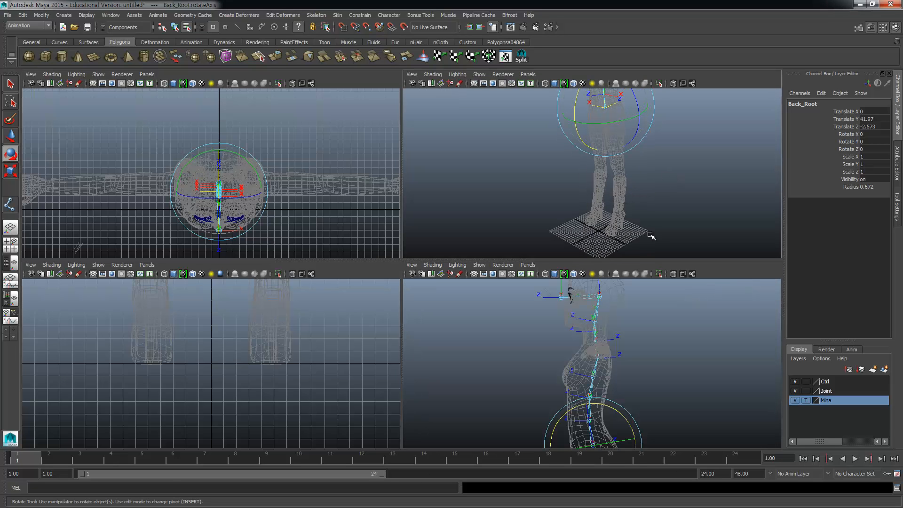
alt+drag(649, 144, 646, 204)
alt+middle_drag(627, 158, 589, 160)
scroll(612, 233, up, 5)
scroll(608, 227, up, 4)
alt+middle_drag(609, 228, 579, 90)
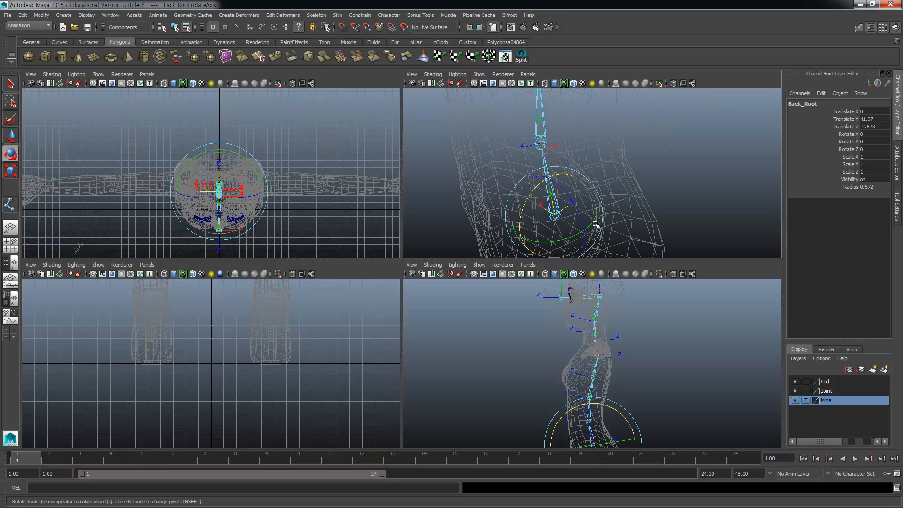
alt+drag(595, 224, 597, 175)
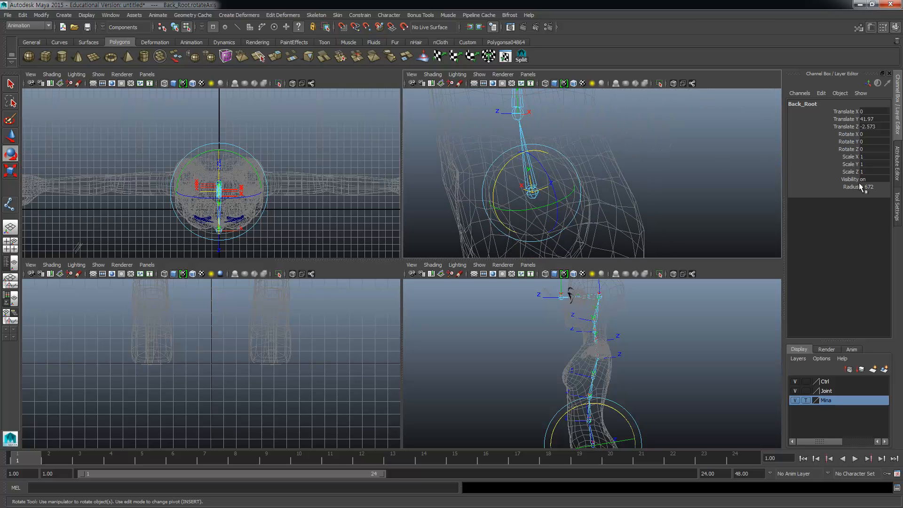
Step: Enable discrete rotation for the Rotate tool with a step size of 90
click(898, 214)
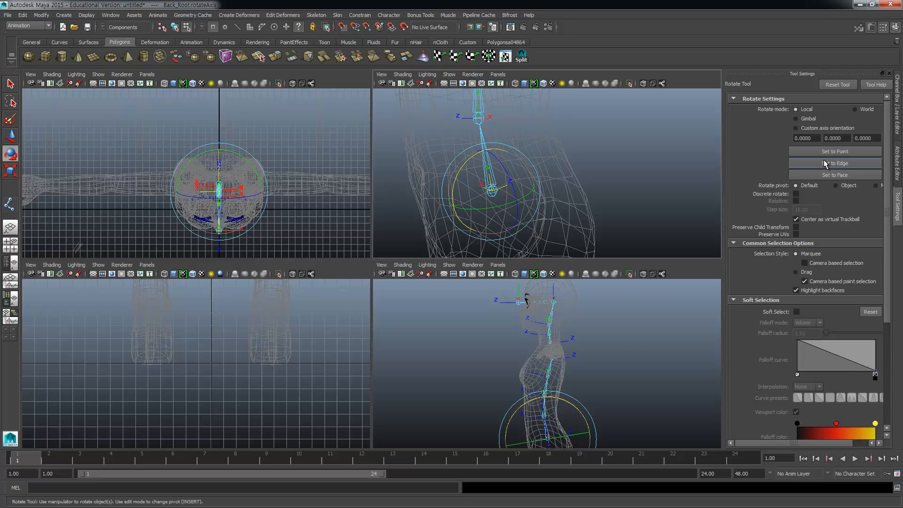
click(796, 194)
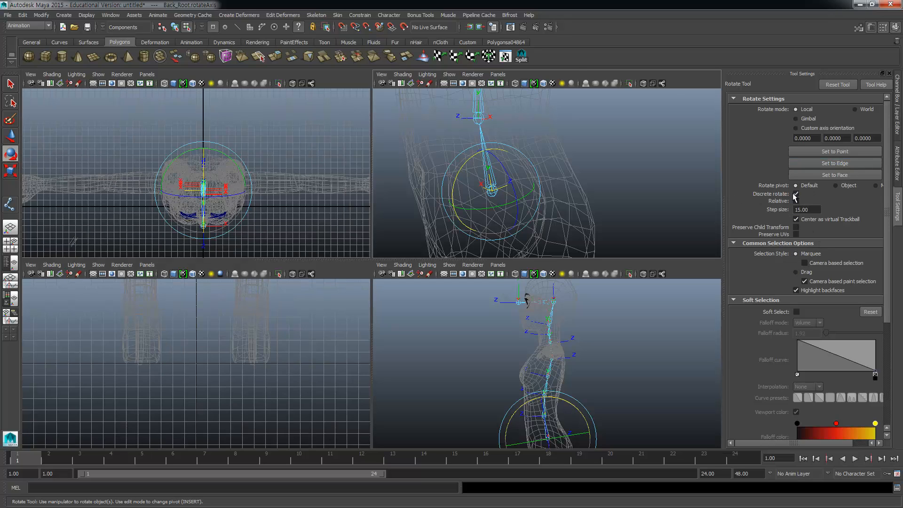
click(812, 210)
text(90)
key(Return)
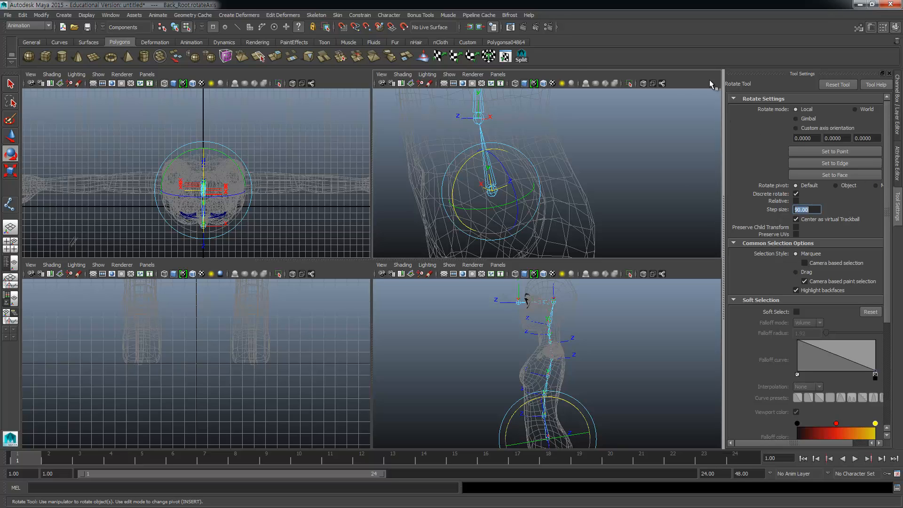
Step: Turn Back_Root's local rotation axis 180 degrees about Y so that Z points to the character's front
key(space)
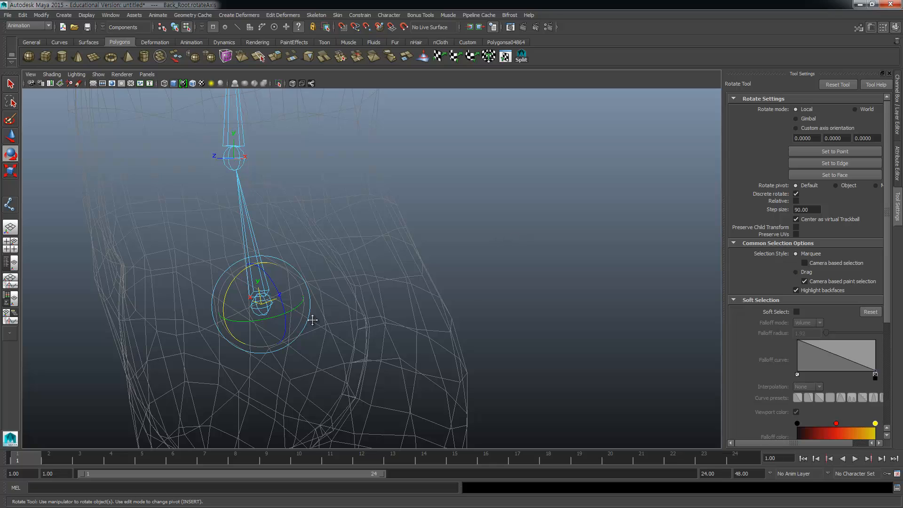
alt+drag(312, 316, 385, 330)
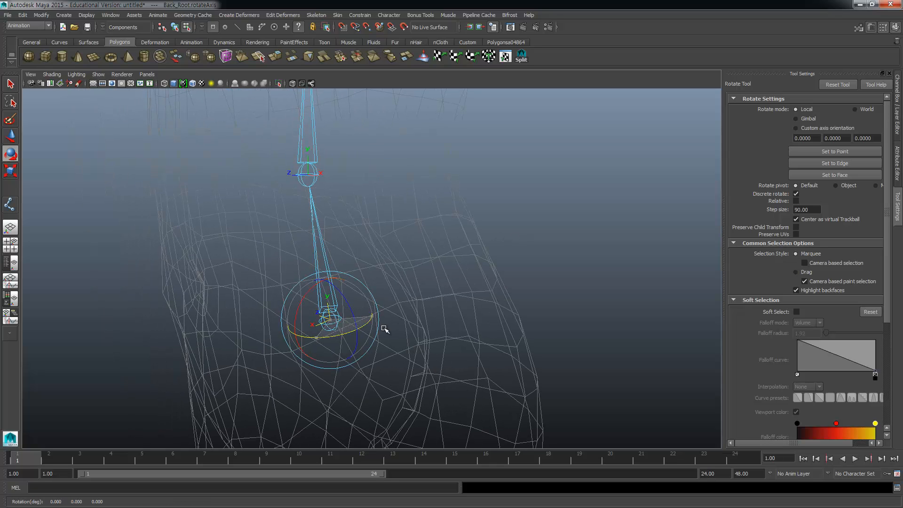
drag(445, 297, 445, 297)
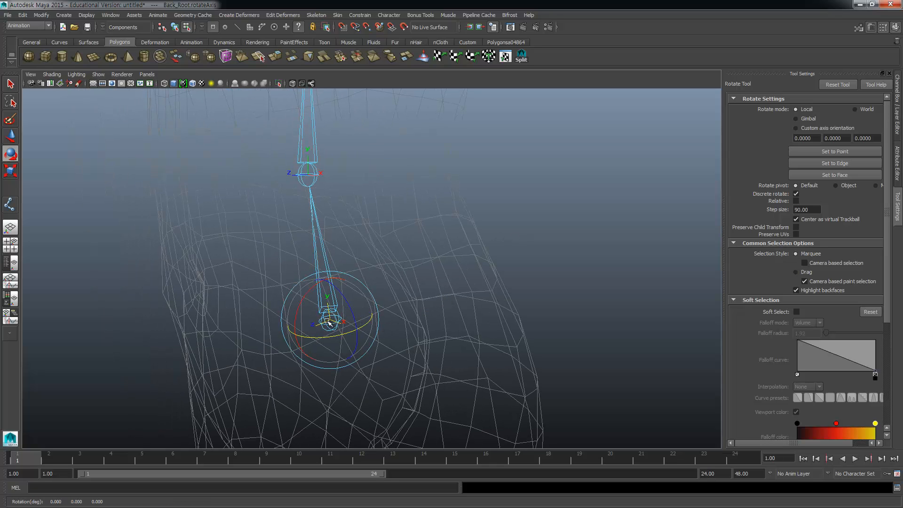
Step: Turn Back_Shoulder's local rotation axis 180 degrees about Y to match the joints below it
alt+middle_drag(352, 249, 370, 379)
alt+middle_drag(344, 340, 349, 455)
alt+drag(338, 282, 362, 212)
alt+middle_drag(353, 321, 345, 420)
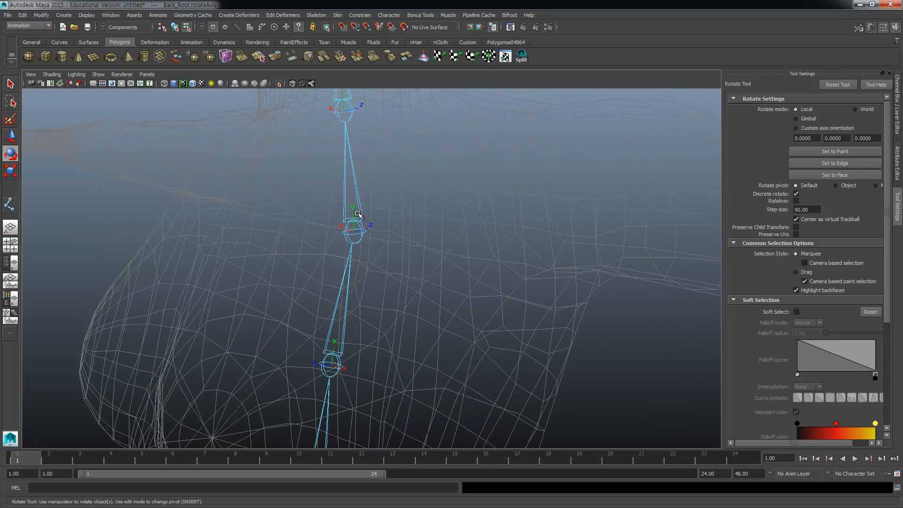
click(354, 223)
drag(352, 216, 477, 215)
Step: Turn Neck_Shoulder's local rotation axis 180 degrees about Y so that its Z points forward
alt+middle_drag(407, 190, 417, 332)
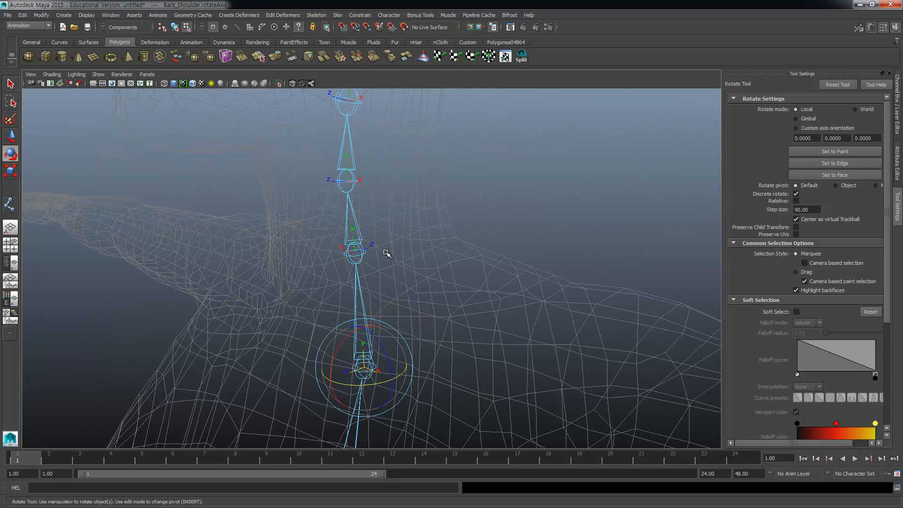
click(371, 246)
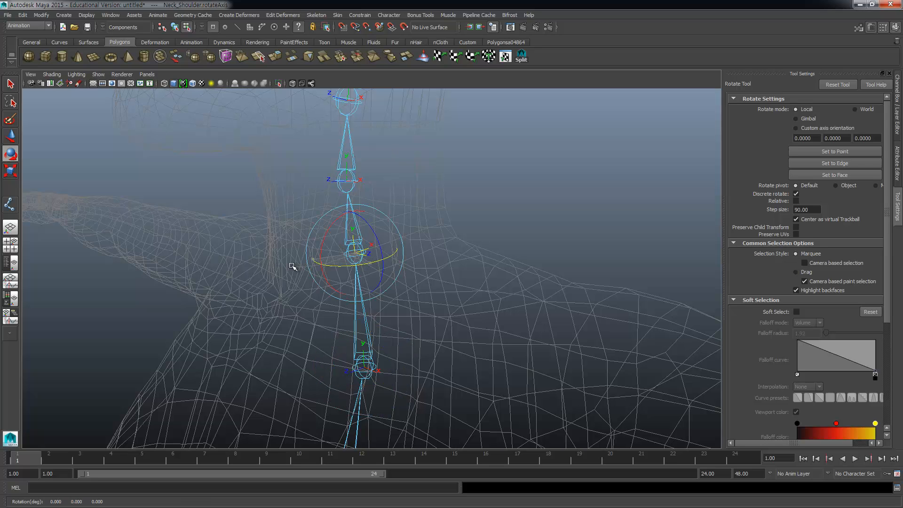
drag(193, 248, 186, 244)
Step: Rotate Neck_C's local rotation axis about X to point Y up, and about Y to point Z forward
alt+middle_drag(420, 246, 417, 320)
alt+middle_drag(395, 102, 392, 297)
click(385, 187)
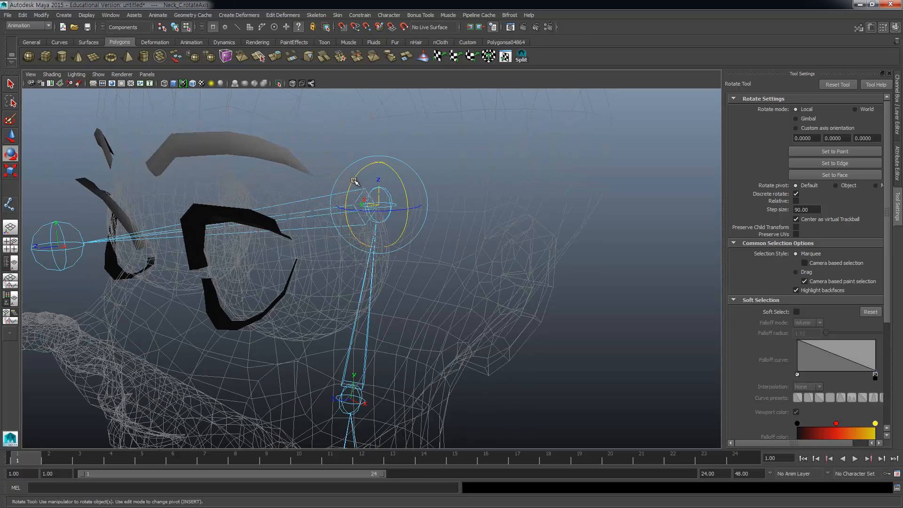
drag(356, 183, 392, 141)
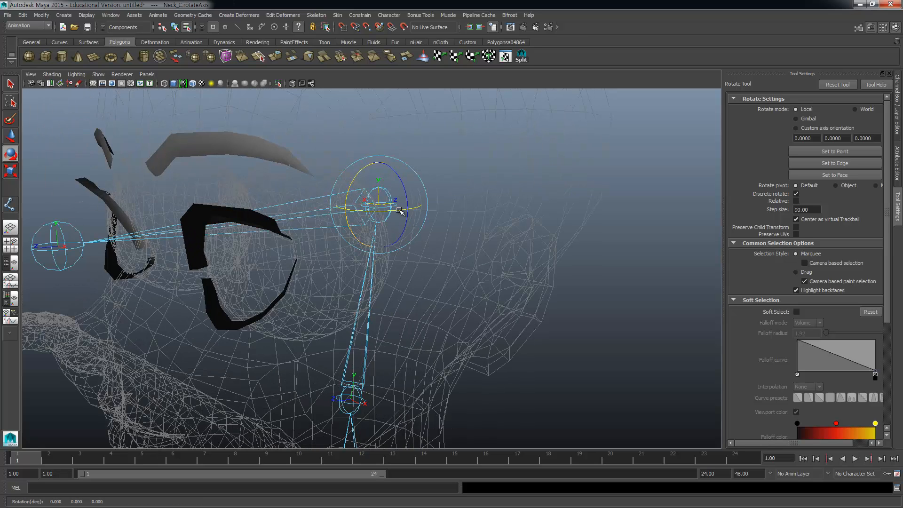
drag(399, 211, 328, 212)
Step: Check the rotation axes along the whole spine and neck chain, return to object selection mode and clear the selection
alt+drag(438, 248, 471, 306)
alt+drag(439, 209, 419, 296)
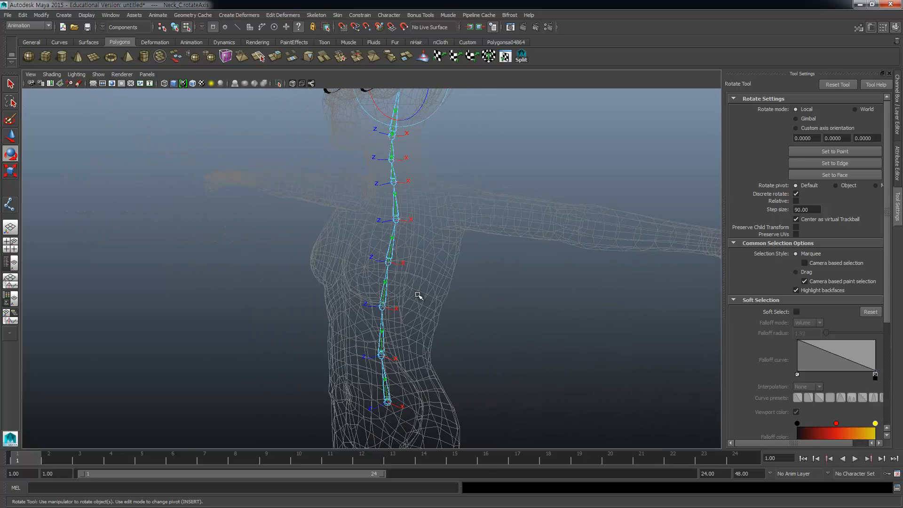
click(175, 28)
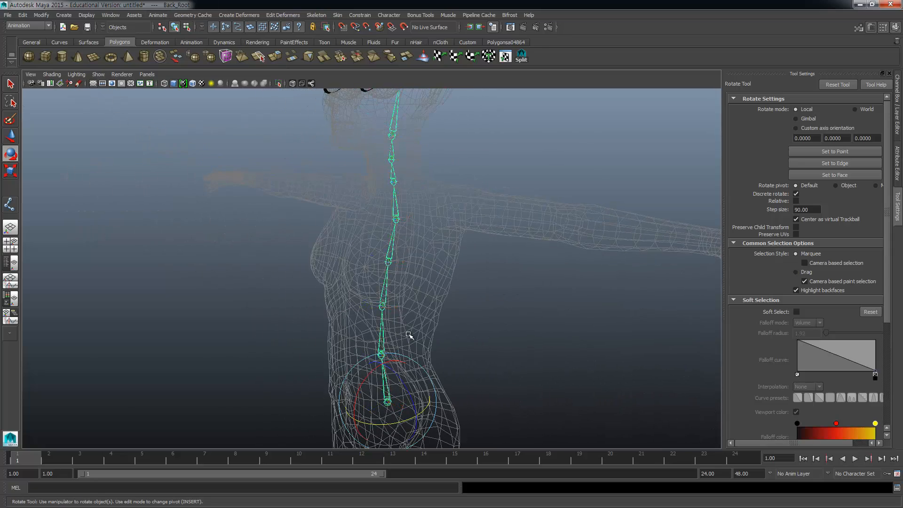
alt+middle_drag(418, 284, 416, 190)
alt+drag(416, 191, 381, 285)
scroll(381, 285, down, 1)
click(468, 190)
Step: Select the joints from Neck_B down to Back_Root together and activate the Rotate tool
alt+middle_drag(464, 211, 439, 273)
scroll(436, 269, down, 2)
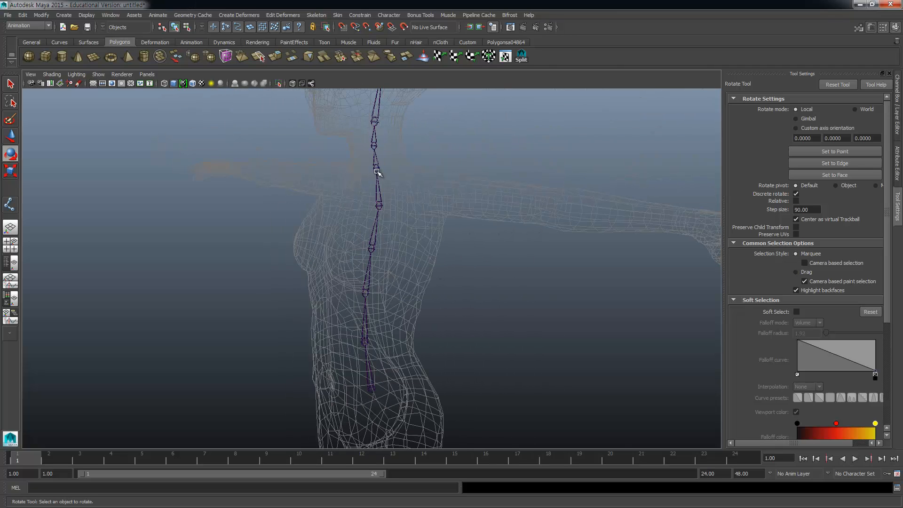
click(374, 123)
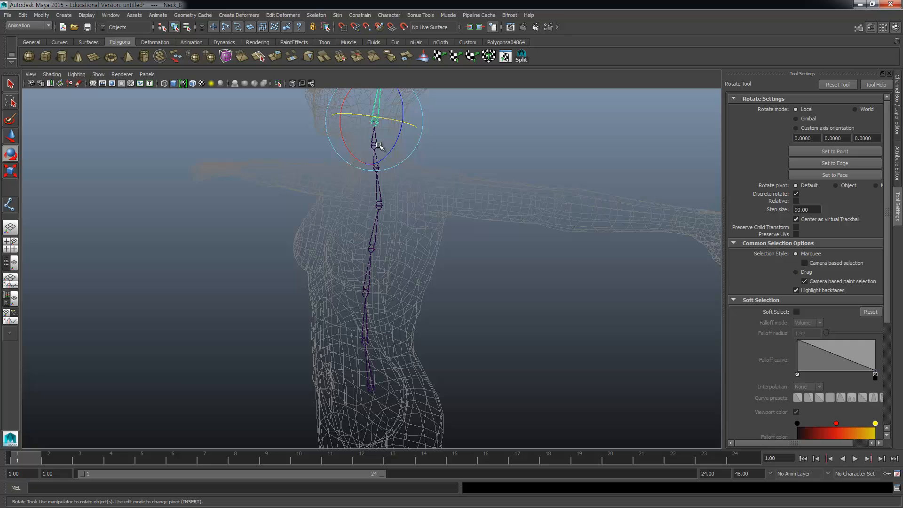
key(q)
shift+click(374, 146)
shift+click(378, 168)
shift+click(380, 205)
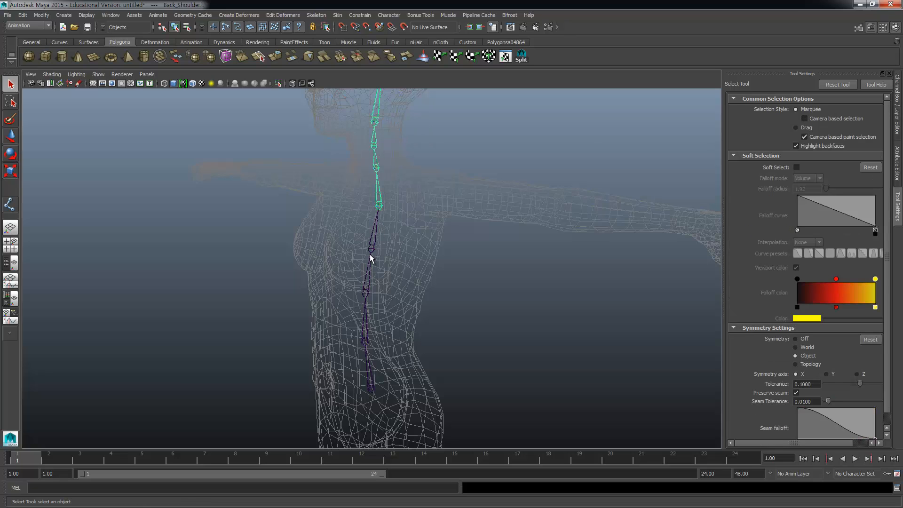
shift+click(371, 249)
shift+click(366, 292)
shift+click(369, 347)
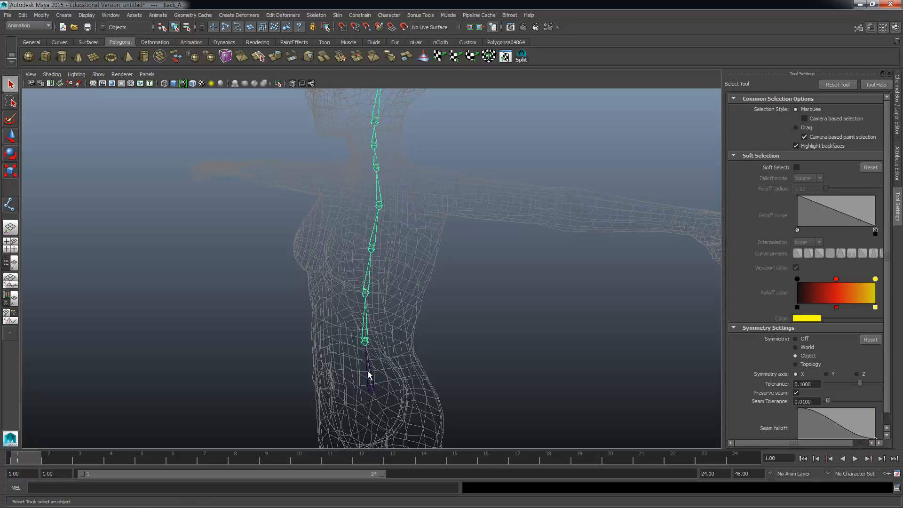
shift+click(377, 386)
key(e)
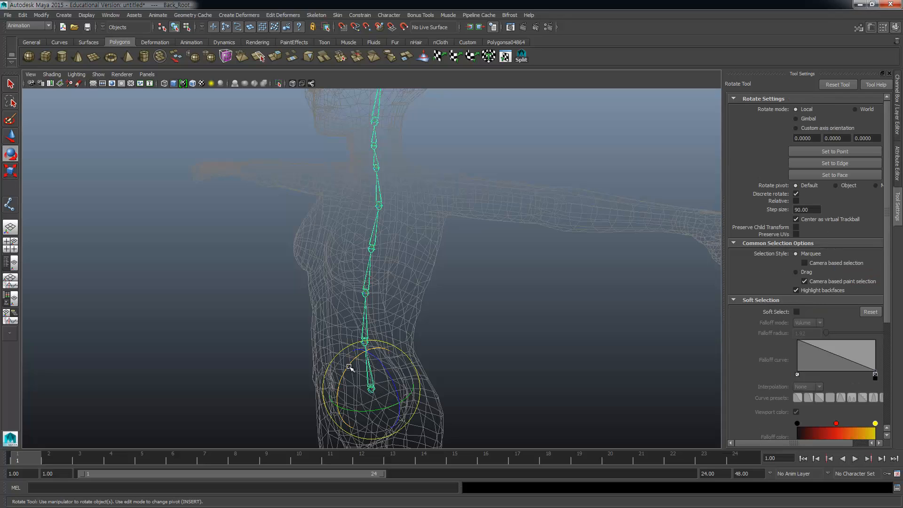
Step: With discrete rotation off, try bending the selected joints about X in the side view, undo both rotations, re-enable discrete rotation and deselect
drag(337, 388, 339, 386)
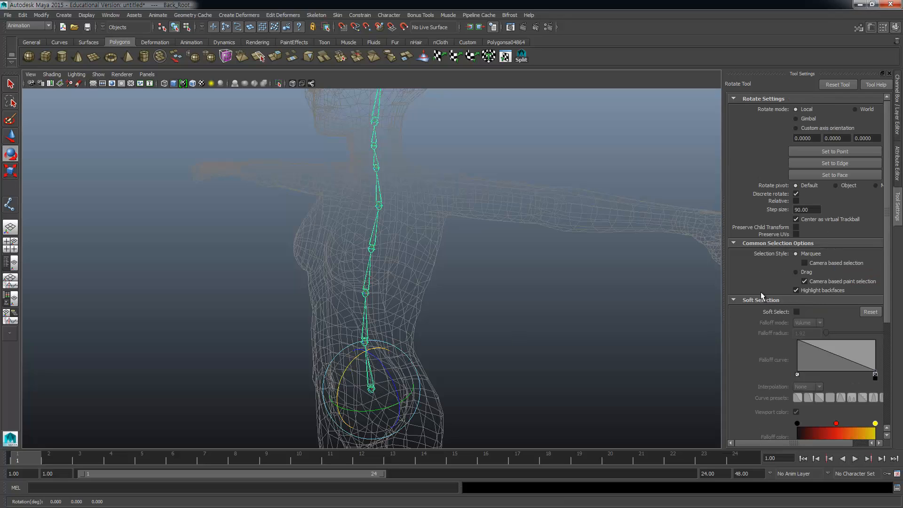
click(796, 194)
key(space)
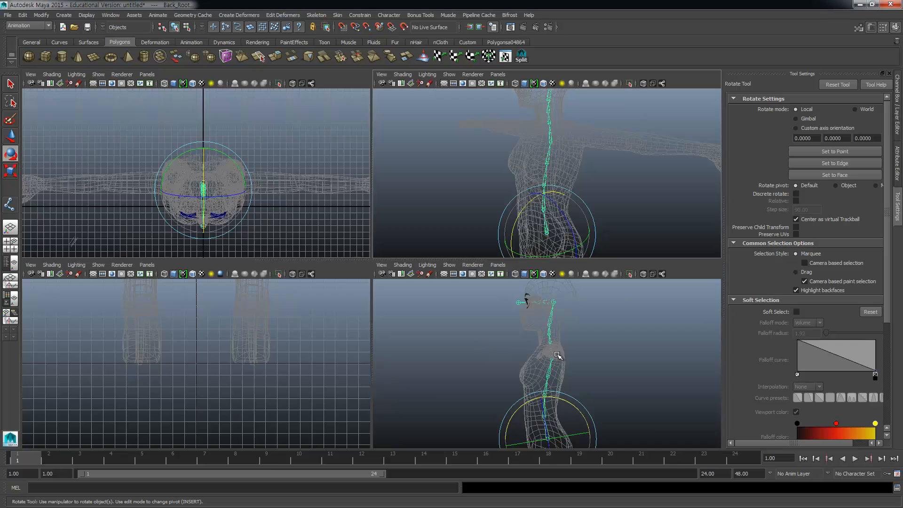
key(space)
scroll(403, 294, down, 1)
alt+middle_drag(403, 317, 449, 249)
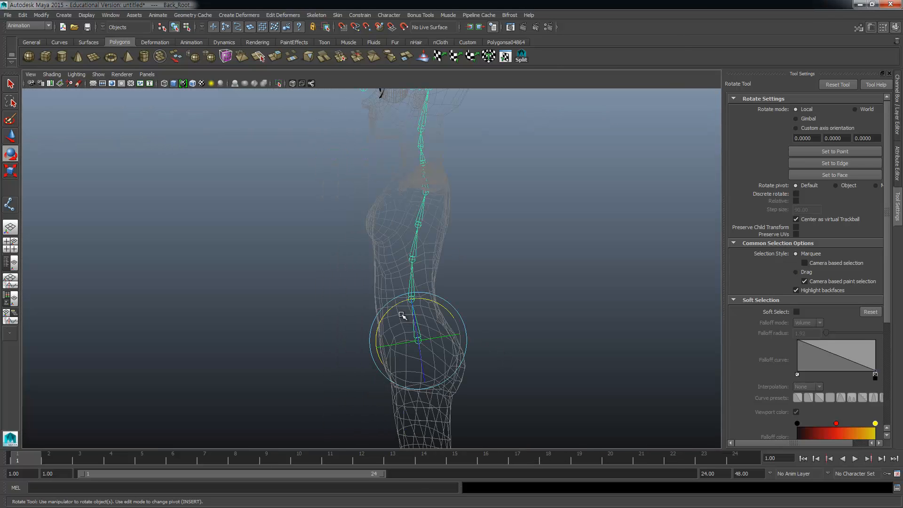
mouse_move(397, 305)
mouse_down()
mouse_move(389, 318)
mouse_move(394, 301)
mouse_up()
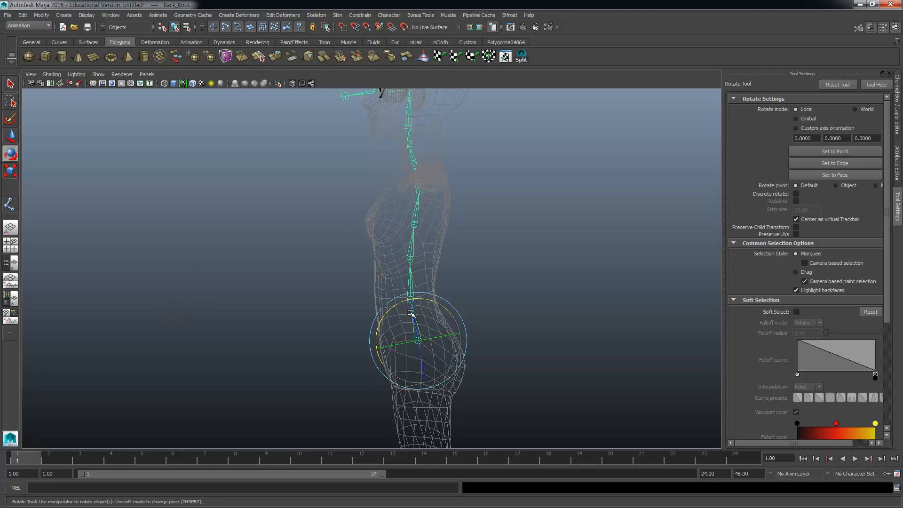
mouse_move(400, 305)
mouse_down()
mouse_move(376, 321)
mouse_move(393, 296)
mouse_up()
key(ctrl+z)
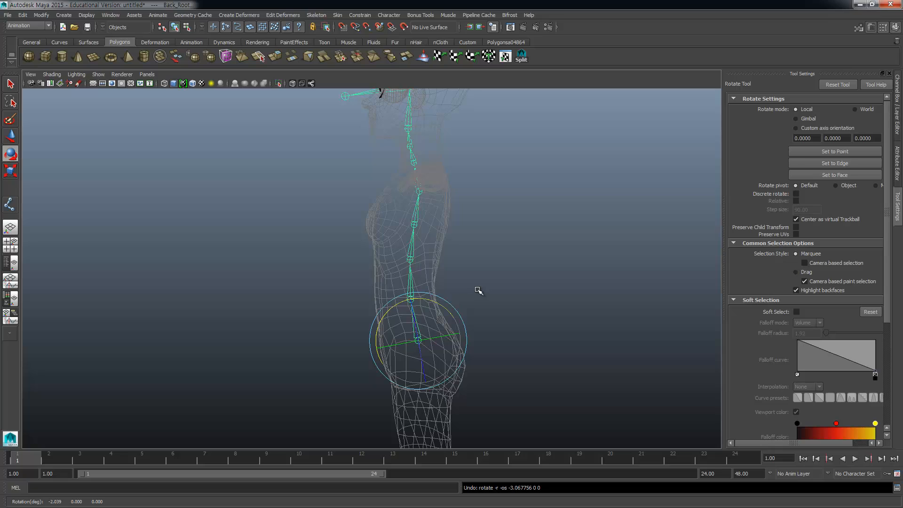
key(ctrl+z)
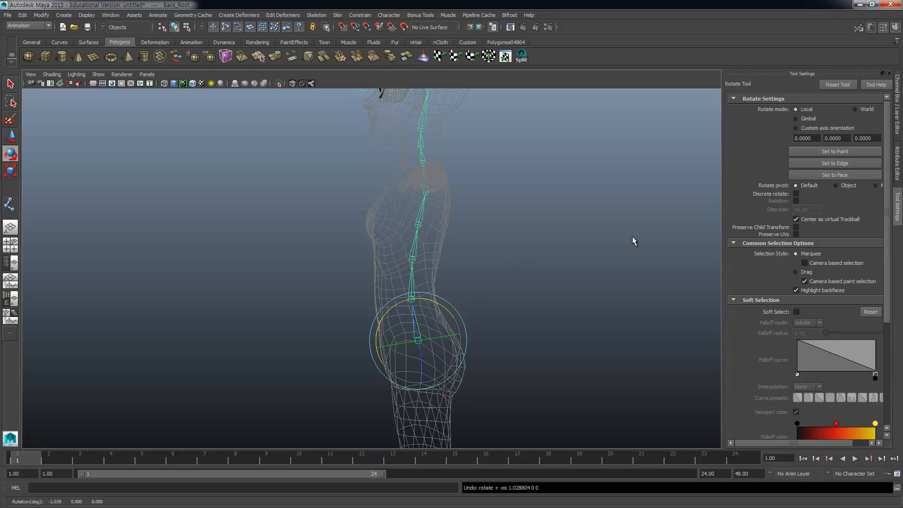
click(797, 194)
click(405, 304)
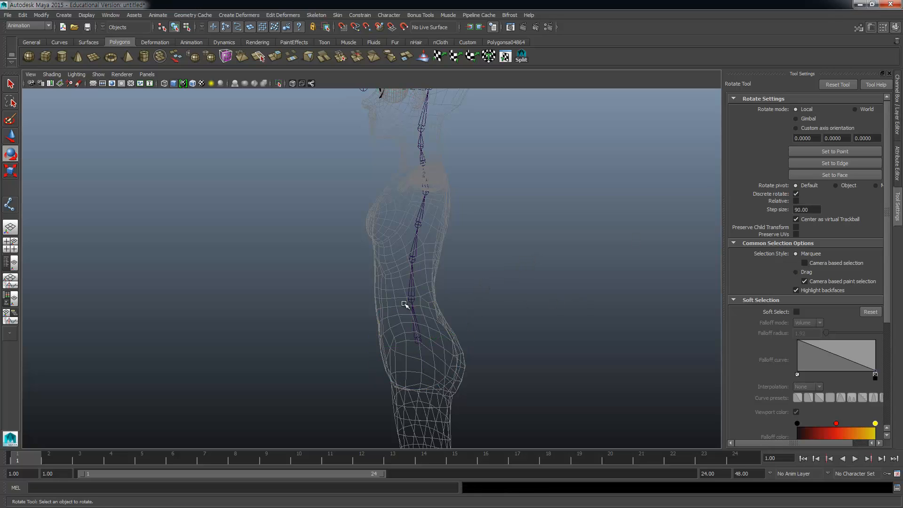
alt+drag(460, 262, 409, 202)
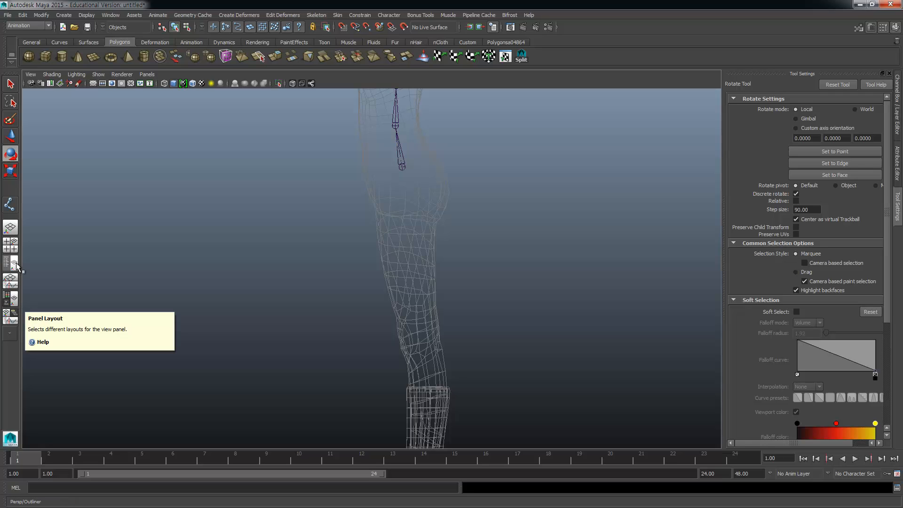
Step: Activate the Joint Tool and place a hip joint just below the lowest spine joint in the side view
click(10, 245)
key(space)
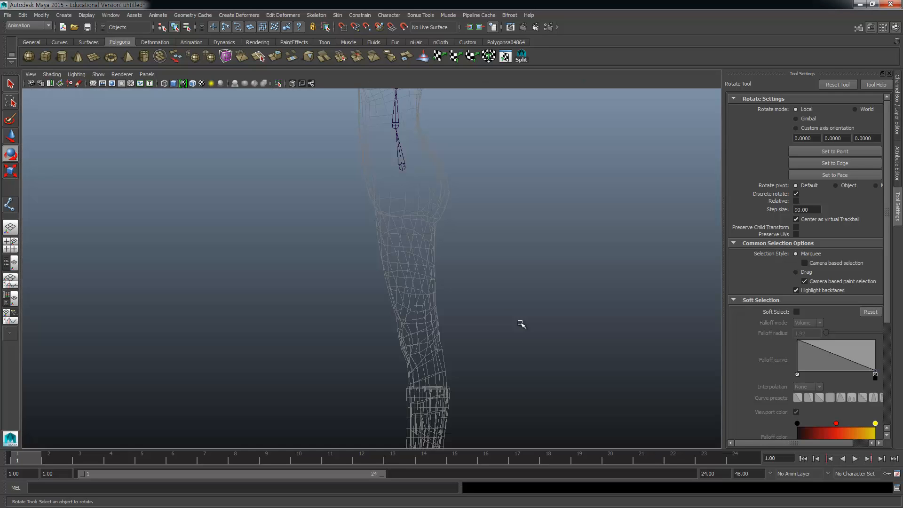
click(409, 241)
click(11, 207)
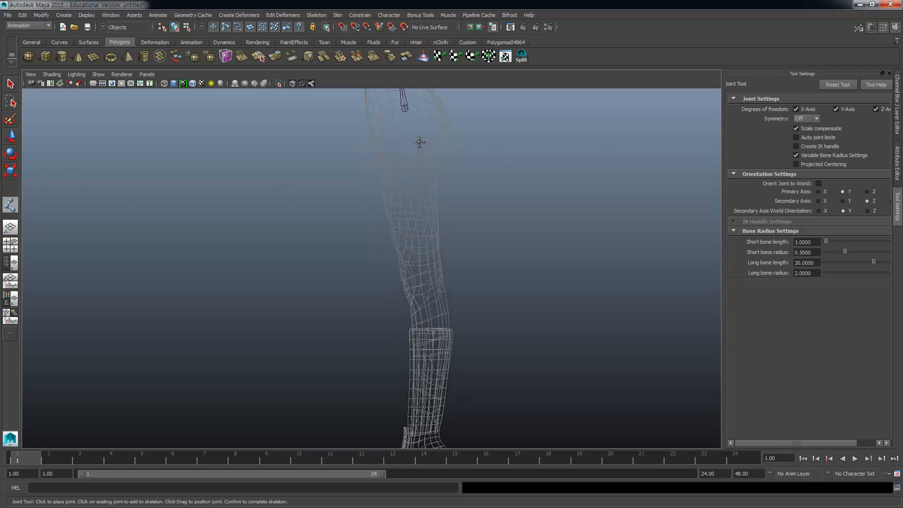
alt+right_drag(424, 166, 428, 227)
alt+drag(428, 226, 379, 204)
click(376, 193)
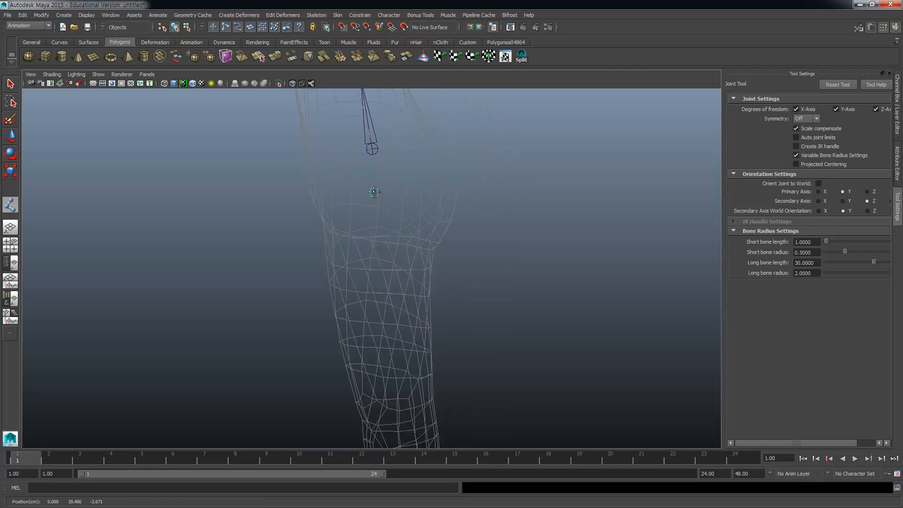
key(Return)
Step: In the front view, move the new hip joint sideways from the centre line into the character's left thigh
key(space)
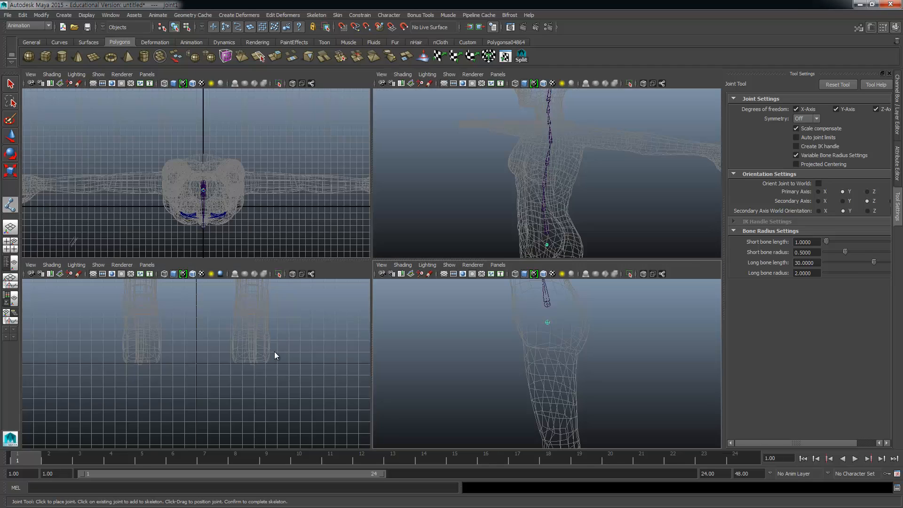
key(space)
alt+right_drag(310, 208, 330, 287)
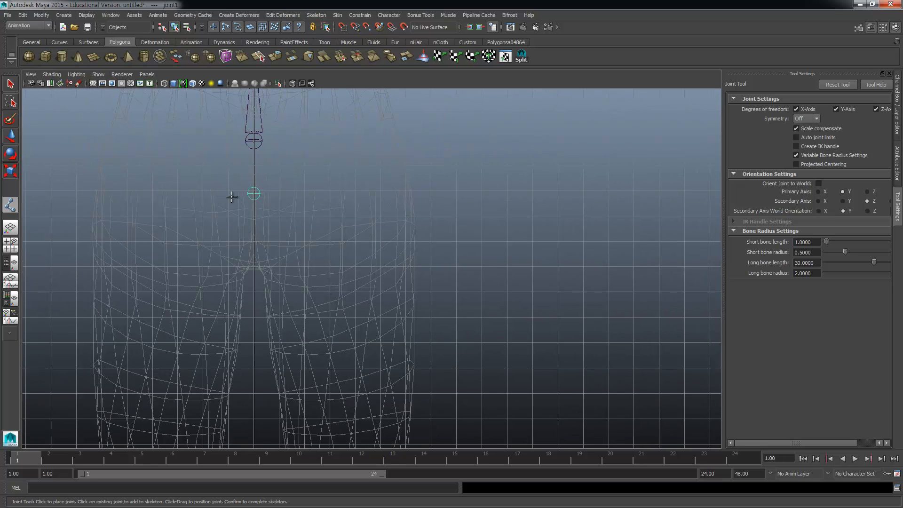
middle_drag(254, 193, 329, 194)
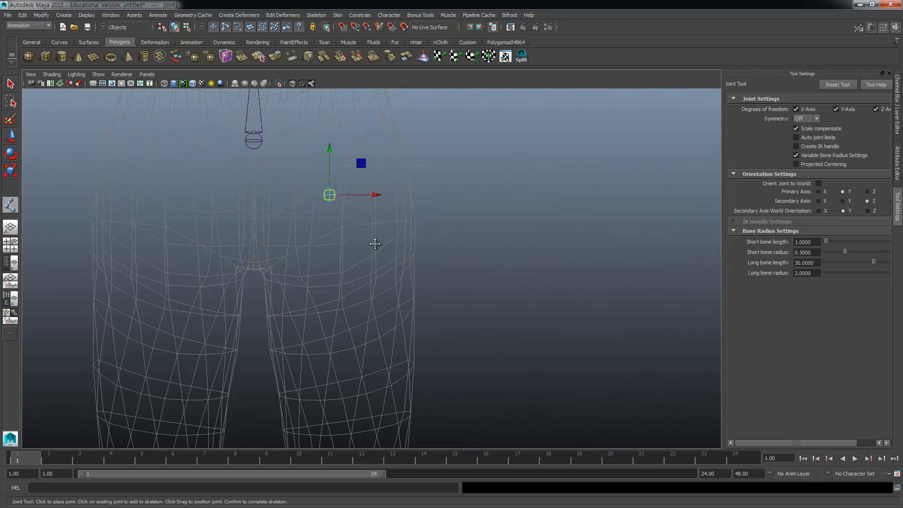
alt+middle_drag(375, 244, 477, 257)
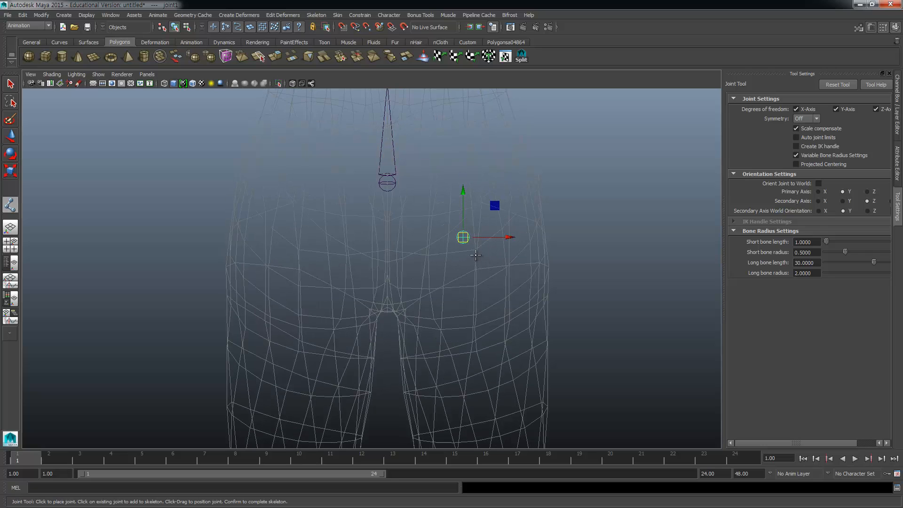
Step: Cycle the viewport background to black and lower the left hip joint slightly in the front view
key(alt+b)
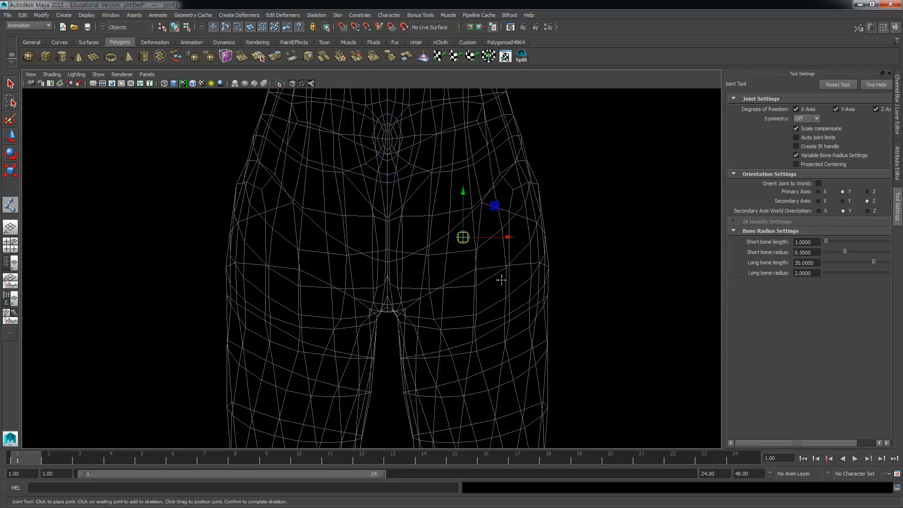
key(alt+b)
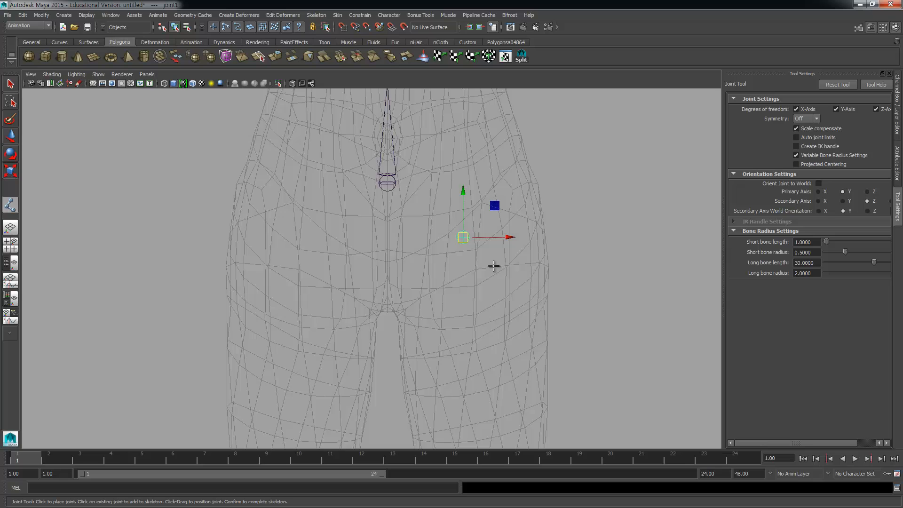
key(alt+b)
key(alt+b)
key(alt+b)
key(alt+b)
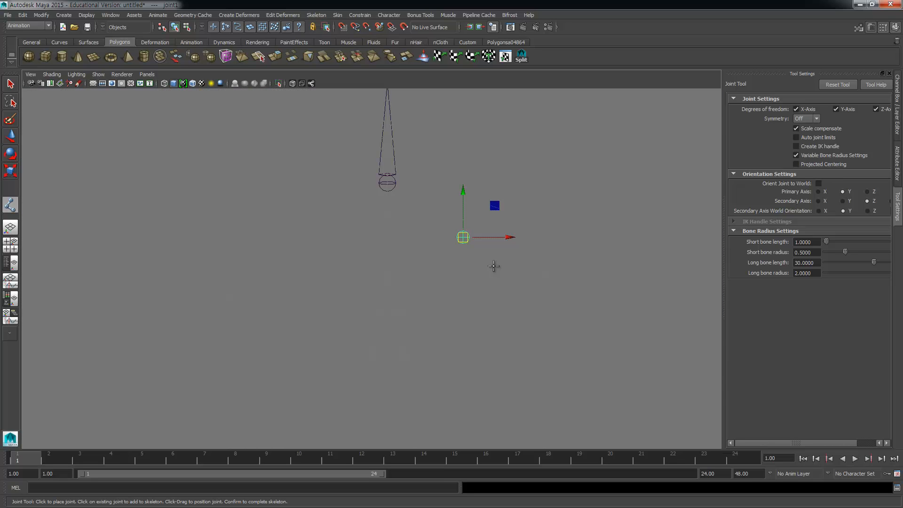
key(alt+b)
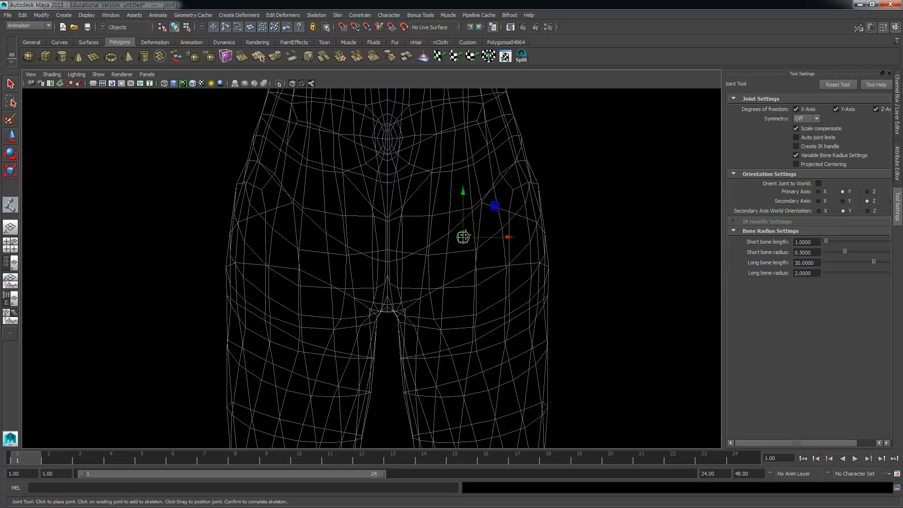
drag(463, 237, 463, 243)
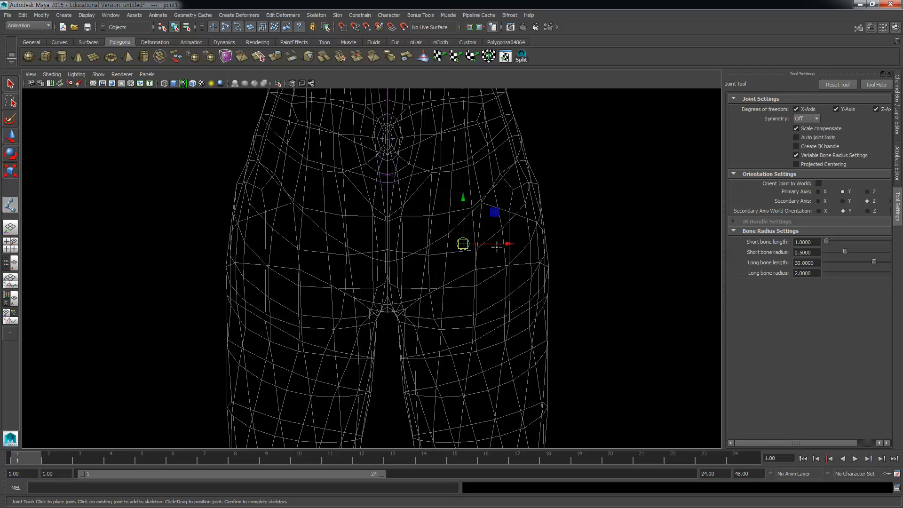
Step: In the side view, add a knee joint below the hip at the centre of the knee
key(space)
key(space)
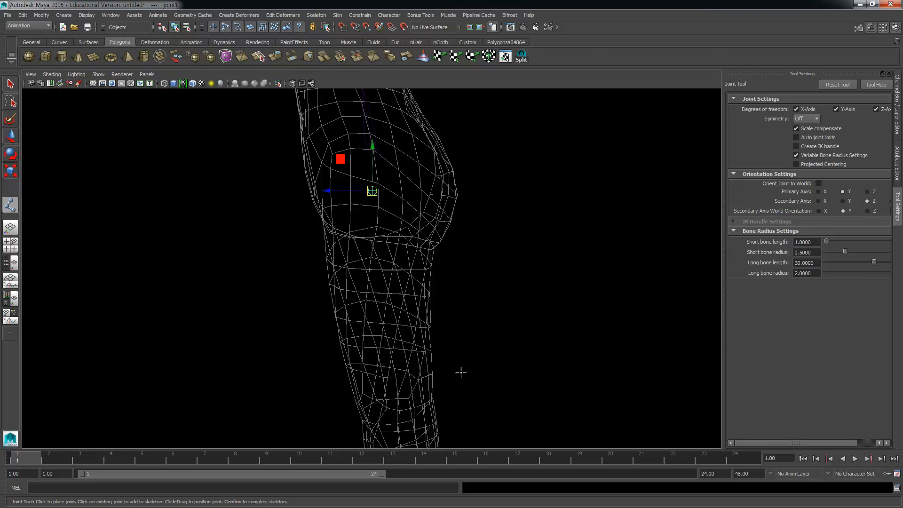
alt+middle_drag(427, 349, 425, 199)
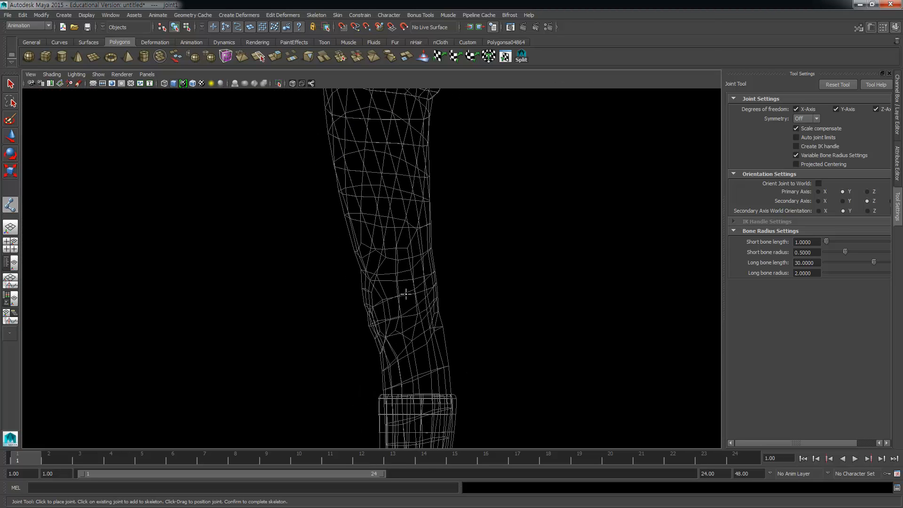
click(398, 298)
drag(398, 298, 400, 294)
Step: Continue the leg chain with an ankle joint at the top of the shoe and a heel joint at its back
alt+middle_drag(423, 383, 407, 228)
alt+middle_drag(396, 431, 399, 287)
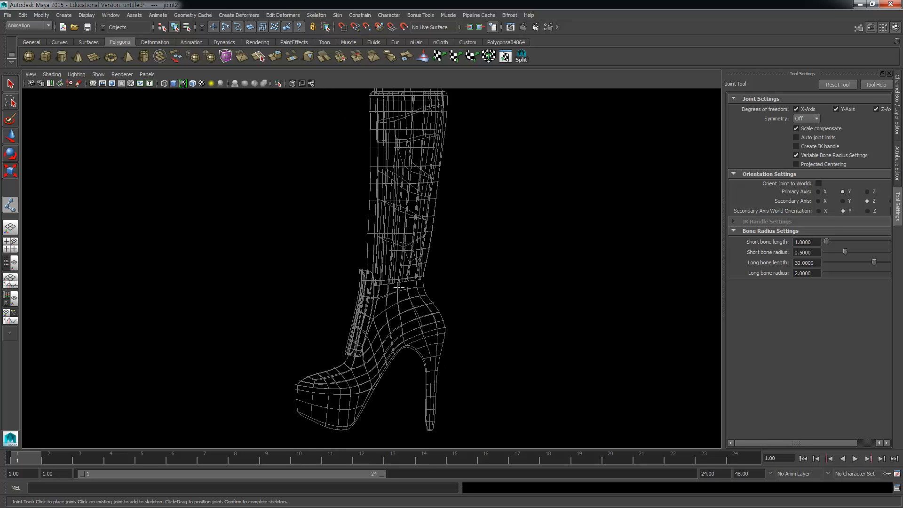
scroll(395, 285, up, 3)
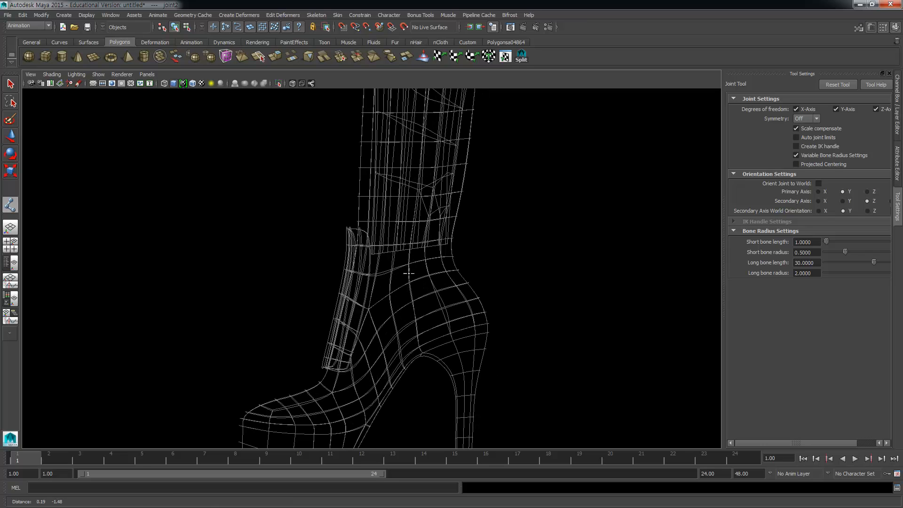
drag(414, 253, 408, 245)
drag(458, 317, 468, 310)
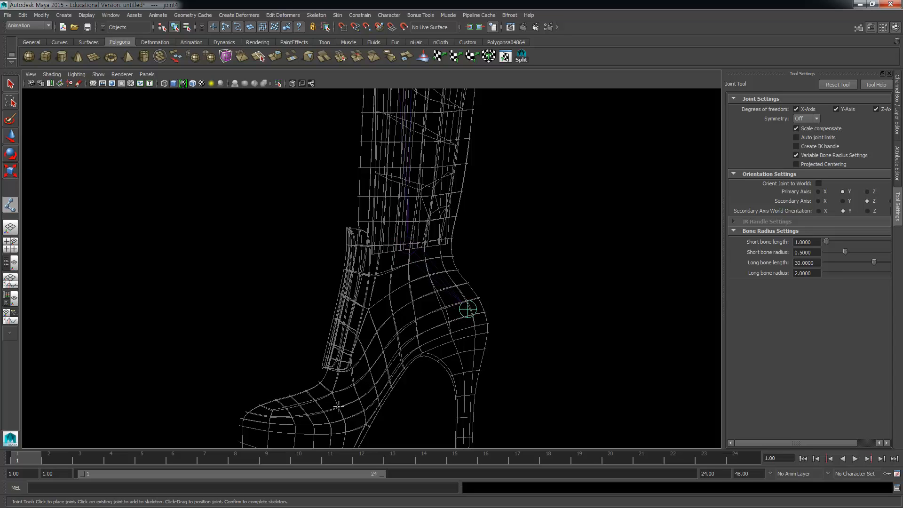
Step: Add joints at the ball of the foot and the toe tip, and finish the chain by activating the Rotate tool
drag(338, 406, 333, 409)
drag(246, 414, 242, 416)
key(e)
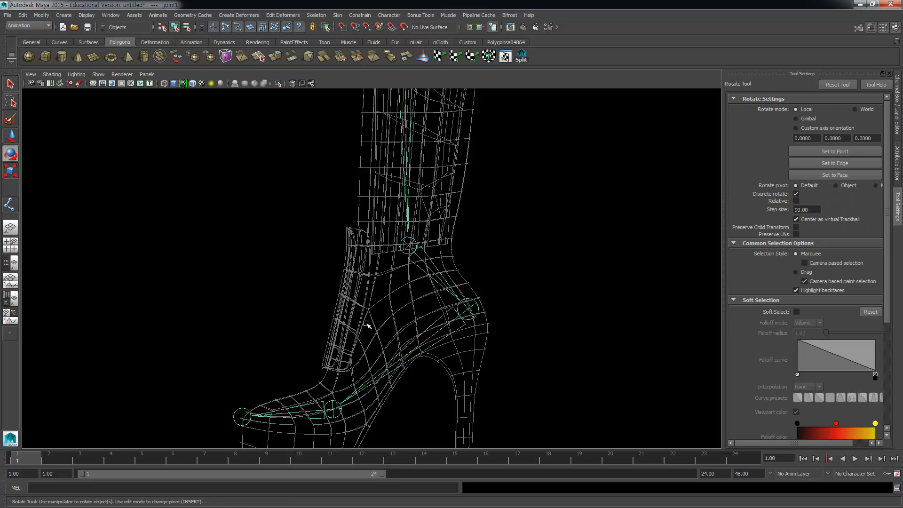
scroll(367, 329, down, 6)
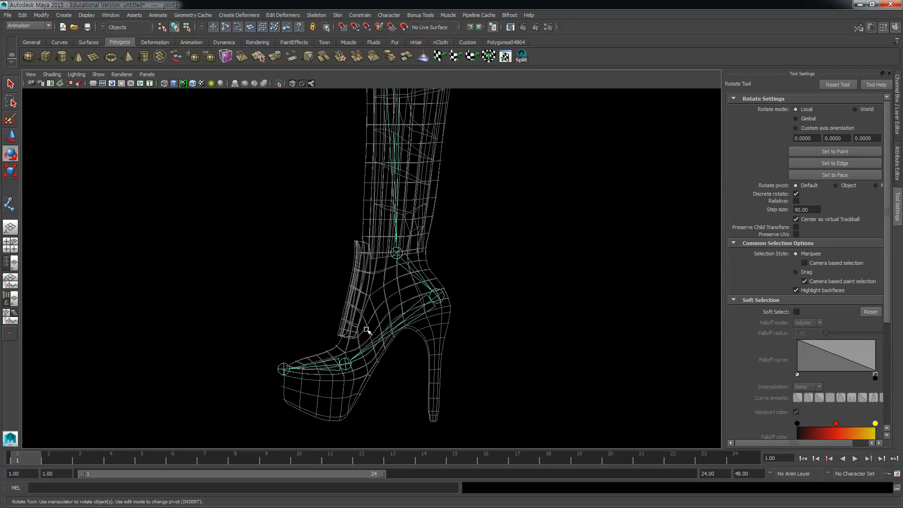
scroll(369, 329, up, 5)
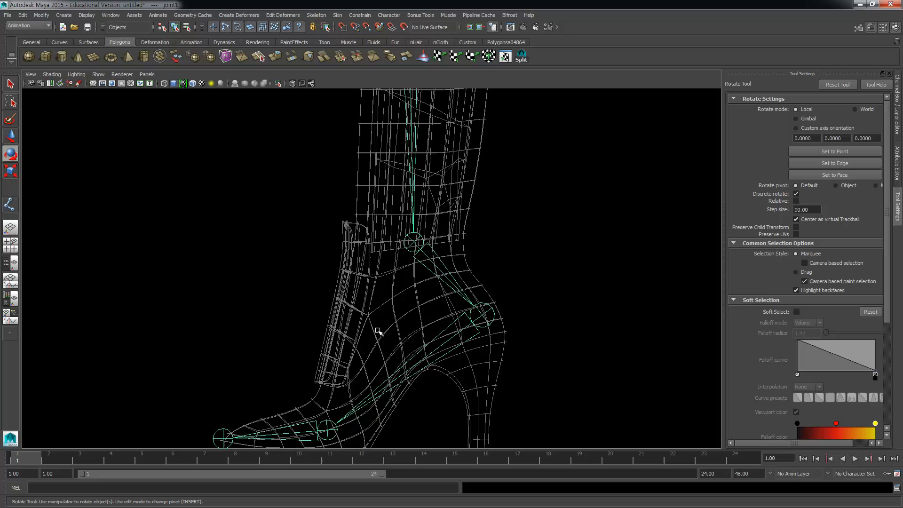
Step: With discrete rotation off, rotate the heel joint slightly and the ball joint about -5.9° about X to follow the shoe
click(469, 331)
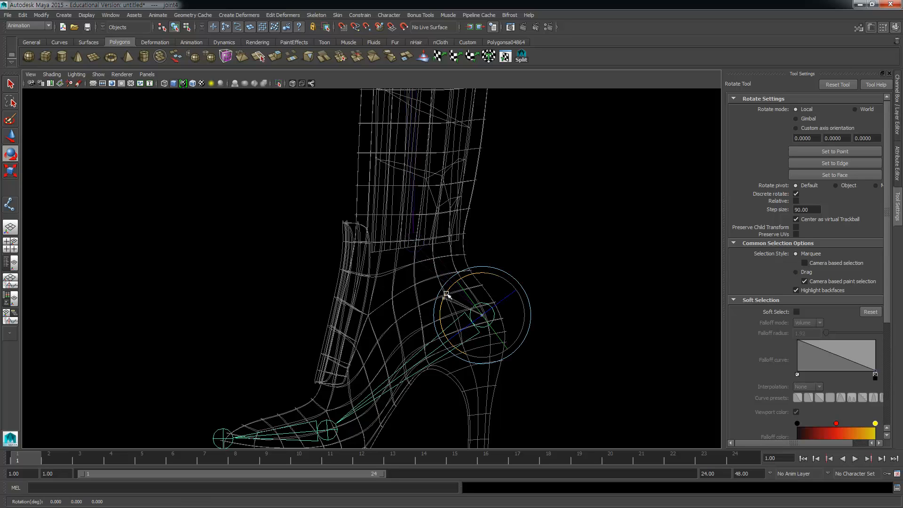
click(796, 194)
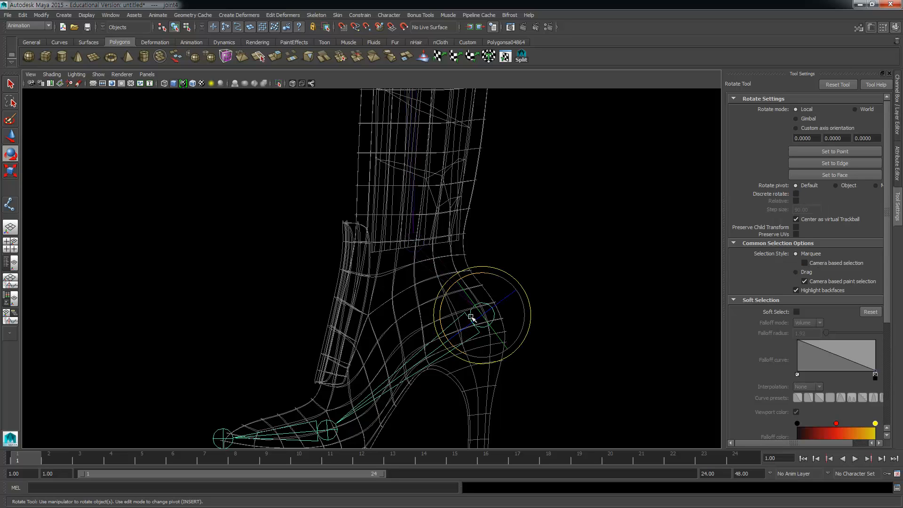
drag(447, 296, 444, 297)
click(313, 415)
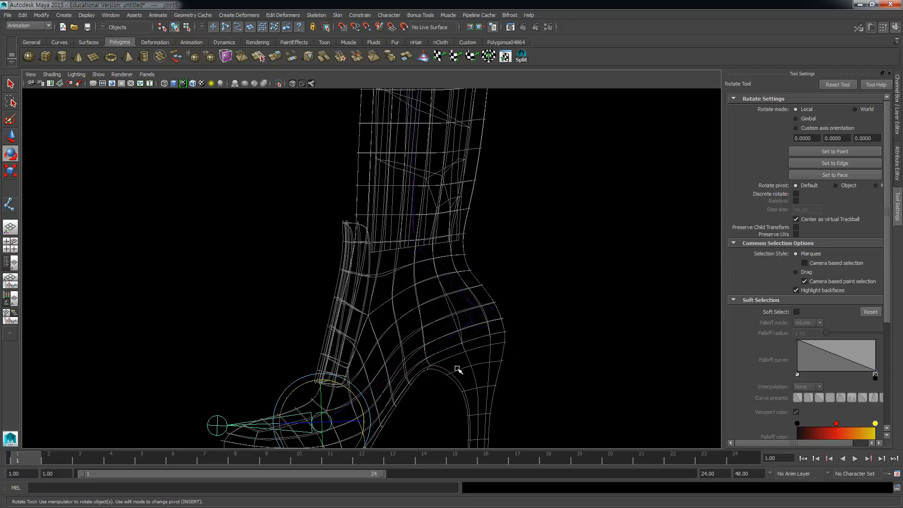
drag(312, 382, 304, 380)
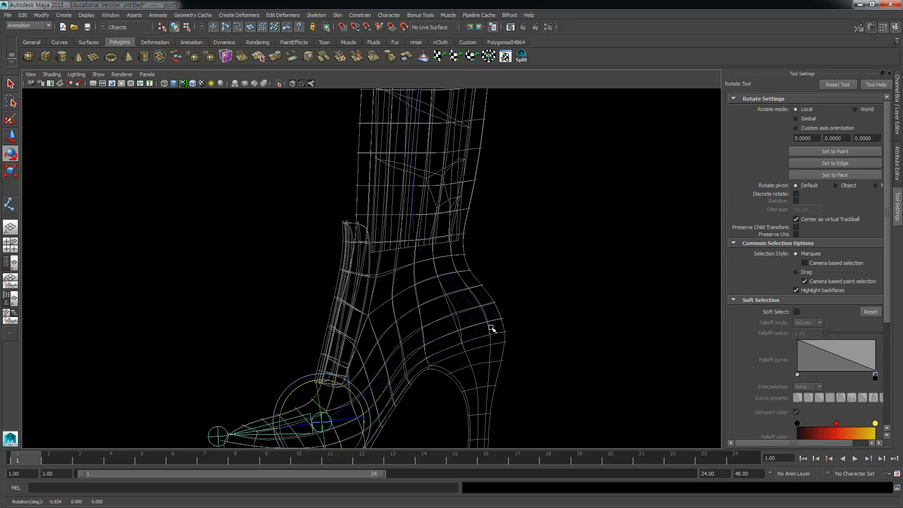
Step: Cycle the viewport background back to the blue gradient
scroll(454, 299, down, 3)
alt+middle_drag(422, 182, 427, 283)
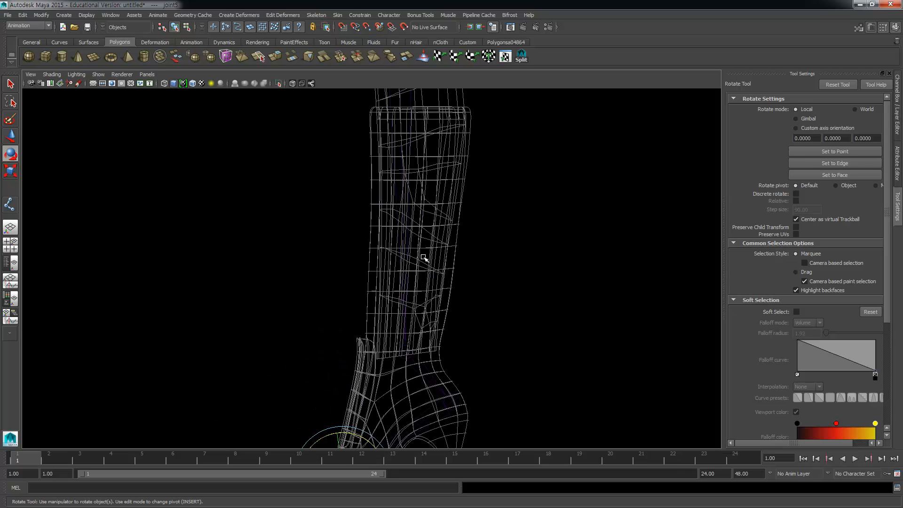
key(alt+b)
key(alt+b)
key(alt+b)
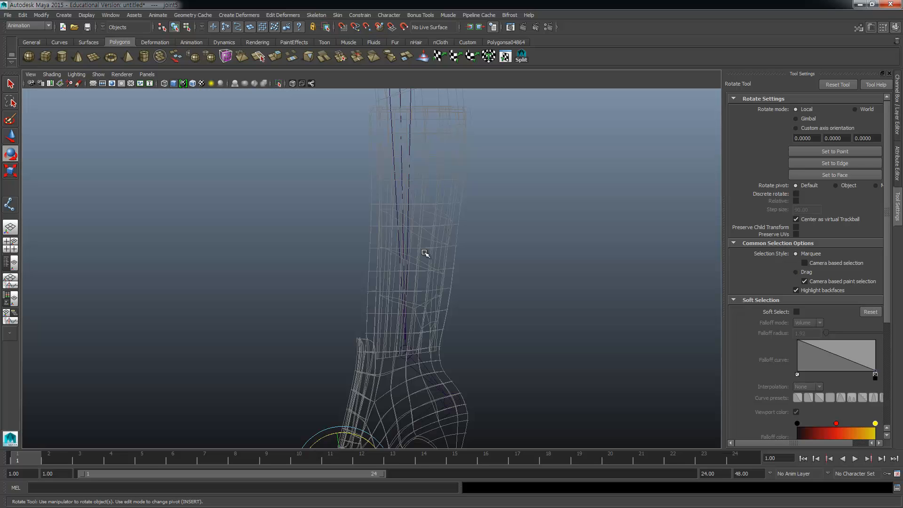
Step: Select the left hip joint and rotate it about -3° about Z in the front view so the chain follows the leg
scroll(425, 258, down, 3)
scroll(426, 258, down, 4)
key(space)
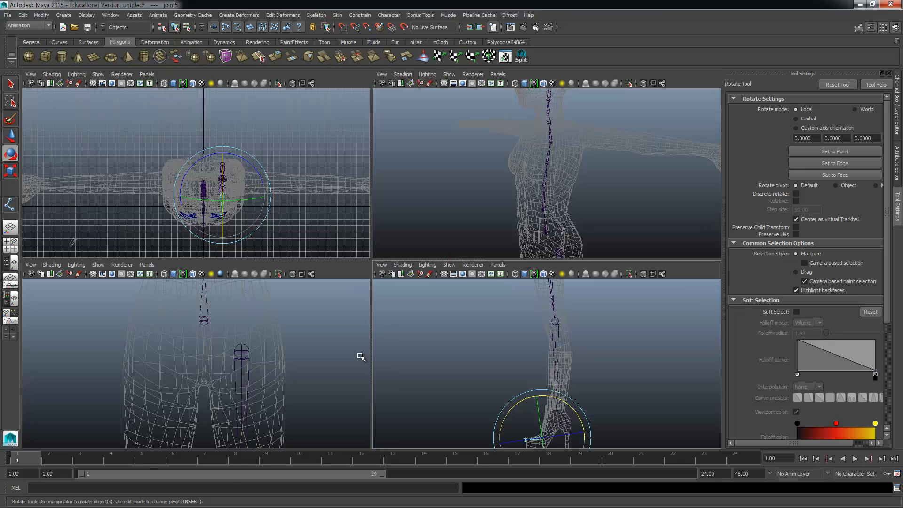
key(space)
scroll(439, 375, down, 5)
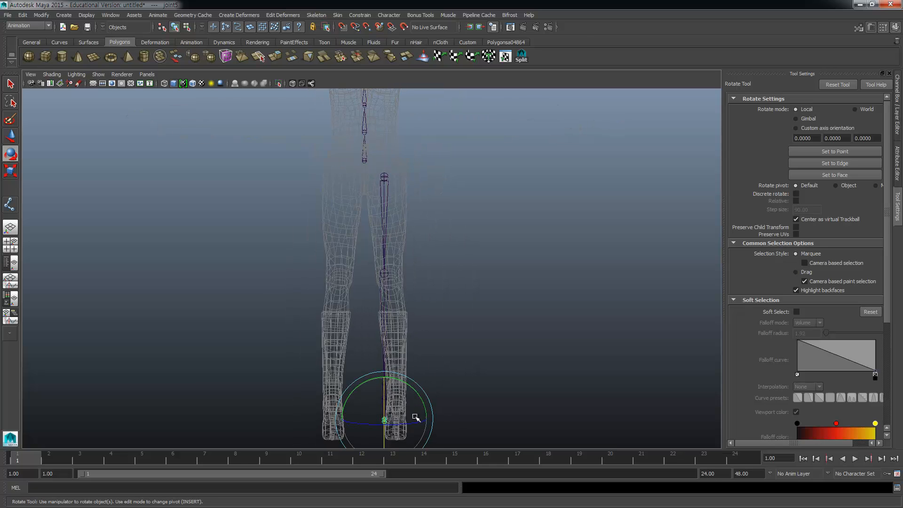
click(384, 176)
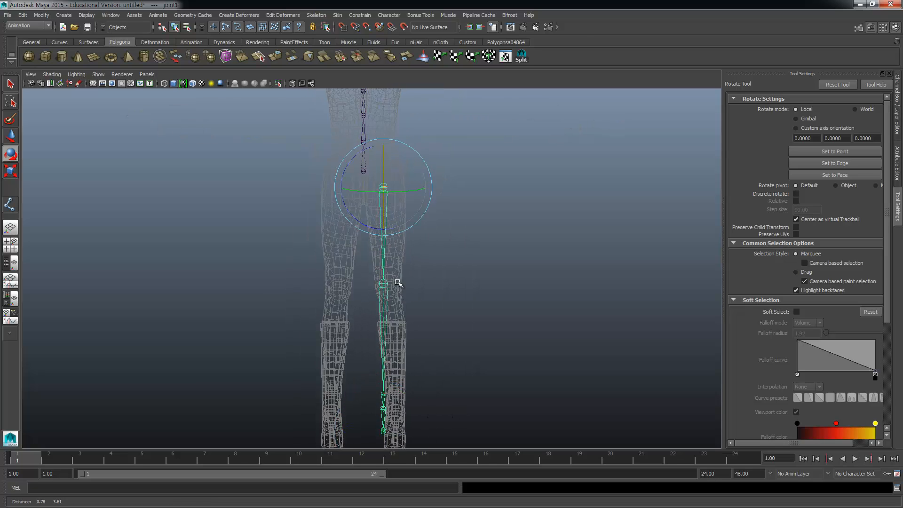
alt+drag(398, 283, 408, 240)
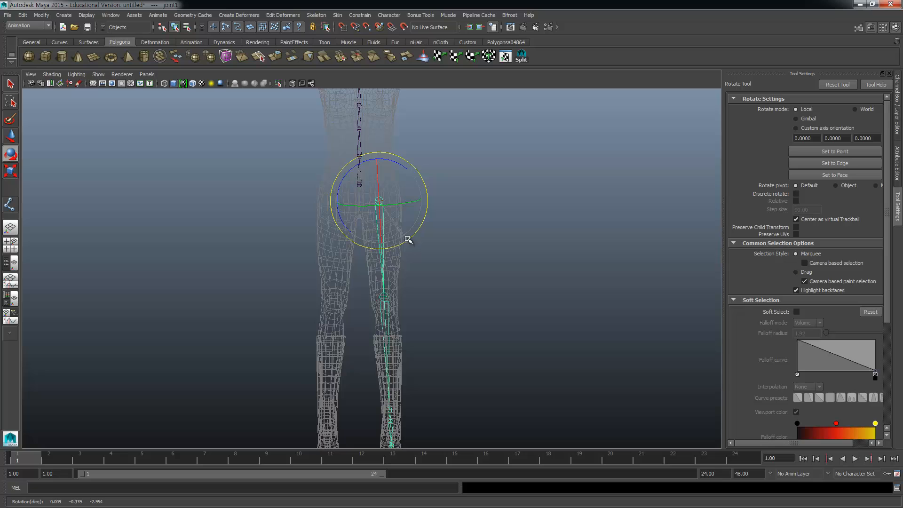
Step: Fine-tune the hip joint's Z rotation to about -3.1° to centre the chain in the leg and foot
alt+middle_drag(472, 354, 489, 270)
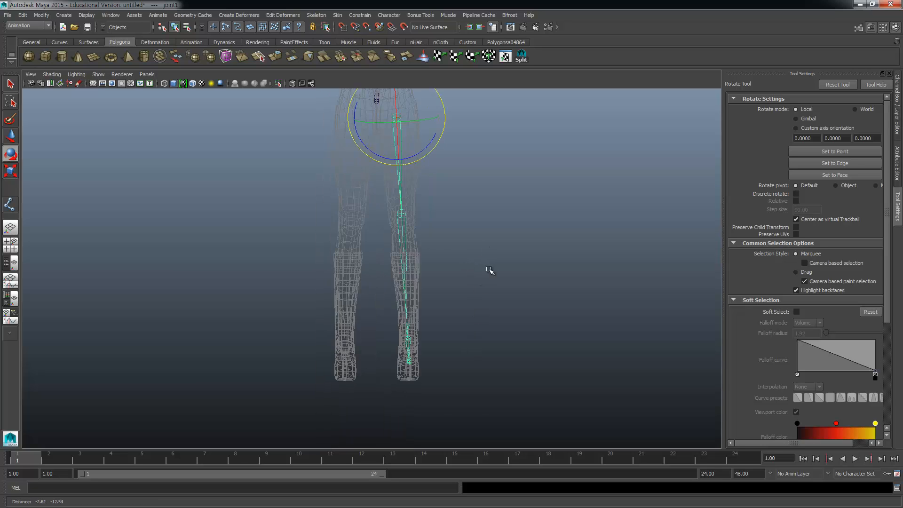
alt+right_drag(490, 270, 491, 318)
alt+middle_drag(487, 275, 471, 327)
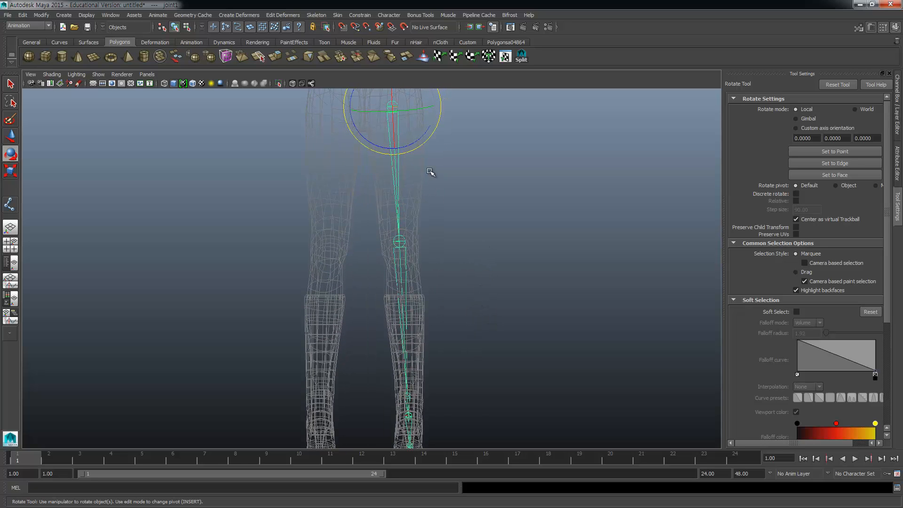
click(418, 145)
drag(418, 145, 419, 145)
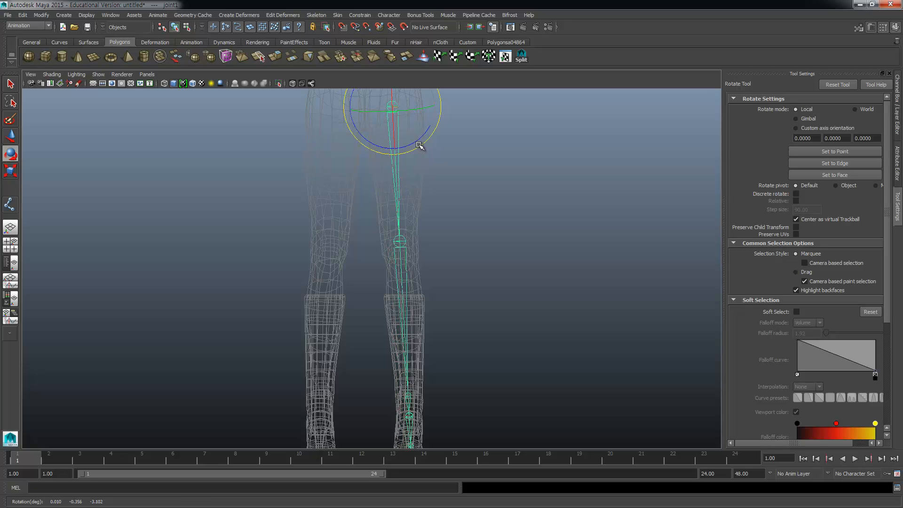
Step: Examine in the side view how the left leg joint chain runs through the mesh, from the hip and knee to the foot
key(space)
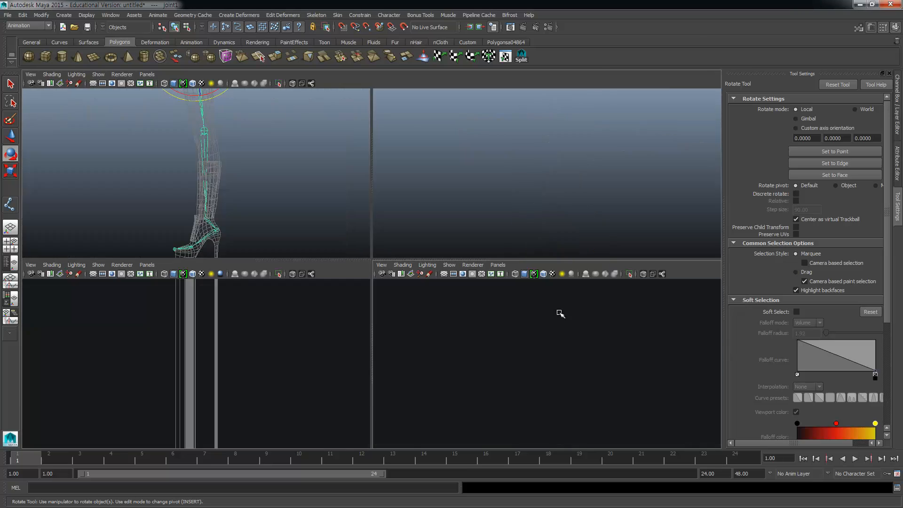
key(space)
scroll(371, 262, up, 4)
alt+middle_drag(403, 165, 397, 270)
scroll(397, 270, up, 5)
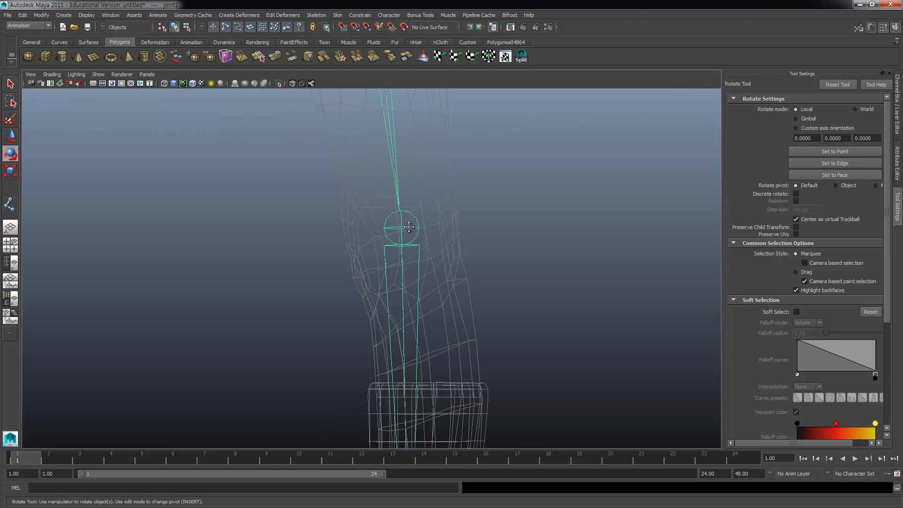
alt+drag(409, 227, 383, 220)
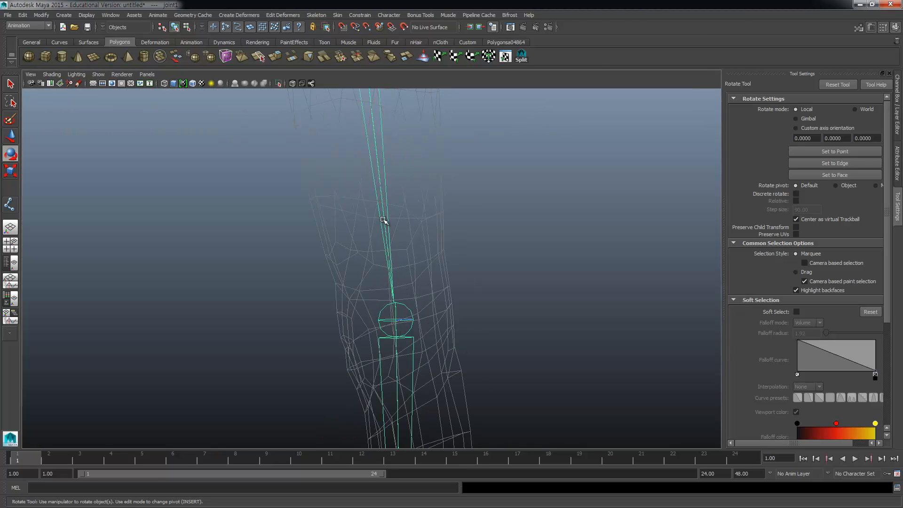
scroll(403, 325, down, 5)
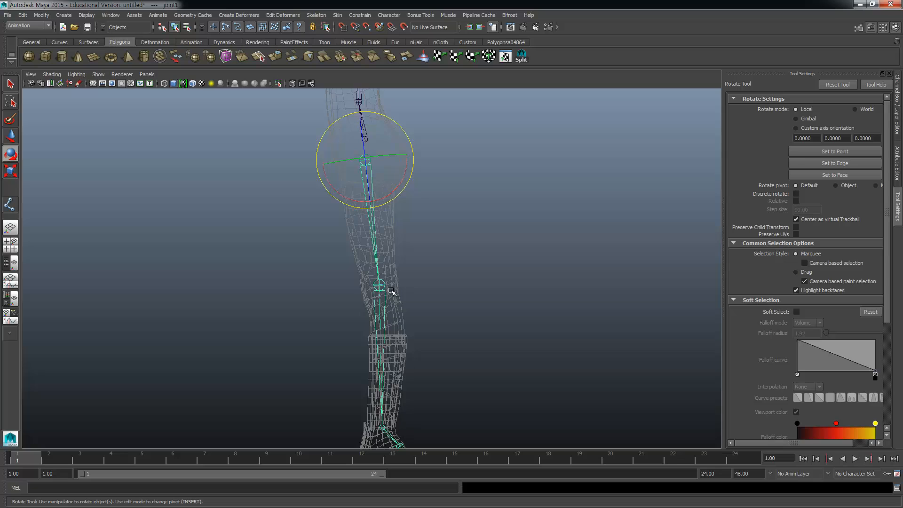
alt+middle_drag(392, 291, 397, 277)
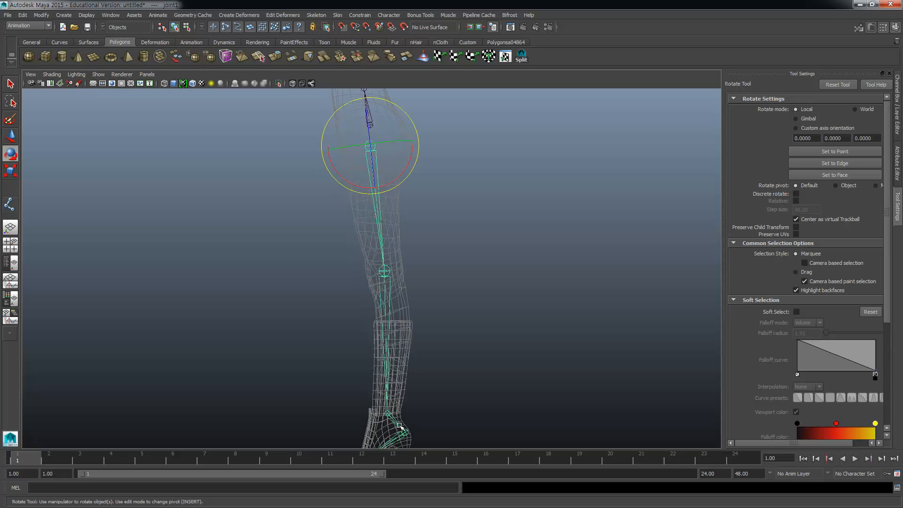
alt+middle_drag(400, 221, 395, 170)
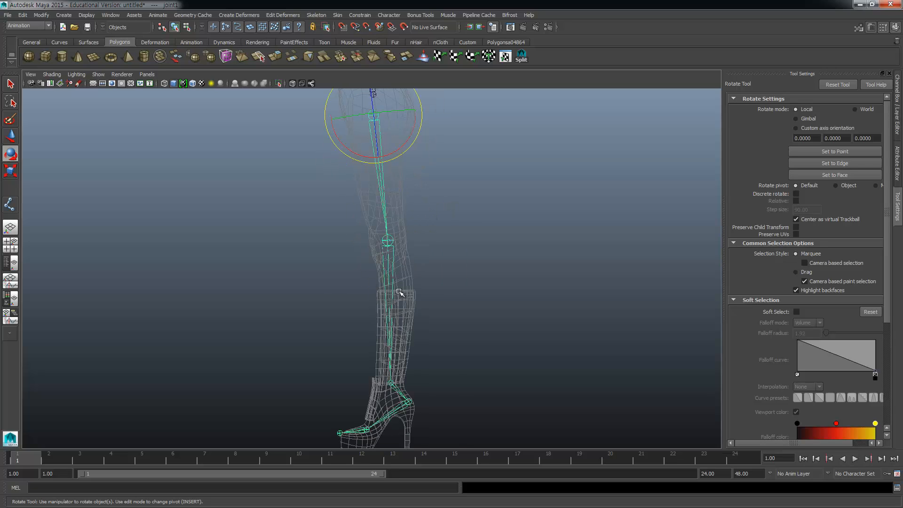
Step: Rotate the left knee joint about 76.4° about X and set that pose as its preferred angle
click(376, 268)
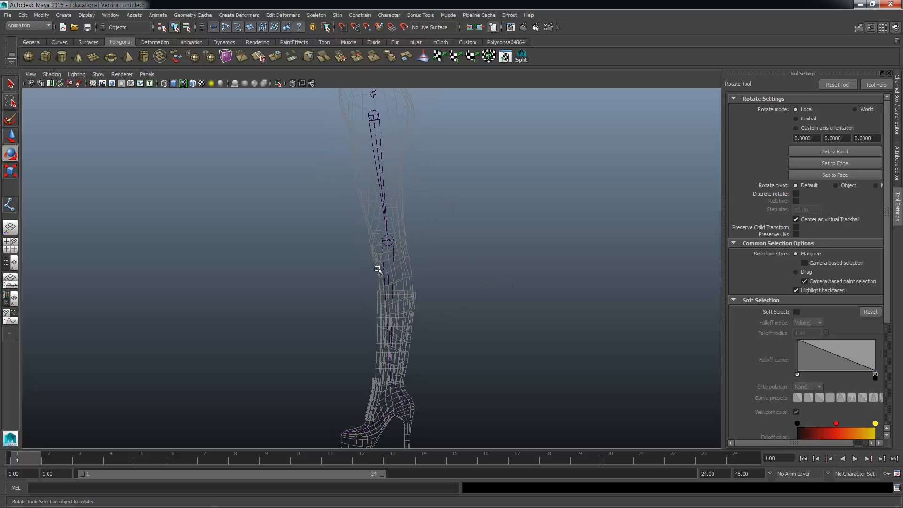
click(387, 241)
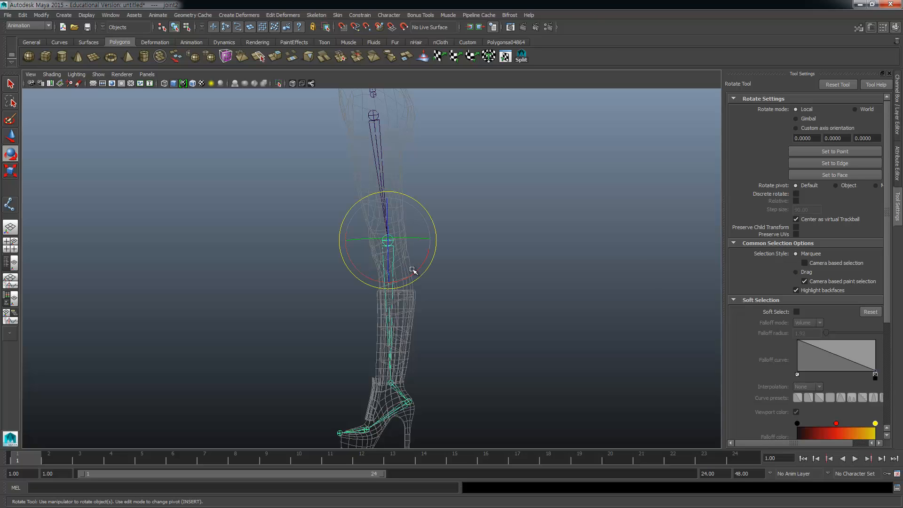
click(896, 129)
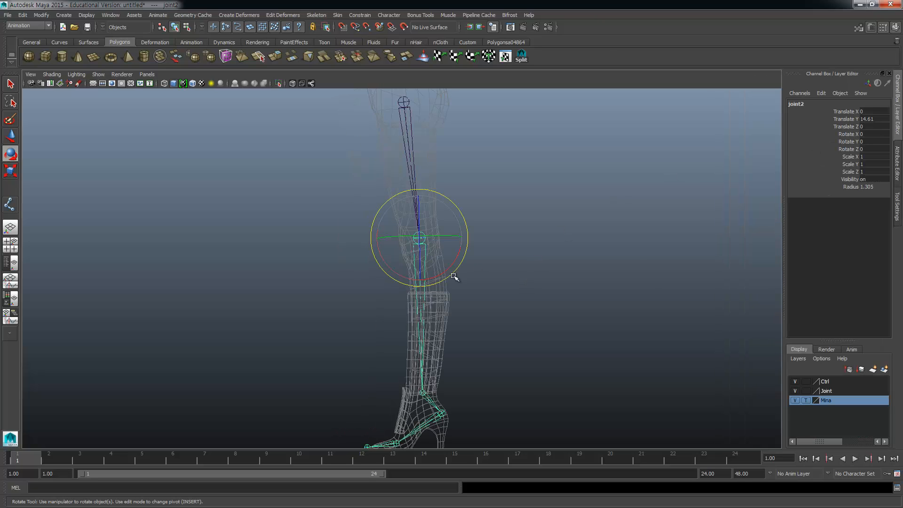
drag(455, 262, 464, 197)
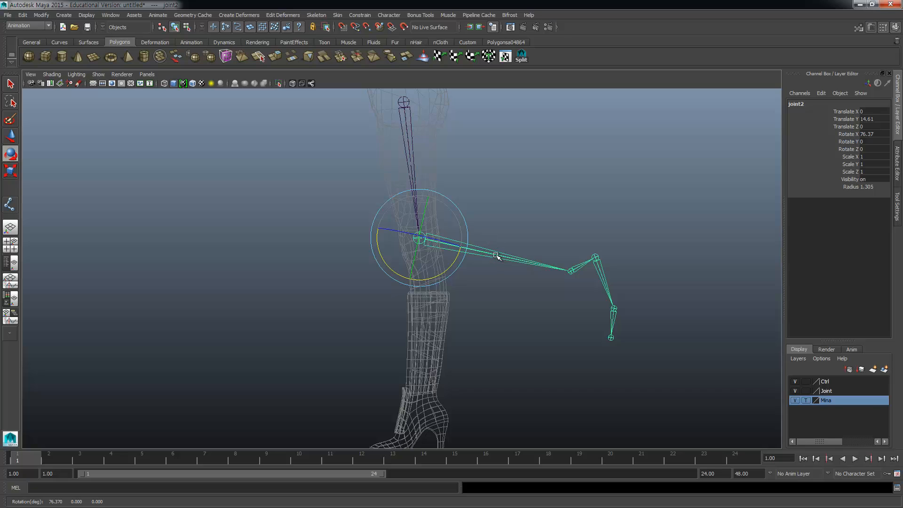
right_click(497, 256)
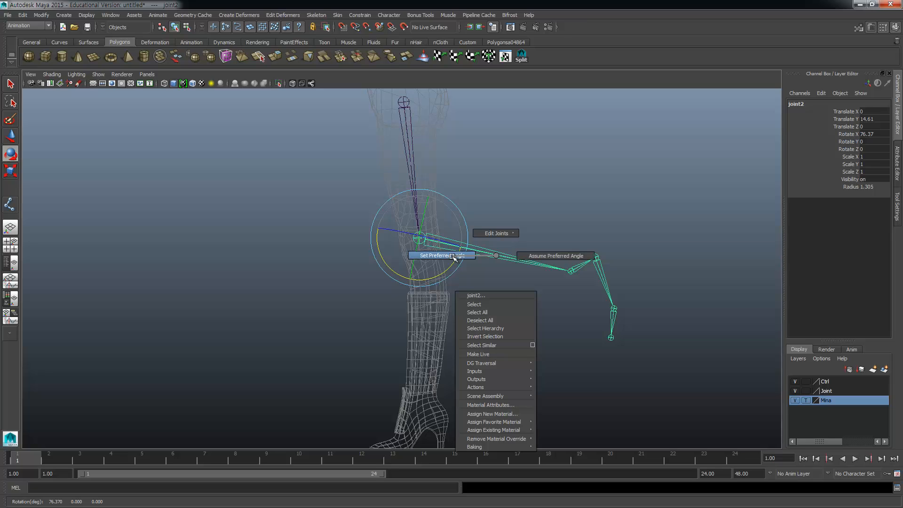
click(452, 257)
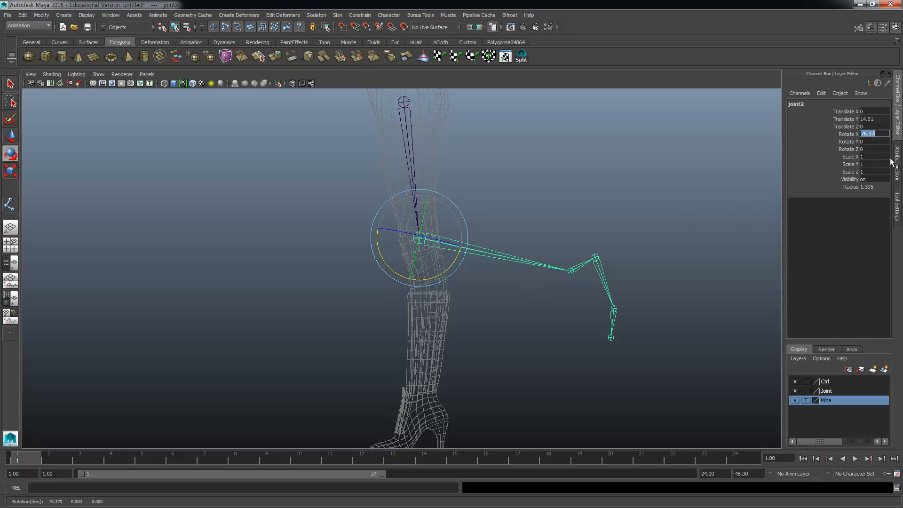
Step: Reset the knee joint's Rotate X to 0 to straighten the leg, and deselect it
text(0)
key(Return)
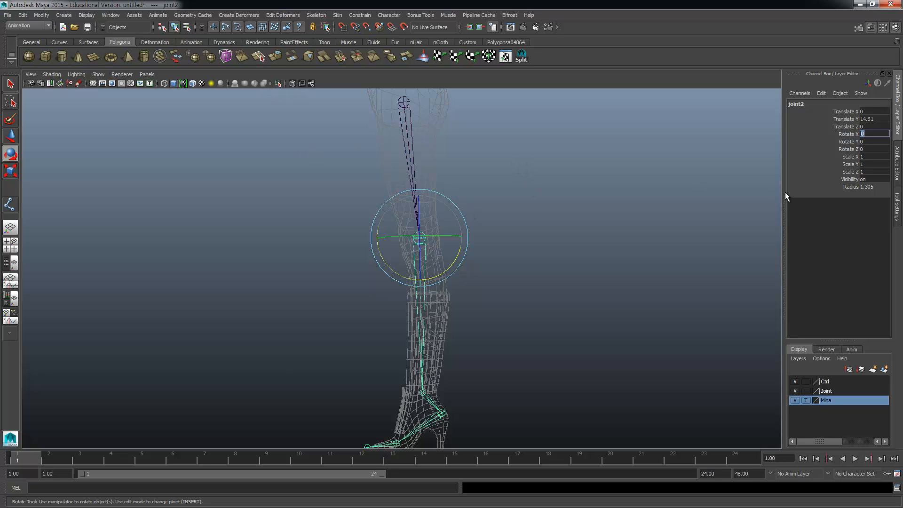
click(560, 254)
Step: Draw a three-joint test chain in the empty space behind the leg, with its middle joint bent forward
click(10, 205)
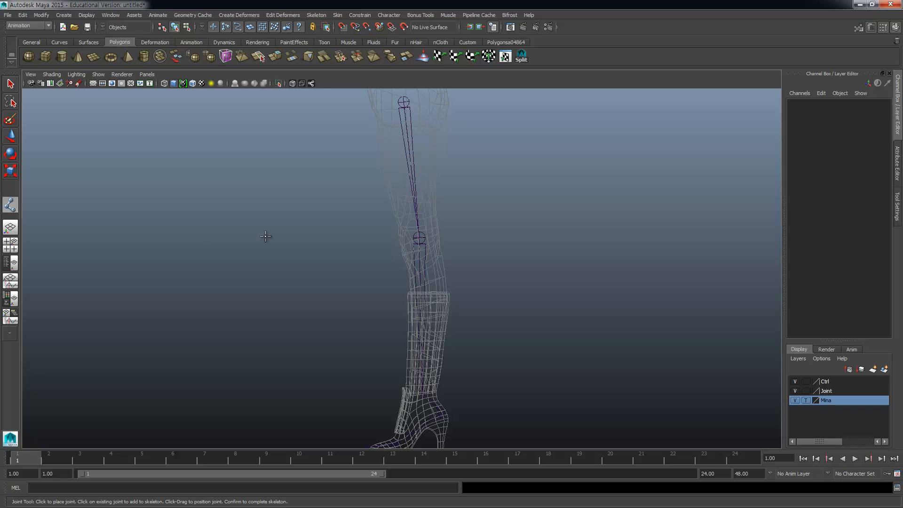
click(564, 126)
click(540, 244)
click(574, 359)
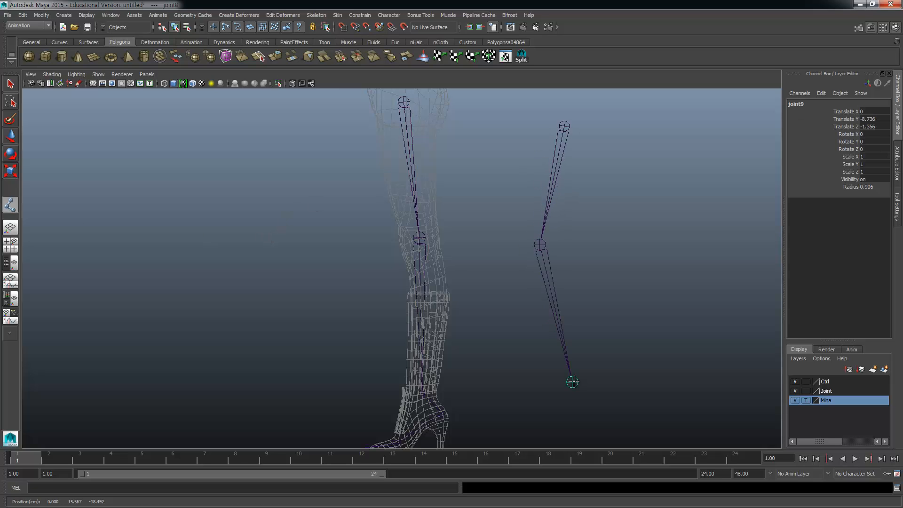
key(e)
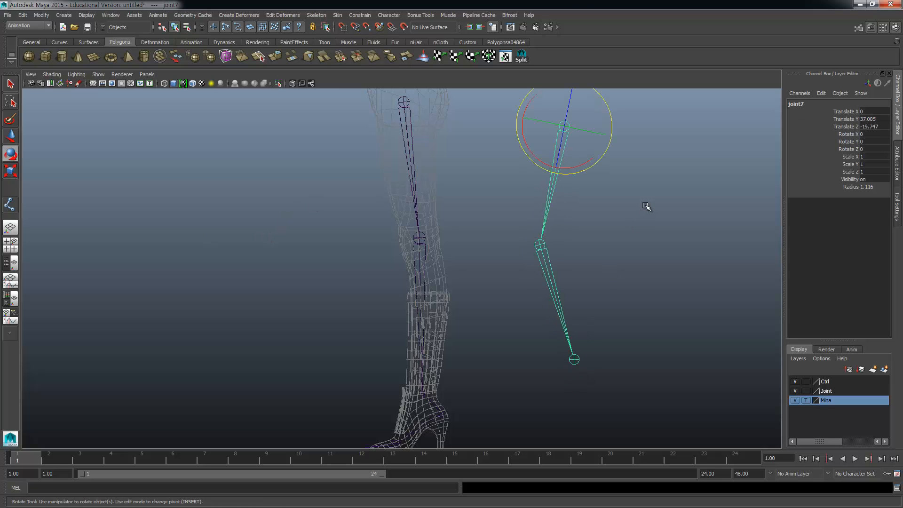
Step: Draw a second three-joint test chain behind the first, with its middle joint bent backward
click(11, 205)
click(613, 123)
drag(651, 240, 638, 237)
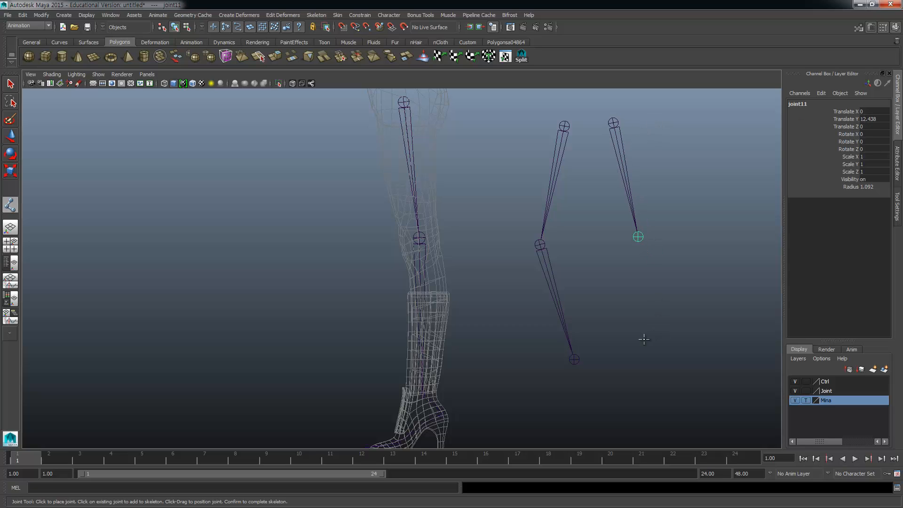
click(611, 361)
key(e)
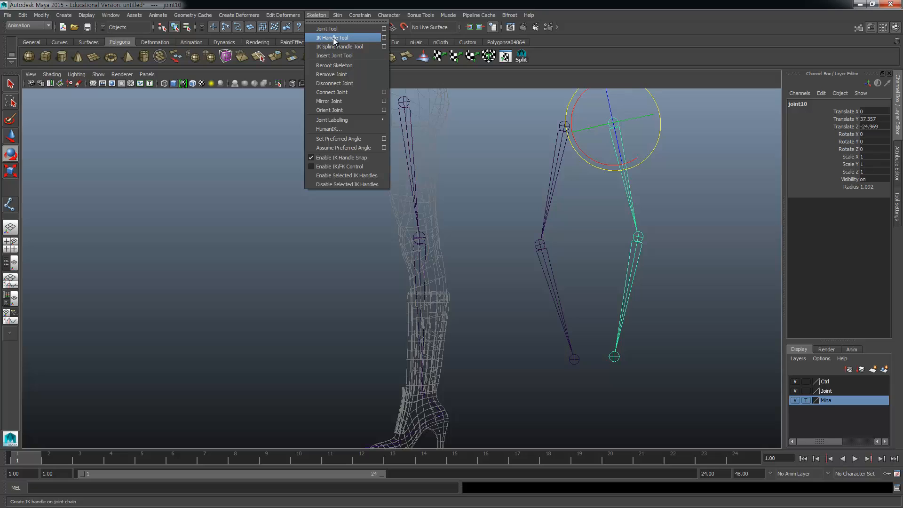
Step: Add an IK handle from the top joint to the end joint of the forward-bent test chain
click(334, 40)
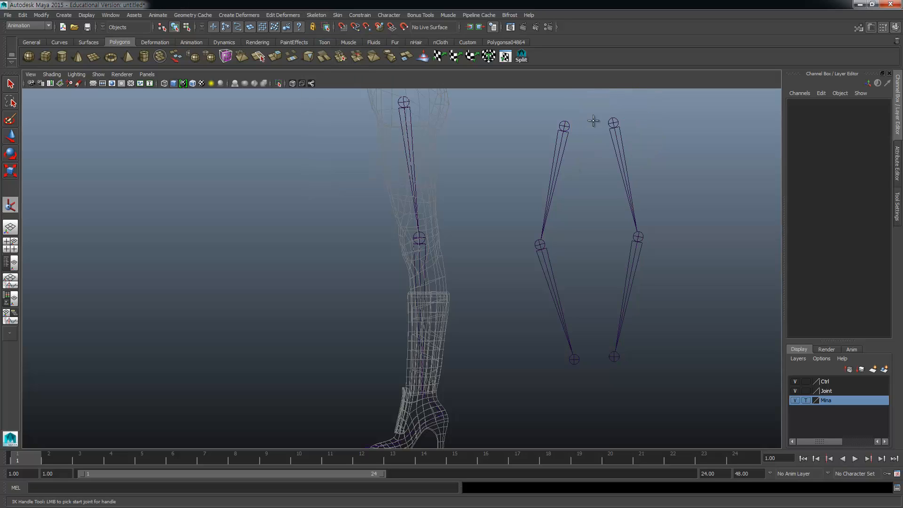
click(564, 126)
click(574, 360)
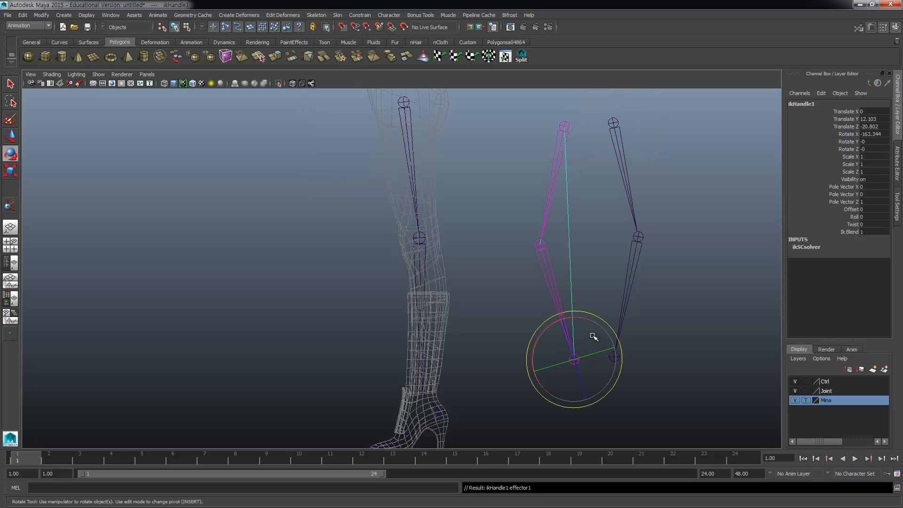
Step: Add an IK handle from the top joint to the end joint of the backward-bent test chain
key(y)
click(613, 123)
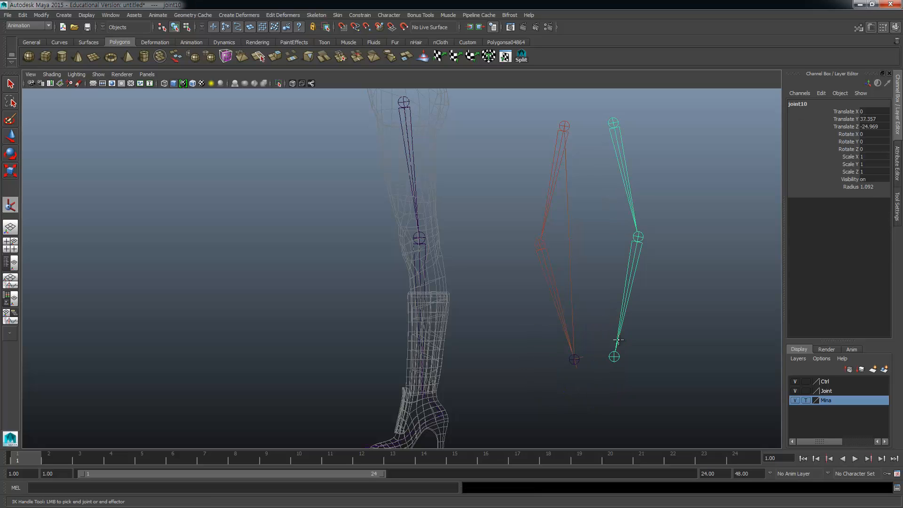
click(615, 359)
Step: Move the forward-bent chain's IK handle to test its bend direction, and undo the move
click(582, 369)
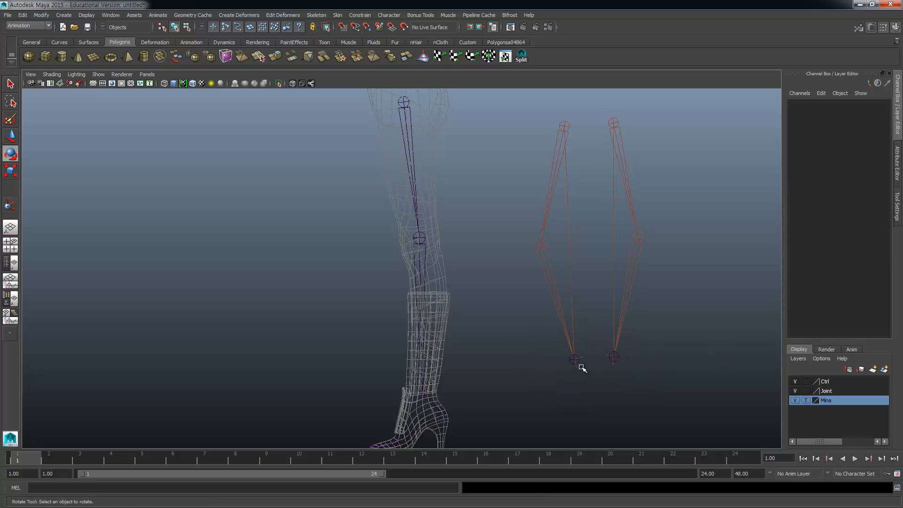
click(577, 364)
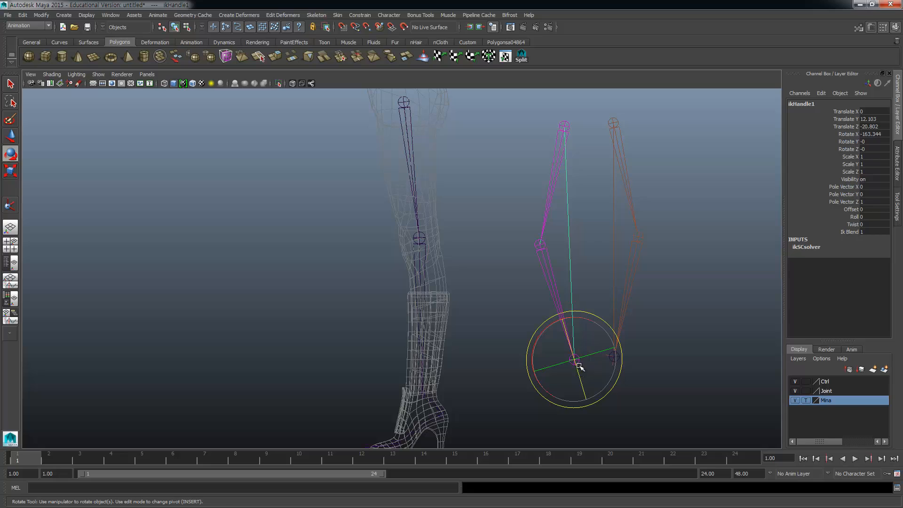
key(w)
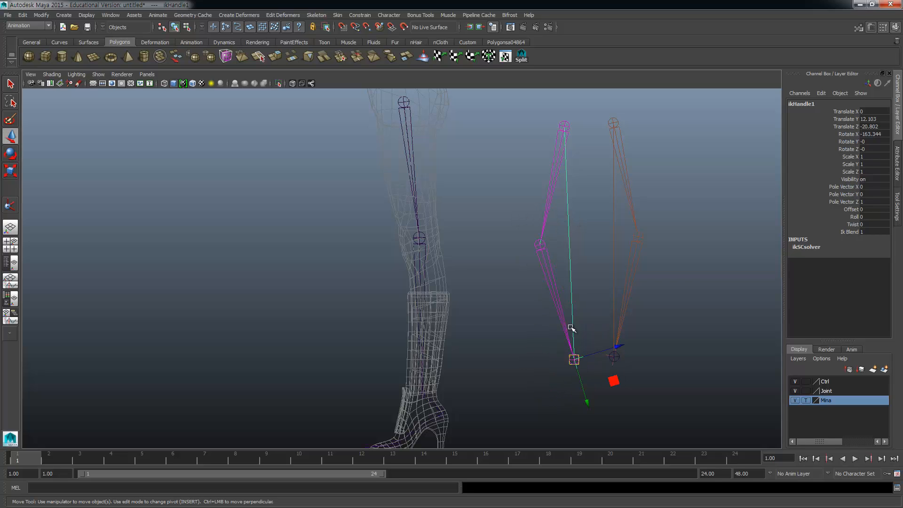
mouse_move(571, 328)
middle_down()
mouse_move(562, 370)
mouse_move(557, 352)
mouse_move(587, 330)
middle_up()
key(ctrl+z)
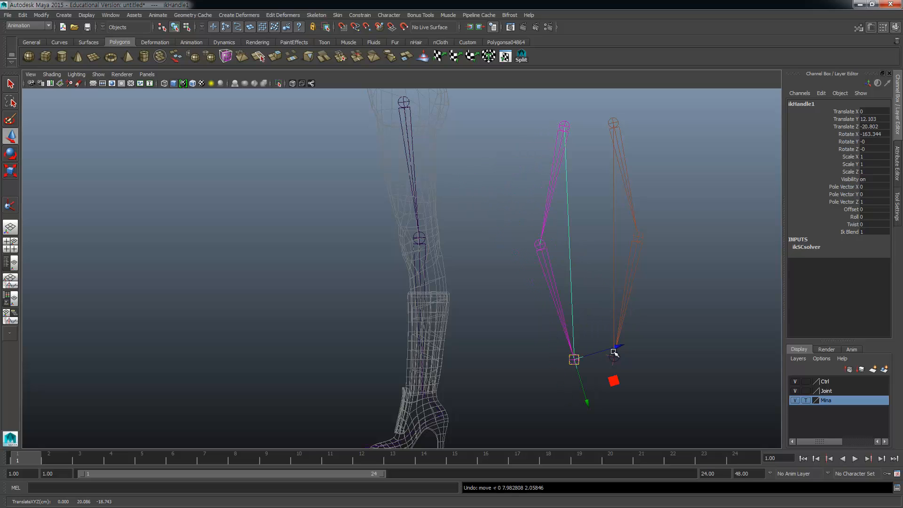
Step: Move the backward-bent chain's IK handle to test its bend, and undo both the move and the handle's creation
click(613, 365)
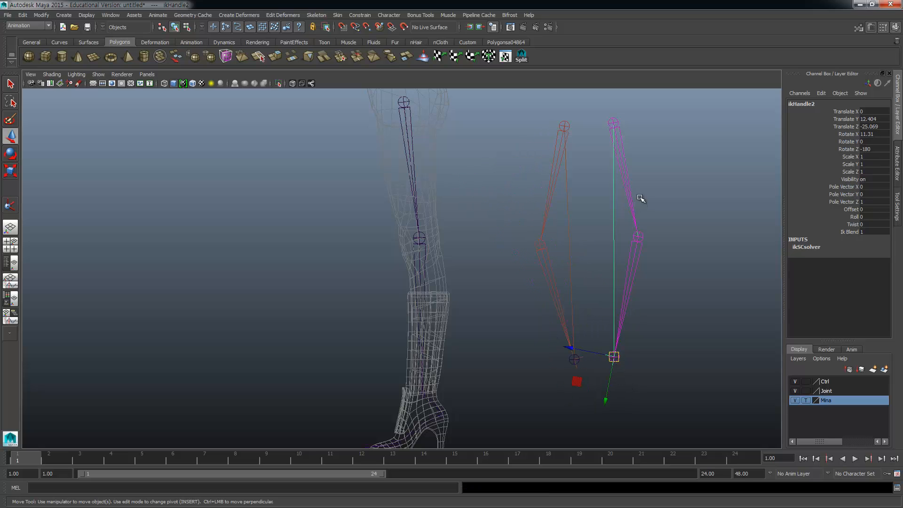
middle_drag(614, 360, 645, 339)
key(ctrl+z)
click(645, 338)
key(ctrl+z)
key(ctrl+z)
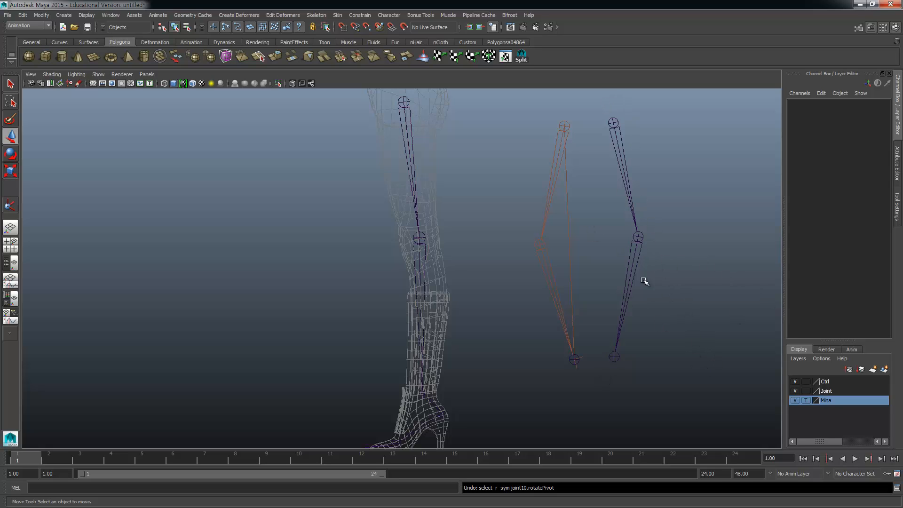
Step: Rotate the backward-bent chain's middle joint about -89.1° about X and set that pose as its preferred angle
click(637, 257)
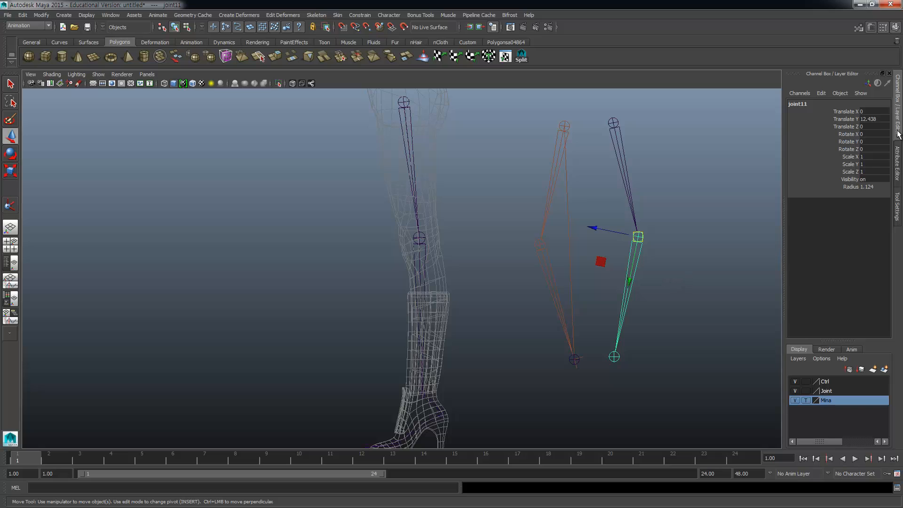
key(e)
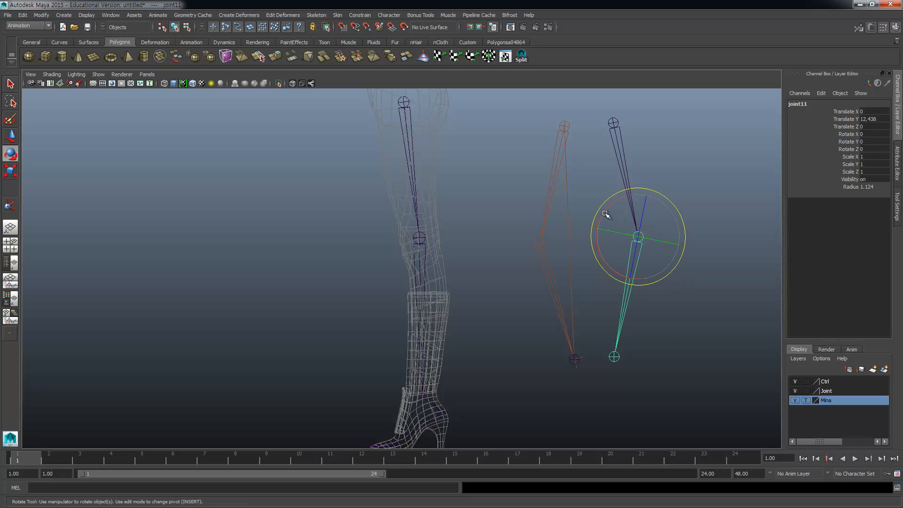
drag(602, 210, 689, 269)
right_drag(701, 252, 674, 249)
Step: Reset the middle joint's Rotate X to 0 on the backward-bent test chain and deselect it
double_click(878, 135)
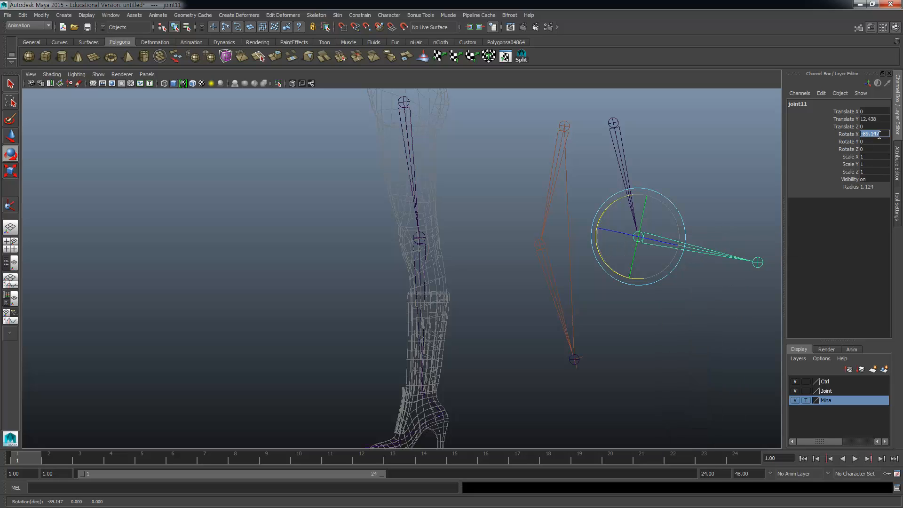
text(0)
key(Return)
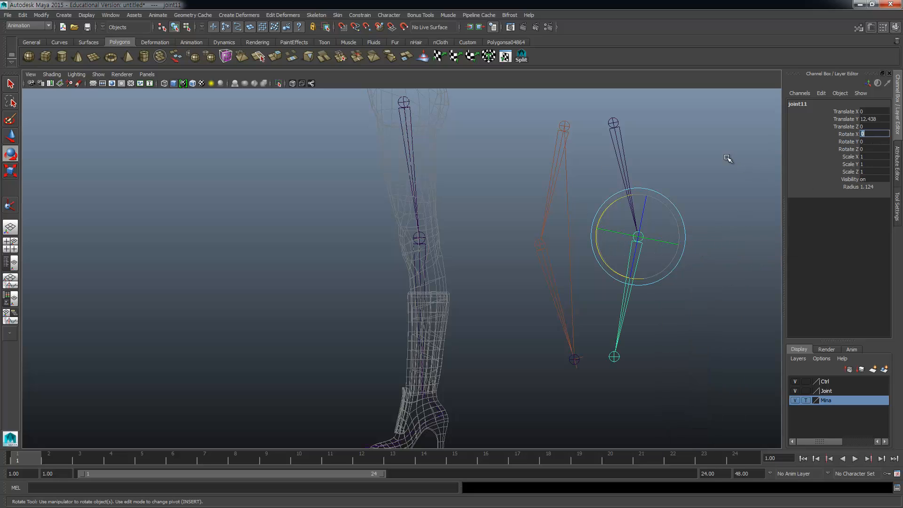
click(670, 142)
Step: Try an IK handle from the top to the end joint of the backward-bent chain with its preferred angle set, and undo it
click(9, 207)
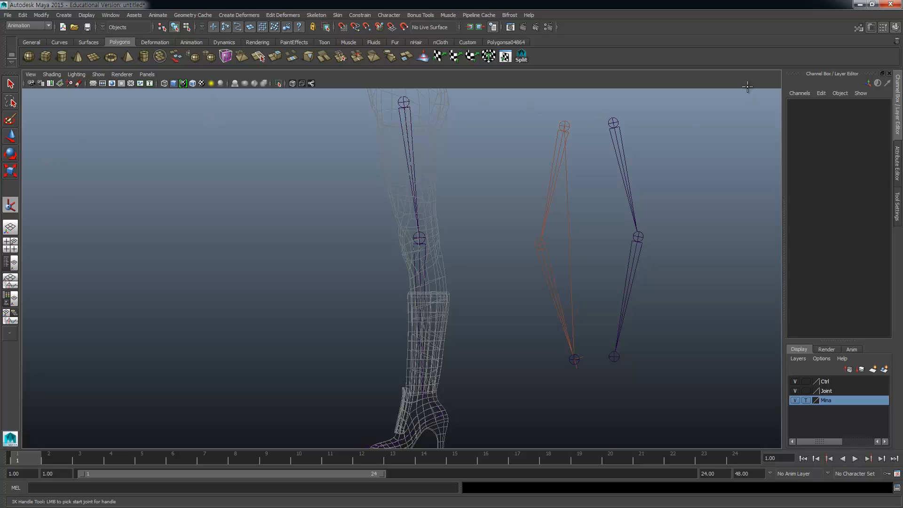
click(614, 123)
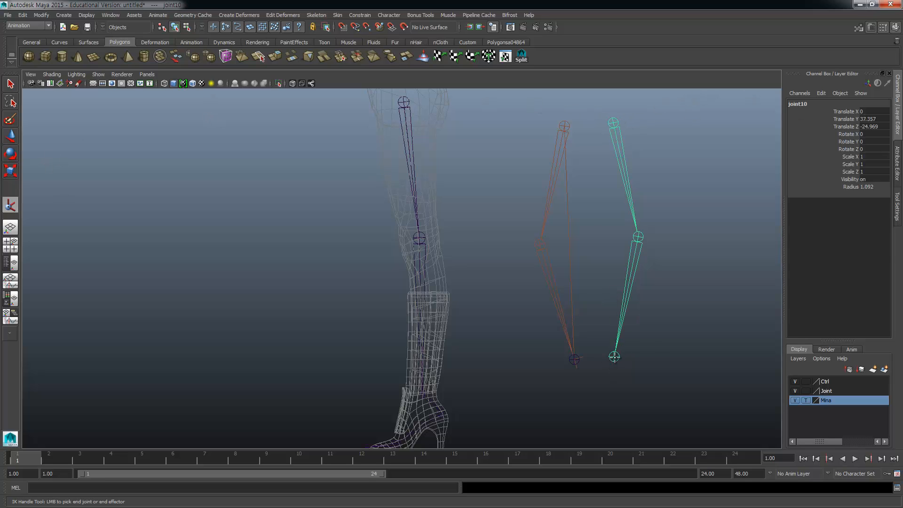
click(615, 357)
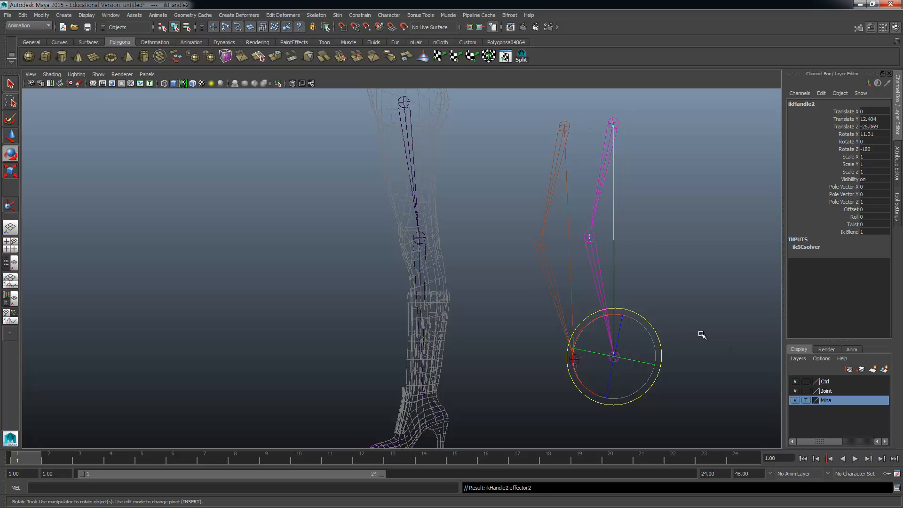
key(ctrl+z)
key(ctrl+z)
Step: Set the backward-bent chain's middle joint's preferred angle at a Rotate X of about -89.1°, and reset its Rotate X to 0
click(634, 265)
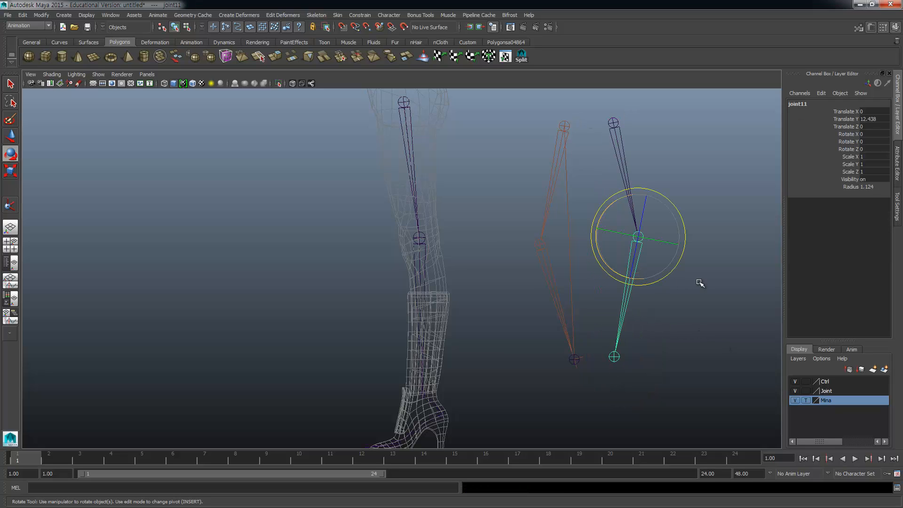
drag(606, 263, 665, 296)
right_drag(695, 276, 758, 277)
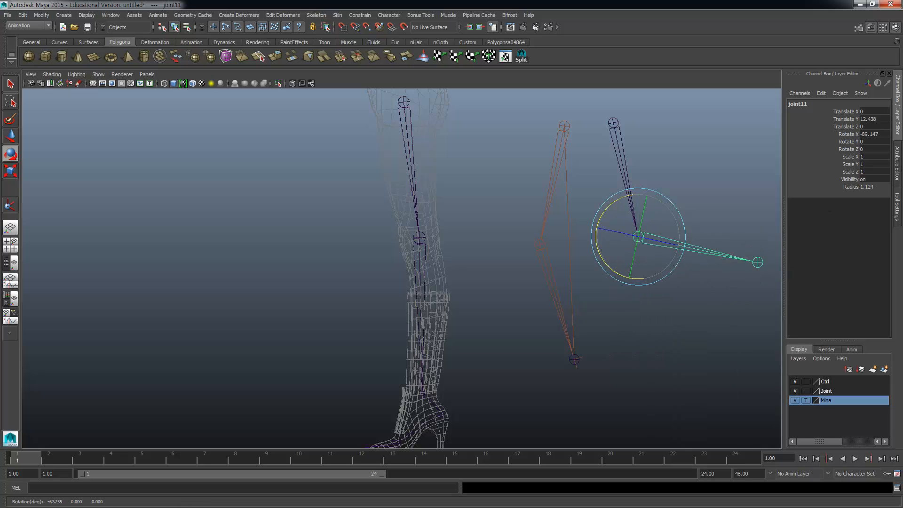
text(0)
key(Return)
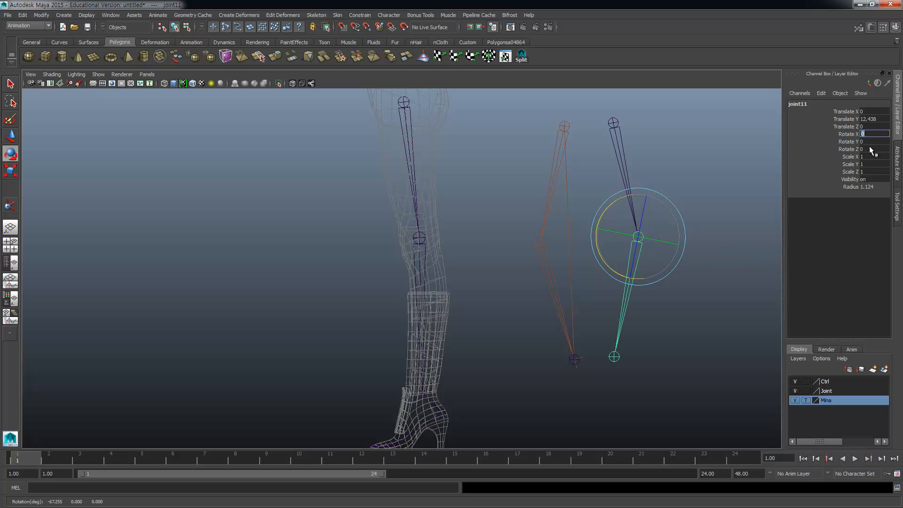
click(668, 325)
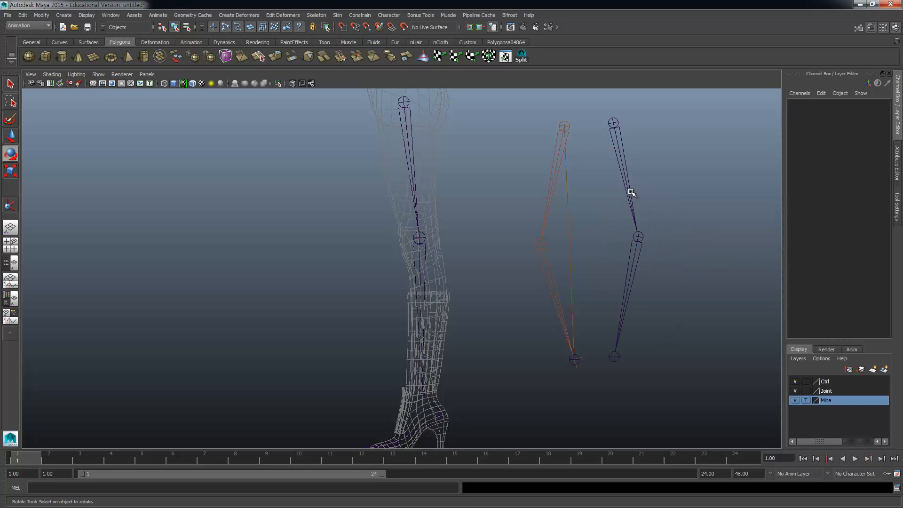
Step: Create an IK handle from the top joint to the end joint of the backward-bent test chain
click(630, 191)
click(10, 205)
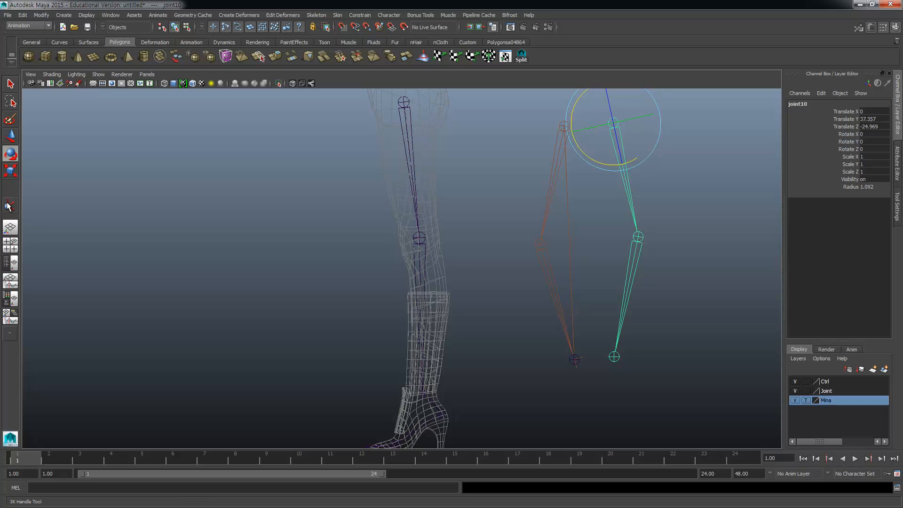
click(614, 122)
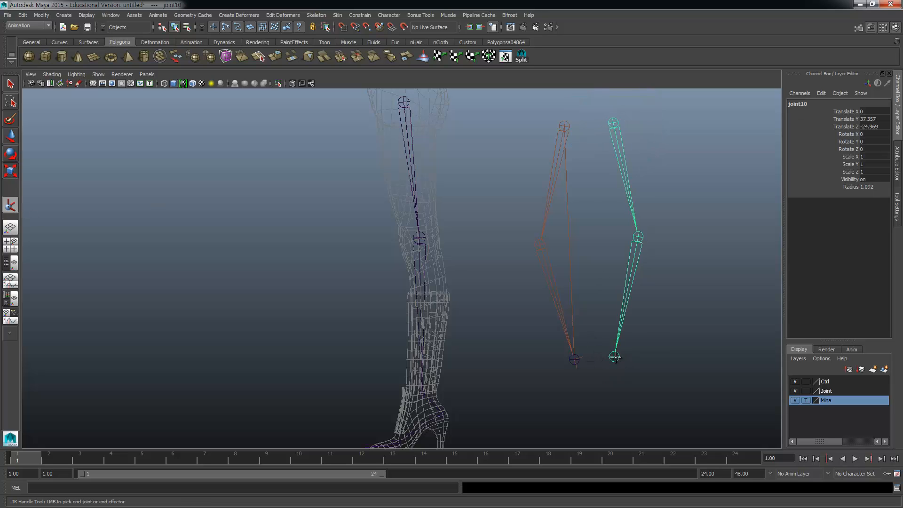
click(615, 357)
key(e)
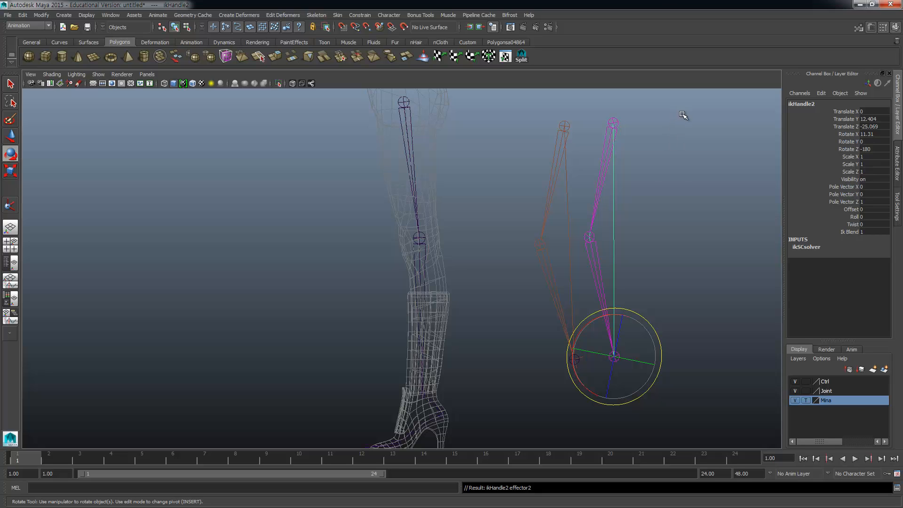
Step: Delete both test joint chains beside the leg together with their IK handles
shift+drag(683, 264, 518, 403)
drag(515, 157, 677, 222)
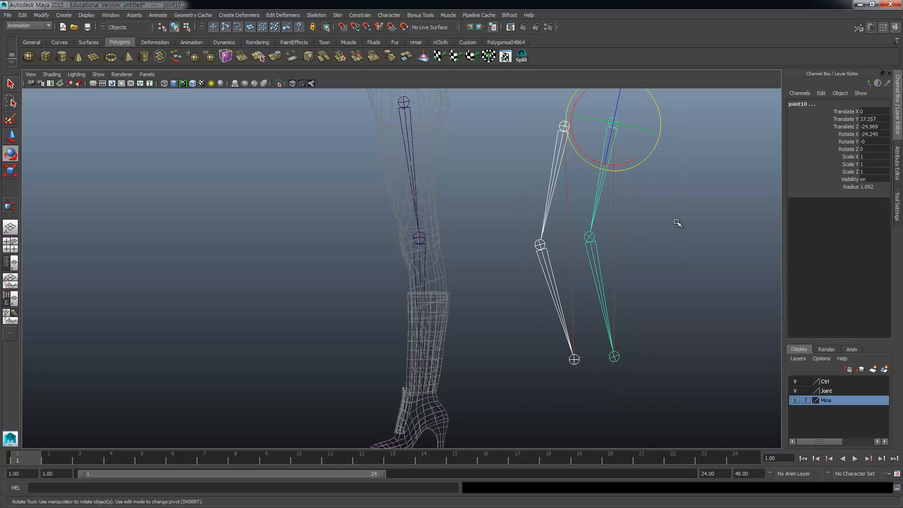
key(Delete)
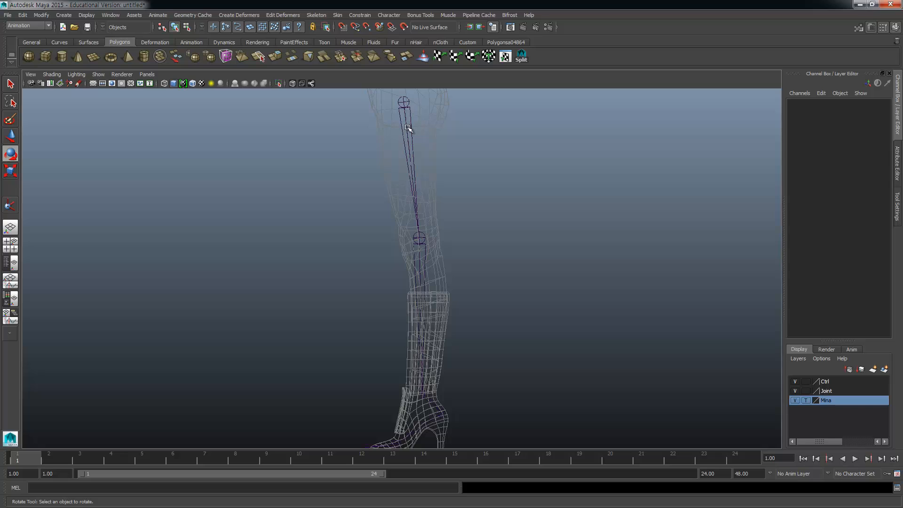
Step: Delete the existing left leg joint chain from its hip root joint
click(424, 257)
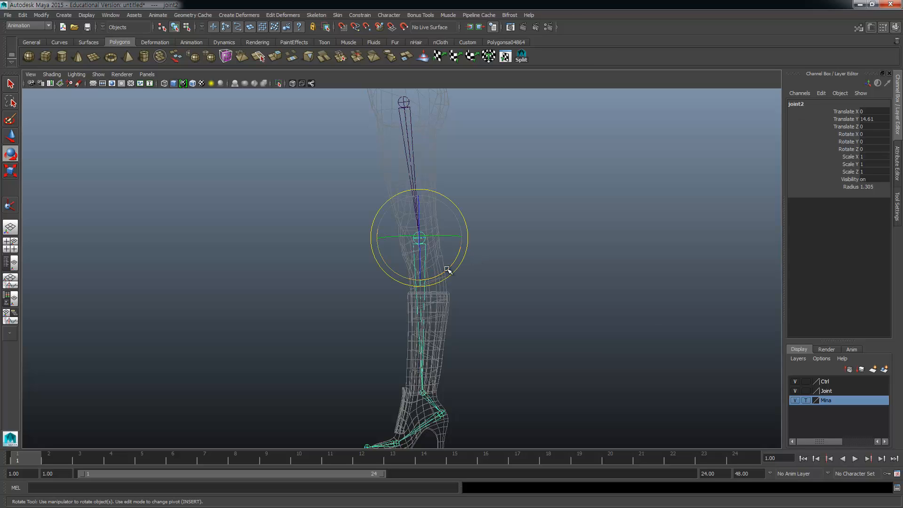
click(403, 103)
key(Delete)
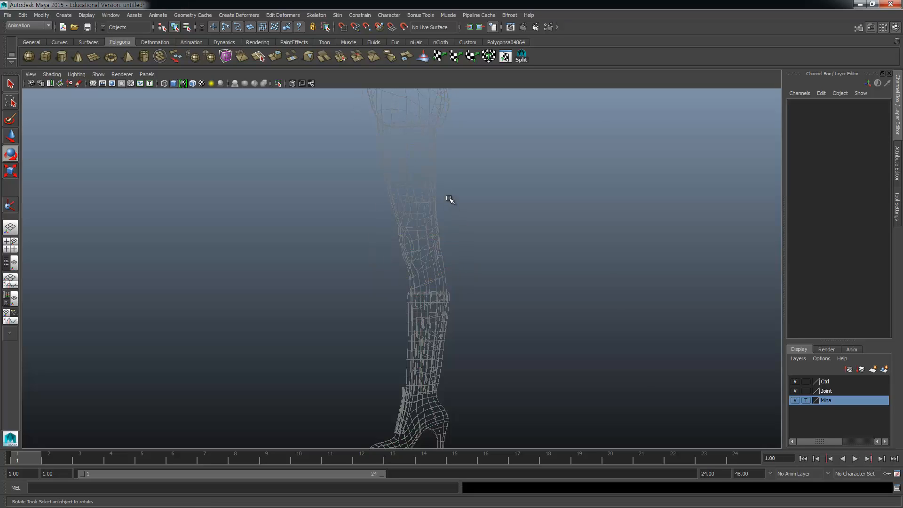
Step: Place a new leg root joint just below the lowest spine joint in the side view, at about Y 39.77, Z -2.43
alt+middle_drag(389, 151, 390, 197)
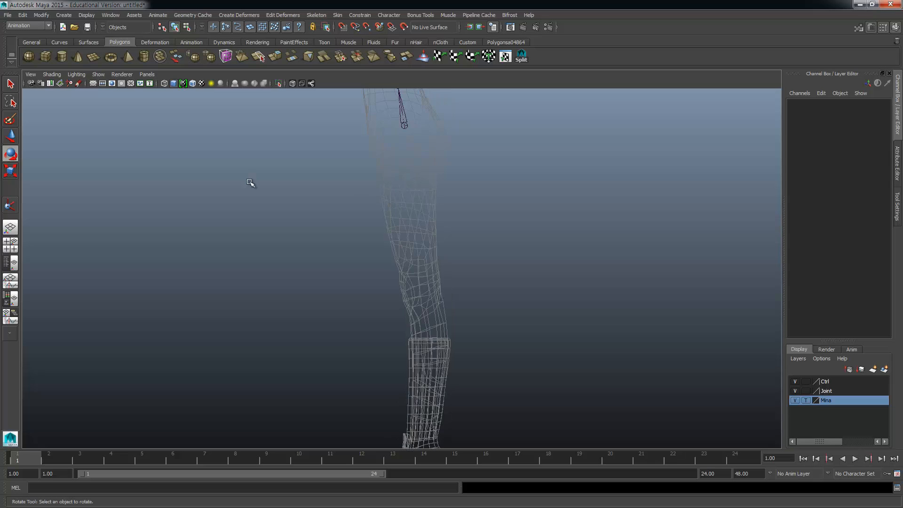
click(10, 205)
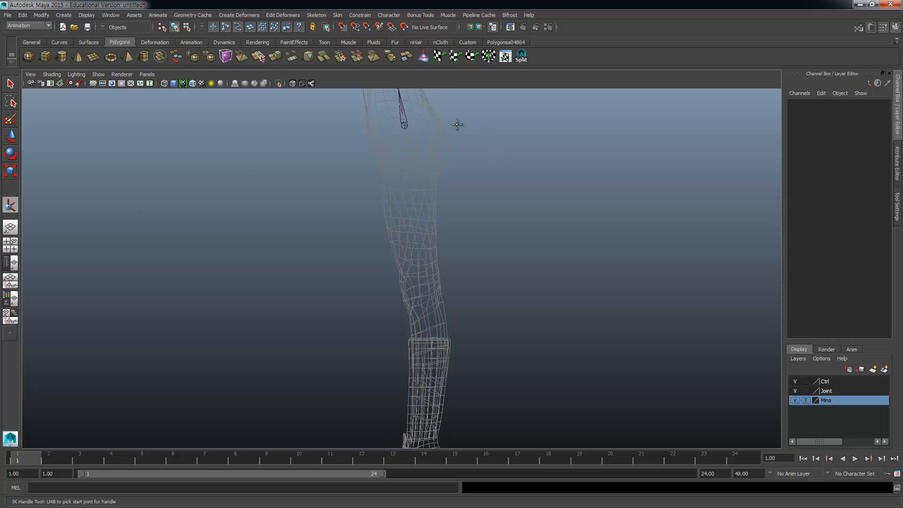
click(408, 143)
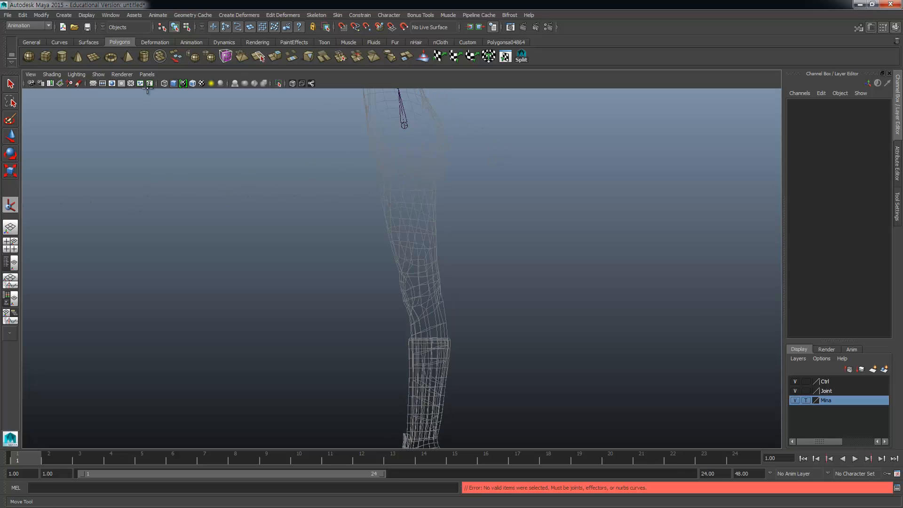
click(316, 14)
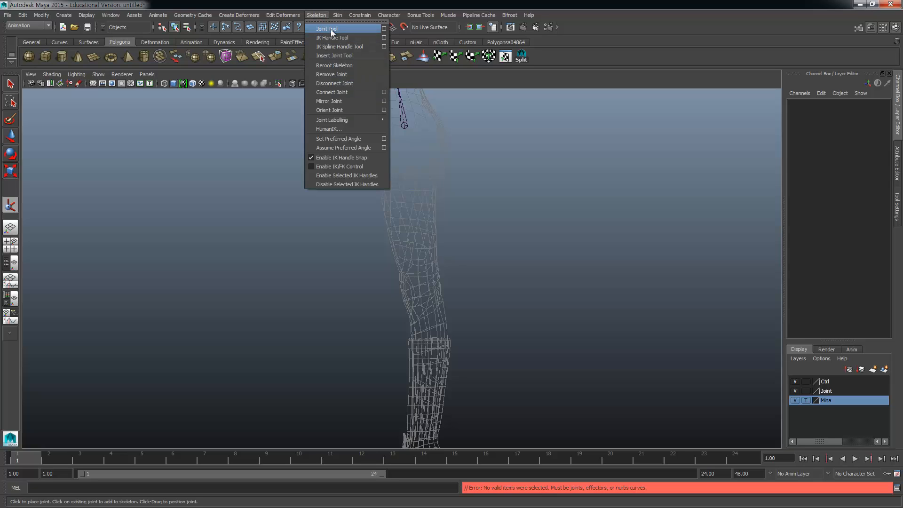
click(332, 26)
click(408, 144)
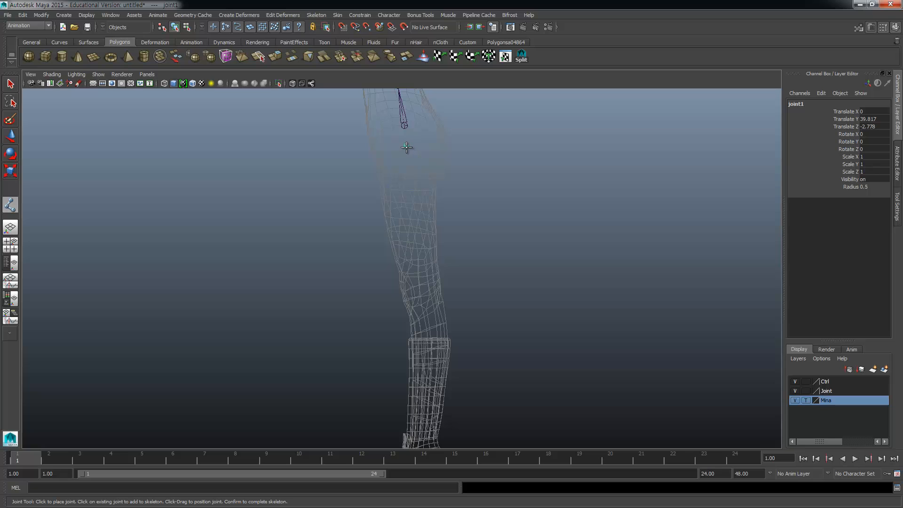
middle_drag(406, 147, 403, 147)
Step: Shift the new root joint sideways into the left hip in the front view, to about X 3.16, Y 39.42
key(space)
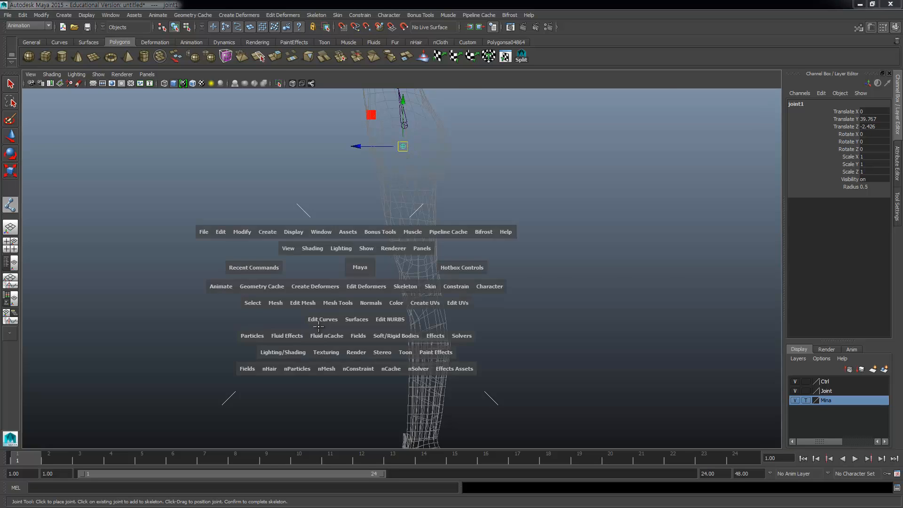
key(space)
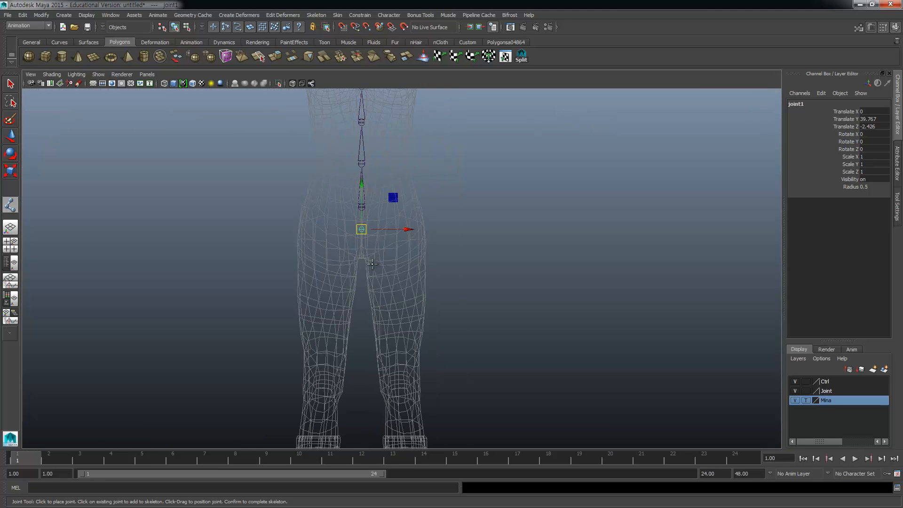
scroll(372, 264, up, 3)
middle_drag(327, 197, 398, 203)
key(space)
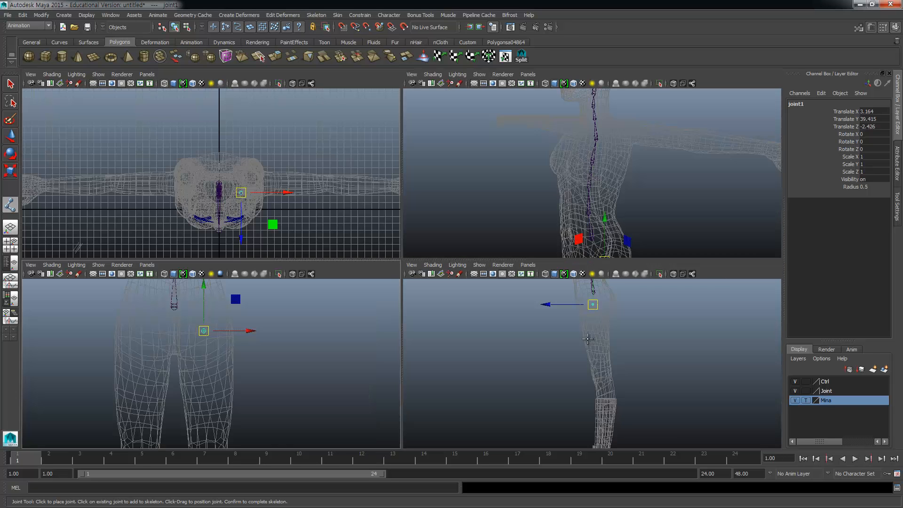
Step: Add the knee joint about 14.7 units below the hip and the ankle joint about 16.1 units below the knee in the side view
key(space)
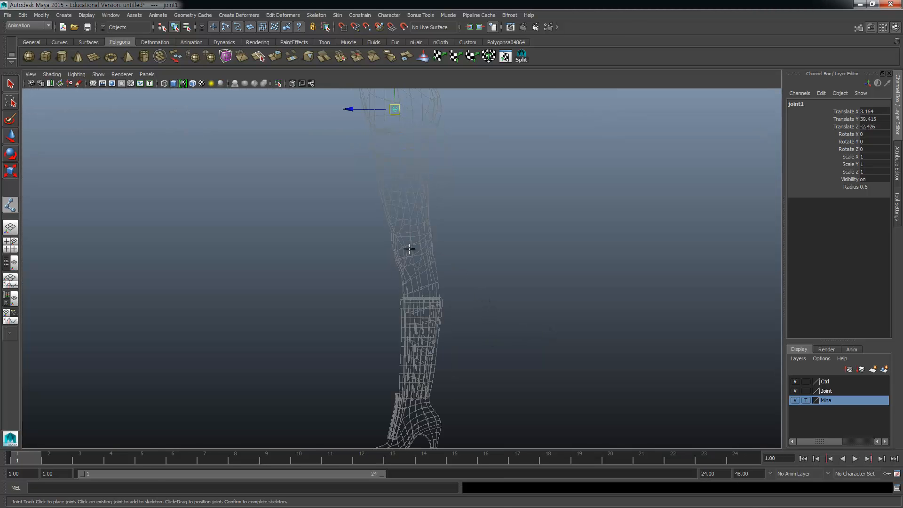
click(400, 252)
middle_drag(400, 253, 403, 246)
key(Return)
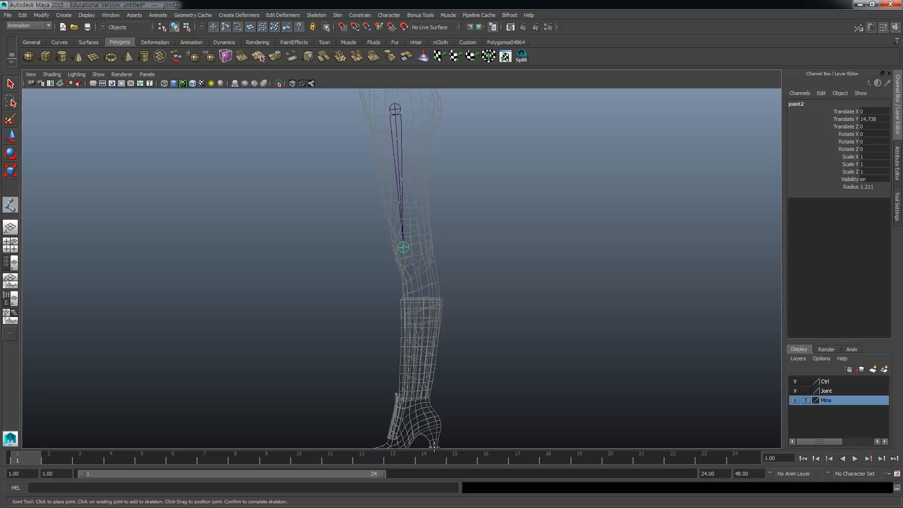
click(419, 397)
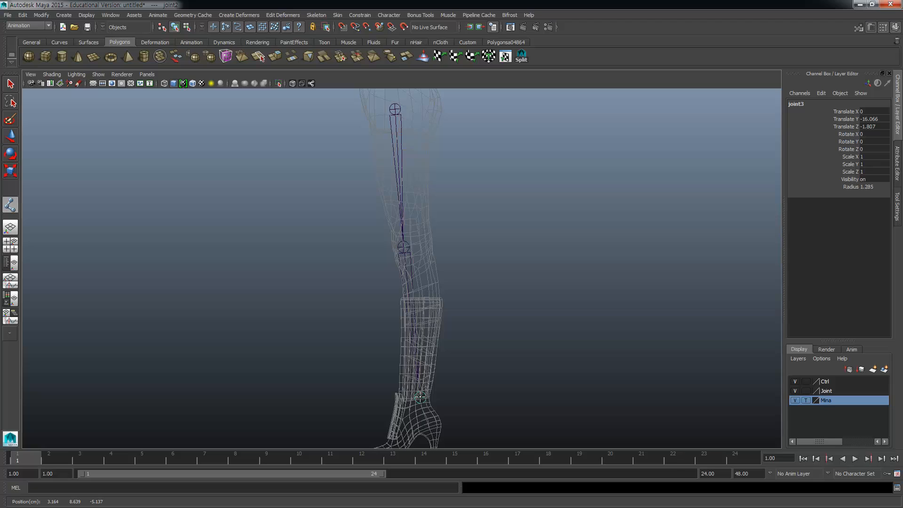
middle_drag(420, 397, 423, 363)
key(Return)
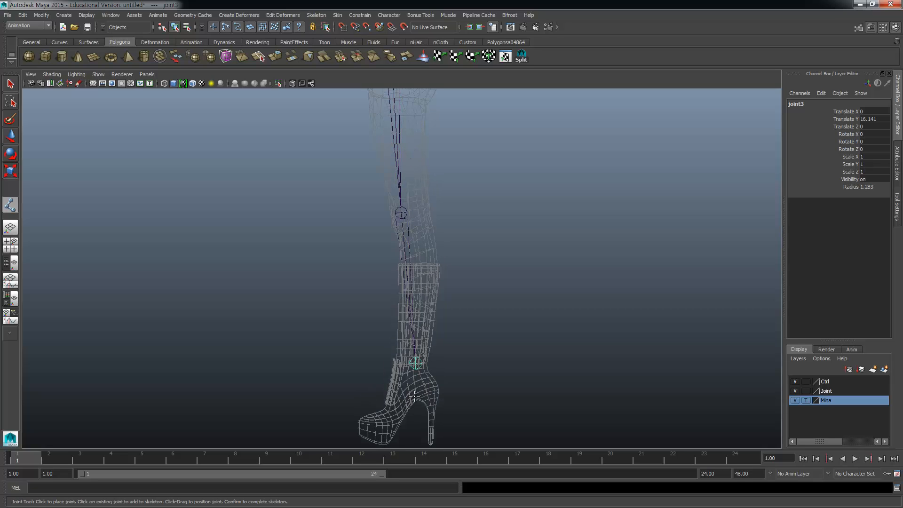
Step: Add heel, ball and toe joints along the high-heeled shoe and finish the leg chain
click(428, 385)
key(Return)
click(386, 416)
click(361, 418)
key(Return)
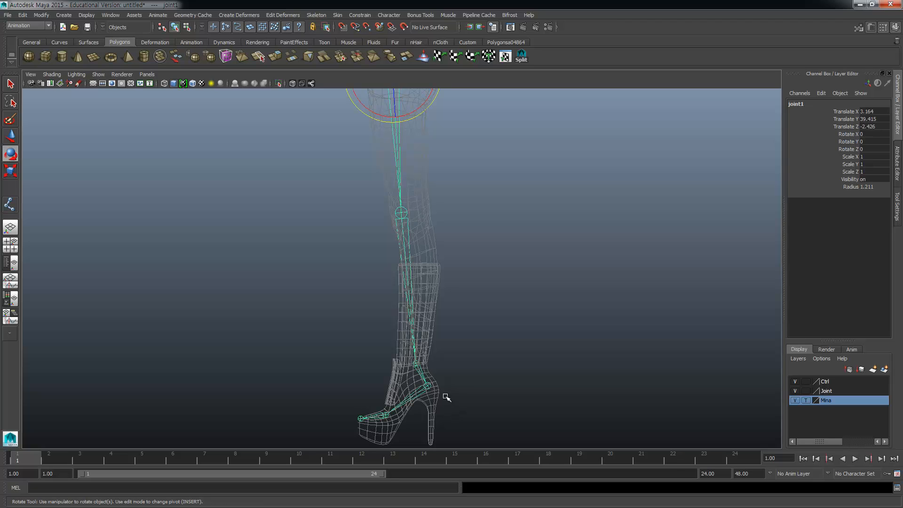
Step: Move the leg chain's hip joint backward in the side view to about Translate Z -3.15
alt+middle_drag(420, 221, 428, 275)
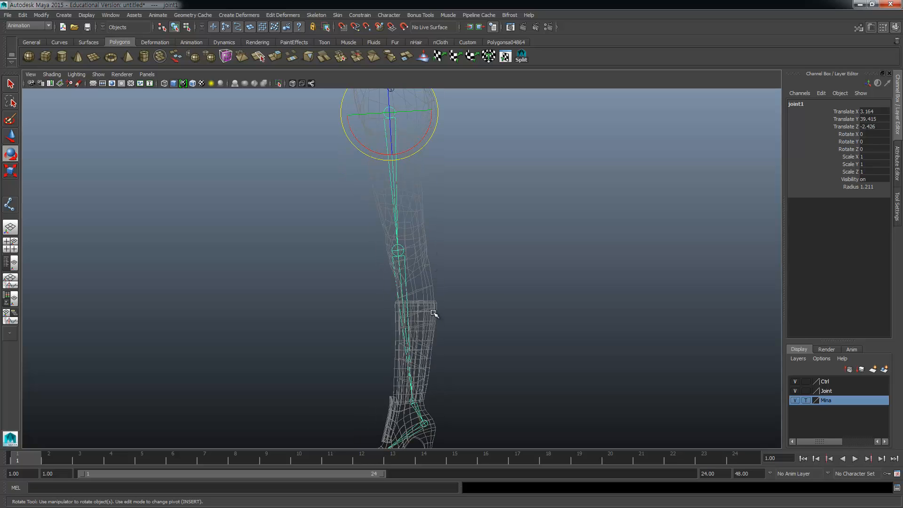
mouse_move(409, 207)
alt+middle_down()
mouse_move(410, 221)
mouse_move(410, 212)
alt+middle_up()
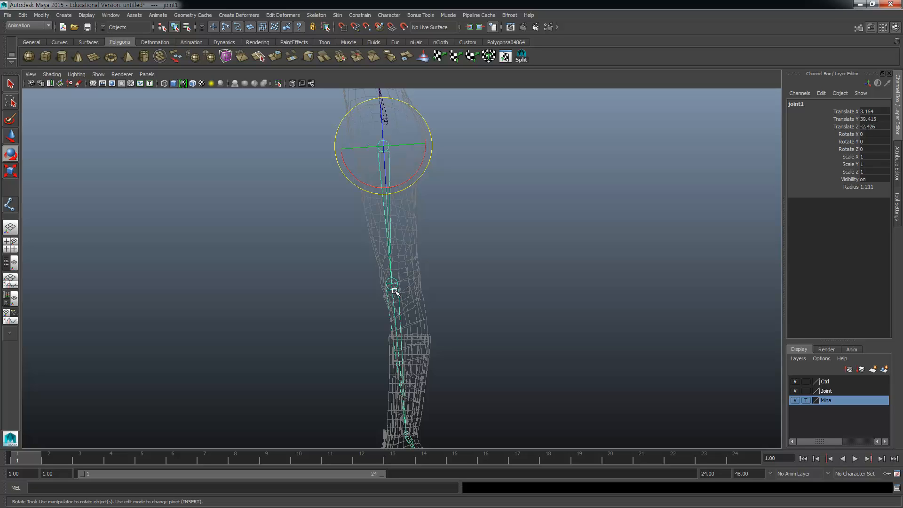
scroll(394, 290, down, 2)
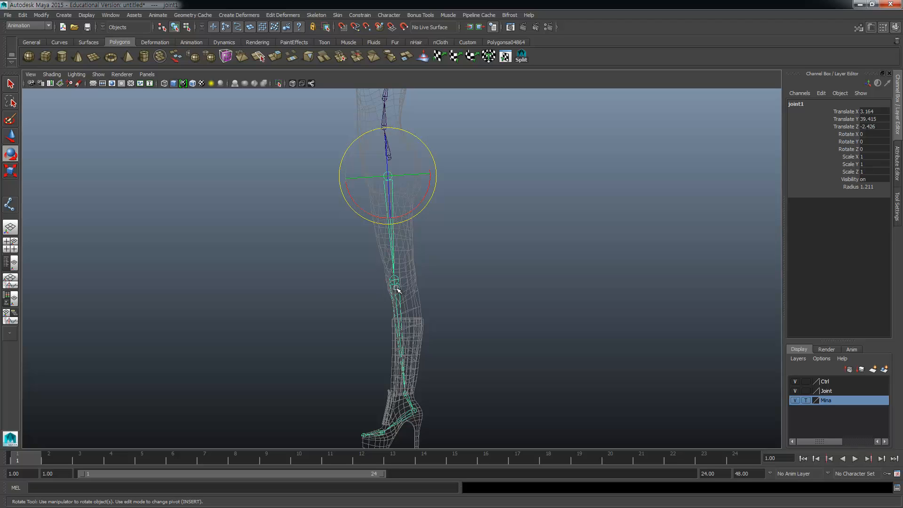
scroll(397, 258, up, 2)
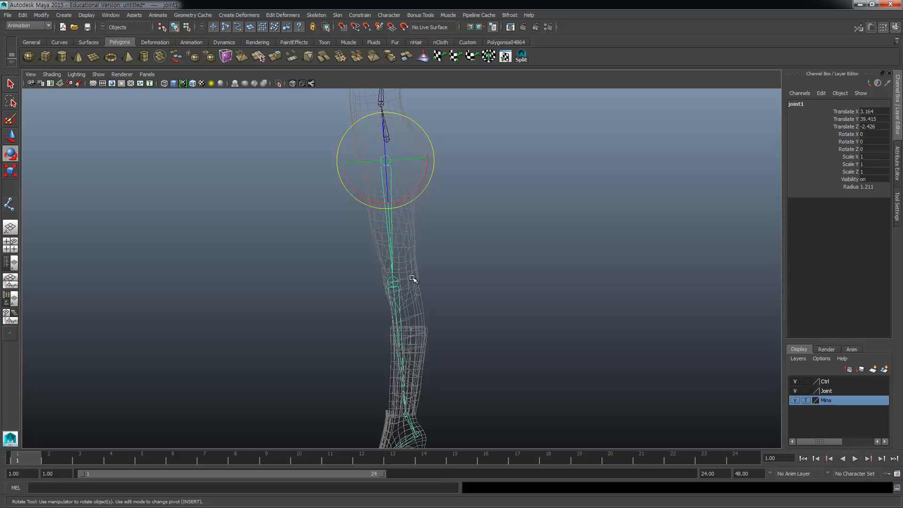
scroll(413, 210, up, 2)
alt+middle_drag(412, 211, 426, 291)
scroll(424, 283, up, 1)
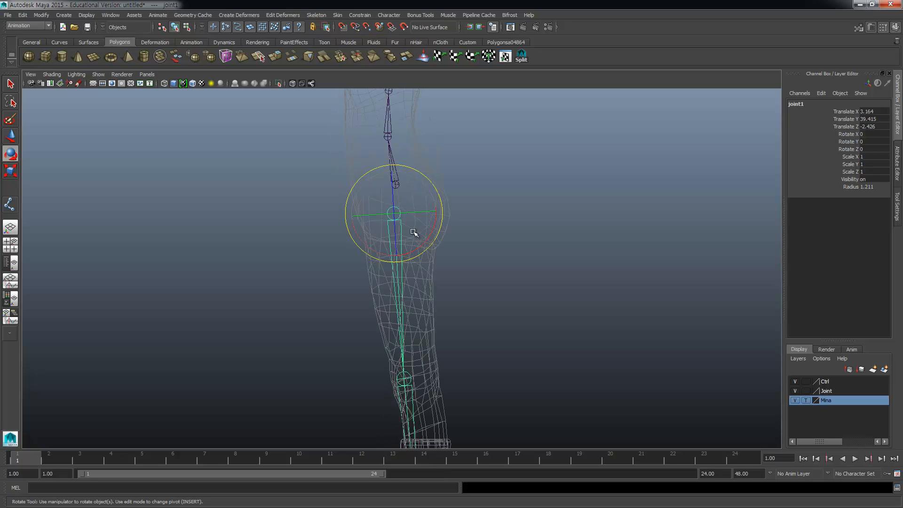
key(w)
drag(435, 208, 440, 208)
Step: Rotate the knee joint to about -1.63° about X so the lower leg follows the boot
alt+middle_drag(440, 418, 405, 209)
key(Down)
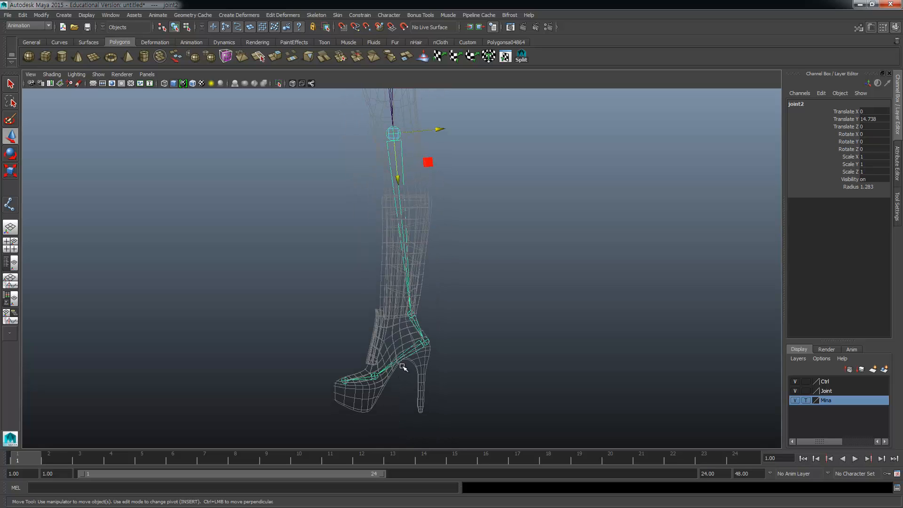
key(Down)
key(Up)
key(e)
drag(428, 170, 426, 168)
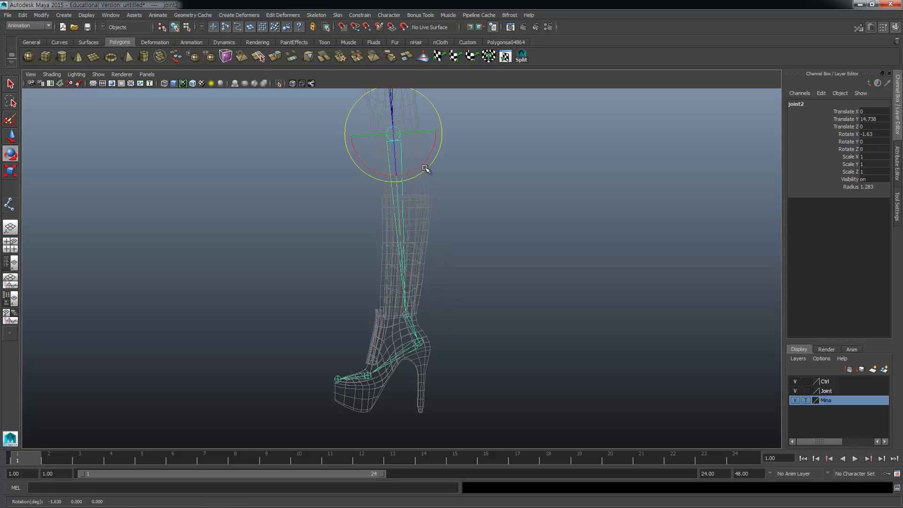
Step: Rotate the foot joints slightly downward inside the shoe, and set the knee's Rotate X to about -2.54°
click(410, 345)
drag(379, 327, 395, 299)
click(400, 211)
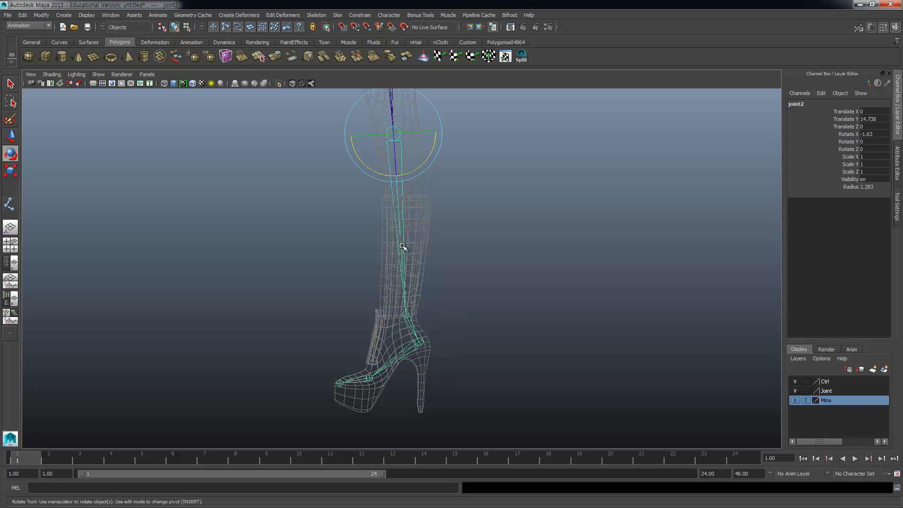
drag(421, 164, 423, 169)
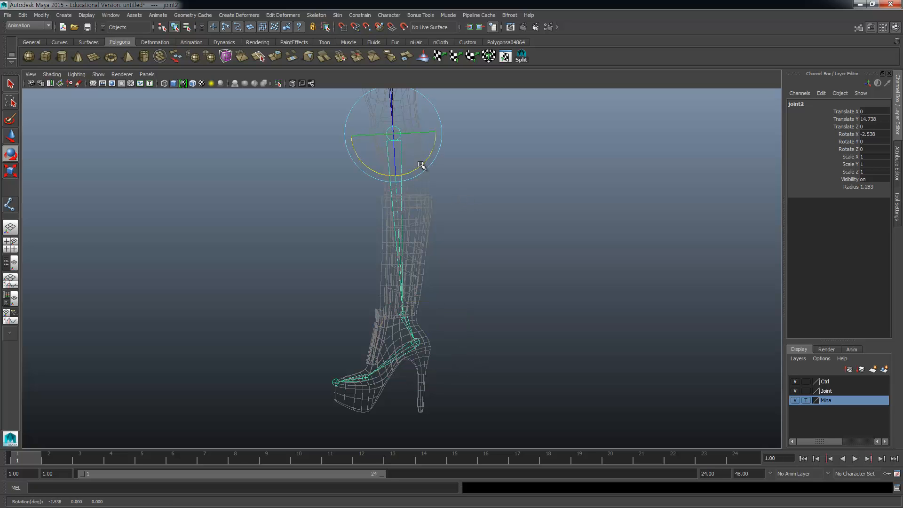
Step: Create a test IK handle running from the leg chain's hip joint to its ankle joint
key(f)
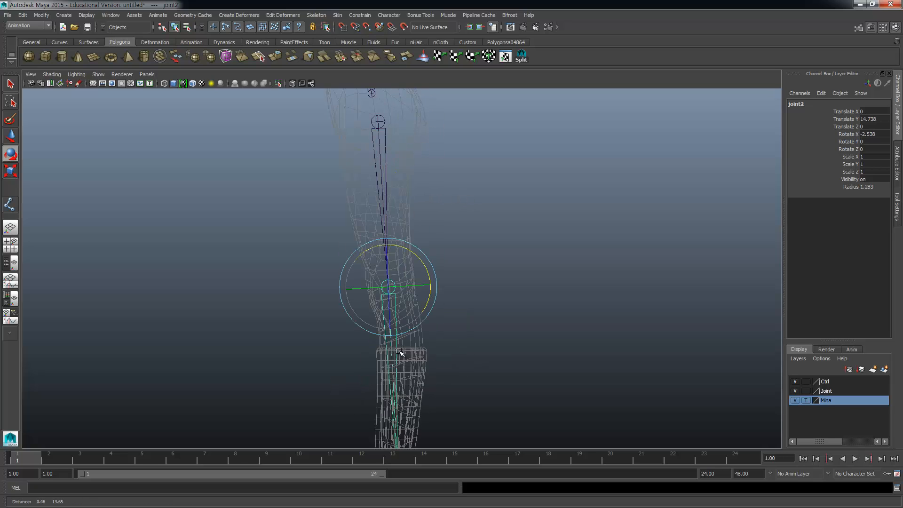
click(433, 161)
click(380, 121)
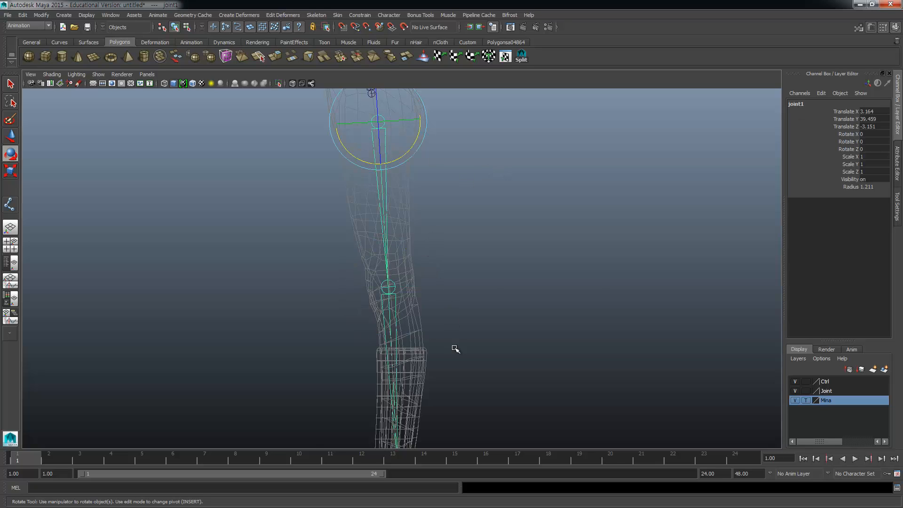
alt+middle_drag(454, 349, 436, 238)
alt+middle_drag(425, 351, 425, 454)
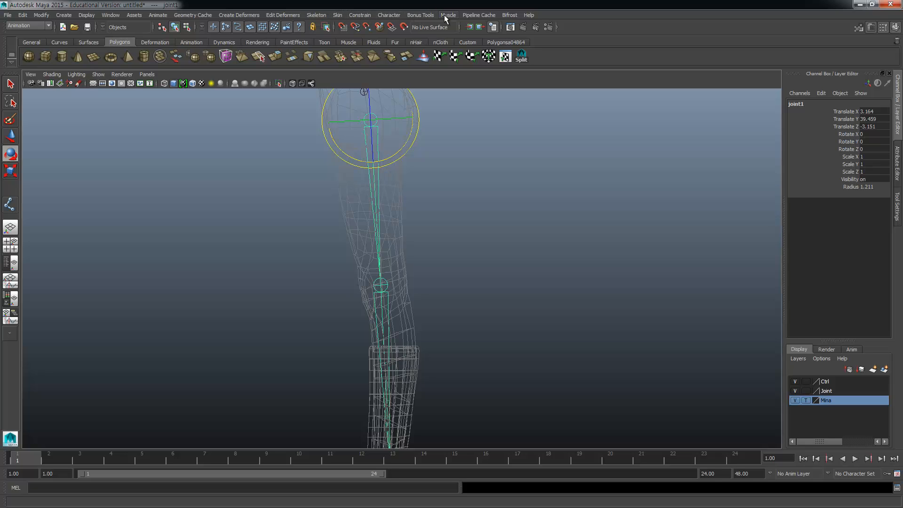
click(312, 18)
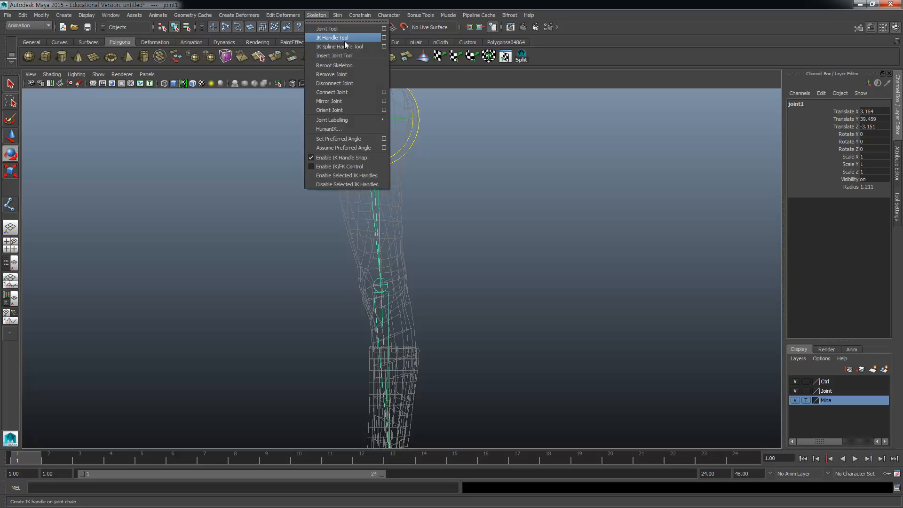
click(344, 41)
click(370, 119)
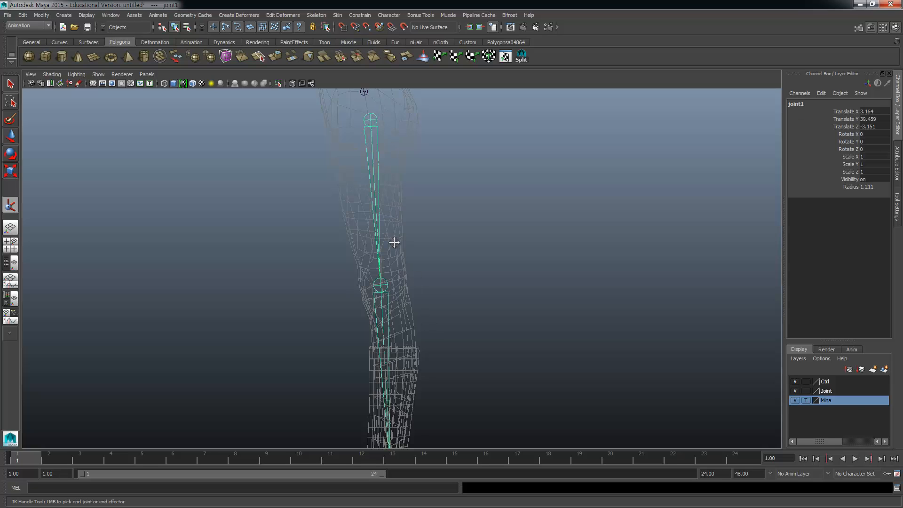
alt+drag(395, 240, 414, 348)
click(386, 278)
Step: Try moving the IK handle at the ankle, and undo both the move and the handle's creation
key(e)
key(w)
key(ctrl+z)
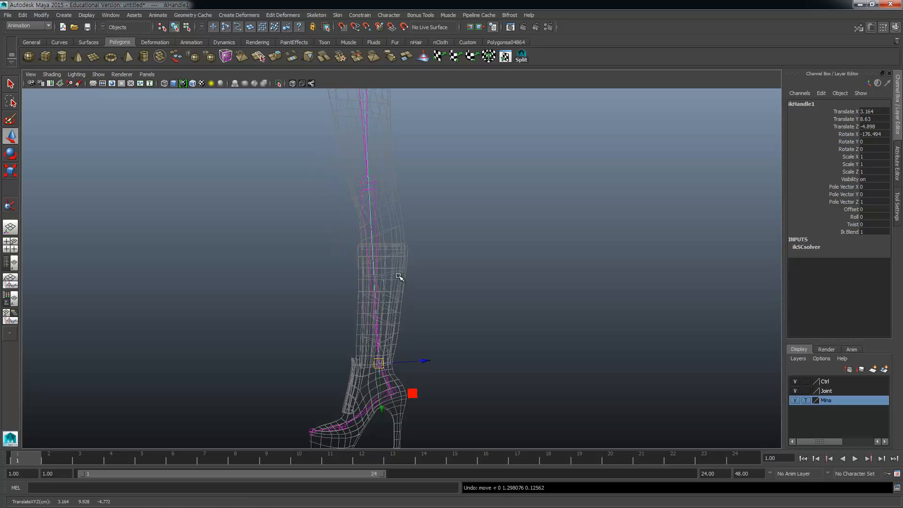
alt+drag(399, 278, 372, 197)
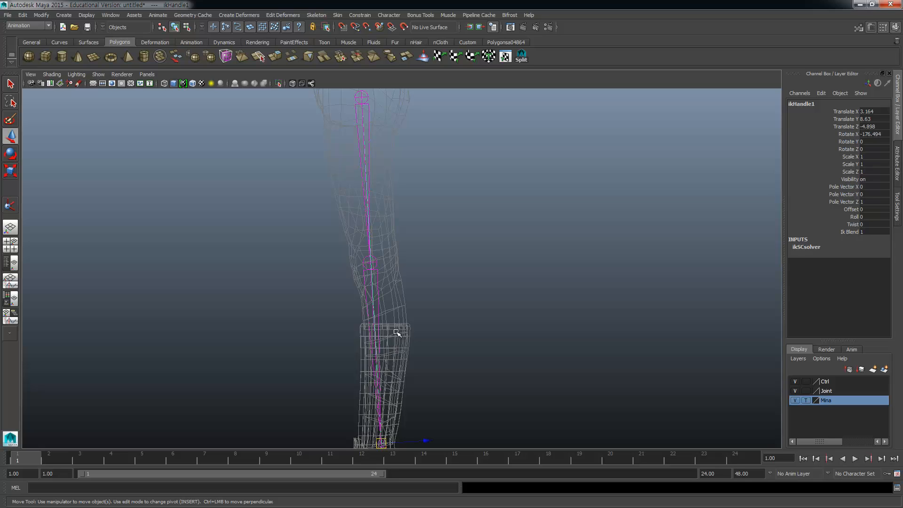
alt+middle_drag(438, 345, 439, 300)
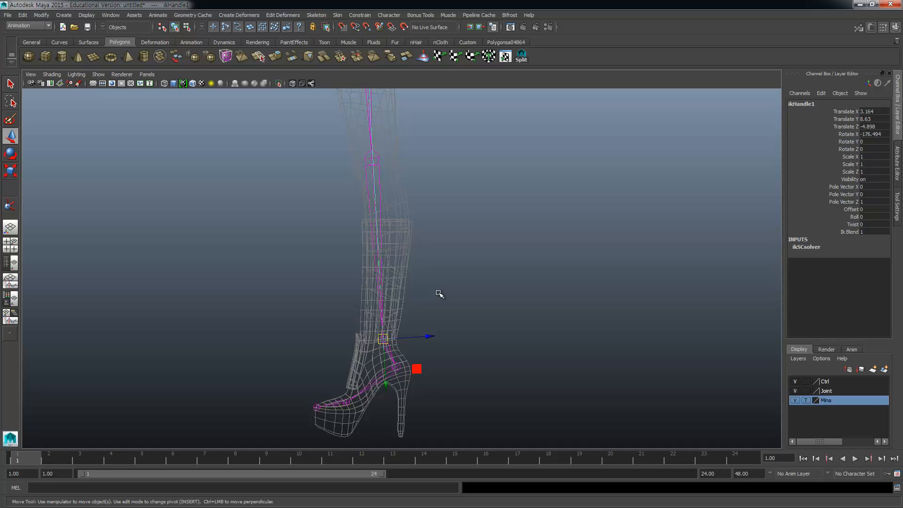
key(ctrl+z)
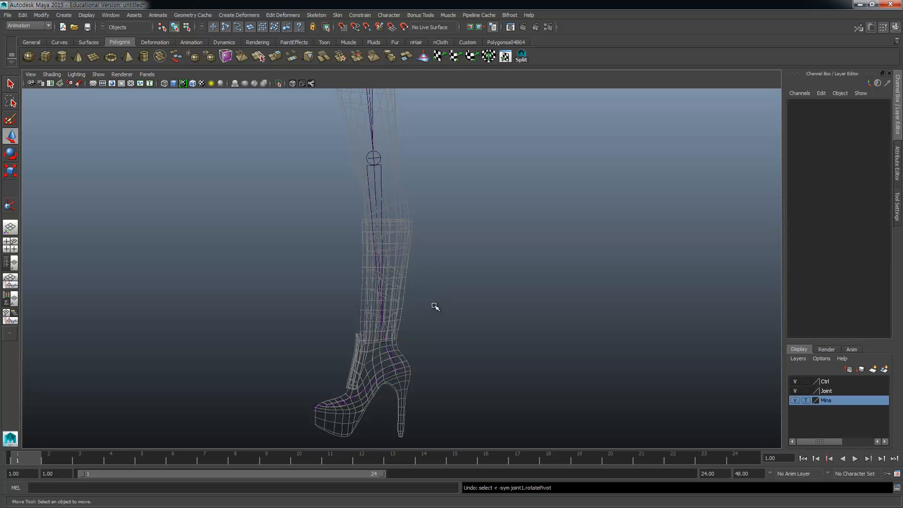
Step: Rotate the hip joint in the front view to about -2.71° about Z so the chain follows the leg
alt+middle_drag(433, 242, 414, 205)
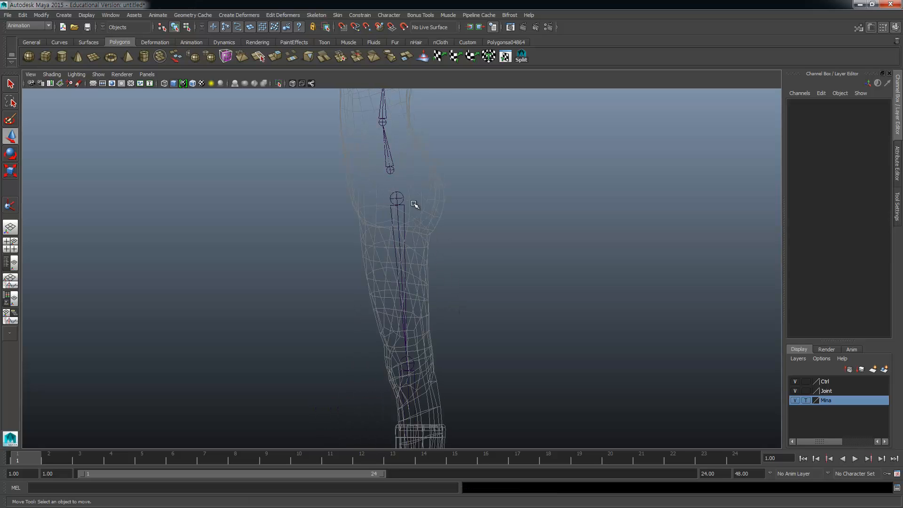
click(397, 199)
key(space)
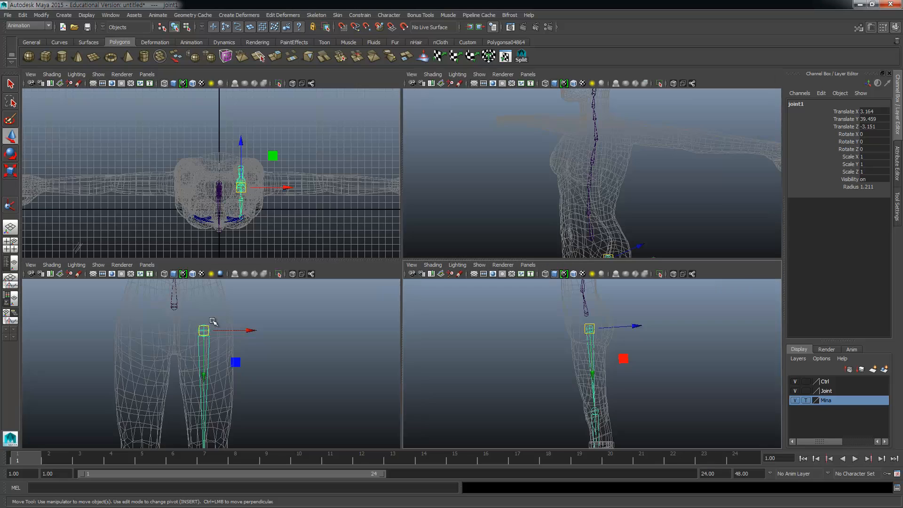
key(space)
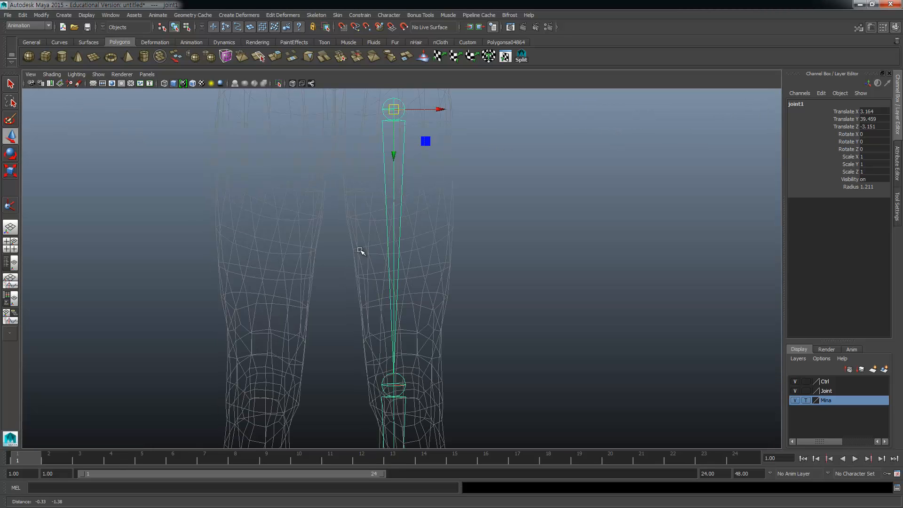
key(e)
alt+right_drag(456, 284, 413, 221)
drag(412, 220, 413, 222)
alt+middle_drag(417, 315, 408, 213)
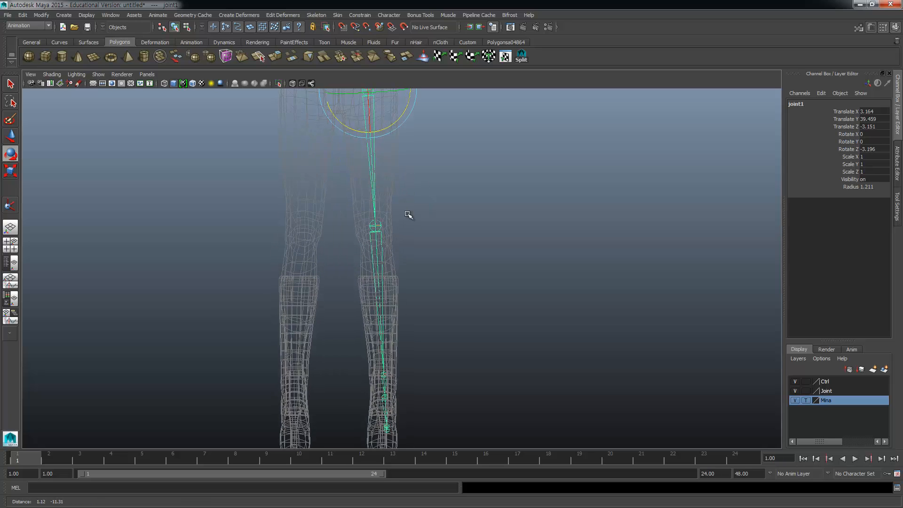
scroll(408, 161, down, 1)
click(402, 131)
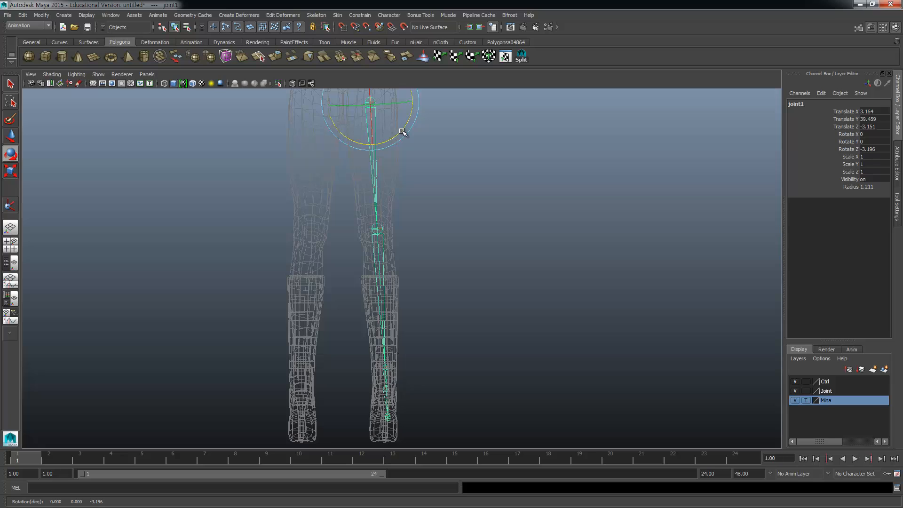
drag(402, 132, 403, 133)
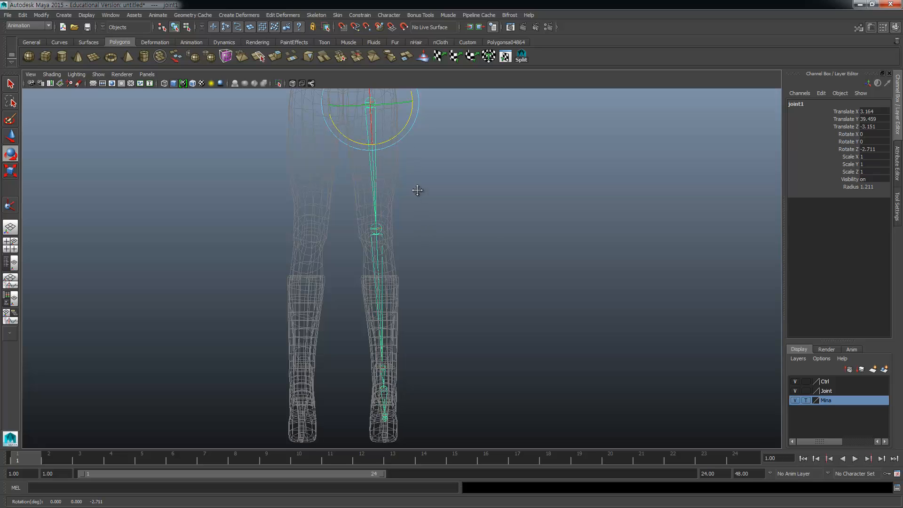
Step: Examine how the leg chain sits inside the thigh, boot and shoe in the side view
alt+middle_drag(414, 187, 414, 246)
key(space)
key(space)
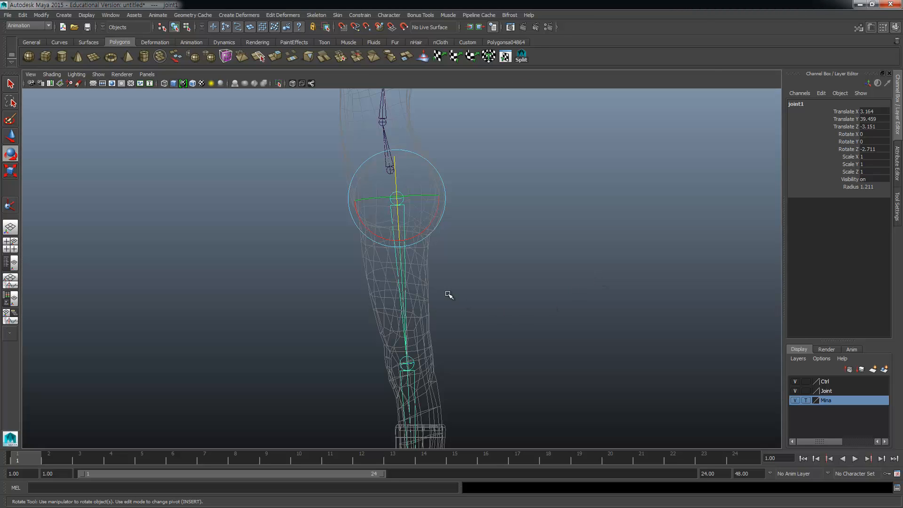
alt+middle_drag(447, 296, 442, 216)
alt+middle_drag(455, 302, 476, 278)
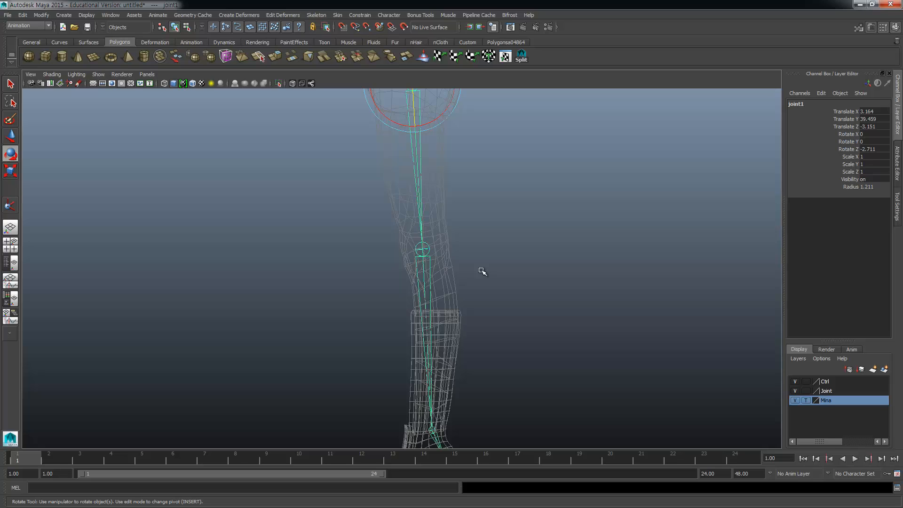
scroll(446, 259, down, 6)
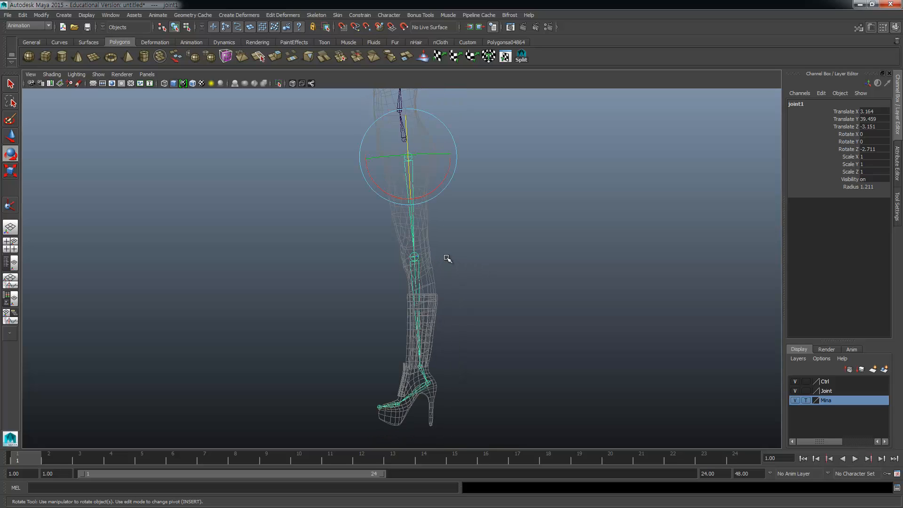
alt+middle_drag(468, 275, 472, 241)
alt+middle_drag(481, 332, 479, 316)
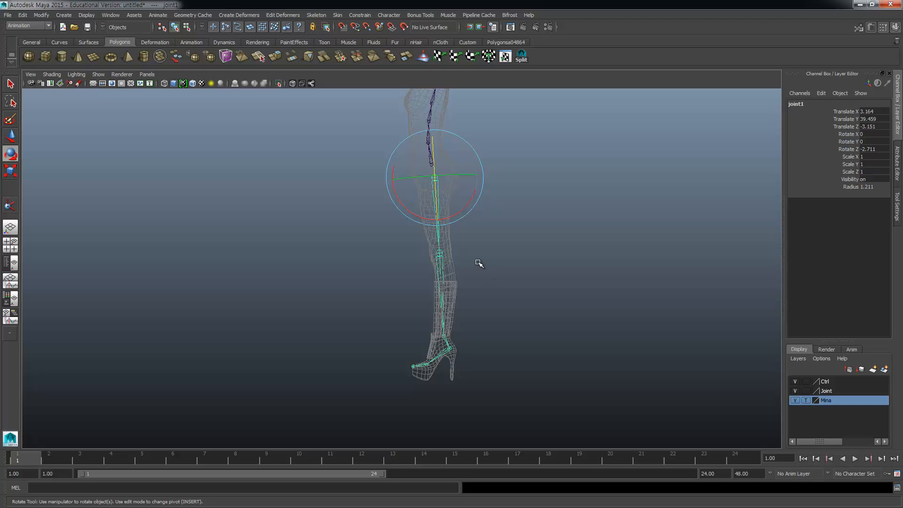
alt+middle_drag(470, 241, 472, 278)
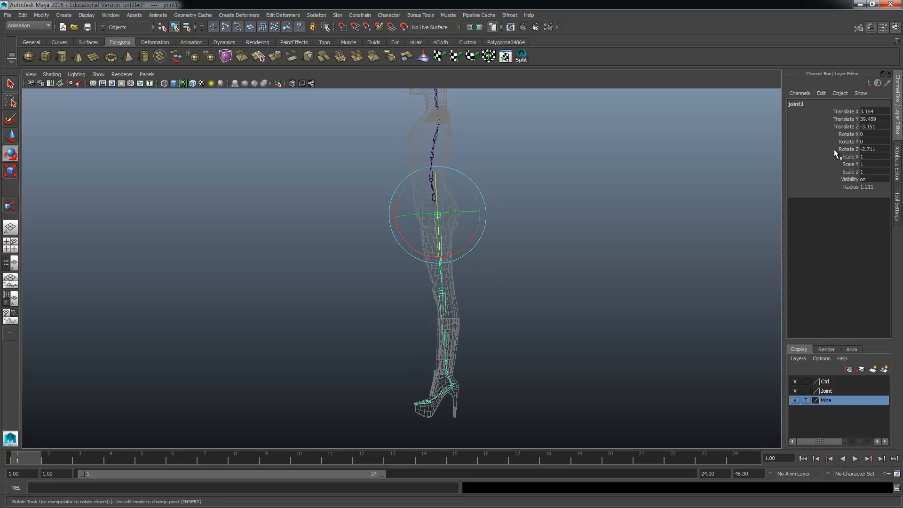
Step: Rename the leg chain's hip joint HIP and its knee joint Knee
click(806, 103)
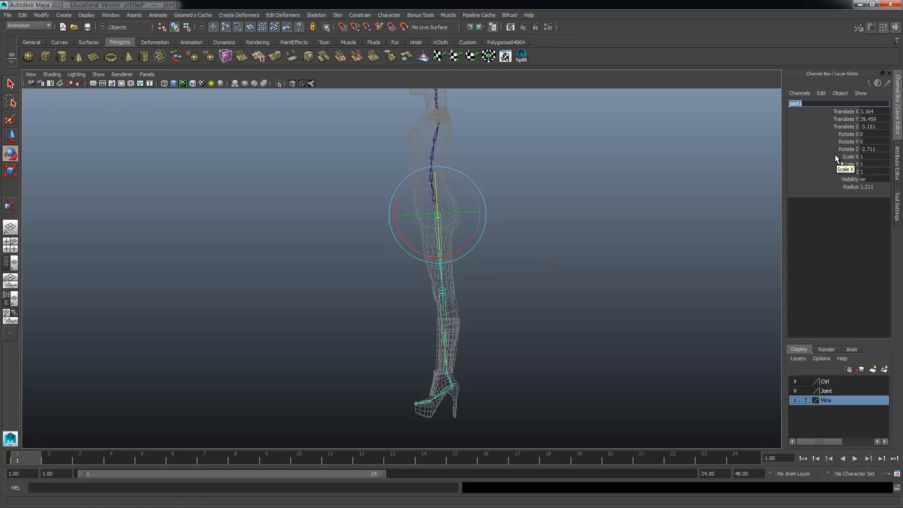
text(HIP)
key(Return)
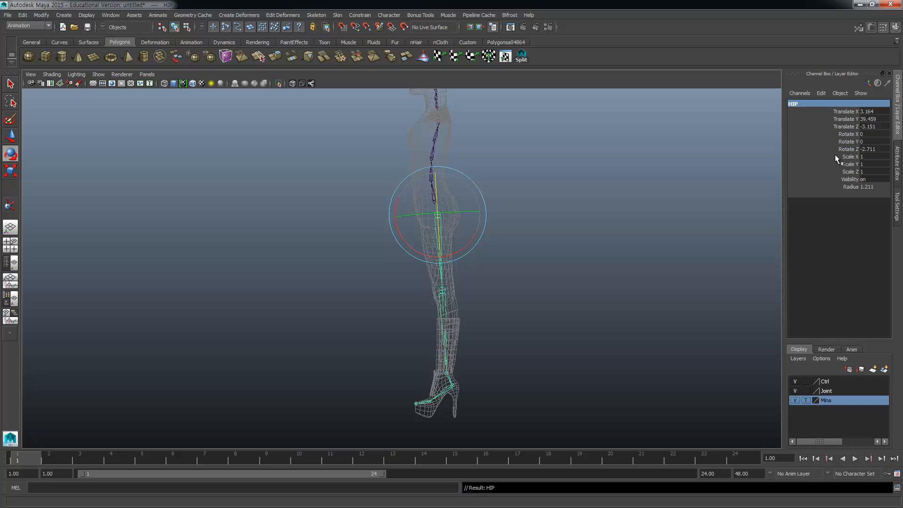
click(442, 291)
click(807, 104)
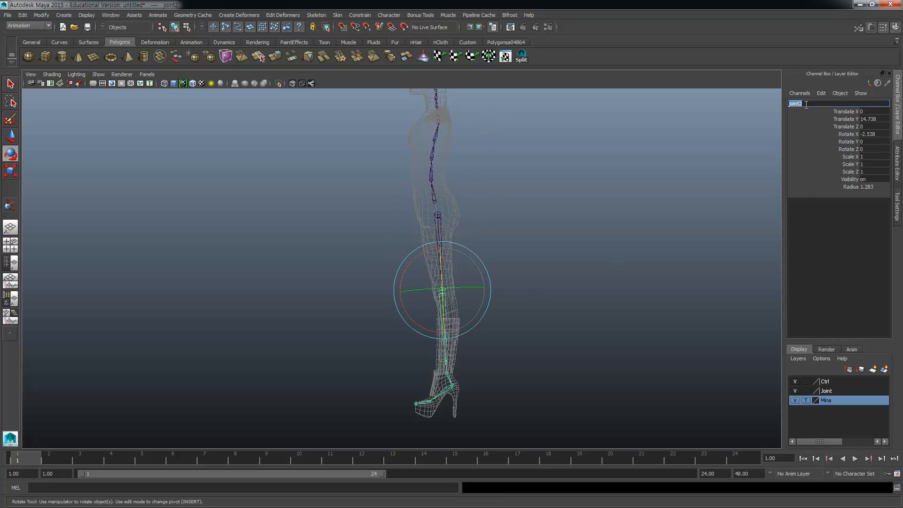
text(Knee)
key(Return)
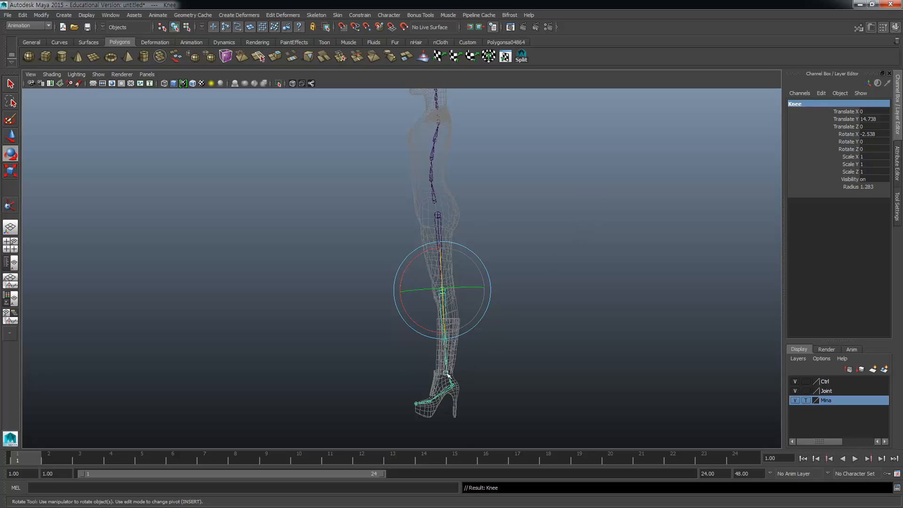
Step: Rename the ankle joint Anchor and the heel joint Heel
click(446, 374)
double_click(816, 104)
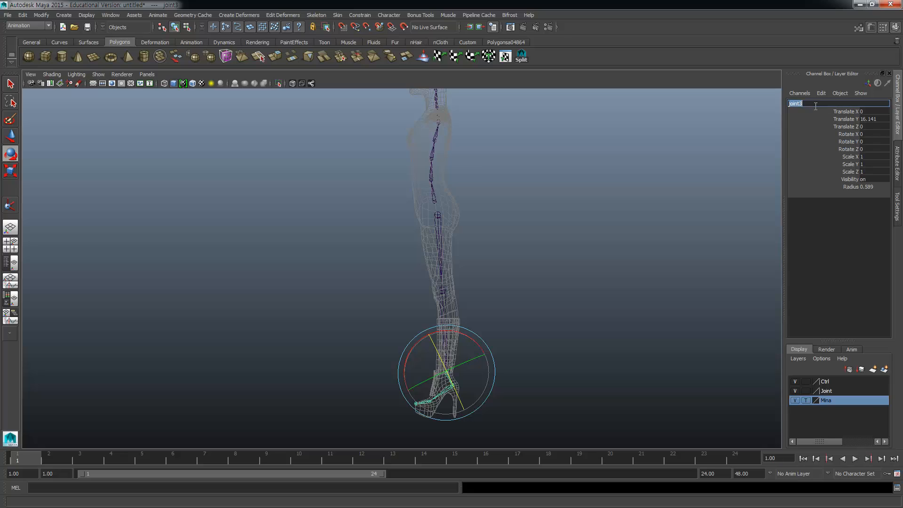
text(Anchor)
key(Return)
click(518, 327)
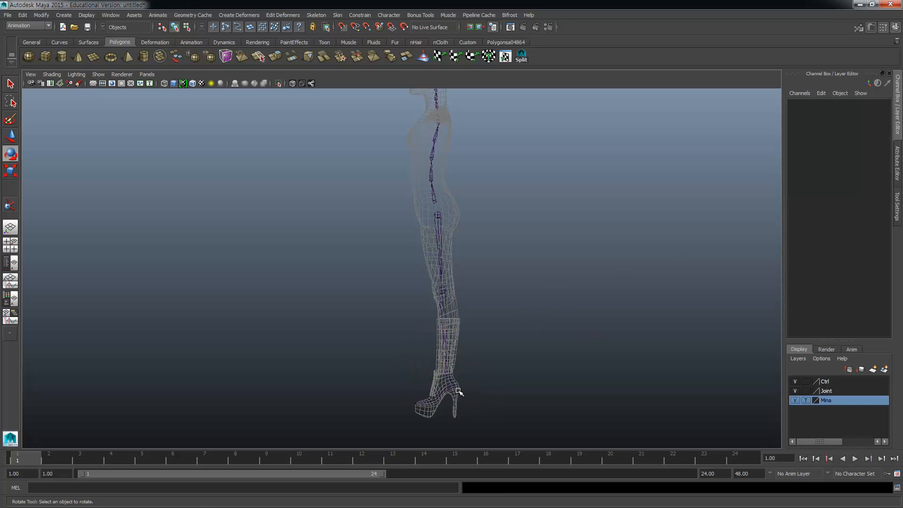
click(455, 387)
double_click(807, 104)
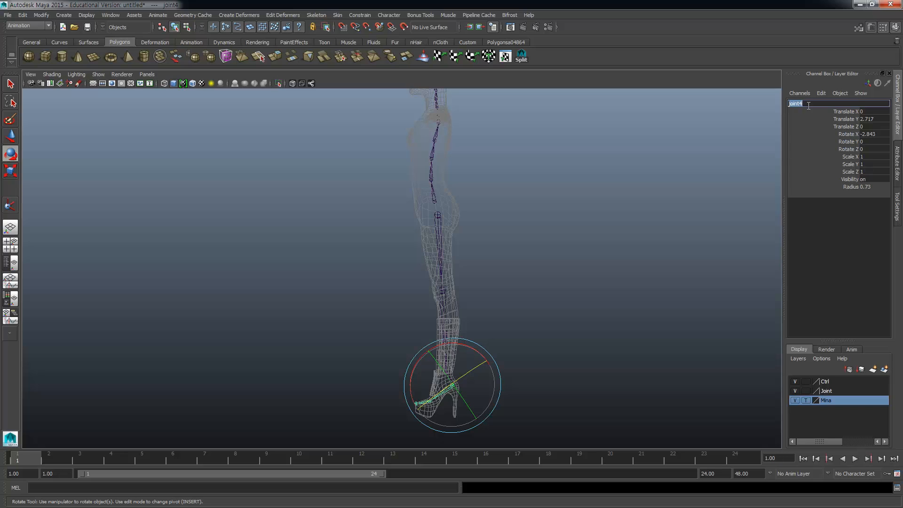
text(Heel)
key(Return)
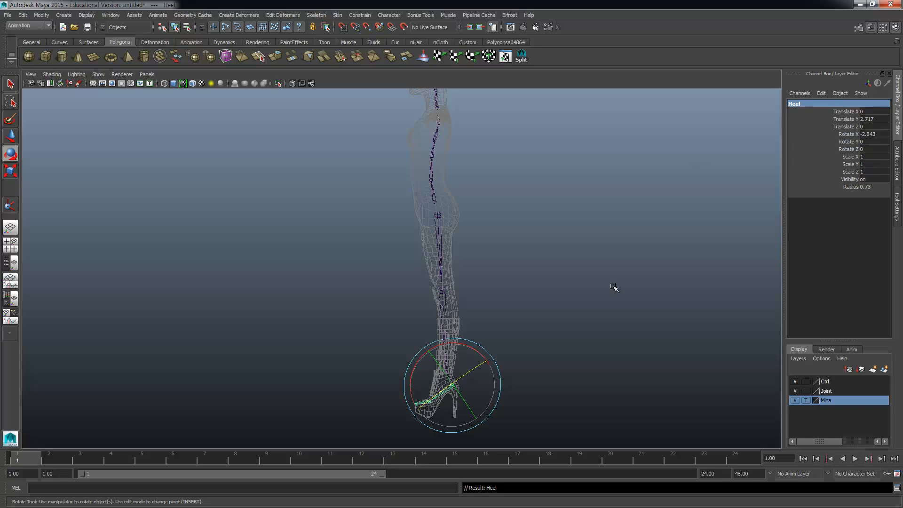
Step: Rename the joint at the ball of the foot Ball and the tip joint Toe
click(571, 353)
click(430, 401)
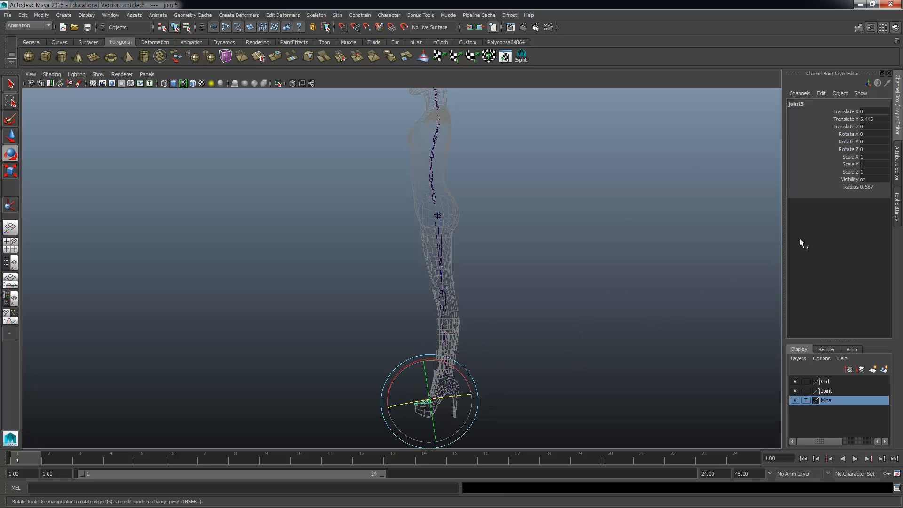
click(803, 104)
text(Ball)
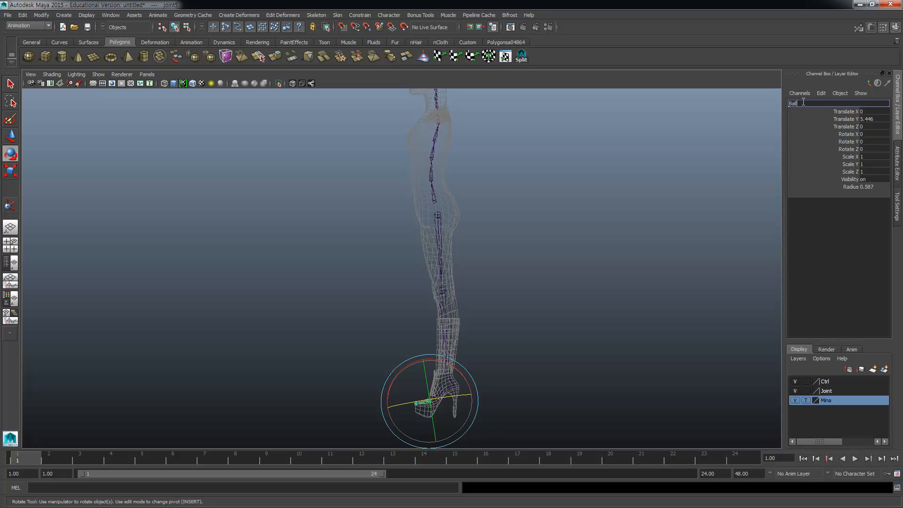
key(Return)
click(395, 410)
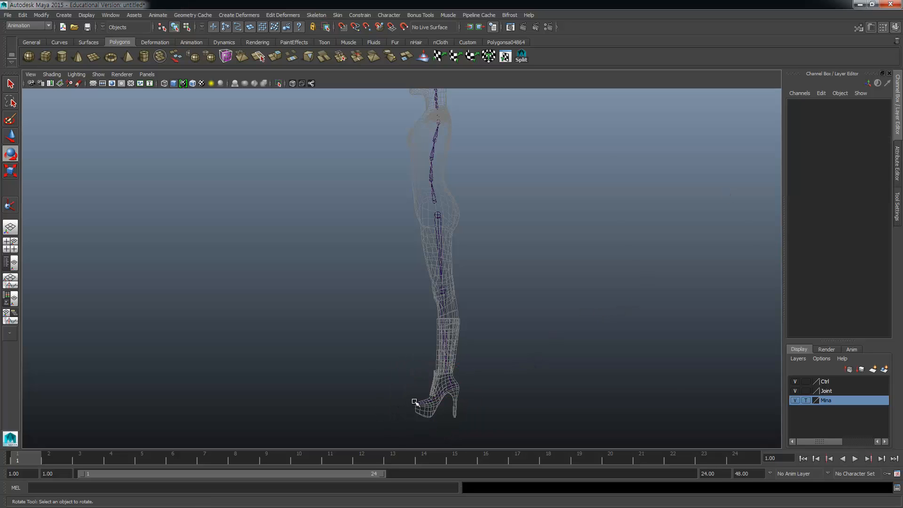
click(415, 402)
click(800, 103)
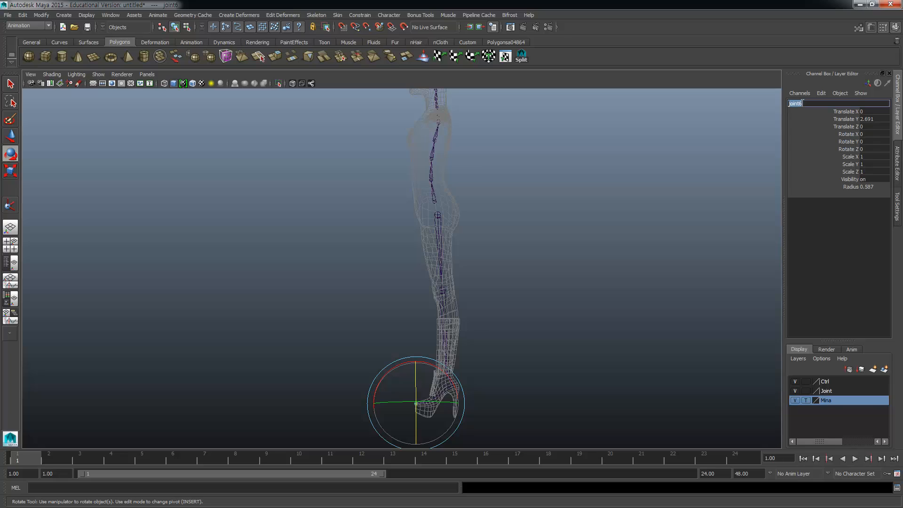
text(Toe)
key(Return)
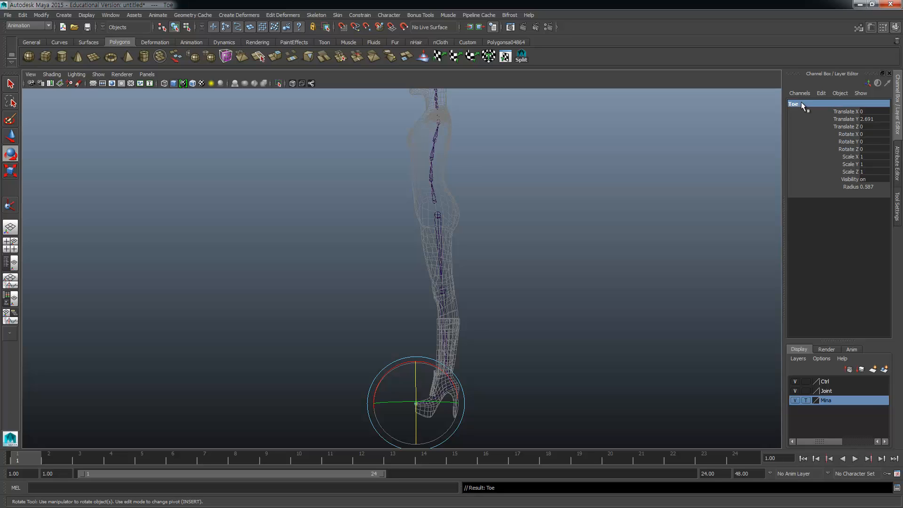
Step: Check the joint names along the leg chain one by one, from the hip down to the toe
click(438, 216)
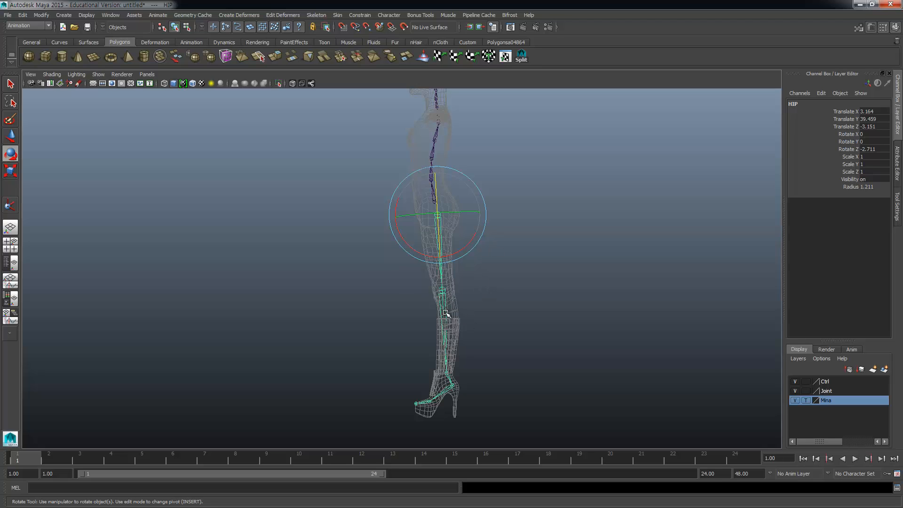
click(442, 291)
click(455, 392)
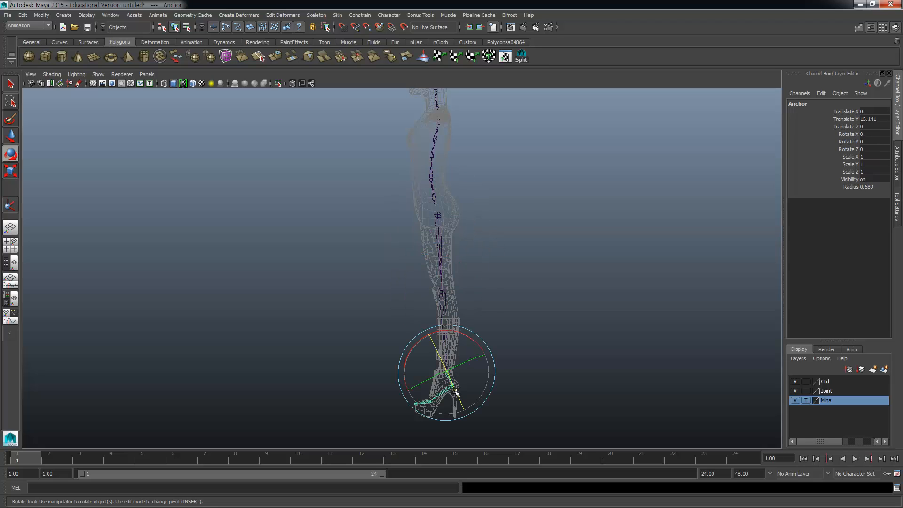
click(474, 389)
click(453, 386)
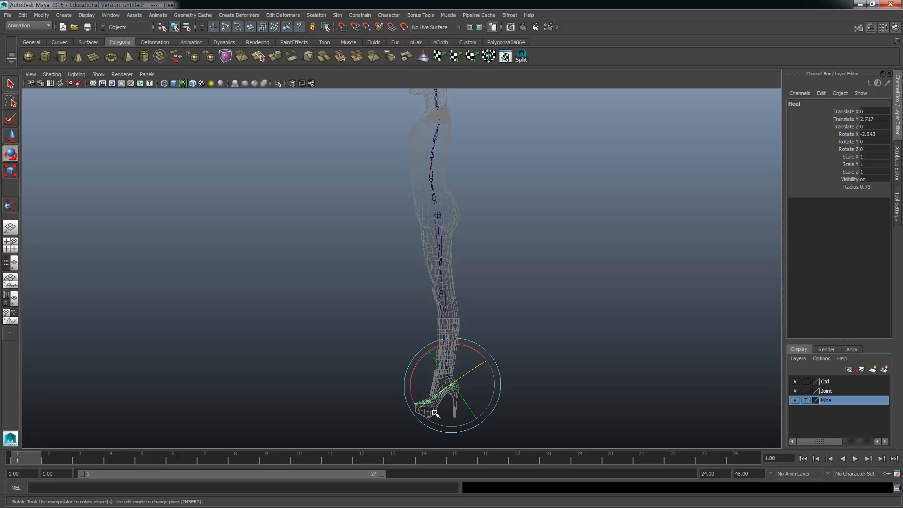
key(q)
click(427, 410)
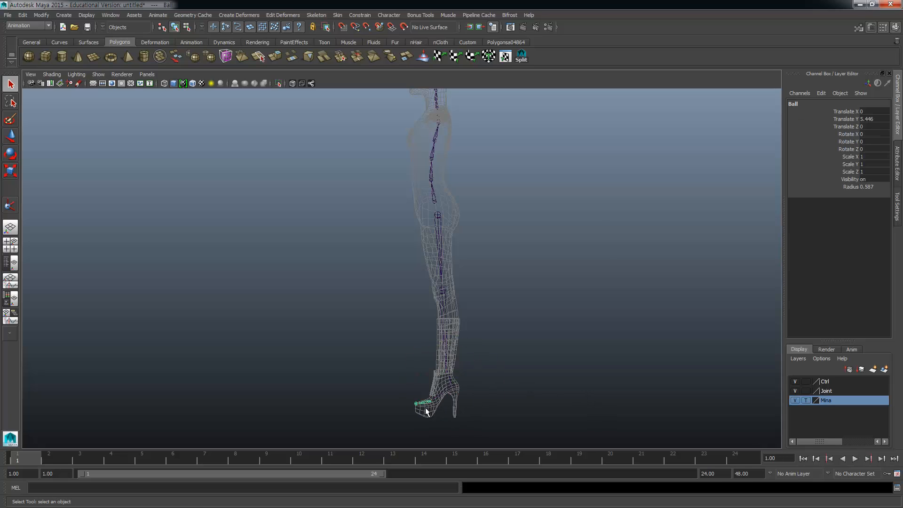
click(416, 404)
Step: Add the prefix Left_ to the names of the whole leg joint hierarchy, starting from the HIP joint
click(439, 215)
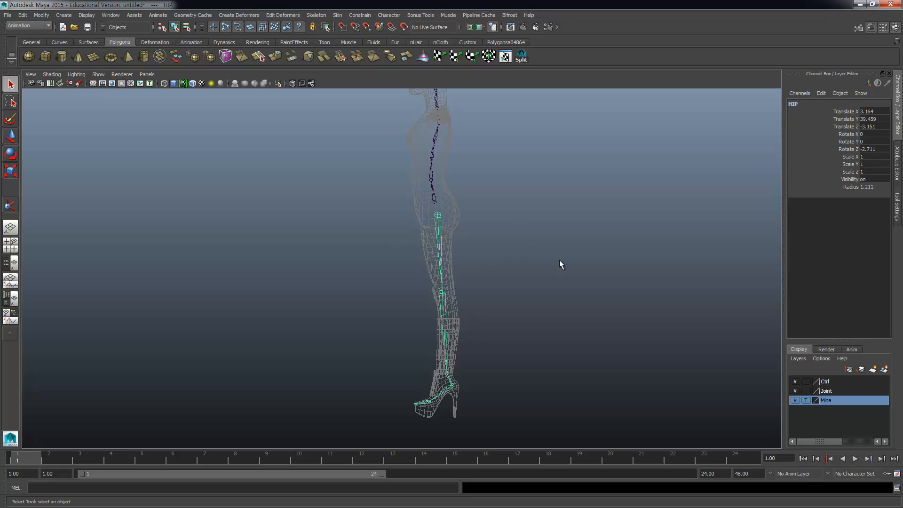
click(39, 14)
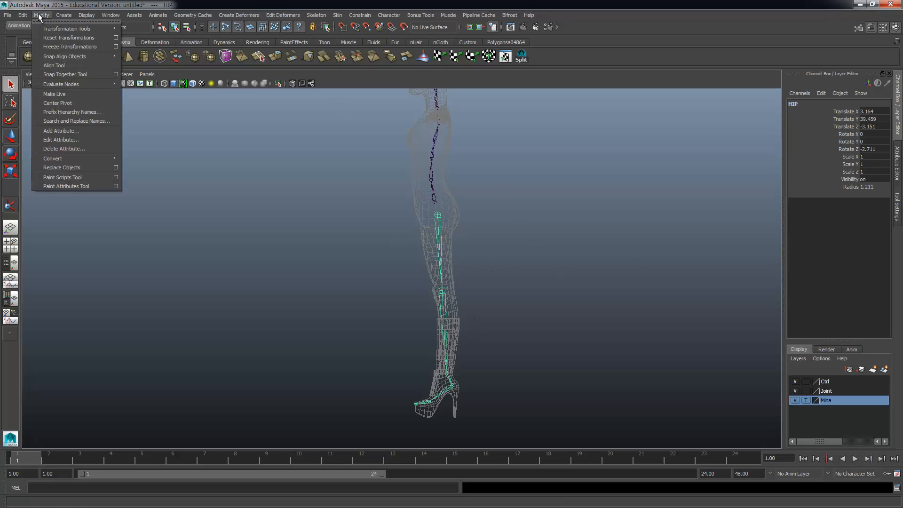
click(98, 111)
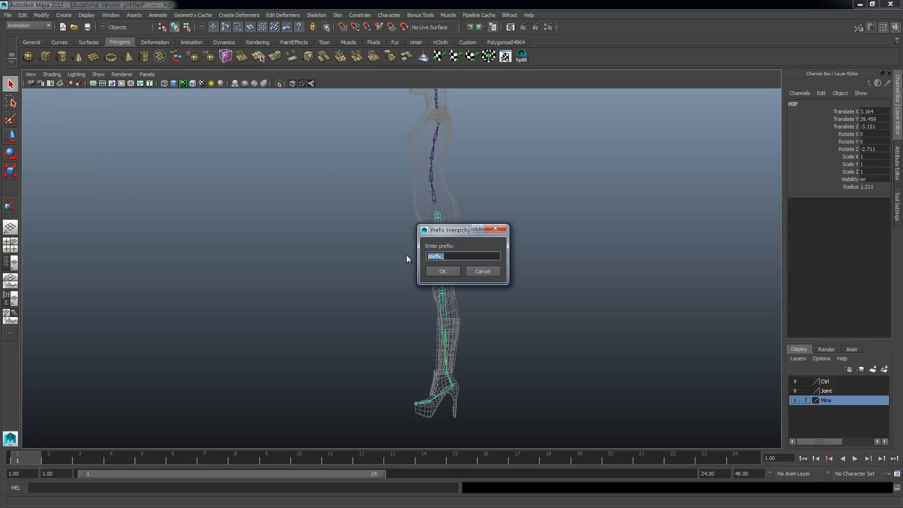
text(Left_)
click(446, 271)
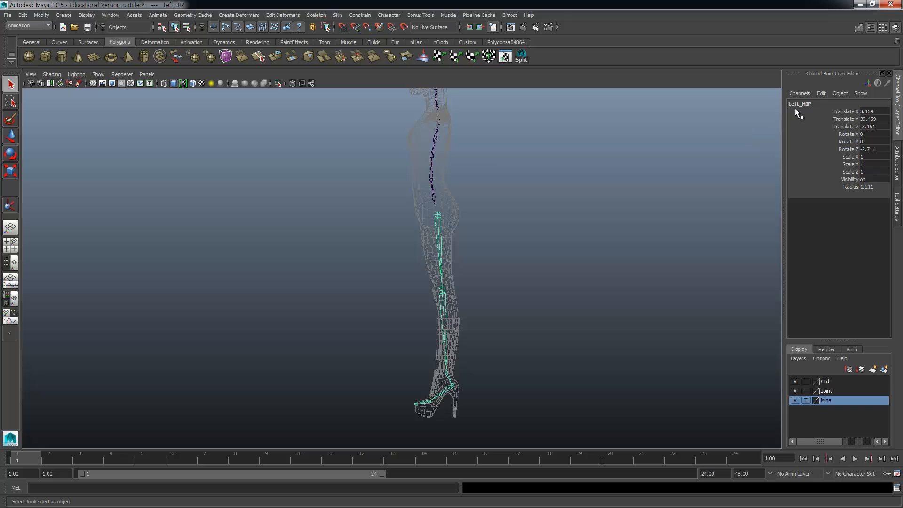
Step: Check the prefixed names of the knee, ankle and foot joints in the leg chain
click(442, 305)
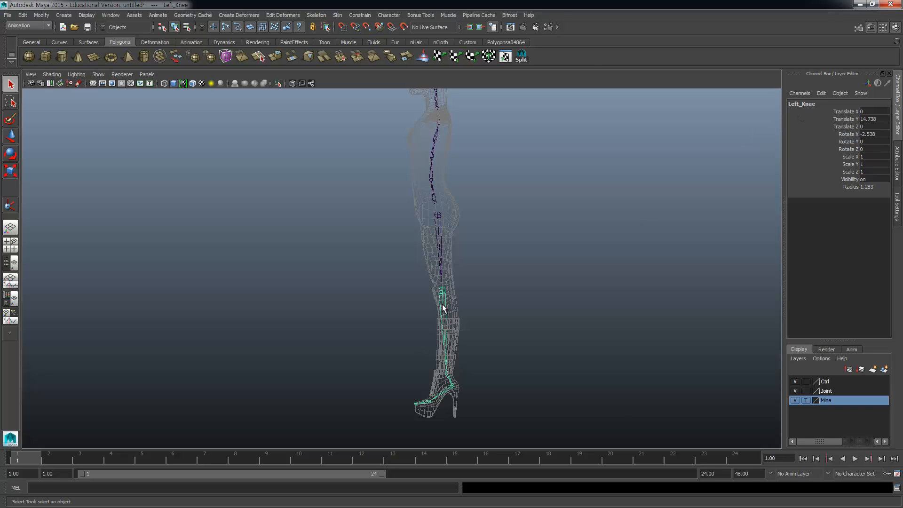
click(447, 374)
click(444, 391)
click(427, 401)
click(451, 380)
click(444, 295)
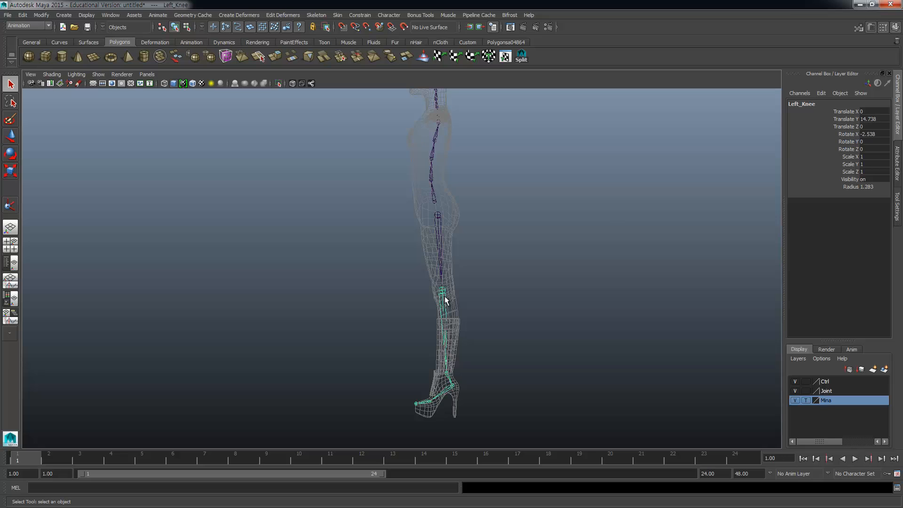
Step: Parent the Left_HIP joint to the root joint at the base of the spine chain
click(441, 257)
key(space)
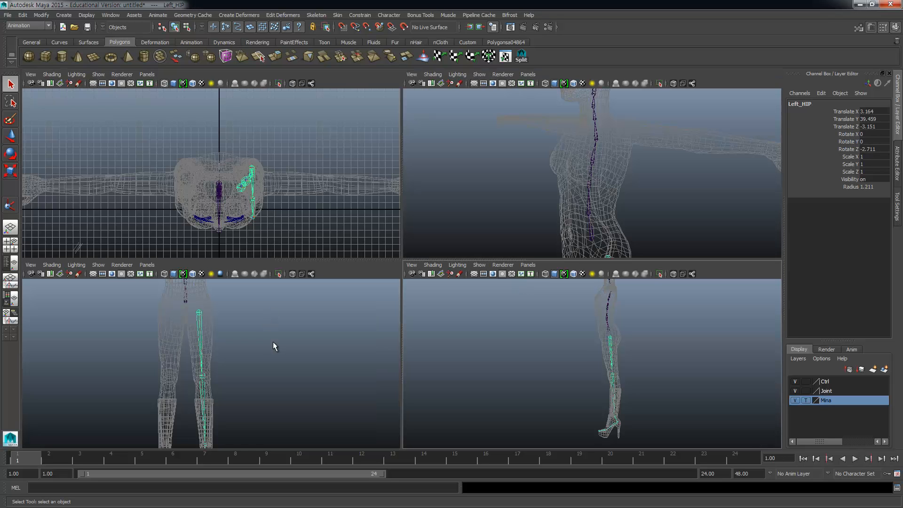
scroll(224, 329, up, 5)
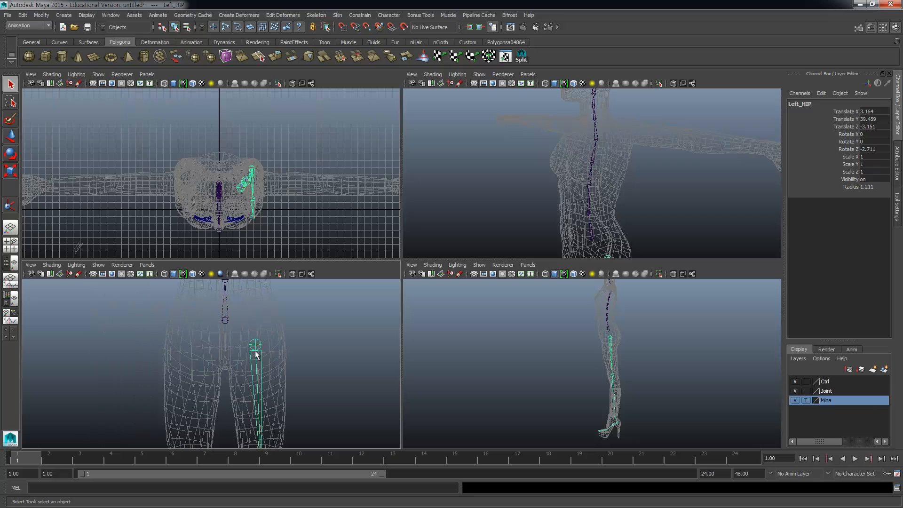
click(226, 319)
click(22, 15)
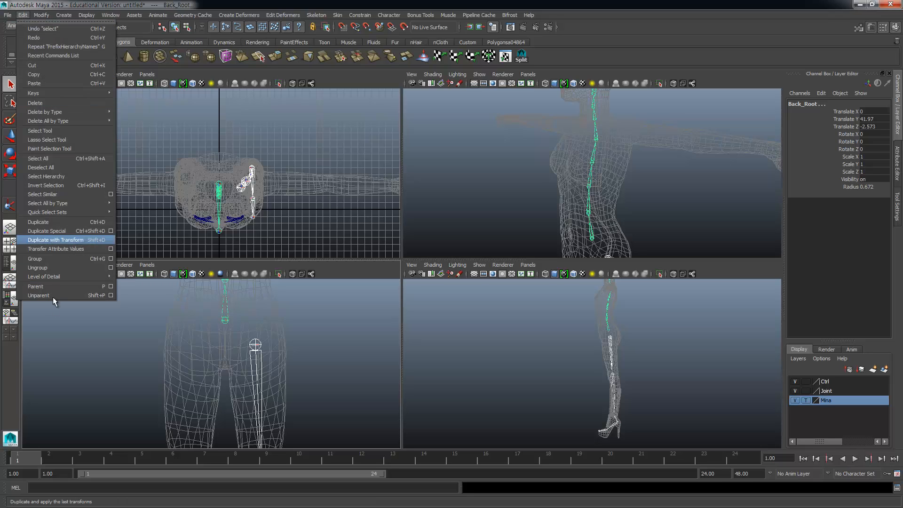
click(47, 287)
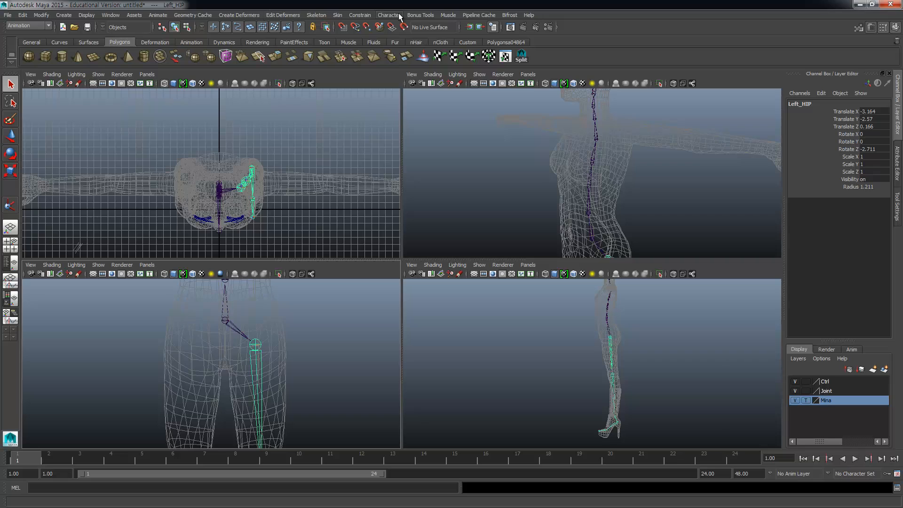
Step: Enlarge the perspective view and display the local rotation axes of the left leg joints in component mode
click(320, 16)
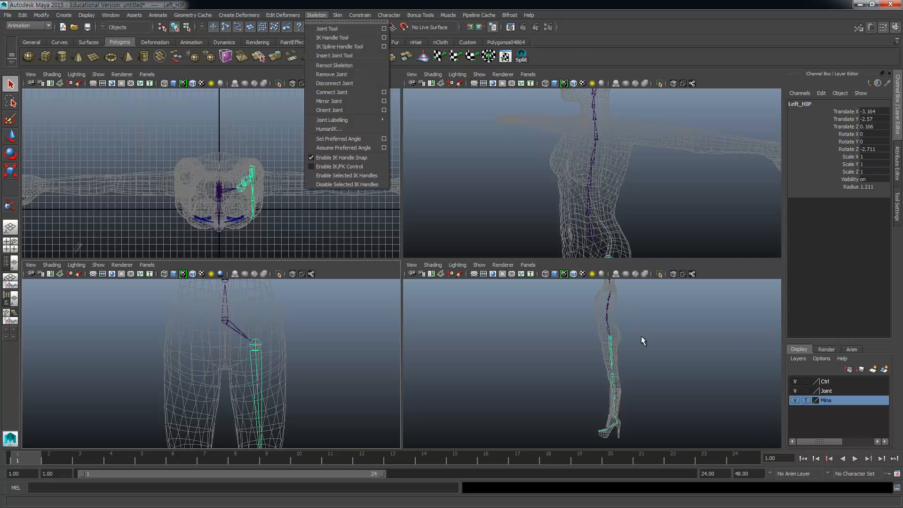
click(642, 363)
click(611, 338)
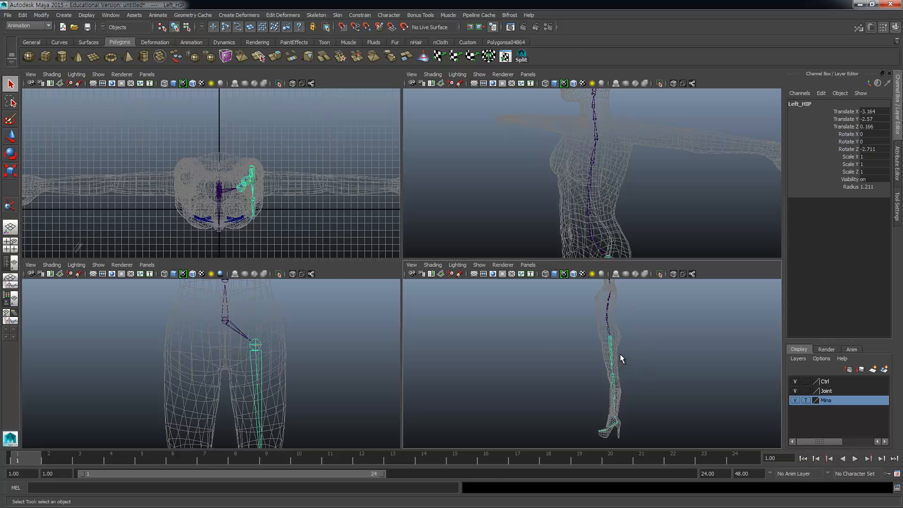
key(space)
key(space)
key(space)
alt+drag(521, 336, 388, 157)
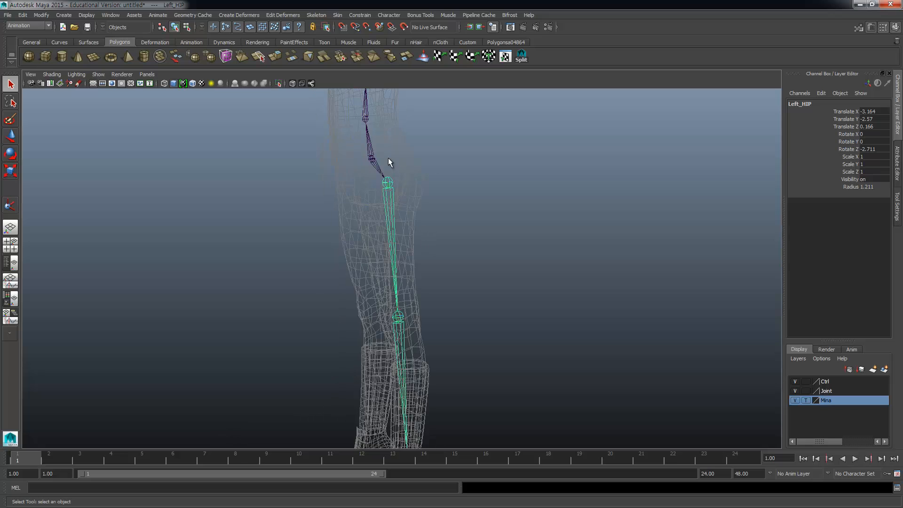
click(238, 27)
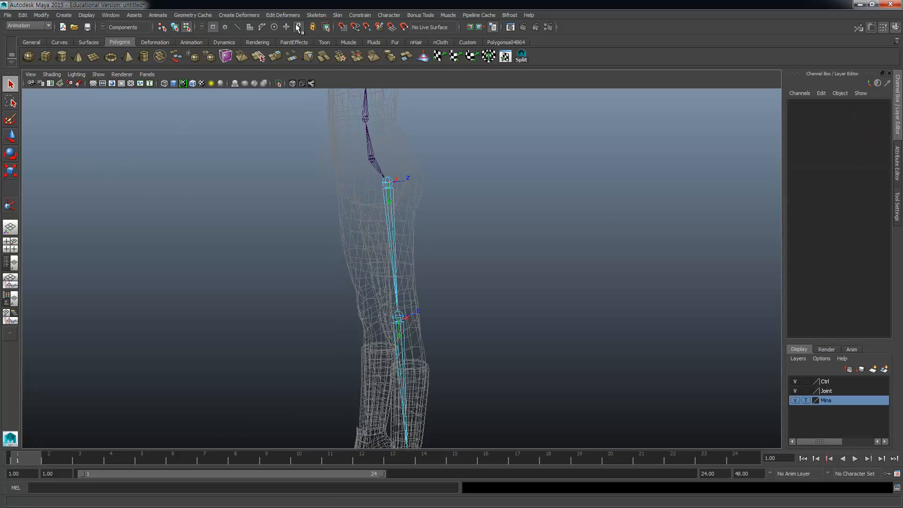
alt+drag(414, 199, 411, 175)
Step: Enable discrete rotation with a step size of 90 and flip the left hip joint's local rotation axes so Y points up
click(411, 172)
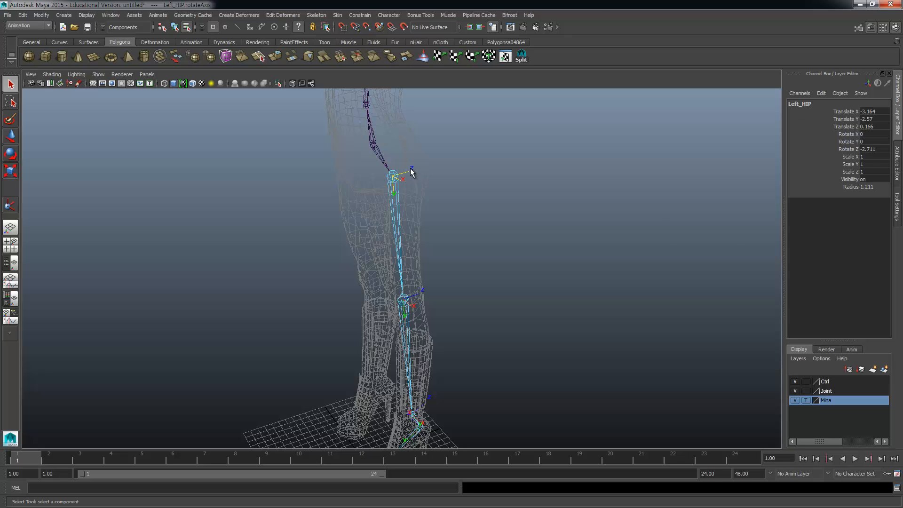
key(e)
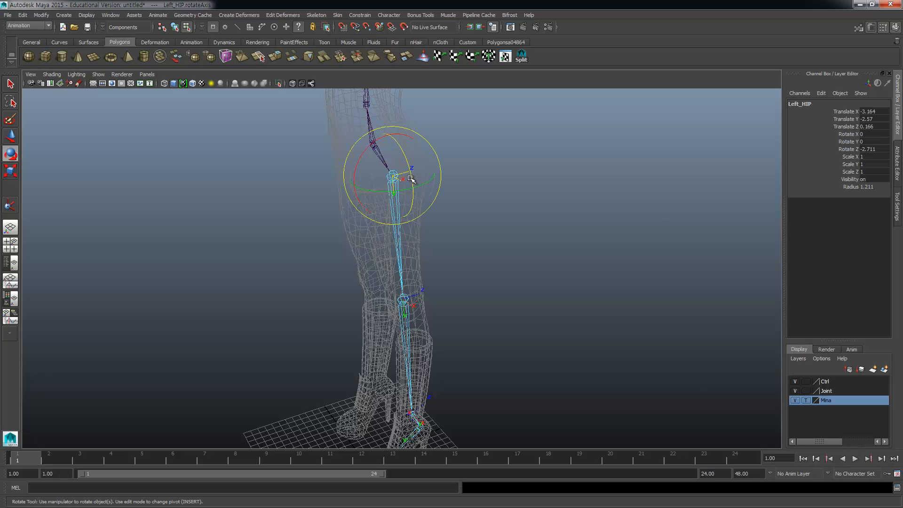
drag(414, 182, 412, 220)
key(ctrl+z)
click(898, 206)
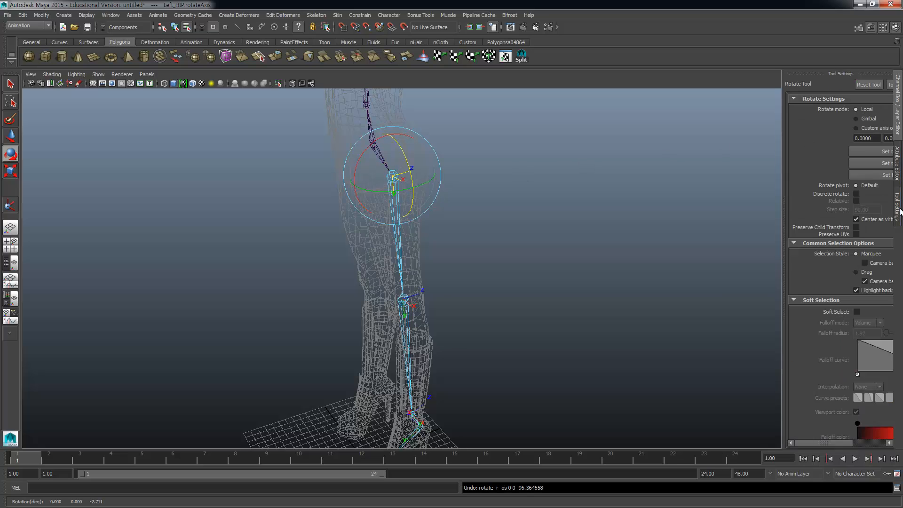
click(797, 195)
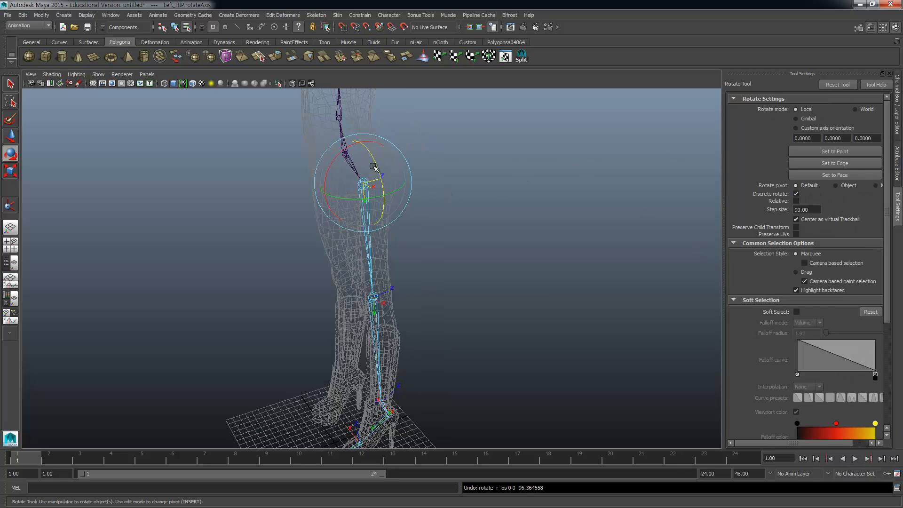
drag(383, 215, 275, 195)
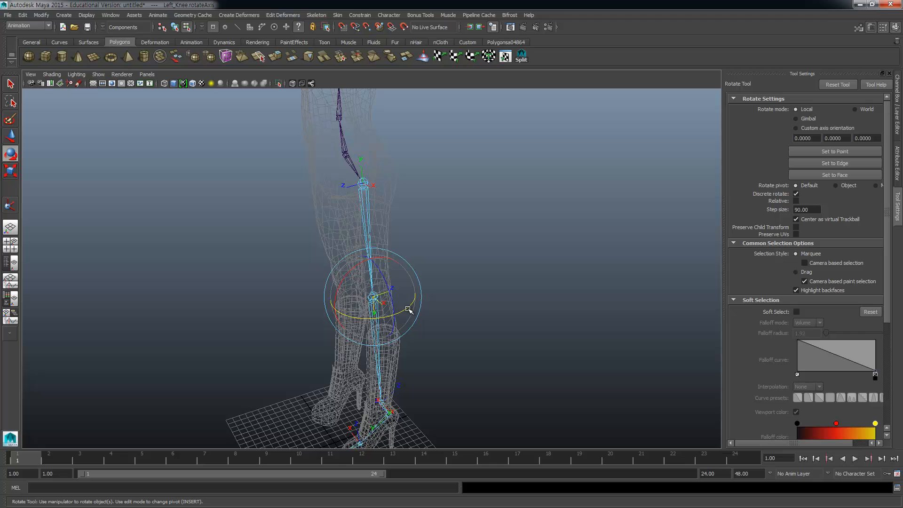
Step: Flip the local rotation axes of the left knee and ankle joints so Y points up and Z faces forward
drag(347, 275, 394, 243)
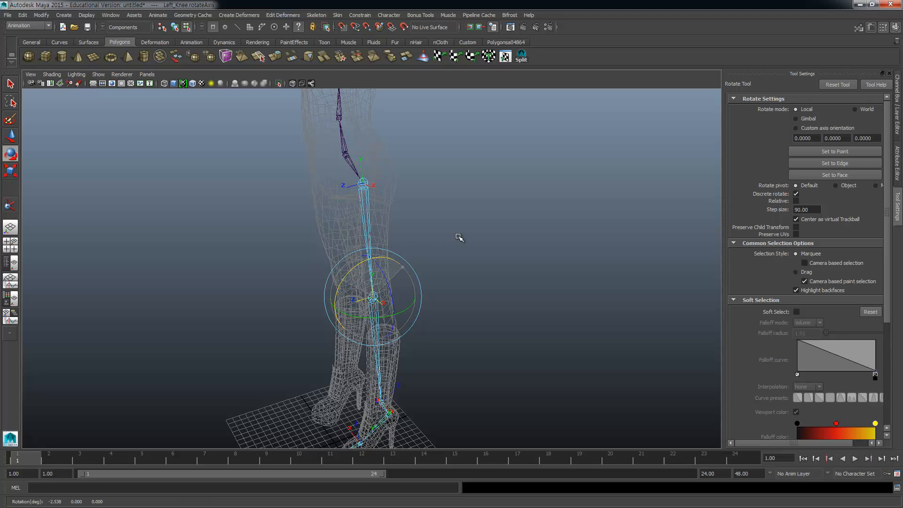
alt+drag(427, 384, 427, 280)
alt+right_drag(427, 280, 476, 258)
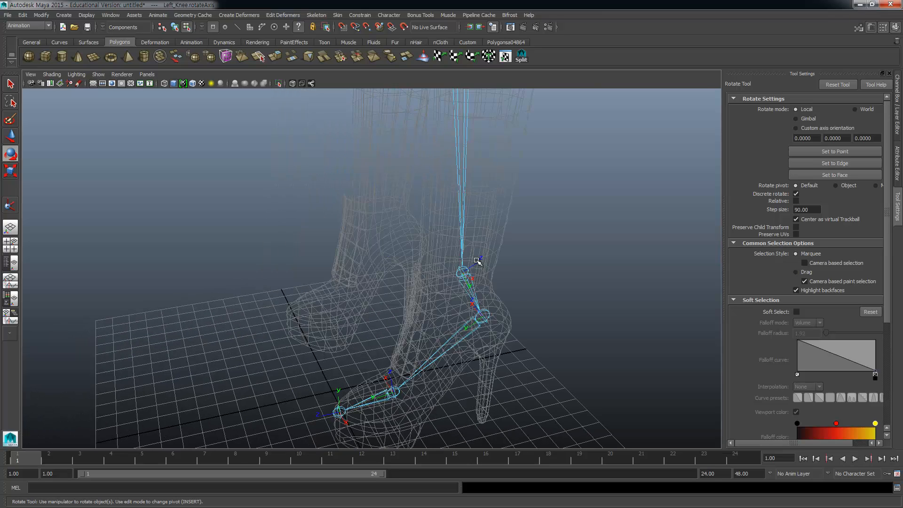
click(463, 272)
drag(421, 308, 465, 339)
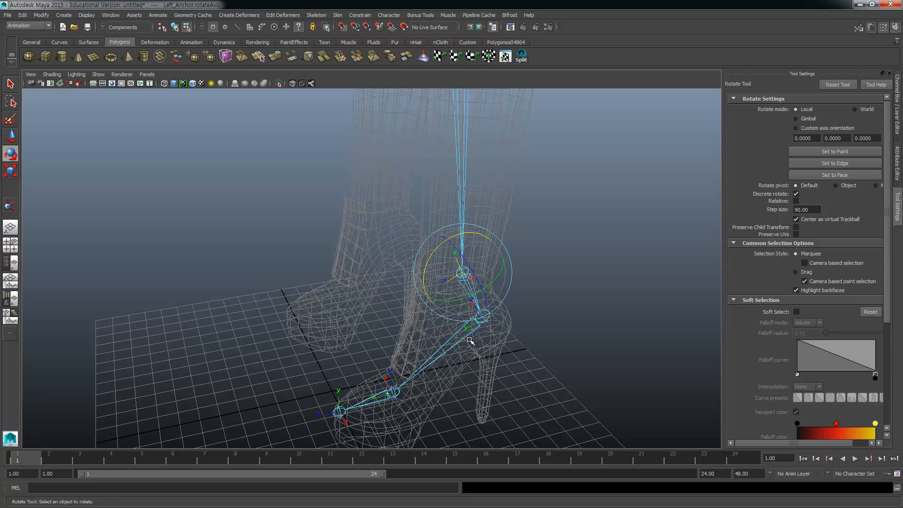
Step: Rotate the local rotation axes of the left heel and ball joints to match the orientation of the upper leg joints
click(457, 339)
click(473, 323)
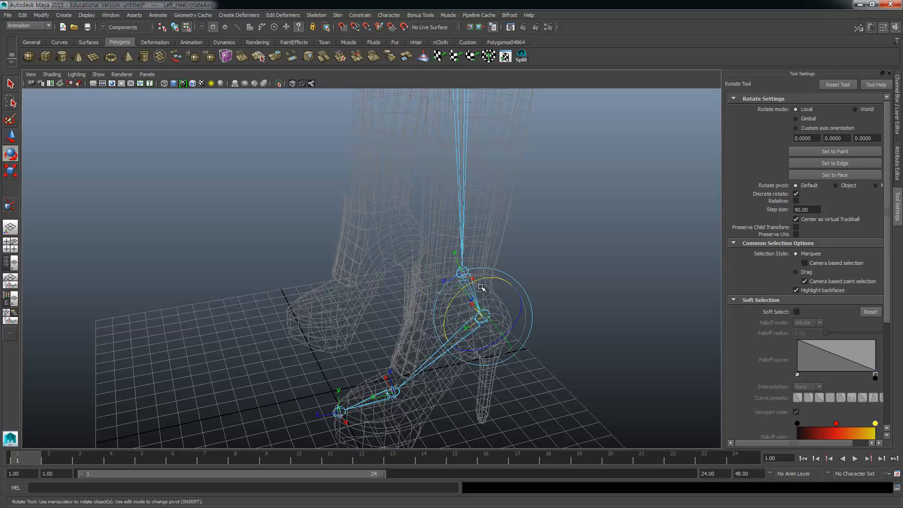
drag(476, 281, 538, 278)
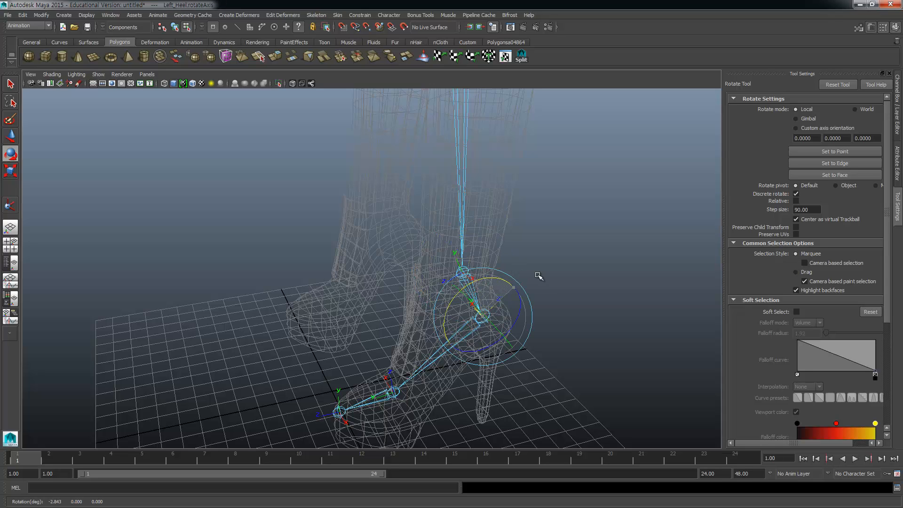
drag(514, 322, 356, 353)
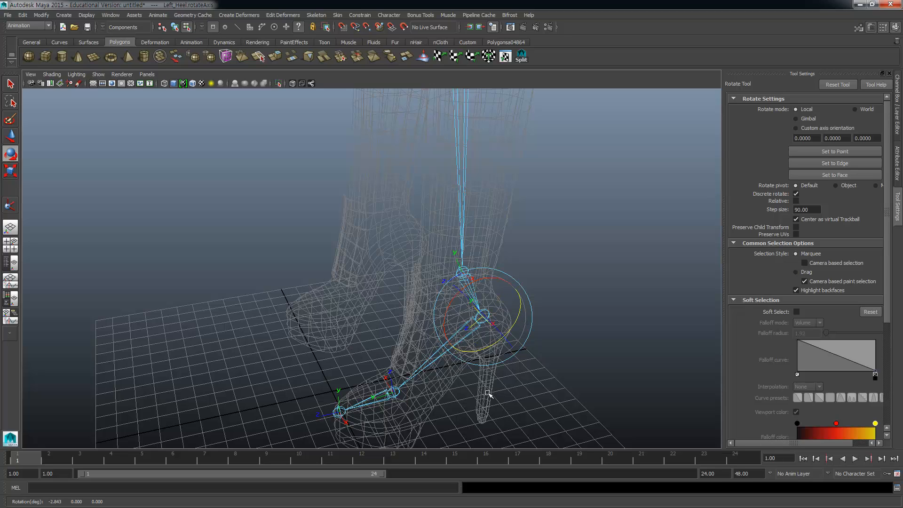
click(382, 396)
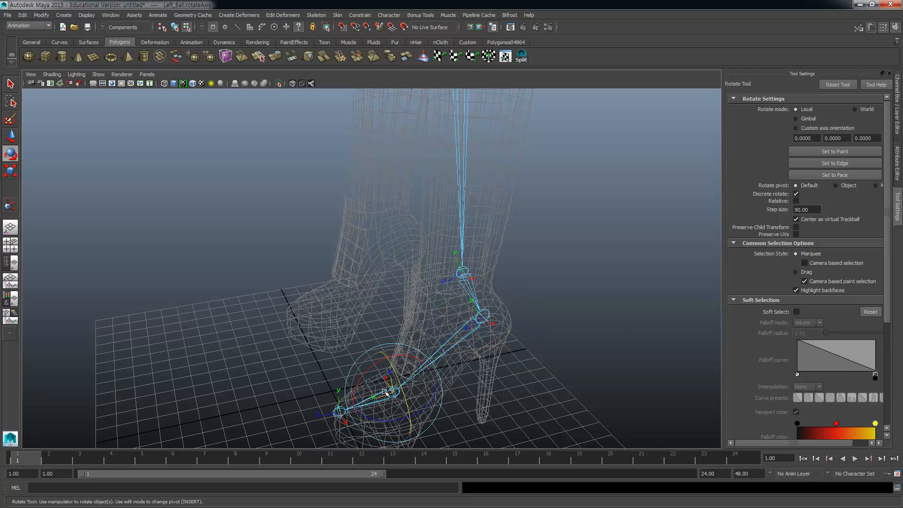
drag(400, 382, 363, 404)
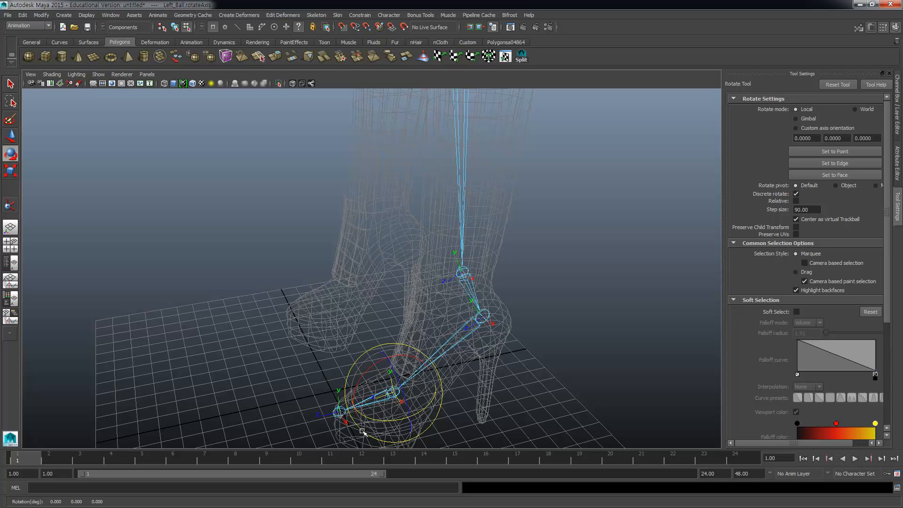
Step: Leave the axis editing and return to object selection mode
alt+drag(502, 220, 464, 272)
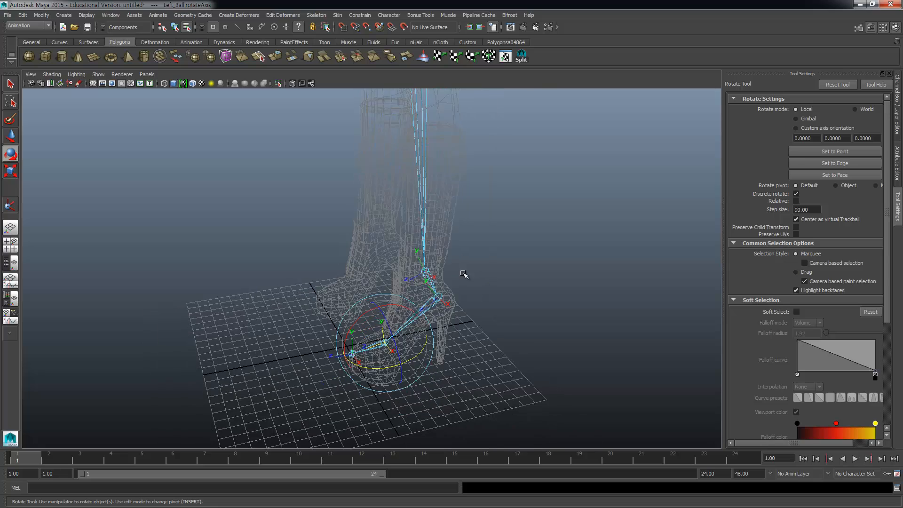
alt+right_drag(464, 273, 405, 196)
alt+drag(412, 180, 485, 224)
click(485, 225)
alt+drag(446, 272, 393, 222)
key(q)
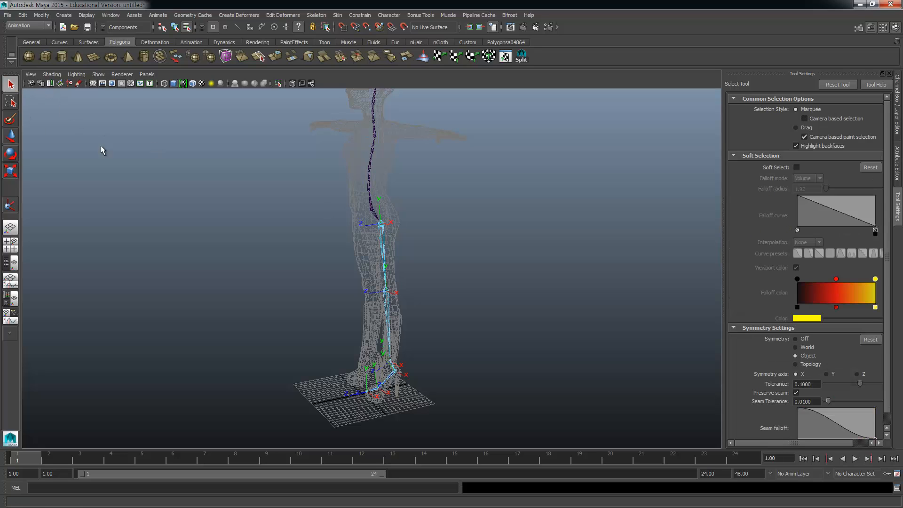
click(175, 27)
Step: Open the Mirror Joint options for the selected left hip chain
alt+drag(375, 272, 429, 237)
alt+drag(374, 284, 384, 247)
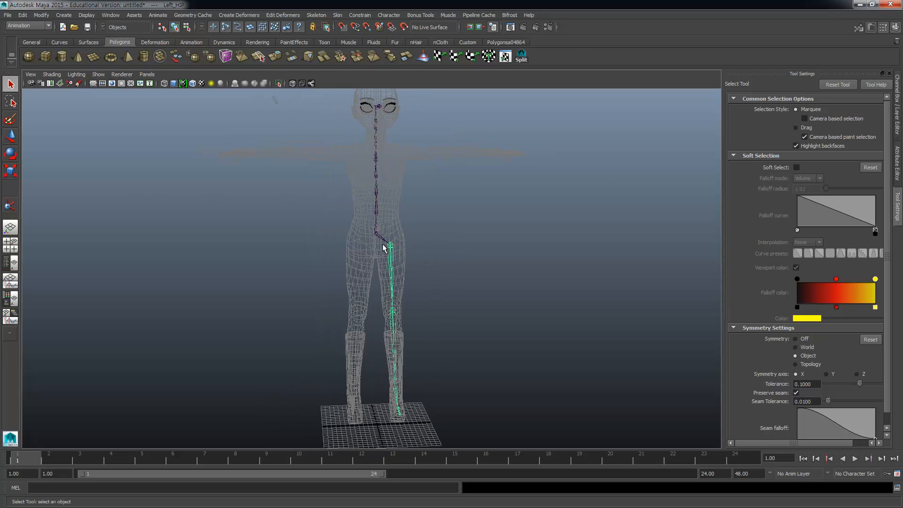
click(324, 15)
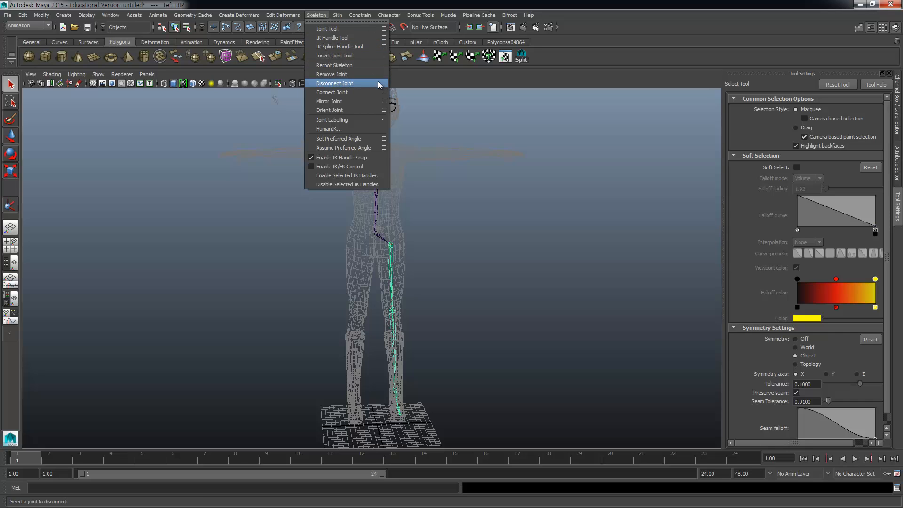
click(386, 102)
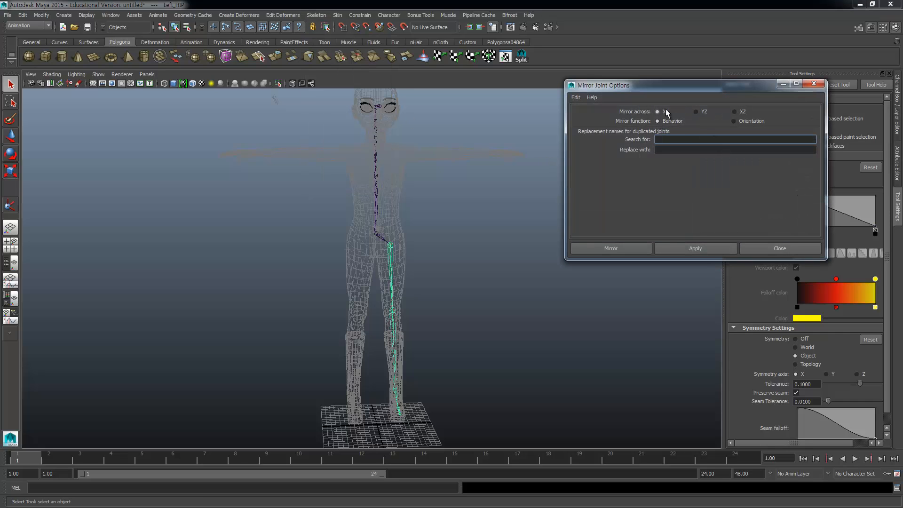
Step: Display the origin axis in the viewport and inspect it at the grid centre to determine the mirror plane
alt+drag(428, 327, 399, 333)
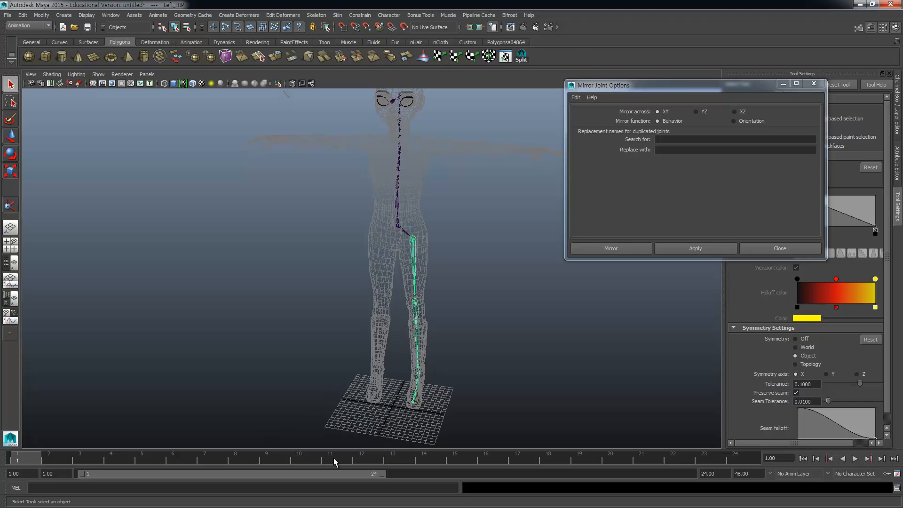
click(86, 14)
mouse_move(113, 38)
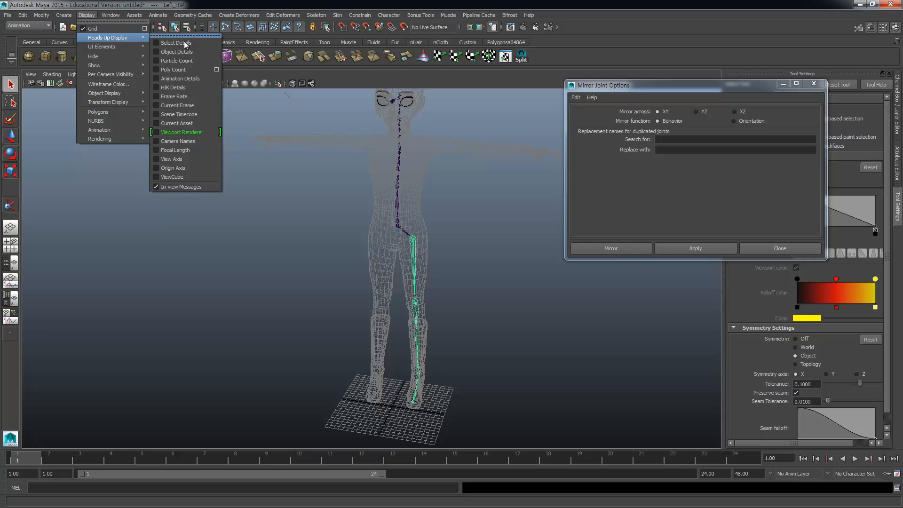
click(173, 168)
alt+drag(400, 419, 376, 366)
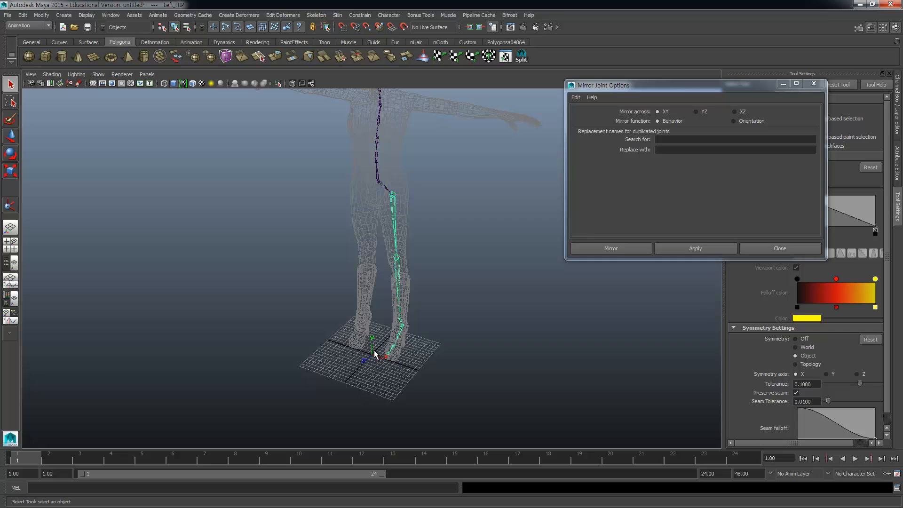
click(365, 360)
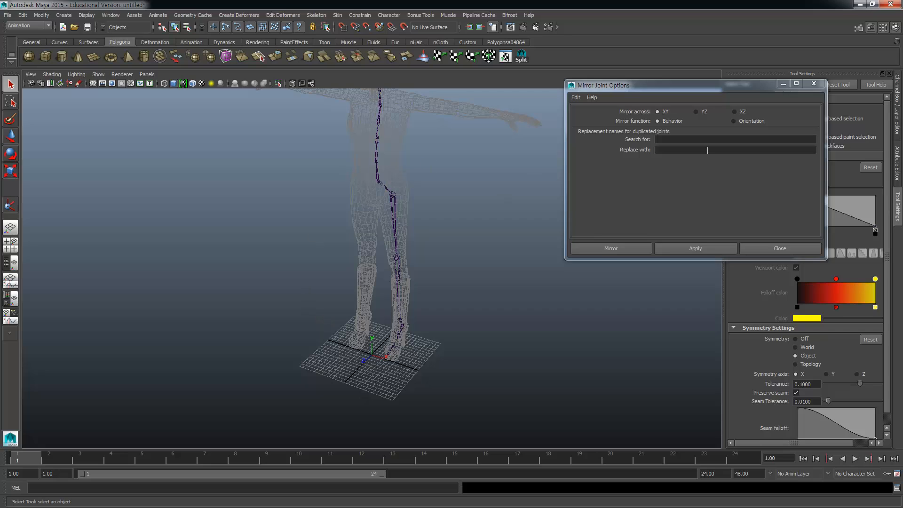
Step: Mirror the left hip joint chain across YZ, with Lert_ as the search name and Right_ as the replacement
click(697, 112)
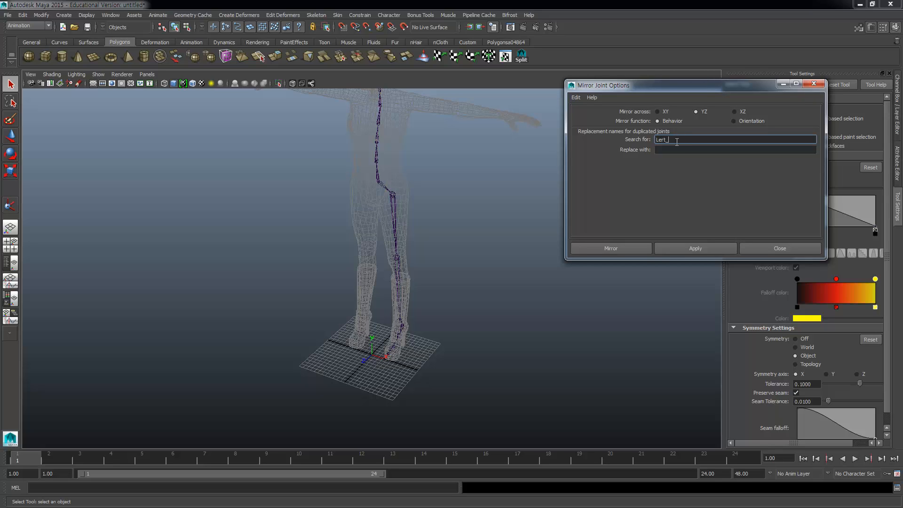
click(676, 150)
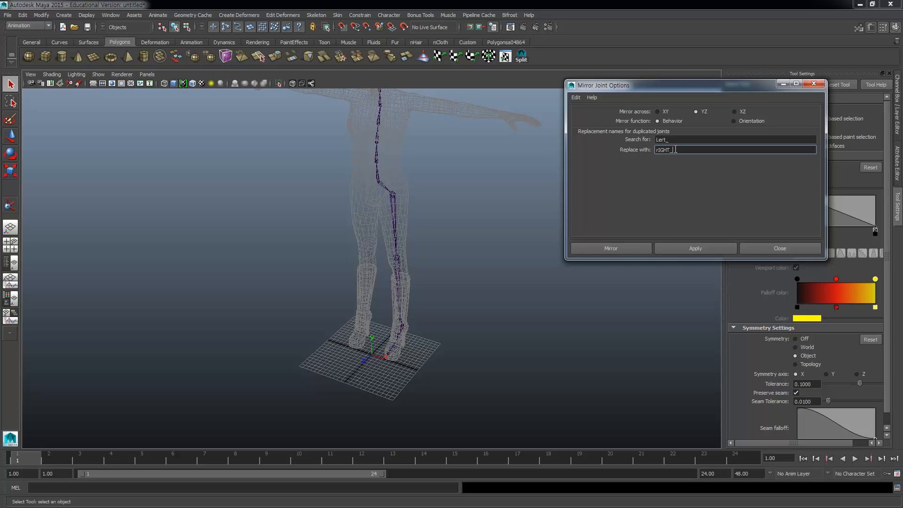
drag(651, 152, 654, 151)
click(696, 250)
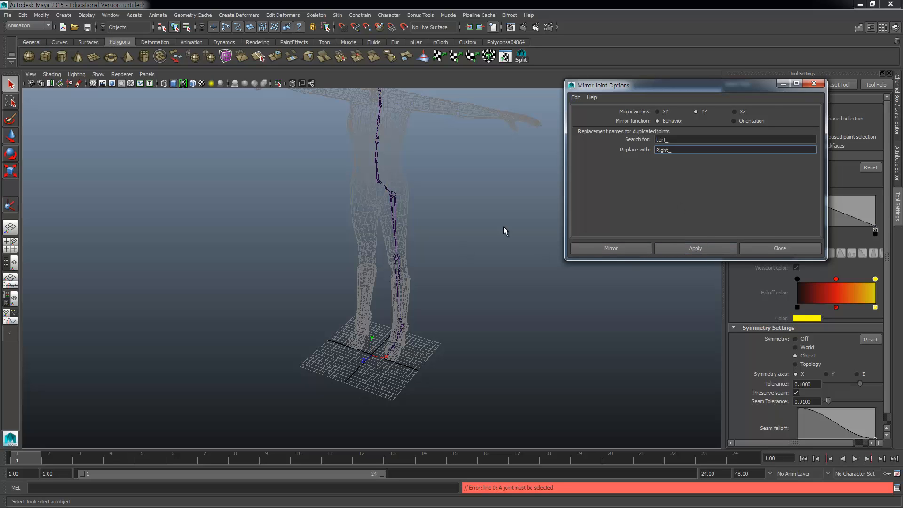
click(392, 198)
click(693, 248)
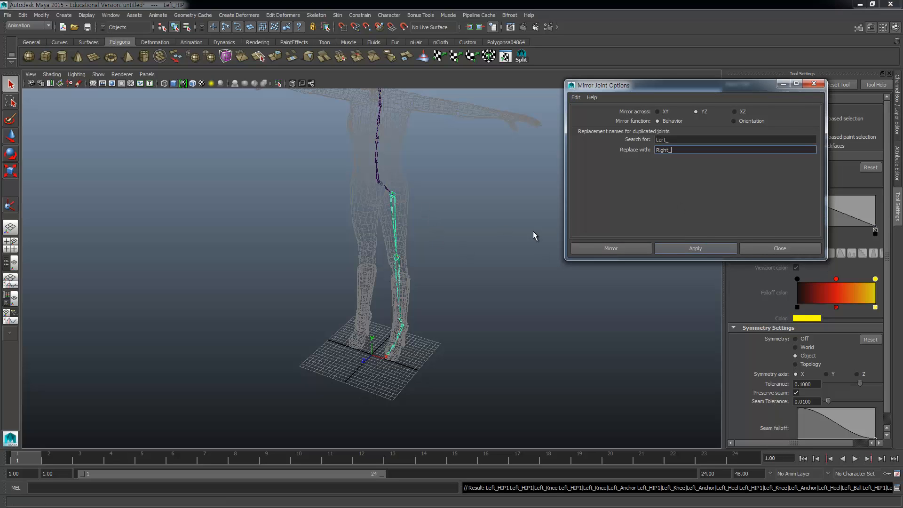
click(784, 248)
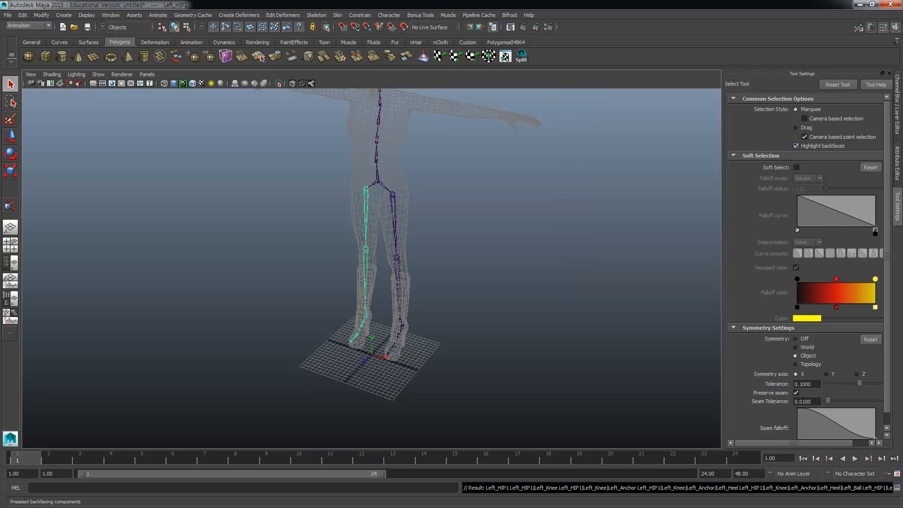
Step: Show the channel box and check the names of the mirrored hip, knee, ankle, heel and ball joints
click(897, 110)
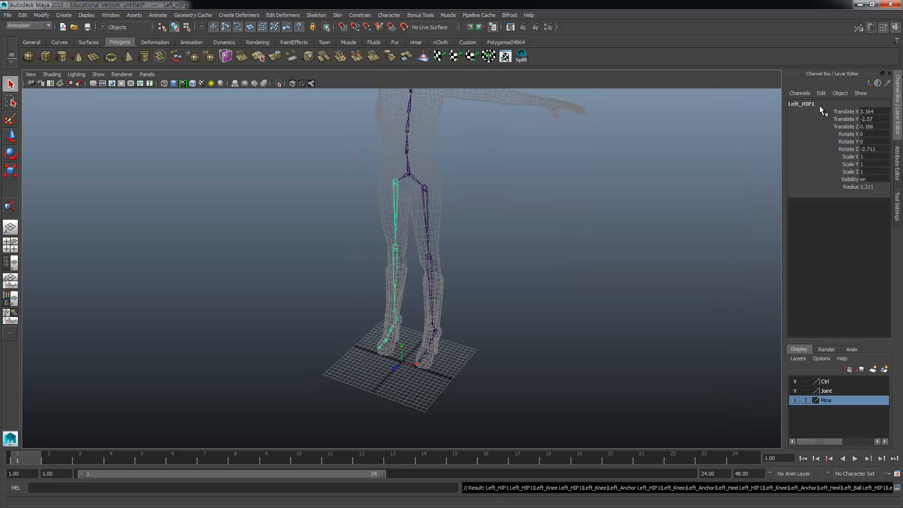
click(395, 248)
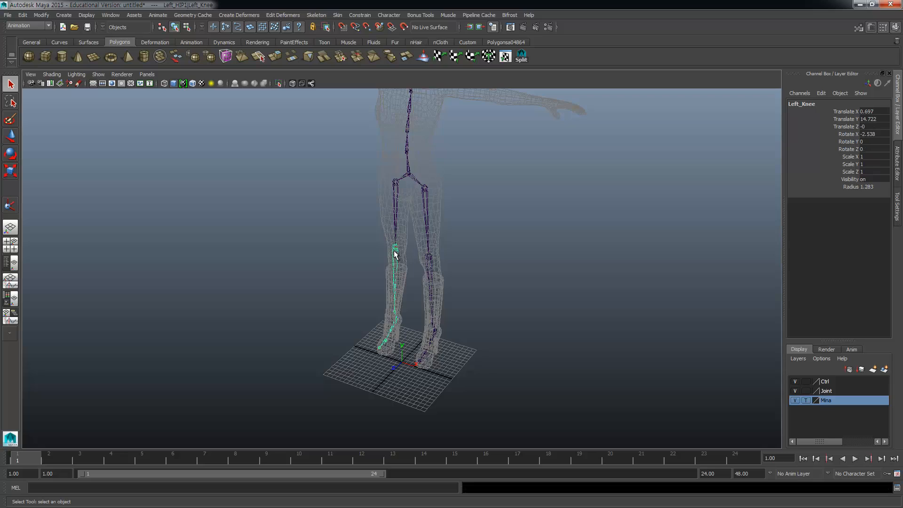
click(396, 312)
click(394, 324)
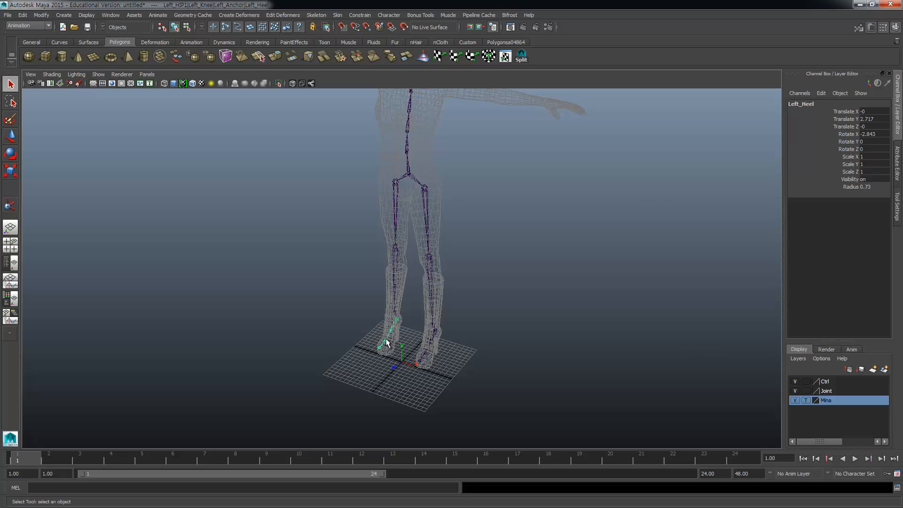
click(386, 339)
click(395, 182)
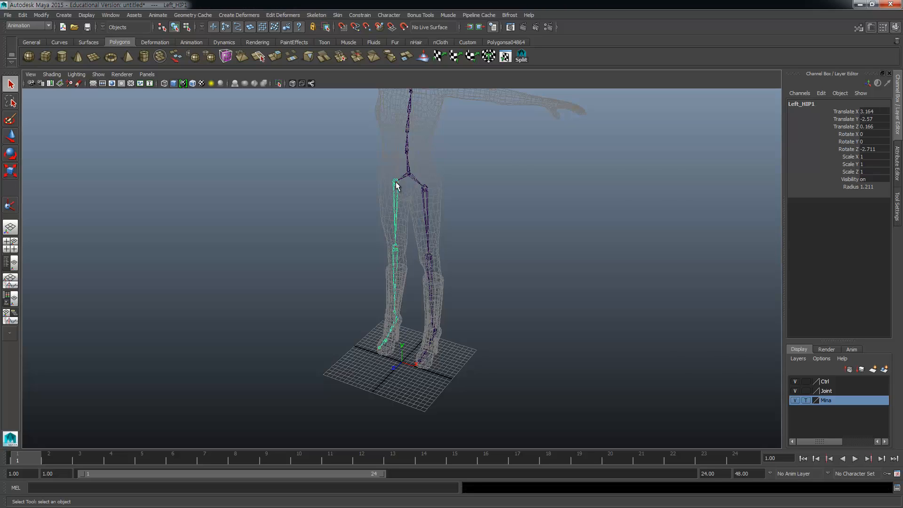
Step: Try to rename the mirrored hip joint as Left_HIP, checking the names of both hips and the mirrored knee
double_click(827, 104)
click(828, 104)
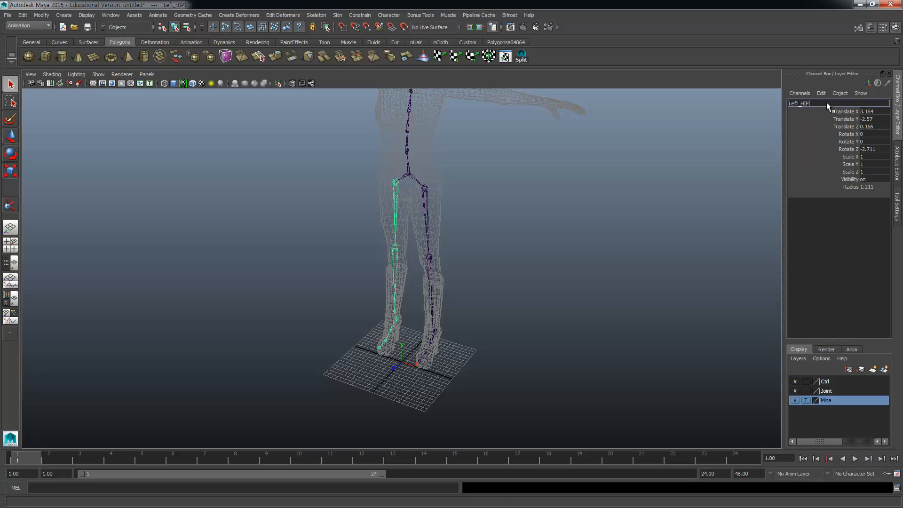
key(Return)
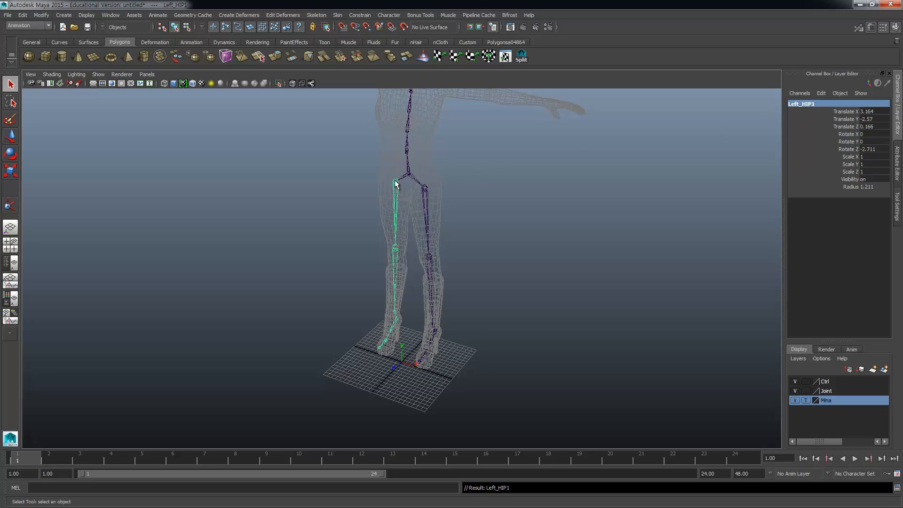
click(425, 188)
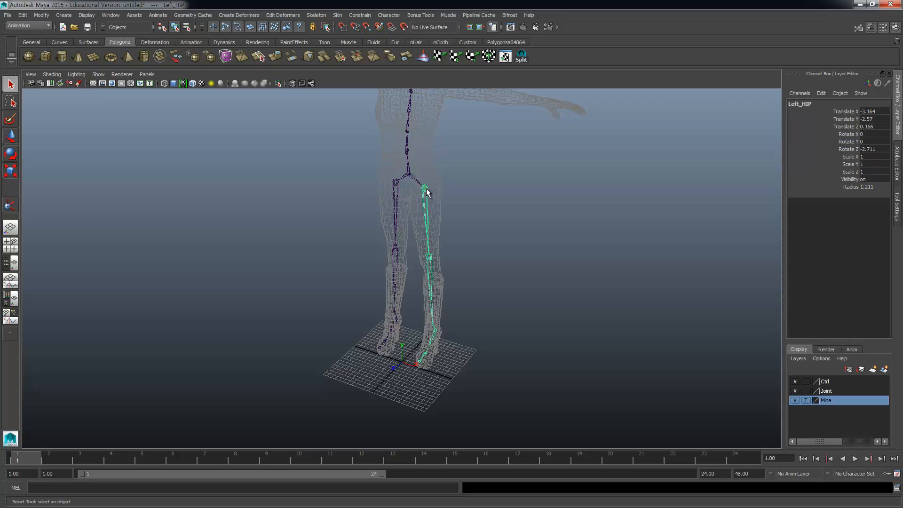
click(395, 181)
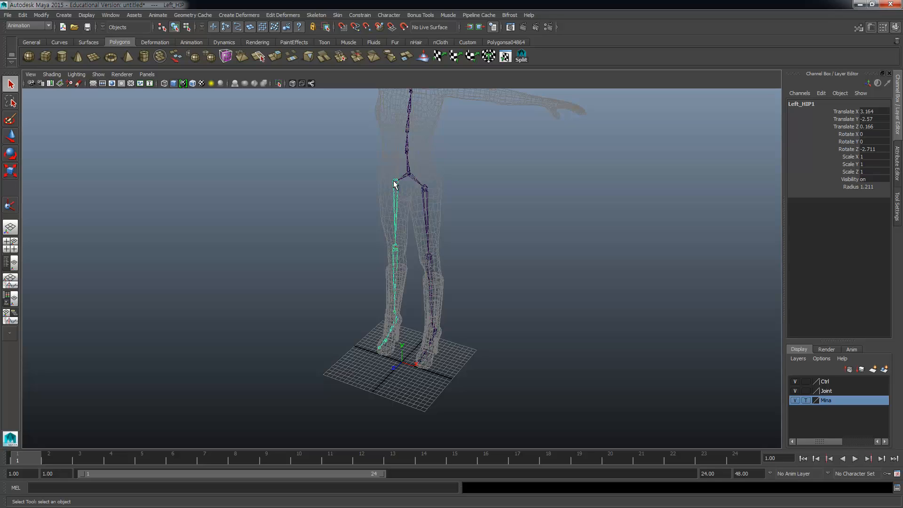
click(397, 252)
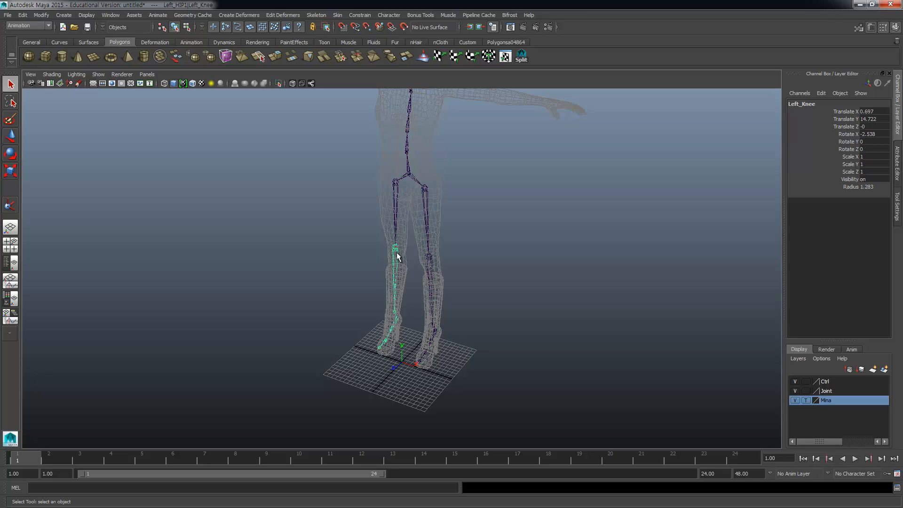
Step: Undo the joint selections and the mirroring of the left leg chain
key(ctrl+z)
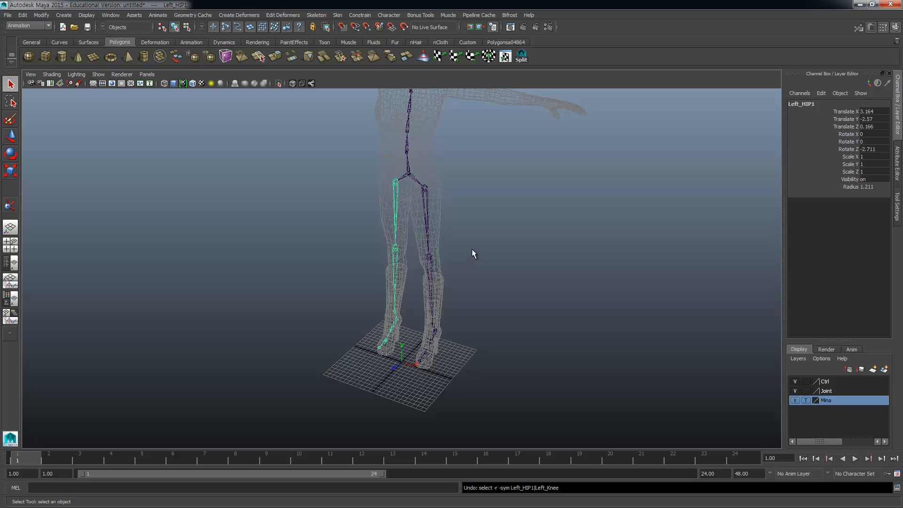
key(ctrl+z)
key(ctrl+z)
key(ctrl+z)
key(ctrl+z)
key(ctrl+z)
key(ctrl+z)
key(ctrl+z)
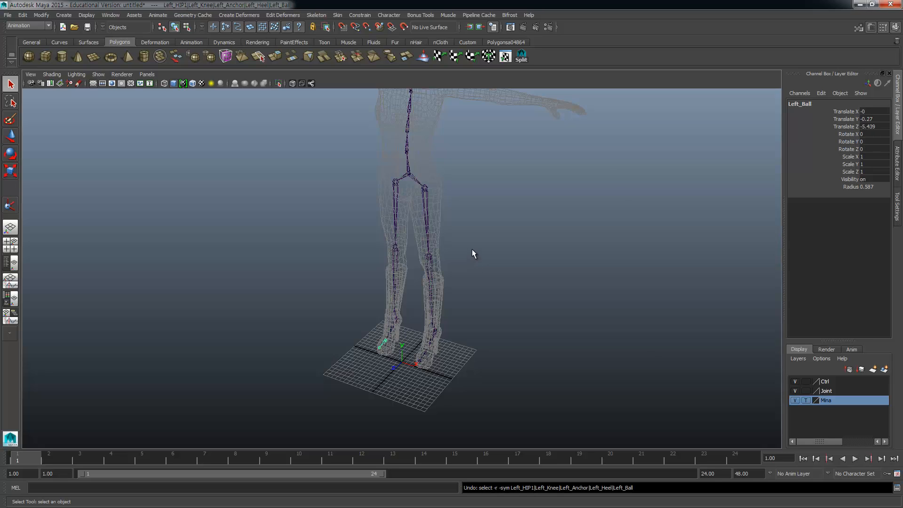
Step: Mirror the left hip joint chain across YZ with the Behavior function, replacing Left_ with Right_ in the joint names
click(424, 190)
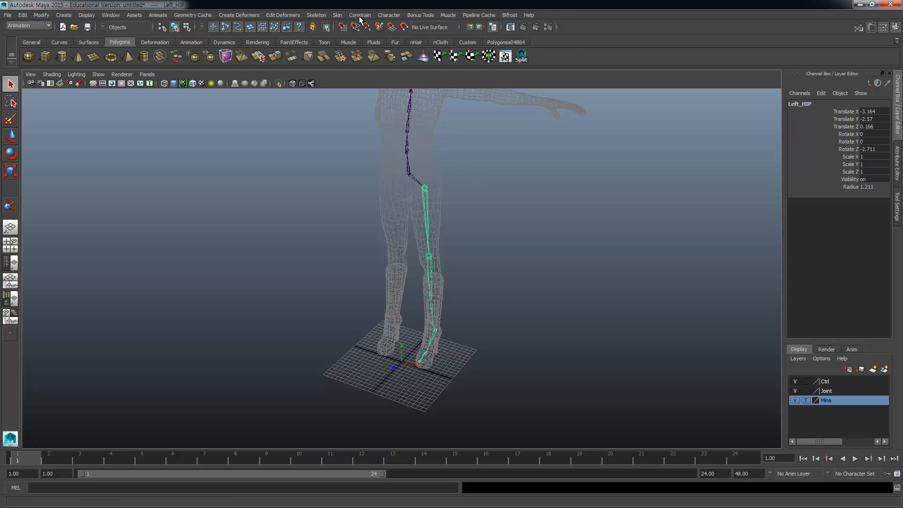
click(316, 15)
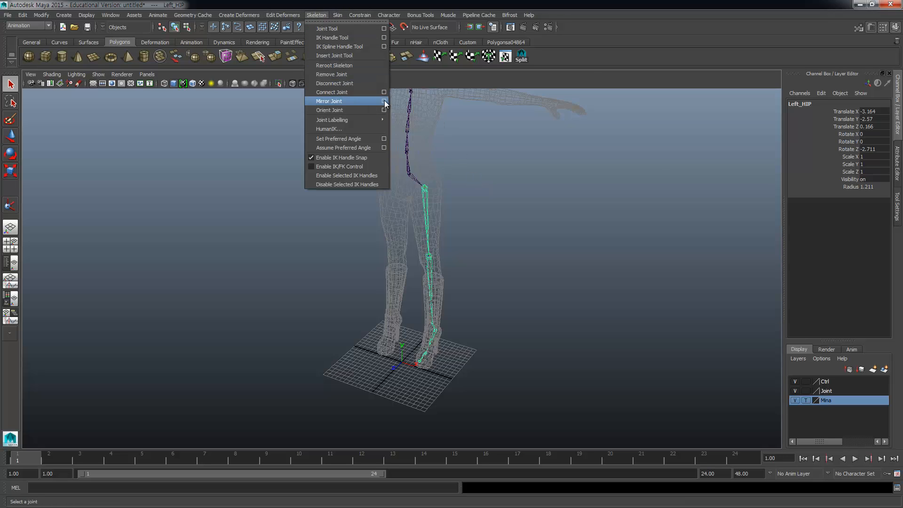
click(384, 102)
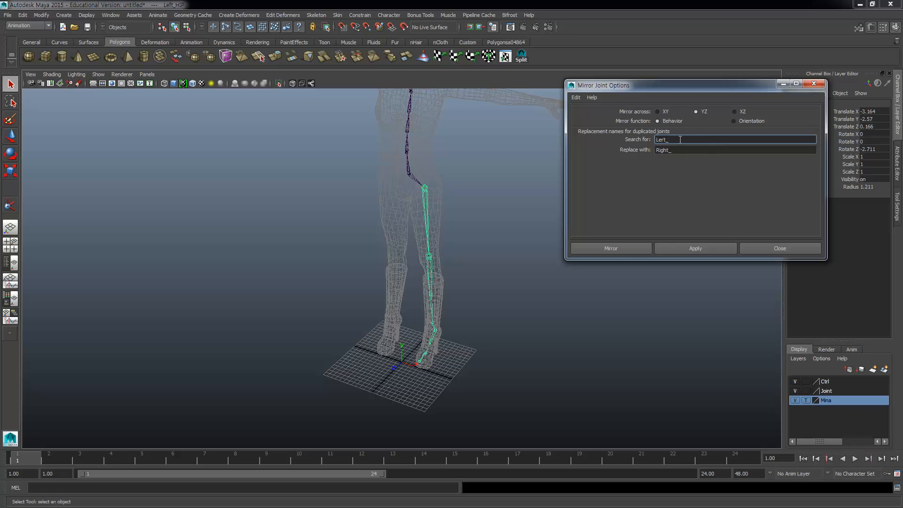
text(L)
click(679, 247)
click(793, 246)
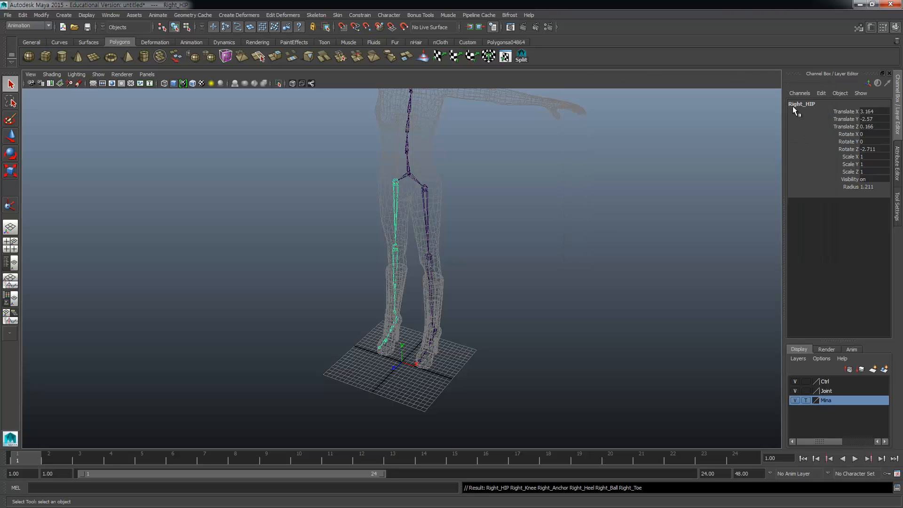
Step: Check the mirrored right ankle joint's name and inspect the whole skeleton from the front
click(396, 328)
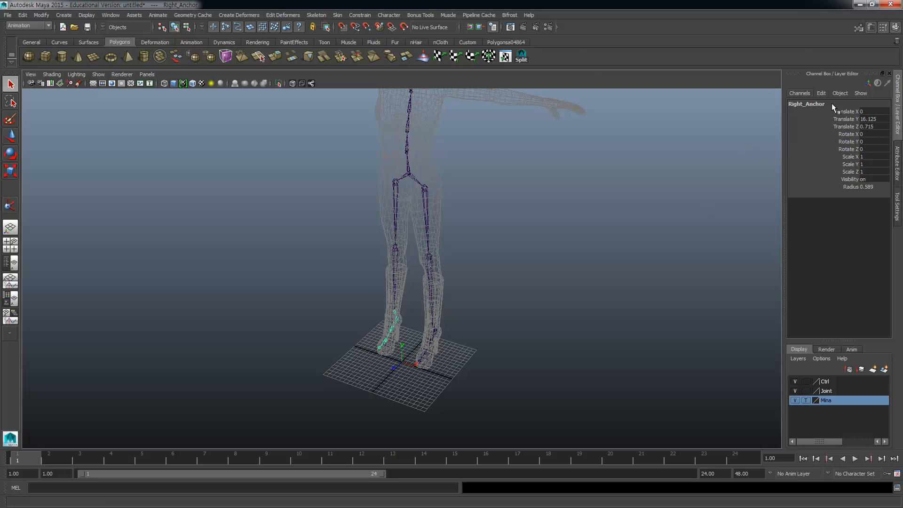
alt+middle_drag(437, 220, 444, 343)
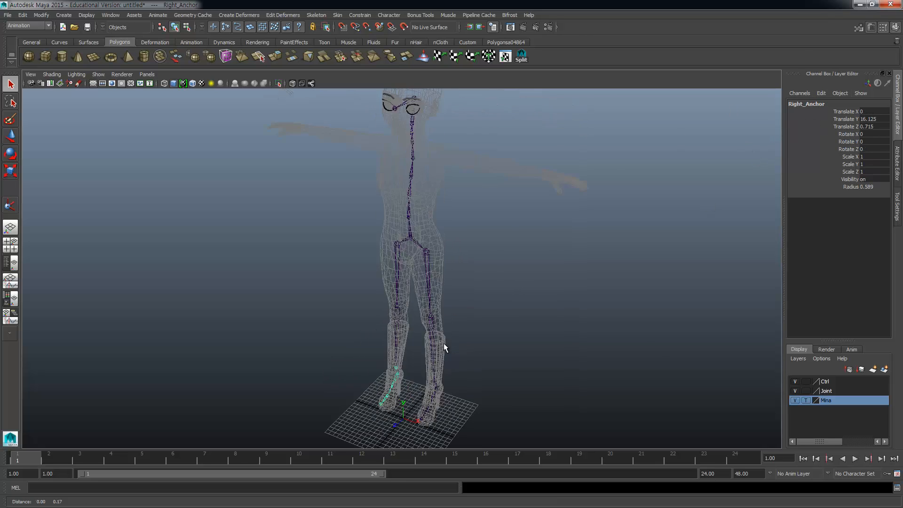
alt+drag(445, 343, 459, 268)
alt+middle_drag(460, 297, 458, 225)
alt+drag(458, 224, 456, 234)
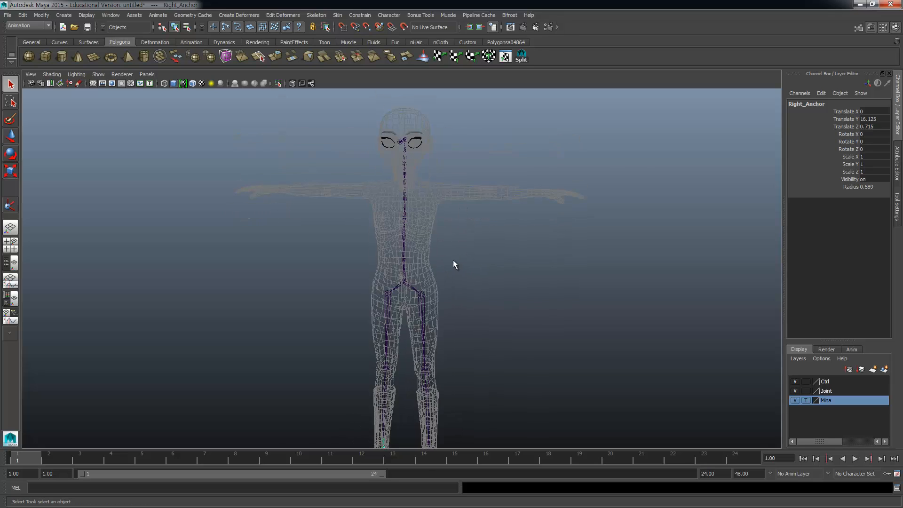
Step: In the front view, start an arm chain with the Joint Tool by placing a clavicle joint and a shoulder joint
scroll(452, 250, up, 5)
alt+middle_drag(494, 186, 449, 292)
key(space)
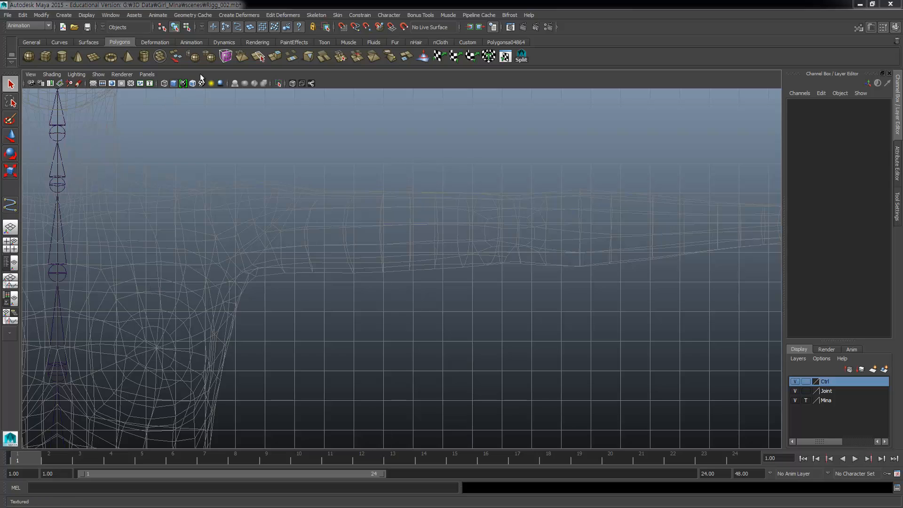
click(319, 15)
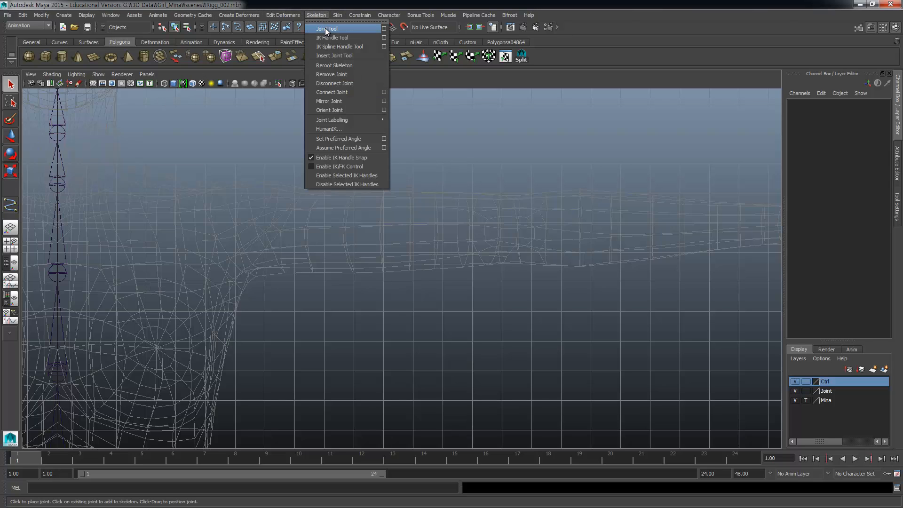
click(326, 29)
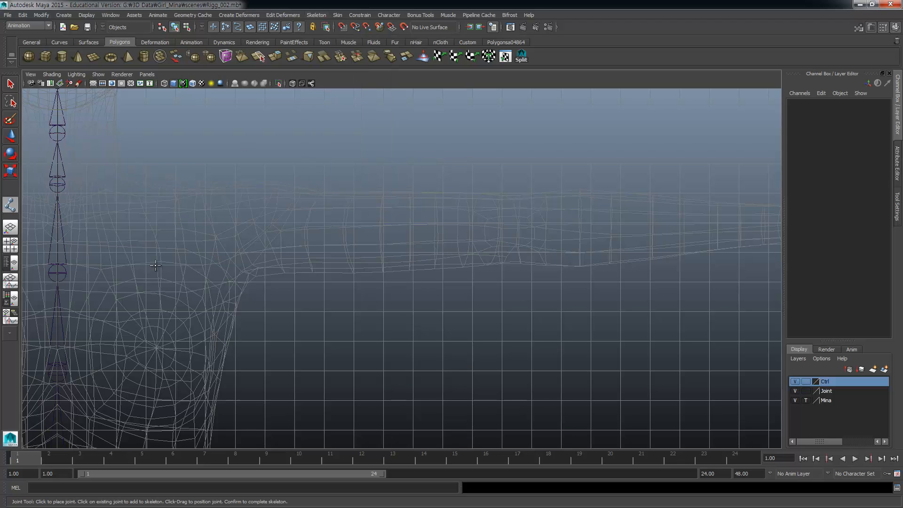
click(135, 287)
drag(134, 287, 133, 287)
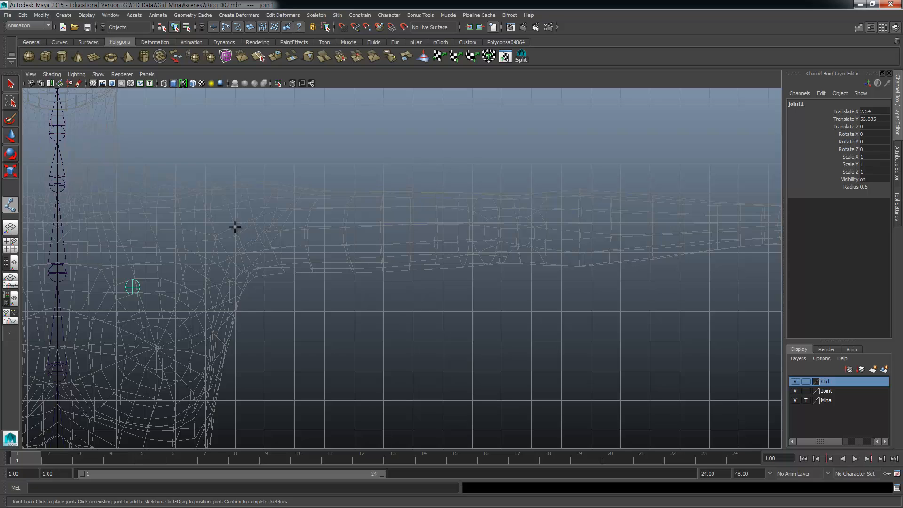
drag(235, 227, 246, 227)
Step: Continue the joint chain straight along the arm with elbow, mid-forearm and wrist joints, and finish it
alt+middle_drag(559, 232, 416, 242)
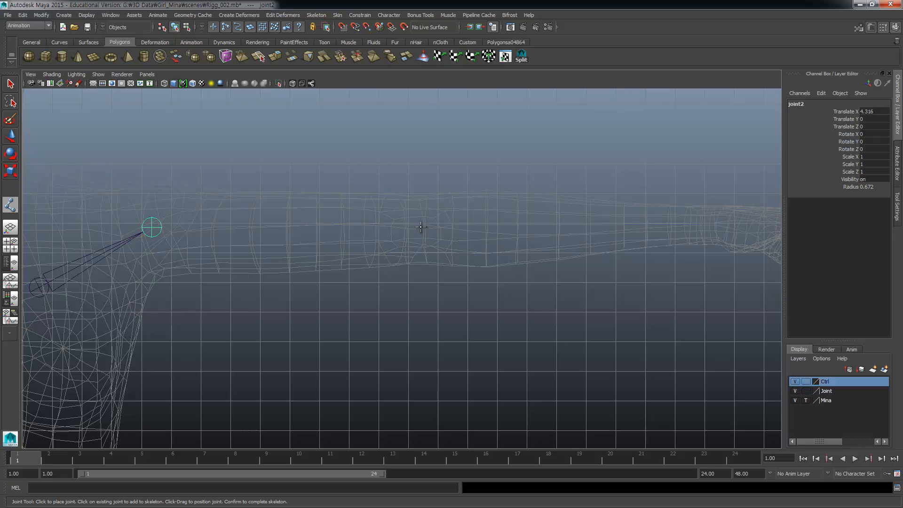
click(417, 227)
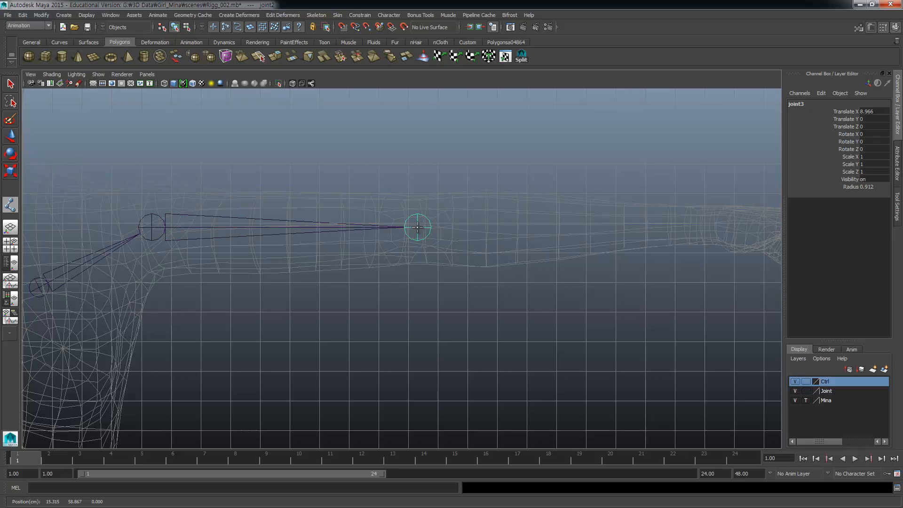
drag(416, 227, 415, 228)
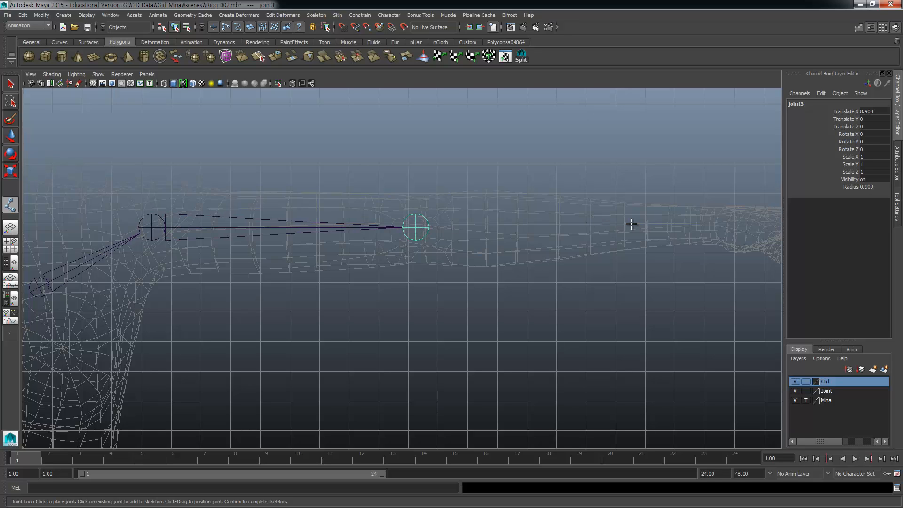
click(575, 226)
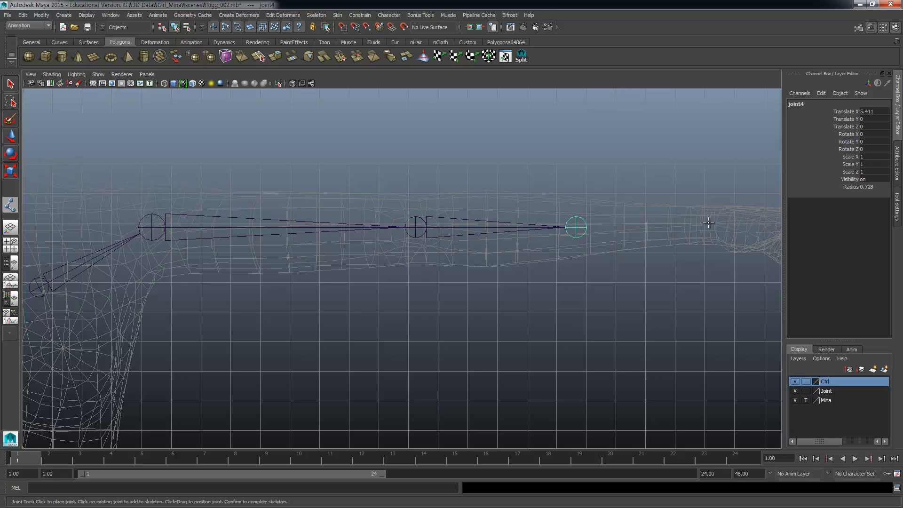
drag(699, 226, 698, 225)
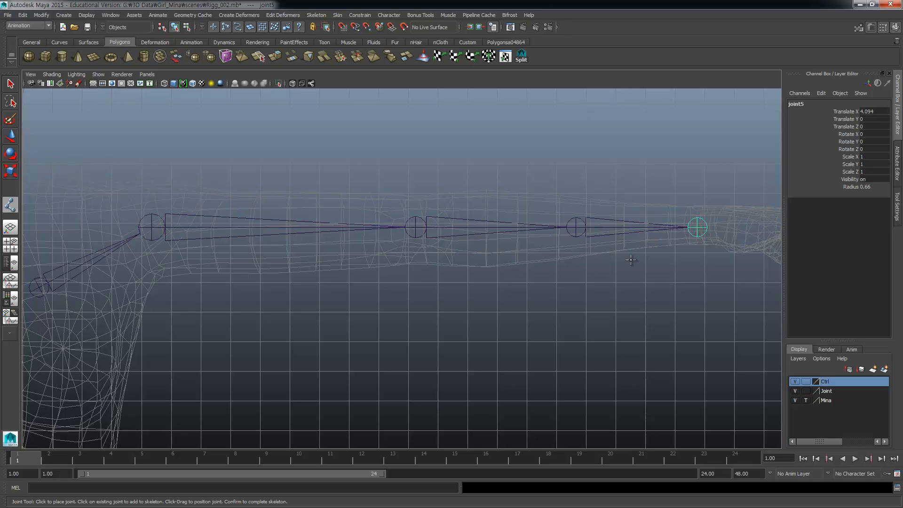
key(q)
Step: Move the arm chain by its clavicle root joint to about X 2.366, Y 56.899
key(w)
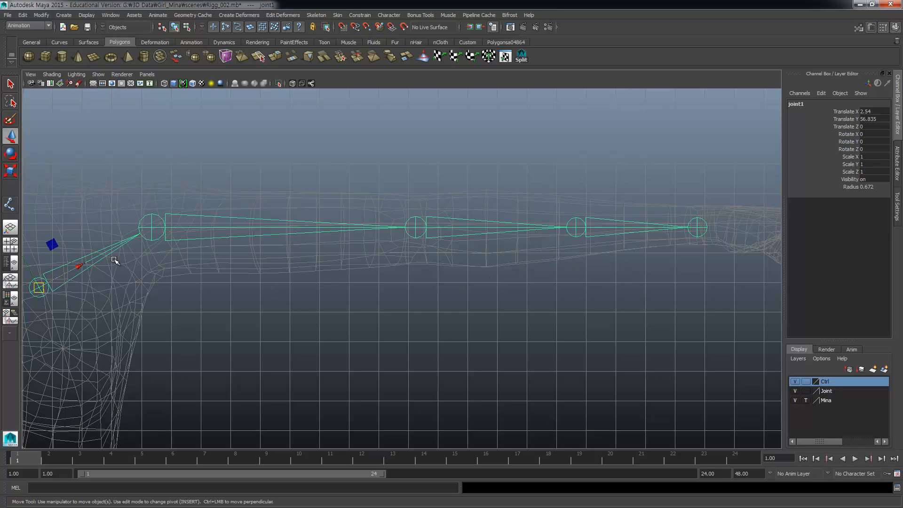
alt+middle_drag(62, 277, 84, 285)
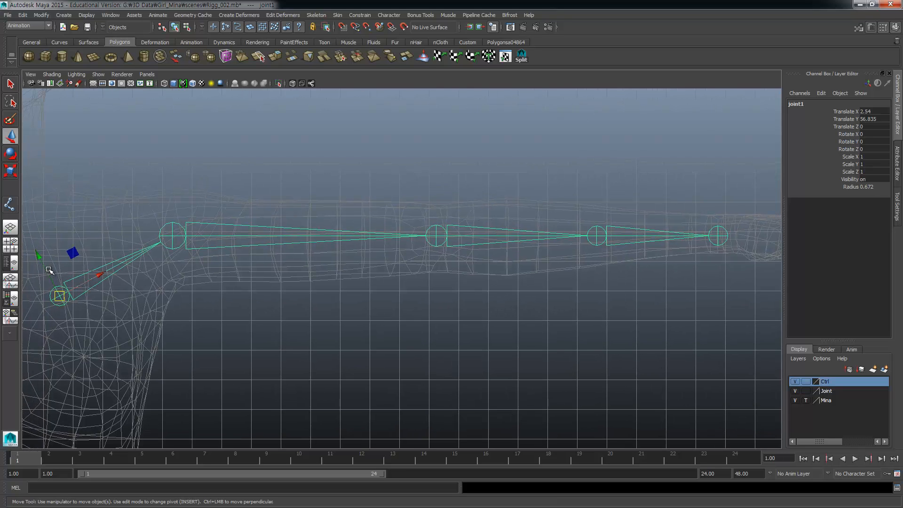
drag(60, 298, 54, 296)
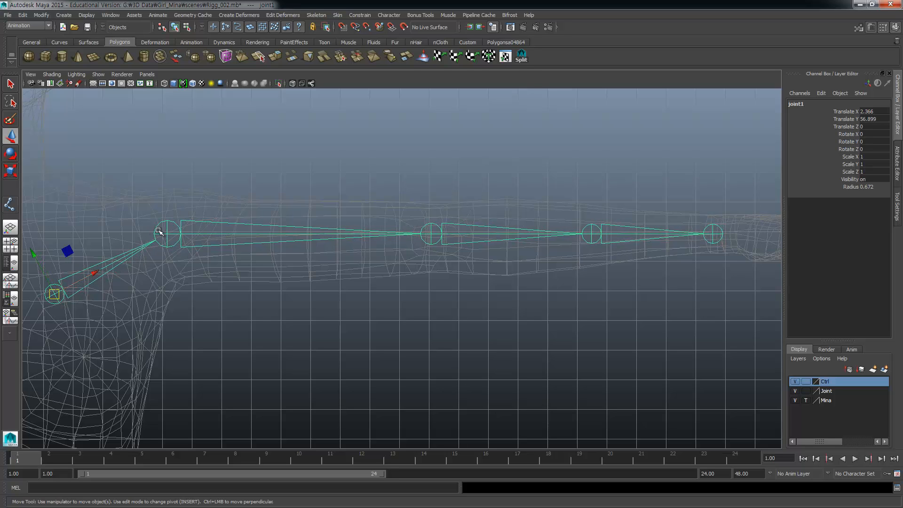
Step: In the top view, move the arm chain's root joint to about Z -3.6 so the chain runs through the arm mesh
key(space)
key(space)
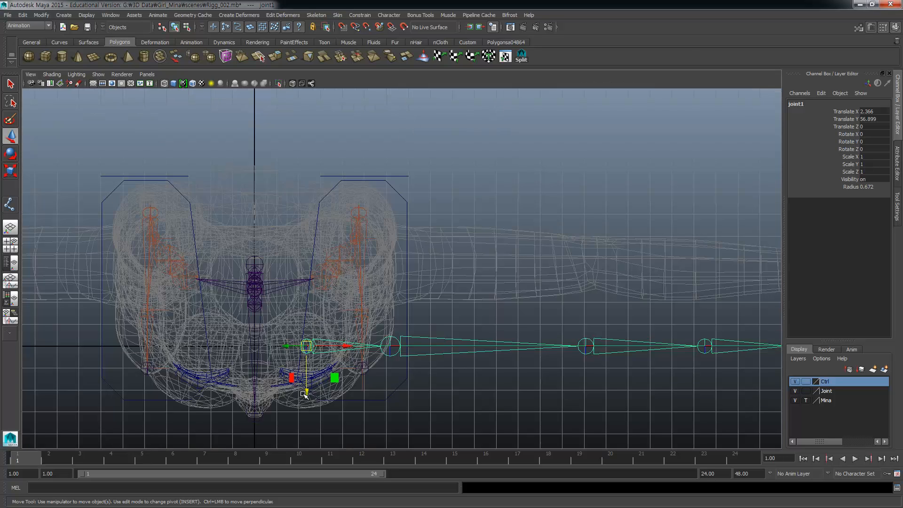
drag(306, 383, 309, 315)
alt+middle_drag(401, 351, 254, 357)
drag(159, 318, 160, 319)
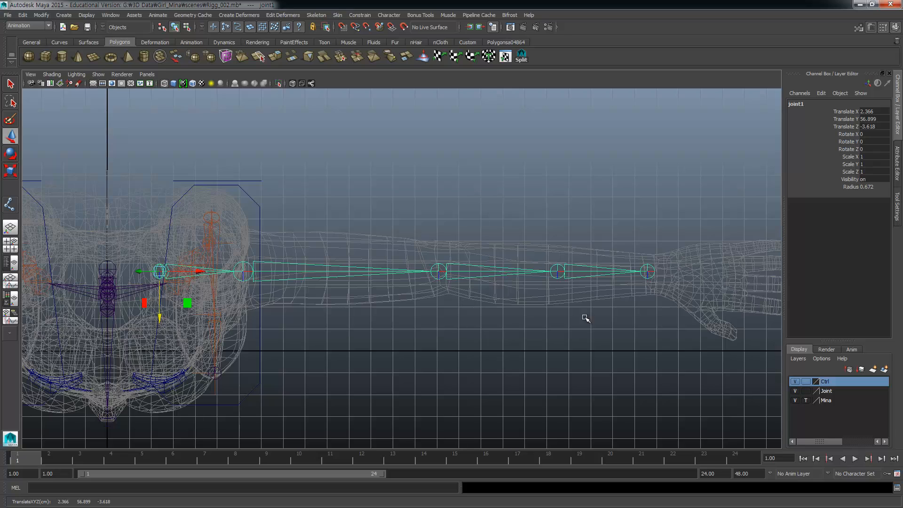
drag(161, 319, 160, 319)
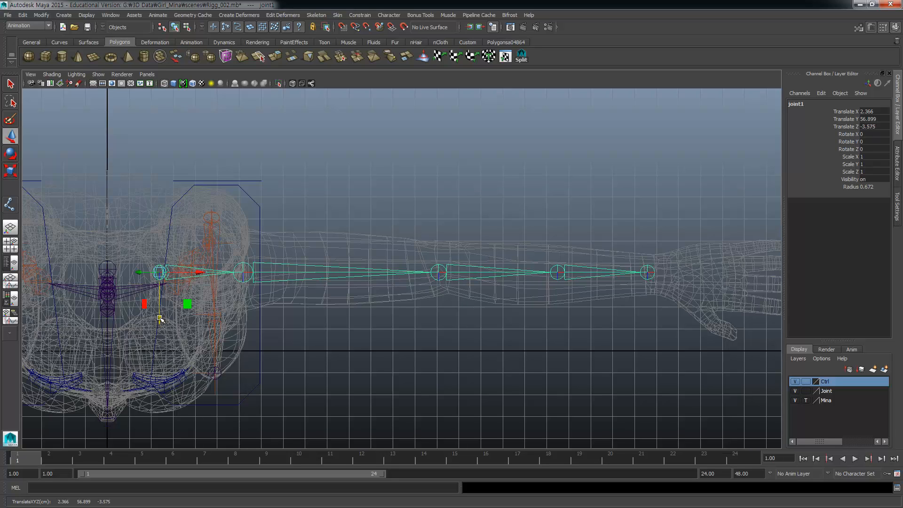
drag(160, 319, 159, 317)
Step: Scale the shoulder joint to about 1.035 in X to lengthen the upper arm segment towards the elbow
click(343, 271)
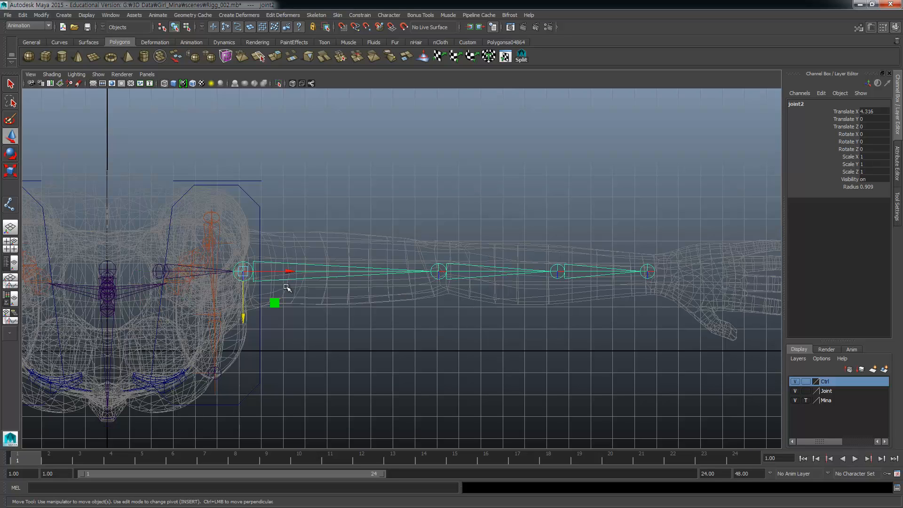
key(r)
drag(286, 272, 287, 272)
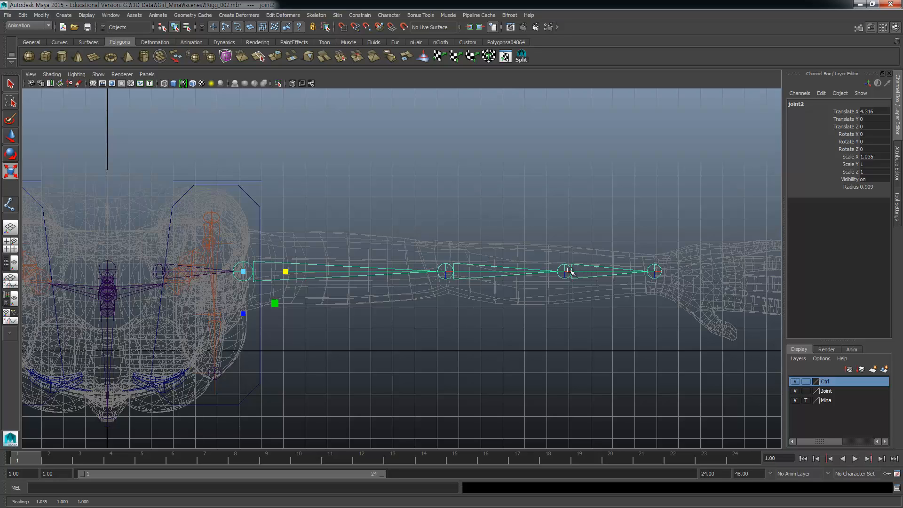
Step: Scale the mid-forearm joint to about 0.859 in X to shorten the segment before the wrist
click(569, 272)
drag(610, 272, 602, 271)
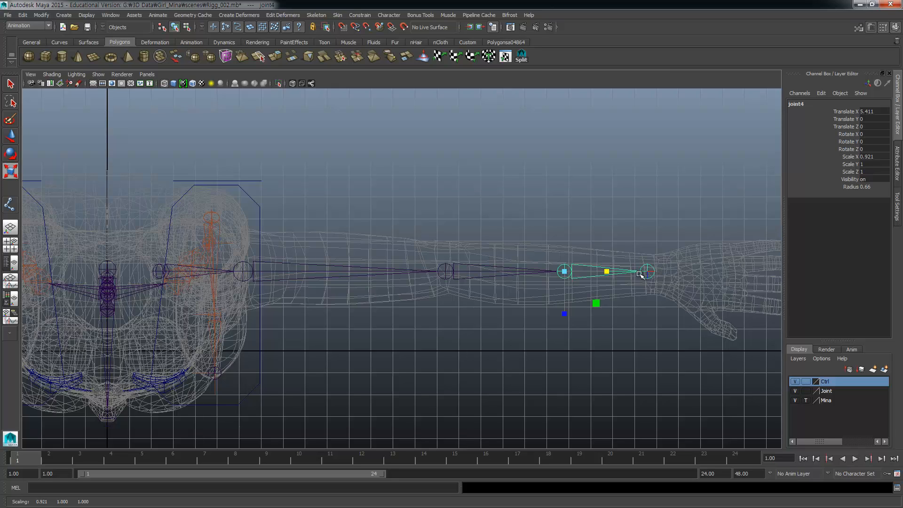
drag(607, 272, 595, 272)
Step: Scale the elbow joint down in X, and scale the mid-forearm joint to about 1.098 in X to reach the wrist
click(524, 274)
drag(488, 272, 481, 271)
click(557, 272)
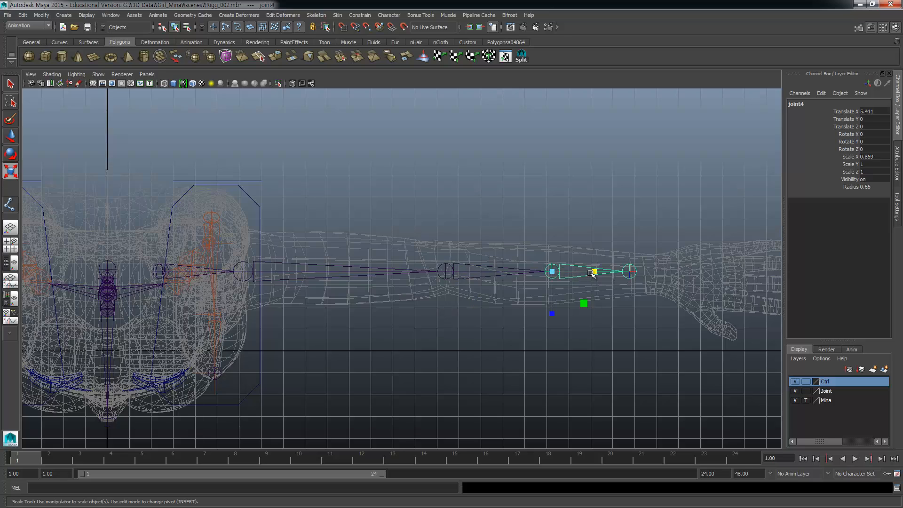
drag(592, 271, 606, 271)
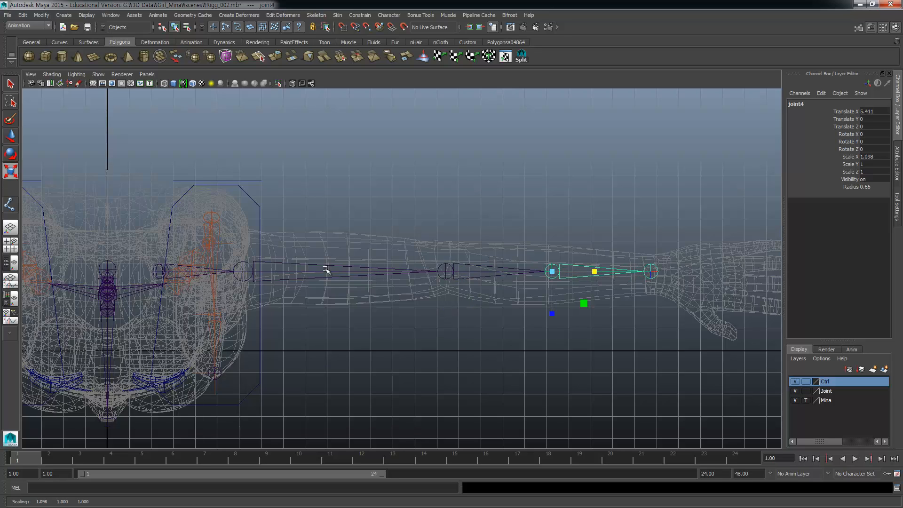
click(305, 266)
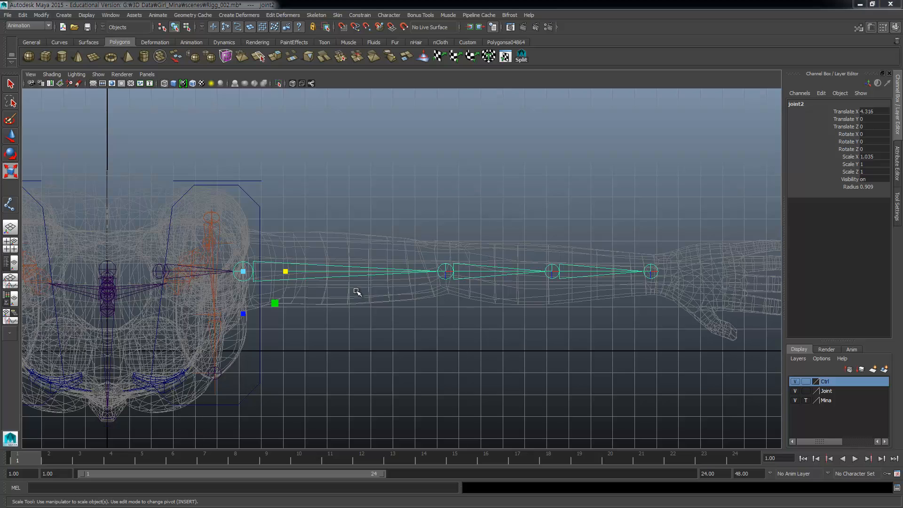
Step: Rename the arm chain's root joint, near the chest, as Collar
key(space)
alt+middle_drag(116, 368, 245, 330)
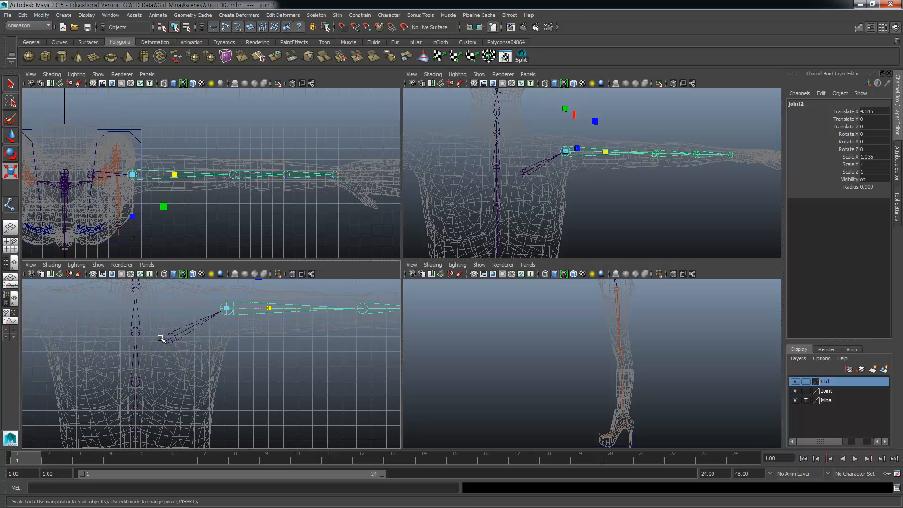
click(161, 338)
click(172, 338)
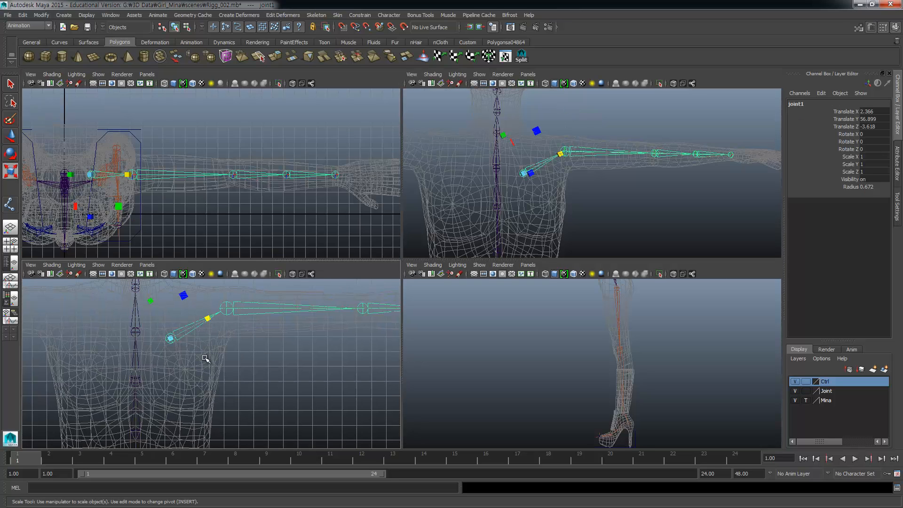
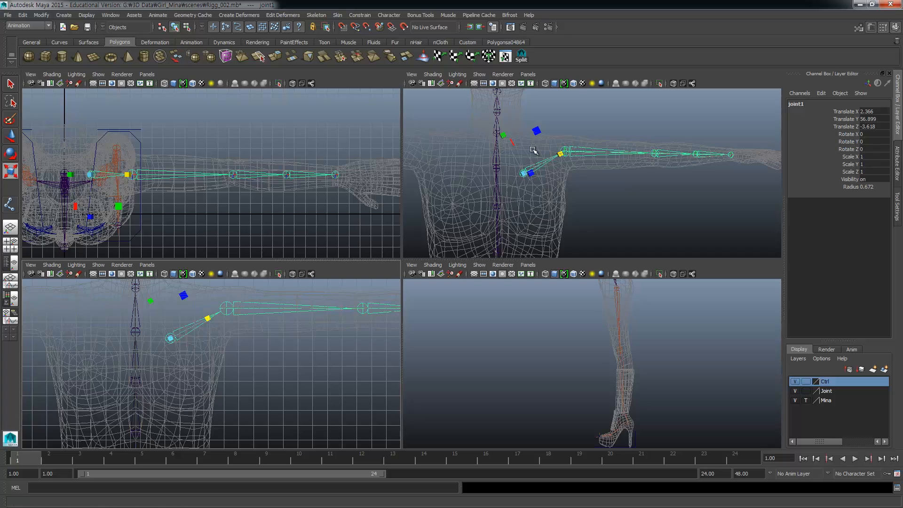
double_click(806, 104)
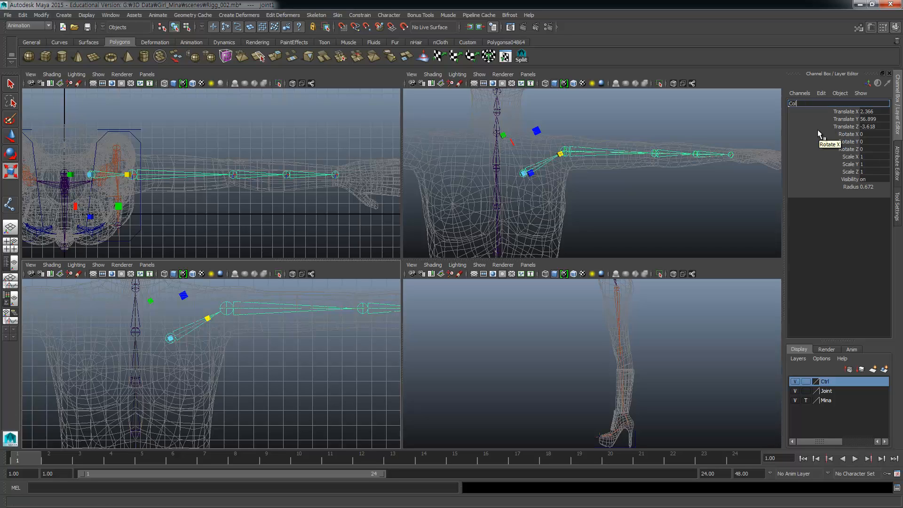
key(Return)
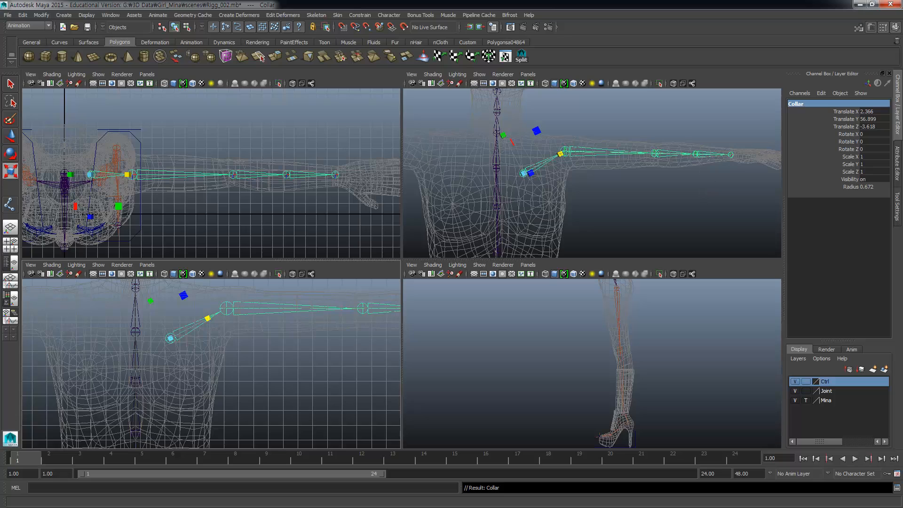
Step: Rename the joint at the top of the upper arm as Shoulder
click(591, 151)
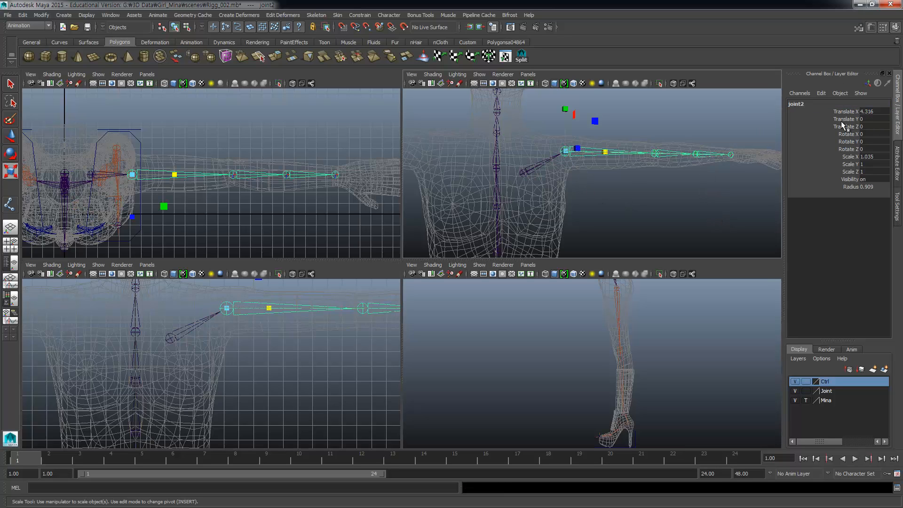
click(799, 104)
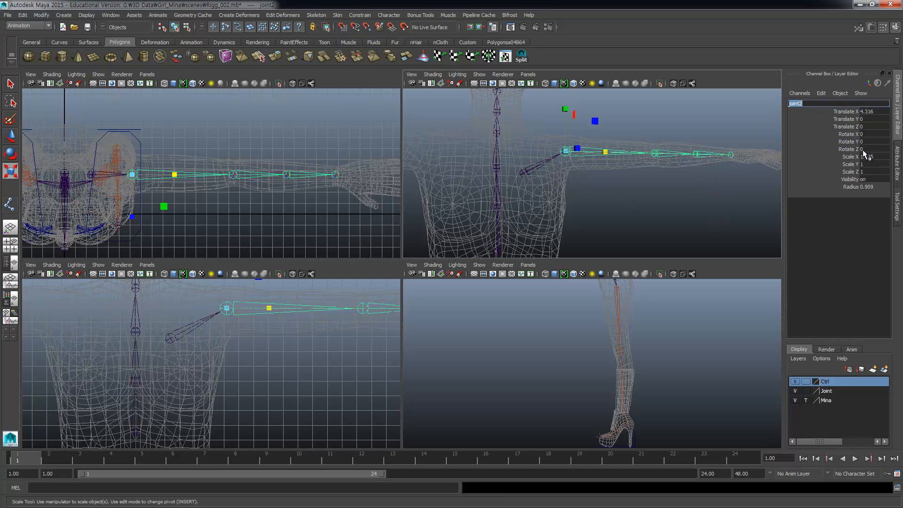
text(Shoulder)
key(Return)
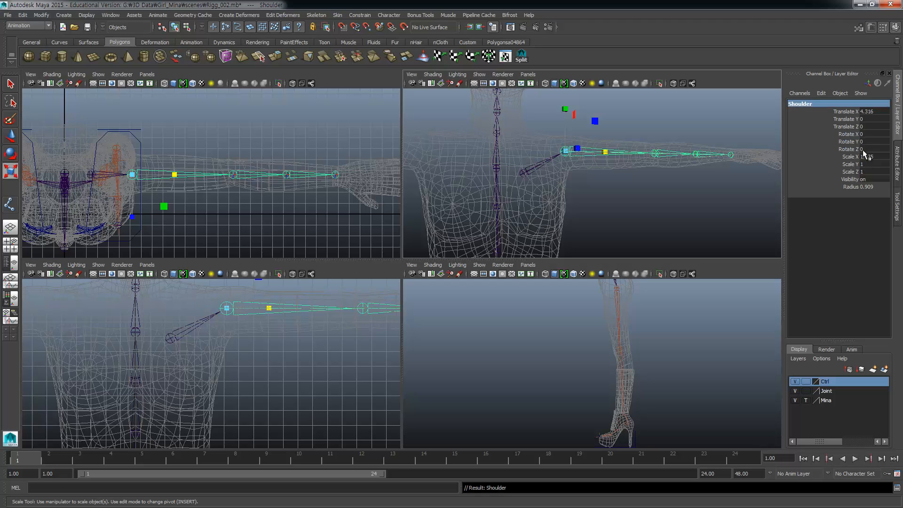
Step: Try naming the joint at the elbow Forearm, and open the mid-forearm joint's name for editing
click(656, 154)
double_click(798, 105)
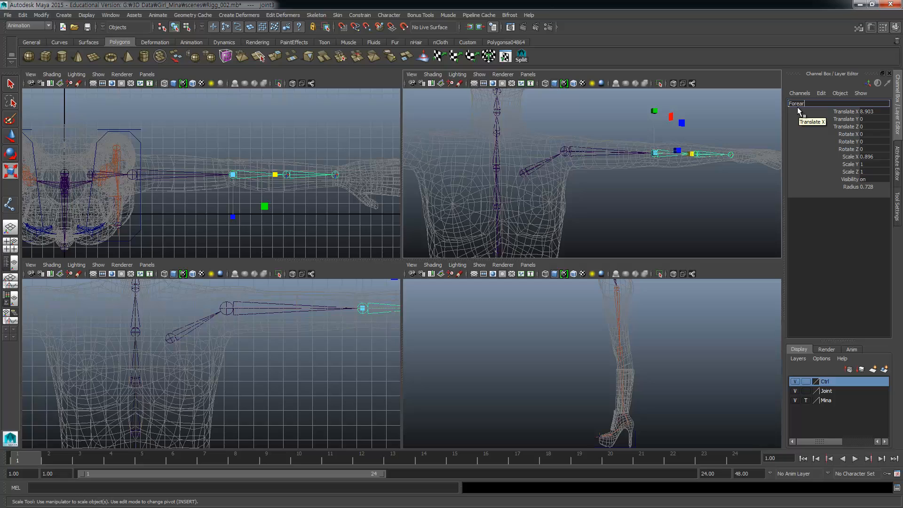
key(Return)
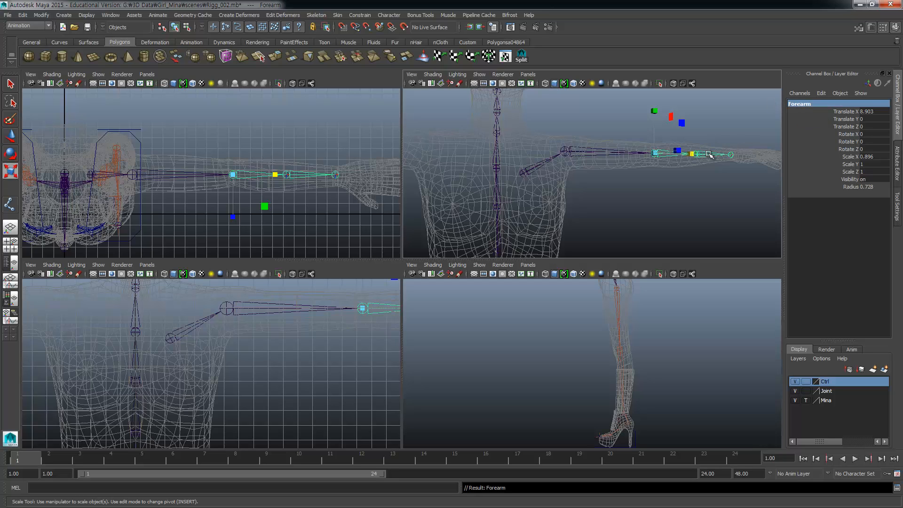
click(706, 154)
double_click(814, 105)
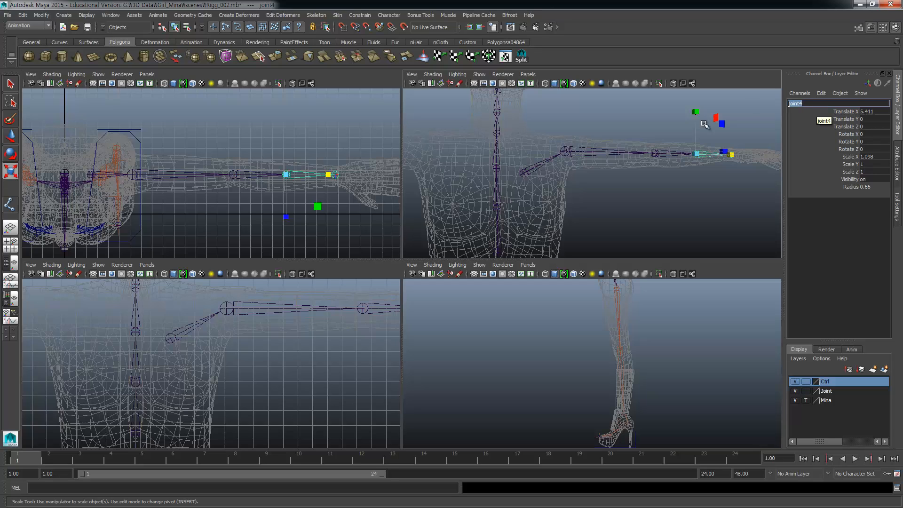
Step: Rename the joint between the upper arm and the forearm as Elbow
click(664, 154)
double_click(821, 103)
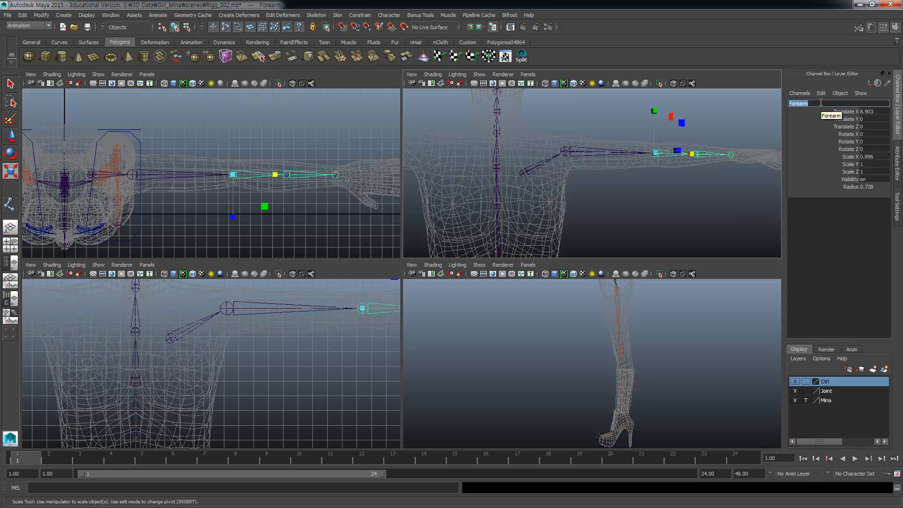
text(Elbow)
key(Return)
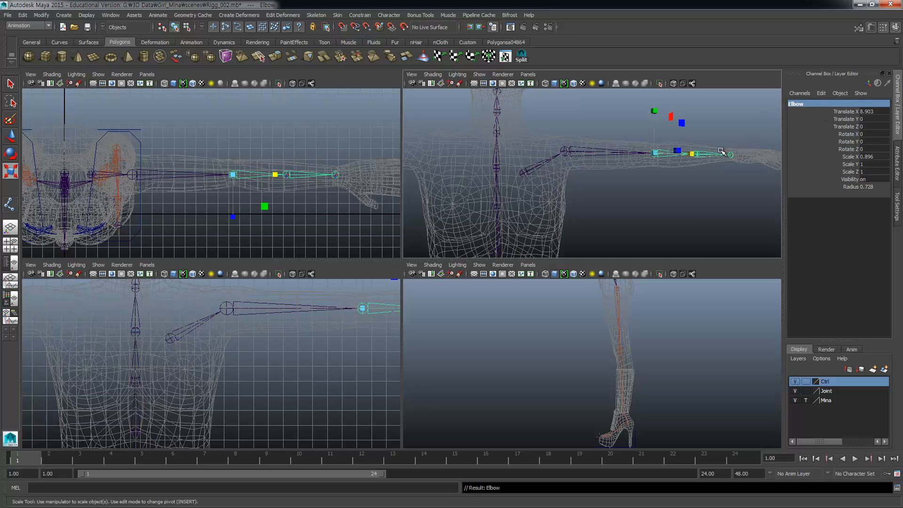
Step: Rename the mid-forearm joint below the elbow as ForeArm
key(Down)
click(806, 103)
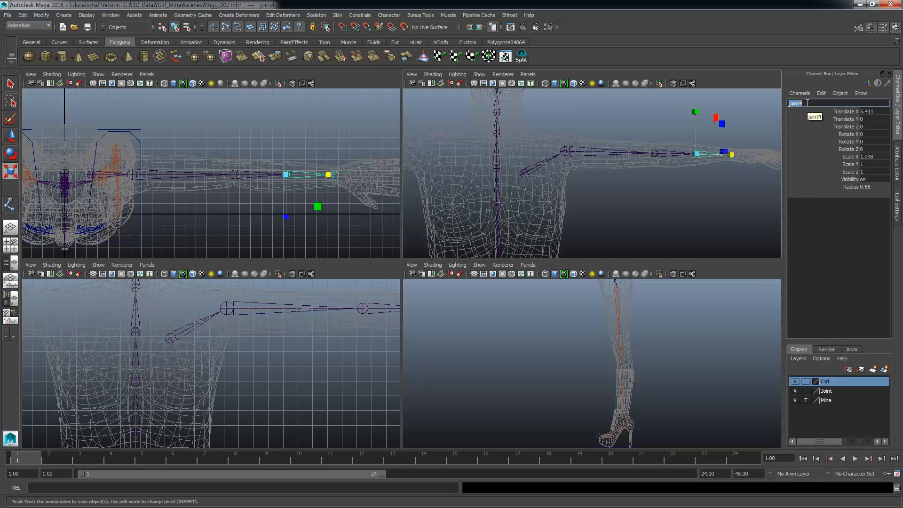
text(ForeArm)
key(Return)
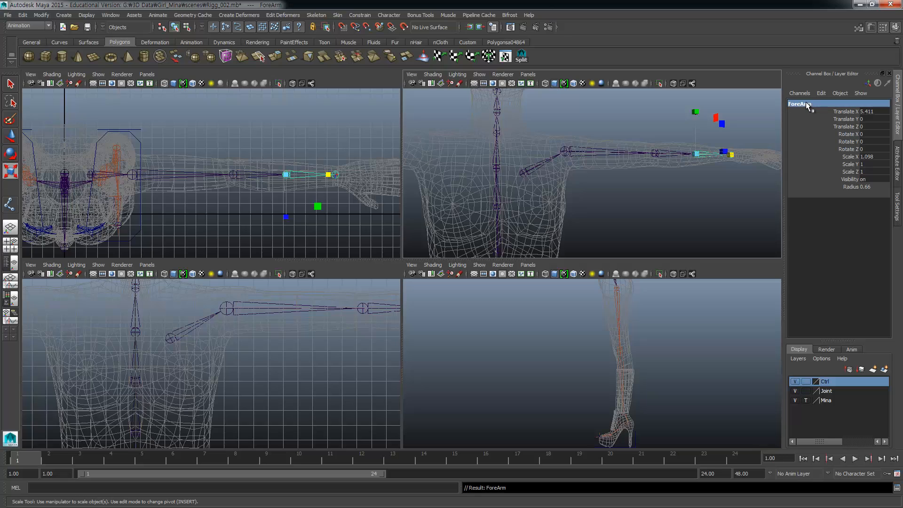
Step: Rename the end joint of the arm chain as Wrist
click(730, 184)
click(732, 156)
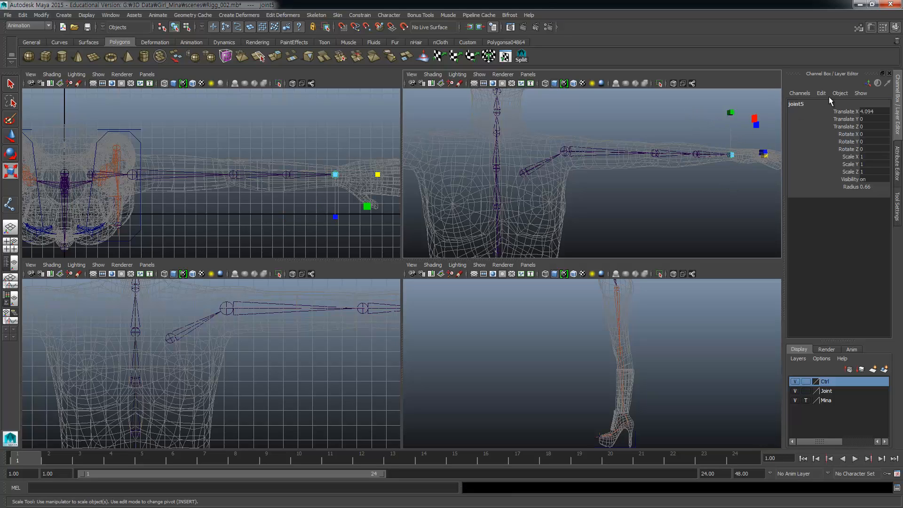
click(813, 103)
text(W)
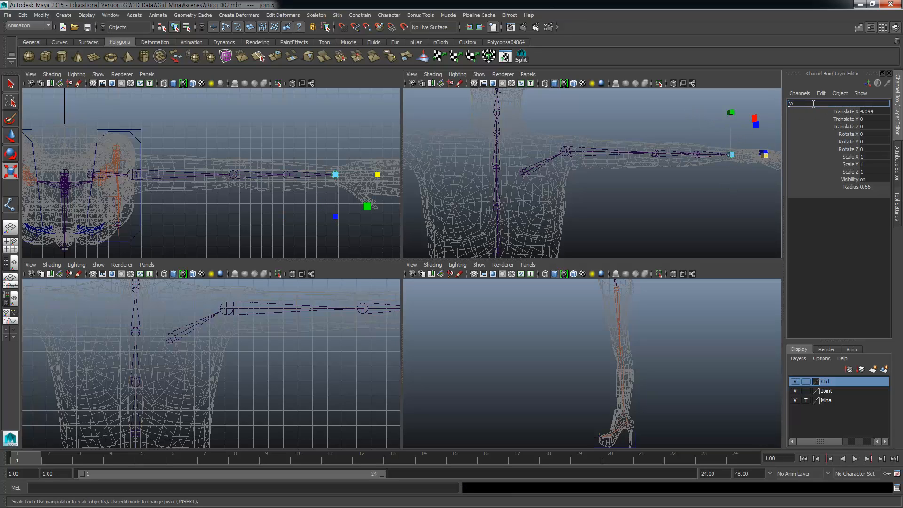
text(rist)
key(Return)
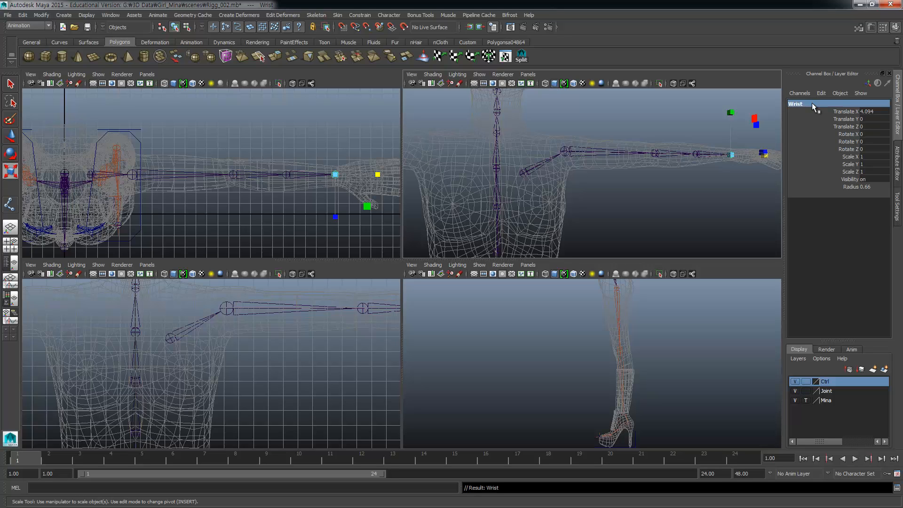
Step: Try adding the prefix Left to all joint names in the Collar hierarchy, and undo it
click(525, 171)
click(41, 14)
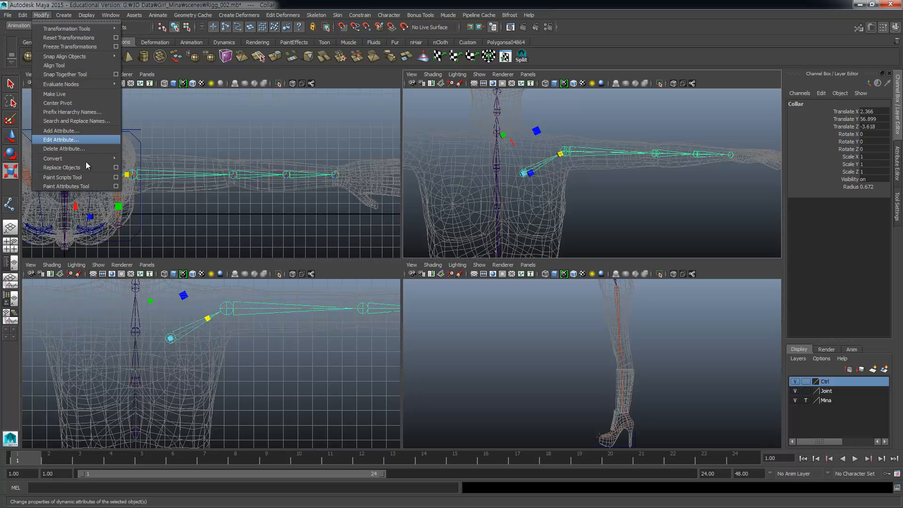
click(97, 115)
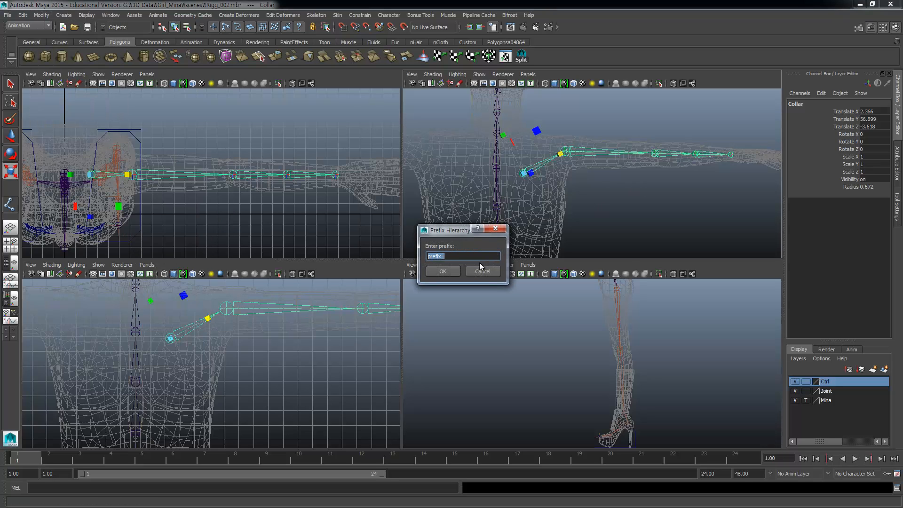
text(Left)
key(Return)
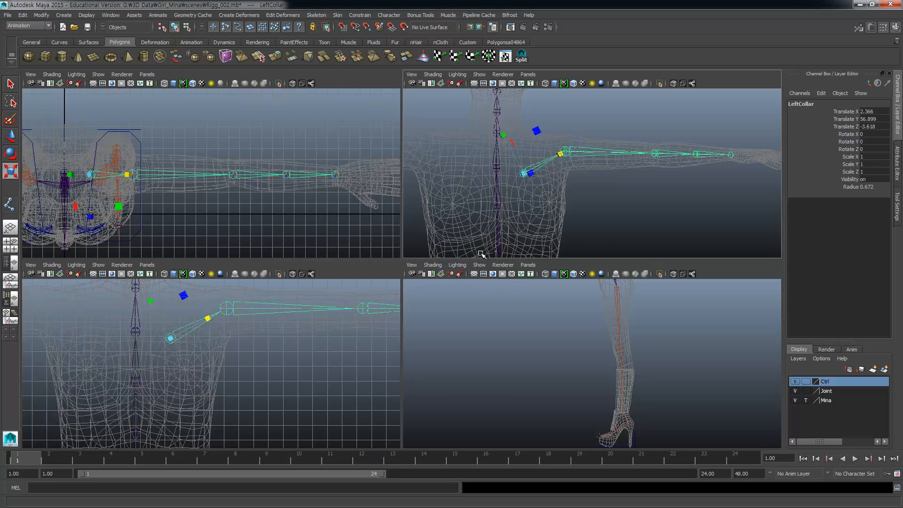
click(605, 149)
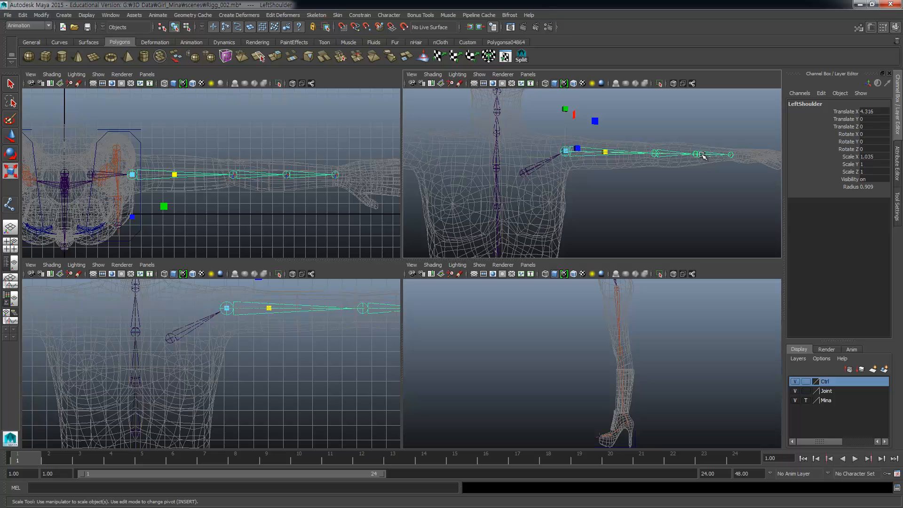
key(ctrl+z)
key(ctrl+z)
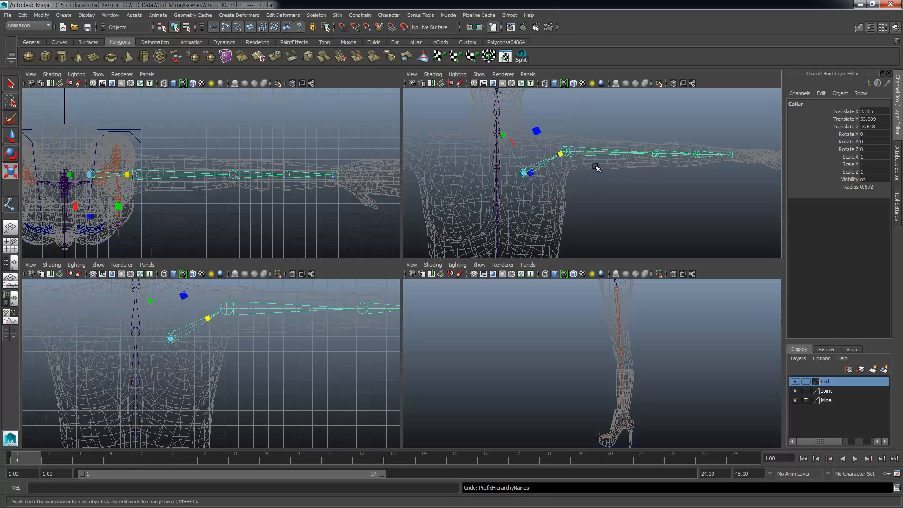
Step: Add the prefix Left_ to all joint names in the Collar hierarchy
click(42, 15)
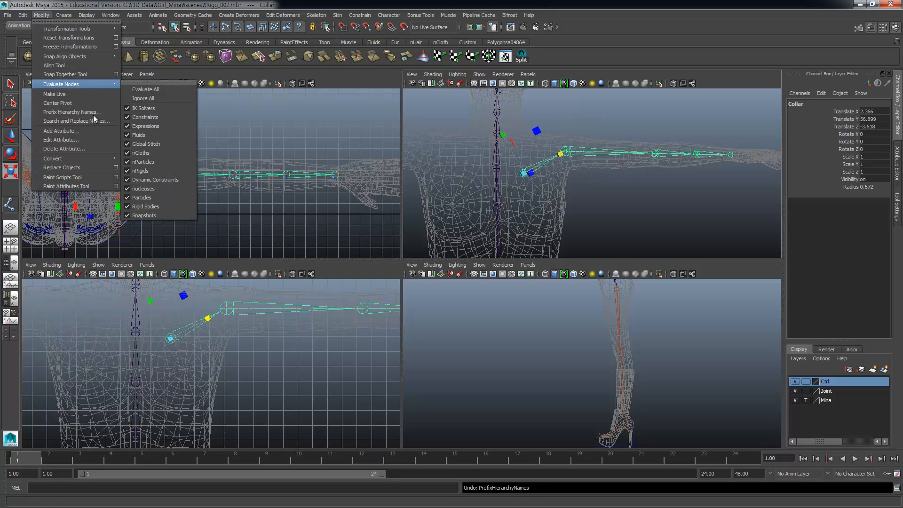
click(114, 112)
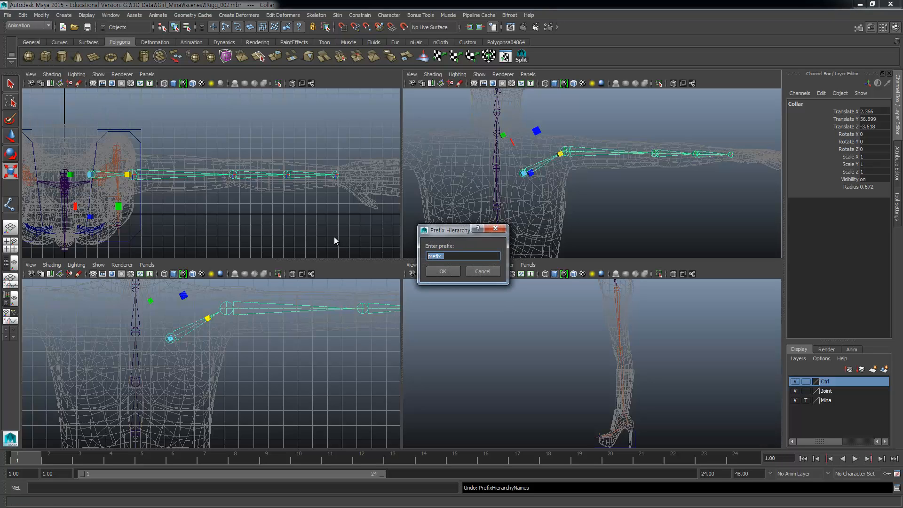
text(Left_)
click(442, 273)
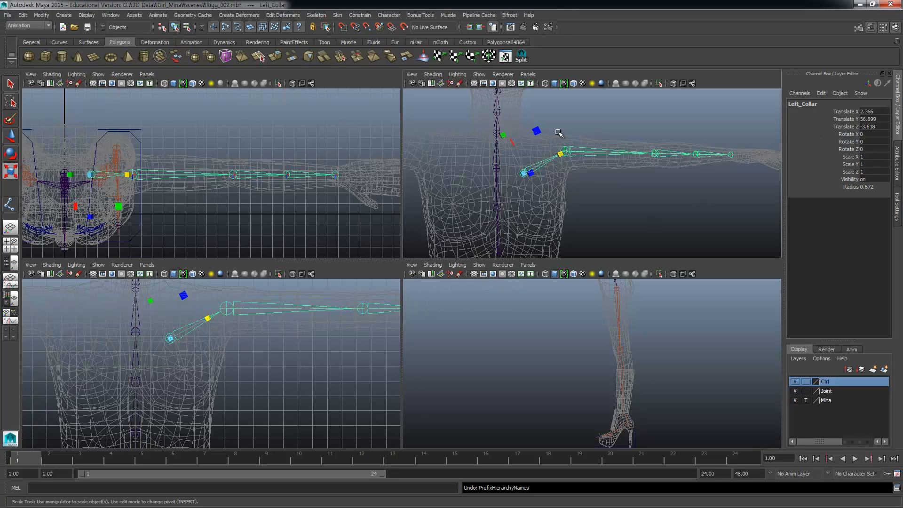
Step: Parent the Left_Collar arm chain to the Back_Shoulder spine joint
click(498, 168)
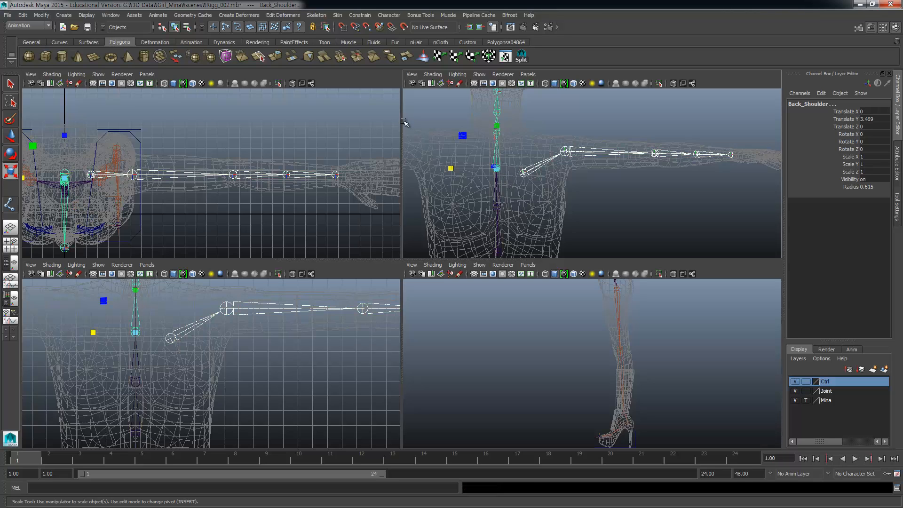
click(23, 15)
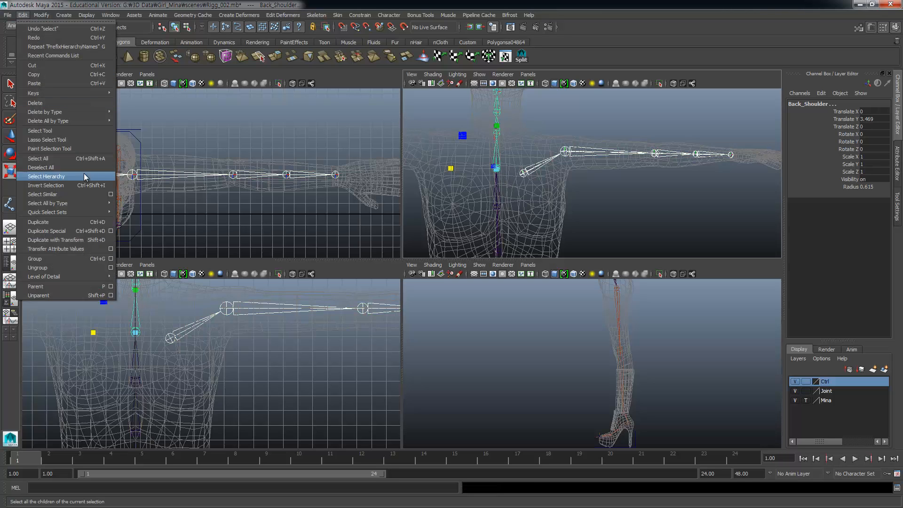
click(53, 286)
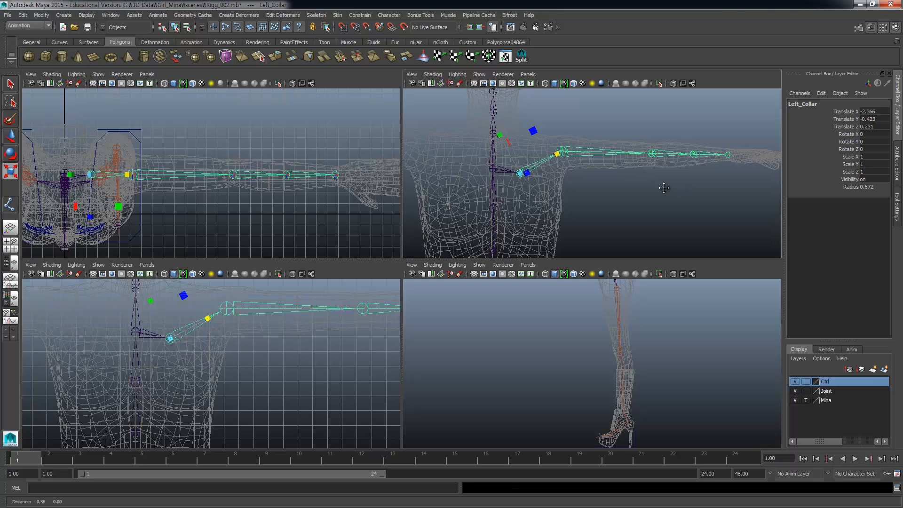
Step: Draw a four-joint chain along the left hand's finger from knuckle to fingertip in the front view
alt+drag(666, 187, 602, 202)
alt+middle_drag(710, 165, 631, 171)
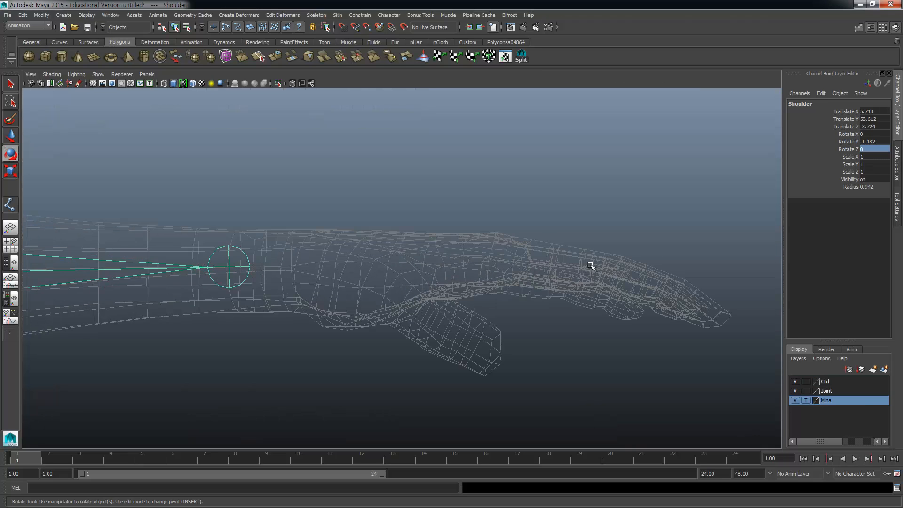
alt+middle_drag(588, 266, 292, 252)
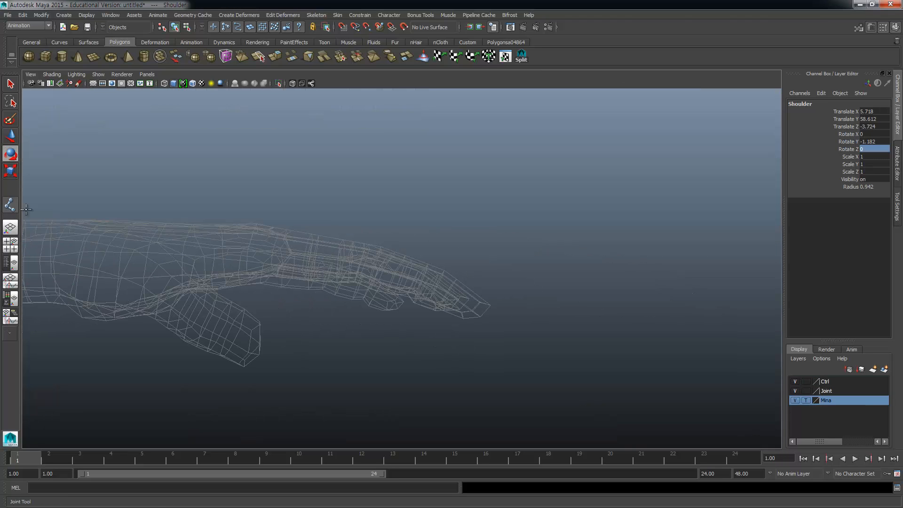
click(281, 248)
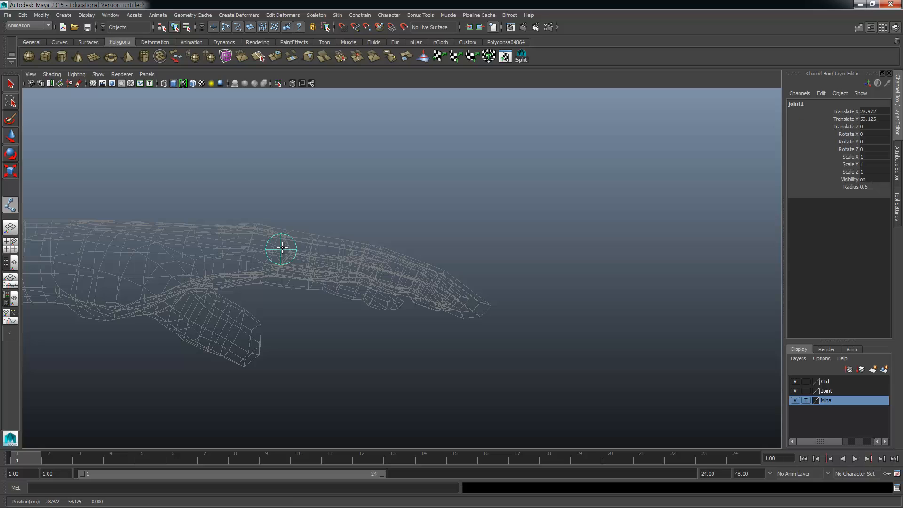
drag(282, 248, 278, 252)
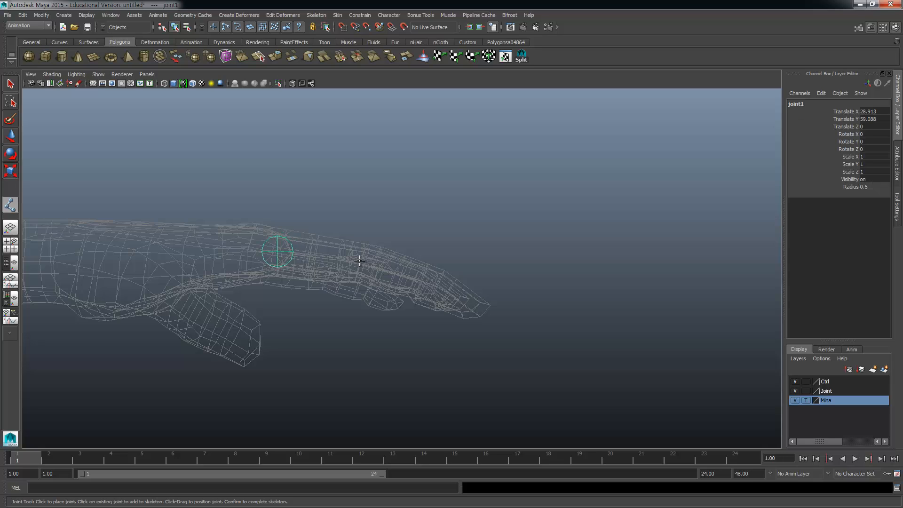
click(359, 261)
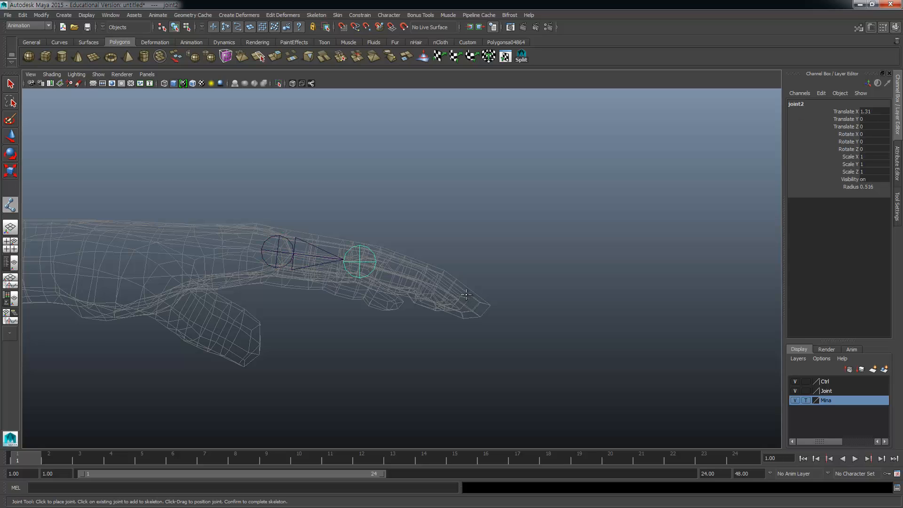
click(421, 282)
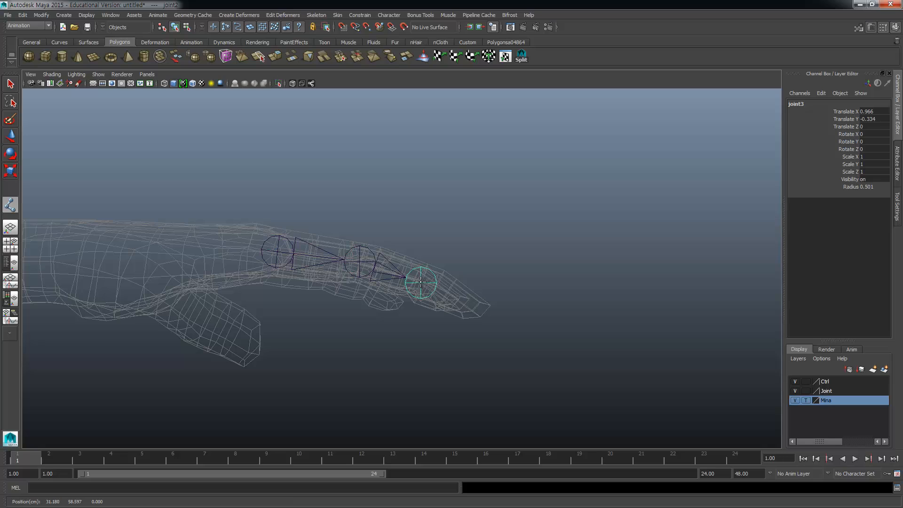
click(475, 310)
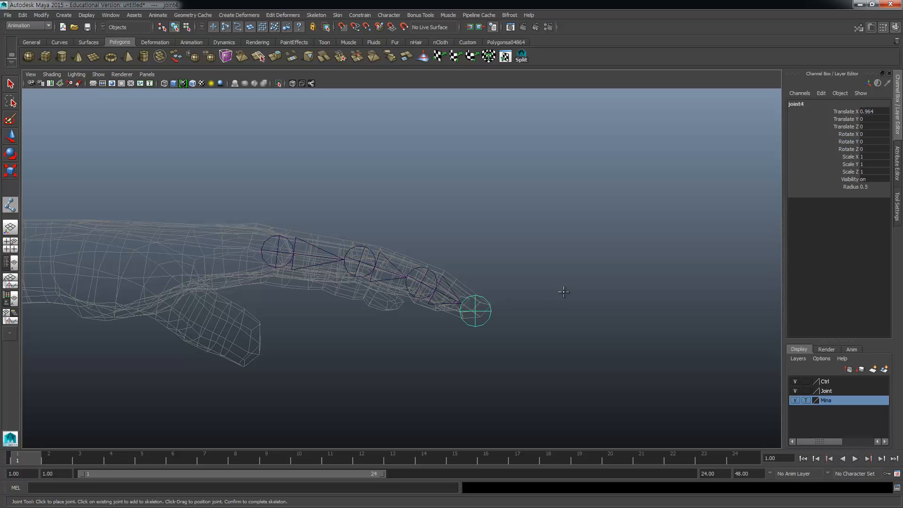
key(e)
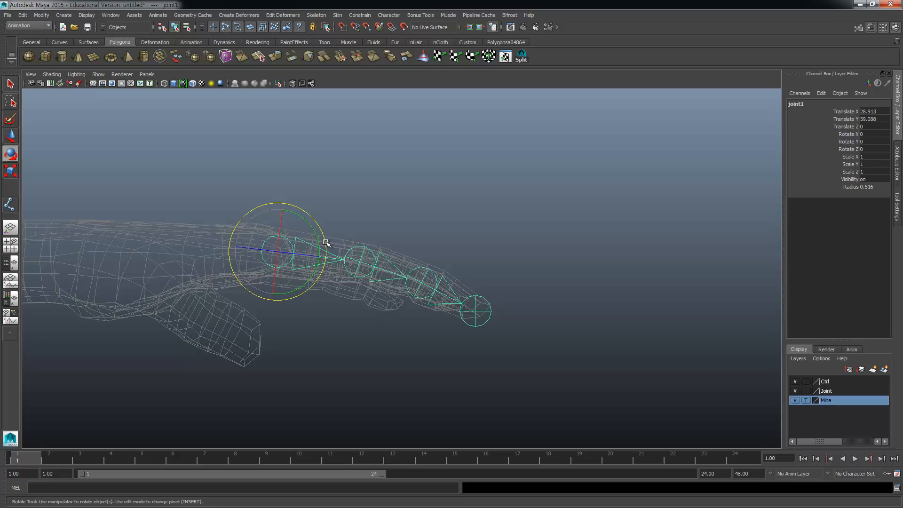
Step: Undo the newly drawn finger joint chain
key(ctrl+z)
key(ctrl+z)
key(ctrl+z)
key(ctrl+z)
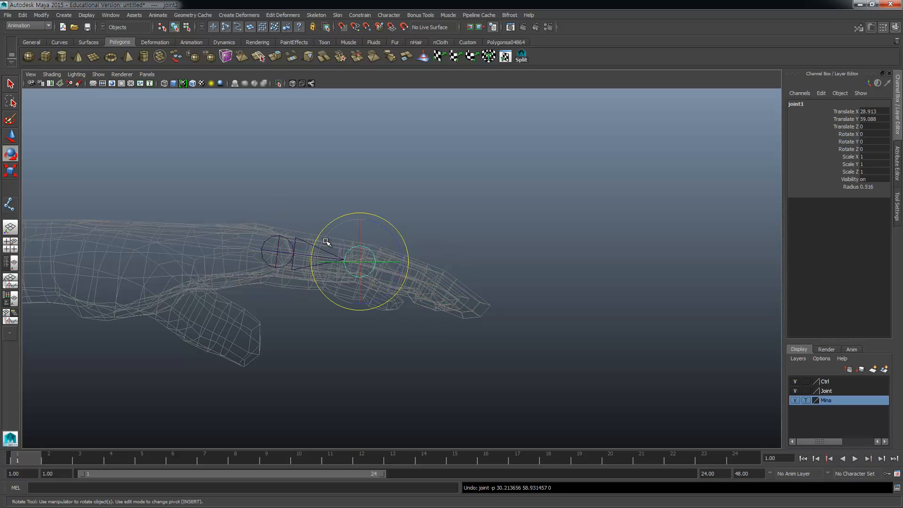
Step: Set the Joint tool's secondary axis to Y and draw a four-joint finger chain from knuckle to fingertip in the front view
click(12, 206)
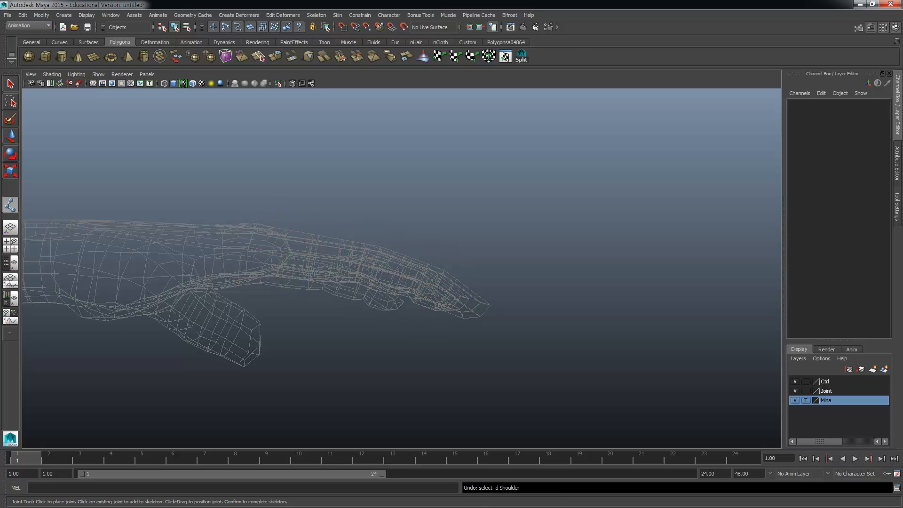
click(898, 210)
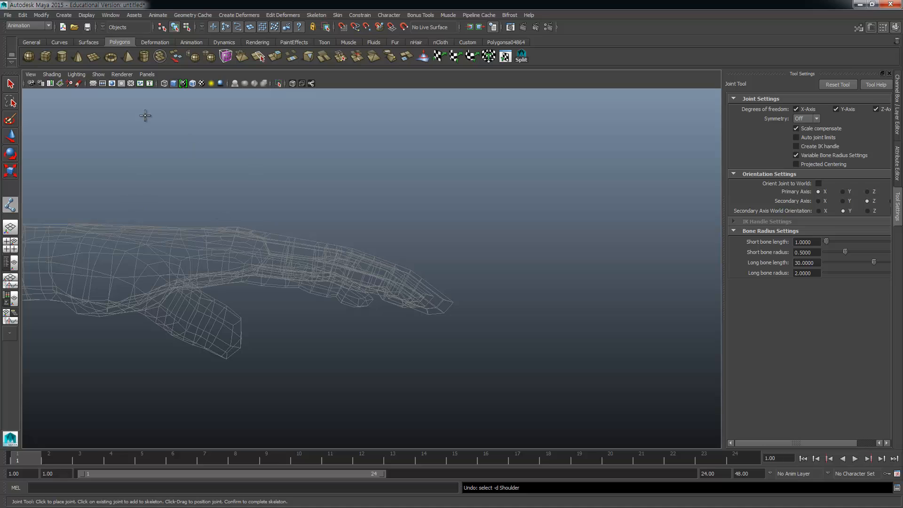
click(843, 201)
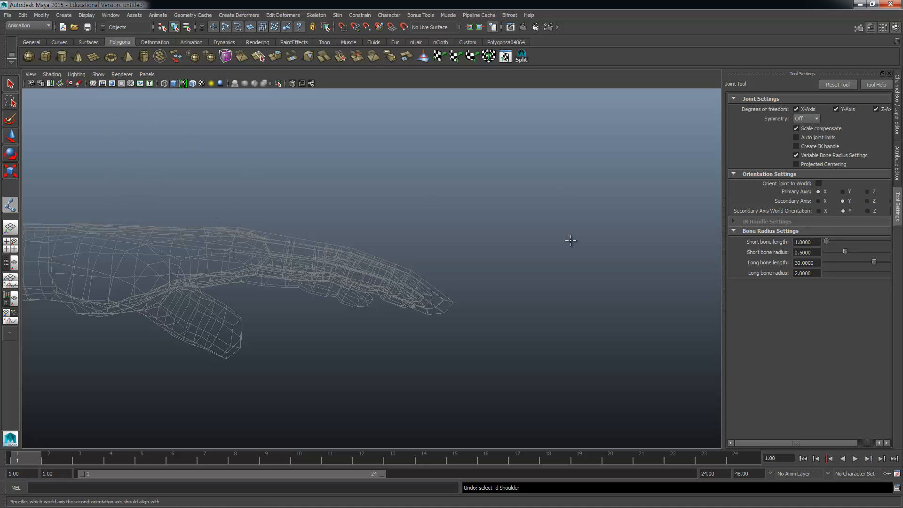
drag(254, 252, 248, 250)
click(331, 261)
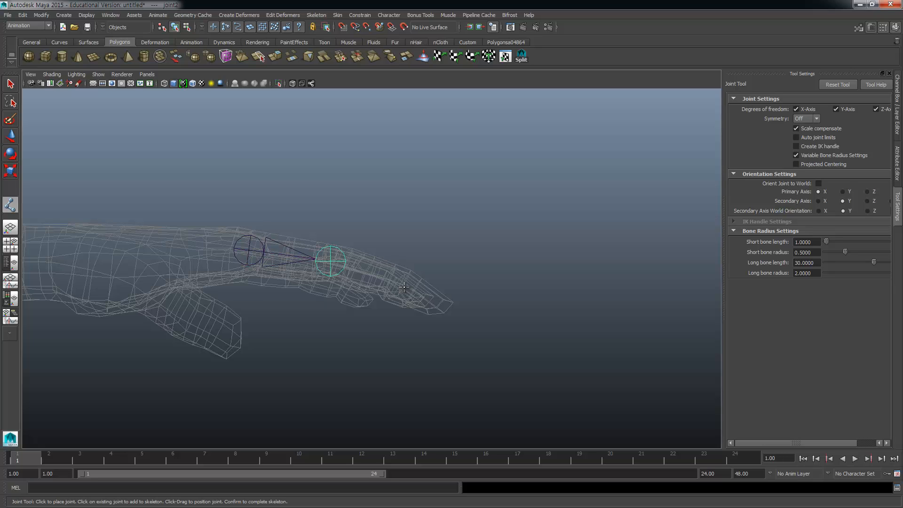
click(389, 279)
click(444, 308)
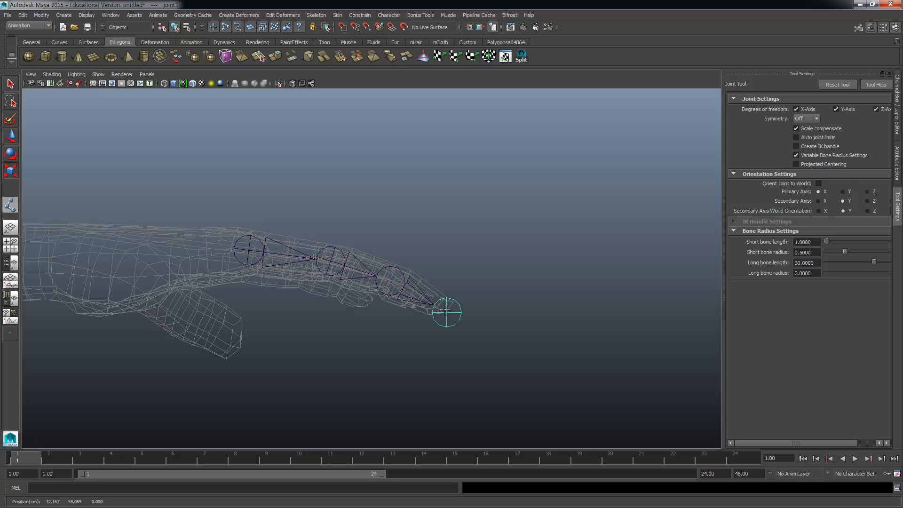
key(Return)
key(e)
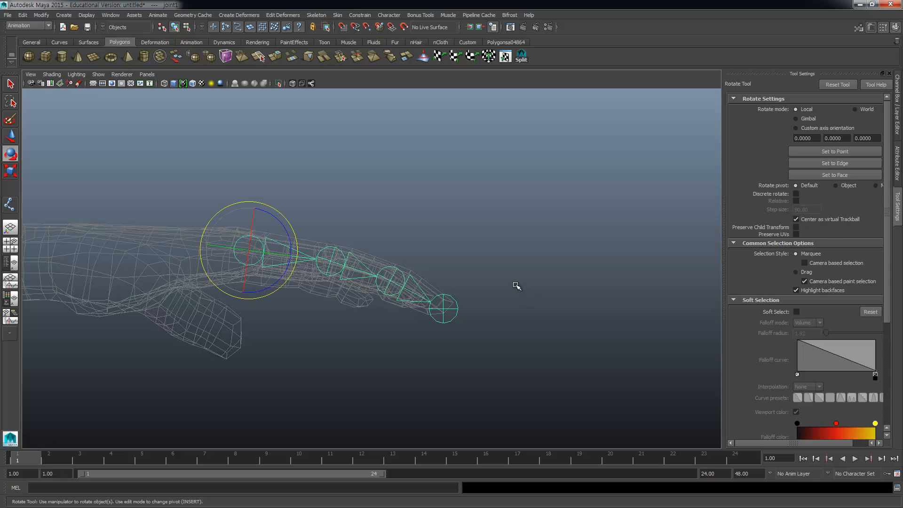
Step: Move the finger chain into the middle finger in the top view, placing its root at about X 28.8, Z -3.09
key(space)
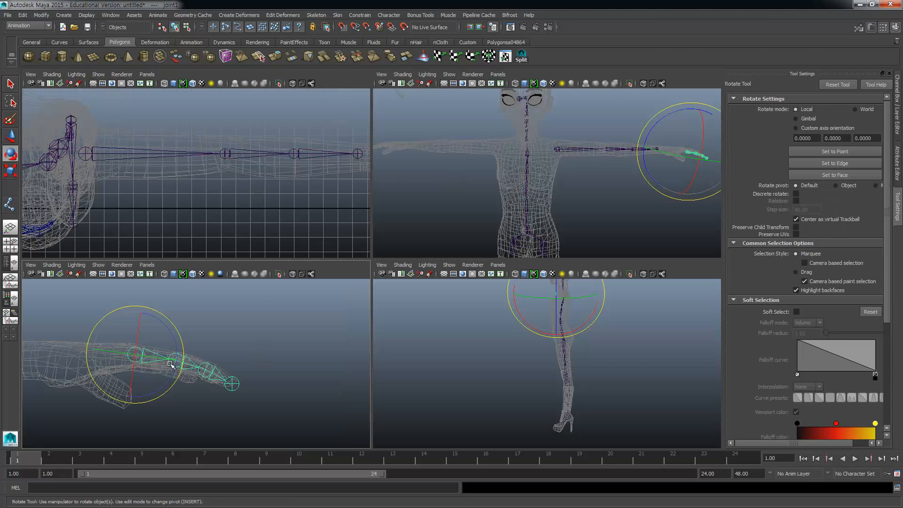
key(a)
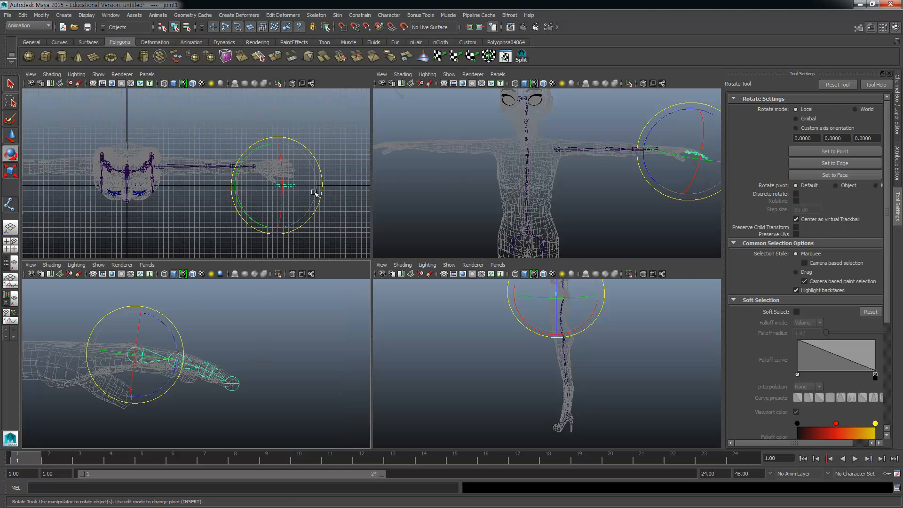
key(space)
scroll(482, 299, up, 10)
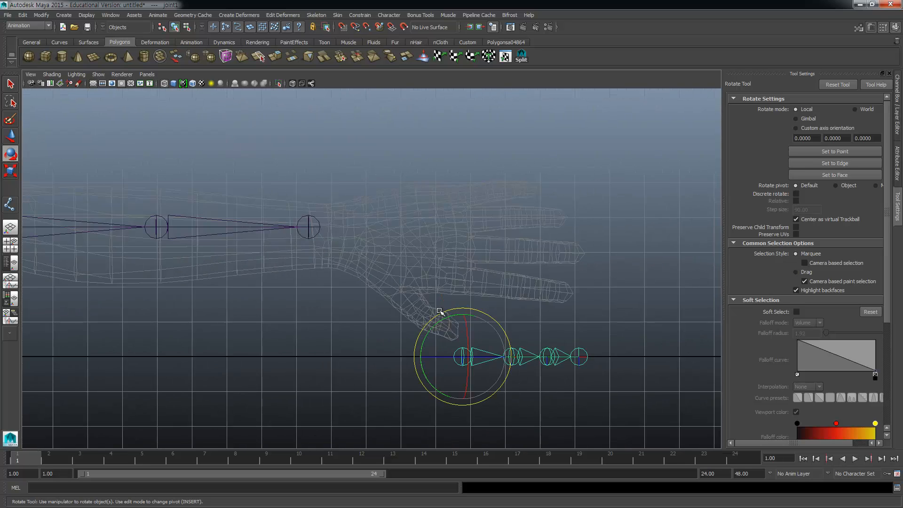
key(w)
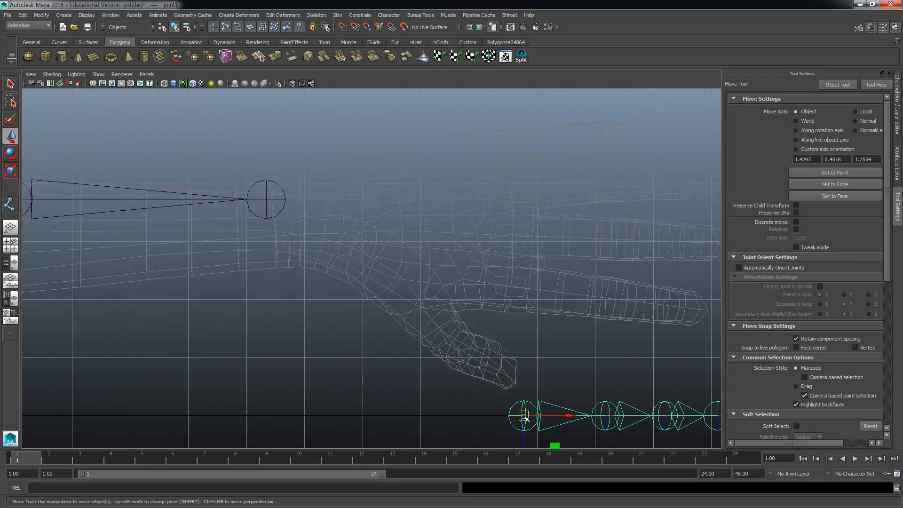
drag(524, 418, 512, 237)
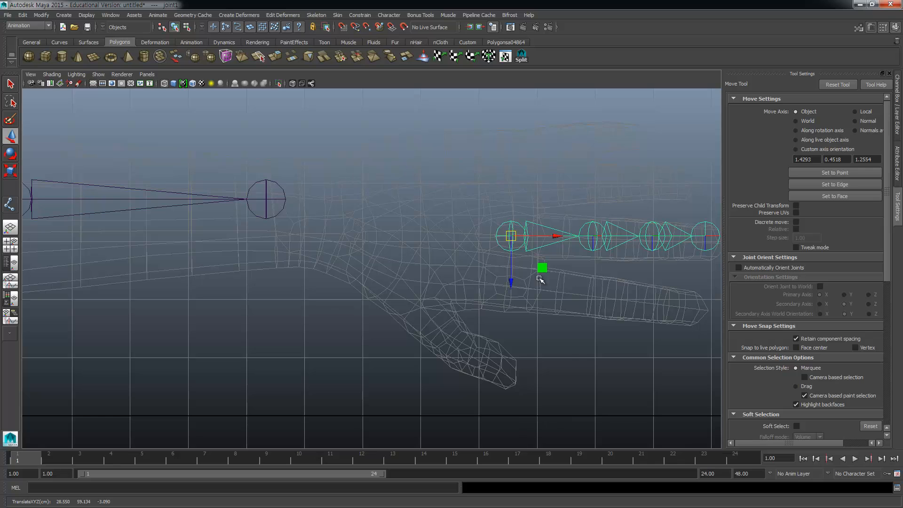
alt+middle_drag(541, 278, 406, 295)
scroll(471, 303, up, 3)
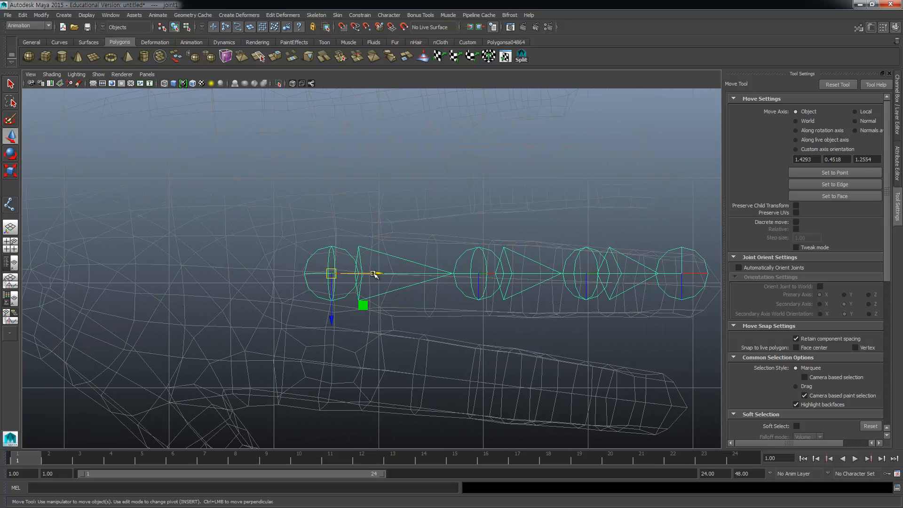
drag(375, 274, 399, 270)
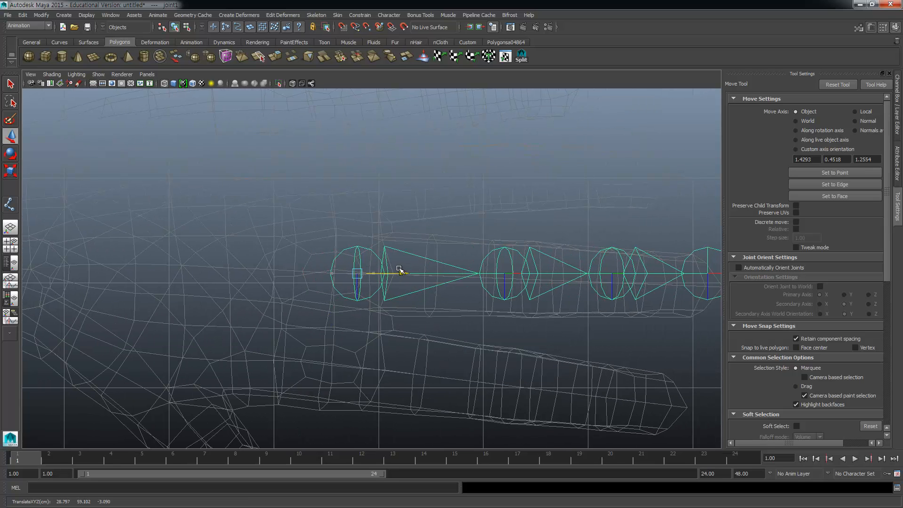
Step: Scale the middle finger chain's root joint along X to fit the finger's length
alt+middle_drag(399, 272, 285, 287)
click(410, 289)
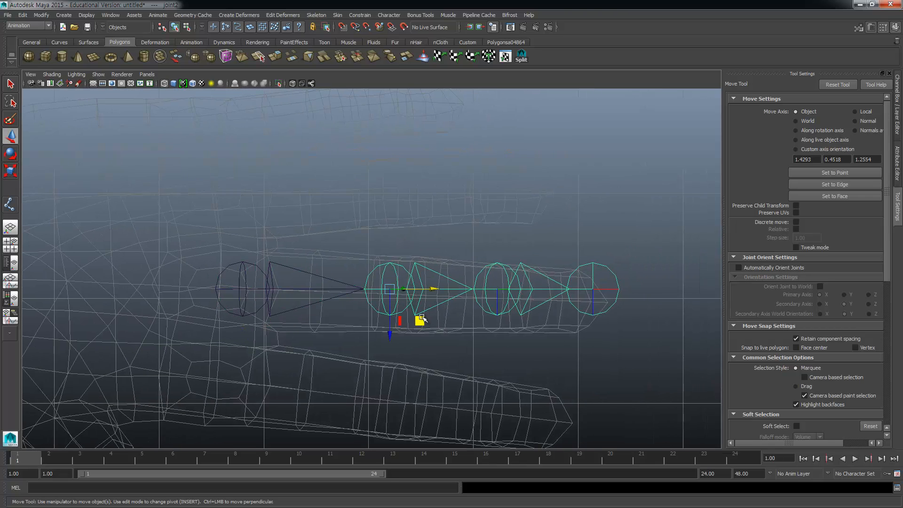
scroll(324, 308, up, 3)
click(195, 267)
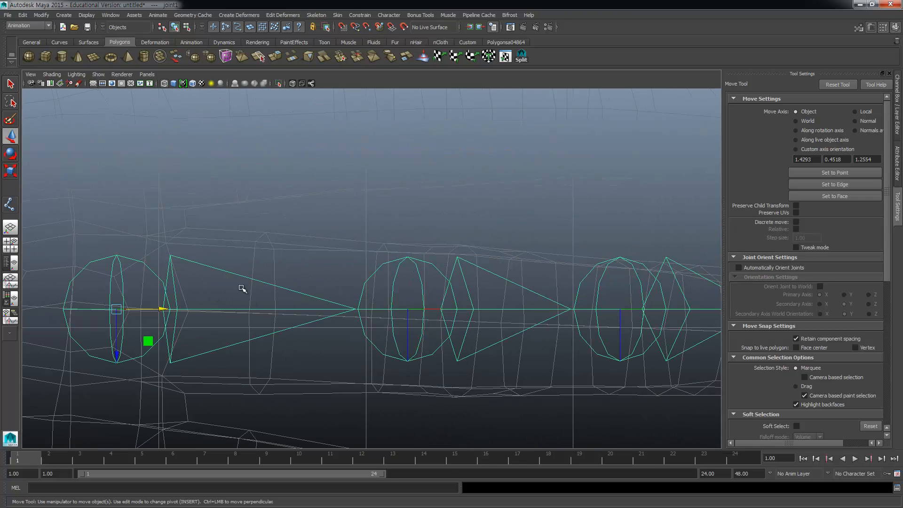
key(r)
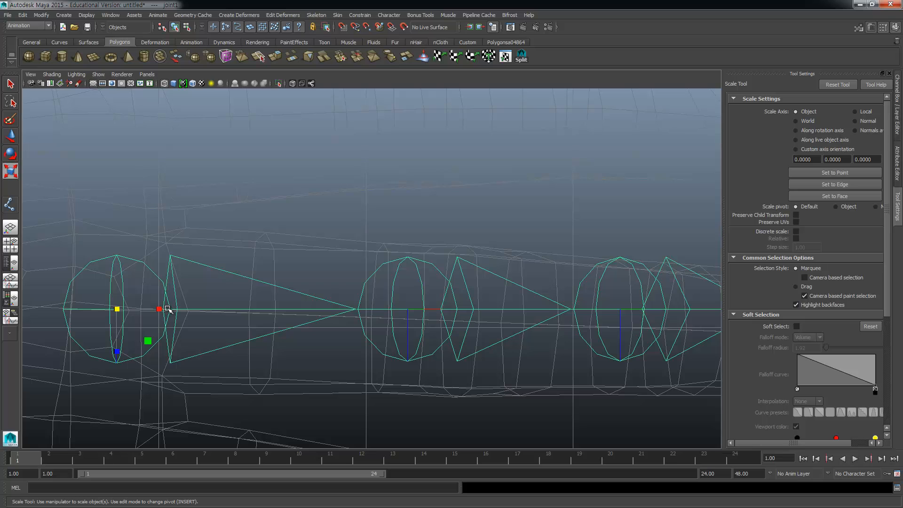
drag(161, 306, 231, 289)
Step: Rotate the middle finger chain's root joint to about -2.2° around Z so the chain follows the finger in the perspective view
key(space)
key(space)
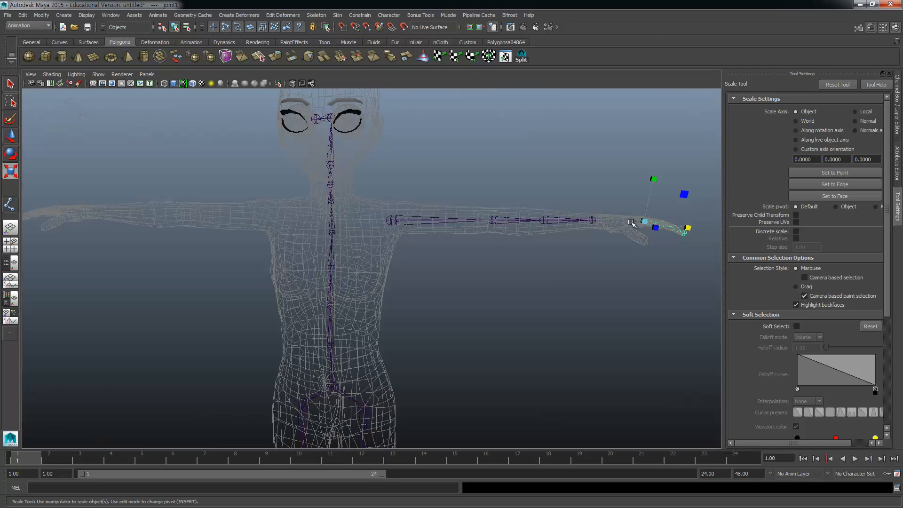
scroll(537, 278, up, 5)
alt+drag(533, 276, 294, 264)
alt+right_drag(294, 264, 290, 311)
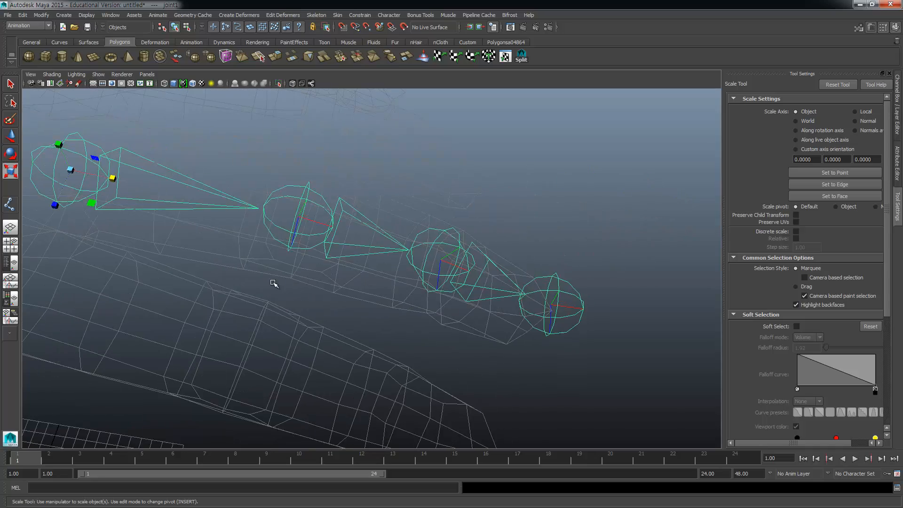
alt+drag(289, 311, 200, 202)
click(357, 248)
click(200, 202)
alt+drag(230, 250, 218, 282)
key(e)
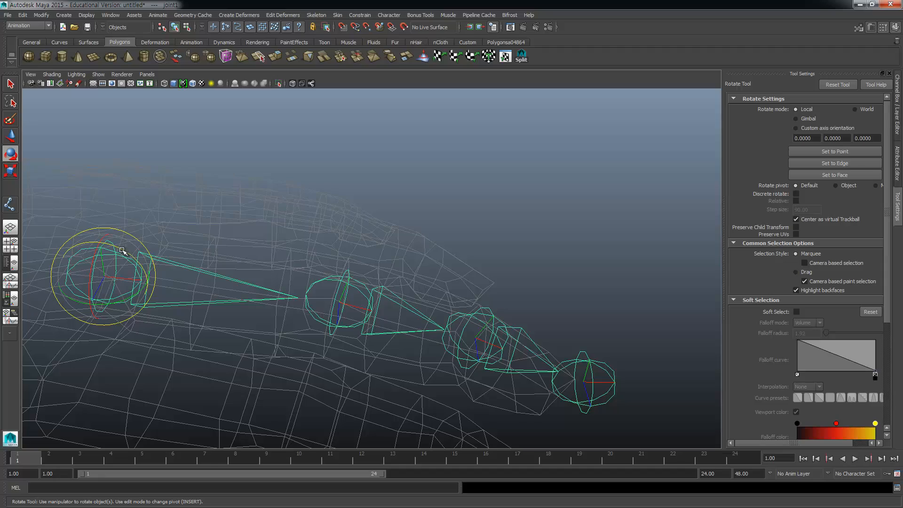
drag(123, 251, 273, 261)
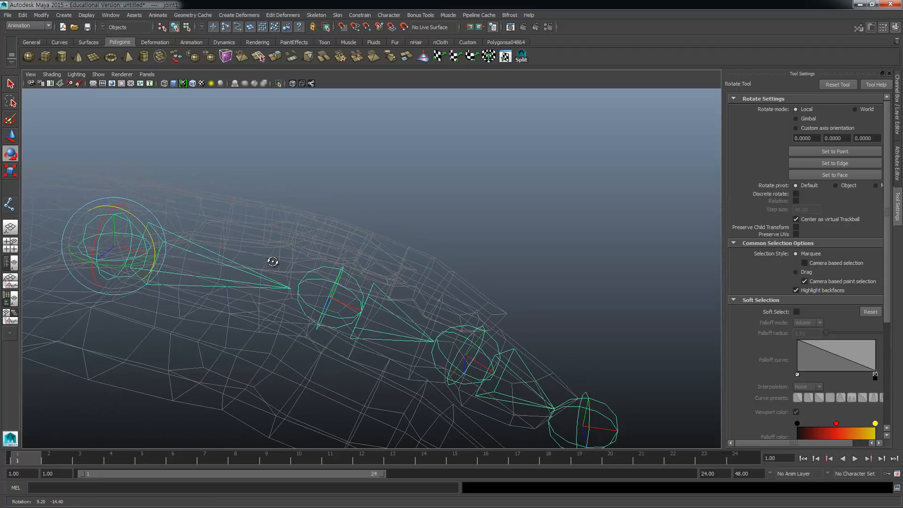
drag(148, 234, 148, 233)
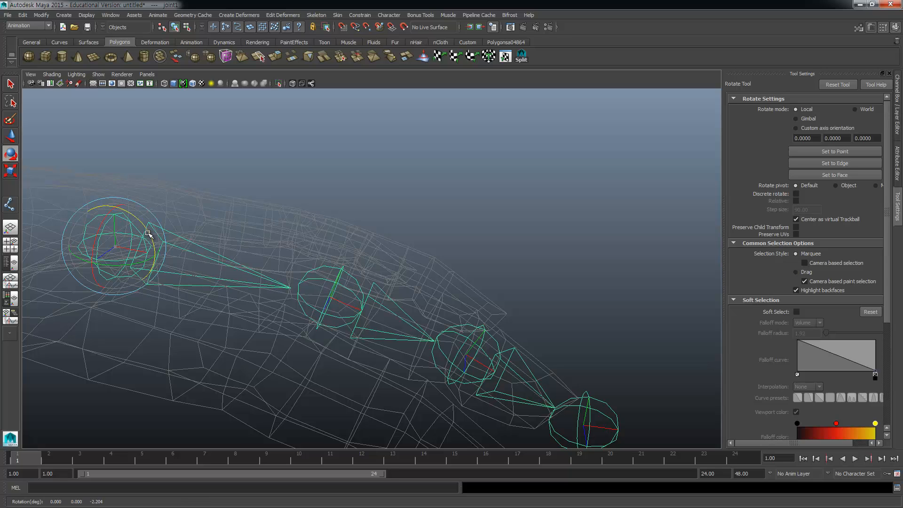
Step: Scale the middle finger chain's second joint along X so the end joints fit the fingertip
click(461, 335)
alt+drag(461, 336, 347, 310)
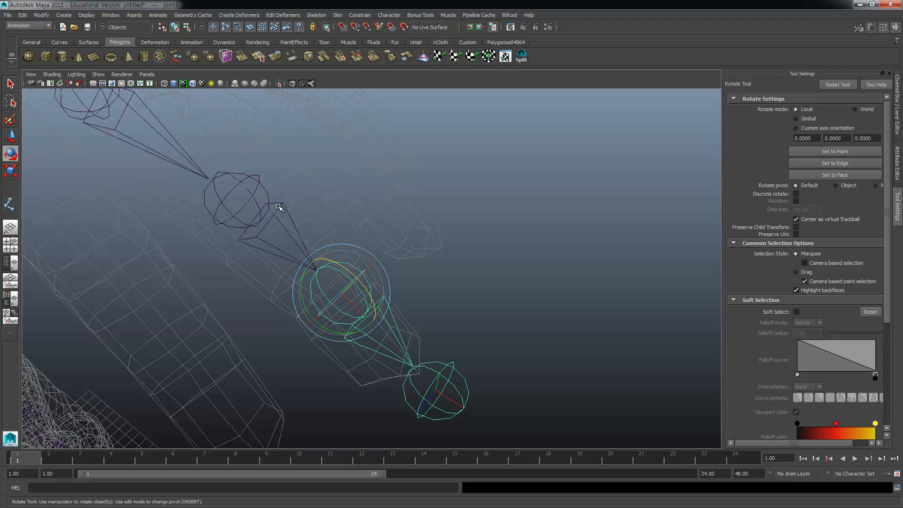
click(267, 233)
key(r)
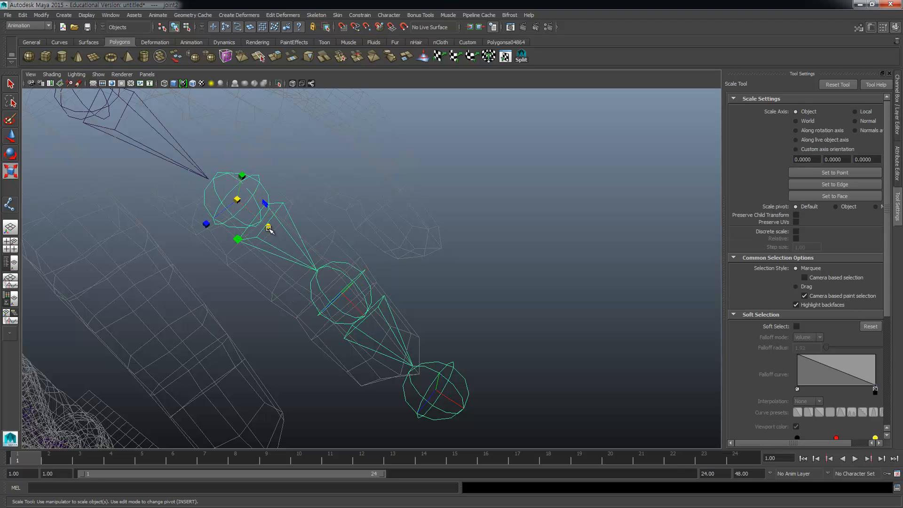
drag(262, 232, 294, 235)
click(304, 223)
Step: Place a duplicate of the middle finger chain in the index finger, rotated to about -7.3° around Y
key(space)
key(space)
alt+right_drag(236, 246, 366, 286)
alt+middle_drag(366, 287, 325, 260)
key(w)
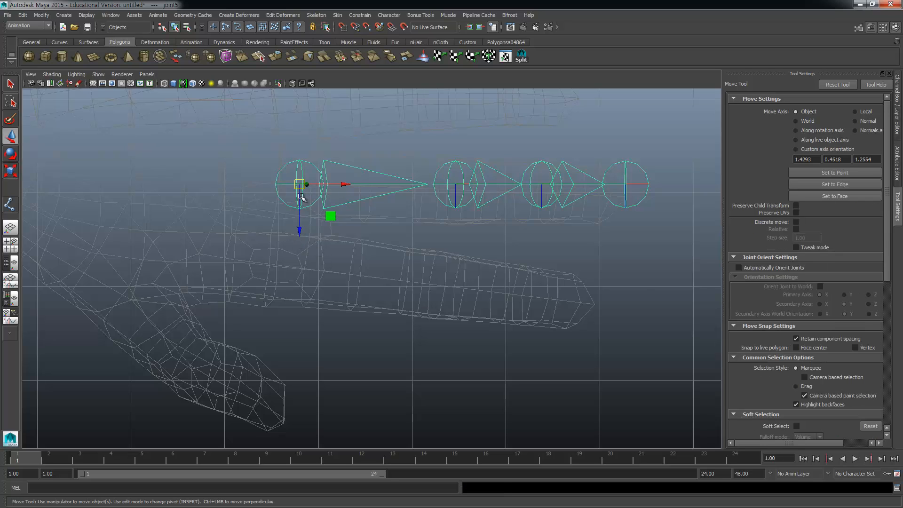
key(ctrl+d)
drag(300, 185, 293, 268)
key(e)
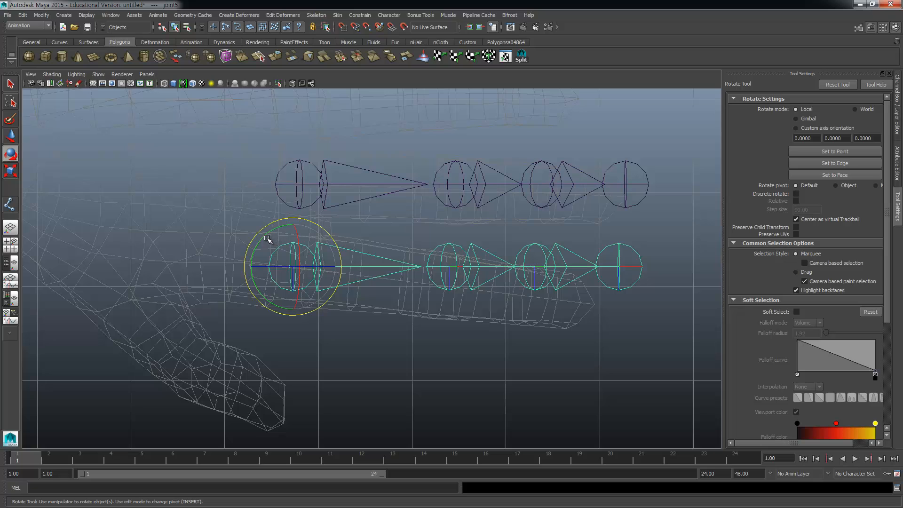
drag(264, 236, 270, 235)
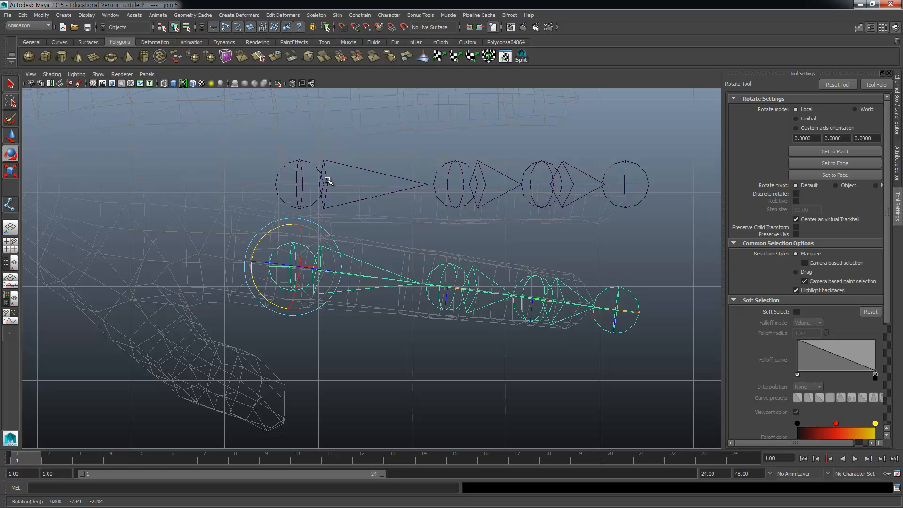
Step: Rotate the middle finger chain's root joint slightly around Y and move it along Z so the chain runs centred inside the finger
click(320, 206)
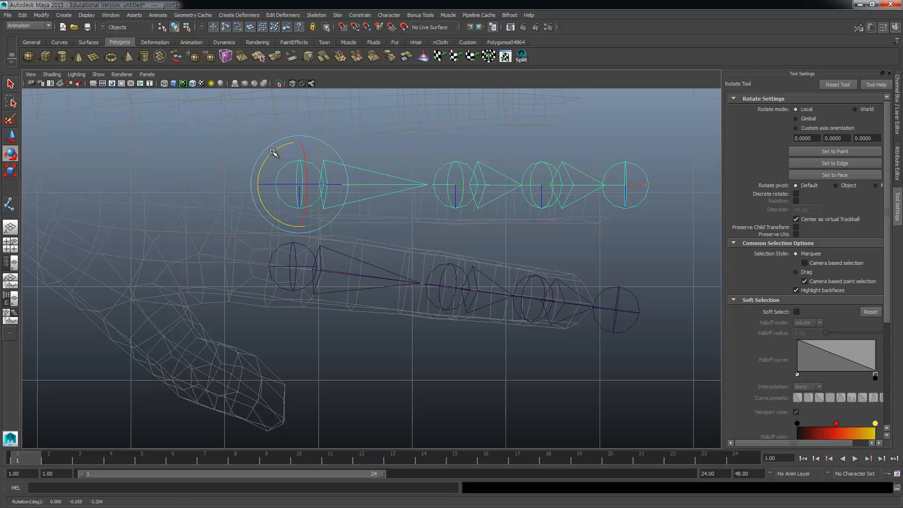
drag(273, 153, 270, 149)
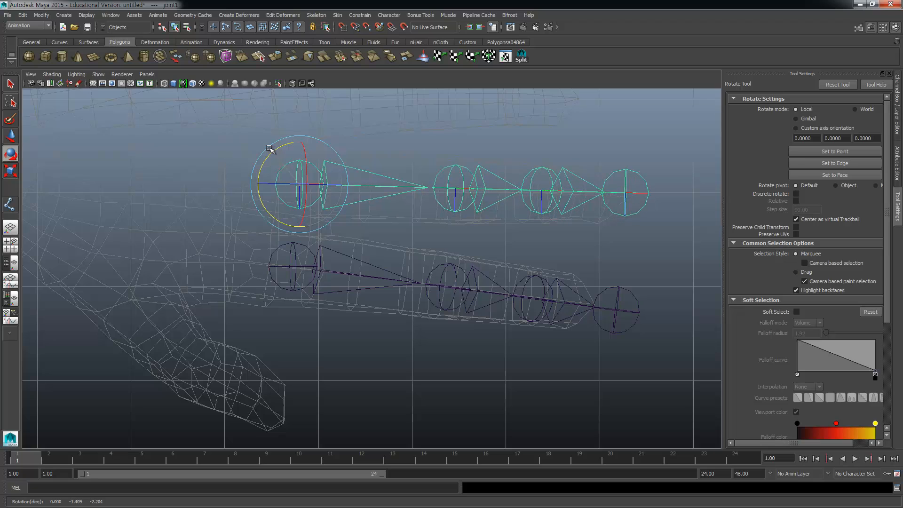
key(w)
drag(299, 222, 295, 223)
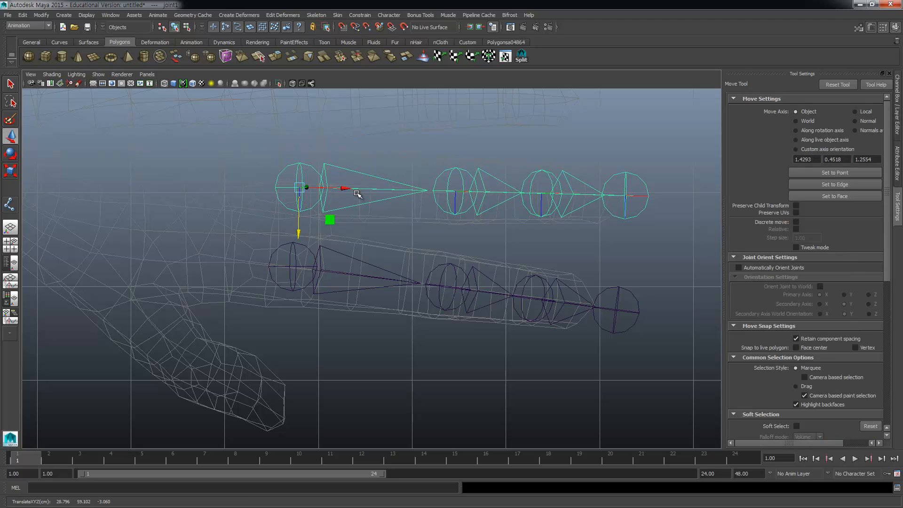
scroll(298, 270, up, 5)
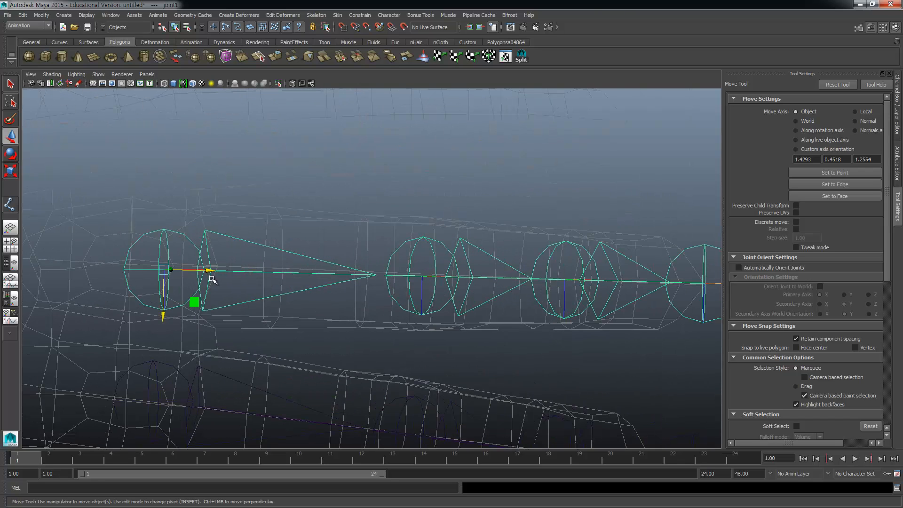
key(e)
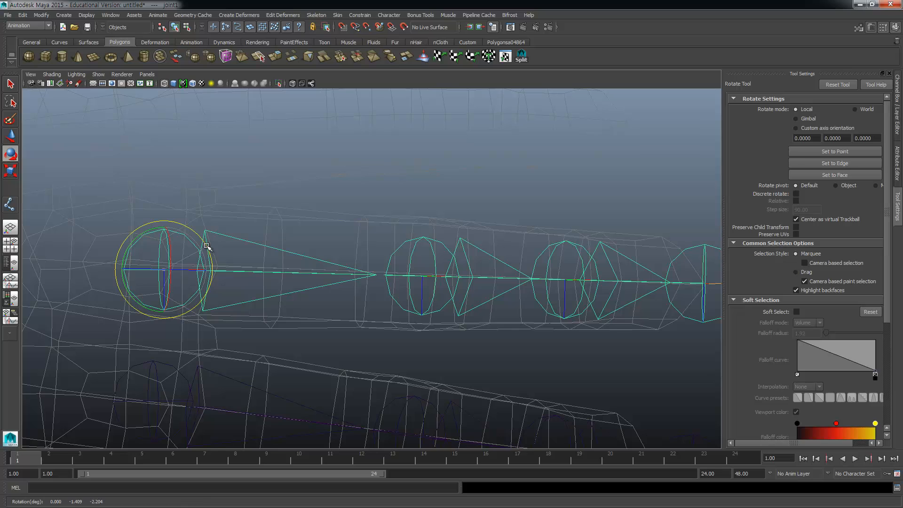
drag(207, 246, 208, 247)
key(w)
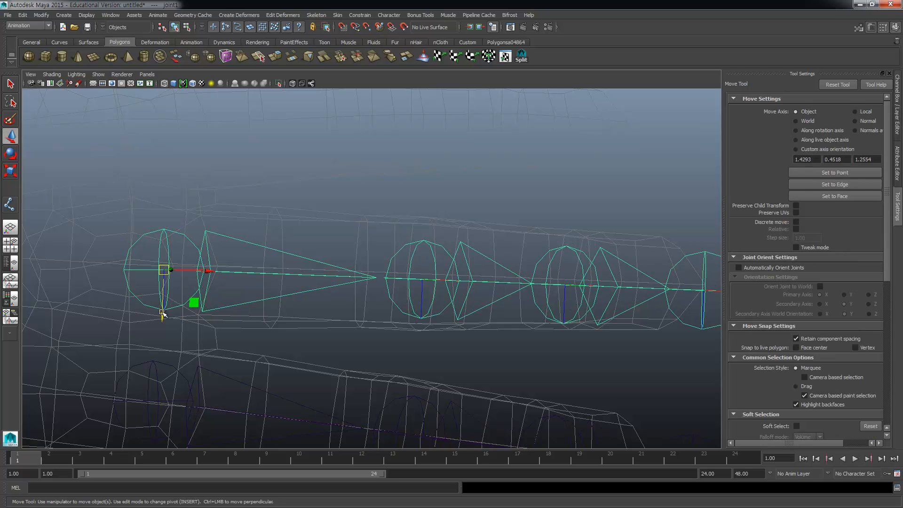
drag(161, 312, 164, 308)
Step: Scale the index finger chain's root joint along X to fit the finger's length
alt+middle_drag(234, 288, 242, 194)
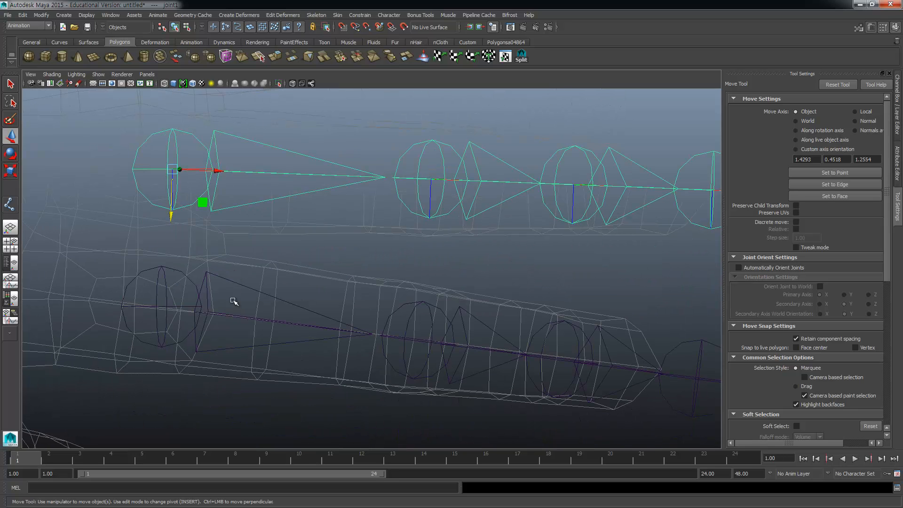
click(166, 277)
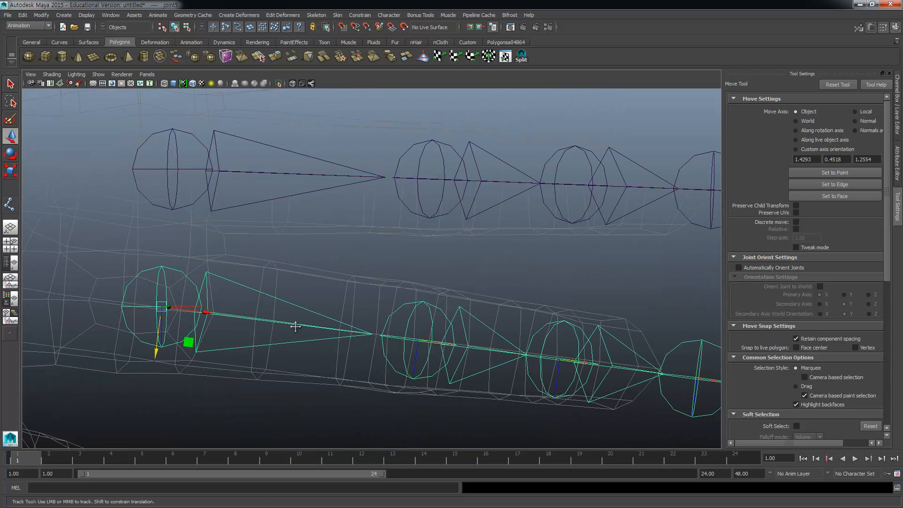
alt+middle_drag(353, 338, 309, 347)
key(r)
key(space)
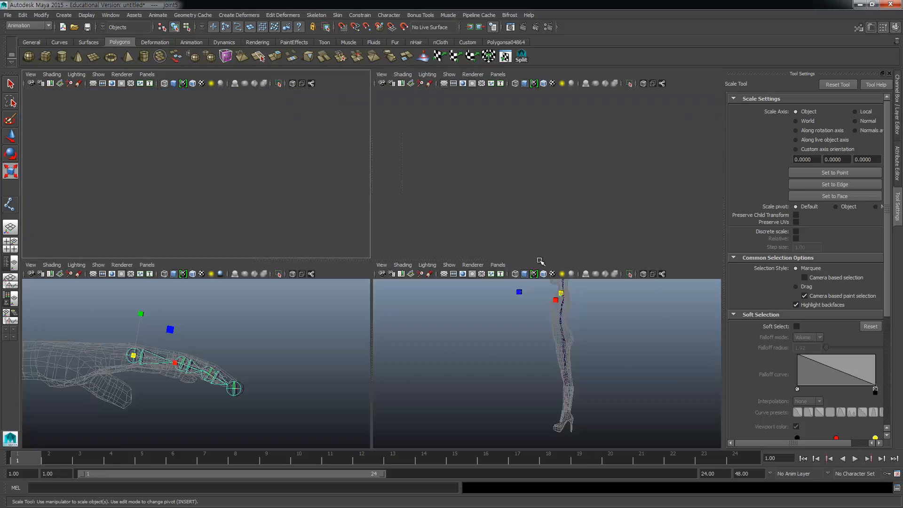
key(space)
alt+drag(434, 319, 324, 262)
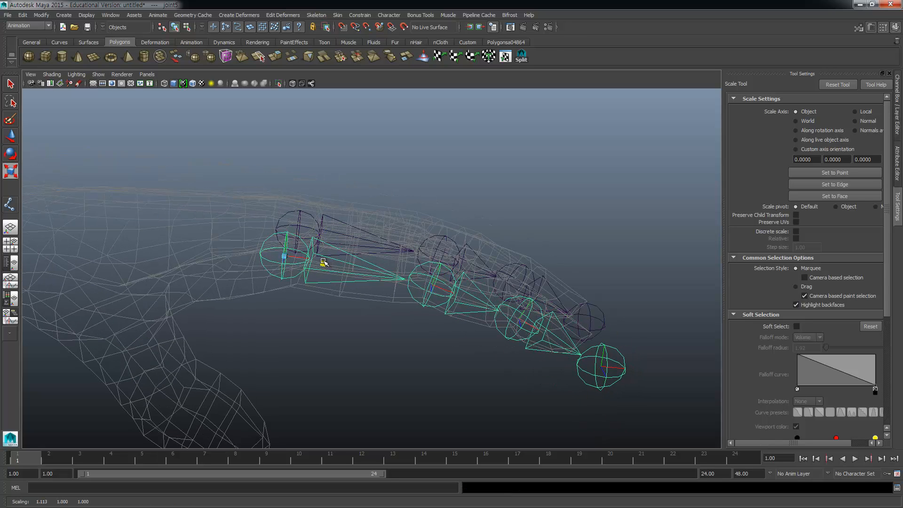
alt+middle_drag(395, 266, 334, 264)
drag(318, 262, 399, 283)
Step: Rotate the index finger chain's root joint slightly around Z so the chain follows the finger in the perspective view
alt+drag(498, 326, 455, 298)
click(452, 297)
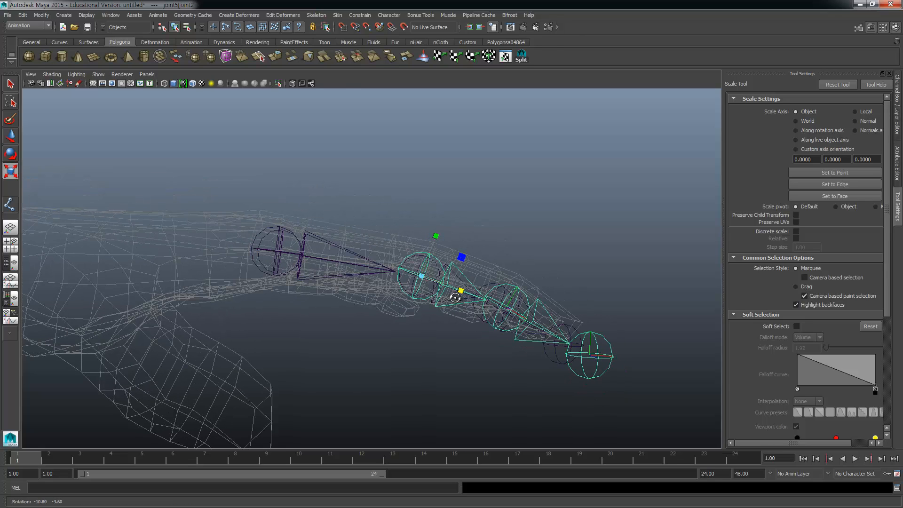
click(290, 239)
key(e)
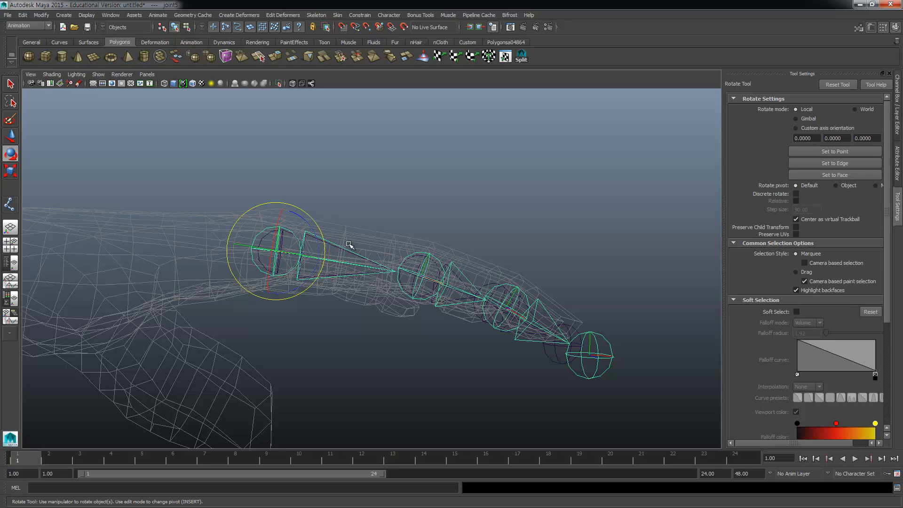
drag(315, 233, 318, 232)
Step: Duplicate the index finger chain and move the copy across to the ring finger in the top view
alt+drag(409, 238, 313, 266)
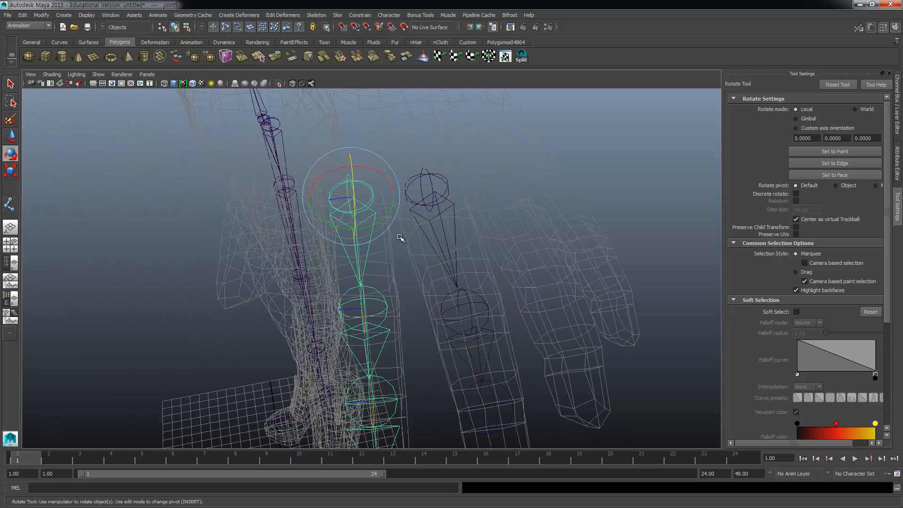
key(w)
key(space)
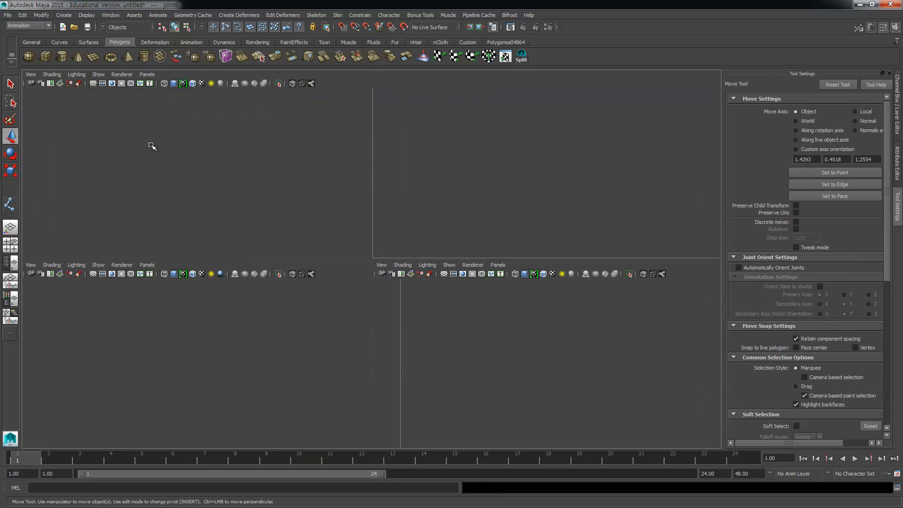
key(space)
scroll(201, 208, down, 2)
alt+middle_drag(293, 257, 305, 280)
scroll(361, 264, up, 5)
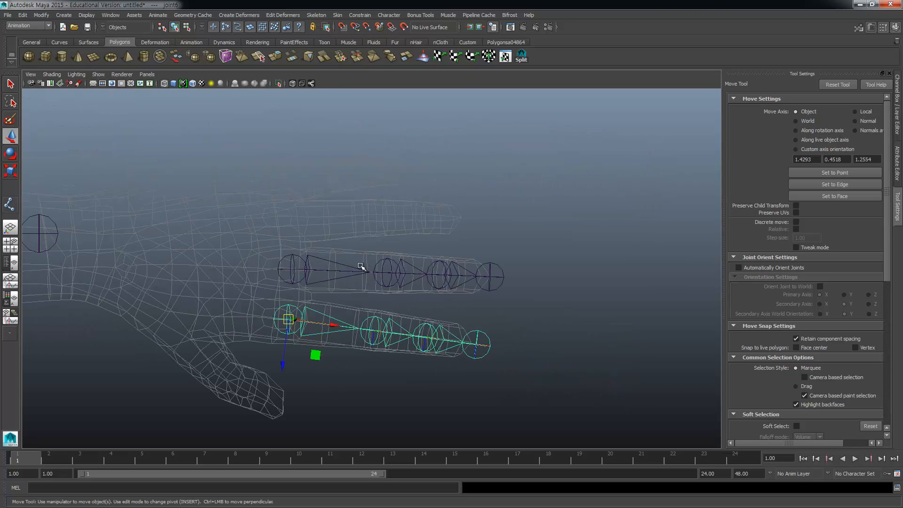
drag(273, 331, 274, 210)
Step: Place the duplicated chain's root on the ring finger's base knuckle and rotate it to about 1.5° around Y
scroll(303, 236, up, 5)
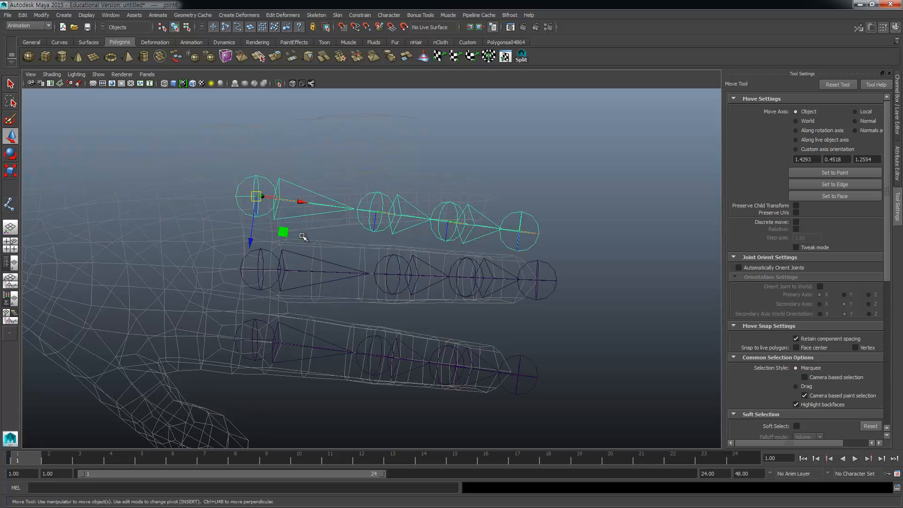
alt+middle_drag(237, 199, 270, 288)
scroll(271, 290, up, 2)
drag(178, 234, 179, 246)
key(e)
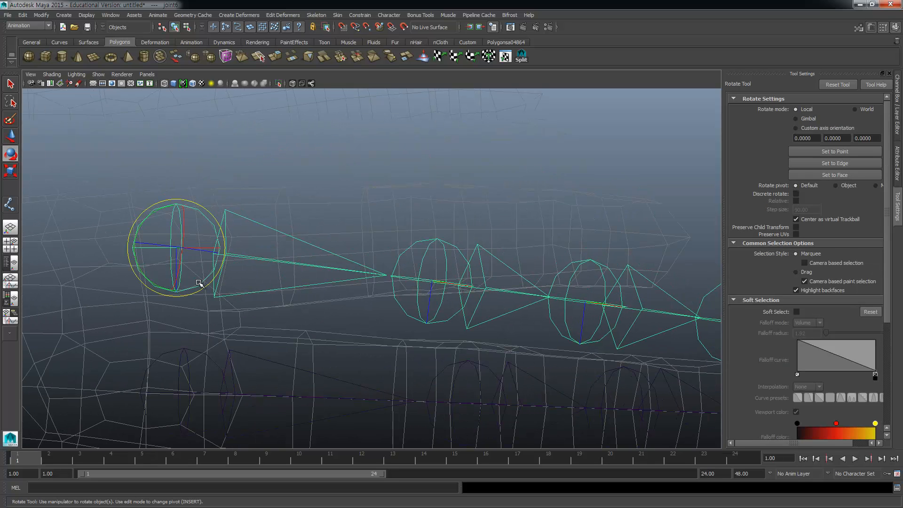
drag(147, 270, 149, 274)
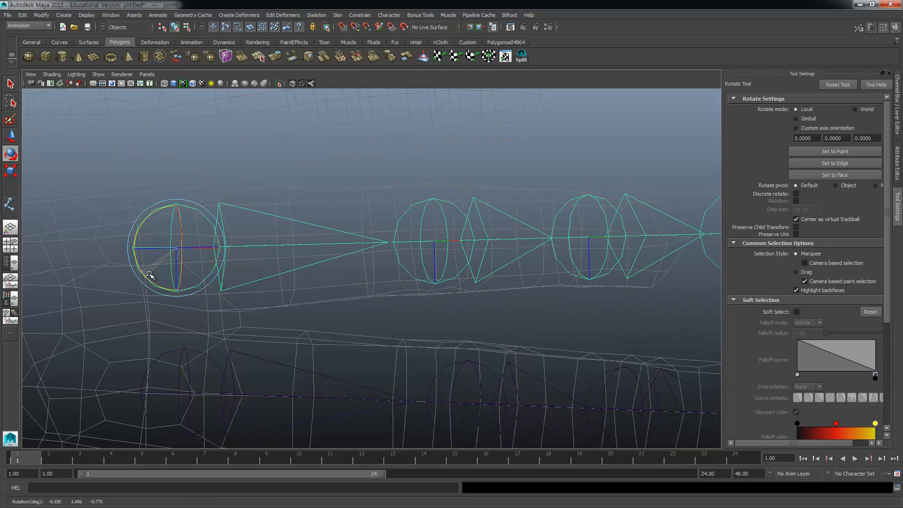
Step: Scale the ring finger chain's root joint to about 1.04 along X and adjust the second joint's X scale to fit the finger
key(r)
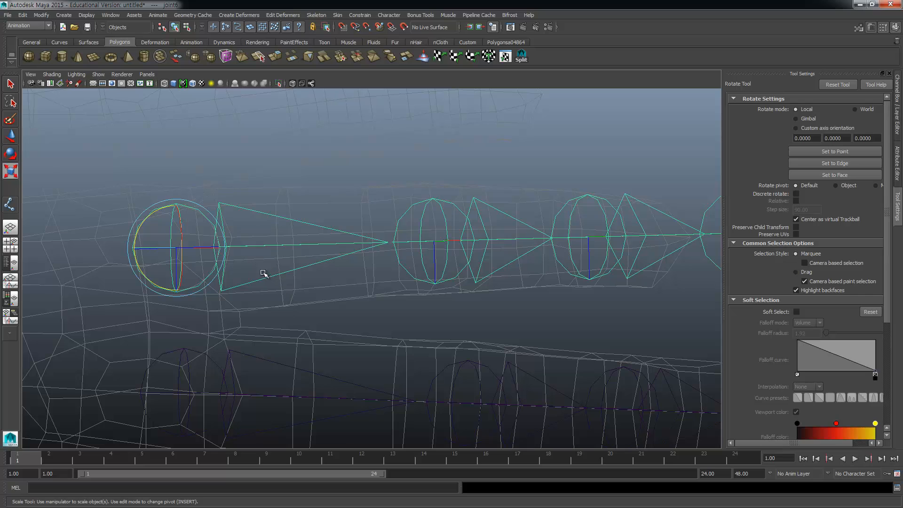
drag(218, 247, 216, 250)
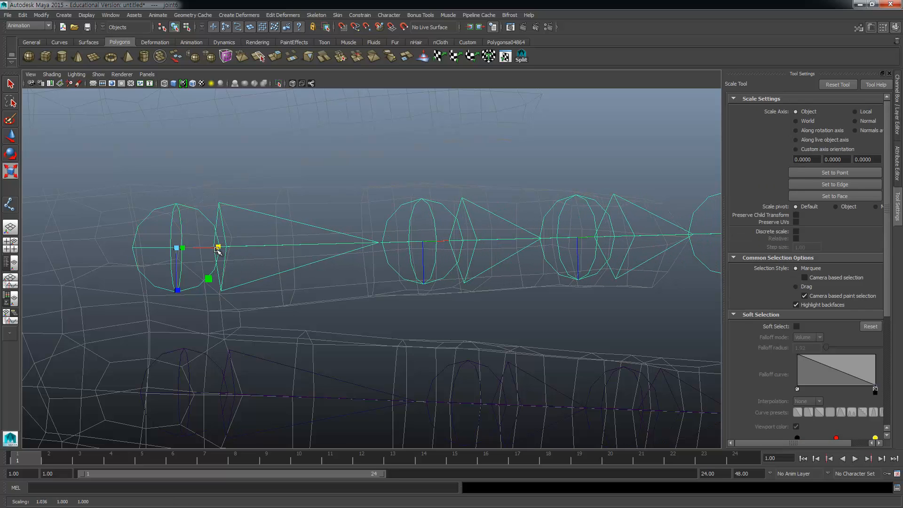
click(451, 222)
drag(463, 240, 460, 240)
Step: Rotate the ring finger chain's root joint to about -6.1° around X in the perspective view
key(space)
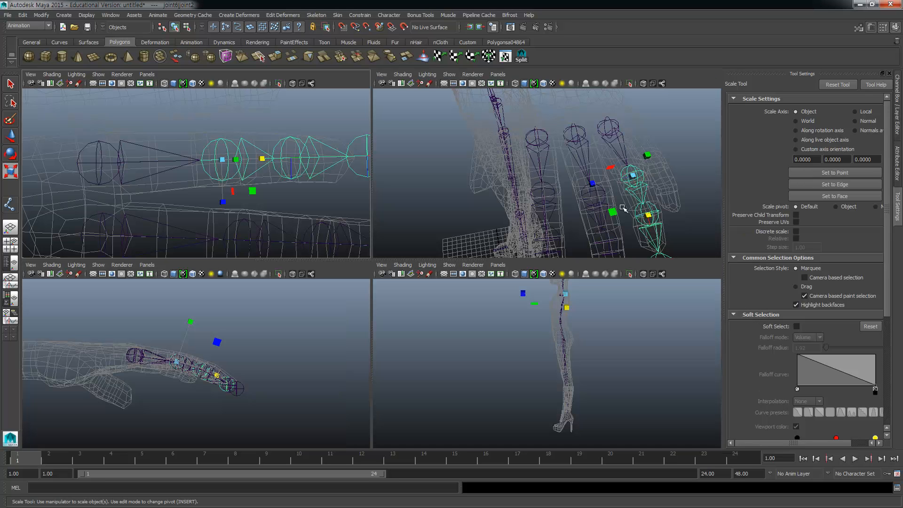
alt+drag(634, 200, 567, 183)
key(space)
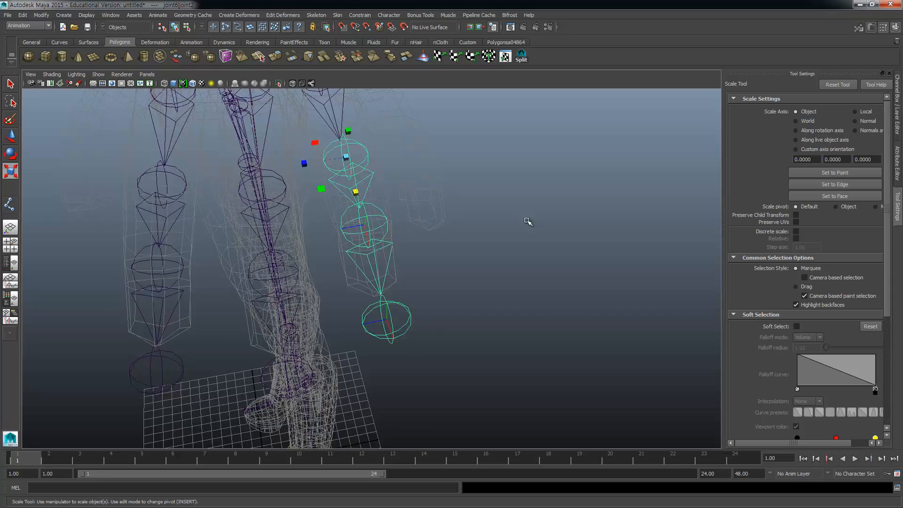
alt+middle_drag(377, 231, 401, 277)
alt+drag(402, 276, 387, 239)
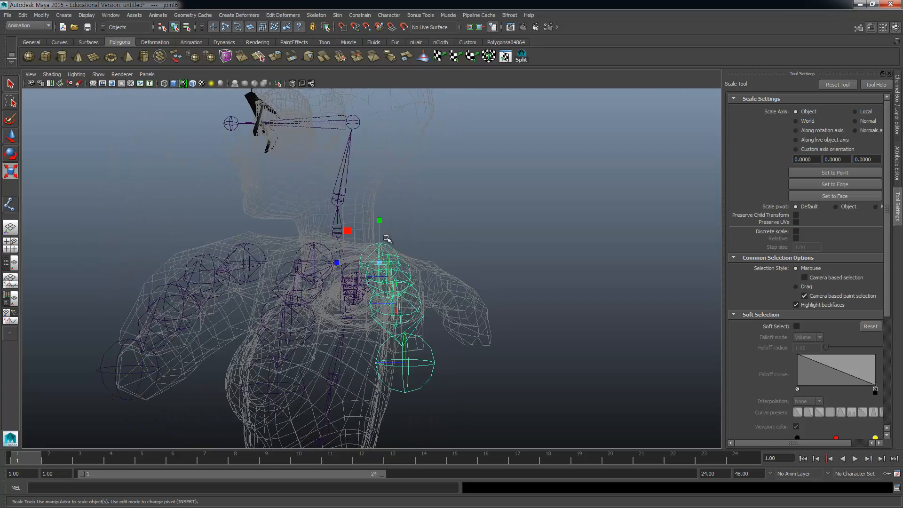
key(e)
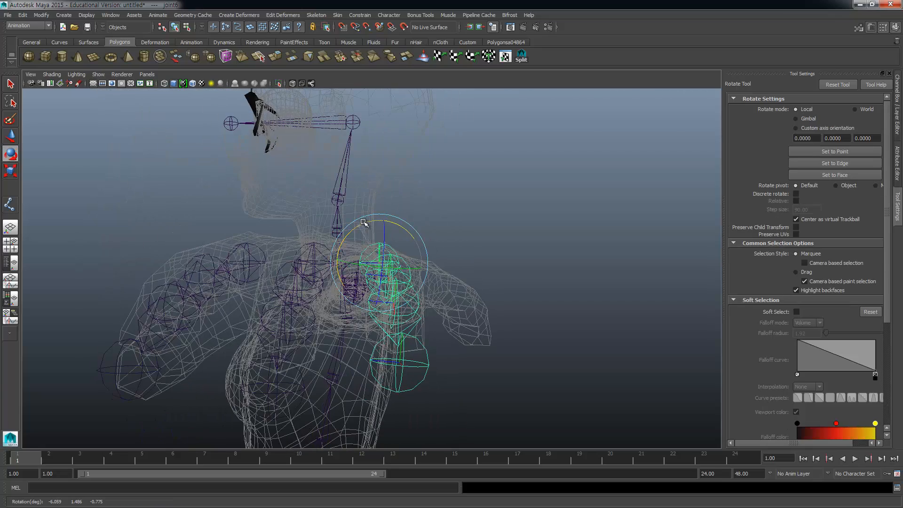
Step: Duplicate the ring finger chain and move the copy sideways to the little finger in the perspective view
alt+drag(424, 254, 514, 262)
alt+middle_drag(515, 263, 493, 237)
alt+drag(493, 237, 445, 357)
key(w)
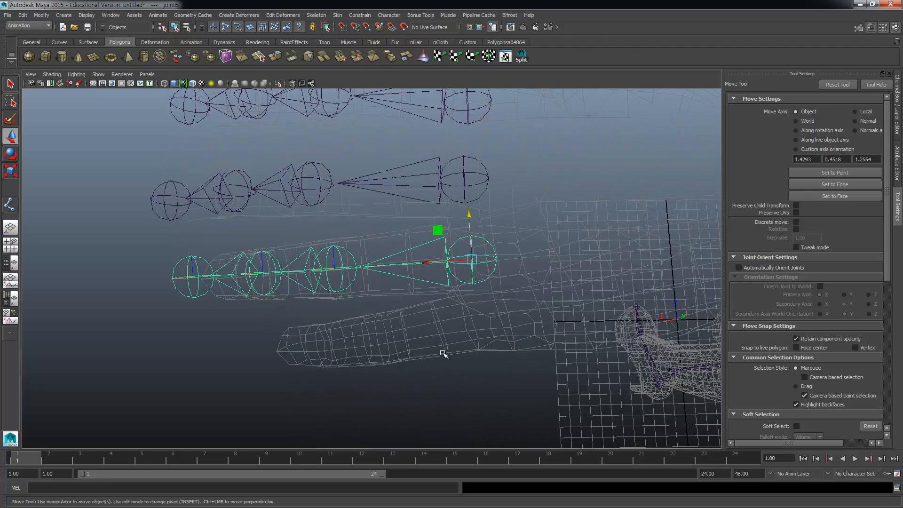
alt+drag(322, 293, 399, 248)
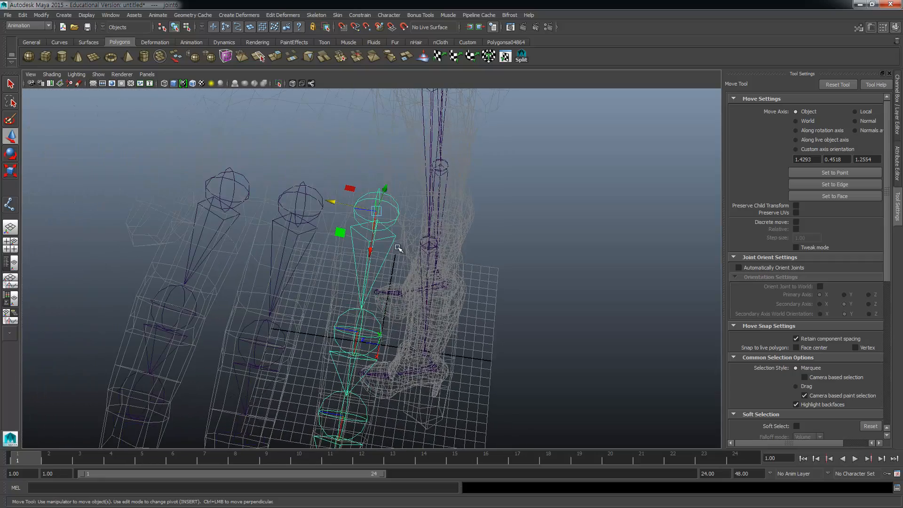
drag(337, 201, 409, 206)
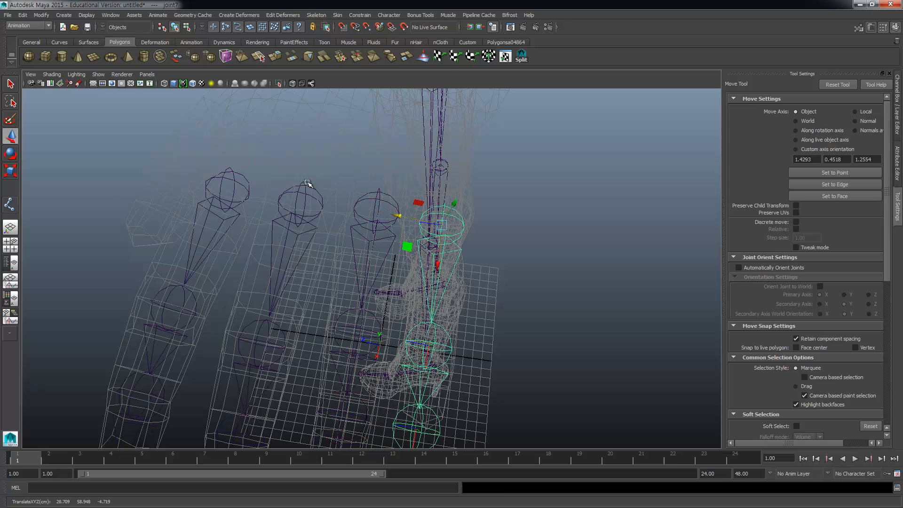
Step: Position the duplicated chain's root at the little finger's base in the top view and rotate it to about 6.6° around Y
key(space)
key(space)
alt+middle_drag(167, 133, 273, 302)
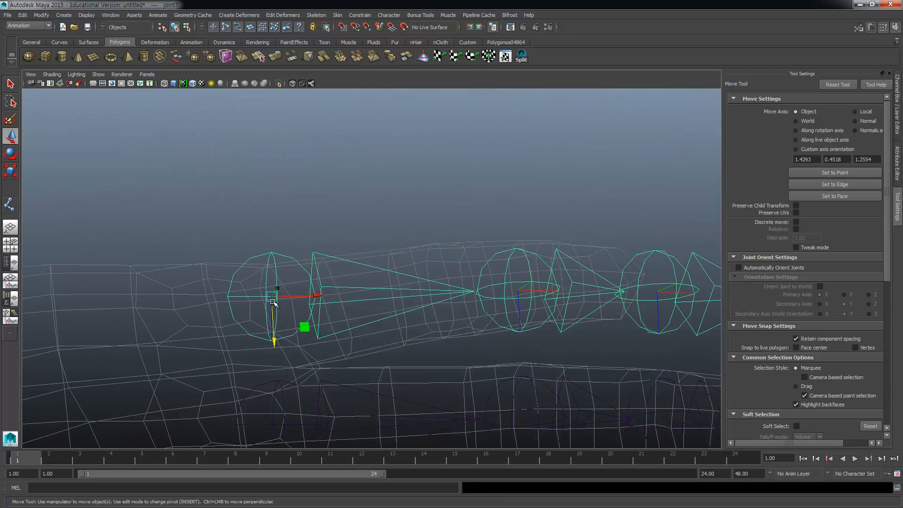
drag(268, 295, 264, 313)
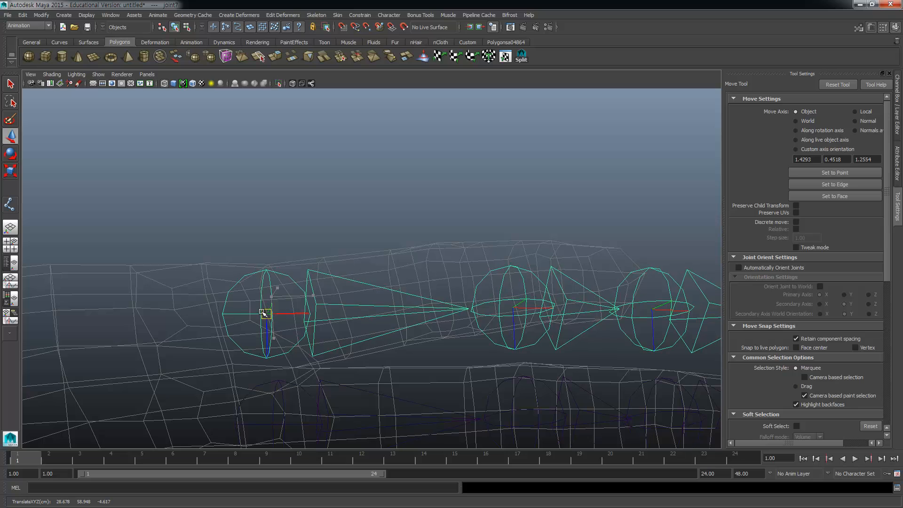
key(e)
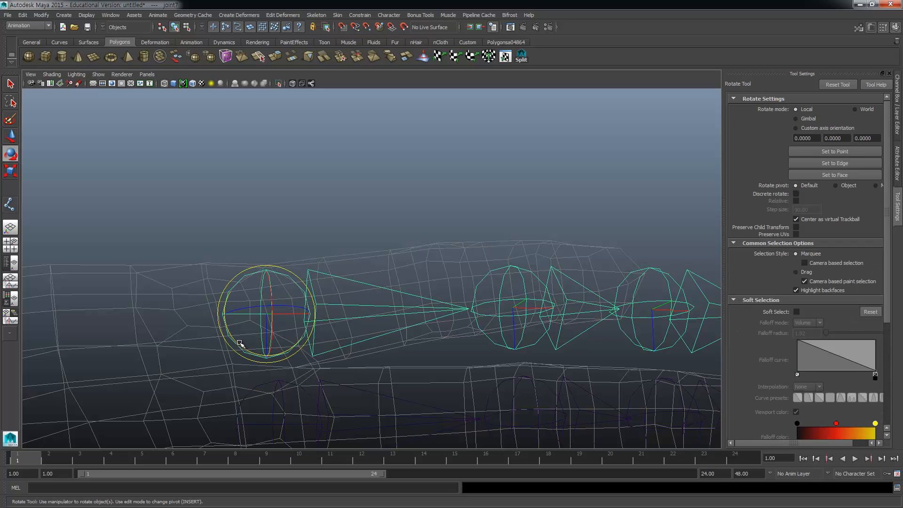
drag(238, 343, 241, 347)
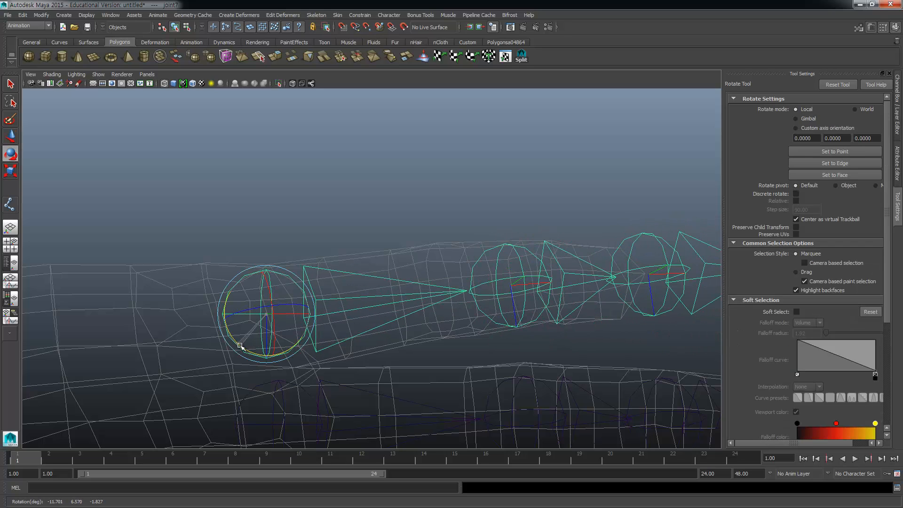
Step: Shorten the little finger chain by scaling its root joint along X and its second joint to about 0.72 along X
key(r)
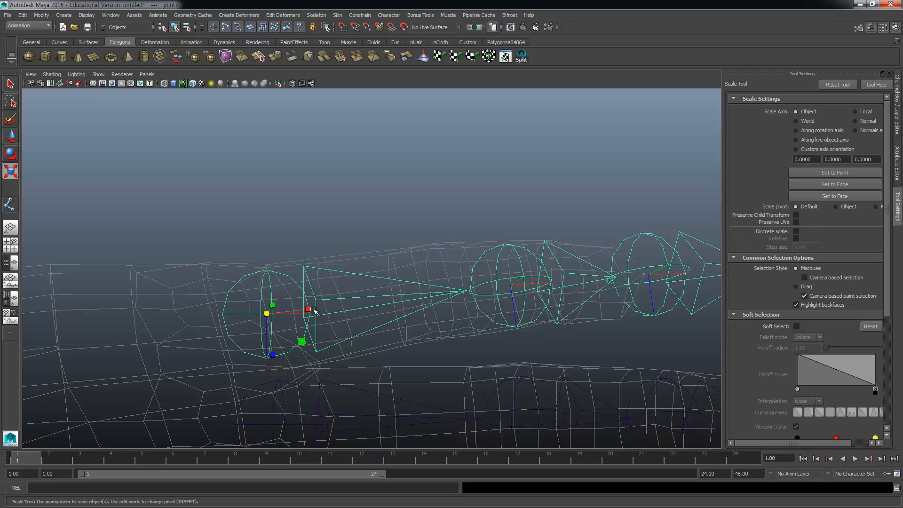
drag(311, 310, 302, 313)
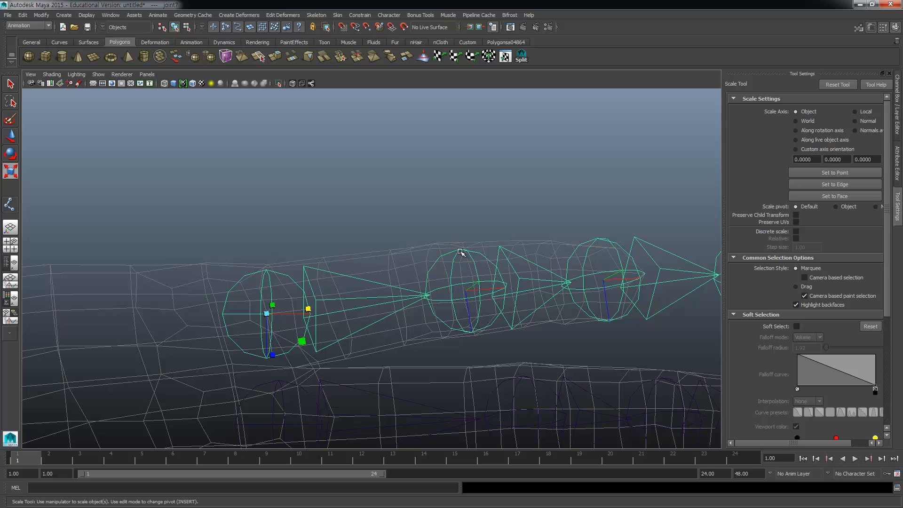
click(518, 291)
drag(506, 288, 503, 289)
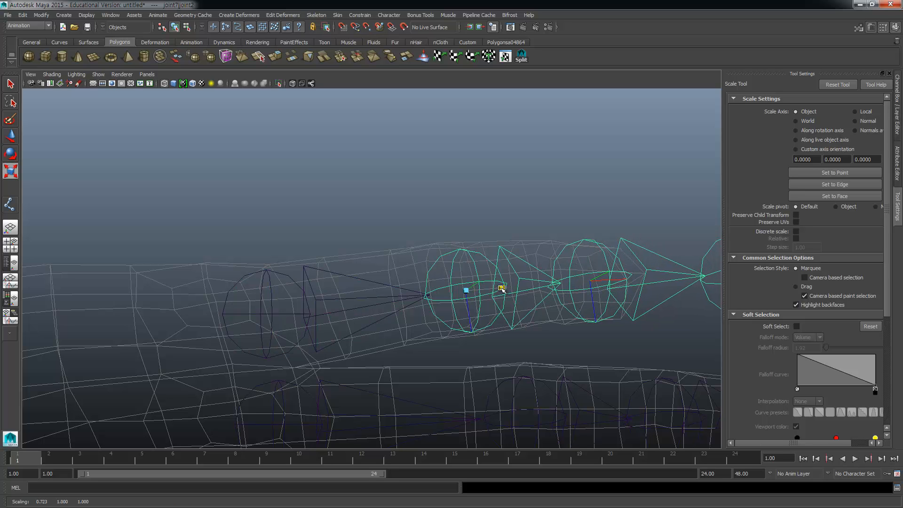
alt+drag(410, 328, 369, 256)
alt+drag(329, 292, 328, 300)
scroll(328, 300, up, 2)
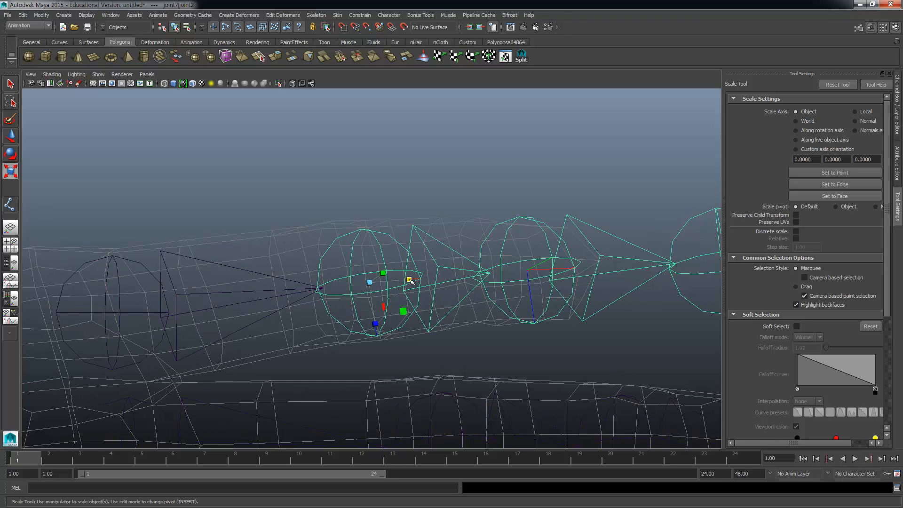
Step: Scale the little finger chain's second joint to about 0.7 along X and fit the chain inside the finger in the perspective view
drag(410, 281, 407, 280)
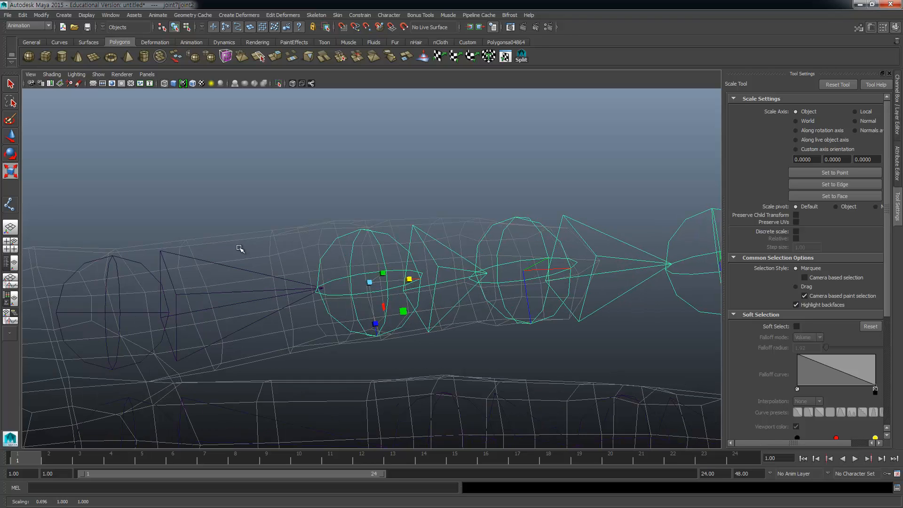
click(217, 260)
click(228, 267)
key(space)
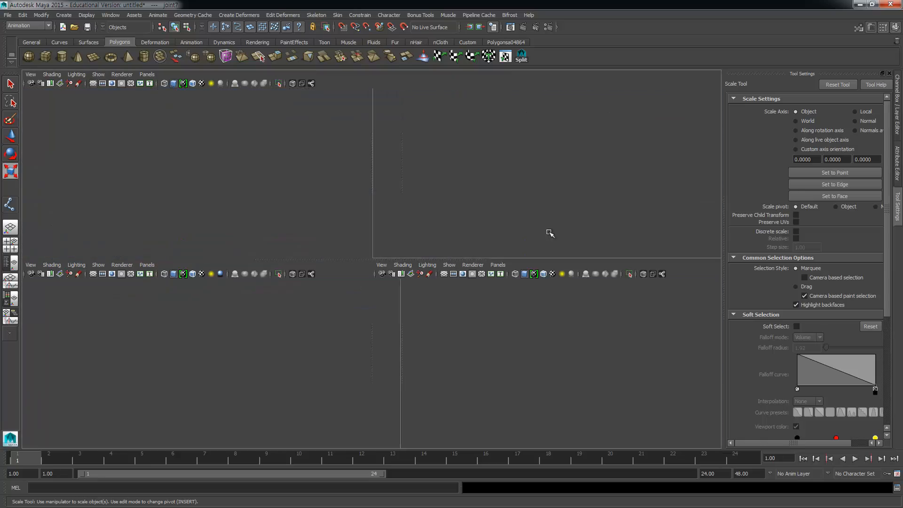
key(space)
alt+drag(550, 233, 470, 288)
key(w)
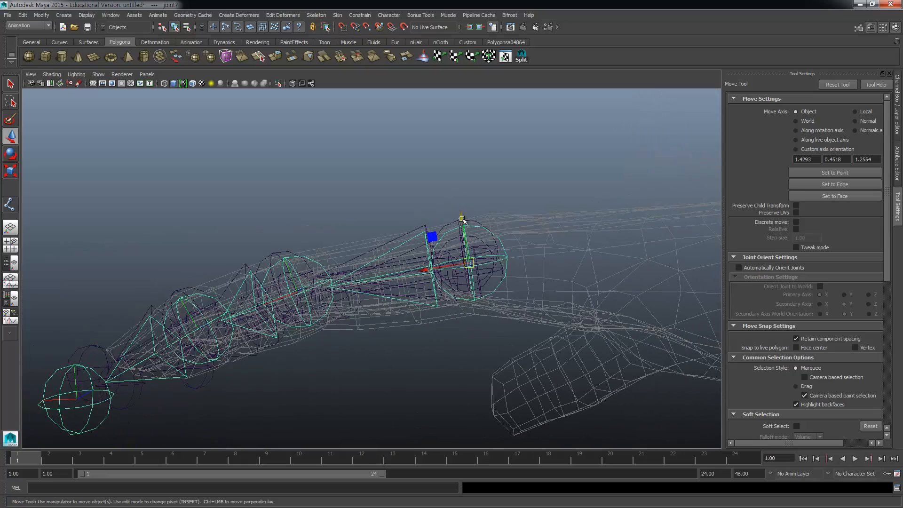
alt+drag(464, 220, 366, 246)
key(r)
key(Down)
key(e)
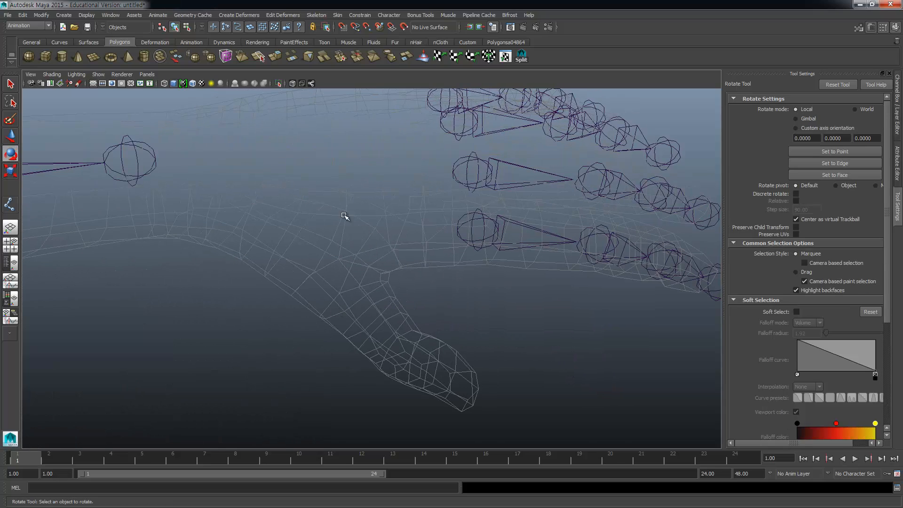
Step: Draw a three-joint chain along the thumb in the top view, from the thumb's base to its tip
key(space)
alt+drag(195, 187, 192, 142)
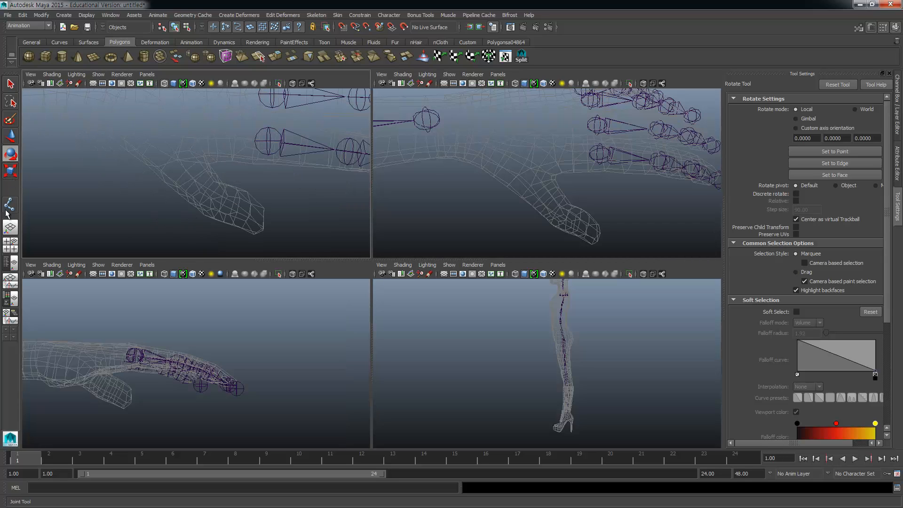
drag(168, 149, 153, 140)
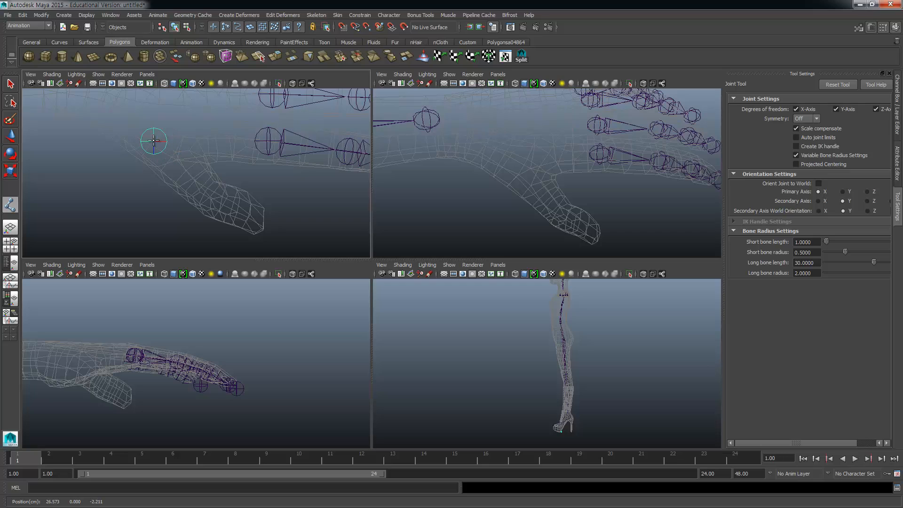
drag(200, 196, 208, 194)
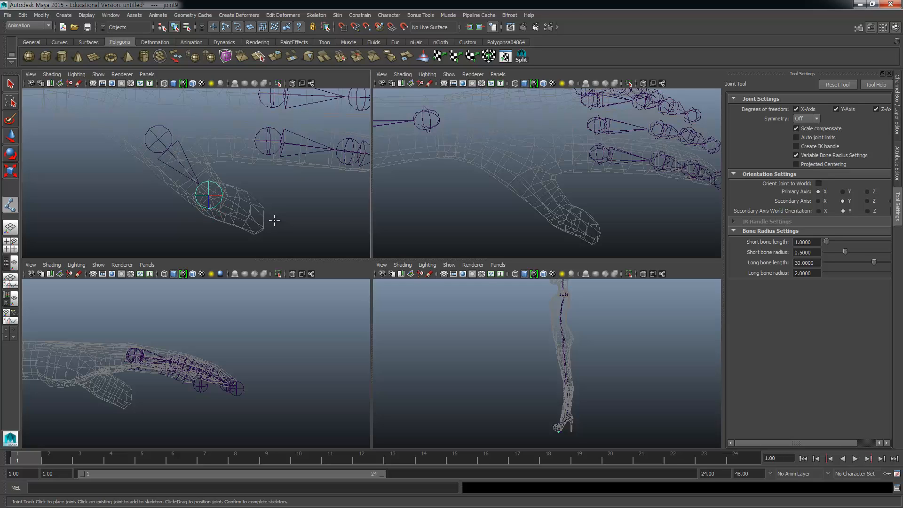
click(272, 226)
drag(265, 225, 265, 220)
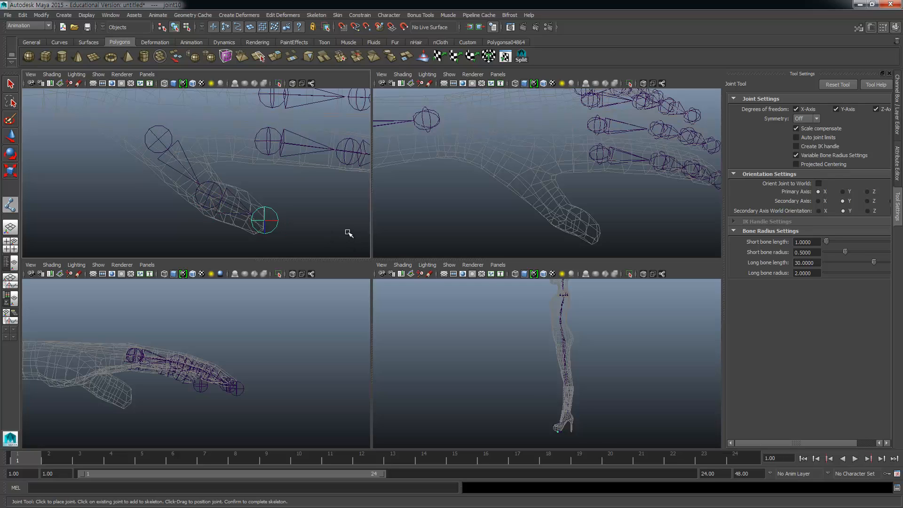
key(Return)
Step: Raise the thumb chain to the hand's height, about 57.9 in Y, in the perspective view
key(e)
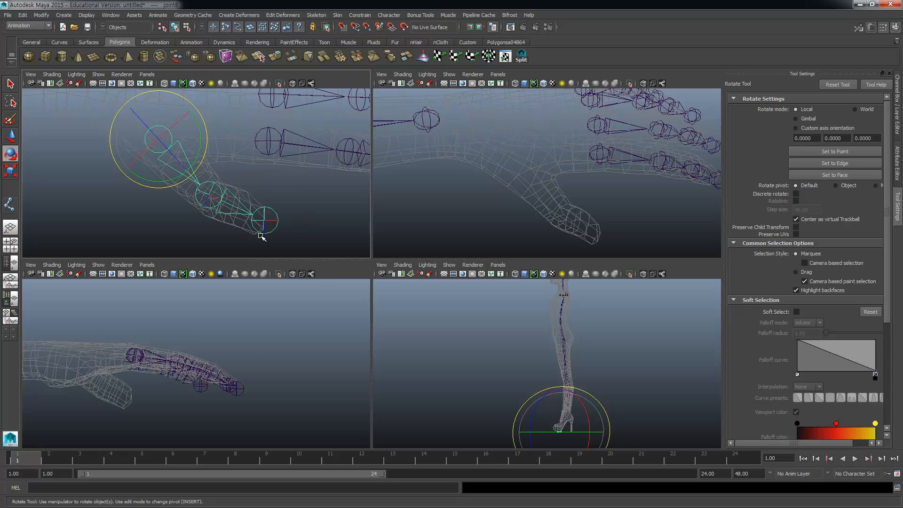
key(space)
alt+drag(299, 309, 313, 297)
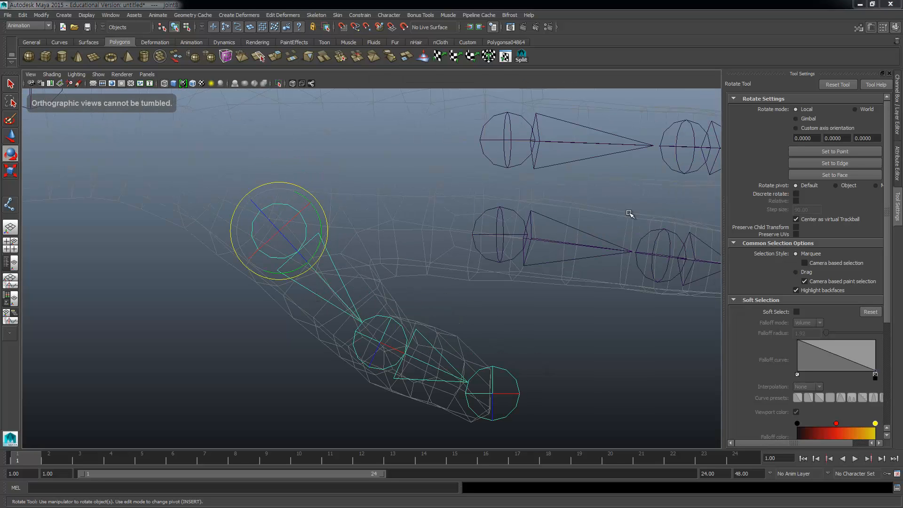
key(space)
key(space)
scroll(393, 276, down, 5)
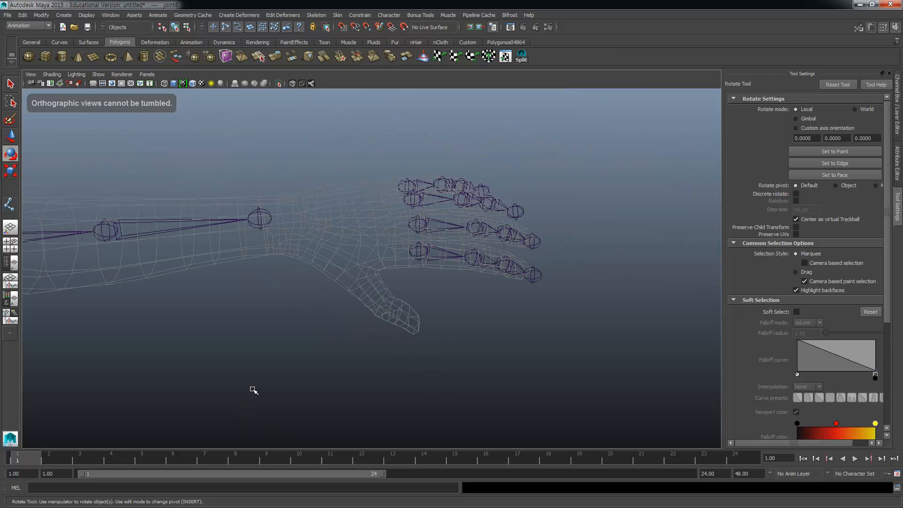
scroll(285, 355, down, 10)
key(w)
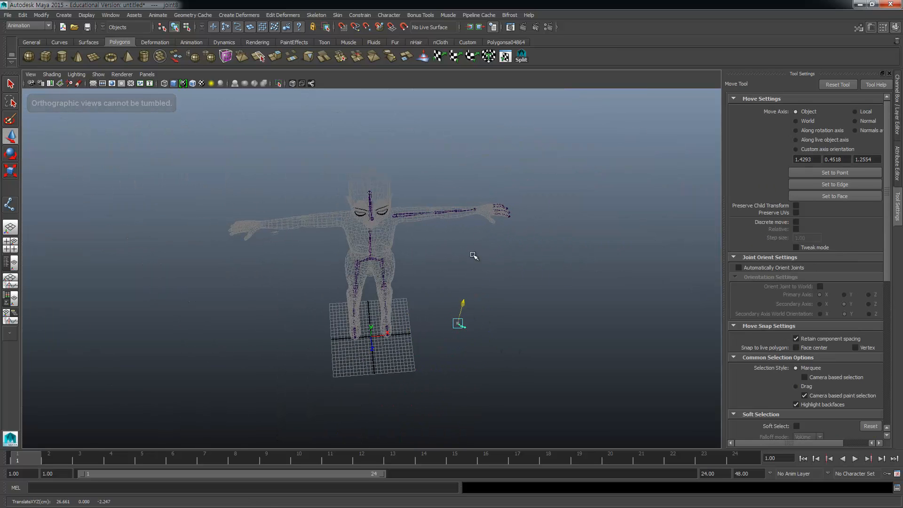
key(f)
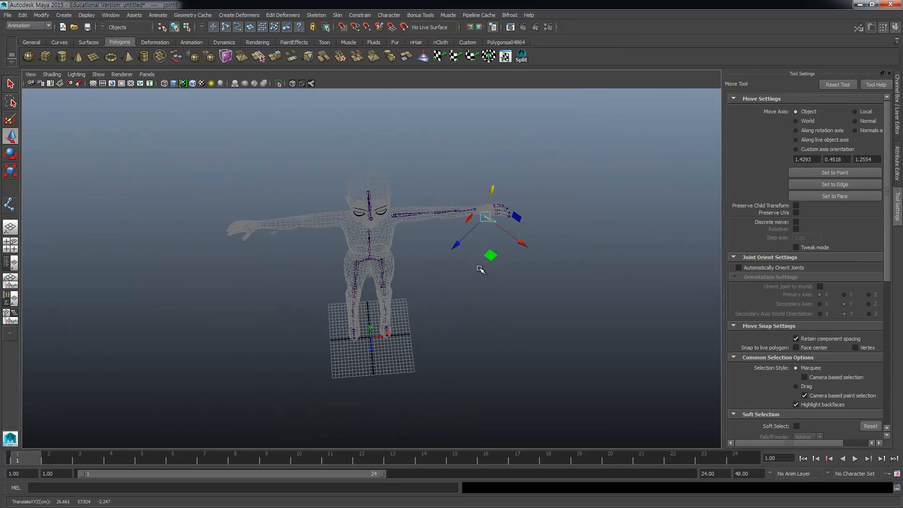
Step: Rotate the thumb chain's root to slope downward along the thumb and move it to about 27.0, 58.7, -1.9
alt+drag(378, 247, 329, 250)
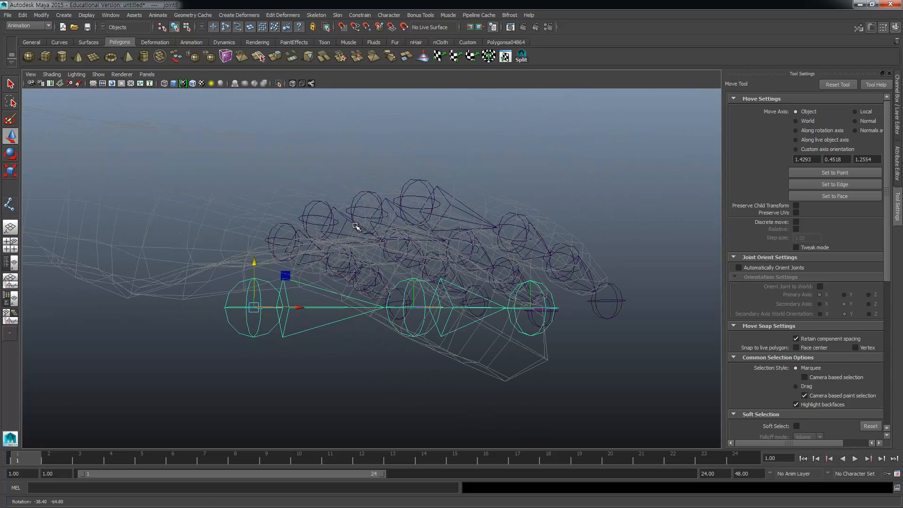
key(e)
drag(284, 278, 310, 297)
key(w)
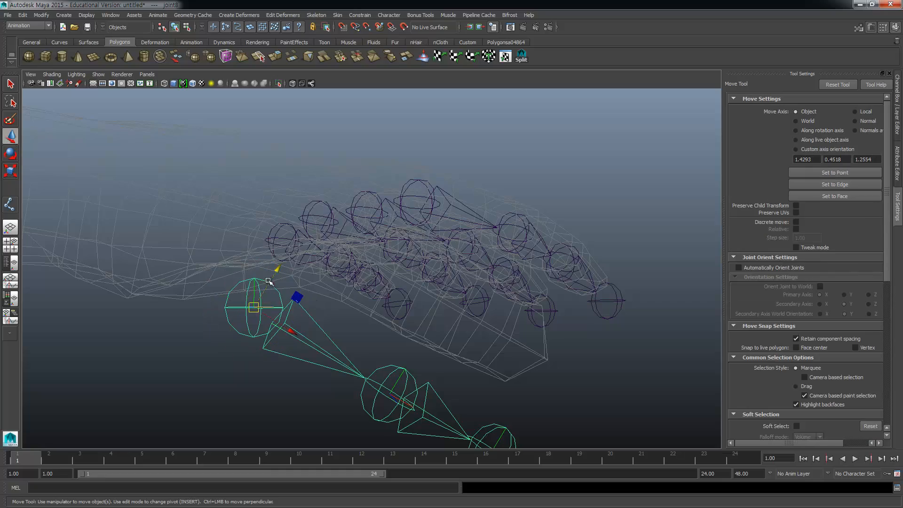
drag(278, 269, 336, 190)
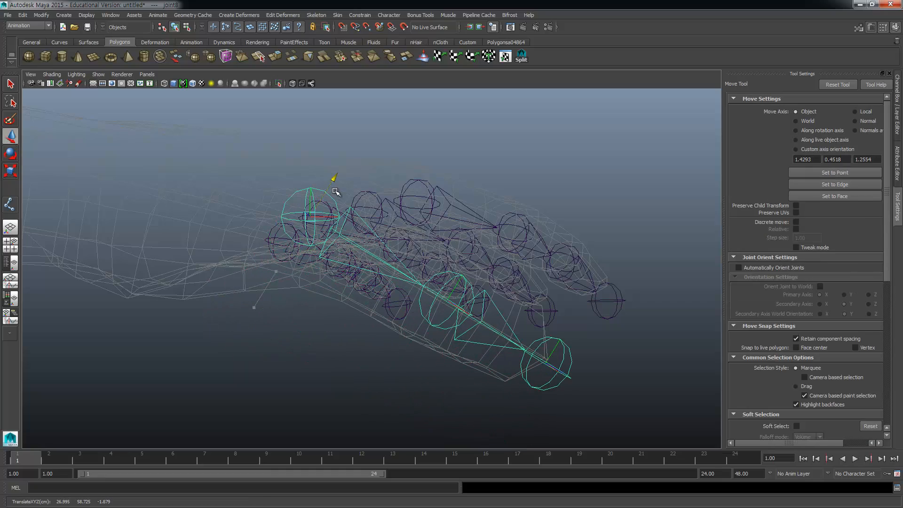
Step: Refine the thumb chain's rotation and root position so it runs through the centre of the thumb mesh
alt+drag(426, 221, 359, 204)
alt+drag(375, 236, 320, 212)
key(e)
alt+drag(319, 236, 343, 255)
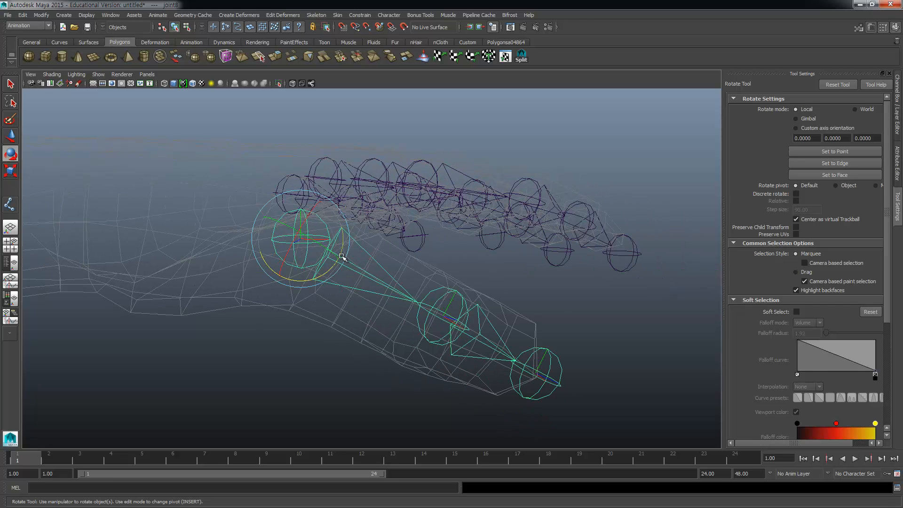
key(w)
drag(324, 200, 317, 214)
alt+drag(345, 260, 340, 342)
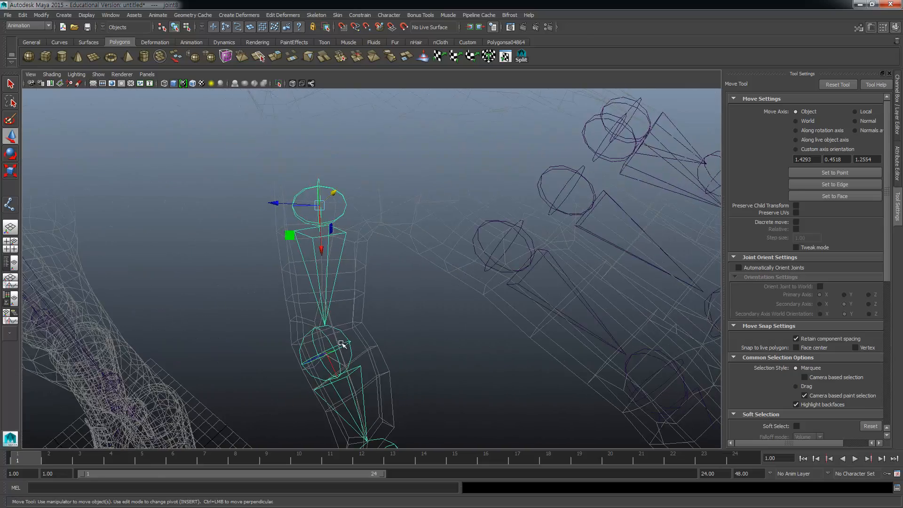
Step: Scale the thumb chain's root joint to about 0.86 along X and check both thumb joints against the mesh
alt+middle_drag(336, 325, 340, 316)
key(r)
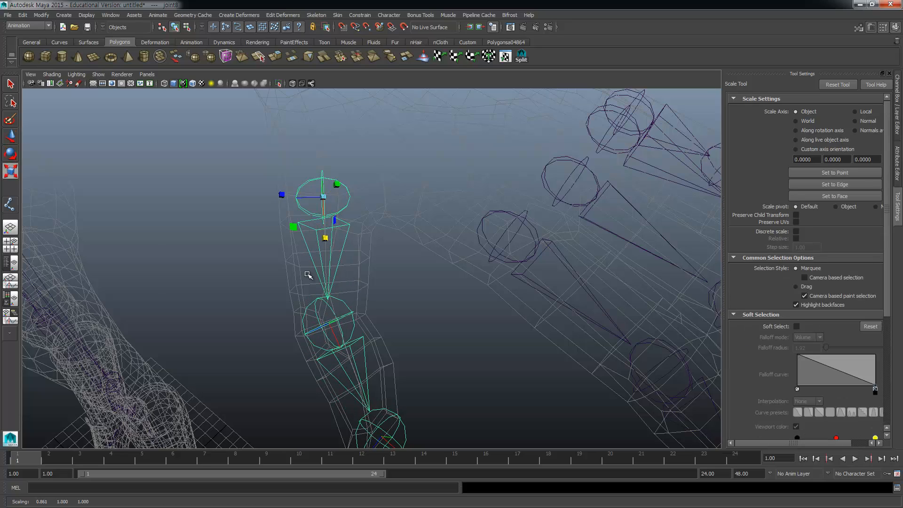
mouse_move(322, 237)
alt+mouse_down()
mouse_move(356, 263)
mouse_move(372, 222)
mouse_move(389, 227)
mouse_move(337, 304)
mouse_move(329, 240)
alt+mouse_up()
key(e)
alt+drag(419, 274, 369, 333)
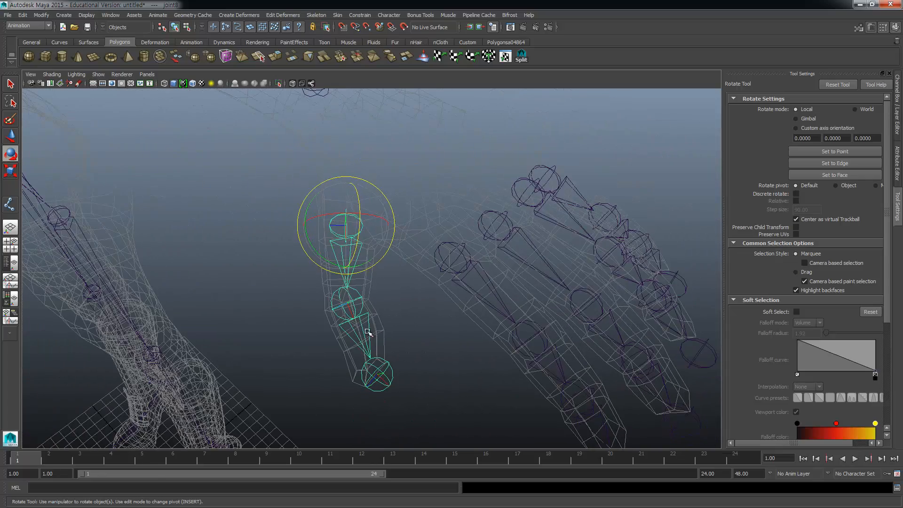
click(367, 339)
key(r)
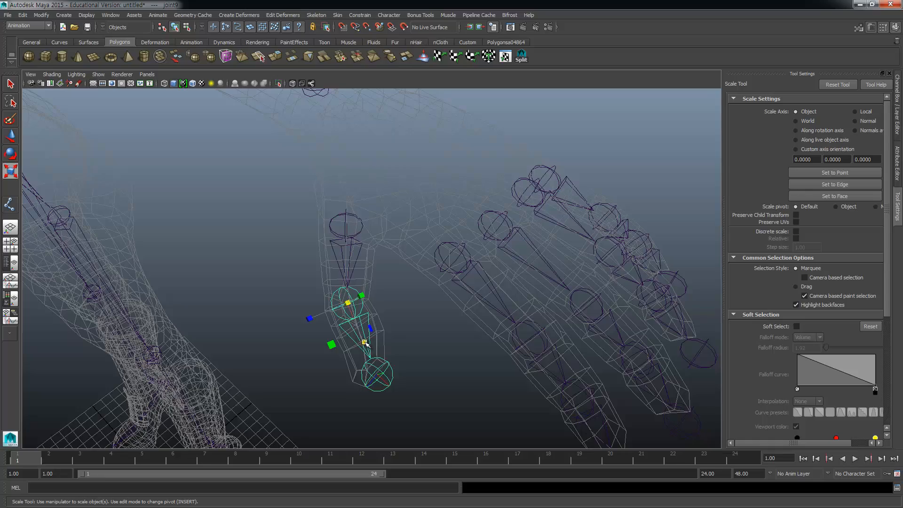
alt+drag(366, 344, 403, 269)
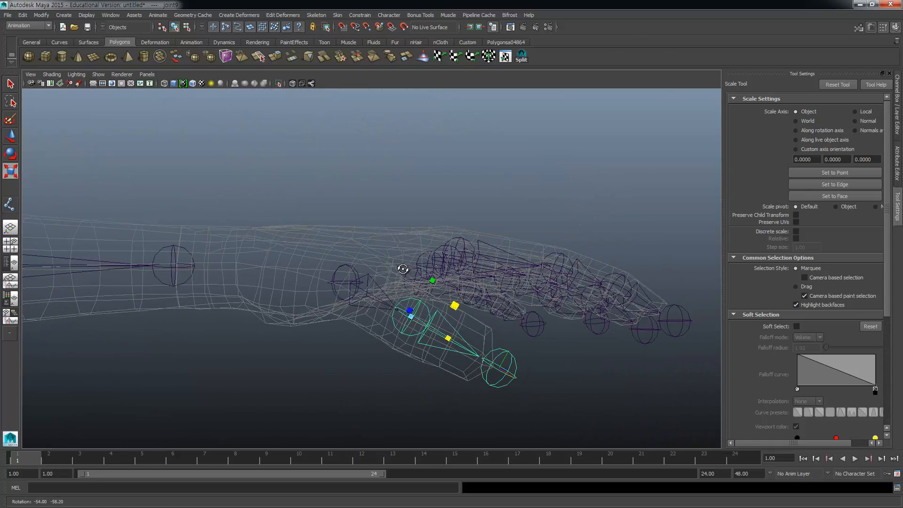
click(343, 284)
alt+drag(355, 327, 356, 365)
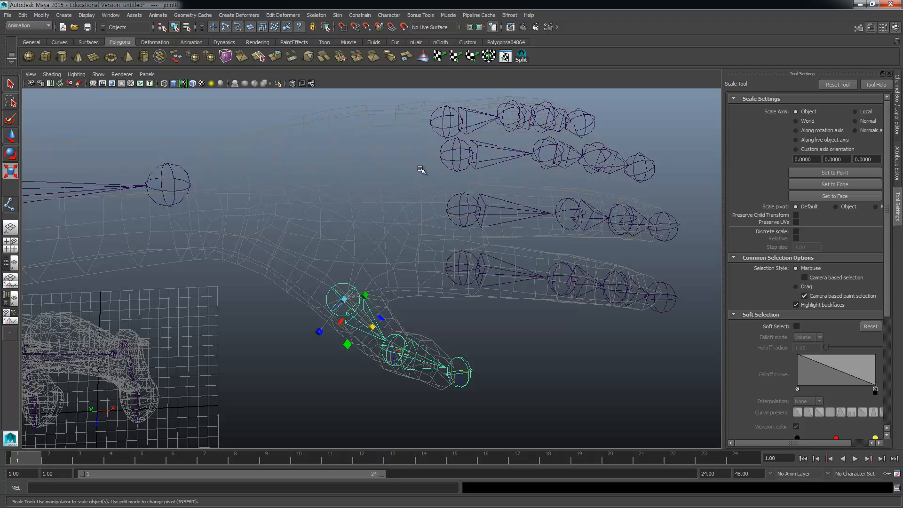
Step: Draw a two-joint chain in the top view, from just past the wrist joint to the middle of the palm
key(space)
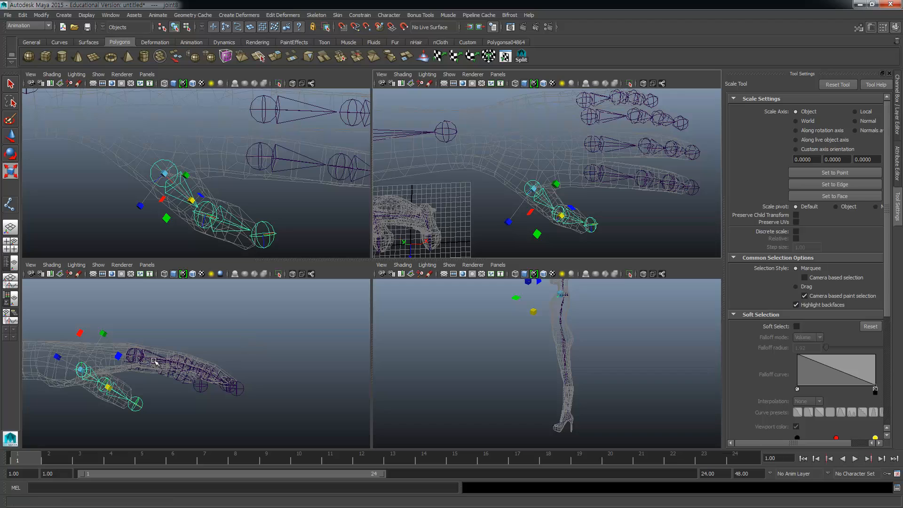
click(6, 209)
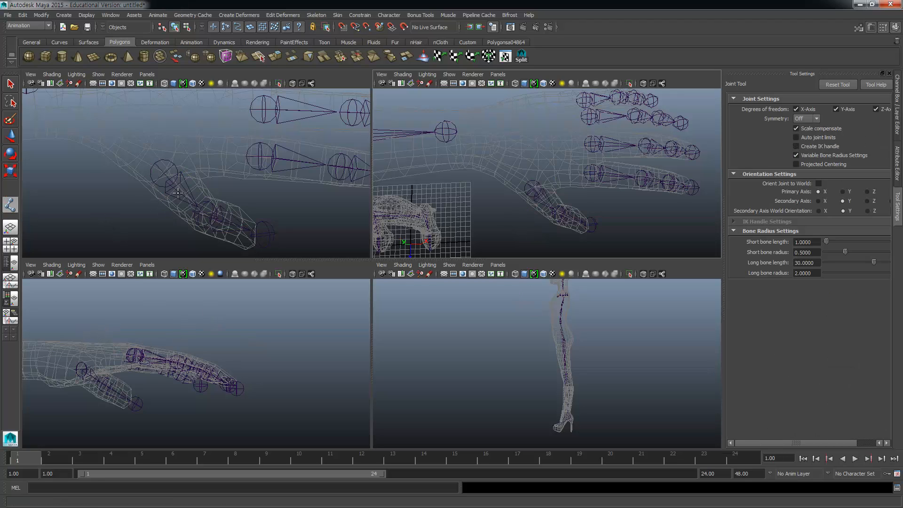
scroll(135, 145, up, 3)
click(121, 151)
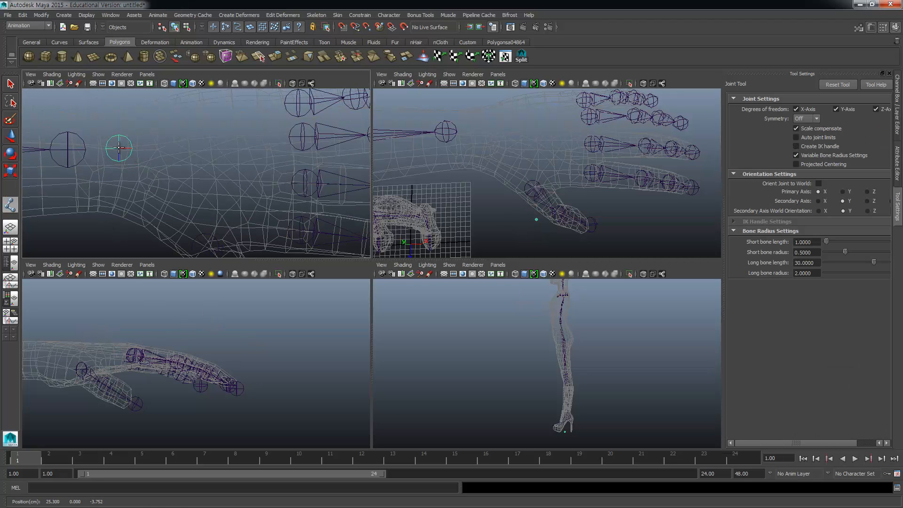
drag(204, 149, 223, 153)
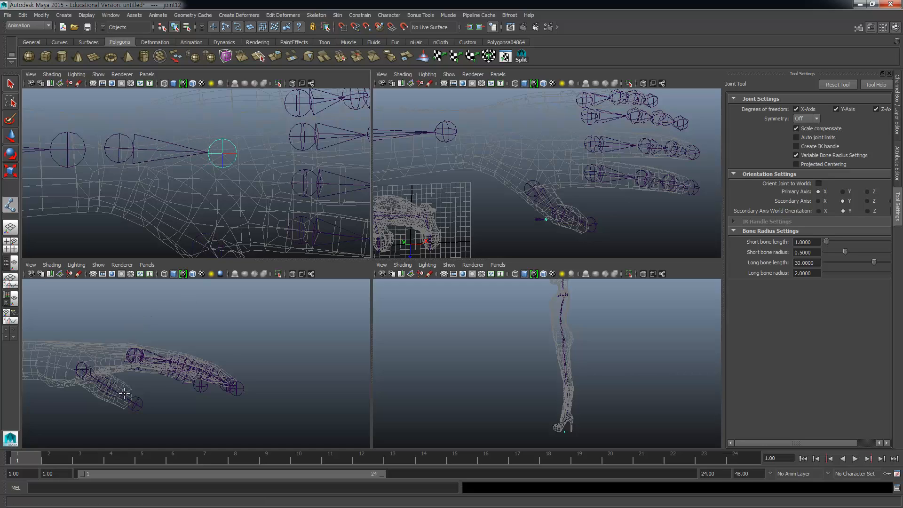
Step: Raise the palm joint chain to the arm's height, about 59.0 in Y, in the front view
scroll(125, 393, down, 5)
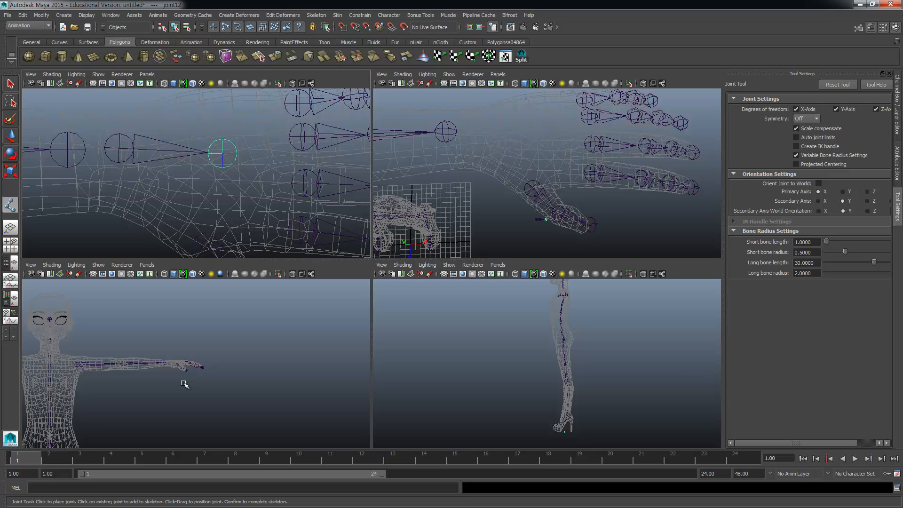
key(w)
scroll(179, 397, down, 5)
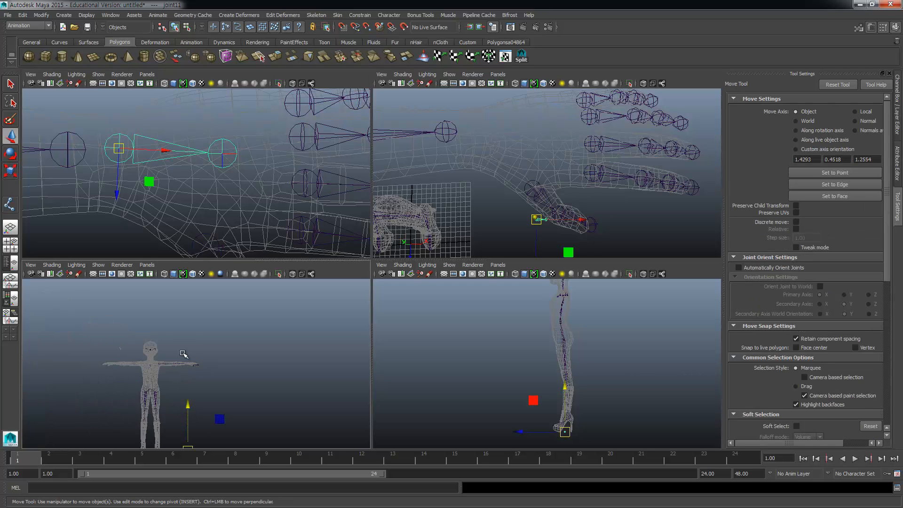
drag(188, 405, 188, 317)
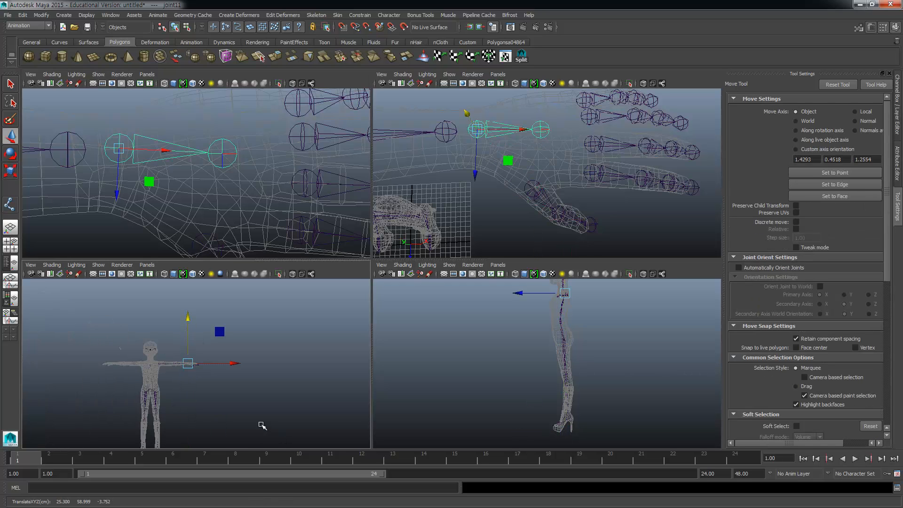
scroll(263, 426, up, 4)
key(space)
scroll(439, 323, down, 6)
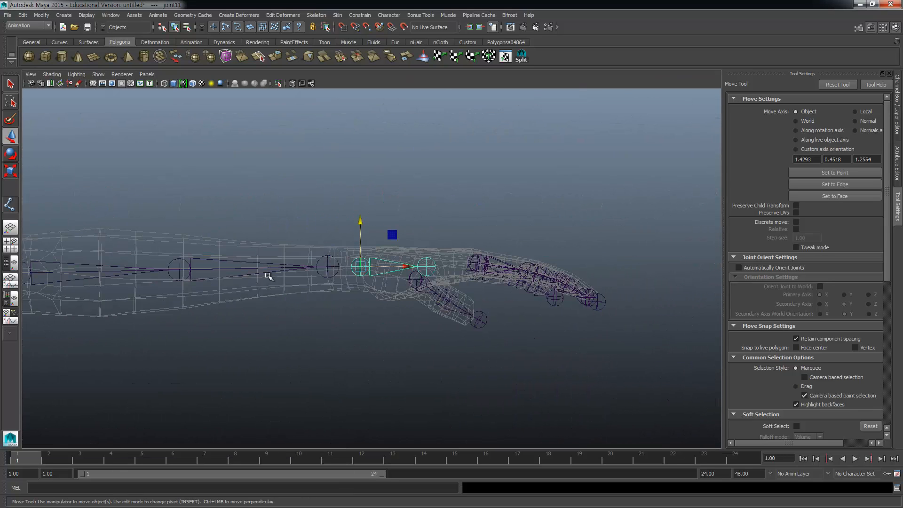
drag(359, 217, 360, 218)
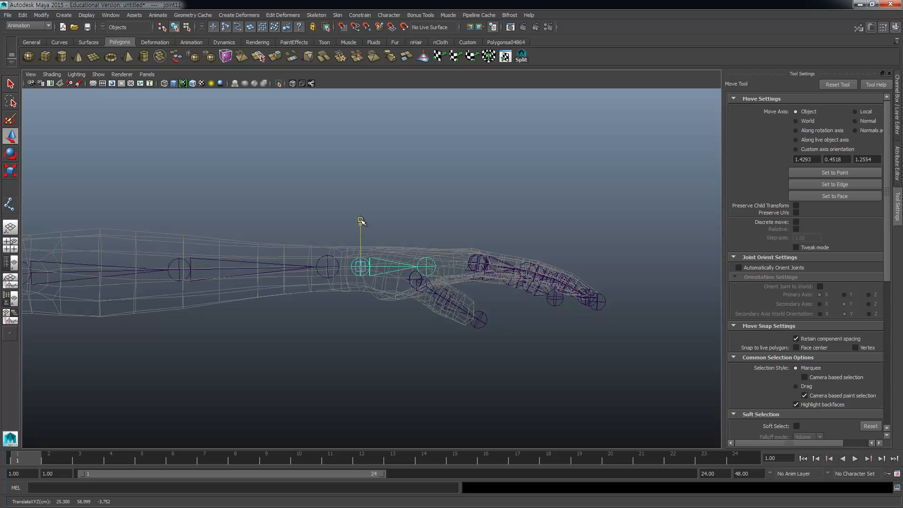
Step: Parent the four finger chains' root joints to the end joint of the palm chain in the top view
key(space)
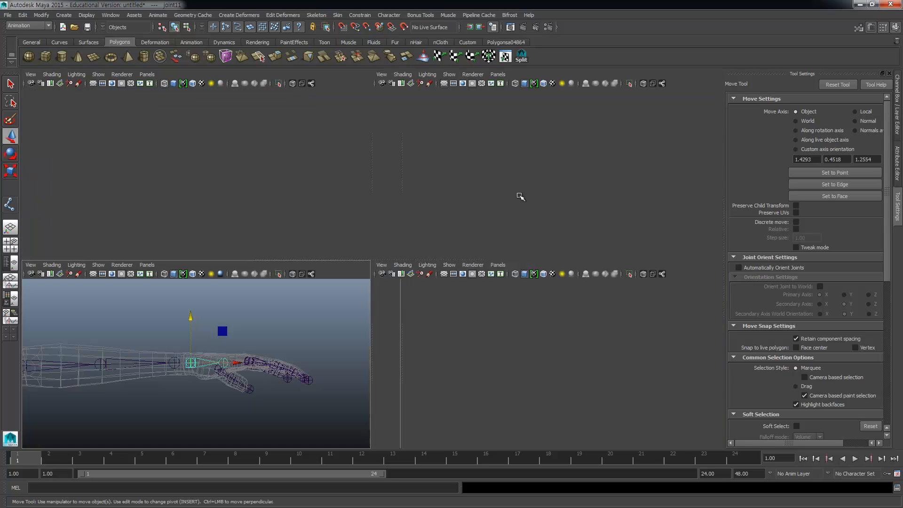
key(space)
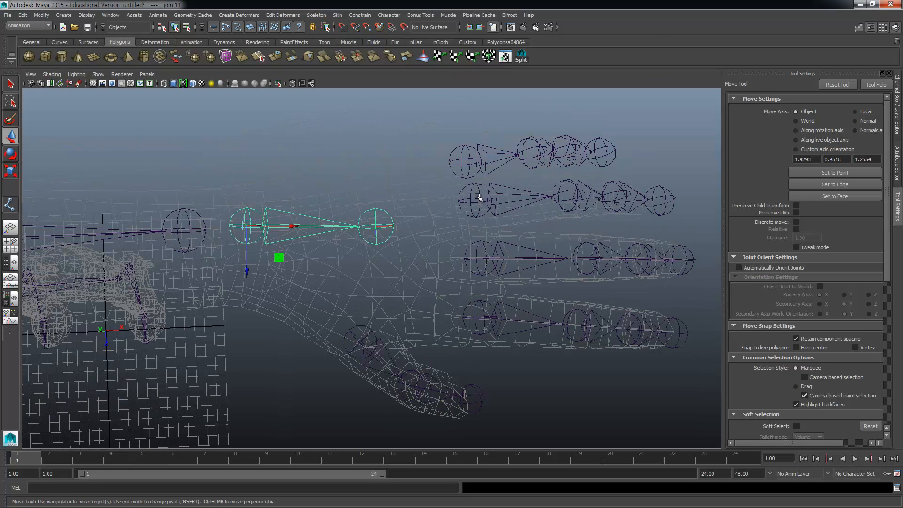
click(479, 203)
shift+click(470, 260)
shift+click(472, 315)
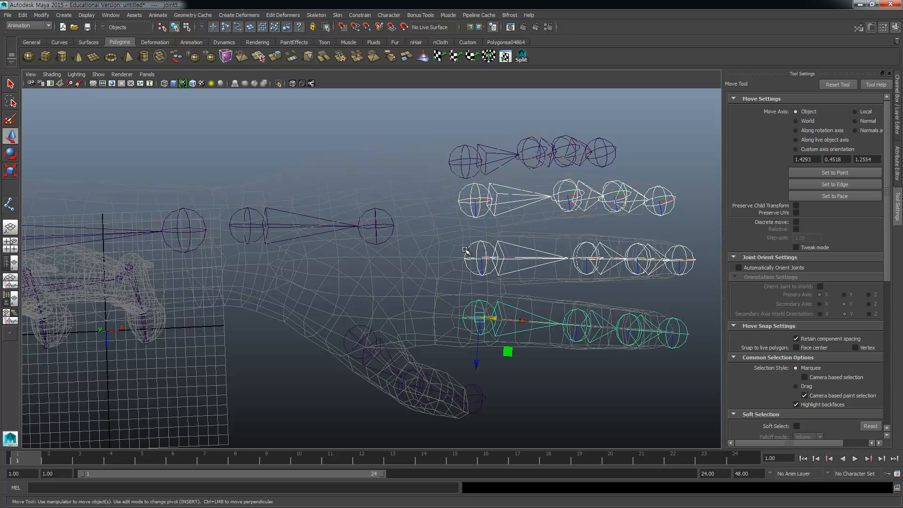
shift+click(458, 166)
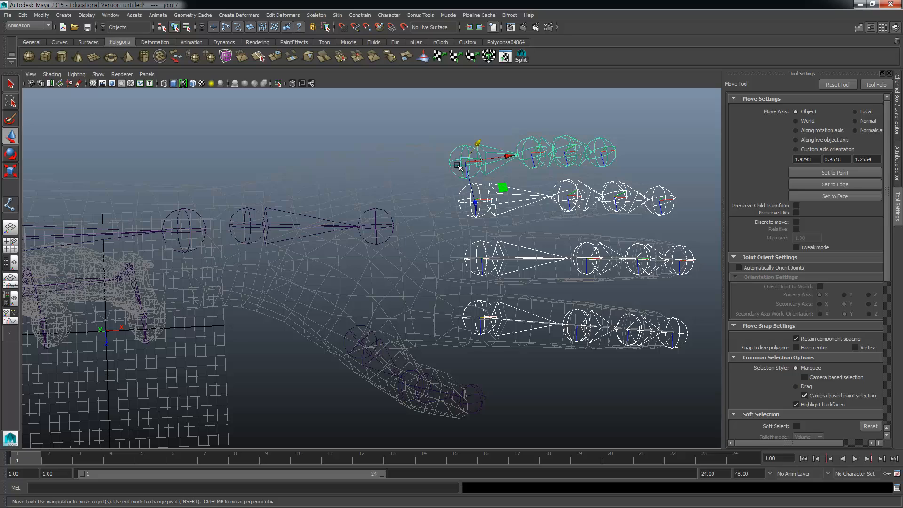
click(378, 226)
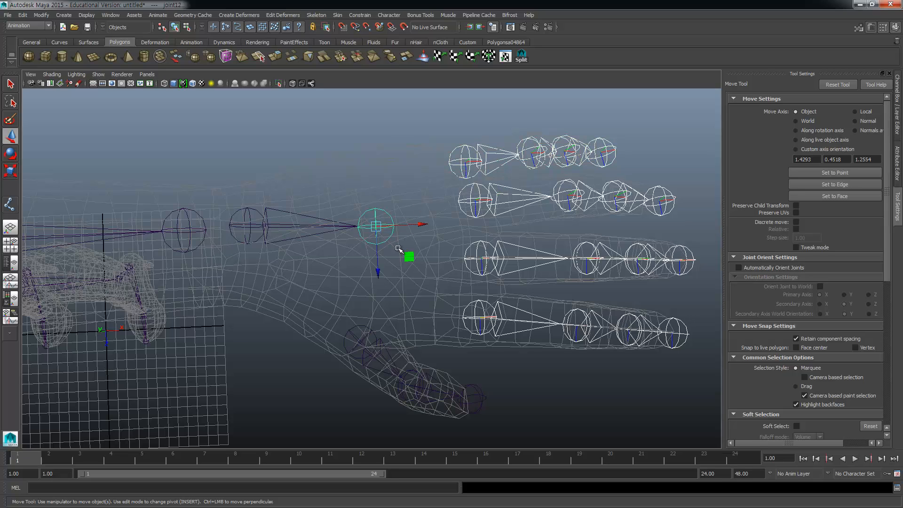
key(p)
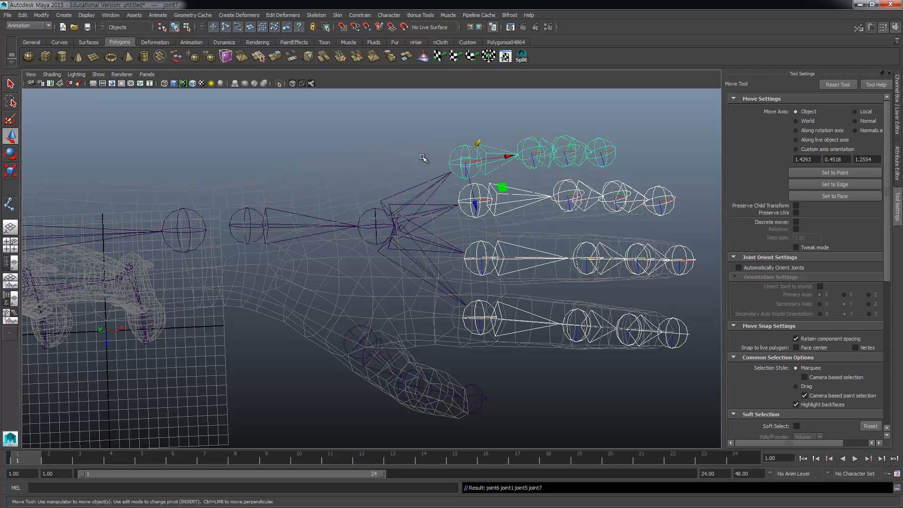
Step: Parent the thumb chain to the root joint of the palm chain and inspect the connection
click(353, 342)
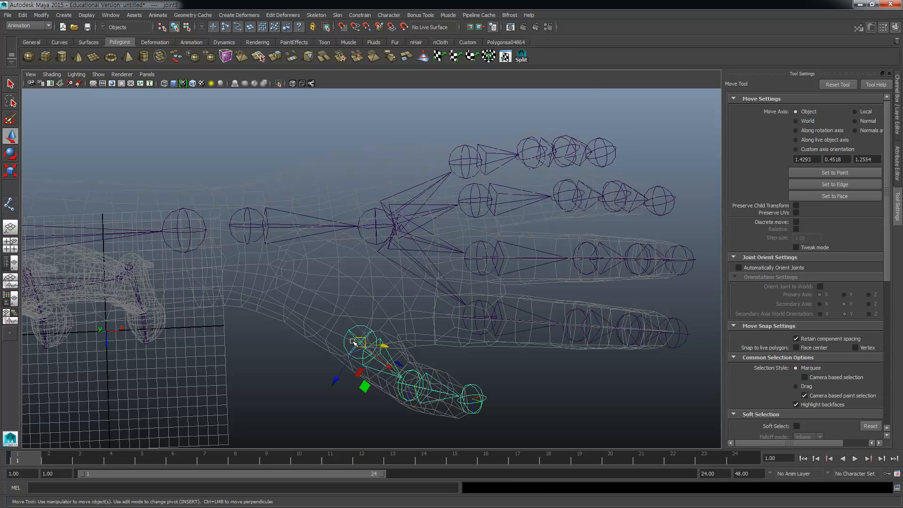
shift+click(250, 228)
mouse_move(264, 254)
alt+mouse_down()
mouse_move(248, 217)
mouse_move(261, 248)
alt+mouse_up()
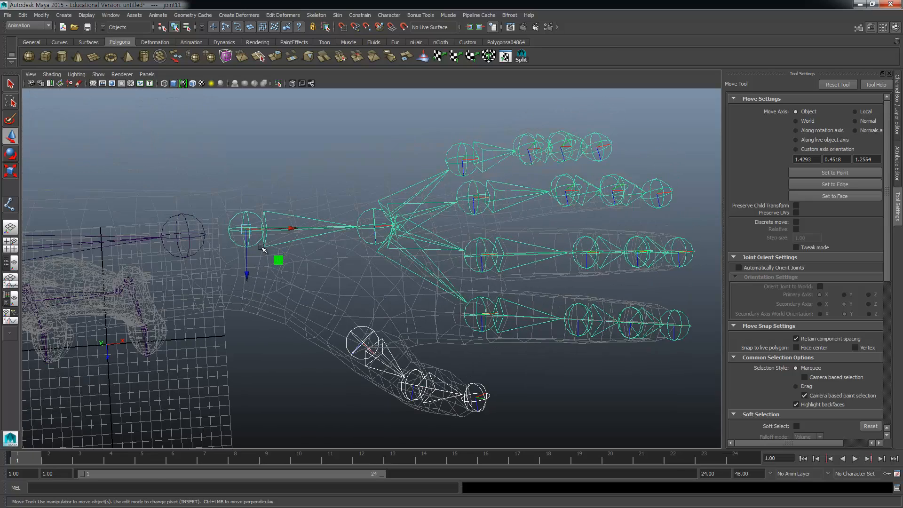
click(22, 15)
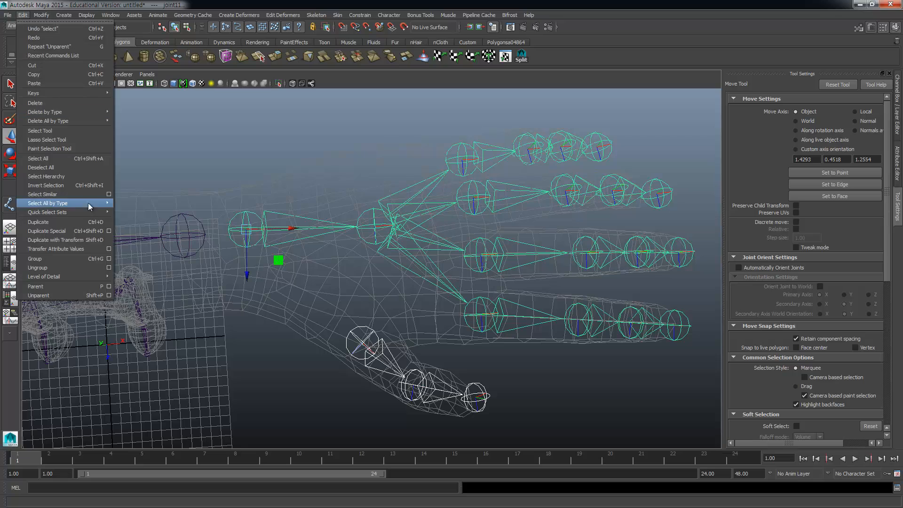
click(42, 293)
alt+drag(287, 292, 375, 288)
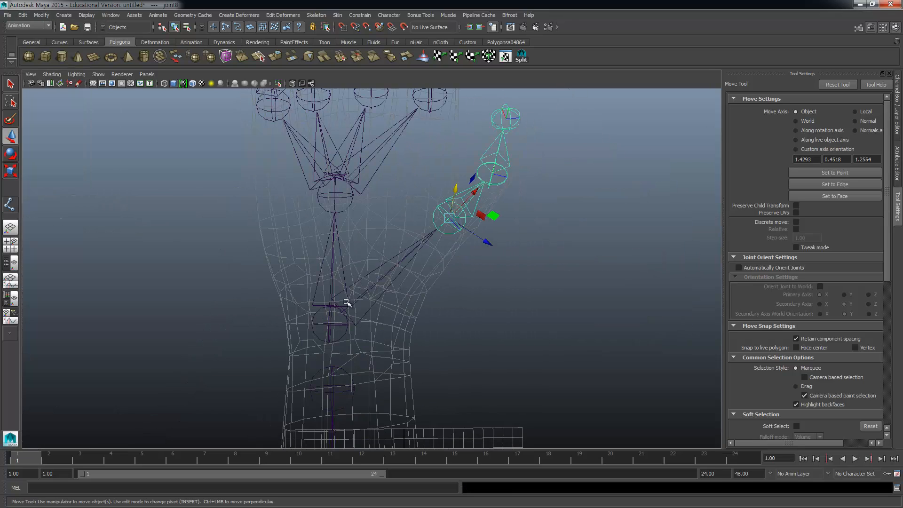
Step: Undo the parenting of the thumb and finger chains to the palm chain
key(ctrl+z)
key(ctrl+z)
key(ctrl+z)
key(ctrl+z)
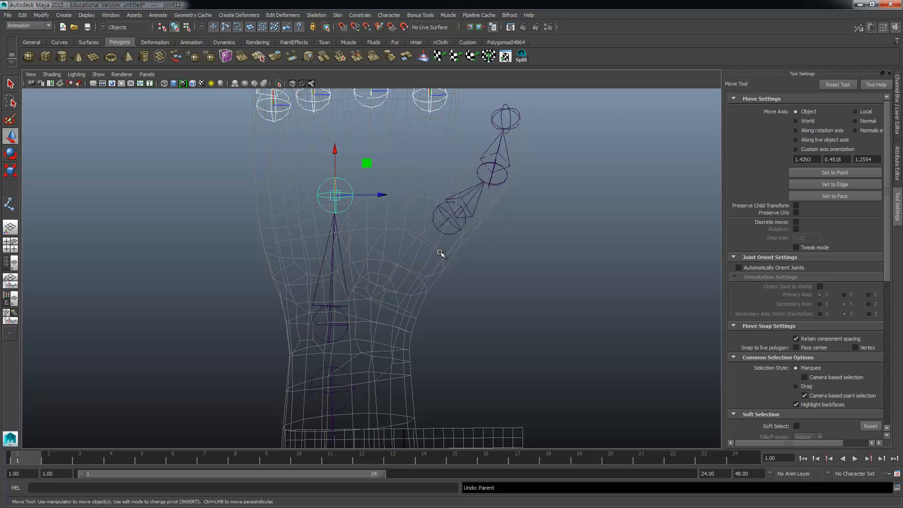
Step: Shift the palm chain sideways towards the centre of the hand and rotate its root joint about 3.27 degrees in Y
click(340, 320)
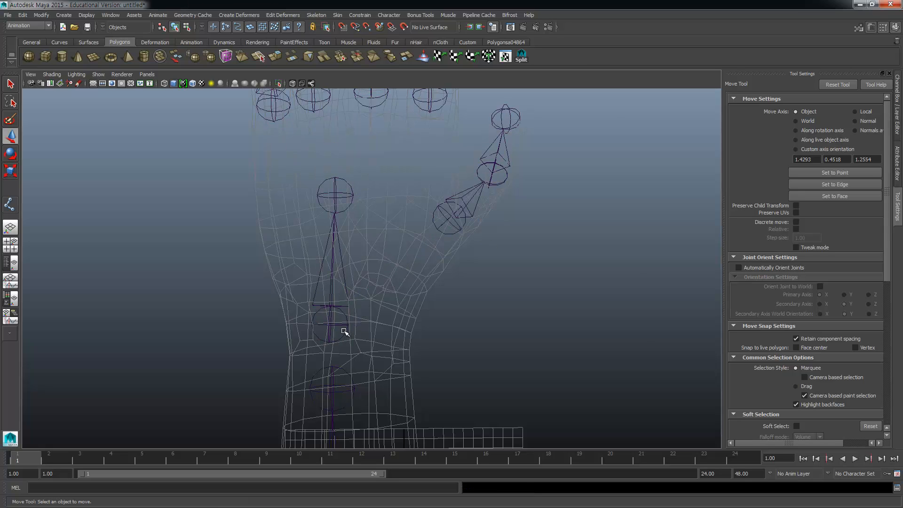
click(345, 333)
drag(382, 323, 375, 294)
key(e)
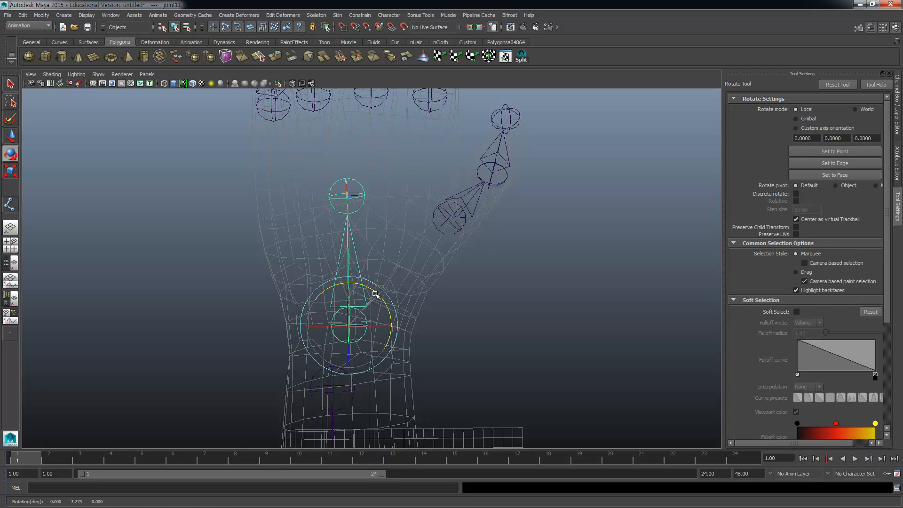
alt+drag(409, 317, 290, 277)
key(w)
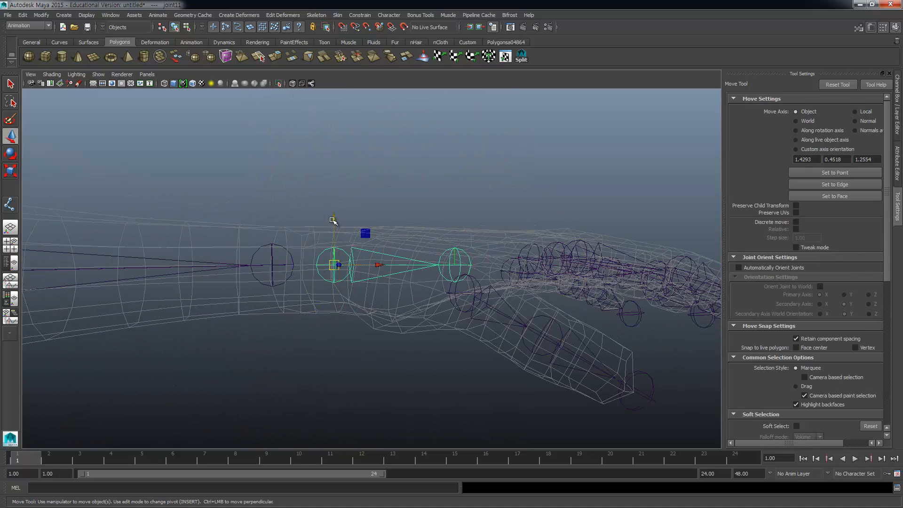
click(334, 219)
Step: Parent the thumb chain's root joint to the root joint of the realigned palm chain
alt+drag(339, 256, 373, 364)
mouse_move(371, 306)
alt+middle_down()
mouse_move(373, 221)
mouse_move(367, 303)
alt+middle_up()
scroll(368, 302, up, 5)
alt+drag(369, 303, 426, 226)
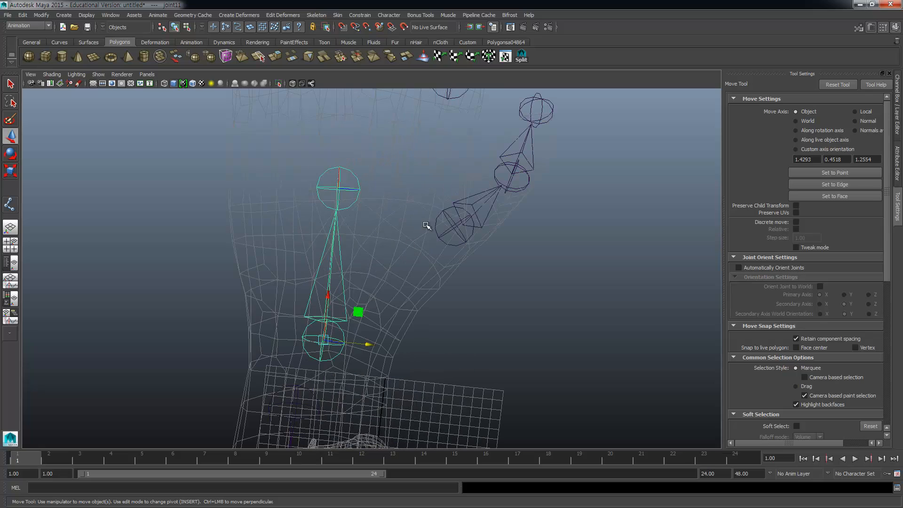
click(454, 227)
alt+drag(423, 187, 365, 346)
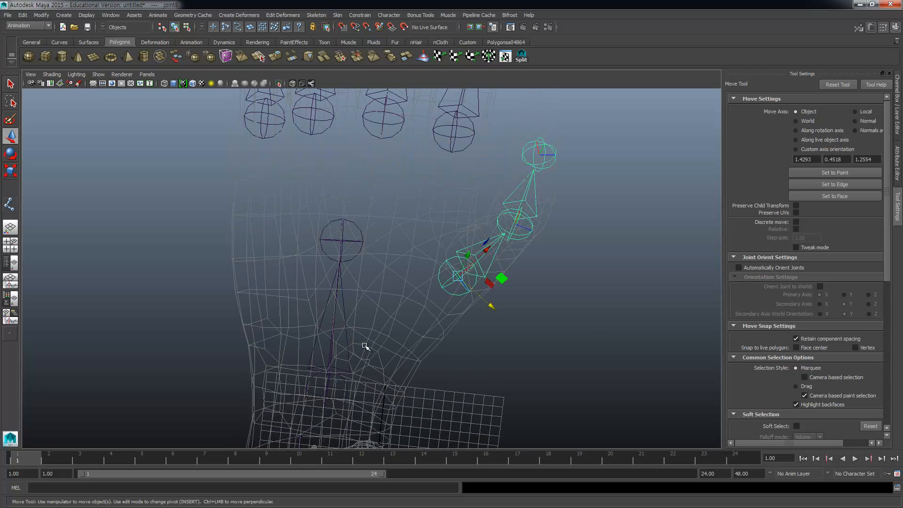
click(329, 383)
click(463, 282)
Step: Parent the four finger chains' root joints to the end joint of the realigned palm chain
click(453, 134)
click(384, 121)
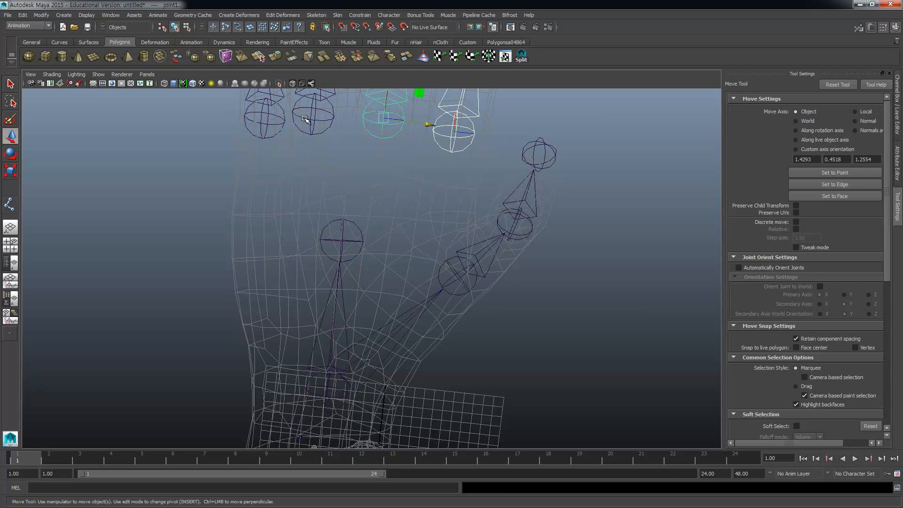
click(313, 117)
click(265, 120)
click(344, 242)
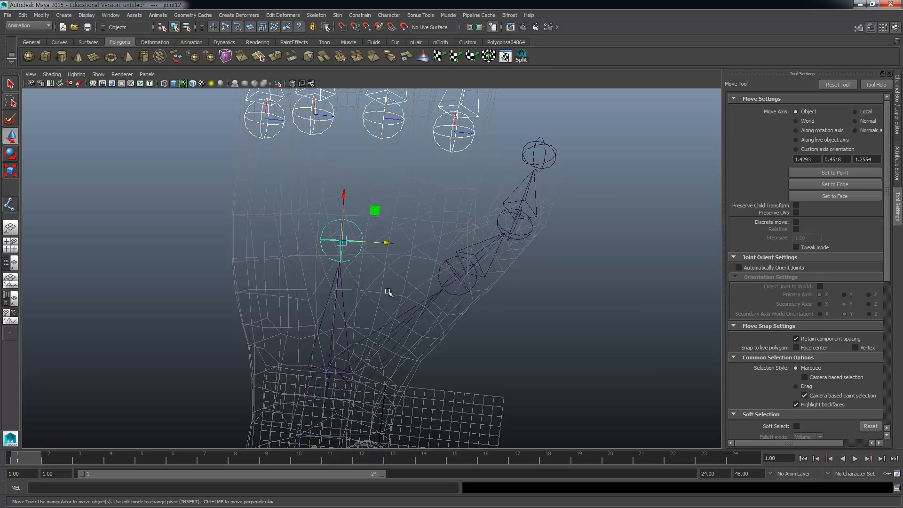
key(ctrl+z)
Step: Rotate the elbow joint about -1.55 degrees in Z to centre the forearm chain in the mesh
scroll(339, 289, down, 5)
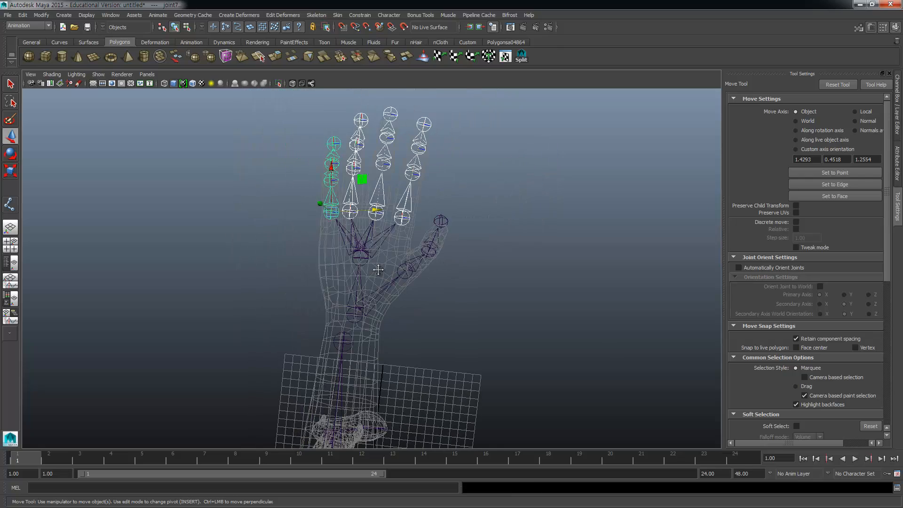
alt+drag(377, 265, 568, 269)
alt+drag(666, 272, 459, 282)
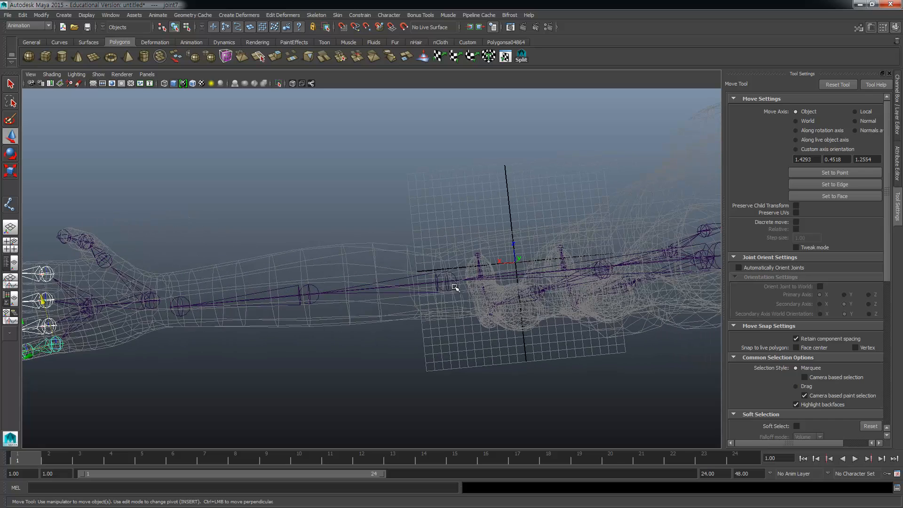
click(438, 278)
key(e)
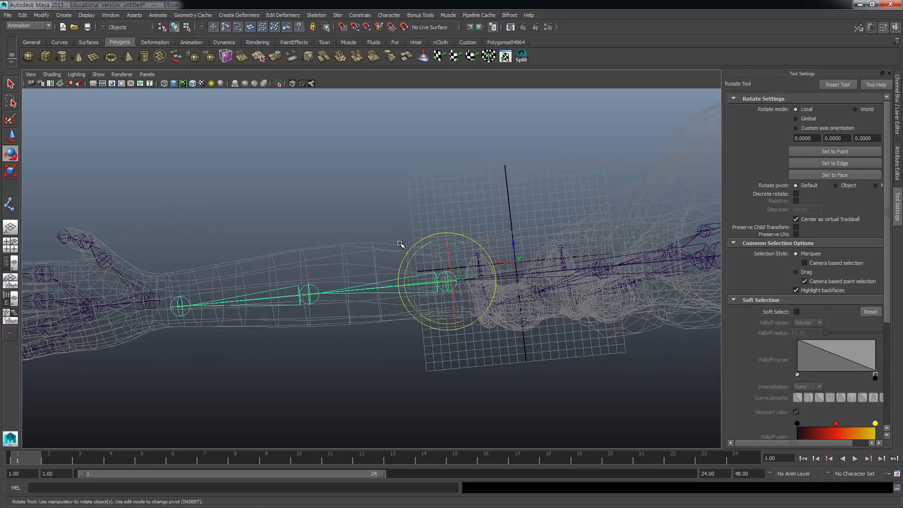
drag(414, 257, 414, 256)
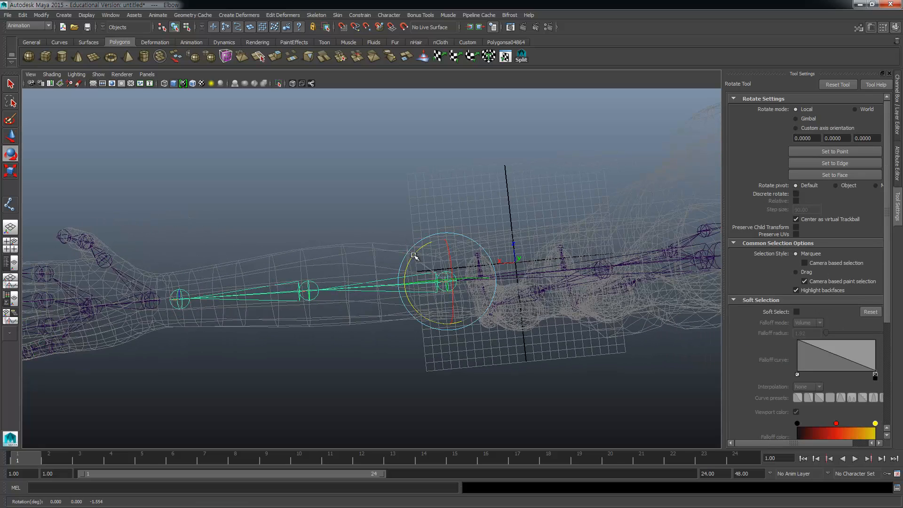
alt+drag(308, 284, 274, 294)
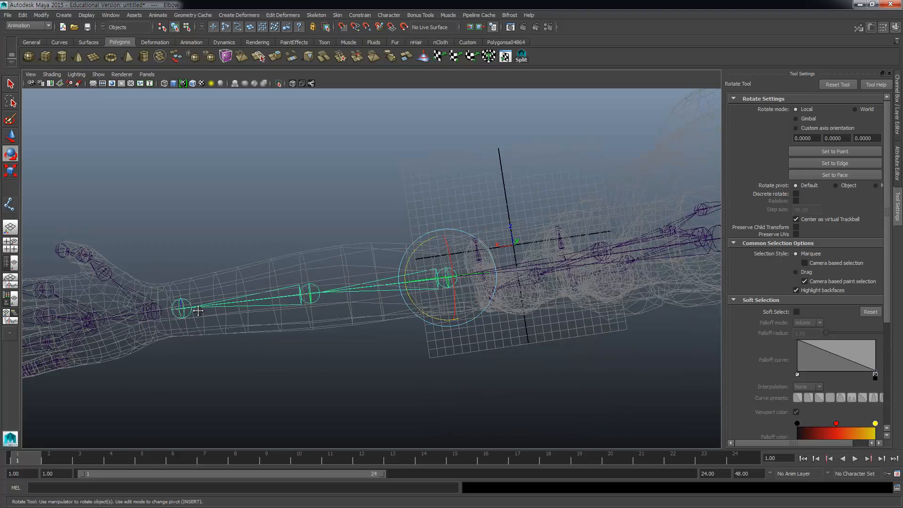
Step: Parent the palm chain's root joint, with the whole hand hierarchy, to the arm's wrist joint
alt+drag(198, 311, 315, 294)
click(313, 292)
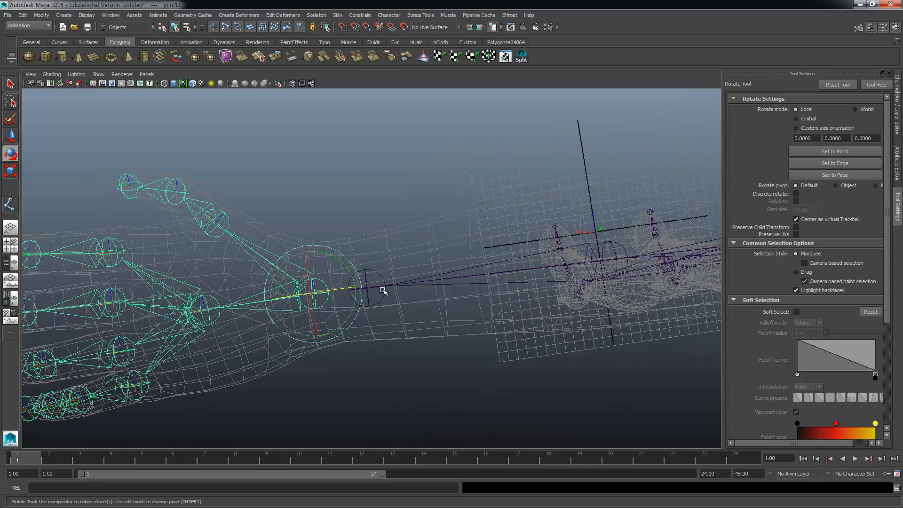
shift+click(391, 299)
key(p)
Step: Check the connected hand in the top view and rename the palm chain's root joint as Hand
key(f)
key(space)
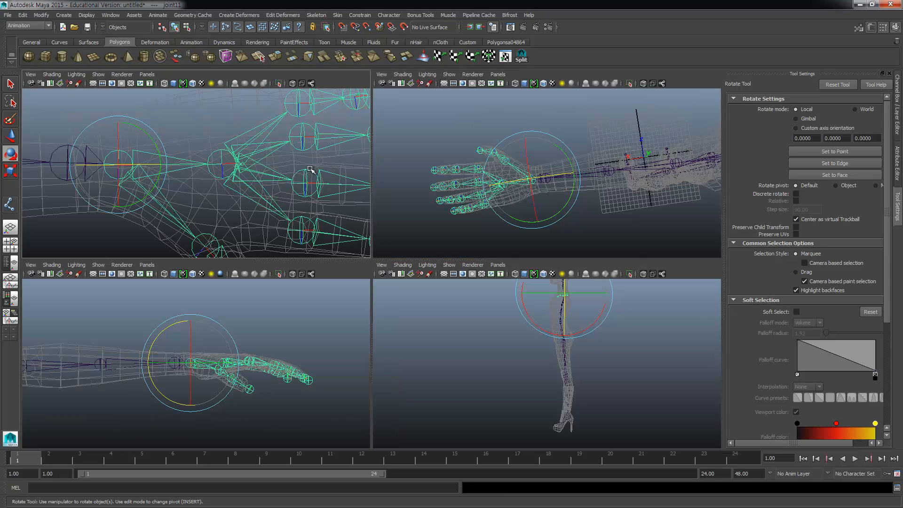
key(space)
alt+middle_drag(288, 246, 287, 210)
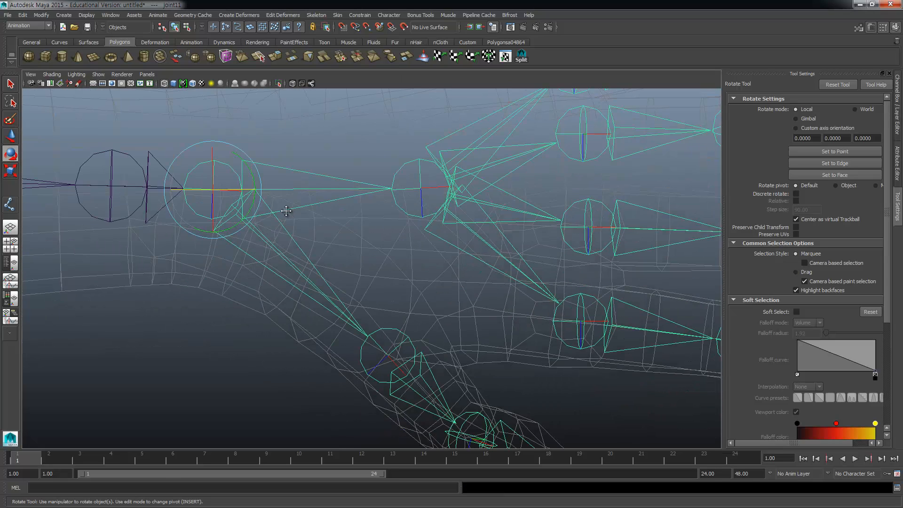
scroll(422, 332, down, 1)
scroll(367, 306, down, 6)
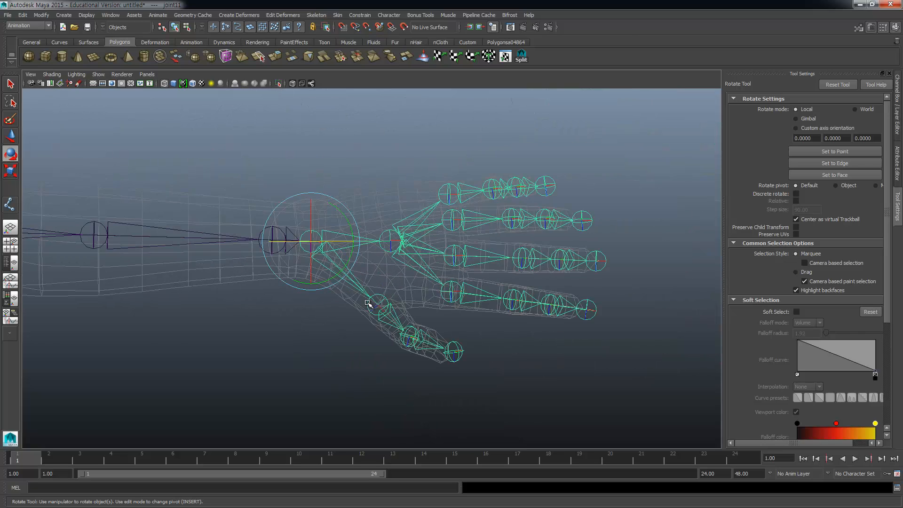
scroll(368, 304, up, 3)
click(353, 369)
click(370, 252)
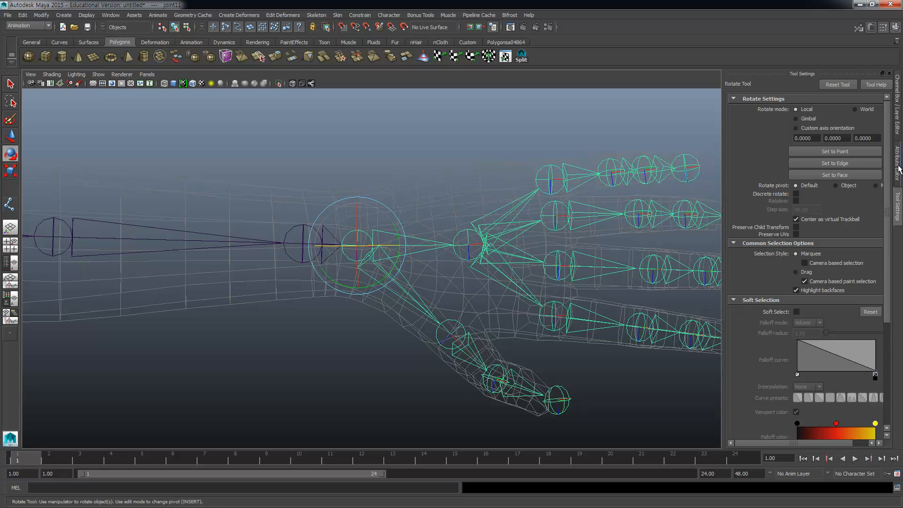
click(898, 101)
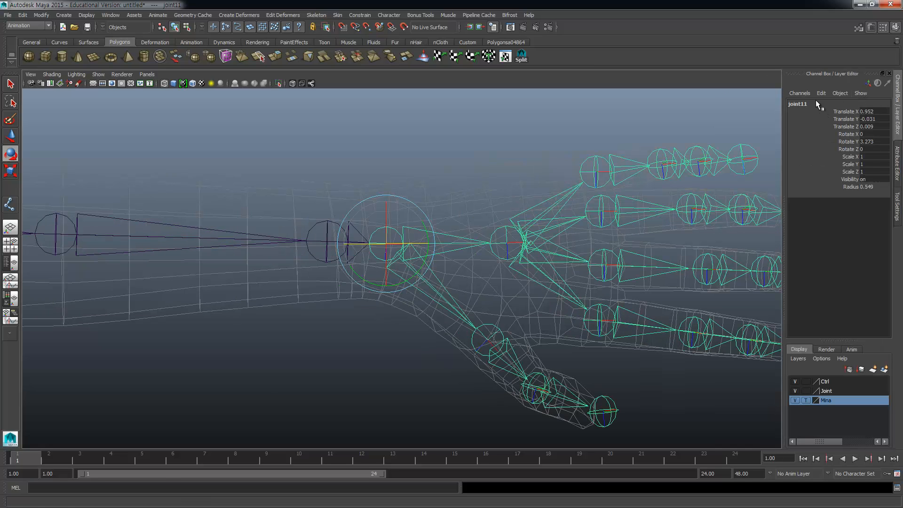
click(816, 102)
text(Ha)
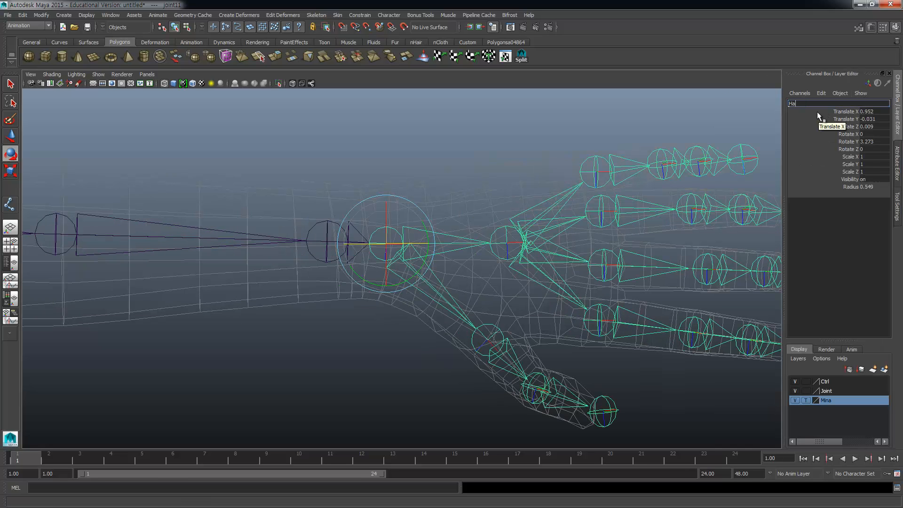
text(n)
key(Return)
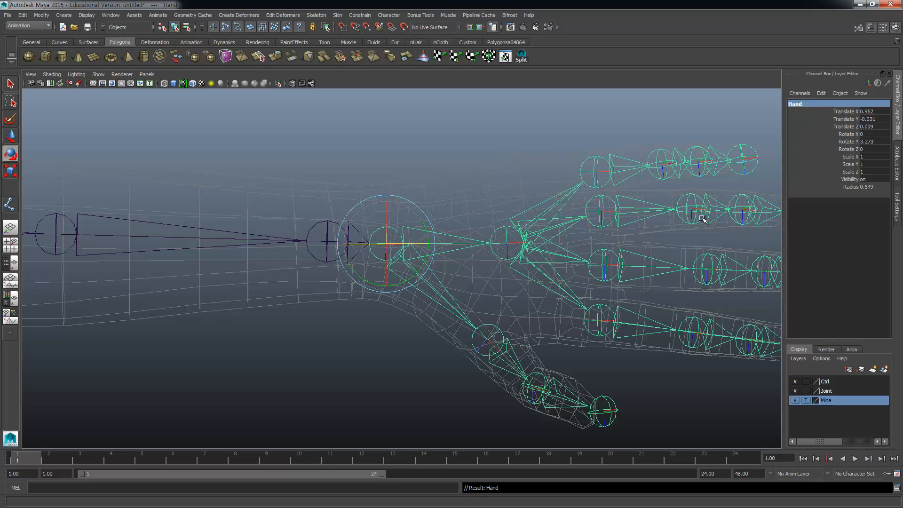
Step: Rename the thumb's root joint as Thumb1 and copy the name for reuse on the other thumb joints
click(493, 342)
click(812, 102)
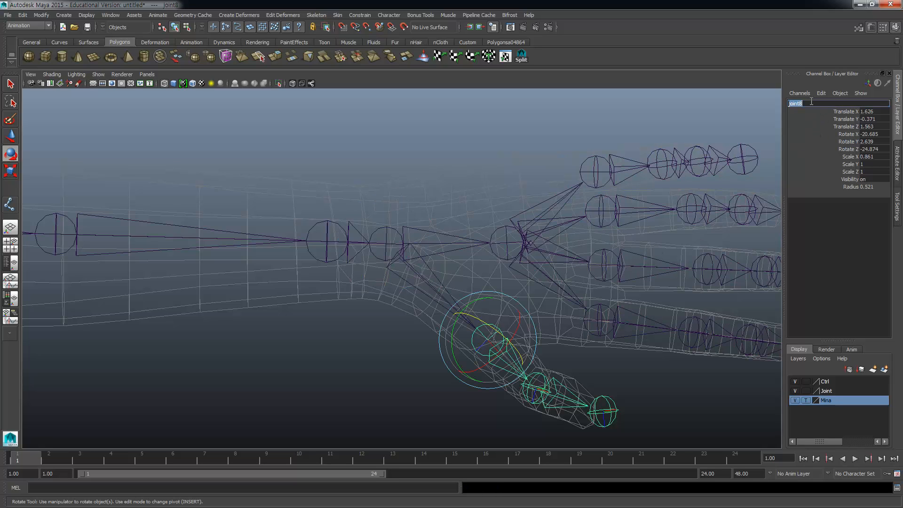
text(Thmb1)
key(Return)
text(Thumb)
drag(805, 104, 772, 110)
key(ctrl+c)
Step: Rename the thumb's second joint as Thumb2 and its last joint as Thumb3
click(548, 380)
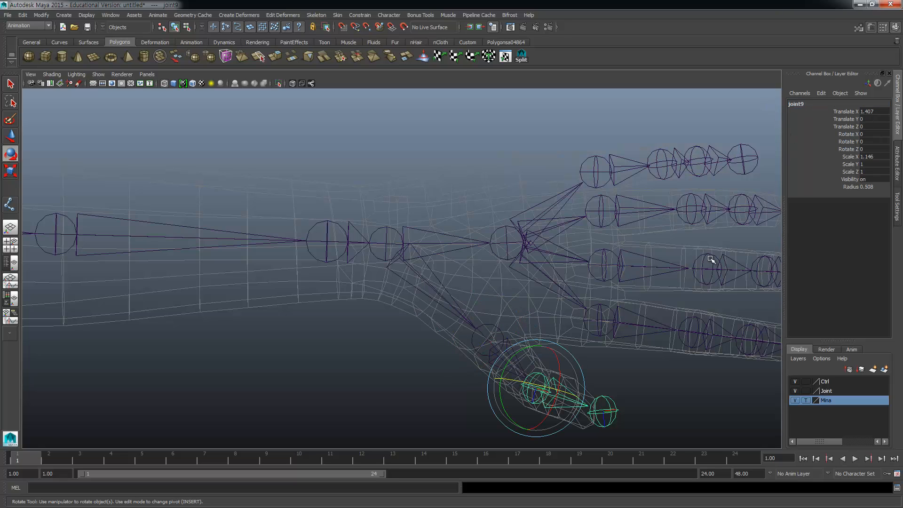
click(817, 105)
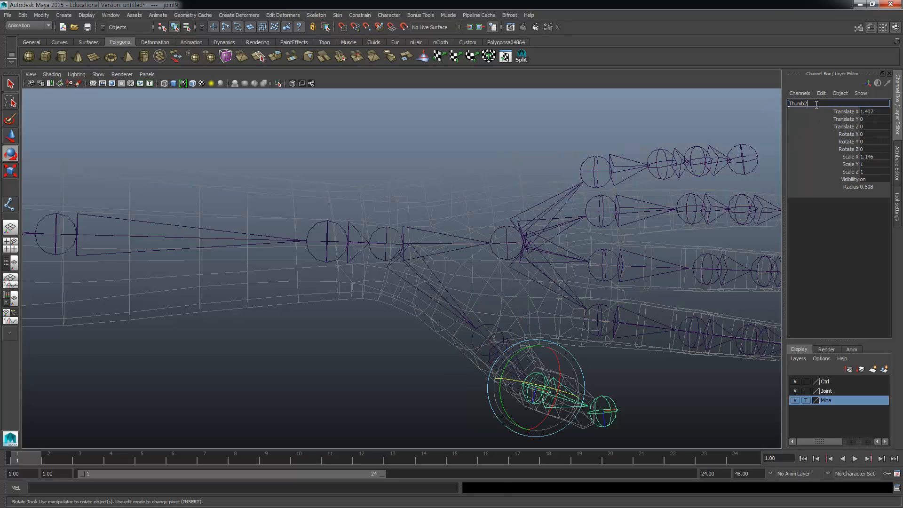
click(611, 414)
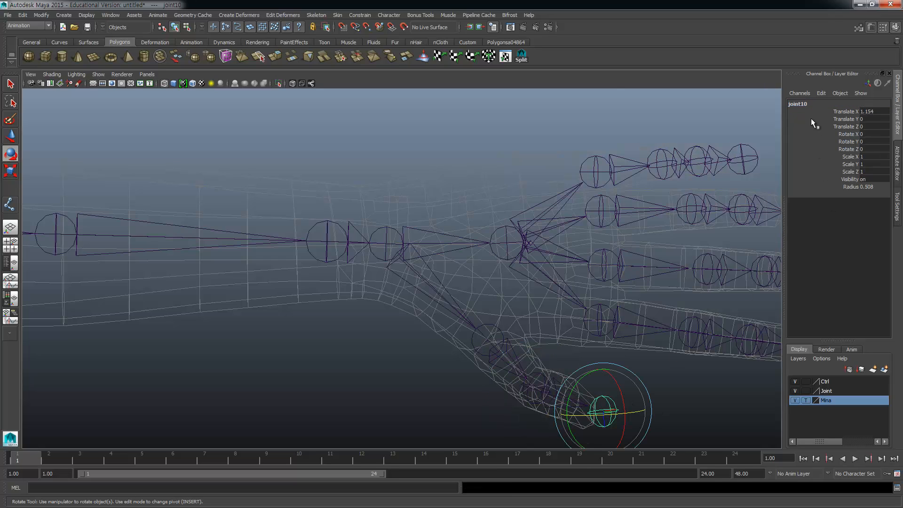
click(817, 104)
key(ctrl+v)
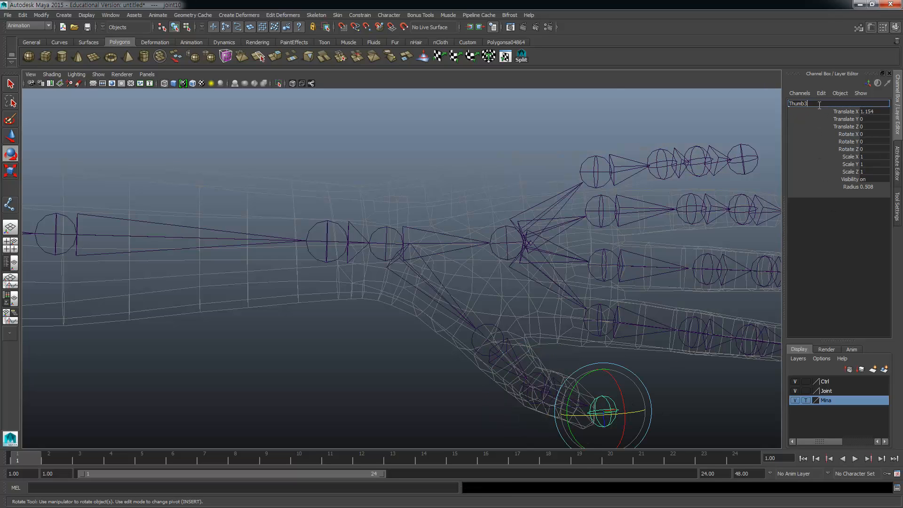
text(3)
key(Return)
Step: Rename the index finger chain's root joint as Index1
click(611, 301)
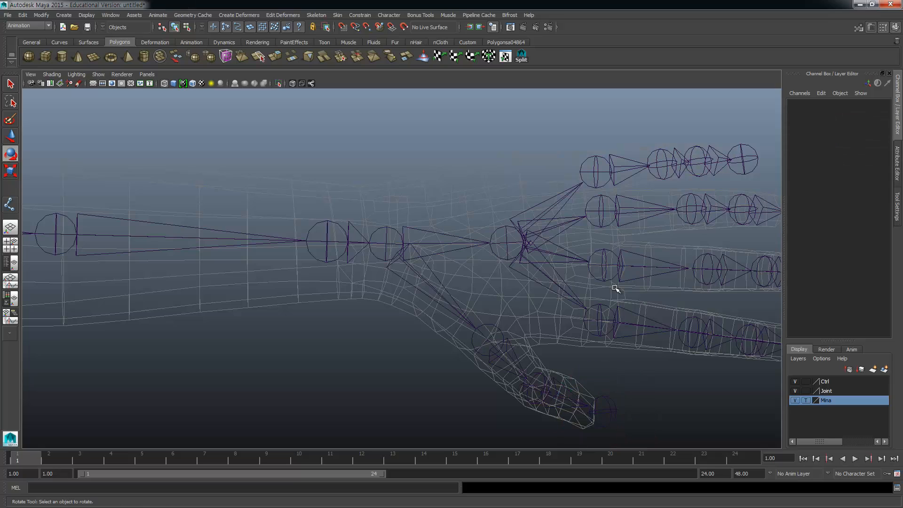
click(605, 328)
click(810, 104)
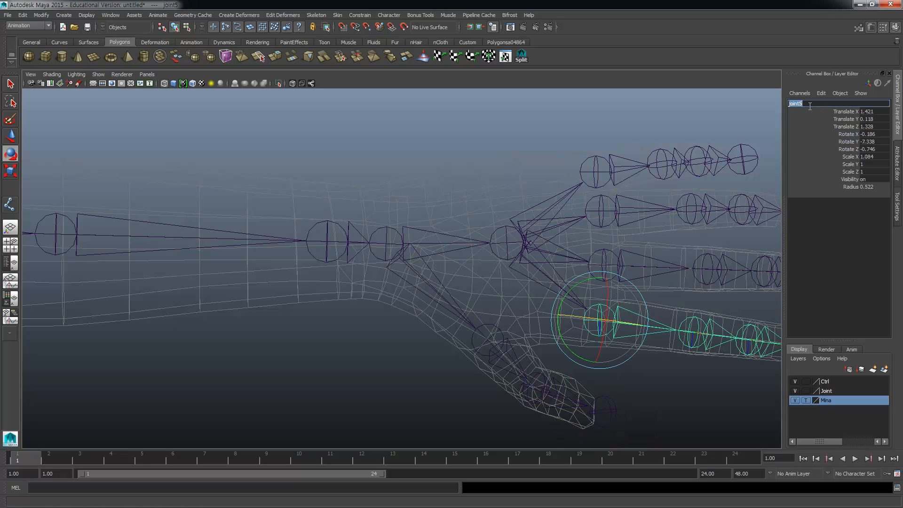
key(BackSpace)
key(Return)
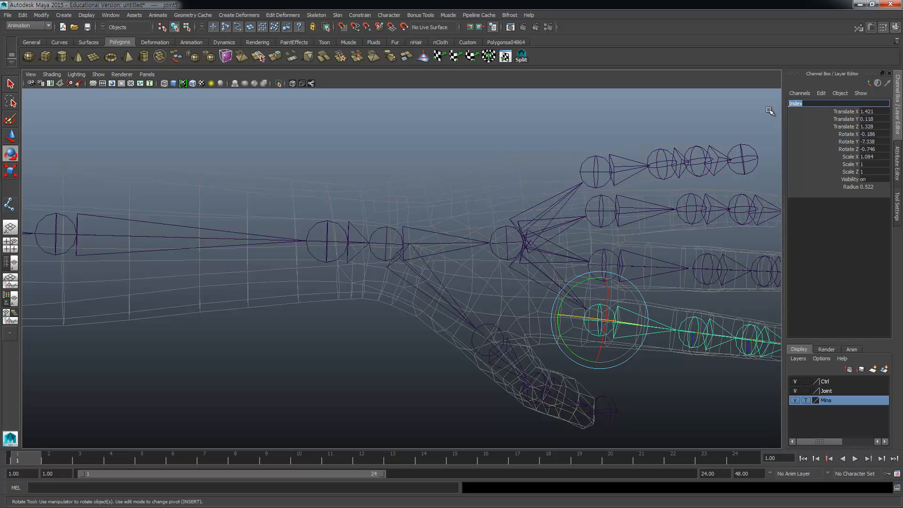
click(814, 102)
key(Return)
Step: Rename the second joint of the index finger chain as Index2
click(714, 334)
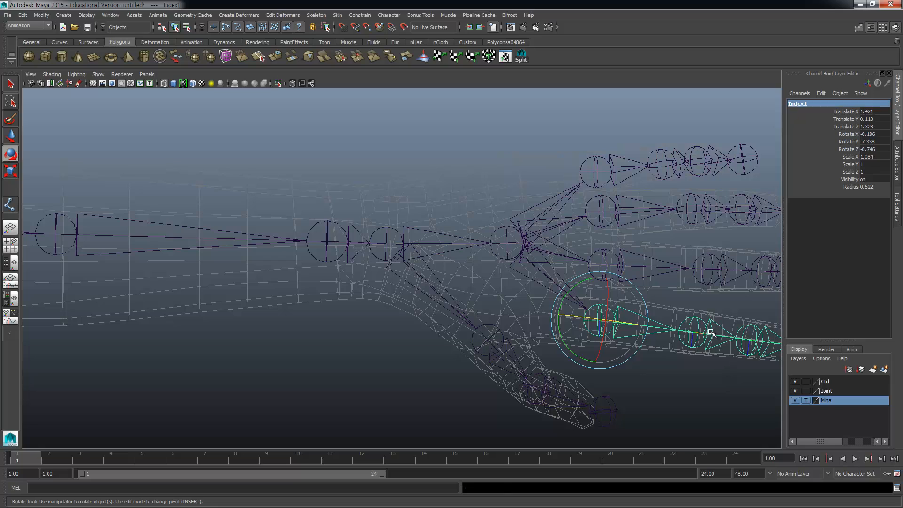
alt+middle_drag(609, 317, 501, 285)
click(813, 103)
text(Index)
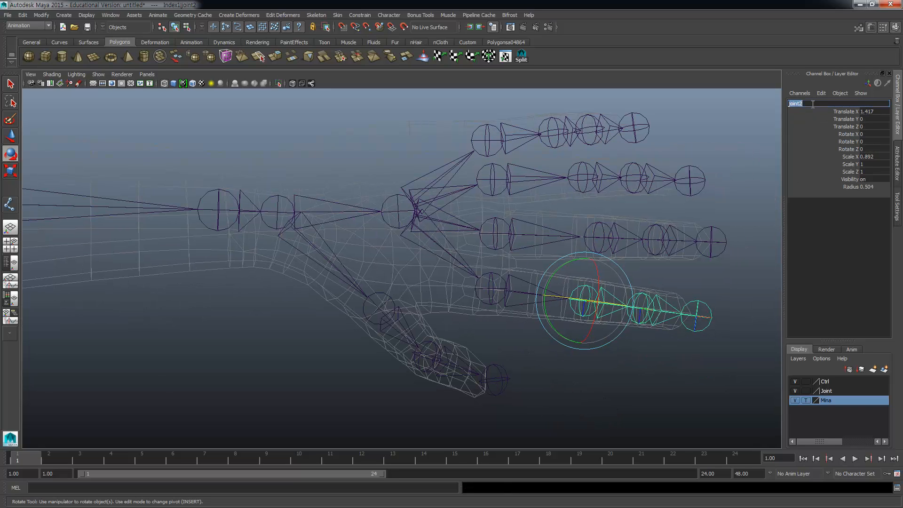
text(2)
key(Return)
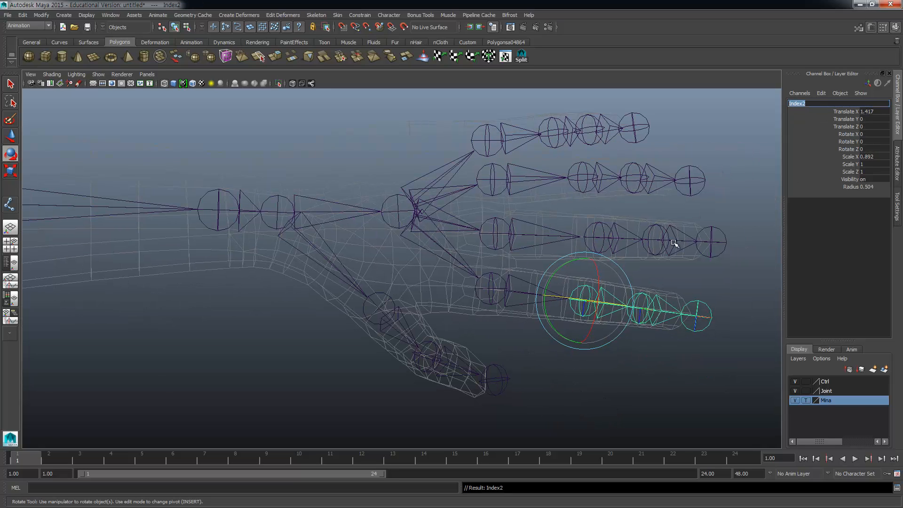
Step: Rename the third joint of the index finger chain as Index3
click(682, 317)
click(815, 103)
text(Index)
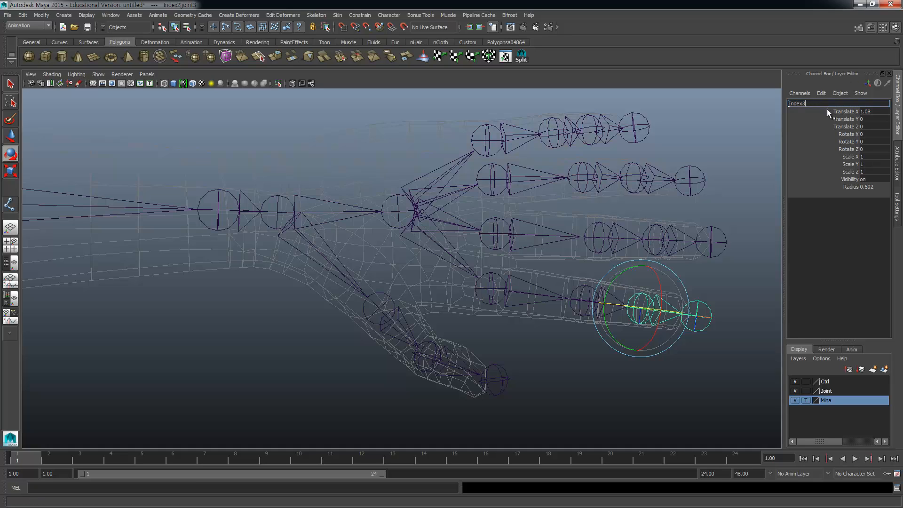
text(3)
key(Return)
Step: Rename the index finger's tip joint as Index4
click(738, 359)
click(710, 312)
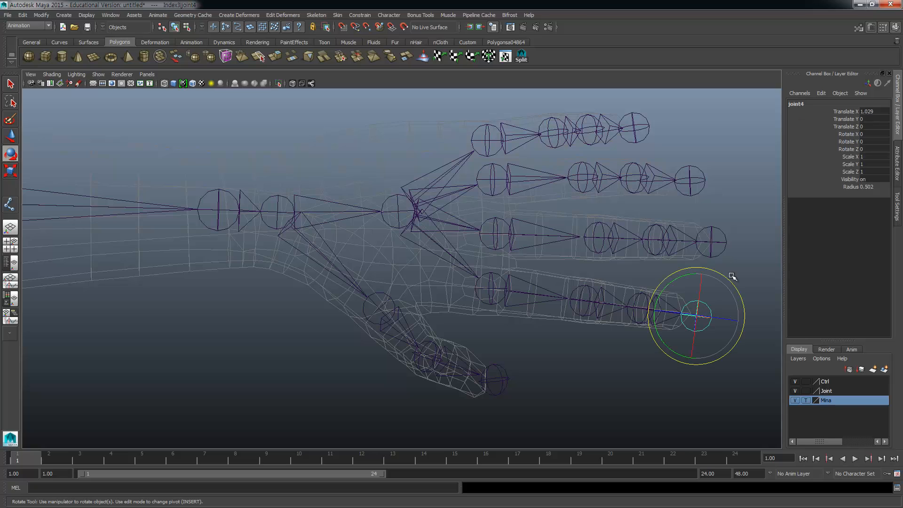
click(820, 104)
text(Index)
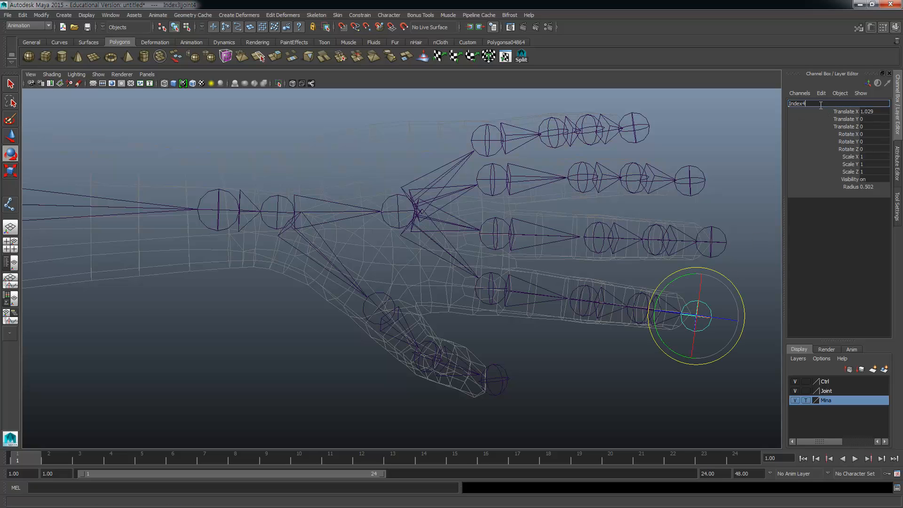
text(4)
key(Return)
Step: Rename the middle finger chain's root joint as Middle1
alt+middle_drag(521, 227, 500, 264)
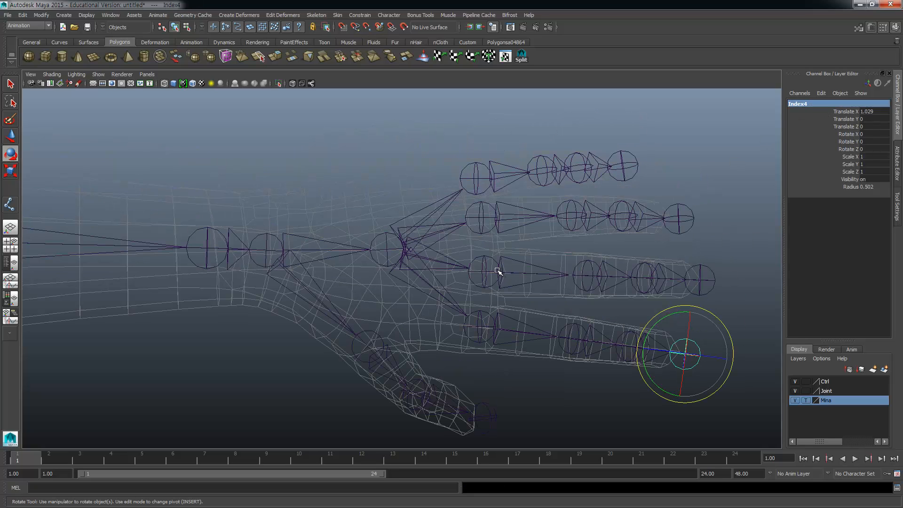
click(498, 271)
click(805, 103)
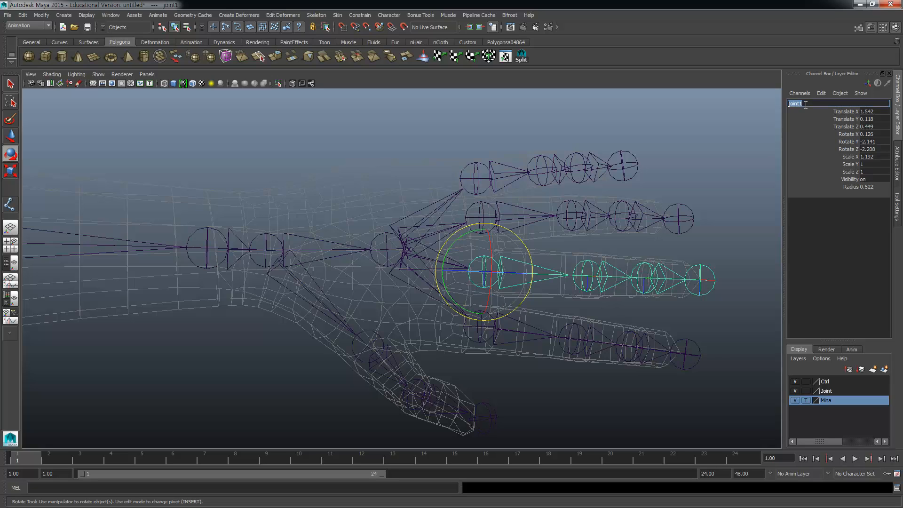
text(Middle)
double_click(806, 104)
click(811, 102)
text(1)
key(Return)
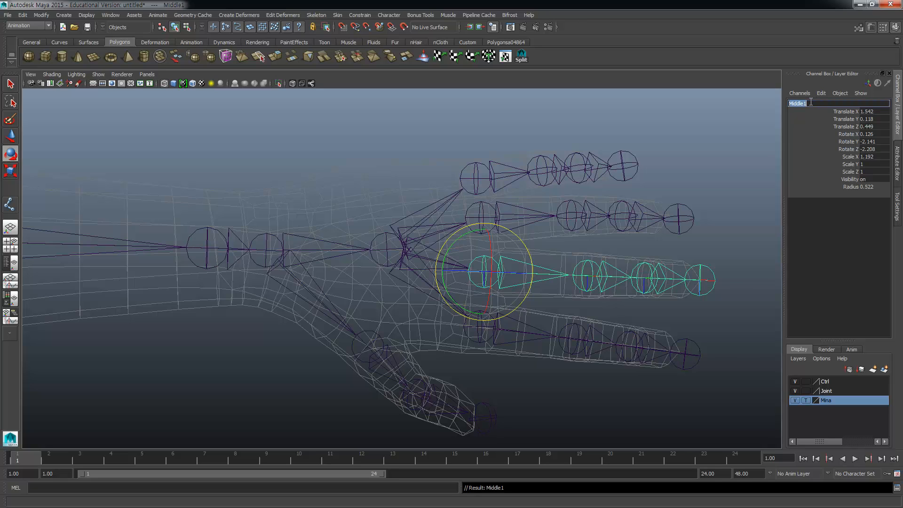
Step: Rename the second joint of the middle finger chain as Middle2
key(Down)
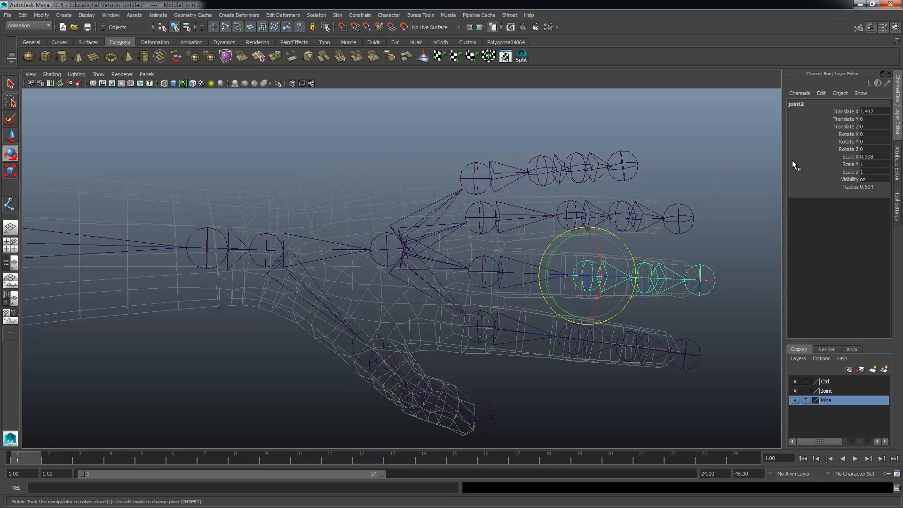
double_click(814, 103)
text(Middle)
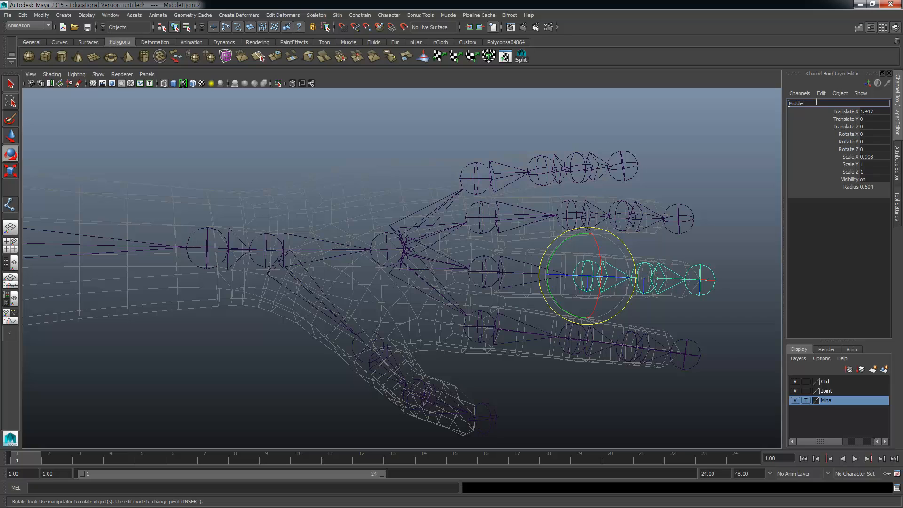
text(2)
key(Return)
Step: Rename the third joint of the middle finger chain as Middle3
key(Down)
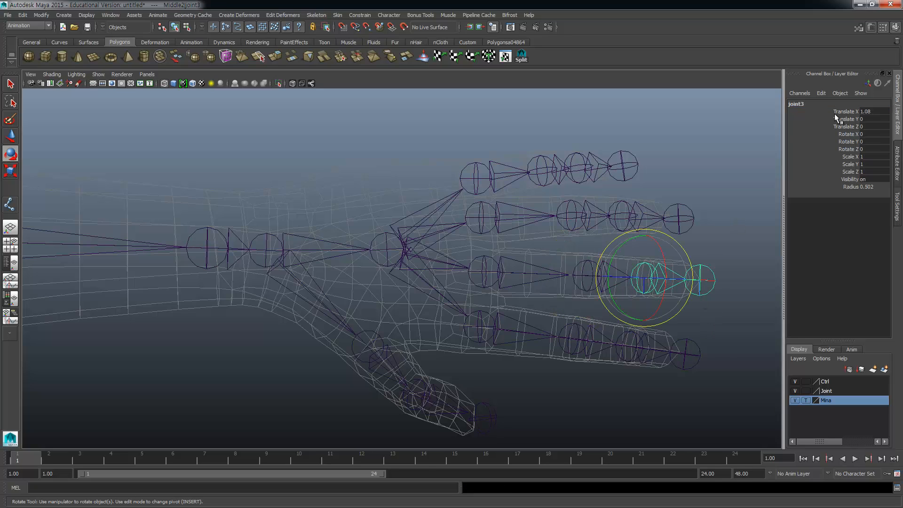
double_click(818, 103)
text(Middle)
key(Return)
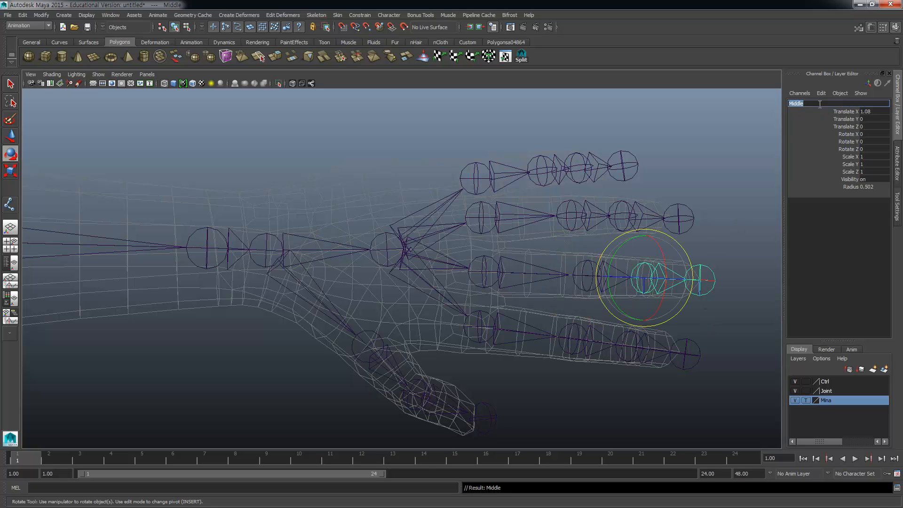
click(820, 104)
text(3)
key(Return)
Step: Rename the middle finger's tip joint as Middle4
click(715, 279)
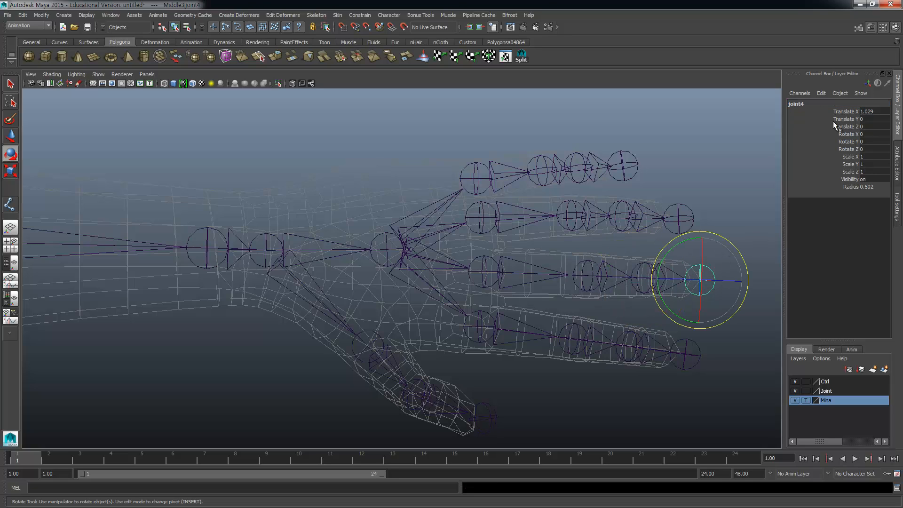
double_click(801, 104)
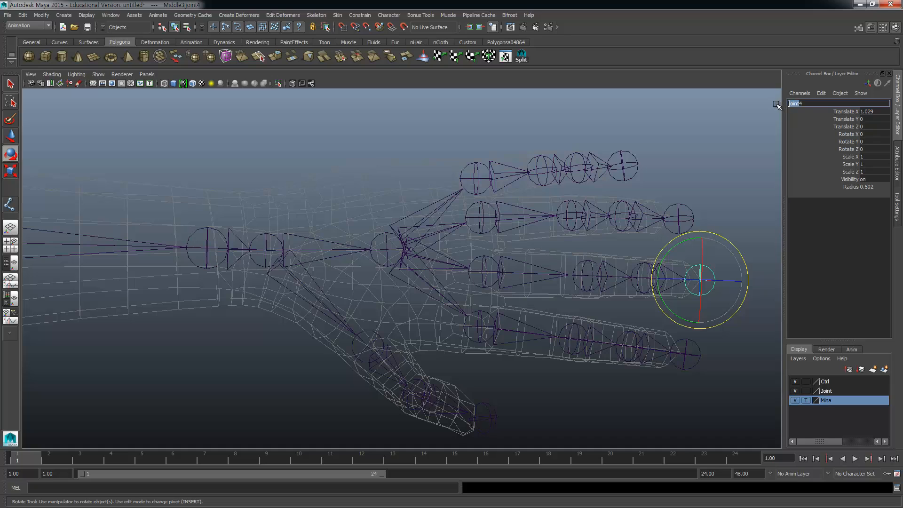
text(Middle4)
key(Return)
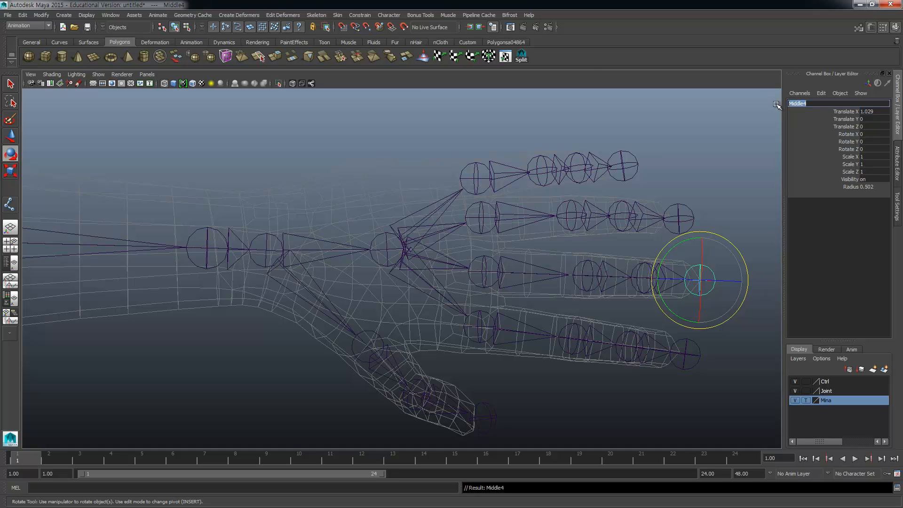
Step: Rename the ring finger chain's root joint as Ring1
click(503, 211)
double_click(821, 104)
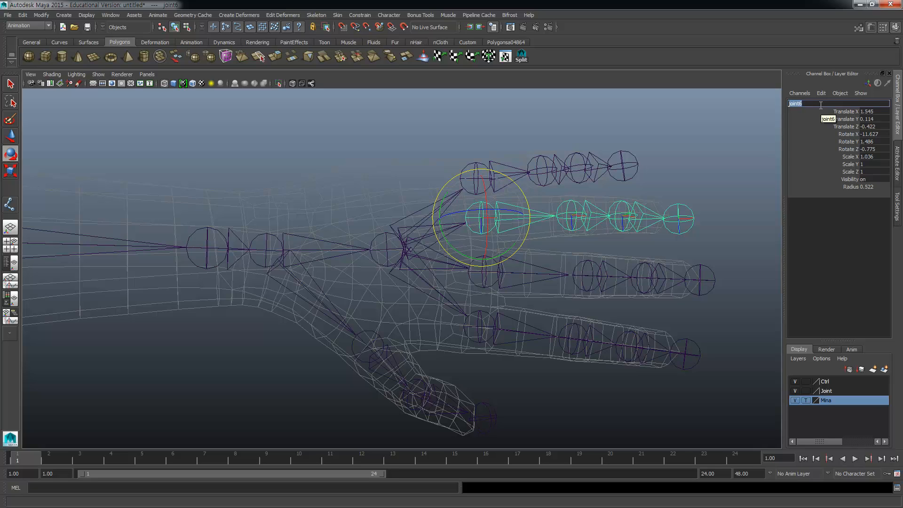
text(Ring)
key(Return)
key(Right)
key(Return)
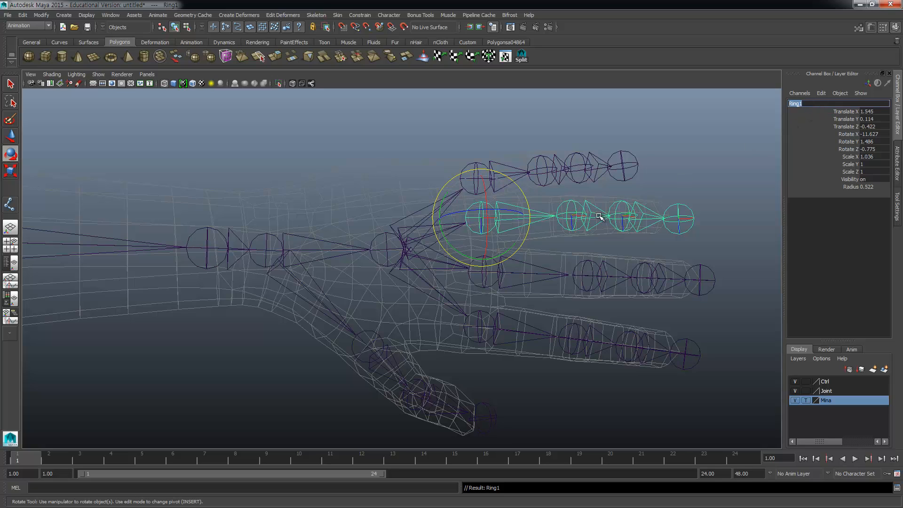
Step: Rename the first three joints of the ring finger chain as Ring2, Ring3 and Ring4
key(w)
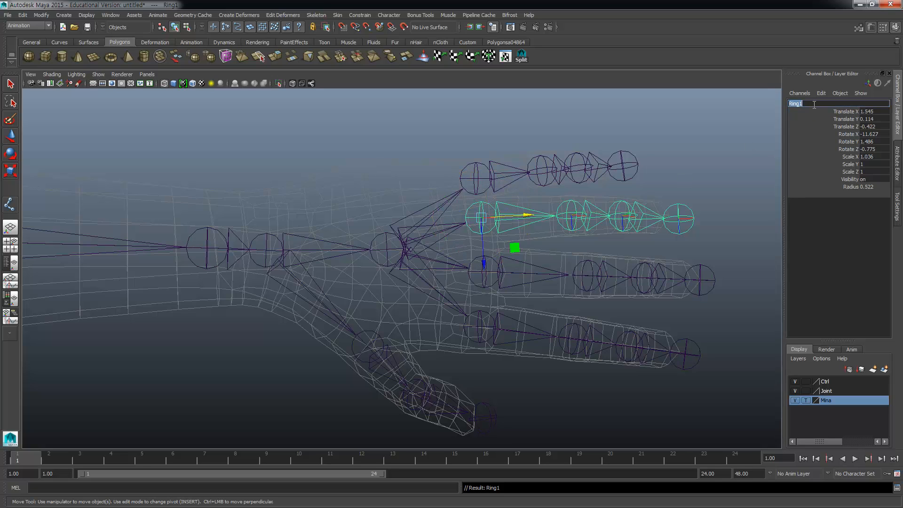
click(814, 105)
key(Return)
click(591, 214)
key(e)
click(815, 104)
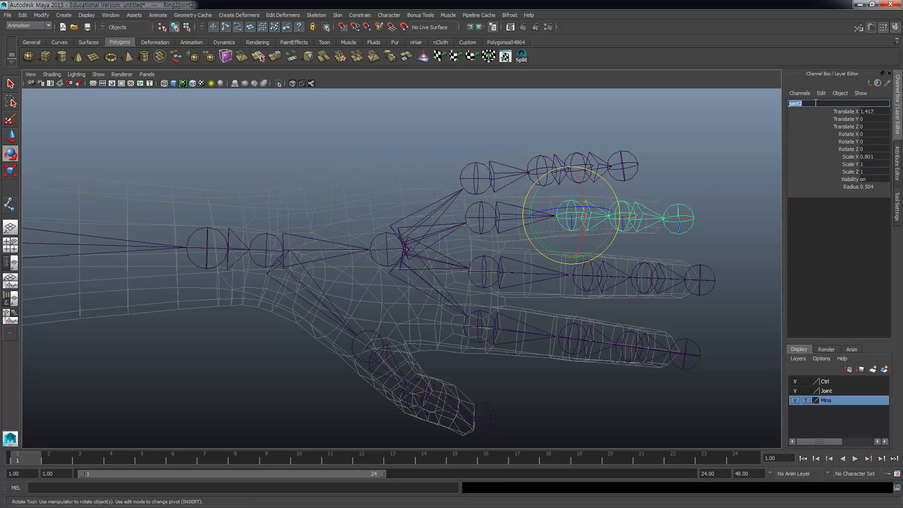
text(Ring3)
key(Return)
click(650, 217)
click(812, 105)
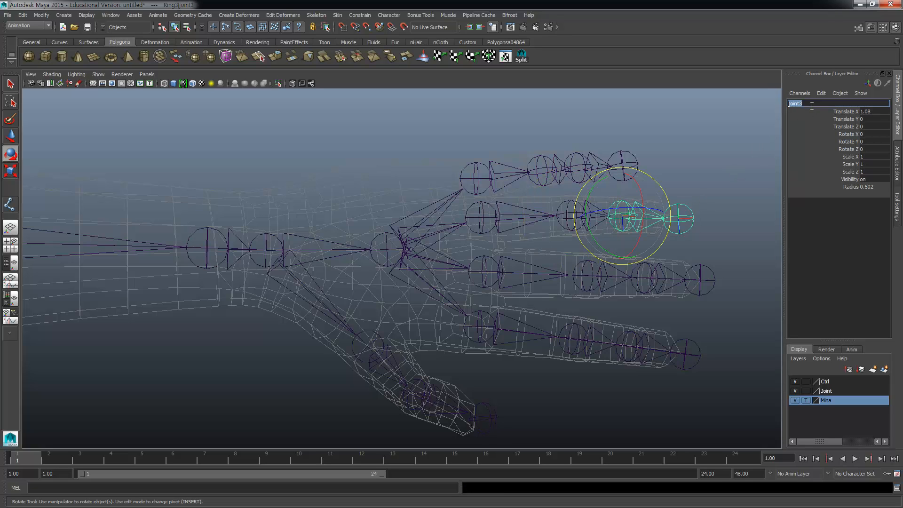
text(Ring2)
key(Return)
Step: Correct the ring finger numbering by renaming the root joint as Ring1 and the second joint as Ring2
click(511, 218)
click(810, 104)
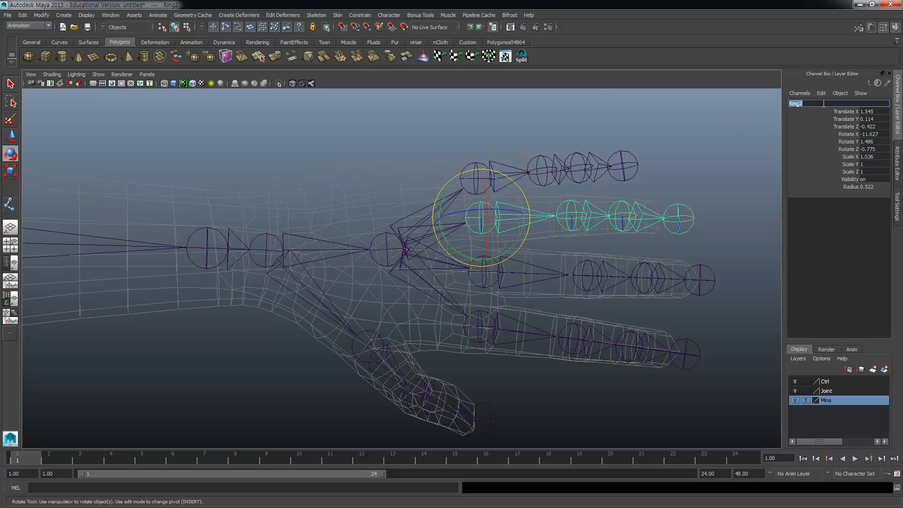
text(3)
key(Return)
click(582, 216)
click(826, 104)
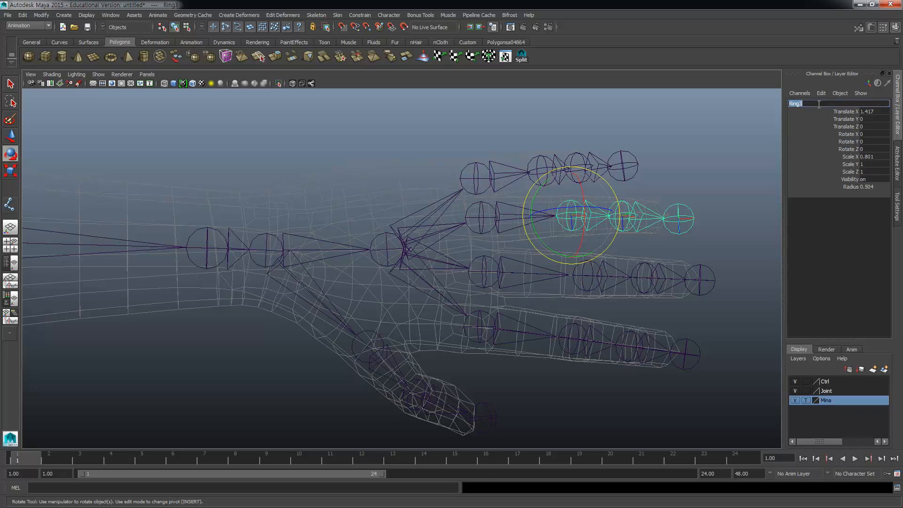
text(4)
key(Return)
Step: Rename the third joint of the ring finger chain as Ring3
click(654, 215)
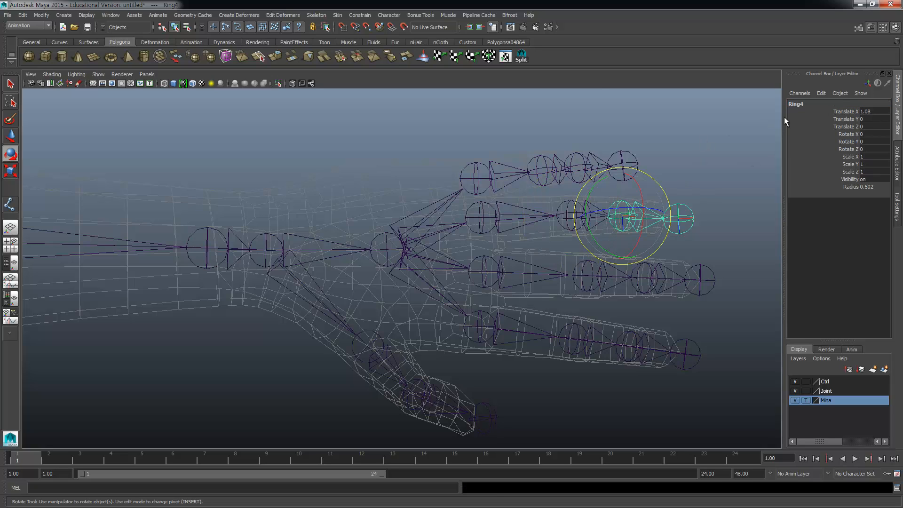
click(814, 104)
text(Ring)
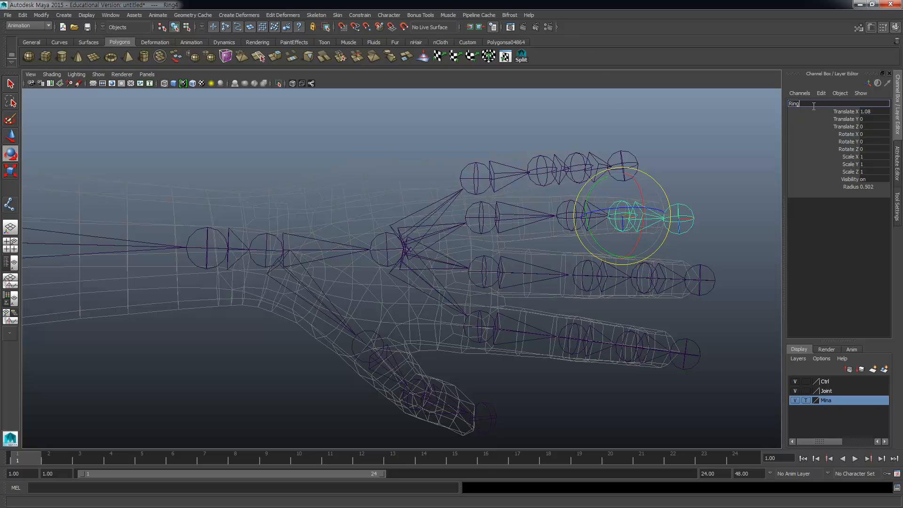
text(3)
key(Return)
Step: Rename the ring finger chain's tip joint as Ring4
click(715, 202)
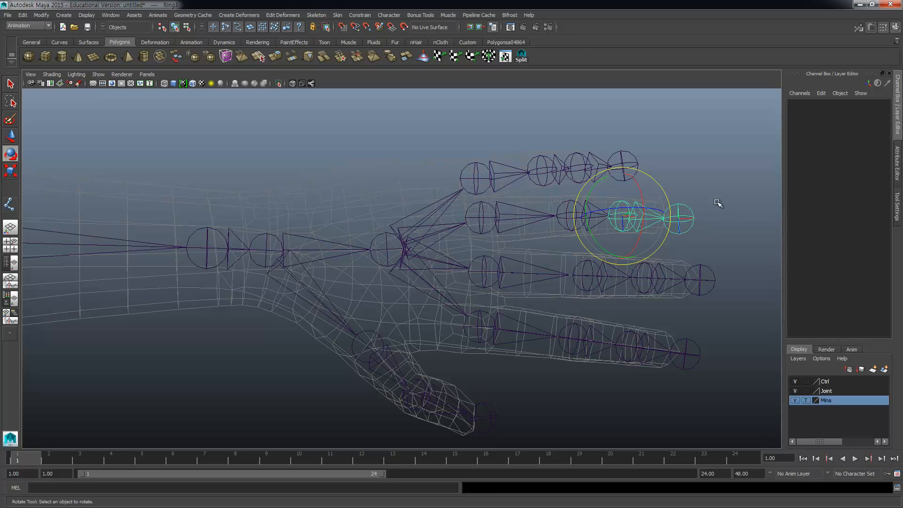
click(687, 210)
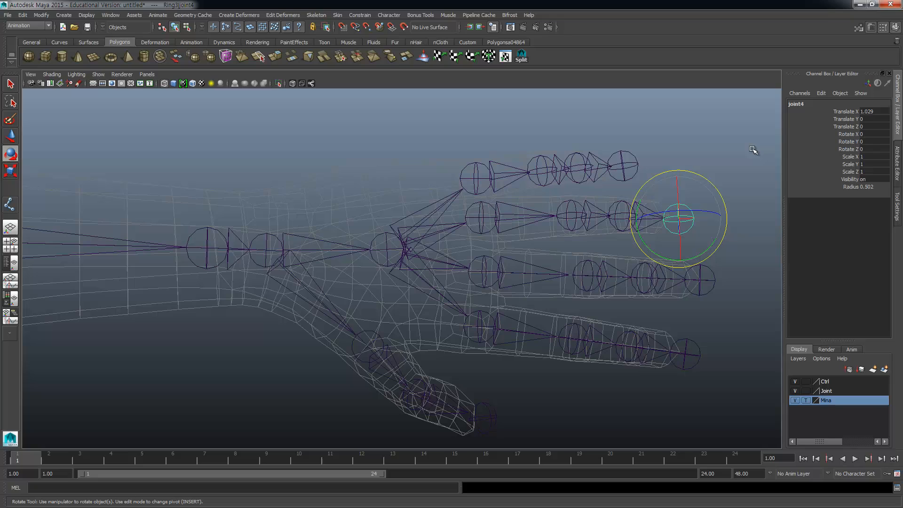
click(807, 103)
text(Ring)
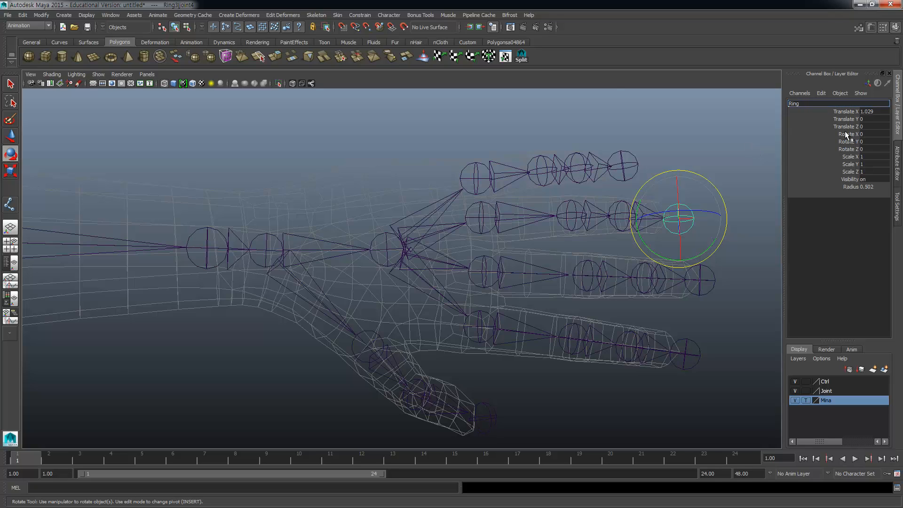
text(4)
key(Return)
click(597, 137)
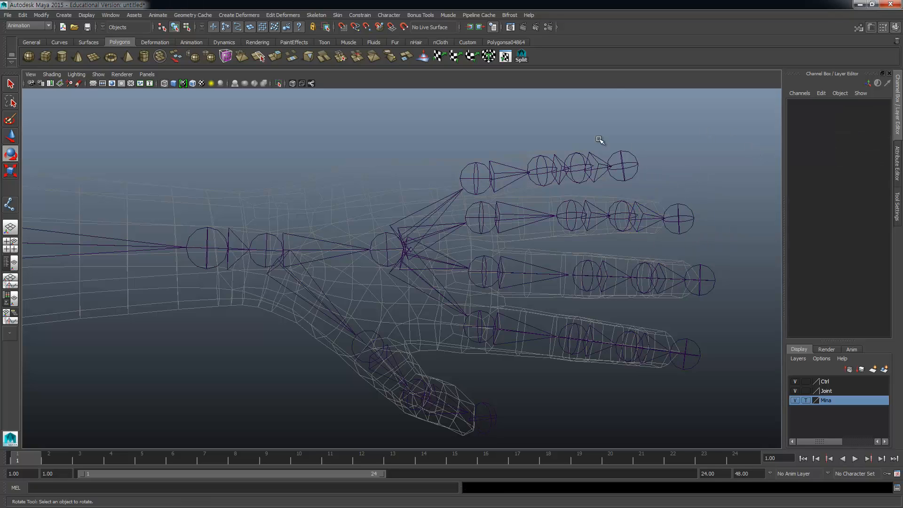
Step: Rename the little finger chain's root joint as Pinky1 and its second joint as Pinky2
click(467, 172)
click(808, 103)
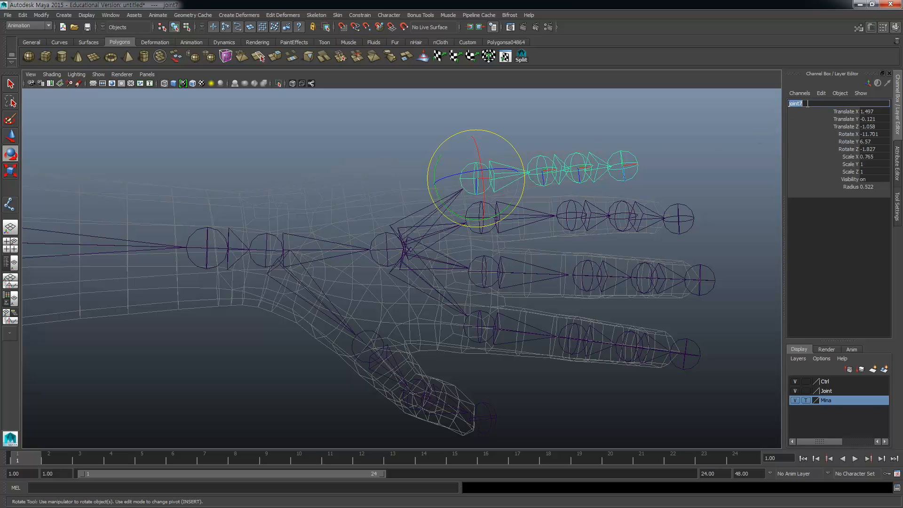
text(Pinky1)
click(541, 168)
click(806, 104)
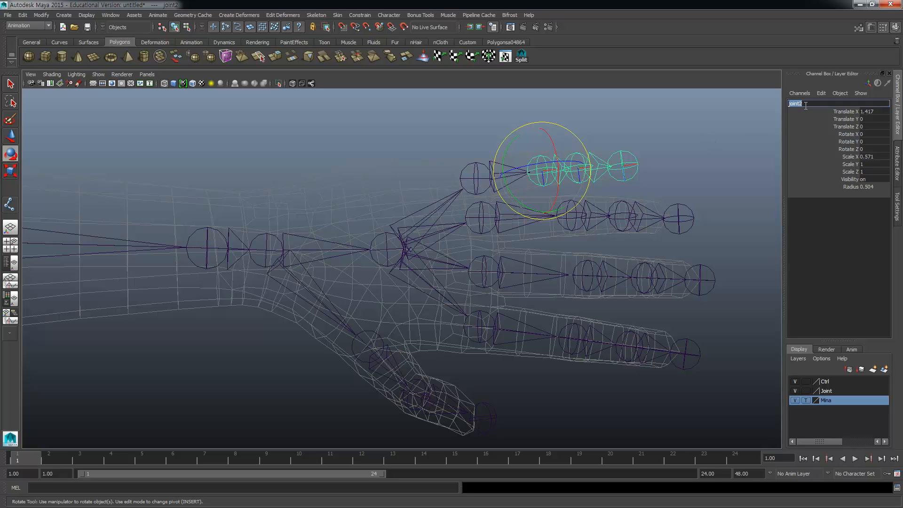
text(Pinky2)
key(Return)
Step: Rename the little finger's third joint as Pinky3 and continue the Pinky naming on its tip joint
click(600, 166)
click(811, 104)
text(Pinky)
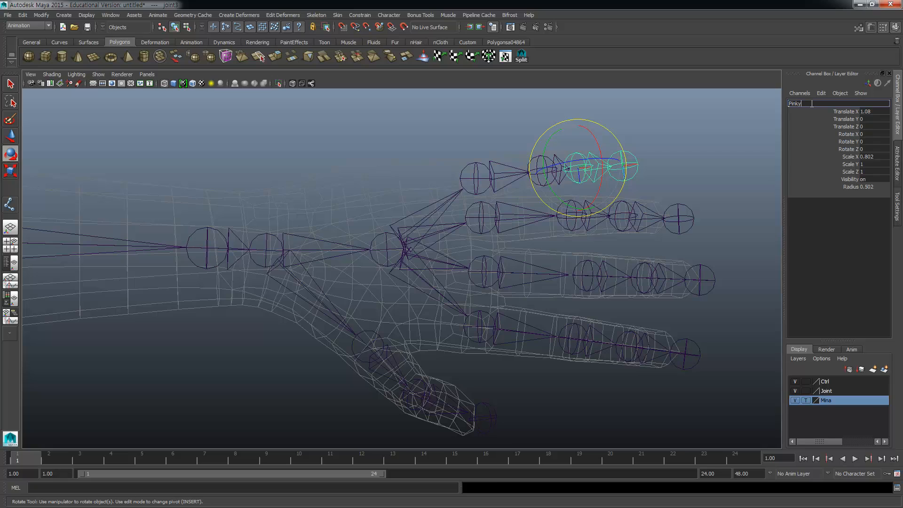
text(3)
key(Return)
click(626, 166)
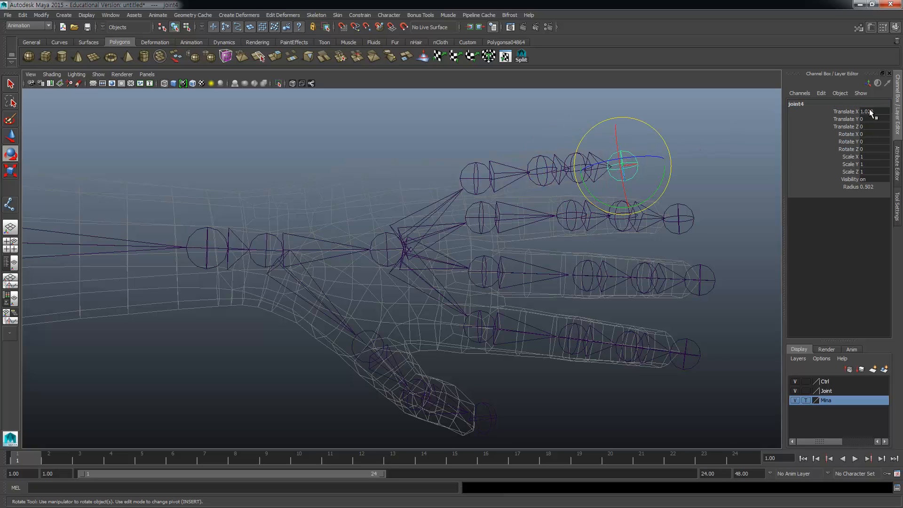
click(817, 104)
text(Pinky)
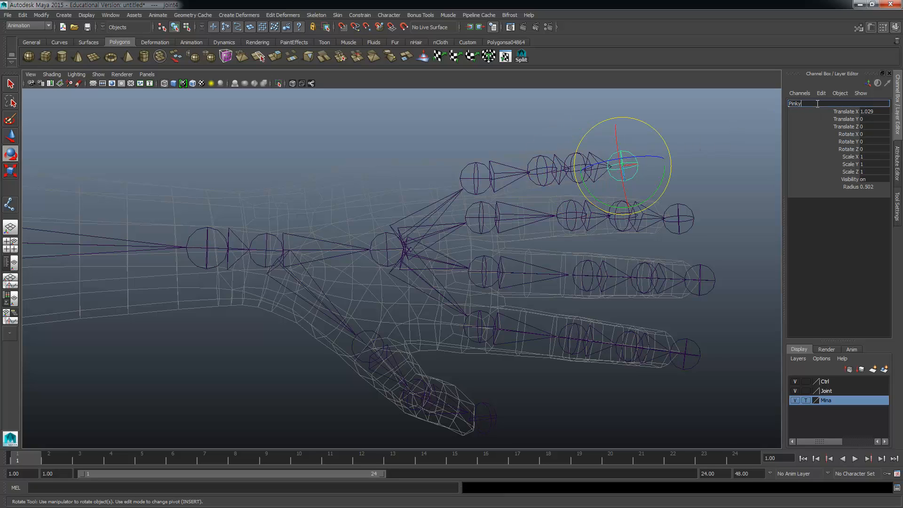
key(Return)
click(540, 388)
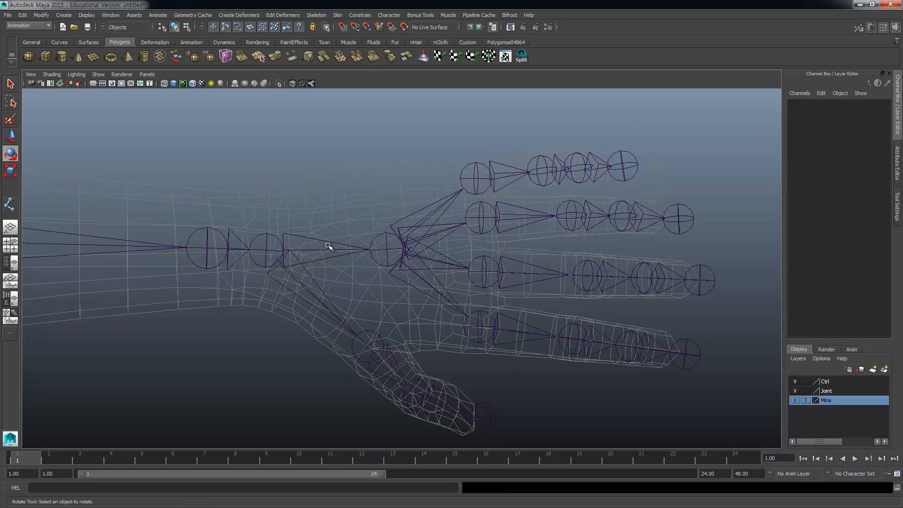
Step: Rename the palm joint from which the four finger chains branch as Hand1
click(391, 253)
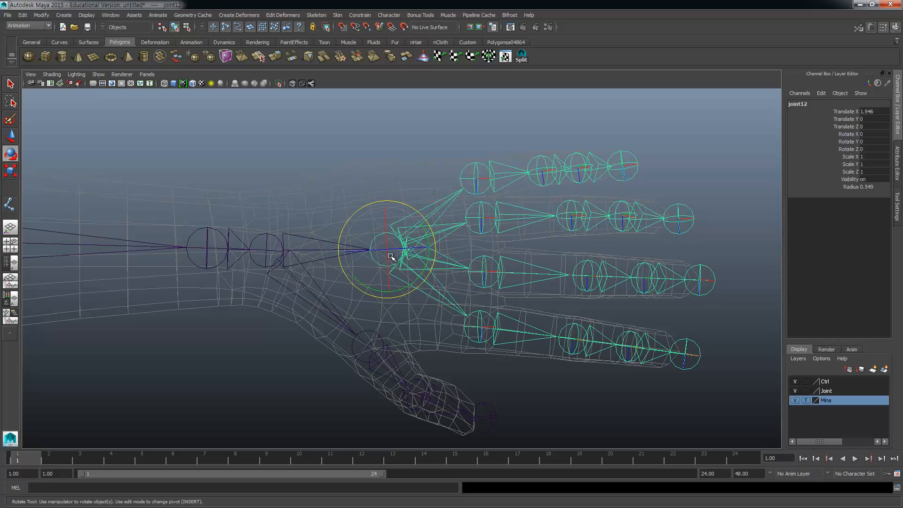
double_click(816, 103)
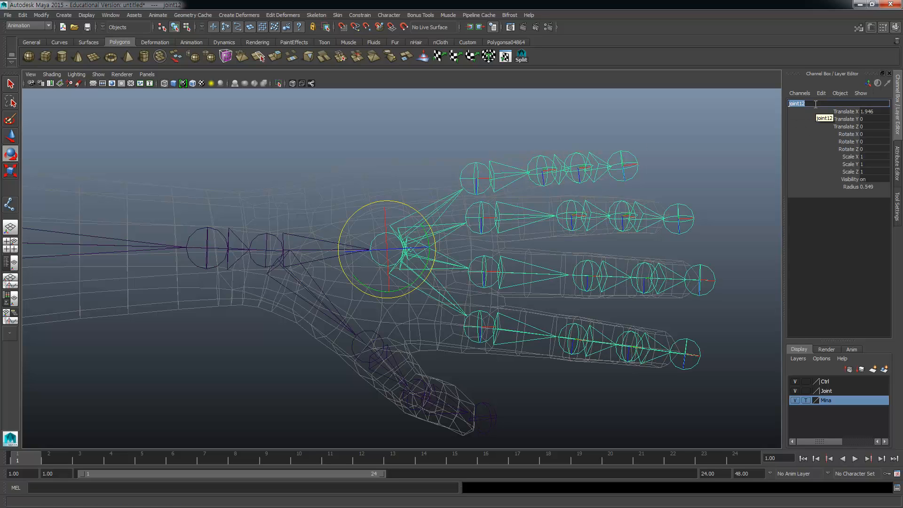
text(Hand1)
key(Return)
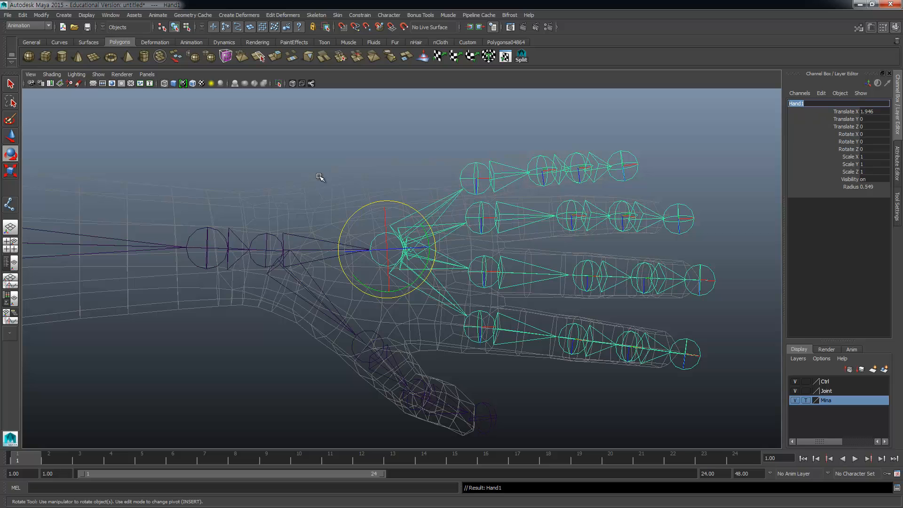
click(283, 248)
click(280, 248)
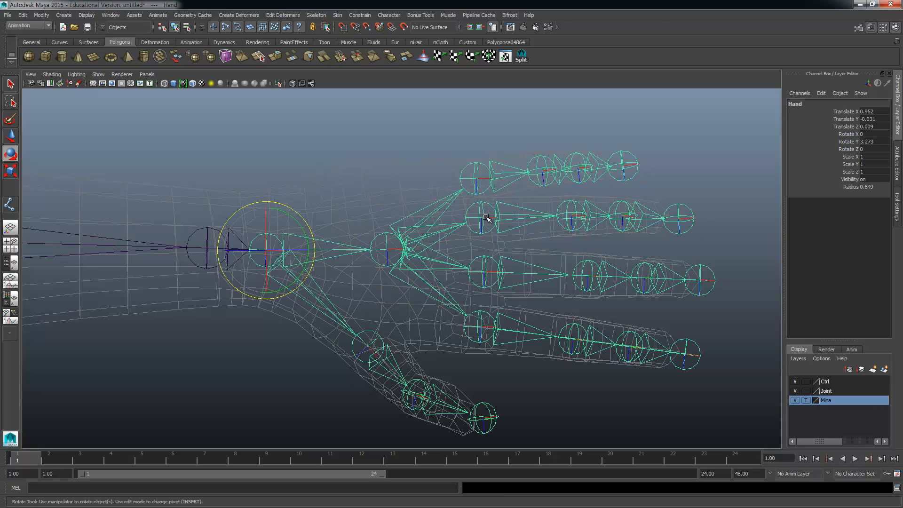
Step: Place a single joint between the spine and the shoulder joint, at about X 3.06 and Y 57.83
scroll(490, 223, down, 7)
alt+middle_drag(195, 245, 508, 185)
key(space)
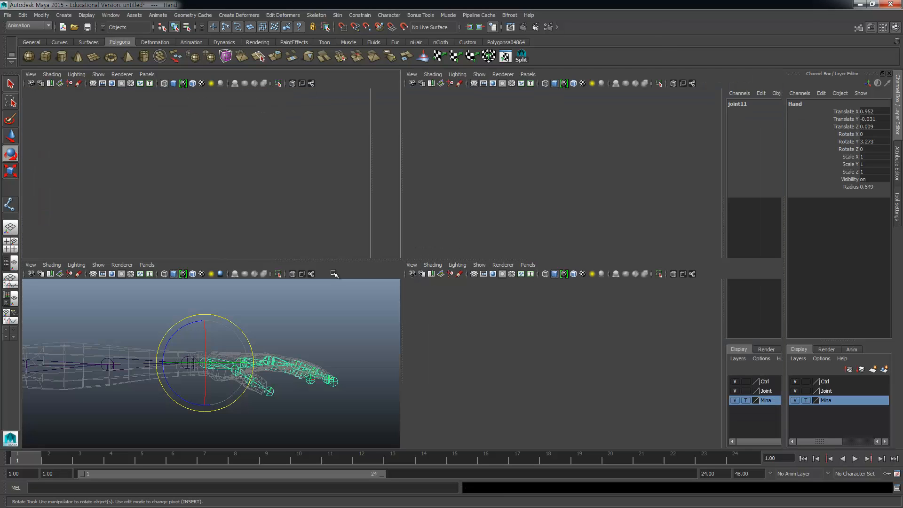
key(space)
alt+middle_drag(121, 258, 496, 266)
mouse_move(47, 325)
alt+middle_down()
mouse_move(310, 237)
mouse_move(325, 224)
alt+middle_up()
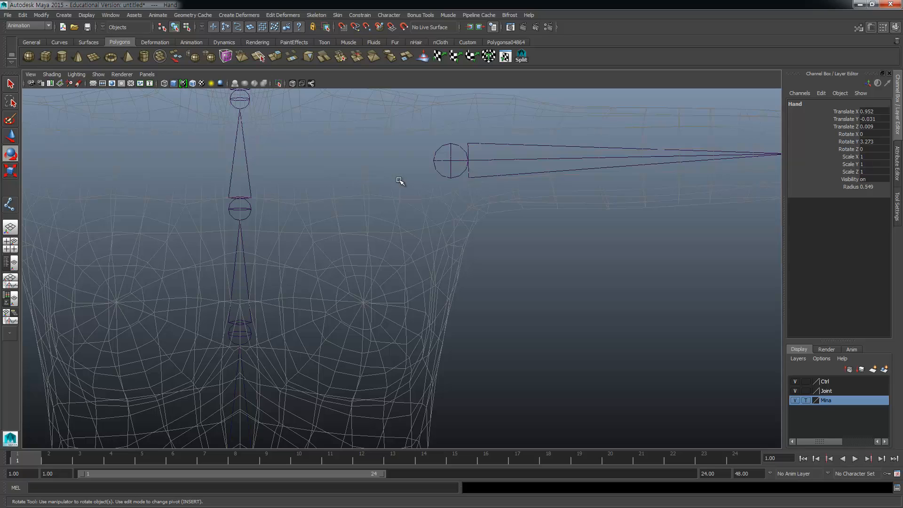
click(9, 204)
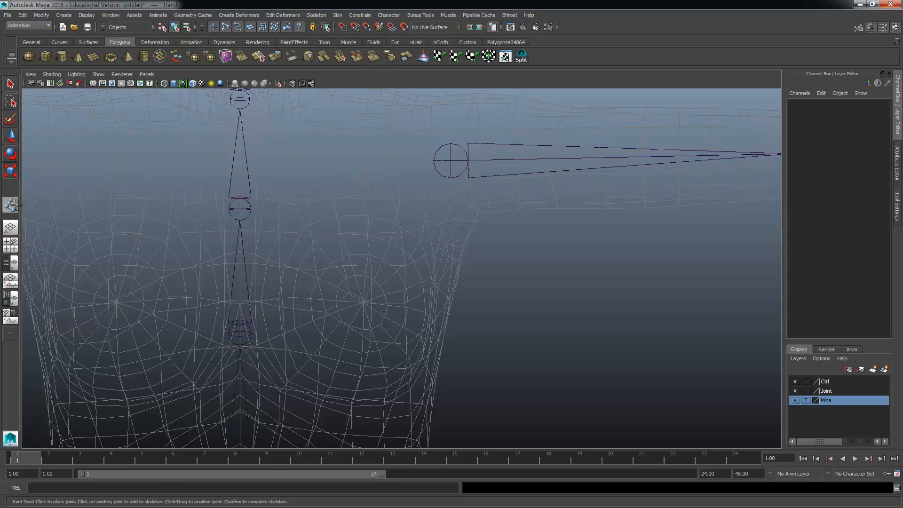
click(353, 190)
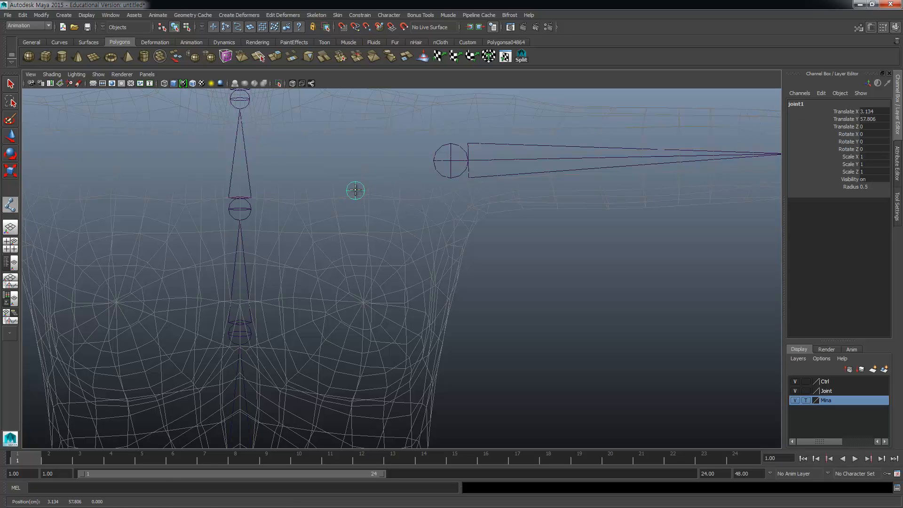
key(e)
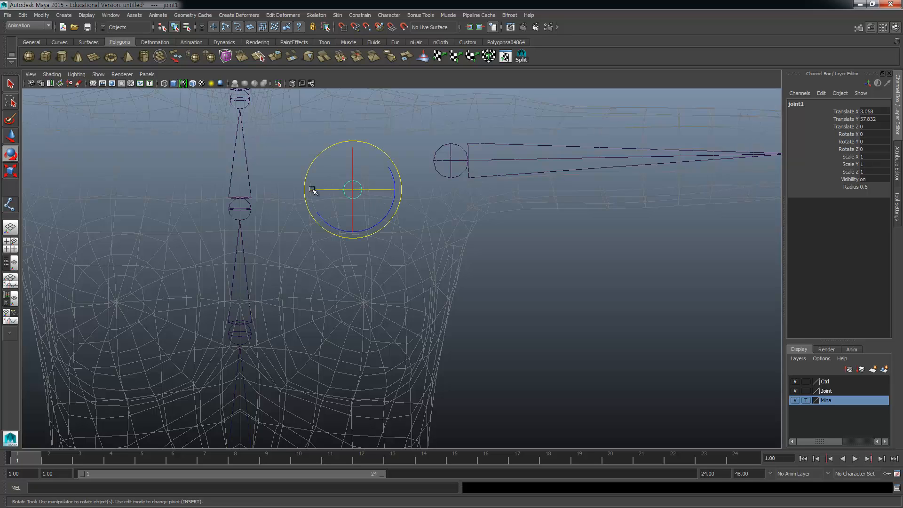
Step: Rename the joint between the spine and the shoulder as Collar
click(809, 104)
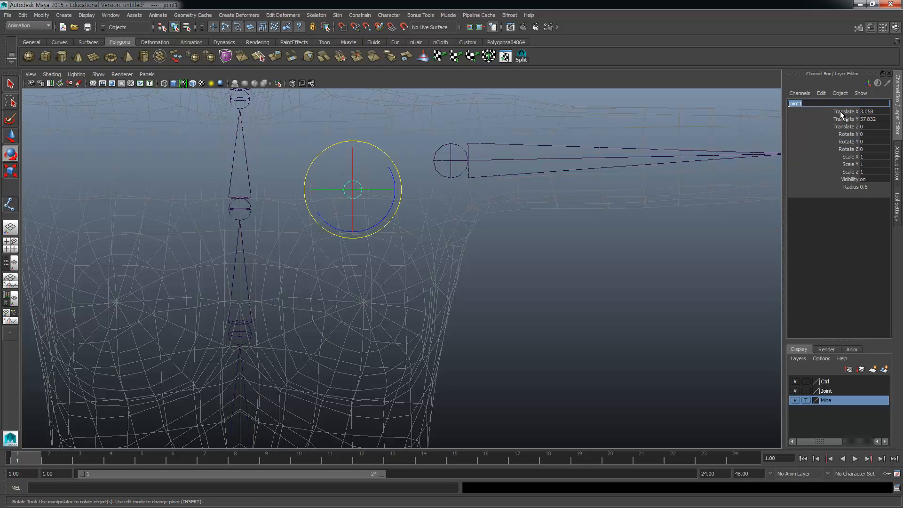
text(Collar)
key(Return)
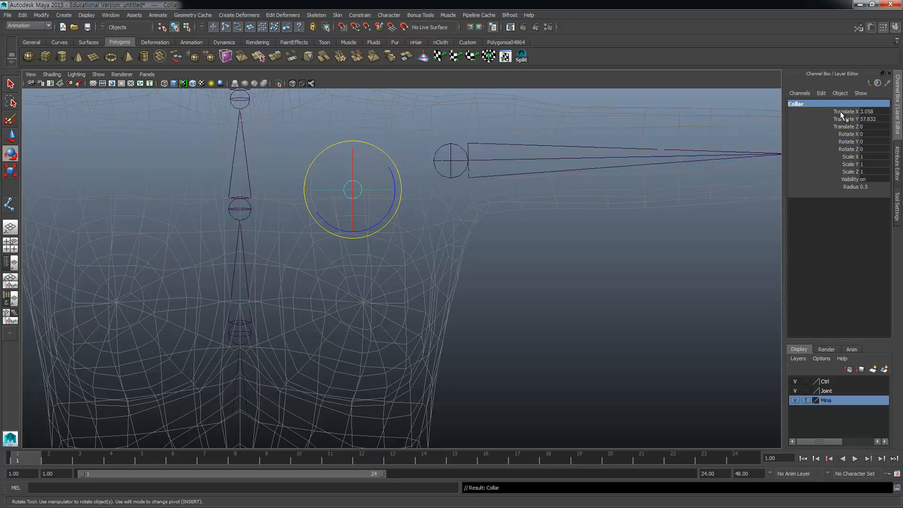
Step: Parent the Shoulder joint chain to the Collar joint
click(445, 166)
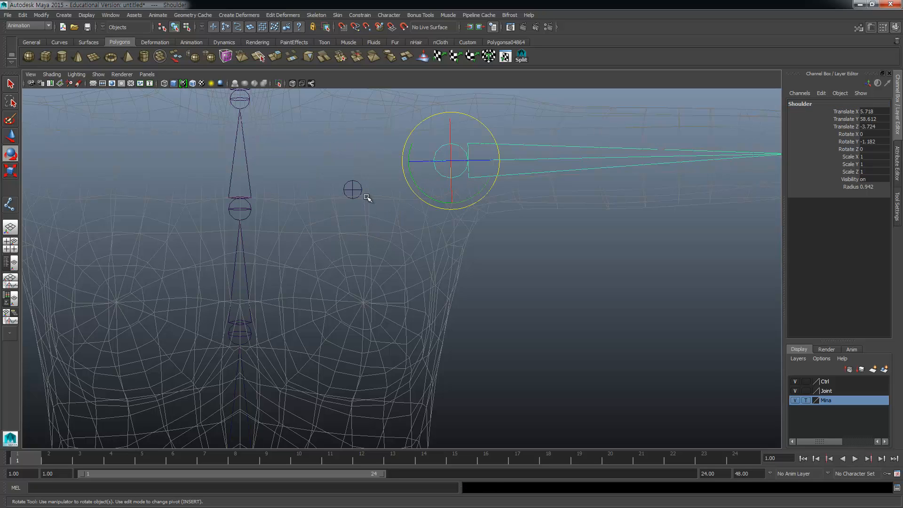
click(352, 189)
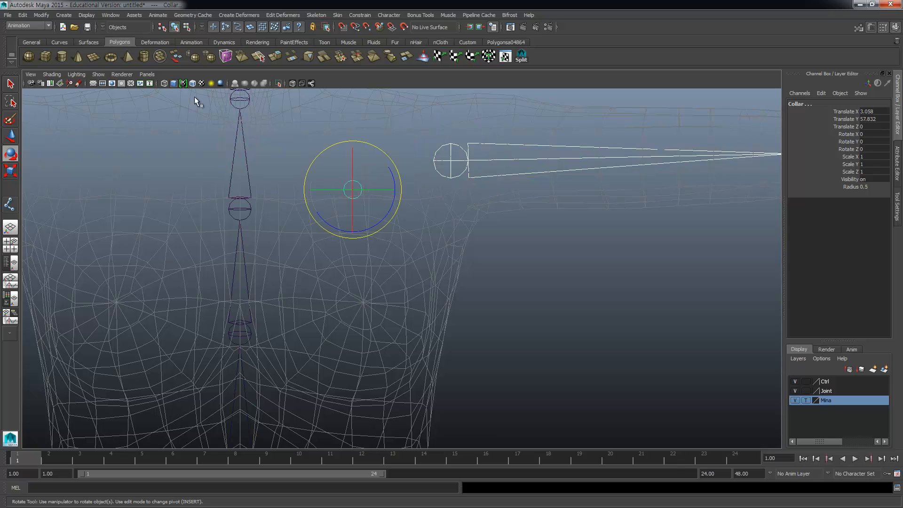
click(22, 16)
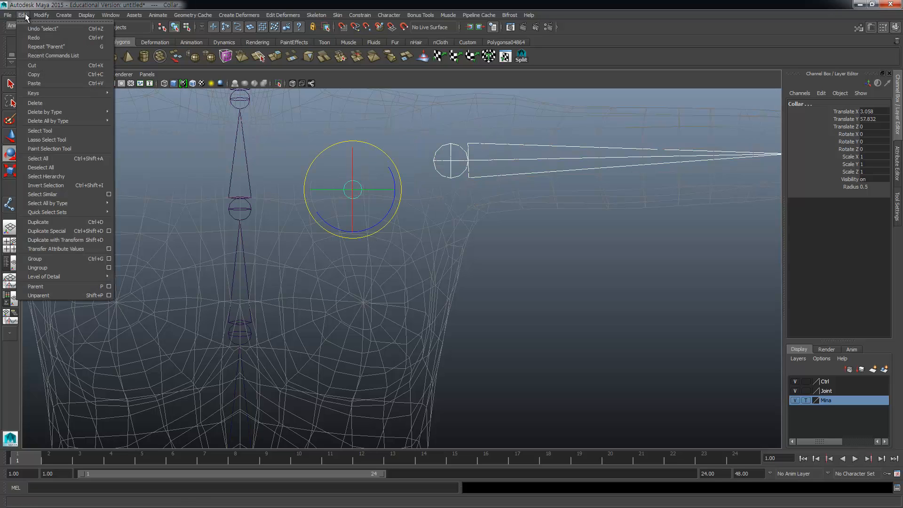
click(59, 286)
Step: Parent the Collar joint to the Back_Shoulder joint of the spine
click(357, 187)
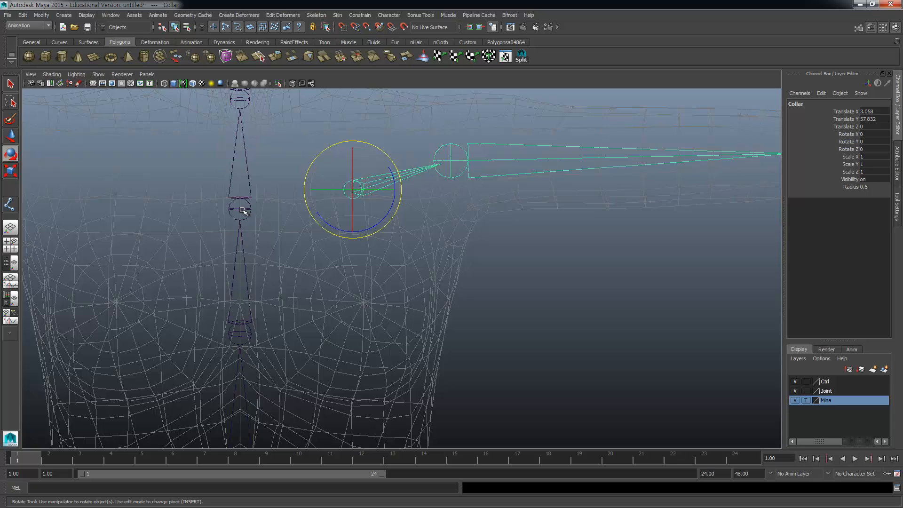
click(243, 211)
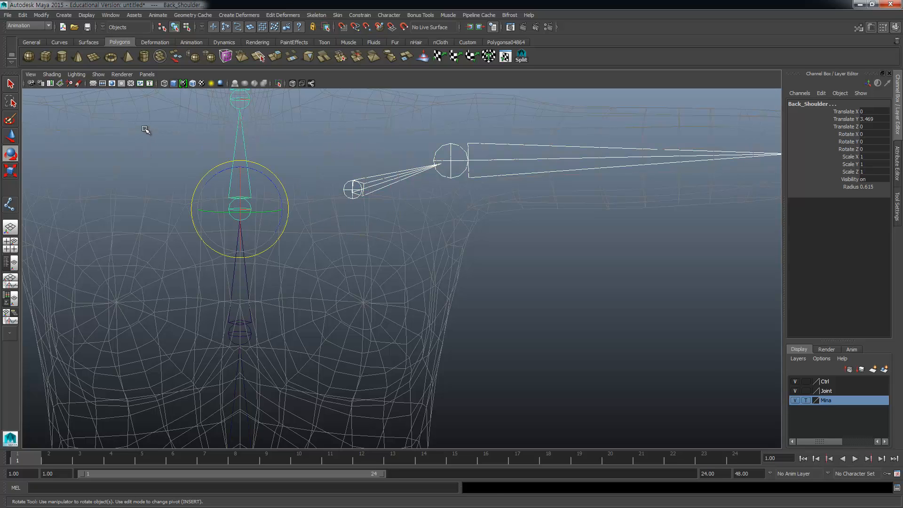
key(p)
Step: Add the prefix Left_ to all joint names in the hierarchy from the Collar joint down
scroll(541, 256, down, 3)
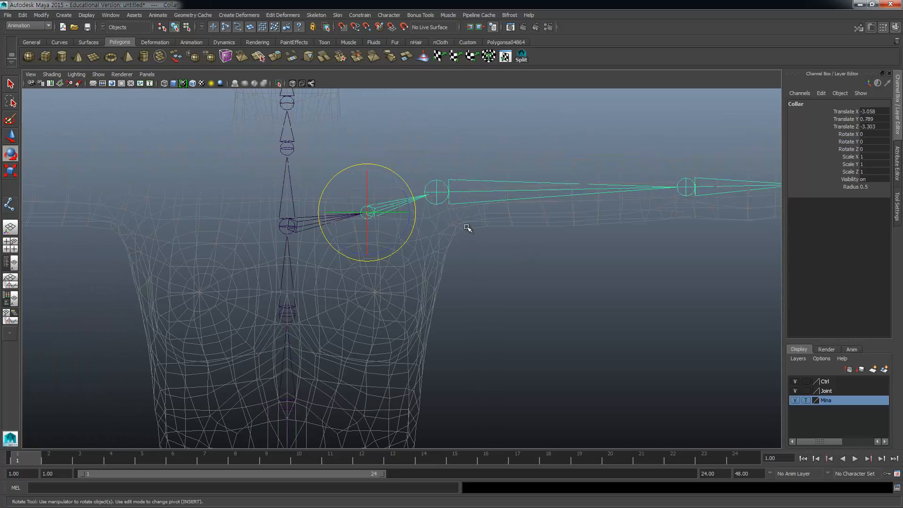
alt+middle_drag(535, 234, 315, 285)
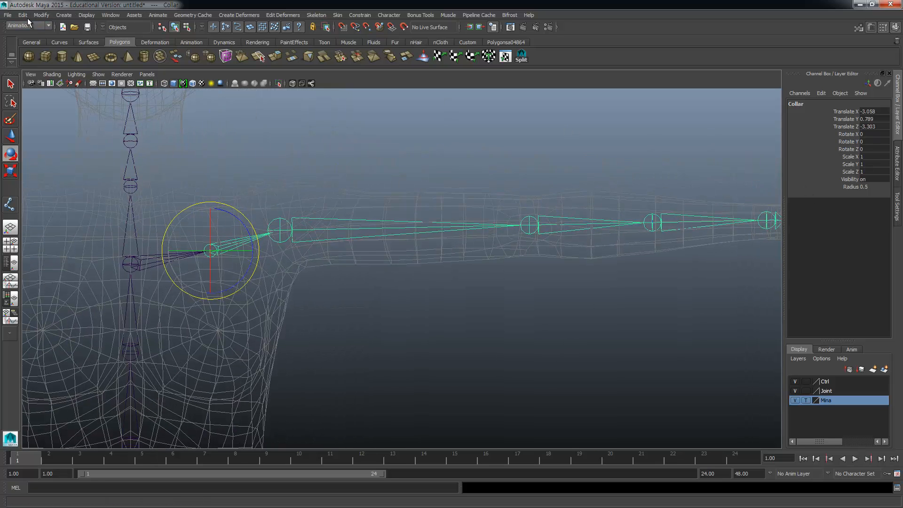
click(42, 15)
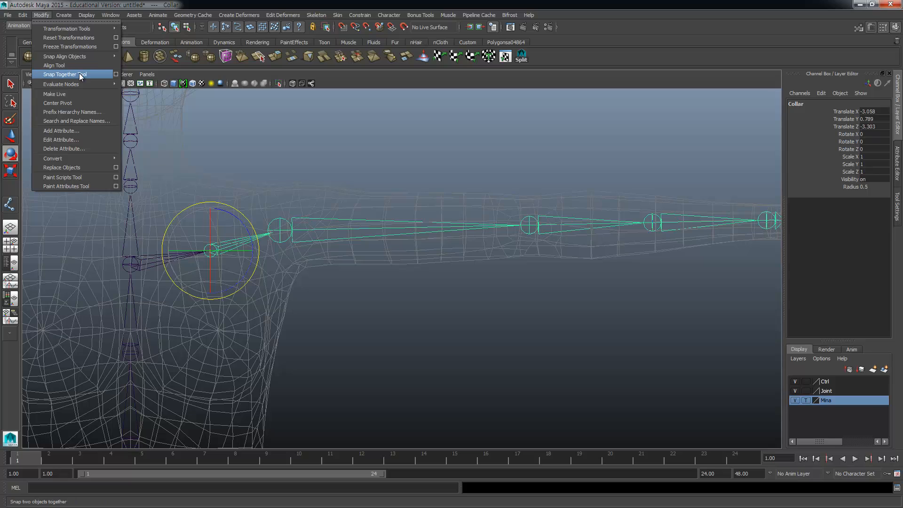
click(89, 112)
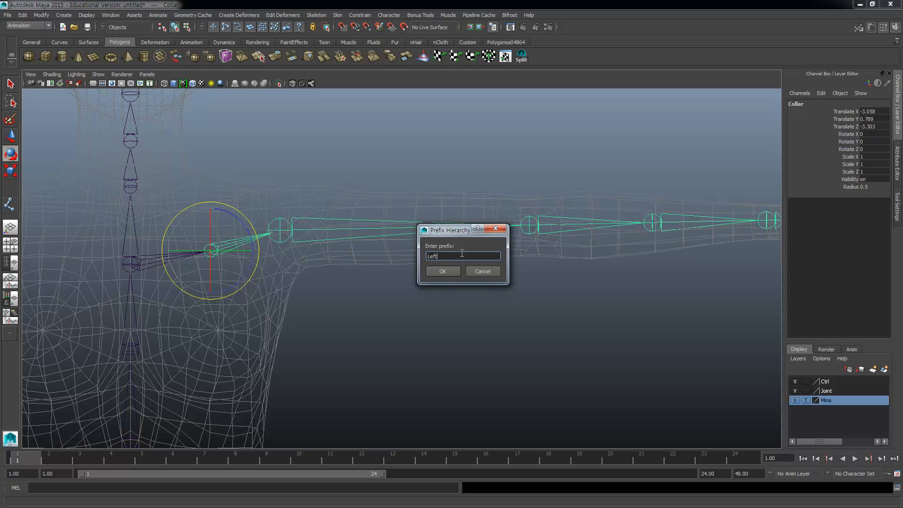
click(441, 272)
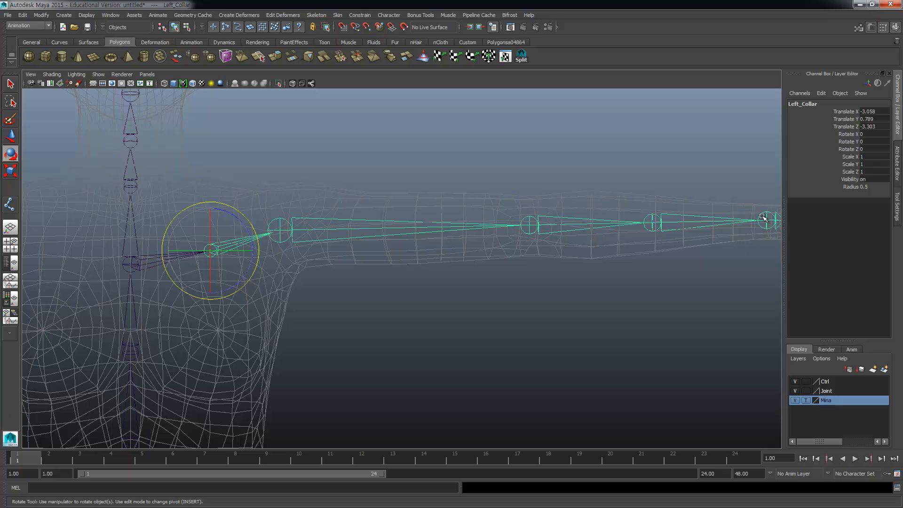
Step: Check the prefixed names of the shoulder, elbow and wrist joints along the left arm
click(293, 230)
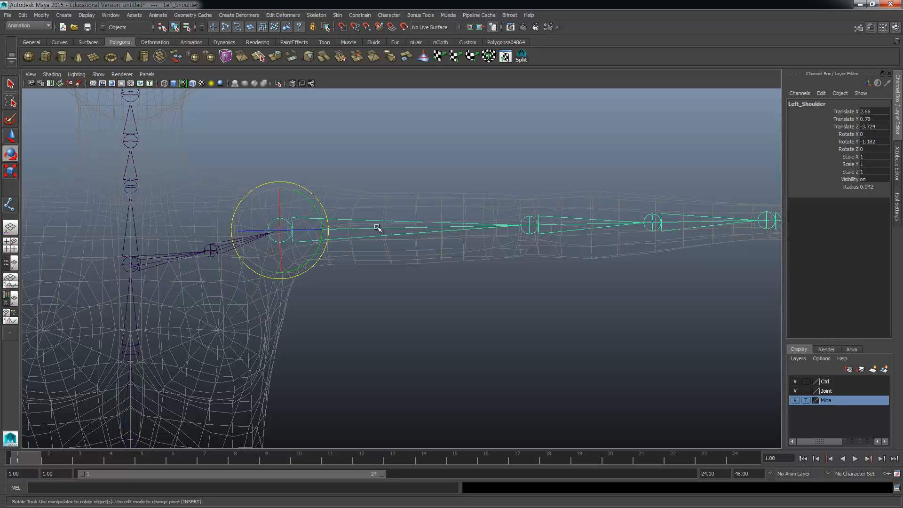
click(41, 15)
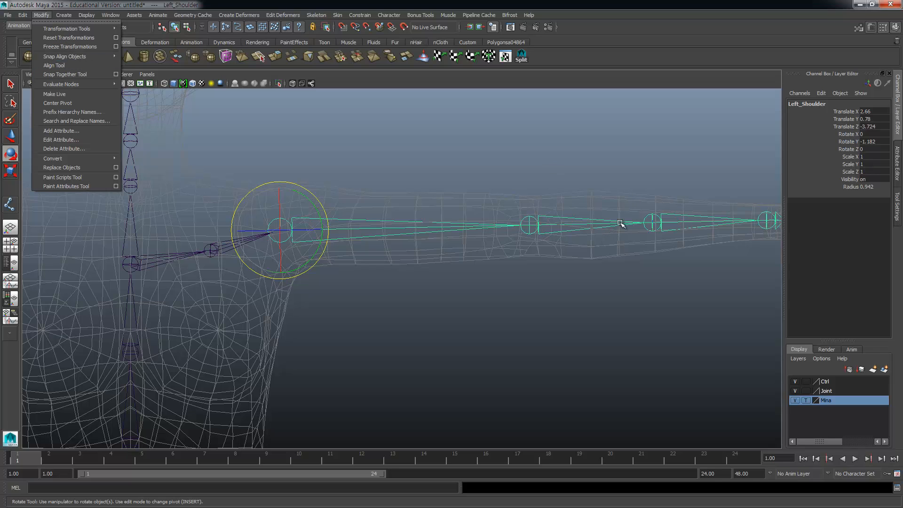
click(653, 223)
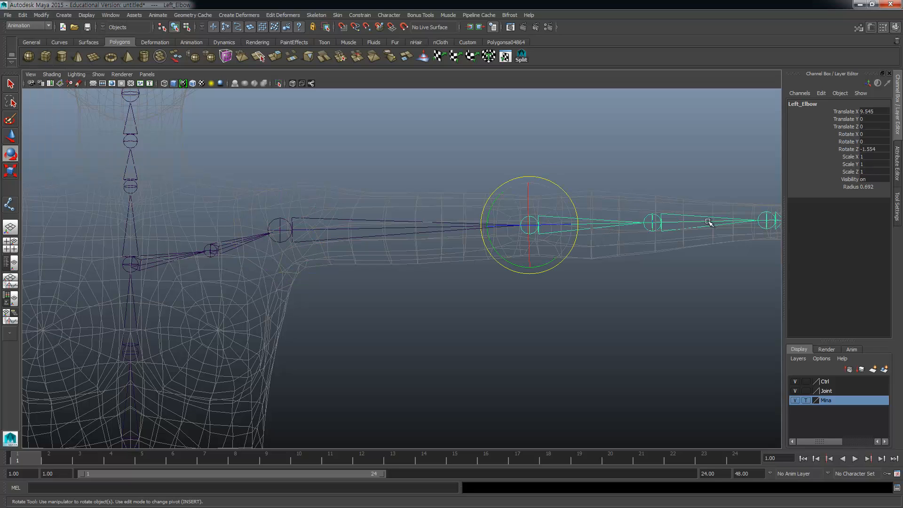
click(768, 221)
alt+middle_drag(769, 221, 571, 244)
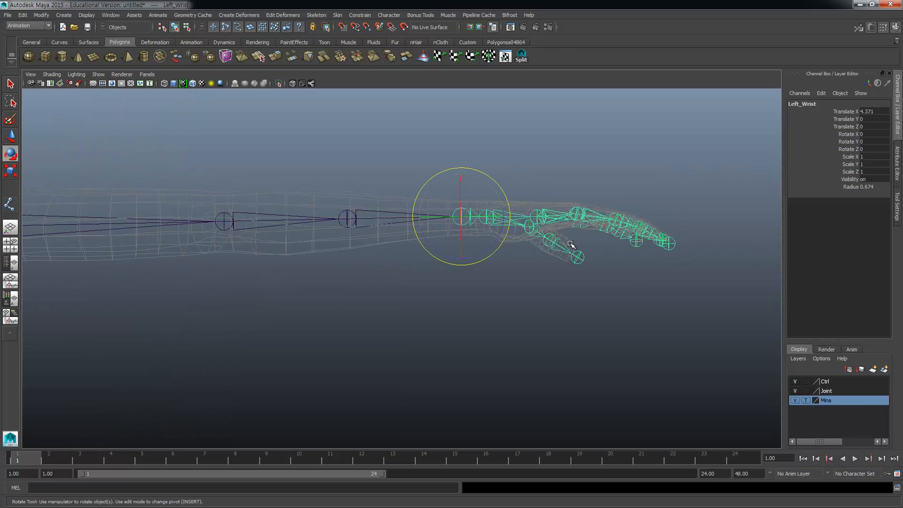
Step: Inspect the left arm's hand, shoulder and collar joints and how the collar sits relative to the shoulder
click(552, 214)
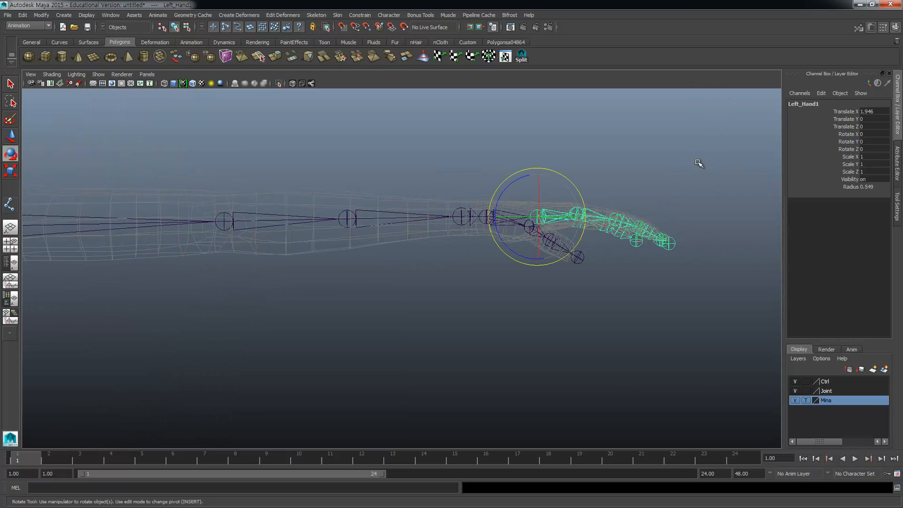
key(space)
alt+drag(695, 197, 720, 168)
alt+middle_drag(569, 197, 612, 199)
alt+drag(607, 197, 583, 137)
click(468, 147)
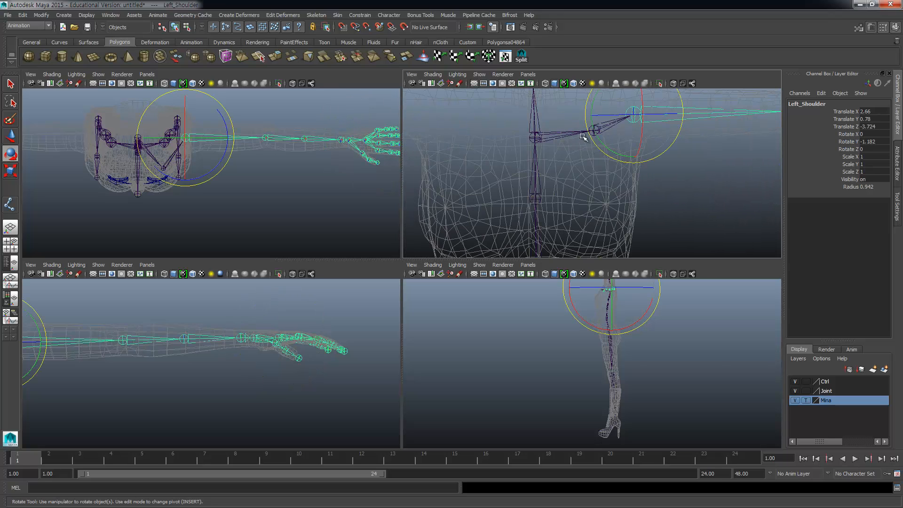
click(677, 186)
click(597, 131)
alt+drag(523, 152, 592, 144)
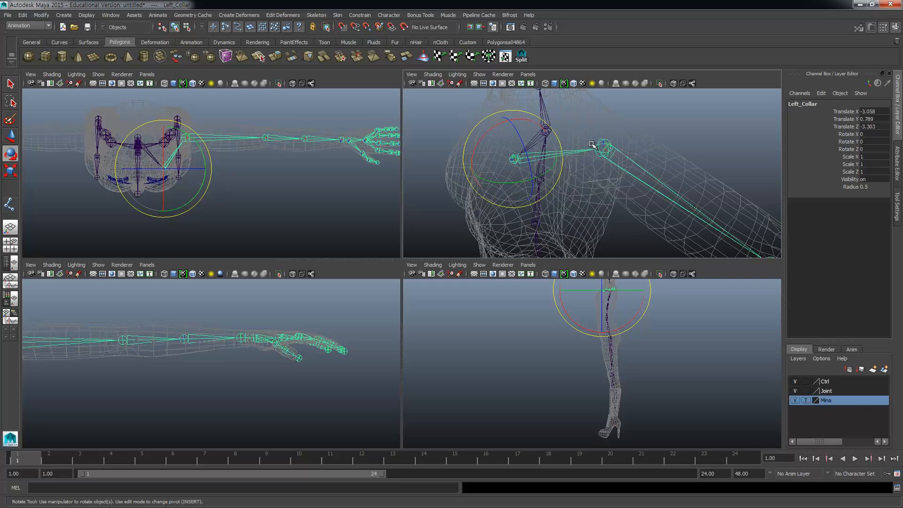
Step: Unparent the Left_Shoulder joint chain from Left_Collar, and unparent Left_Collar from the spine
click(604, 148)
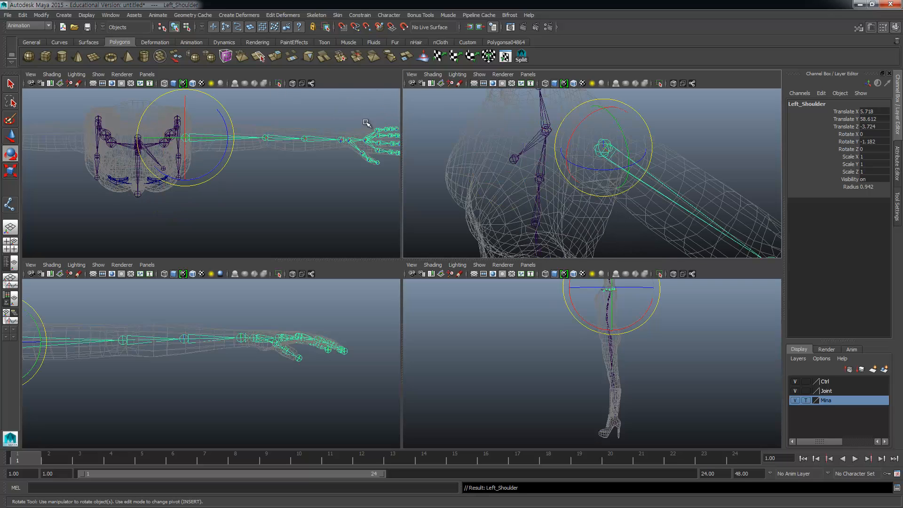
click(514, 159)
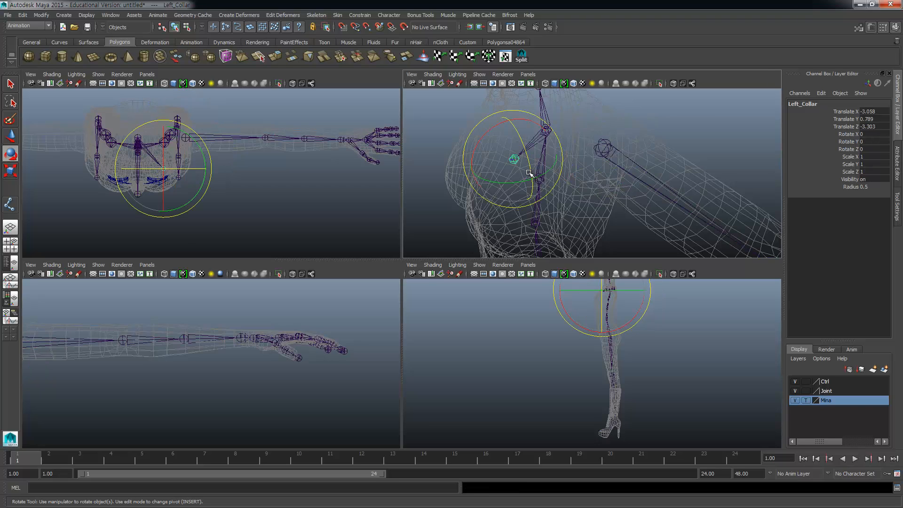
click(539, 155)
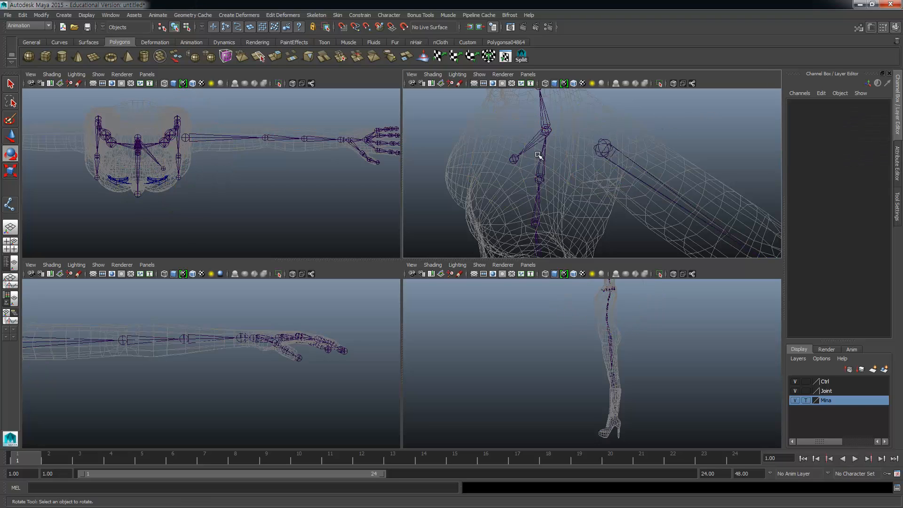
click(512, 161)
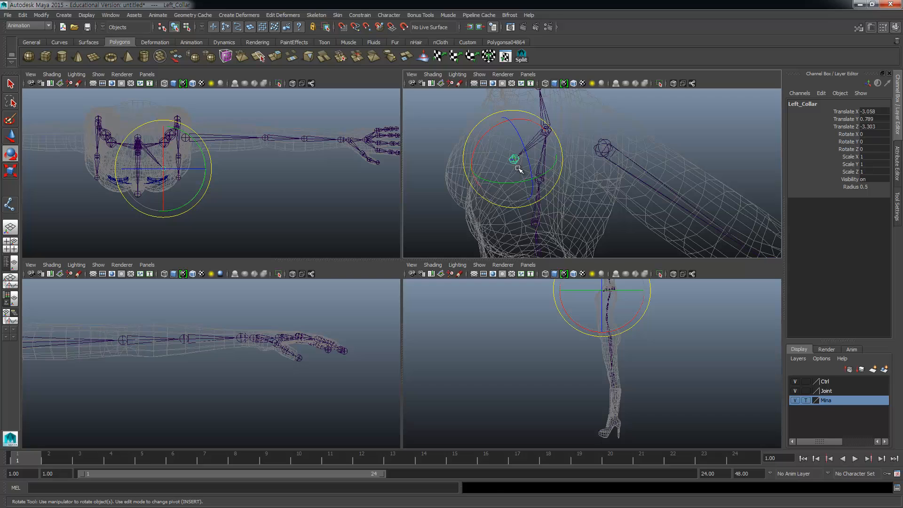
key(shift+p)
Step: Move the Left_Collar joint backward along the Z axis, roughly level in depth with the Left_Shoulder joint
key(w)
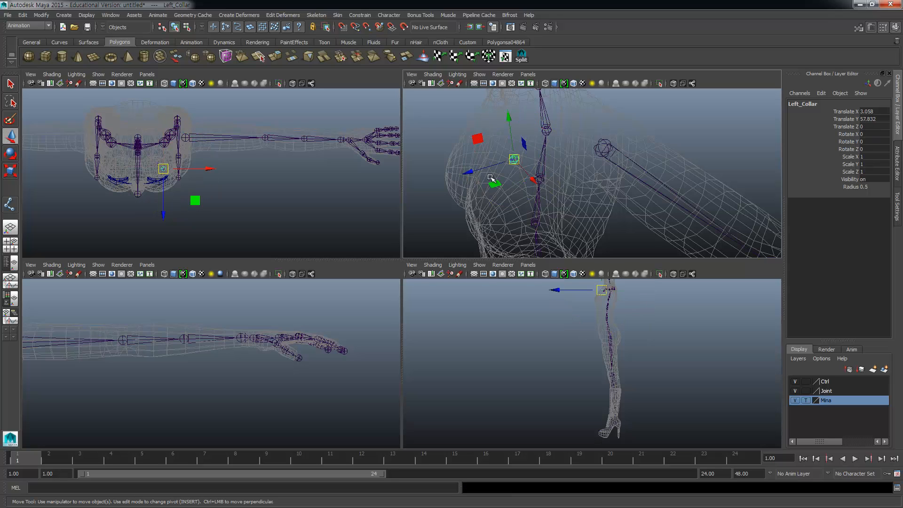
drag(472, 172, 541, 152)
alt+drag(612, 162, 613, 189)
Step: Parent the Left_Shoulder chain to Left_Collar again, and parent Left_Collar to the upper-back spine joint beside it
click(626, 175)
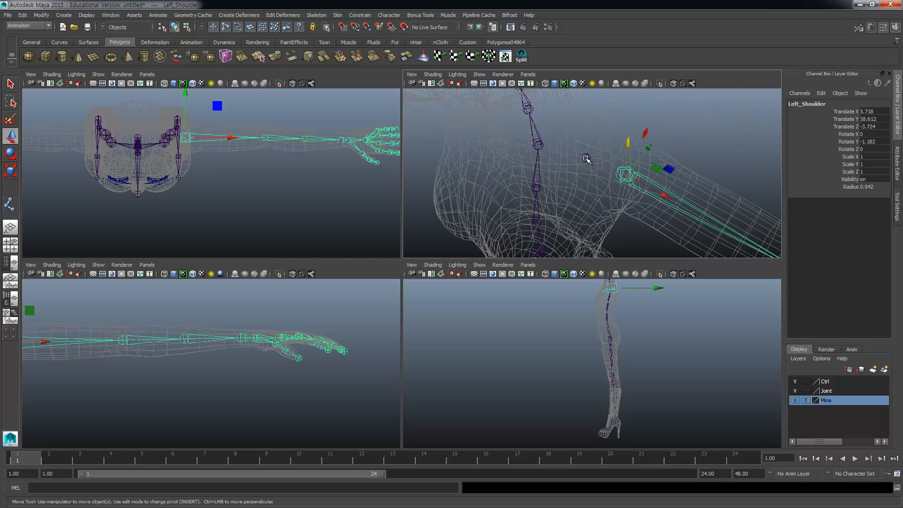
click(587, 159)
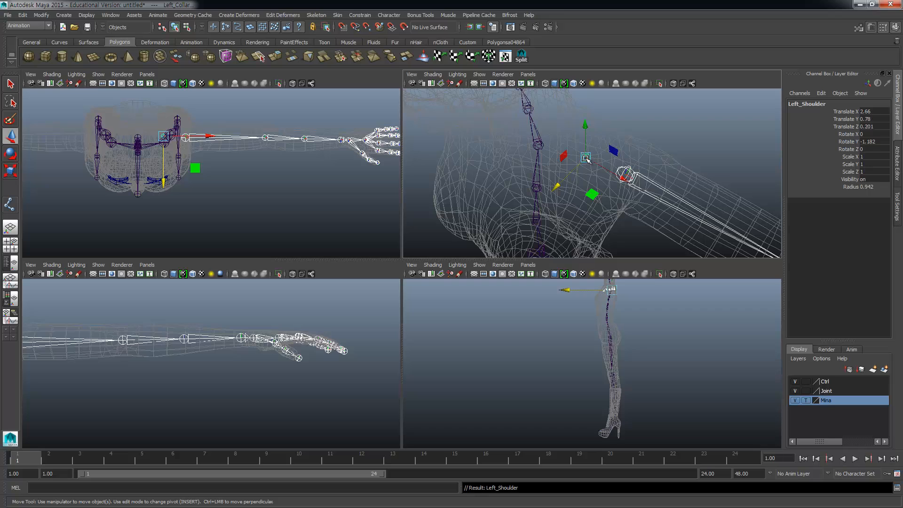
click(586, 159)
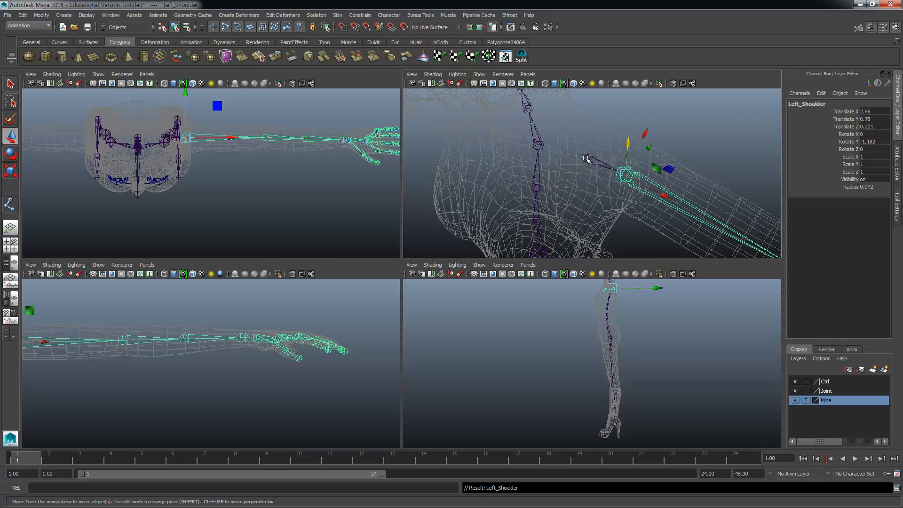
click(540, 146)
key(p)
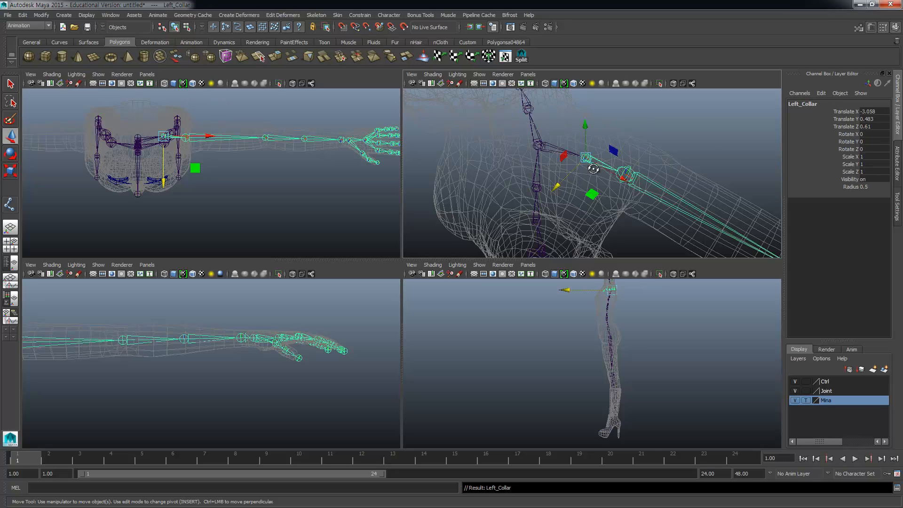
Step: Mirror the Left_Collar joint hierarchy across YZ with the Behavior function, replacing Left_ with Right_ in the joint names
alt+drag(590, 167, 623, 151)
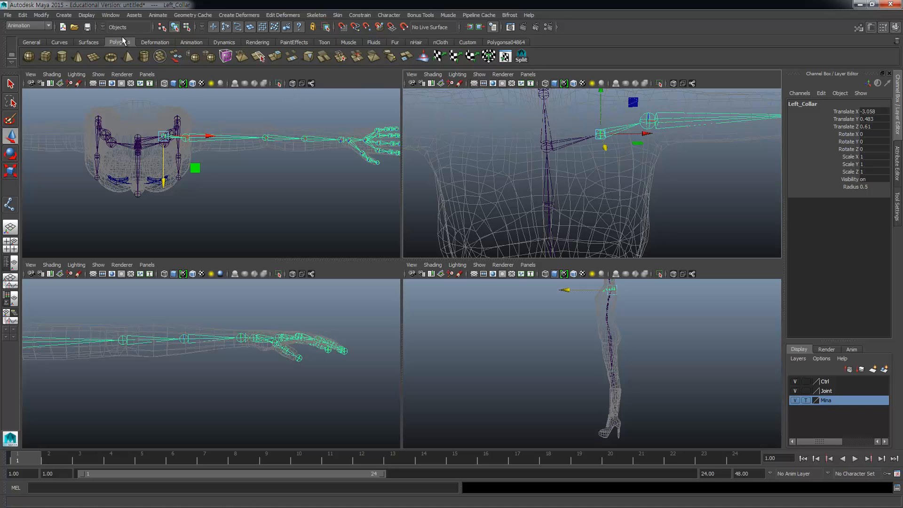
click(22, 15)
mouse_move(40, 15)
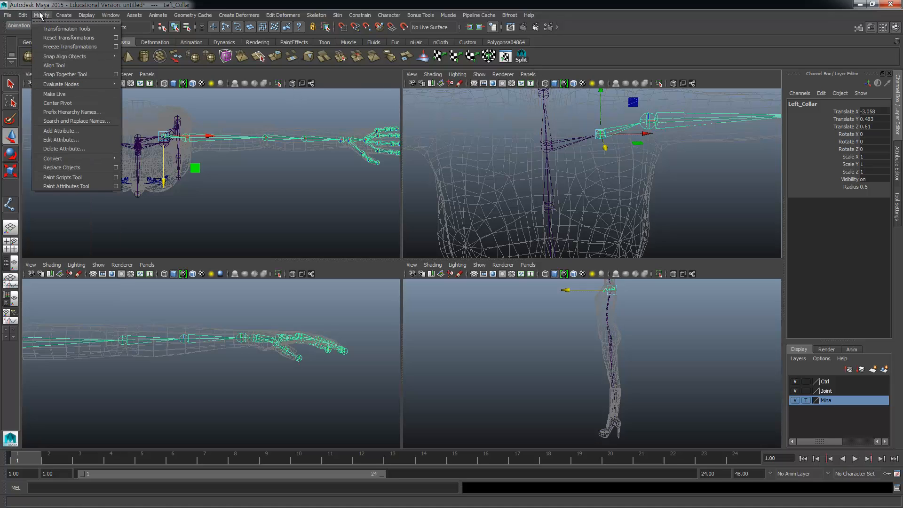
mouse_move(318, 17)
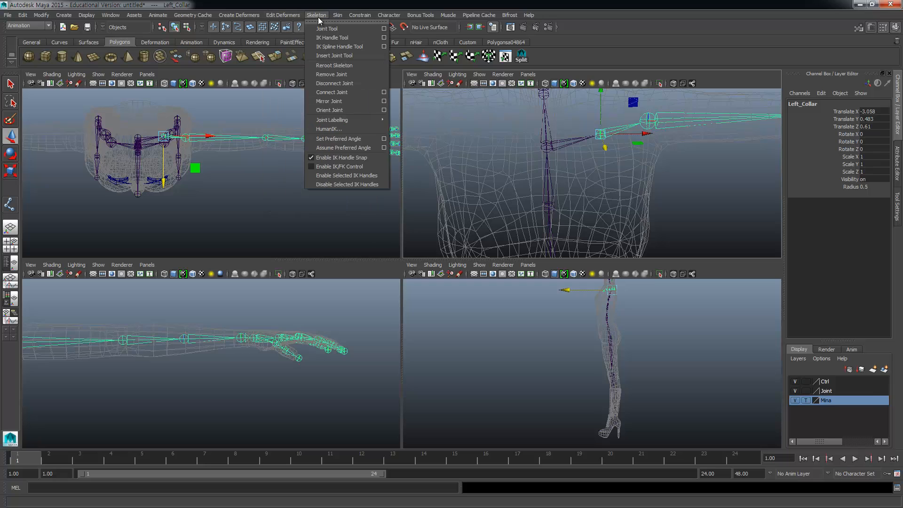
click(384, 101)
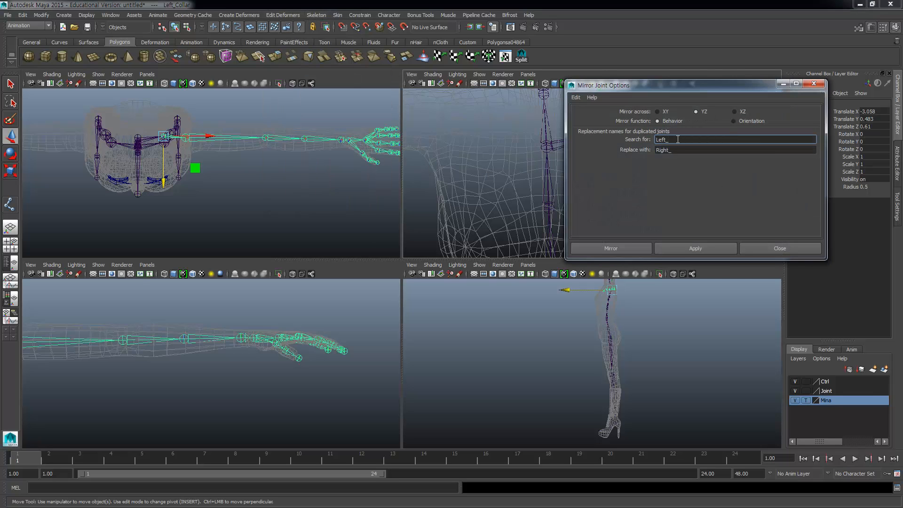
click(704, 245)
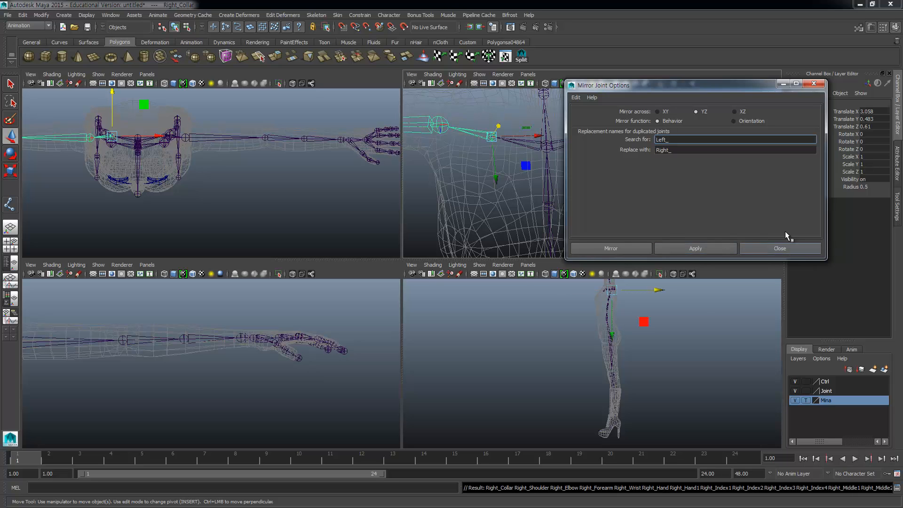
click(782, 248)
Step: Examine the whole skeleton from the front and at an angle, comparing the mirrored right arm with the left
scroll(583, 165, down, 10)
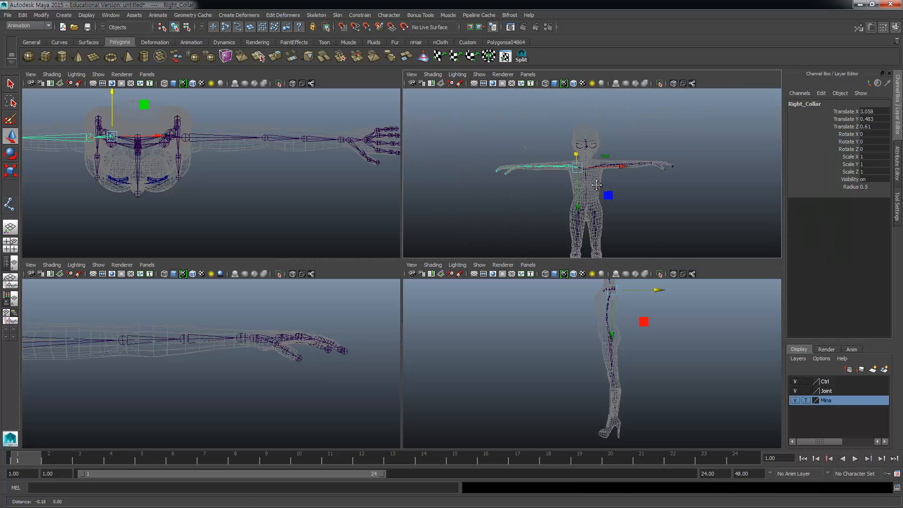
alt+middle_drag(604, 211, 612, 171)
key(space)
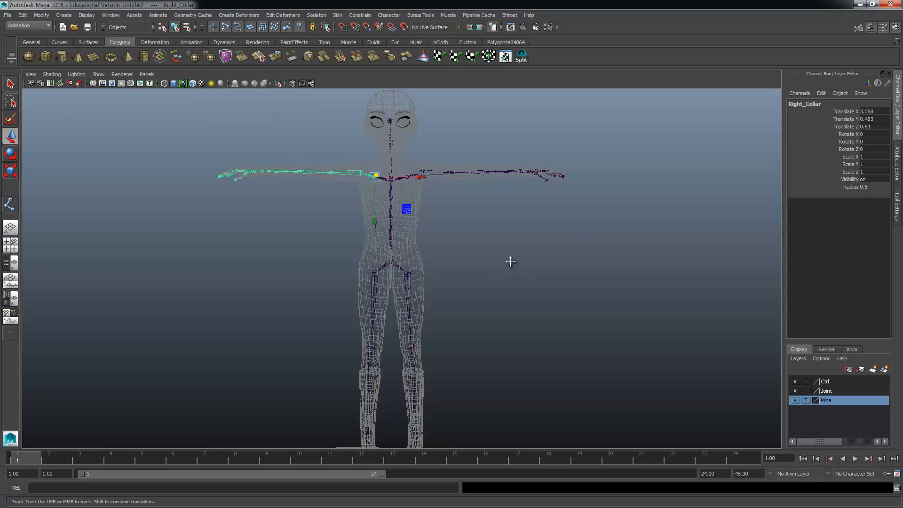
alt+drag(510, 260, 510, 288)
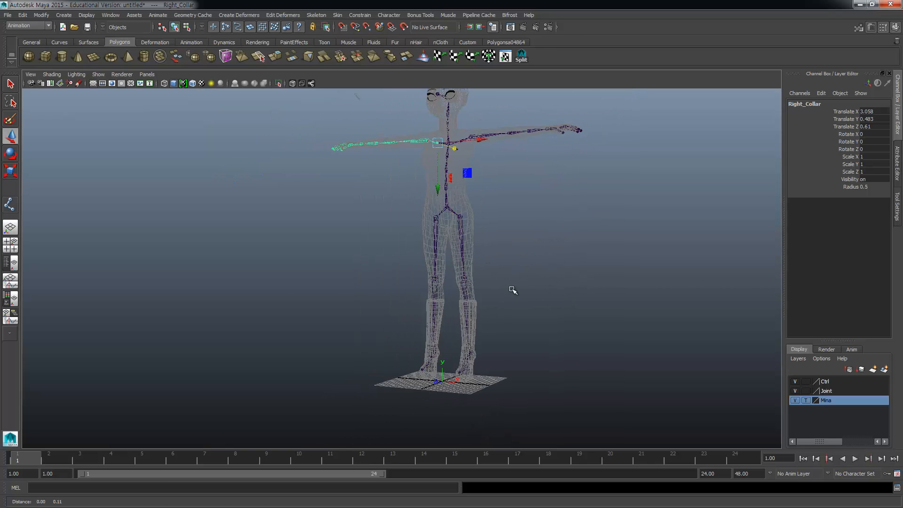
scroll(510, 288, up, 3)
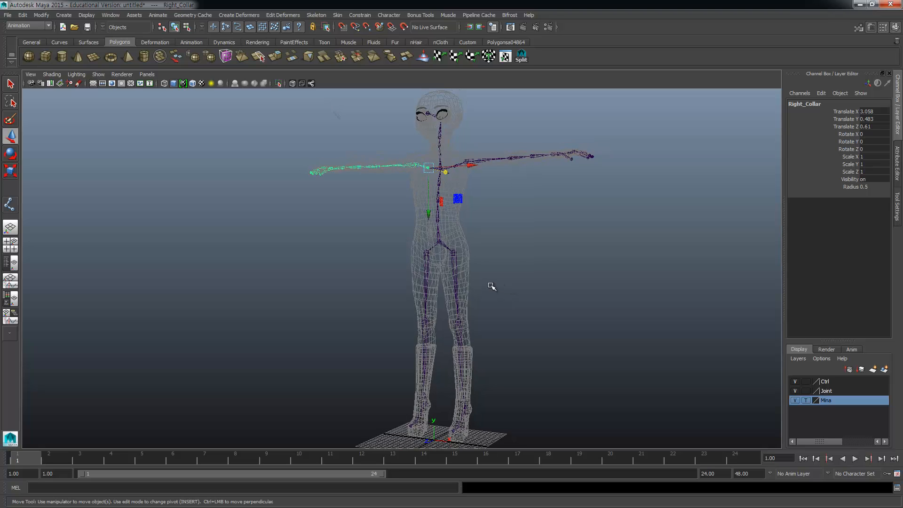